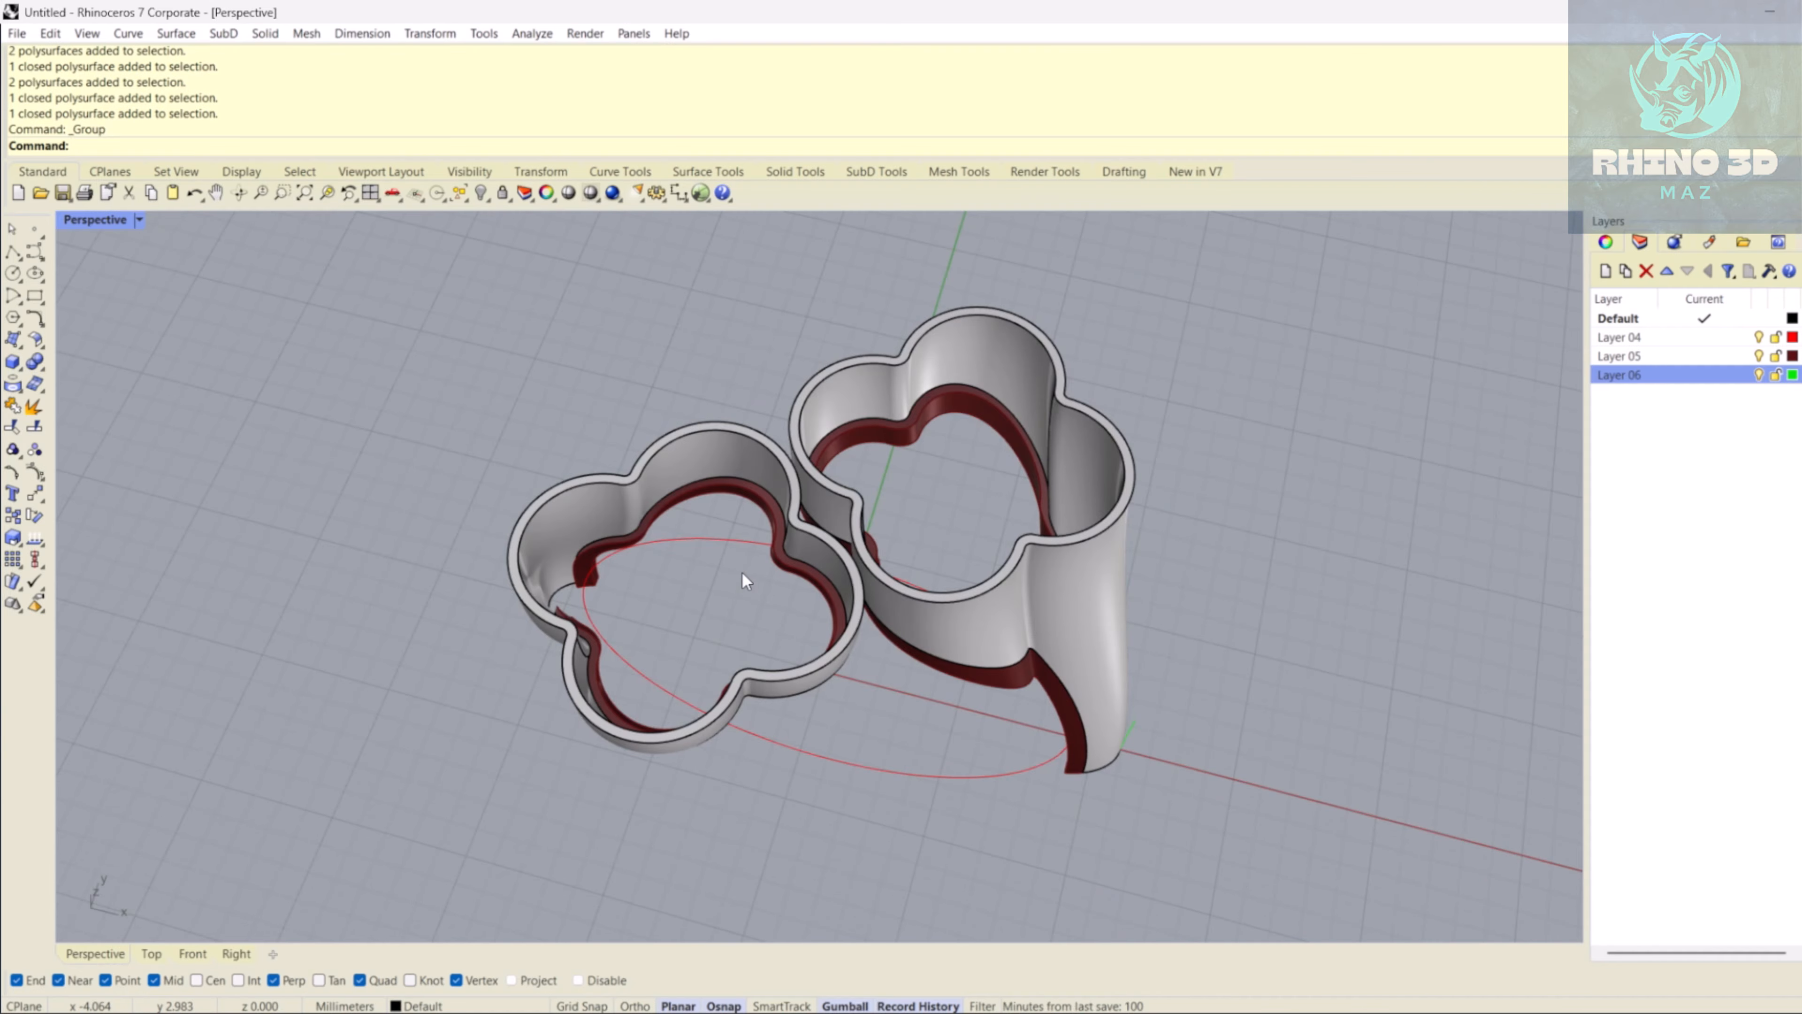
- Delete the two leftover curves at the clover-shaped bezels
click(742, 572)
click(1026, 609)
key(Delete)
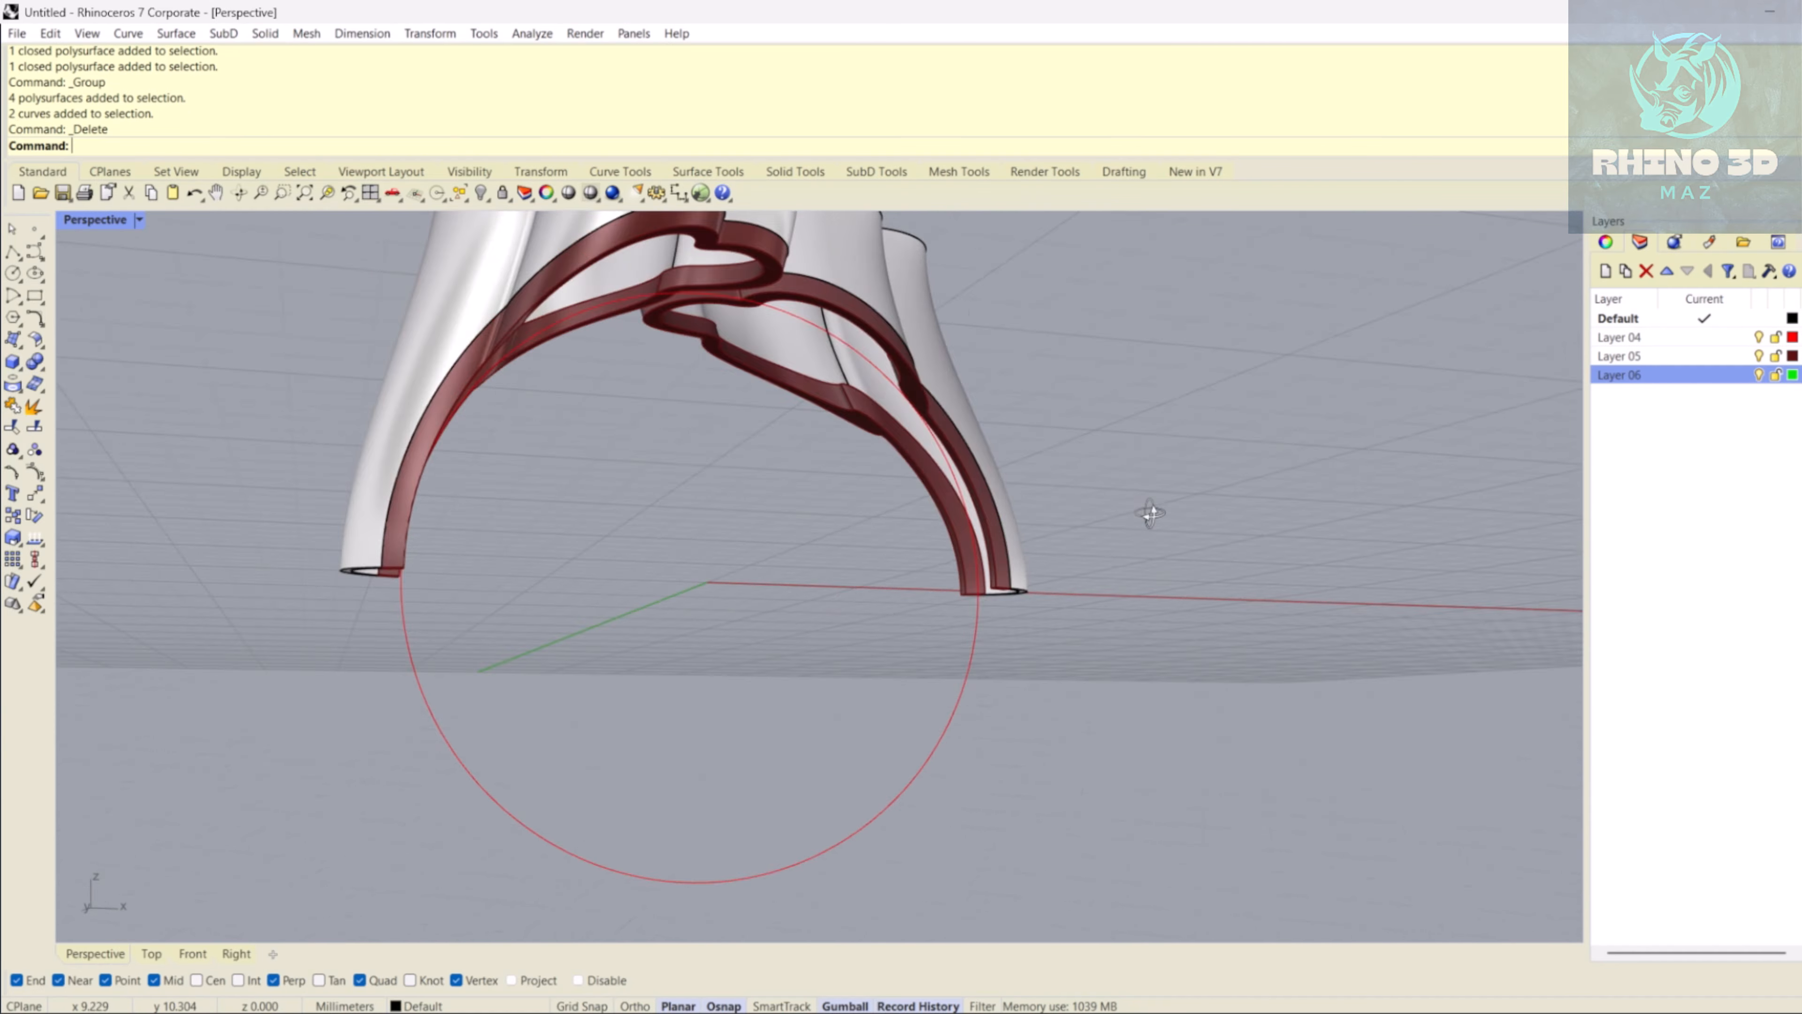
- Duplicate the edges at the lower end of the bezel leg with DupEdge
right_drag(1147, 515, 667, 608)
text(DupEdge)
key(Return)
click(1086, 684)
key(Return)
middle_click(893, 597)
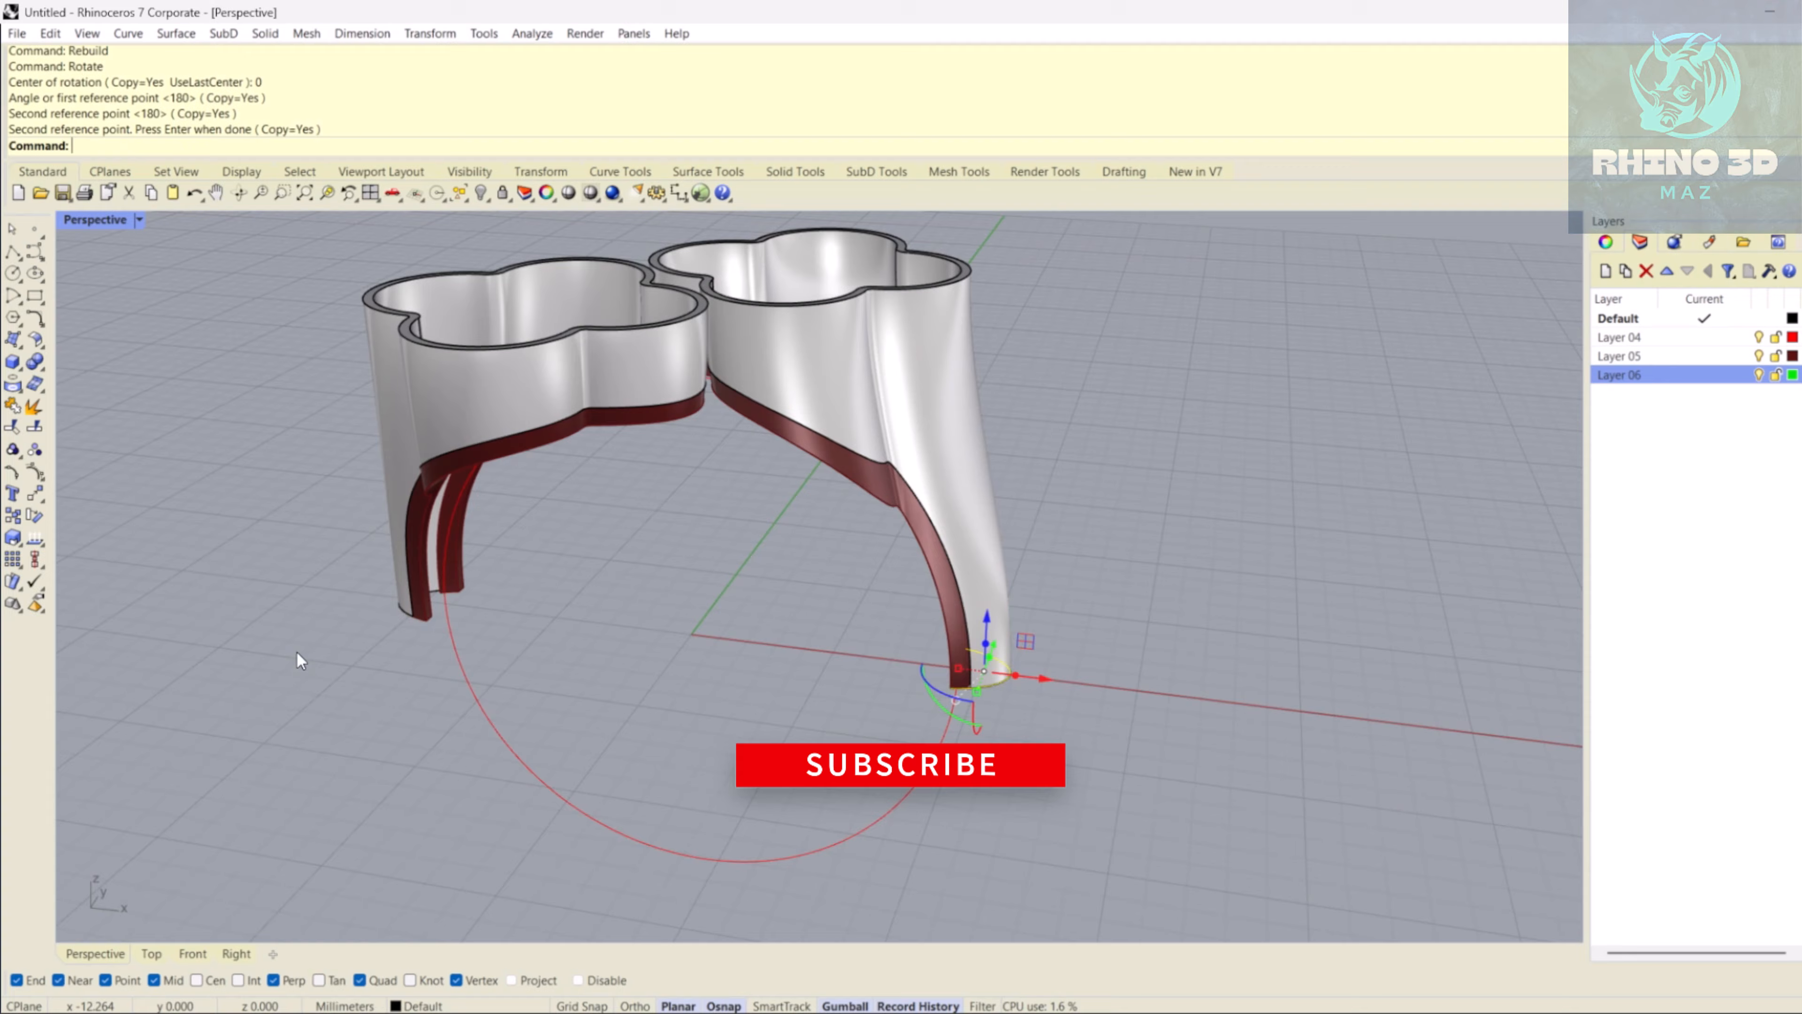
- Build the lower shank along the ring circle, connecting the end profiles of the two bezel legs
right_drag(298, 657, 708, 579)
click(709, 579)
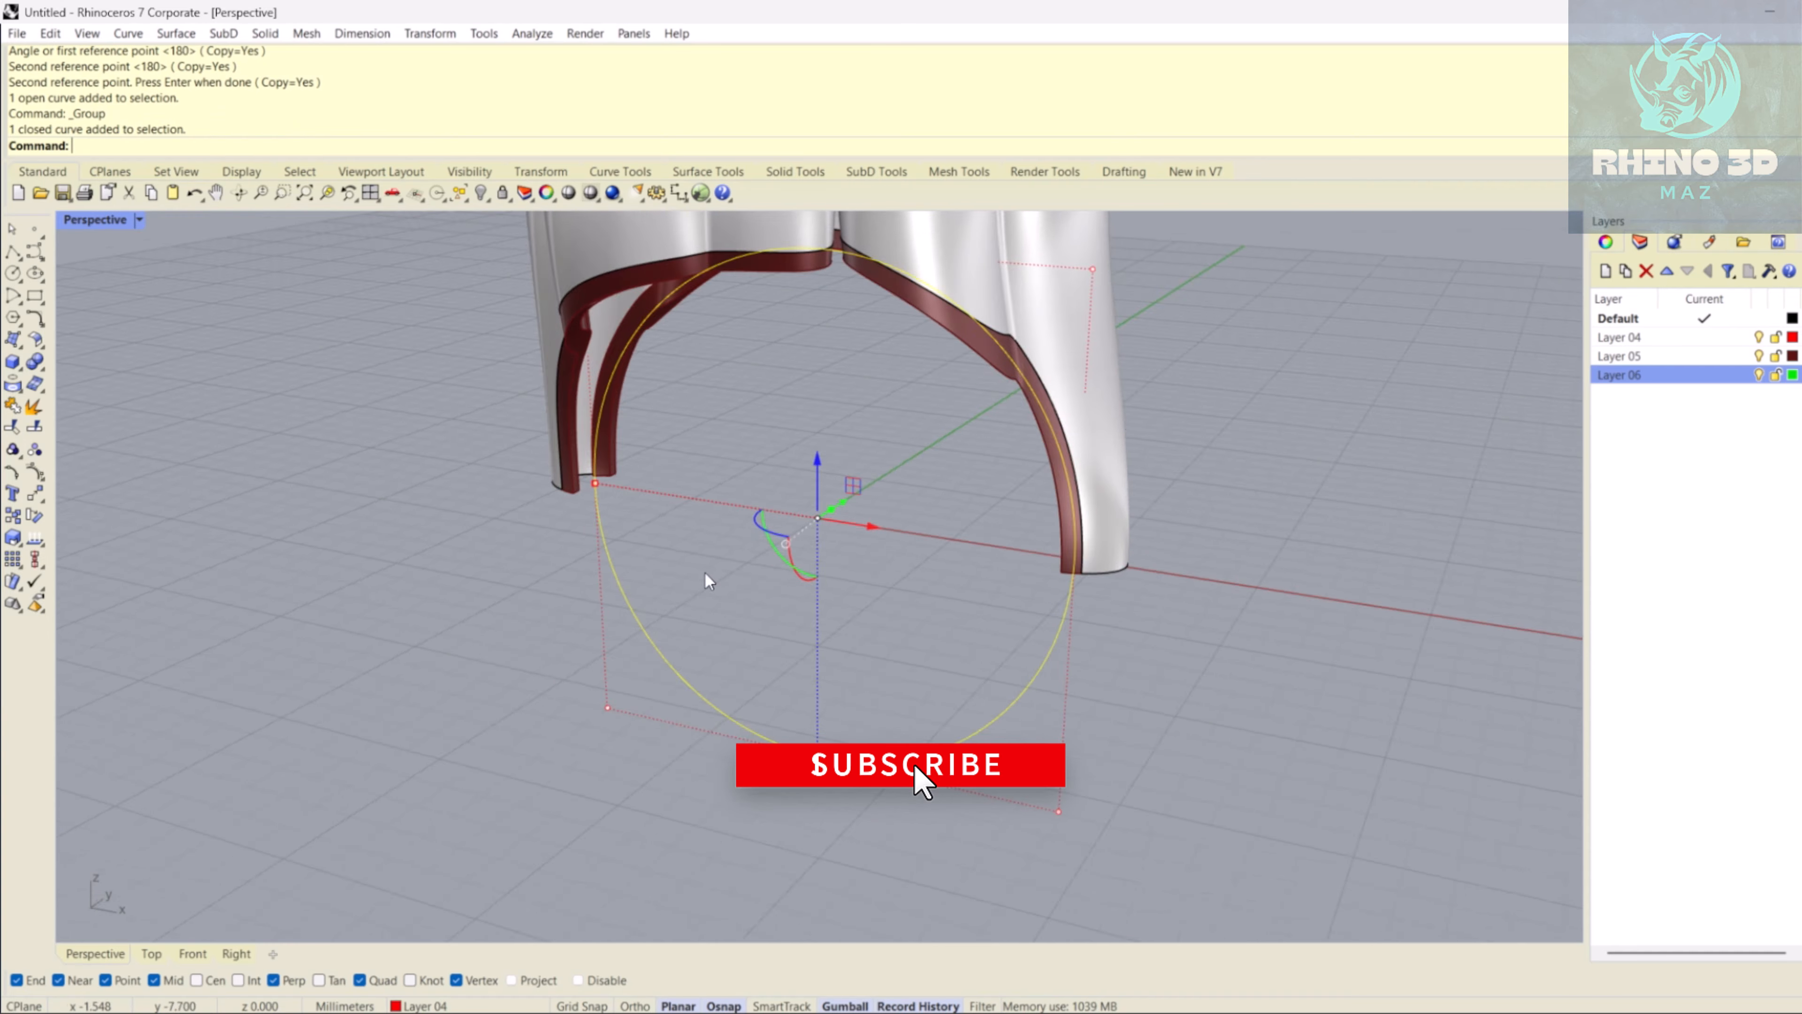
text(BlendCrv)
key(Return)
click(588, 441)
click(1243, 635)
key(Return)
right_drag(567, 431, 848, 580)
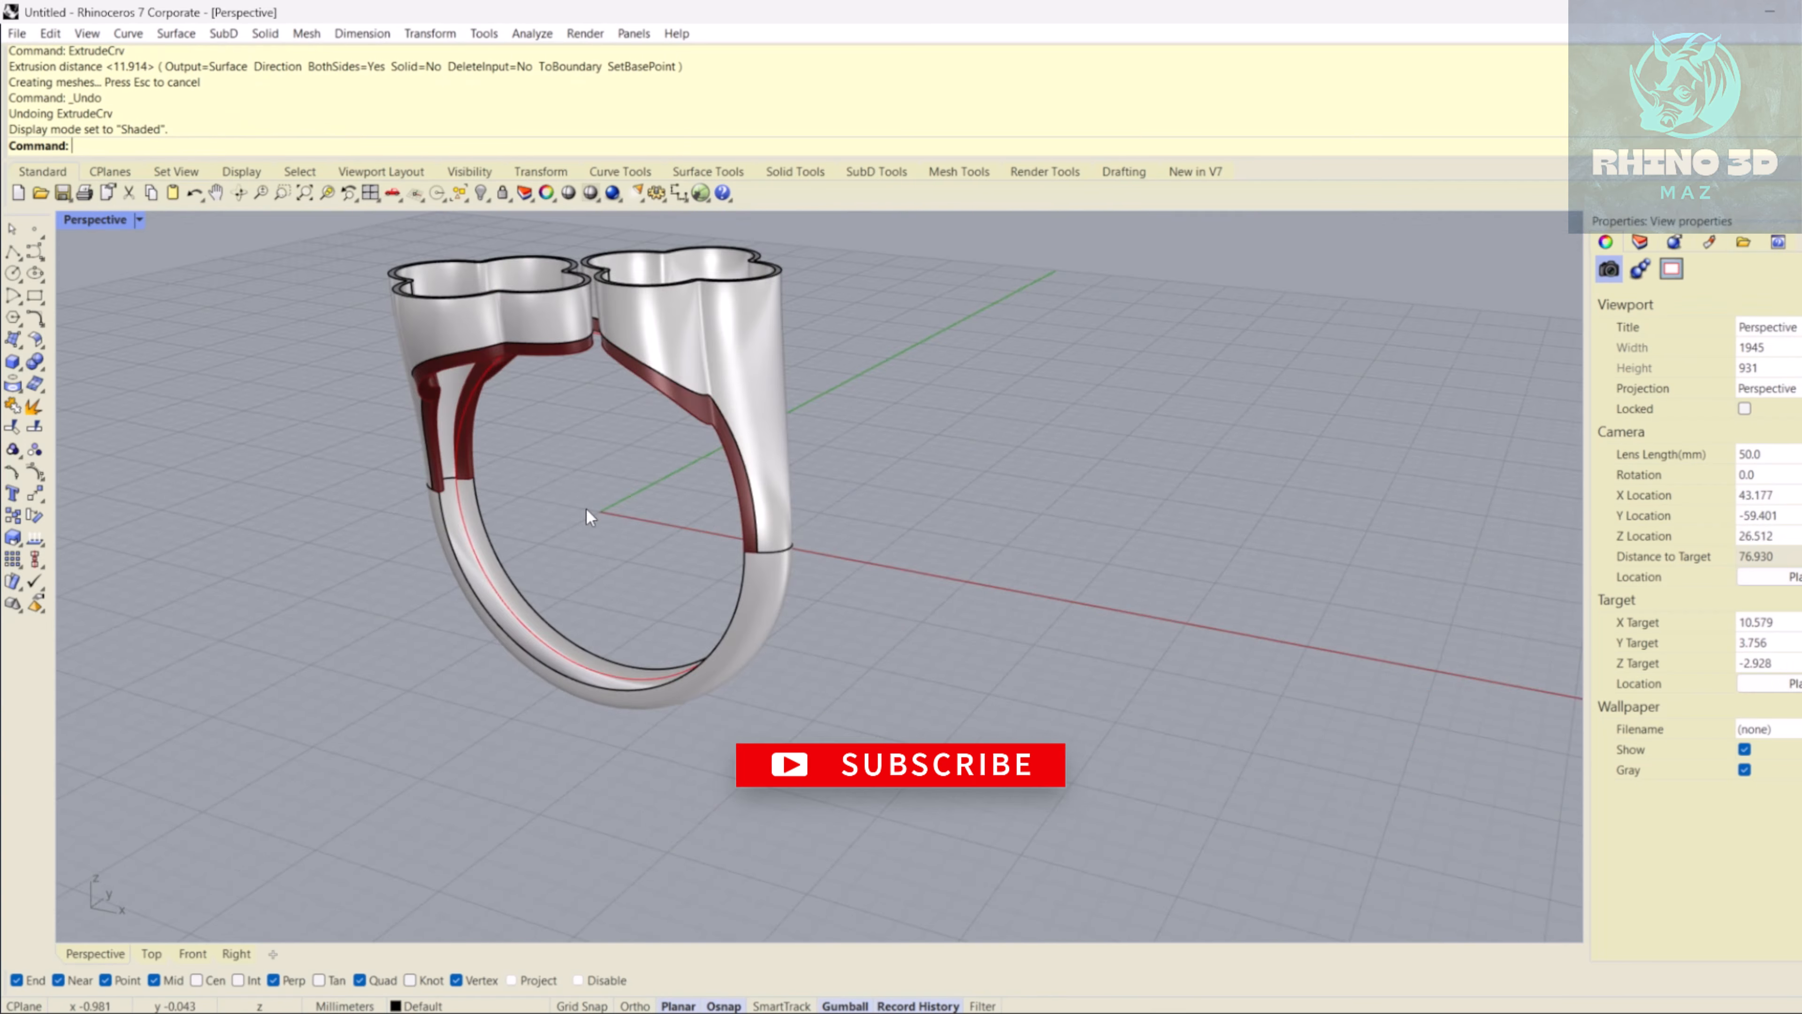
- Shell the closed lower shank with a thickness of 0.3, removing its end faces
right_drag(586, 507, 710, 508)
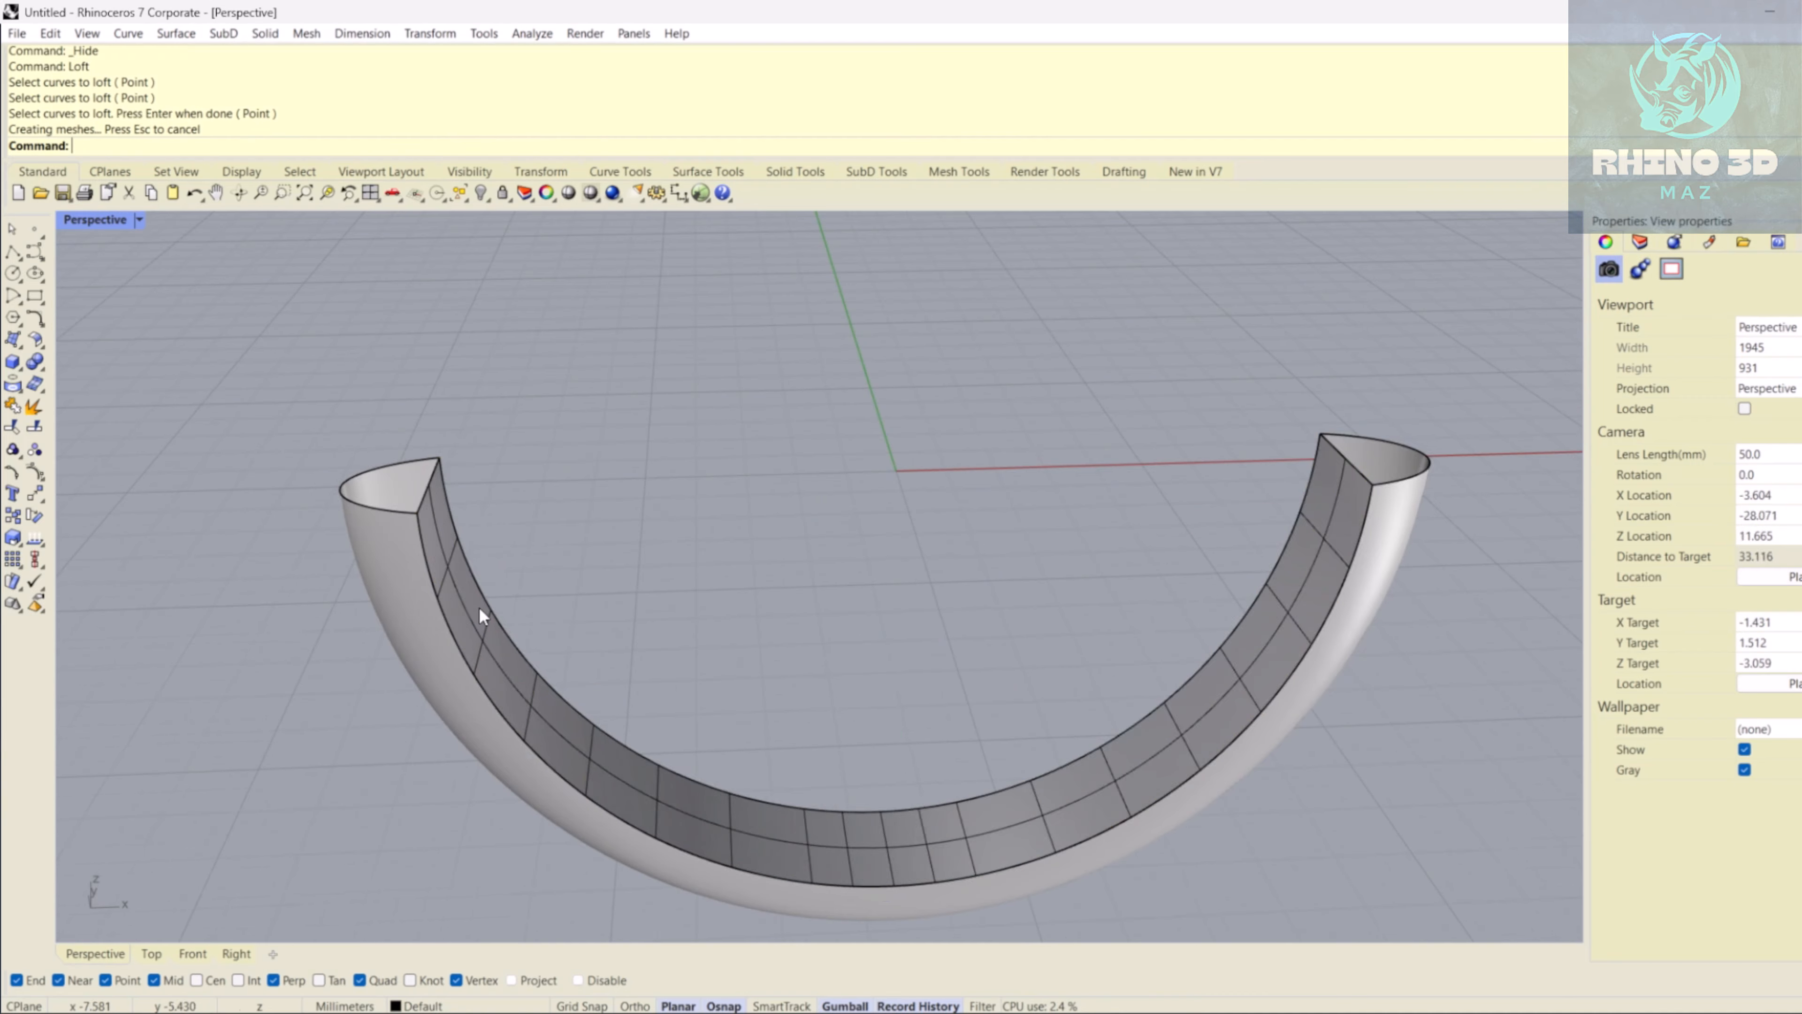
text(.3)
key(Return)
click(391, 489)
click(1373, 460)
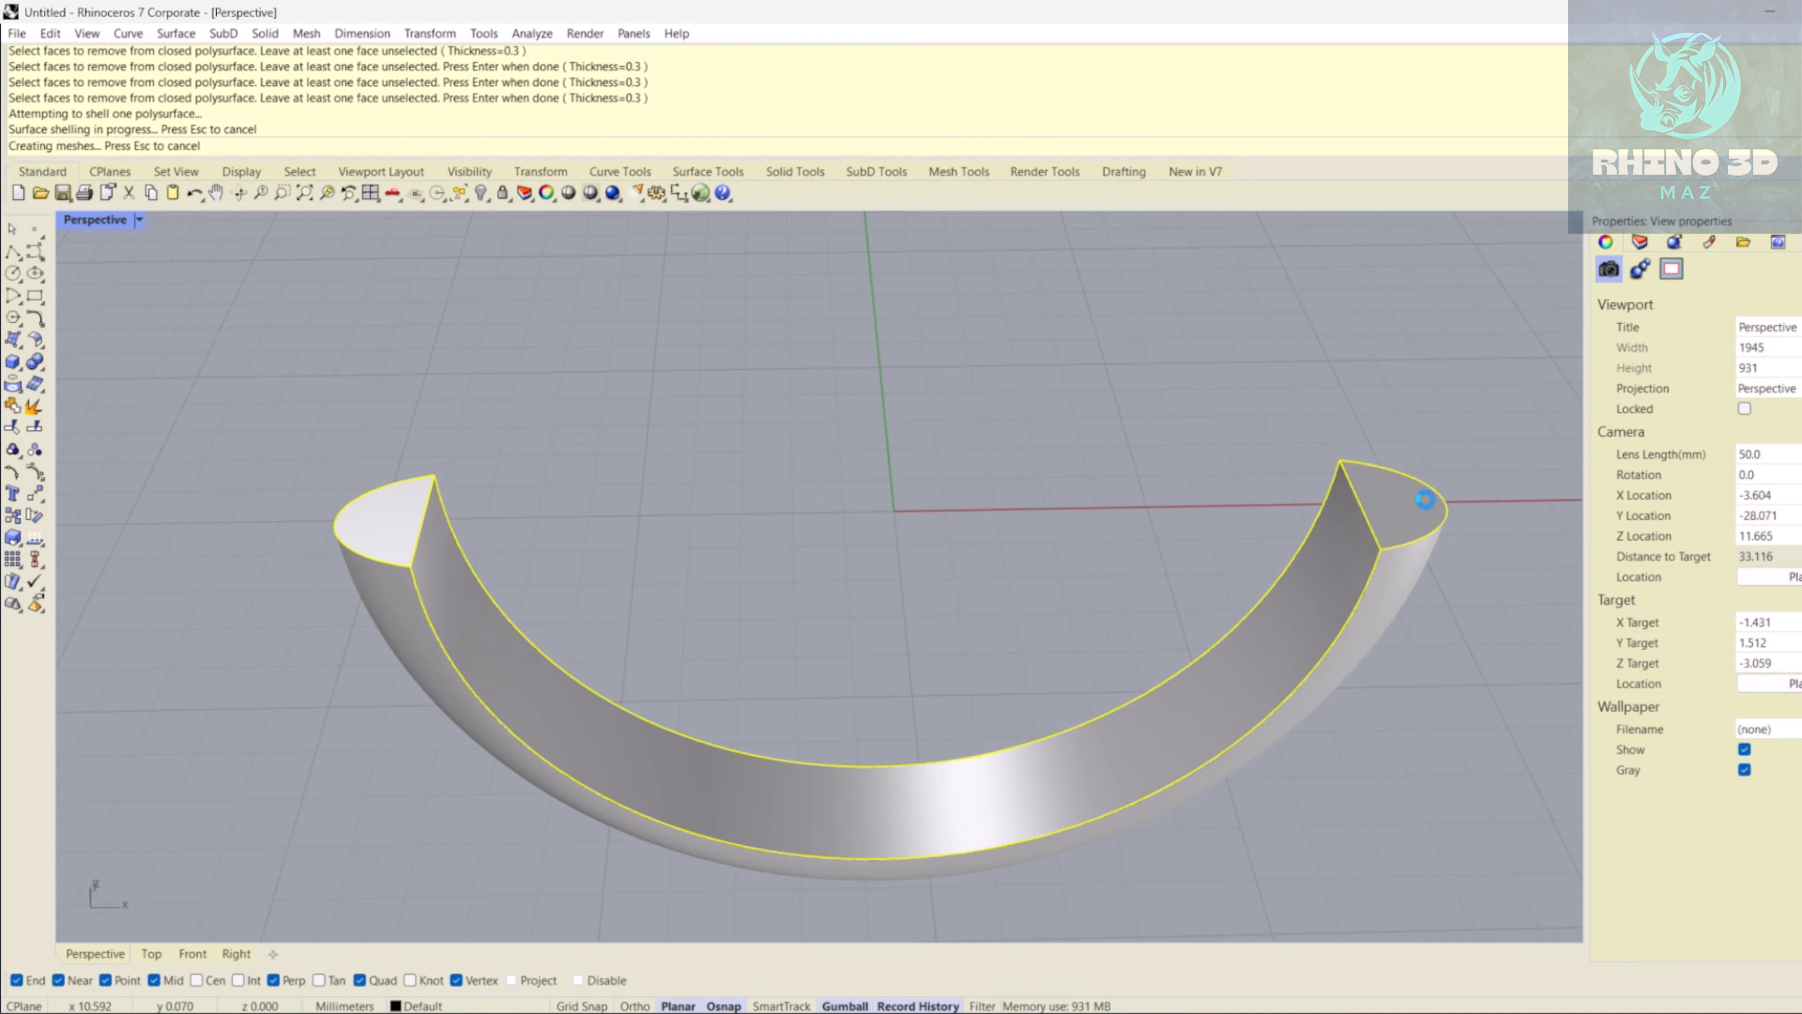
key(Return)
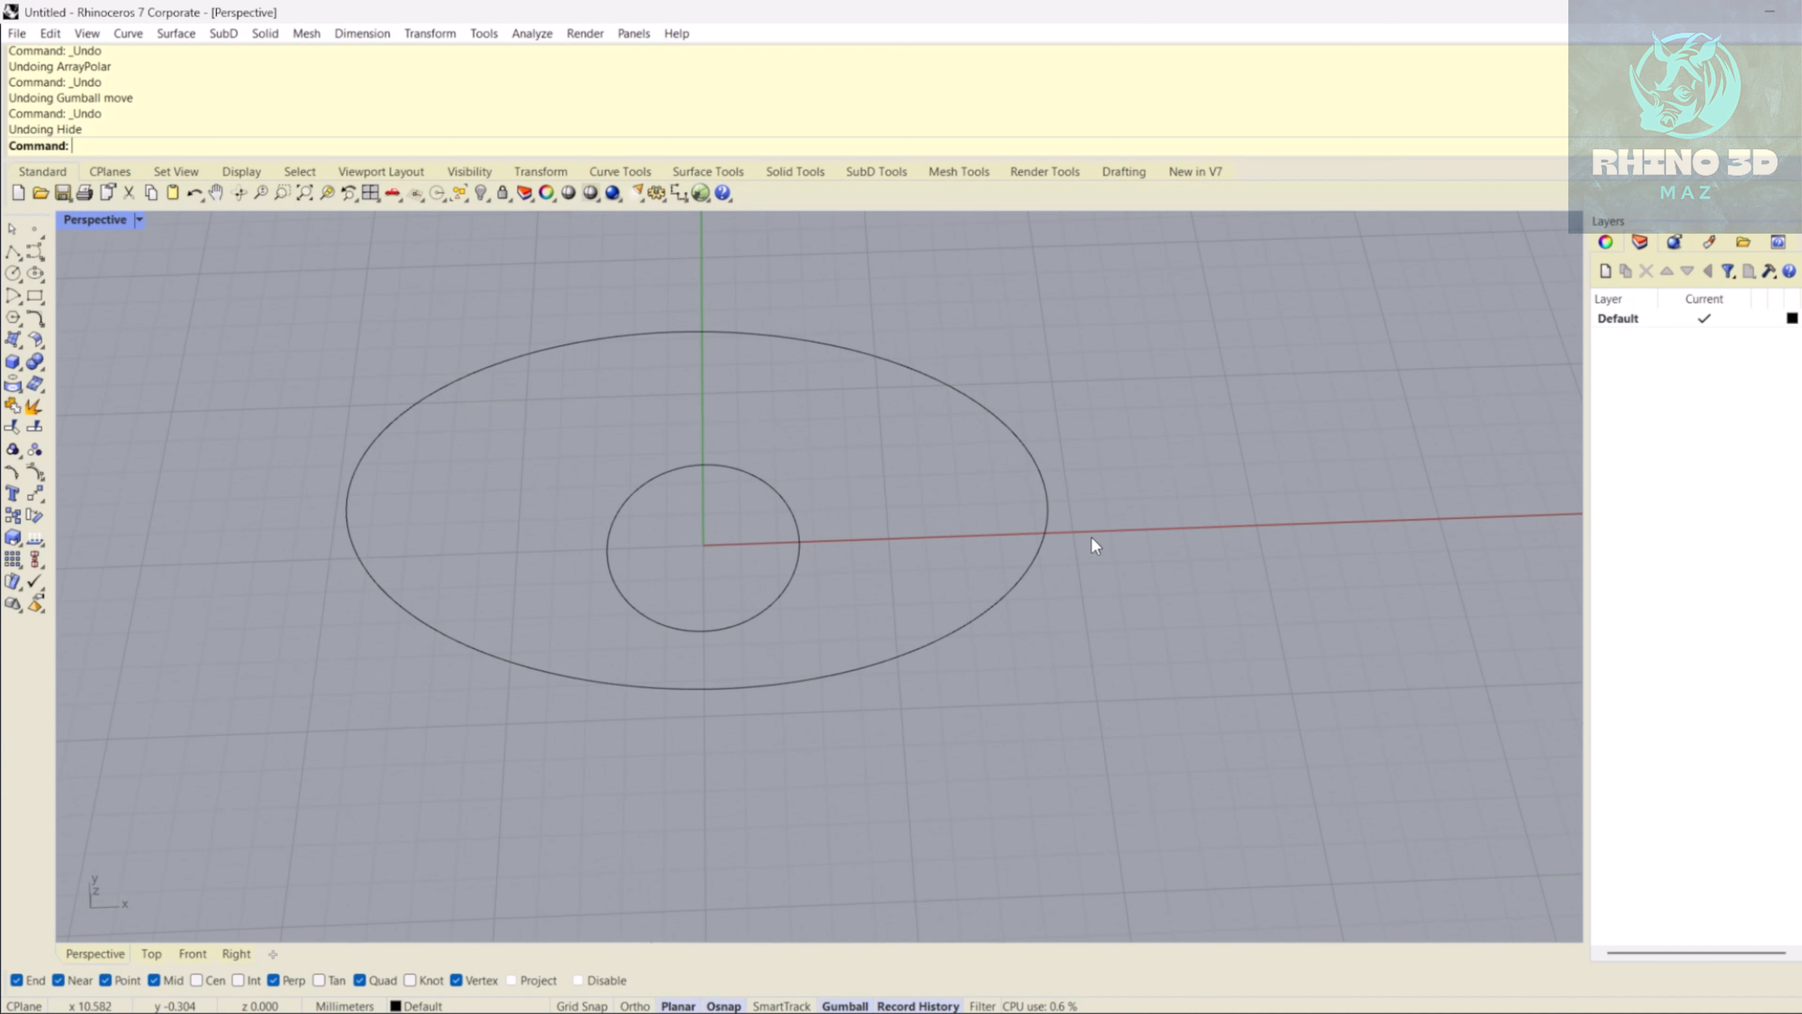
- Hide the large upright circle so that only the small circle at the origin is shown
mouse_move(1092, 538)
right_down()
mouse_move(1133, 570)
mouse_move(1081, 549)
right_up()
right_drag(958, 587, 914, 626)
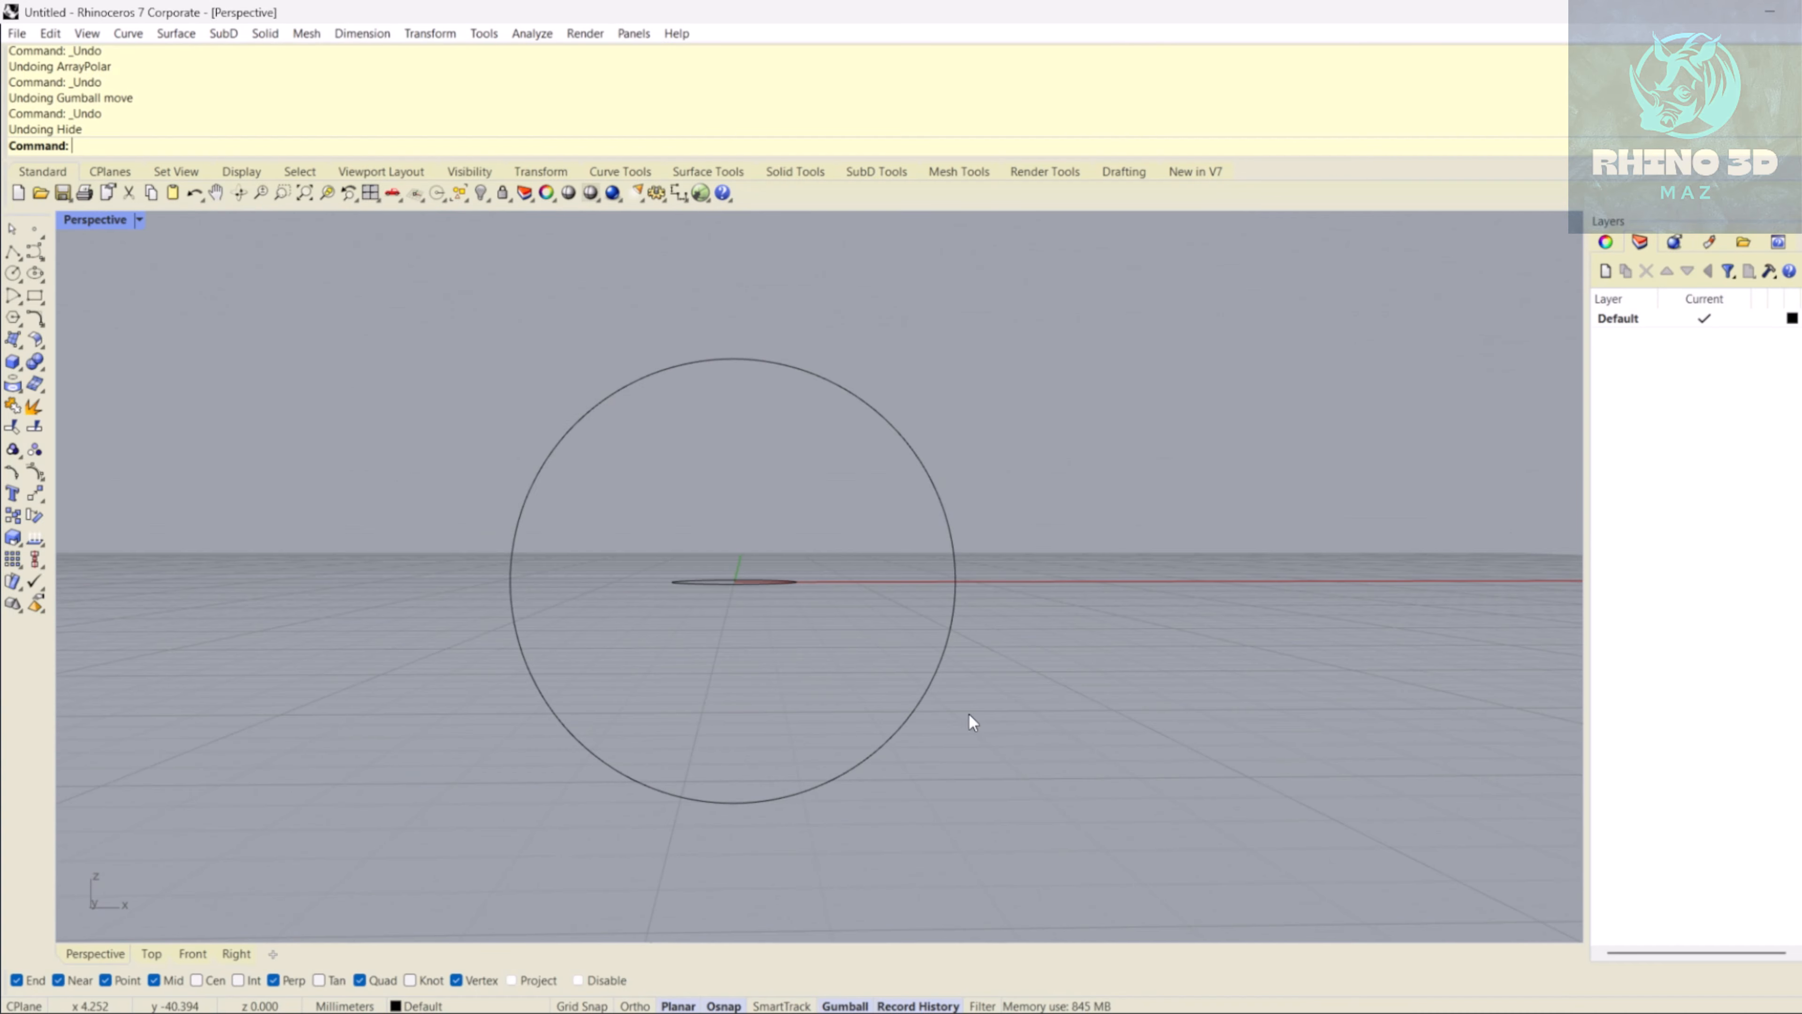
right_drag(531, 830, 771, 609)
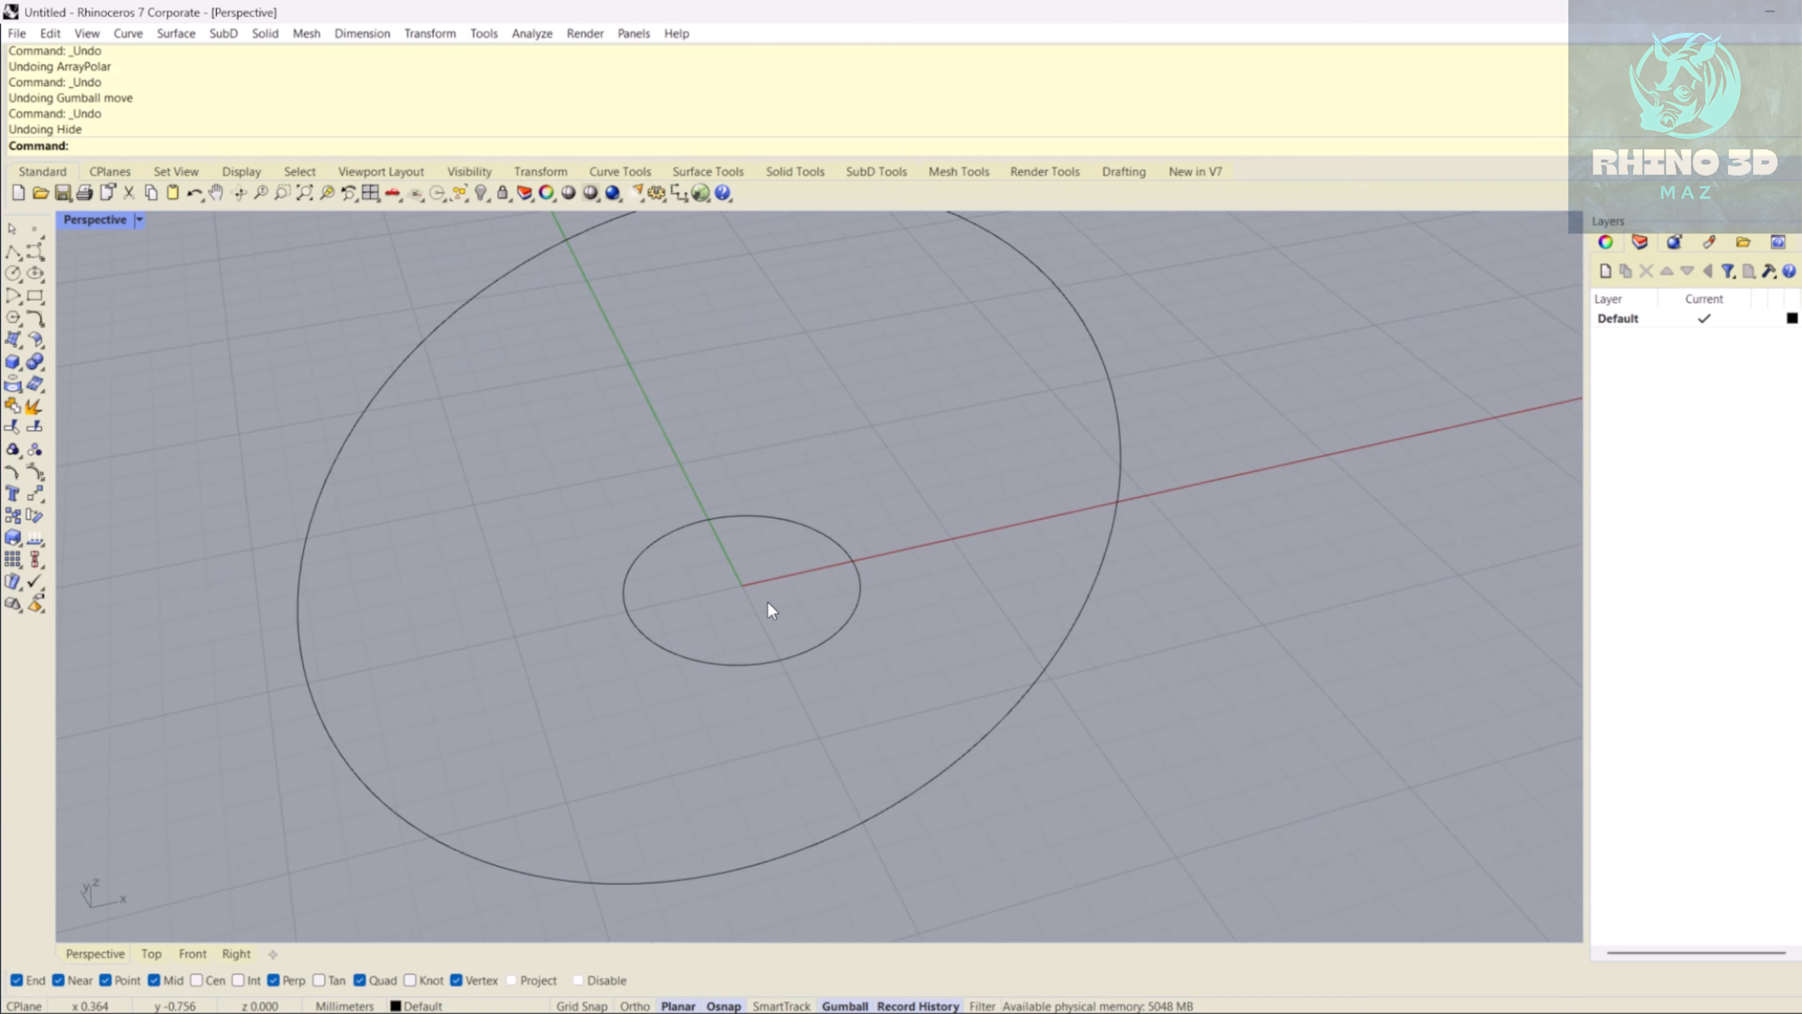
scroll(772, 611, down, 3)
right_drag(777, 624, 744, 499)
click(646, 375)
key(ctrl+h)
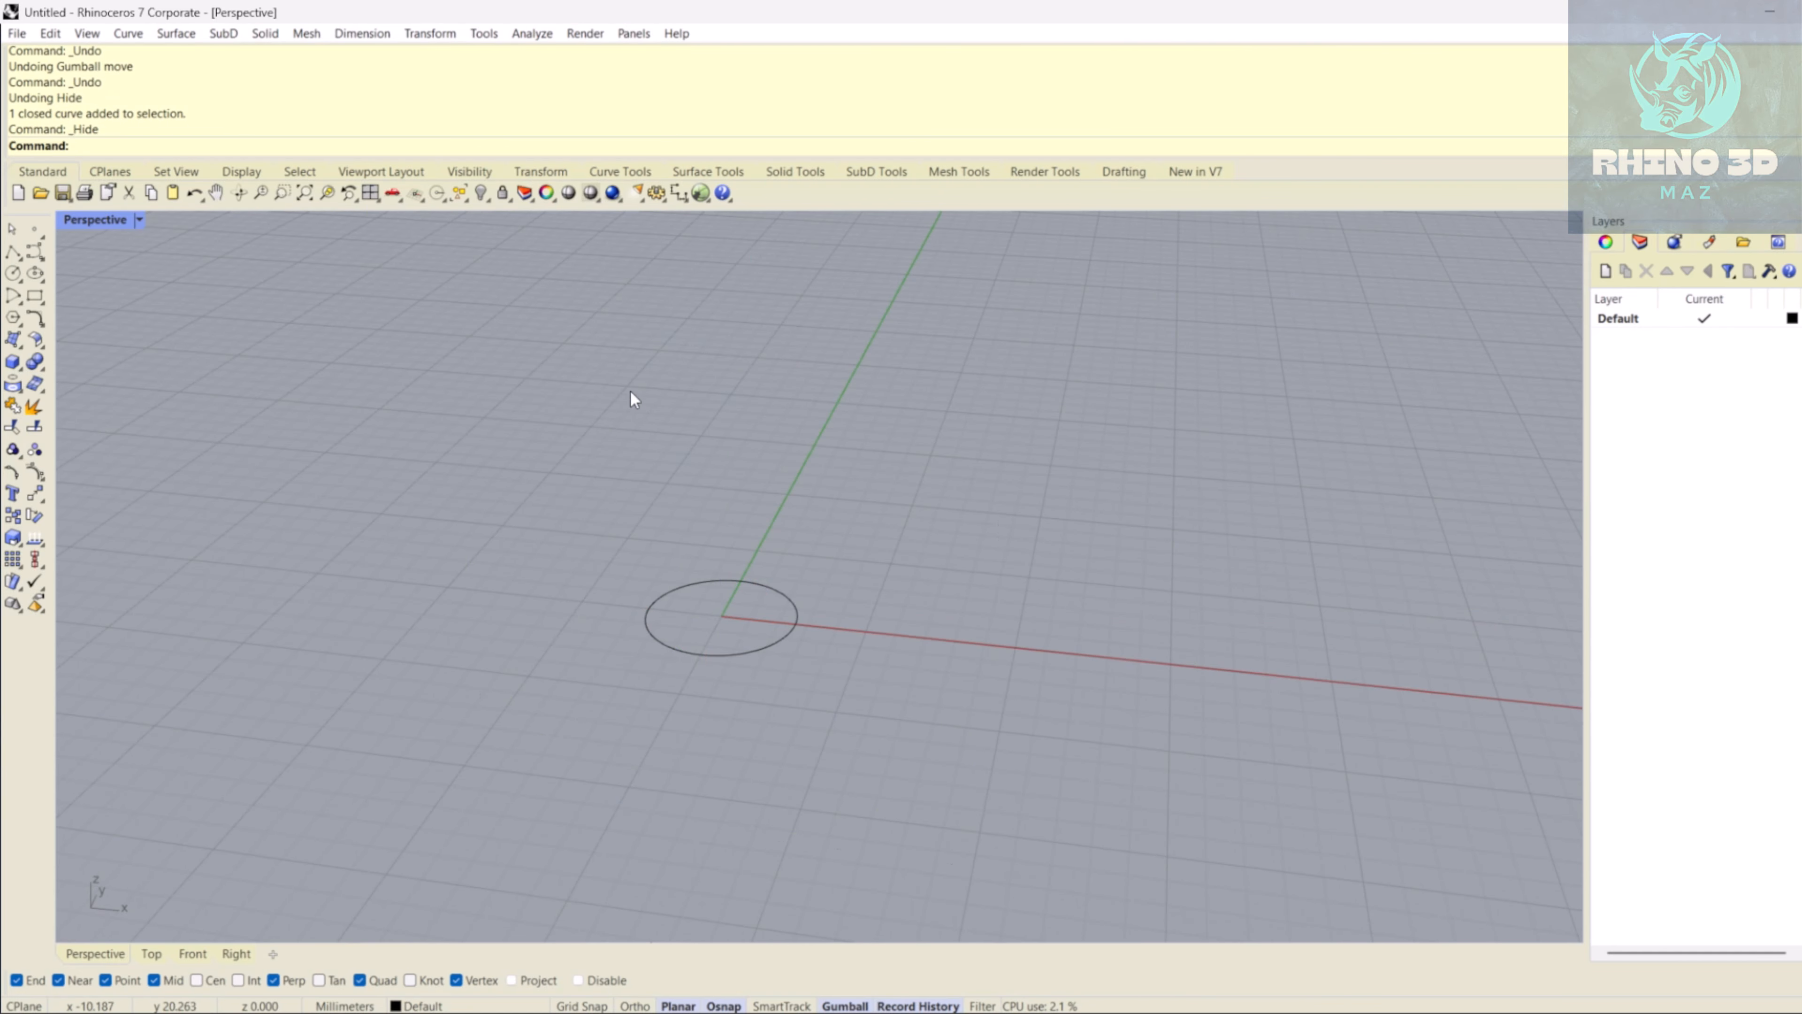
right_drag(632, 397, 864, 561)
click(787, 607)
click(151, 953)
right_drag(435, 596, 569, 700)
drag(626, 649, 636, 439)
scroll(636, 439, down, 6)
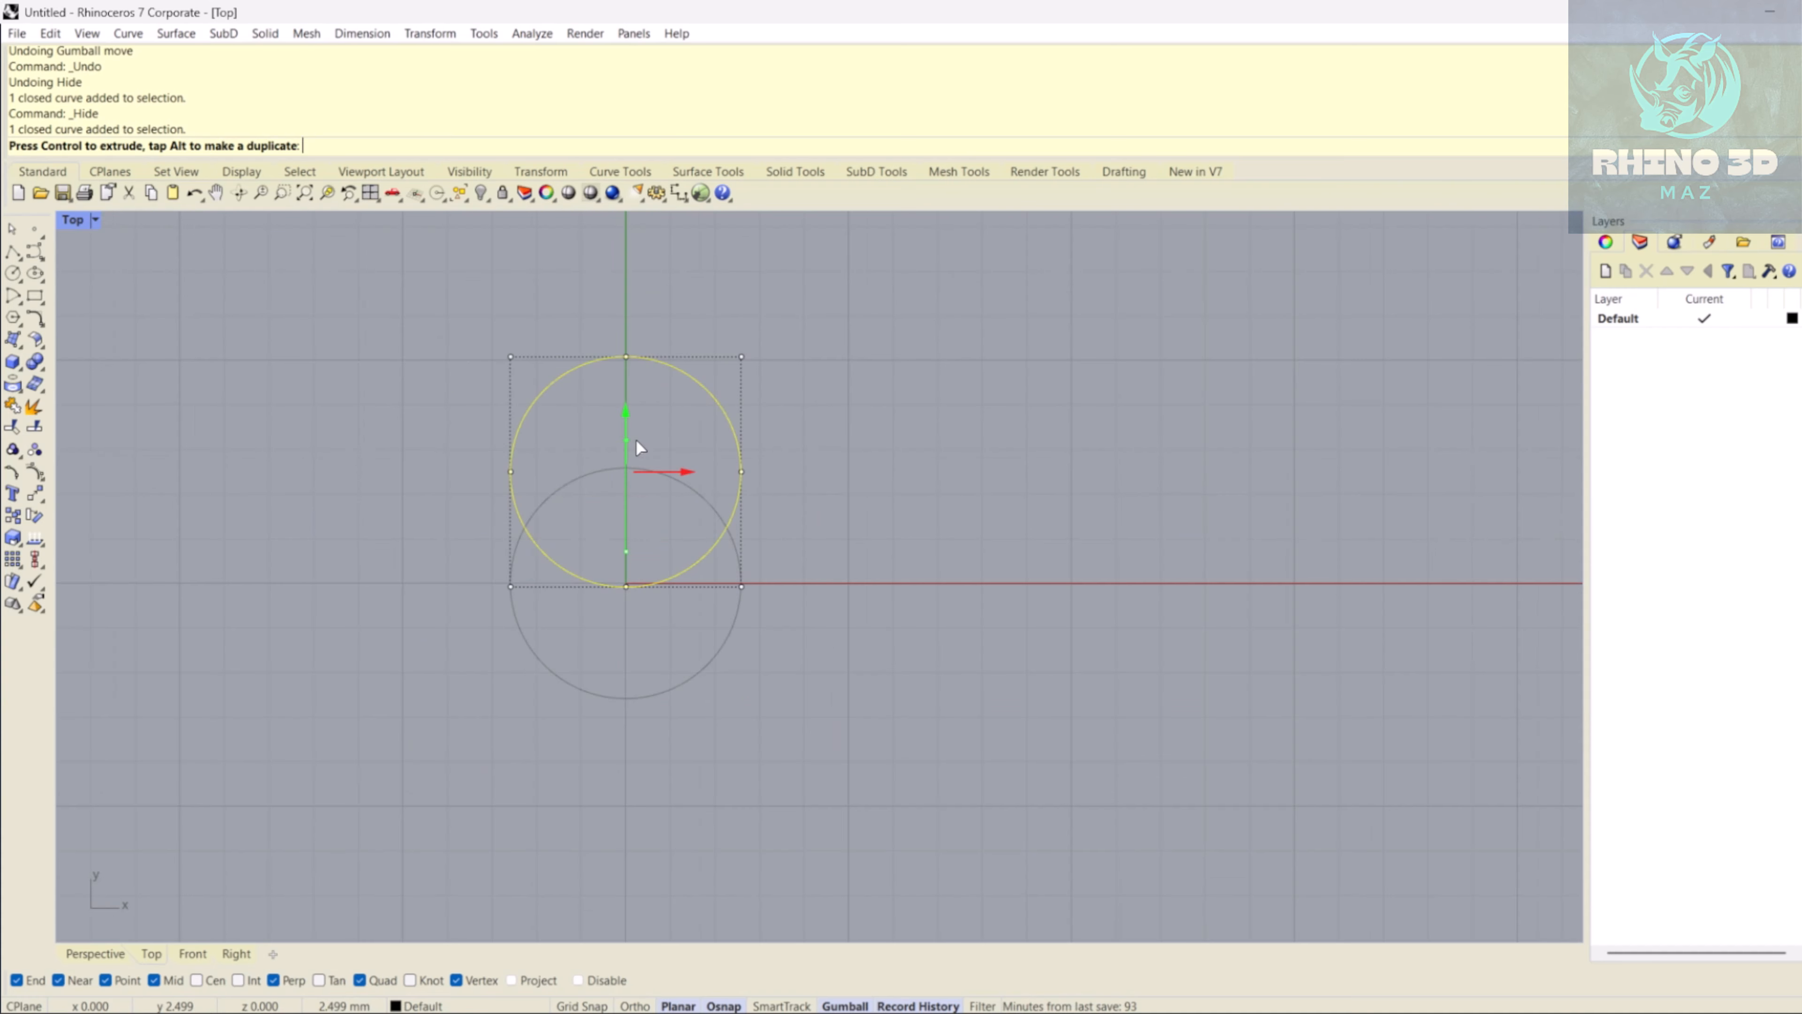
right_drag(636, 441, 675, 495)
drag(675, 494, 679, 489)
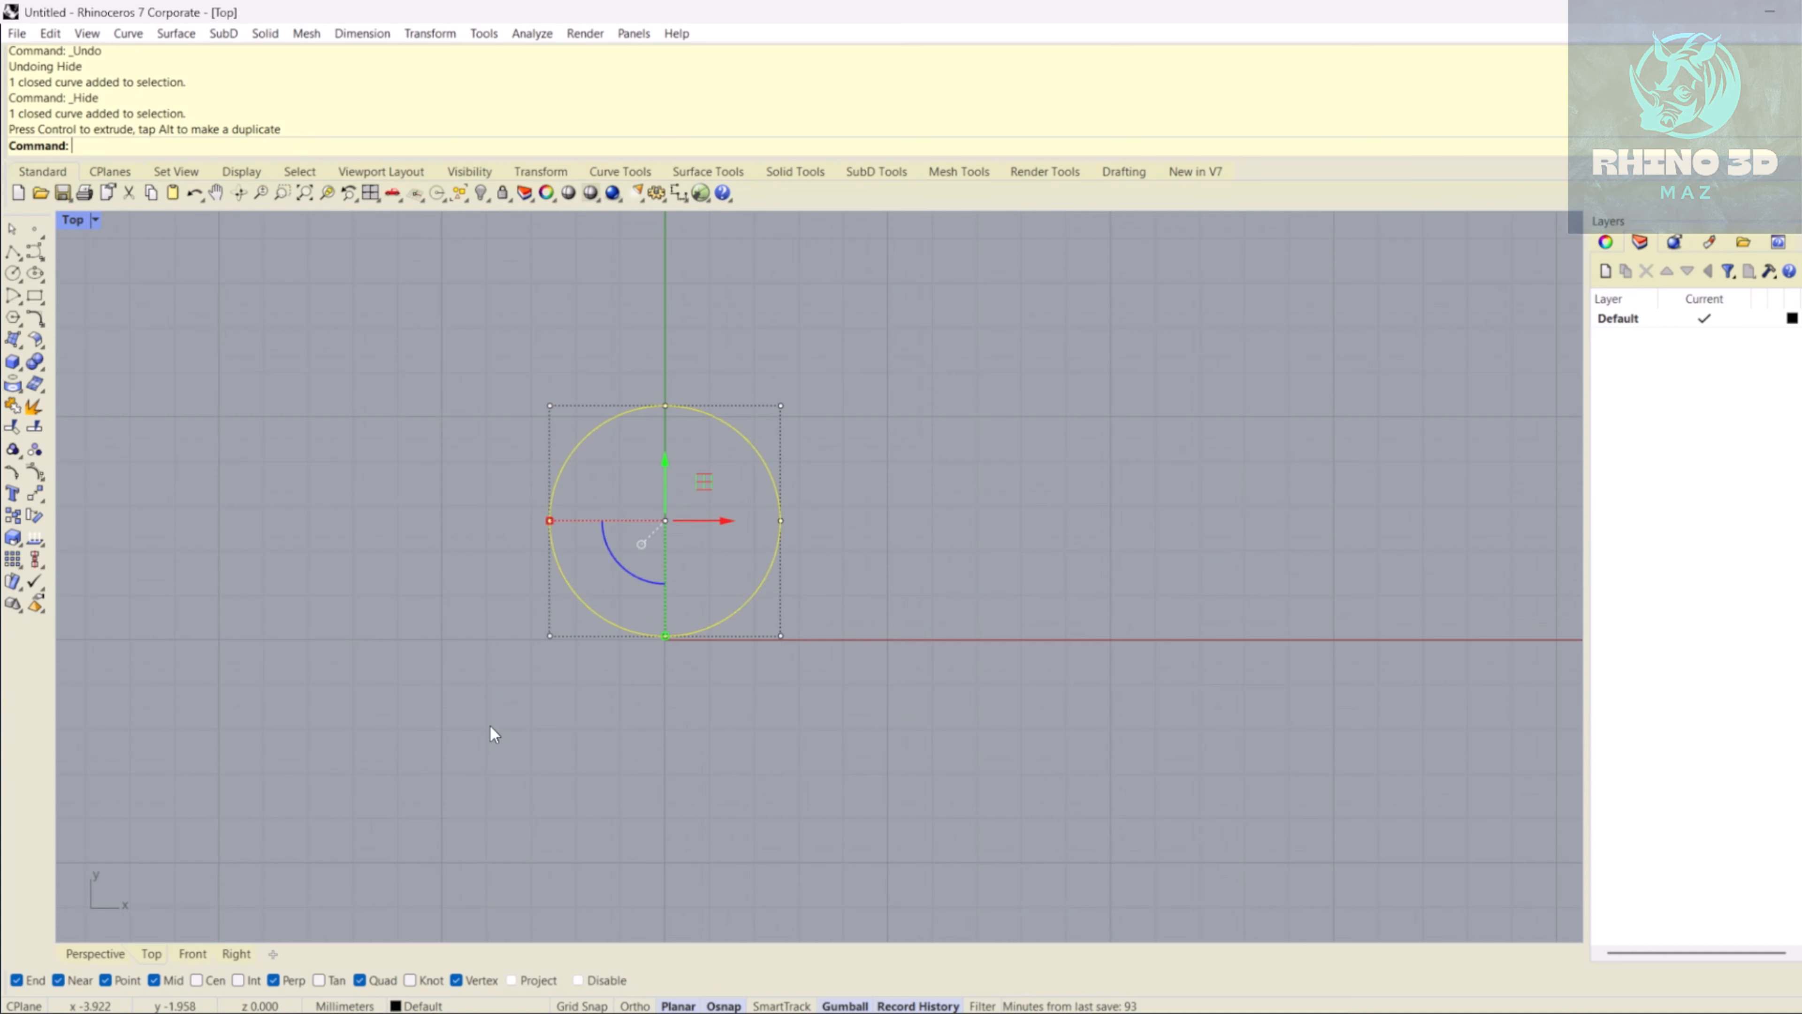
key(ctrl+z)
click(95, 954)
key(ctrl+z)
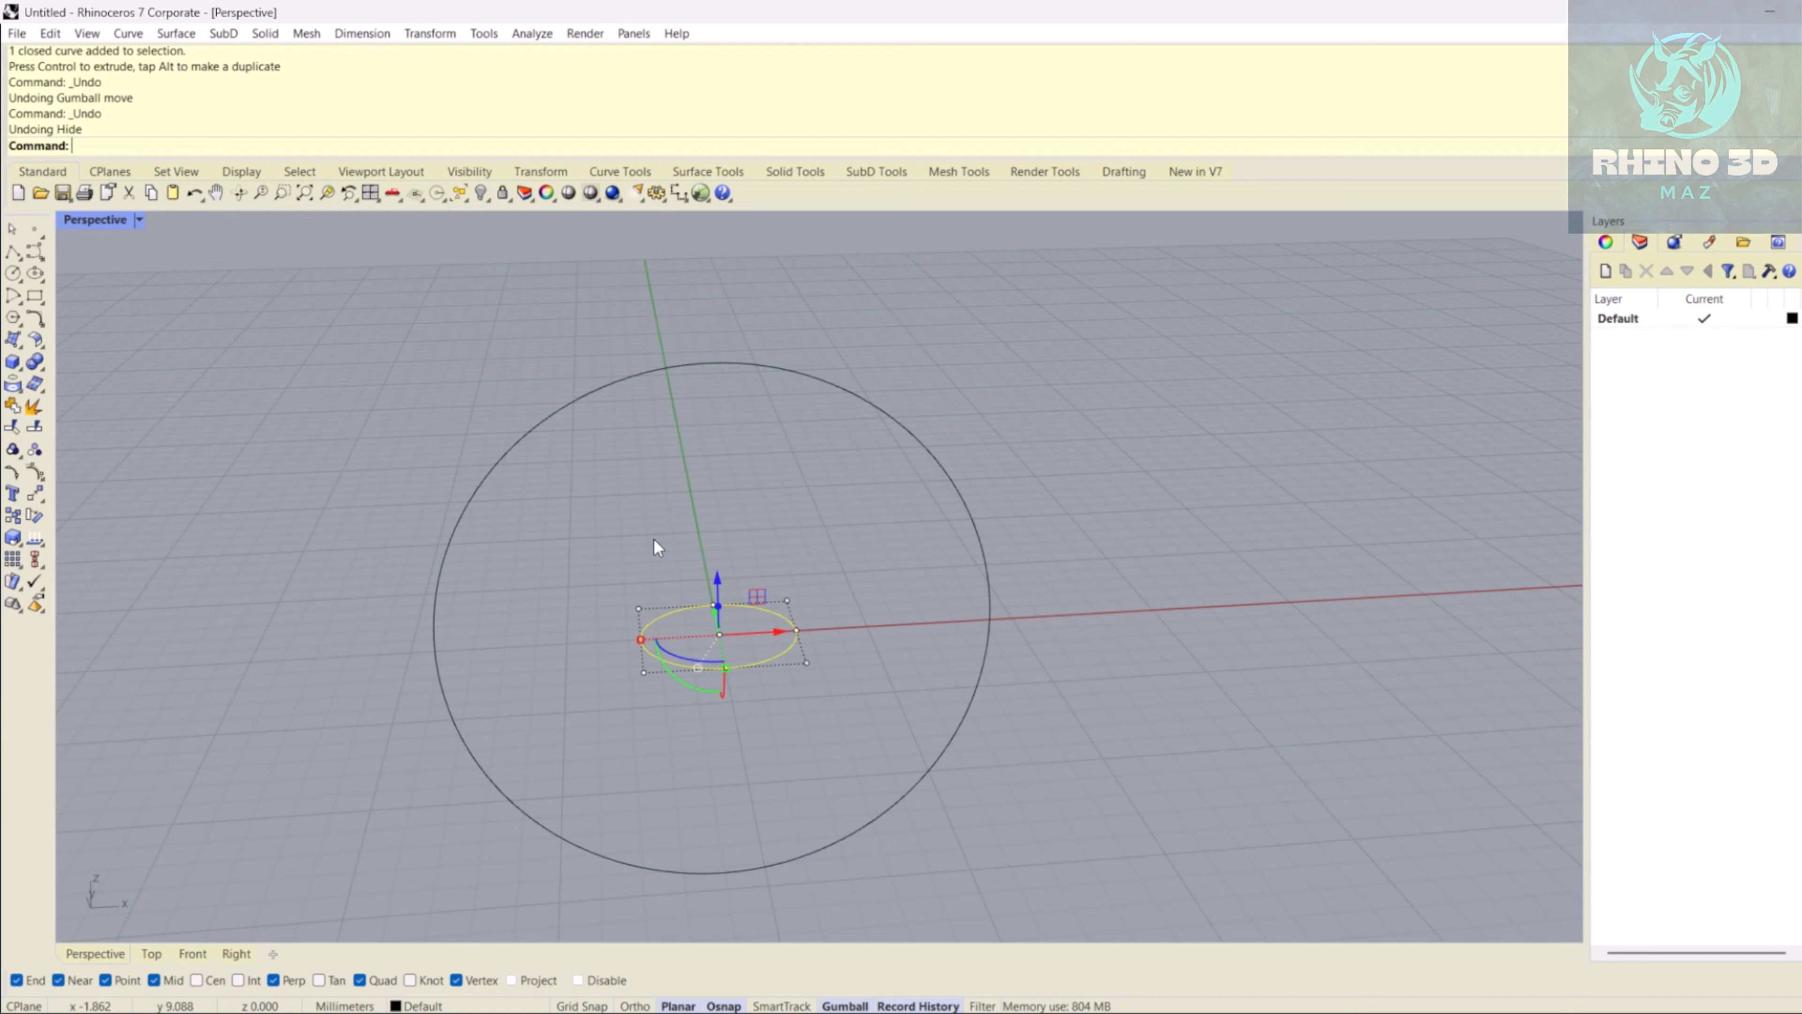
key(ctrl+y)
- Move the small circle up along the Y axis in the Top view until its lower edge nearly meets the origin
click(582, 431)
right_drag(582, 431, 742, 604)
scroll(624, 476, up, 4)
click(796, 532)
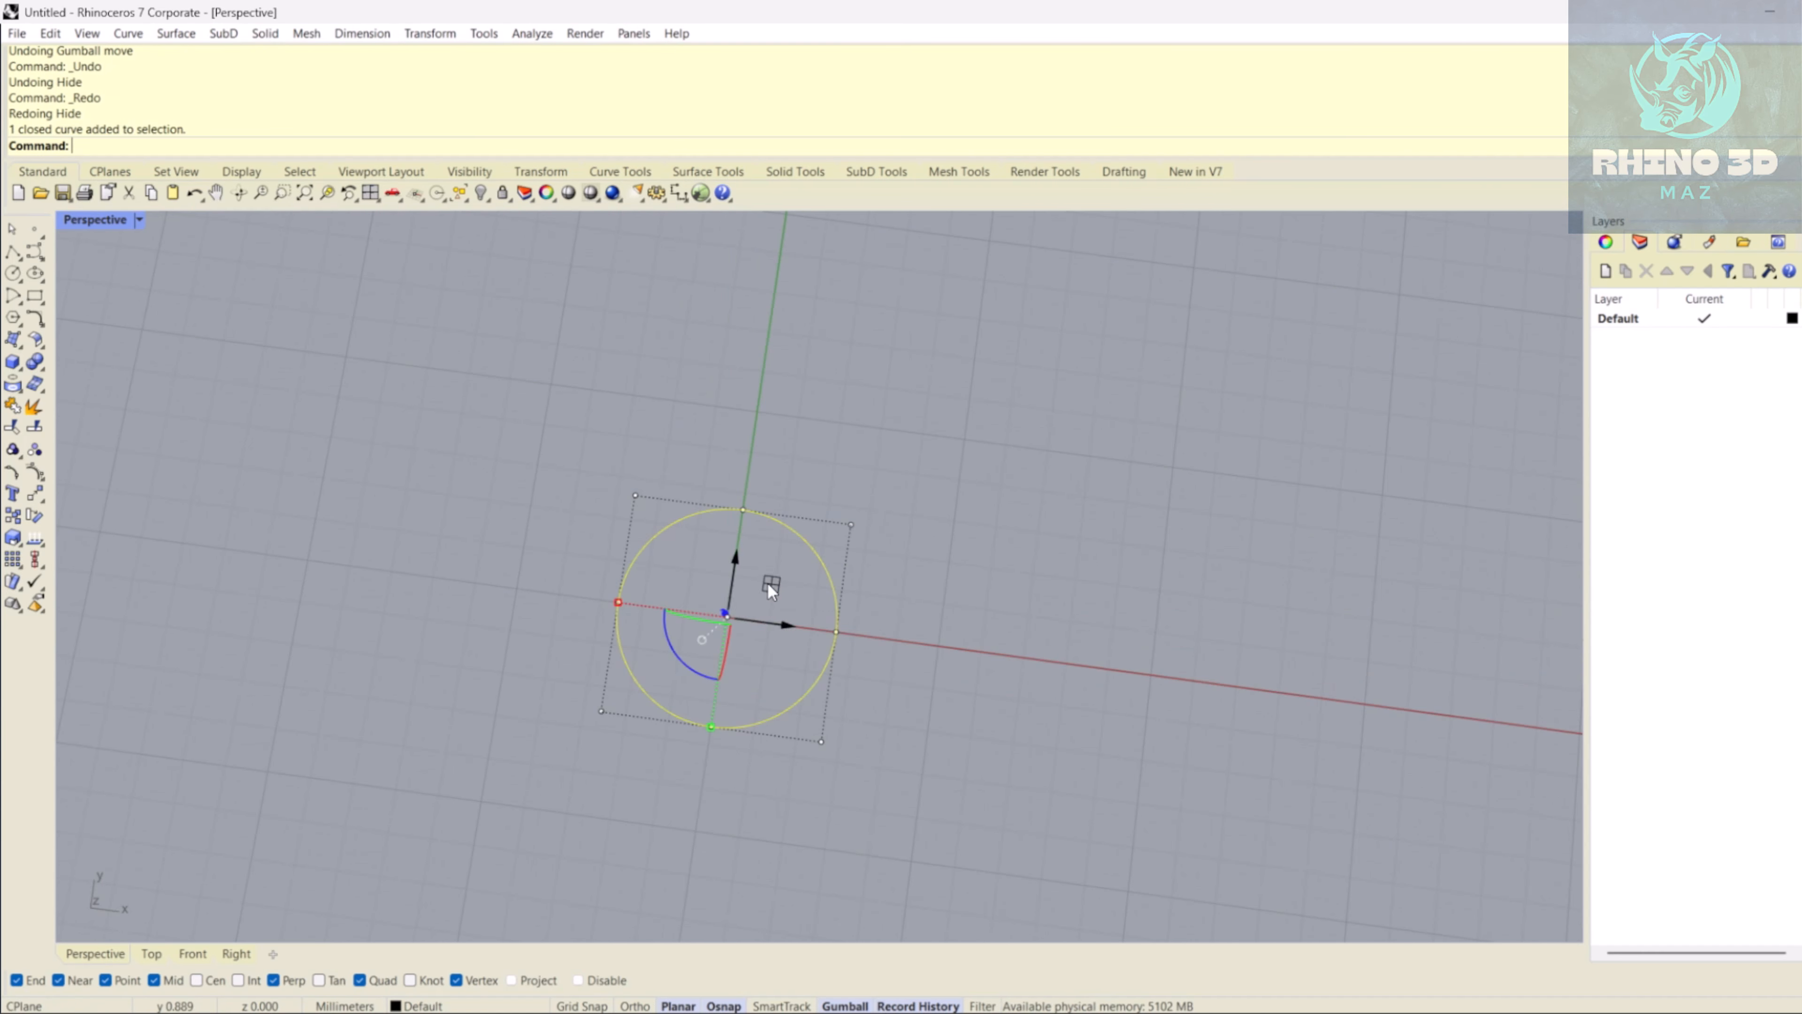
right_drag(582, 615, 692, 630)
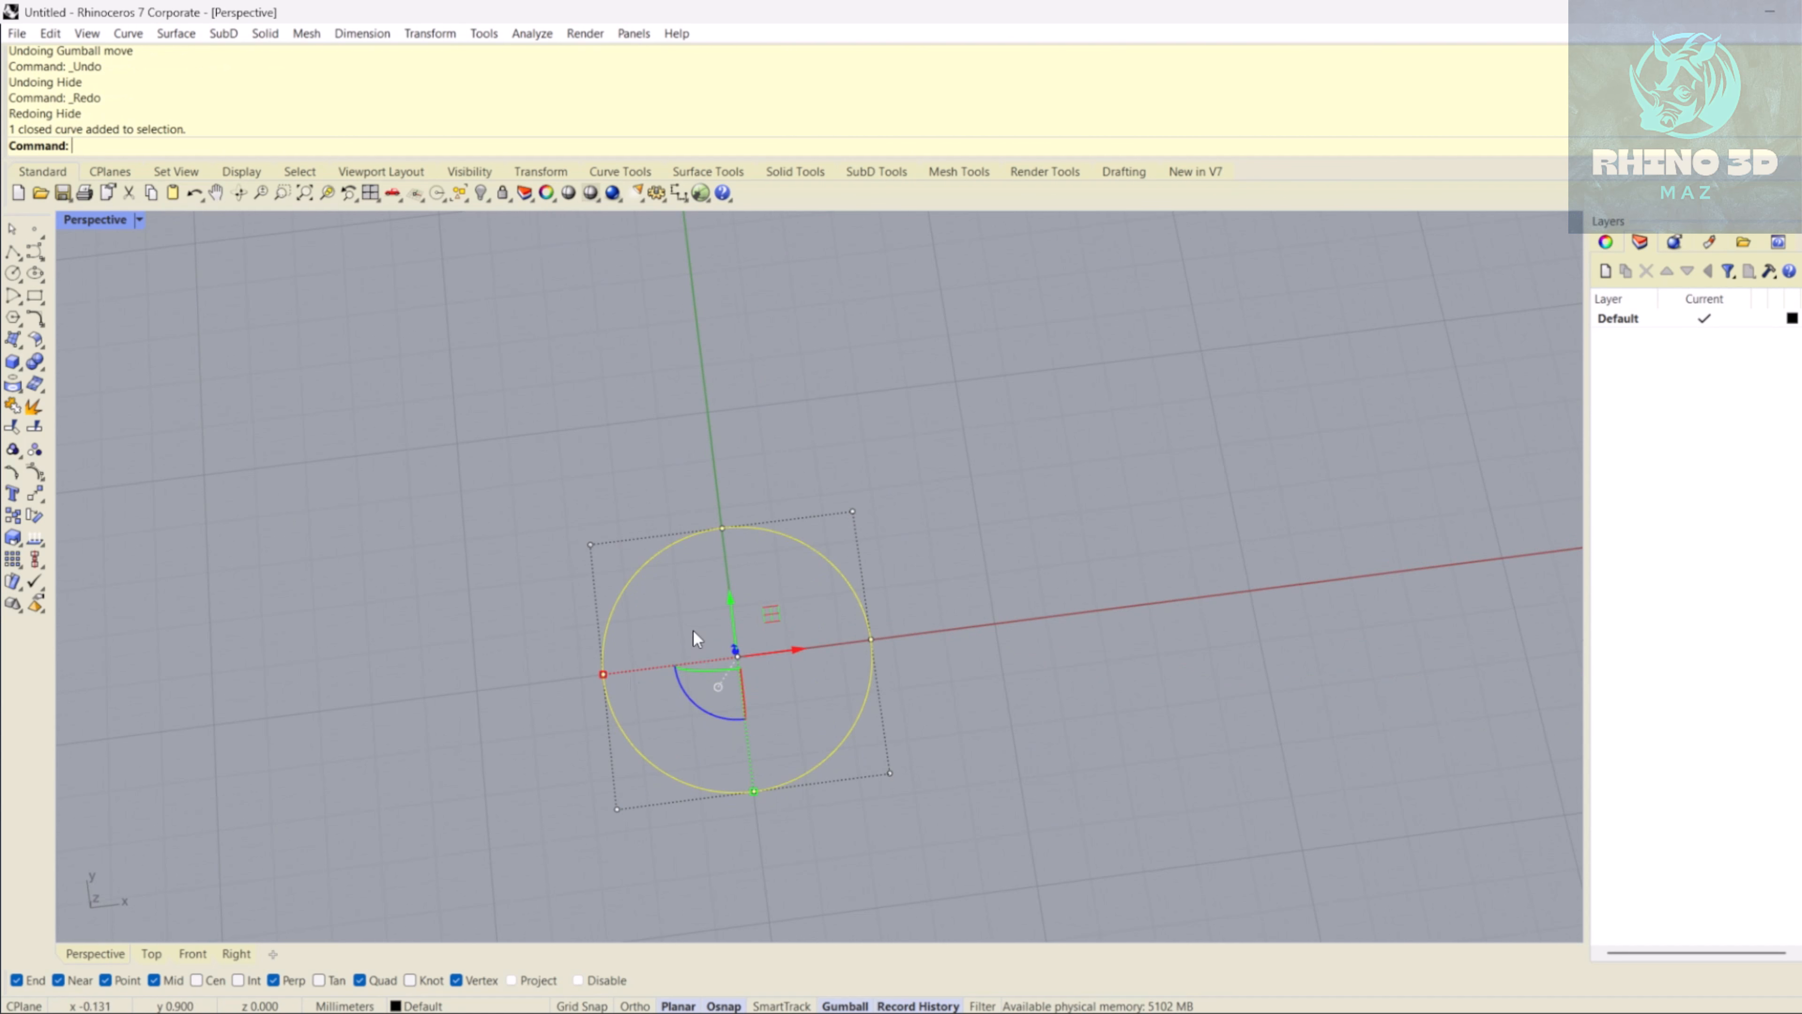
click(151, 954)
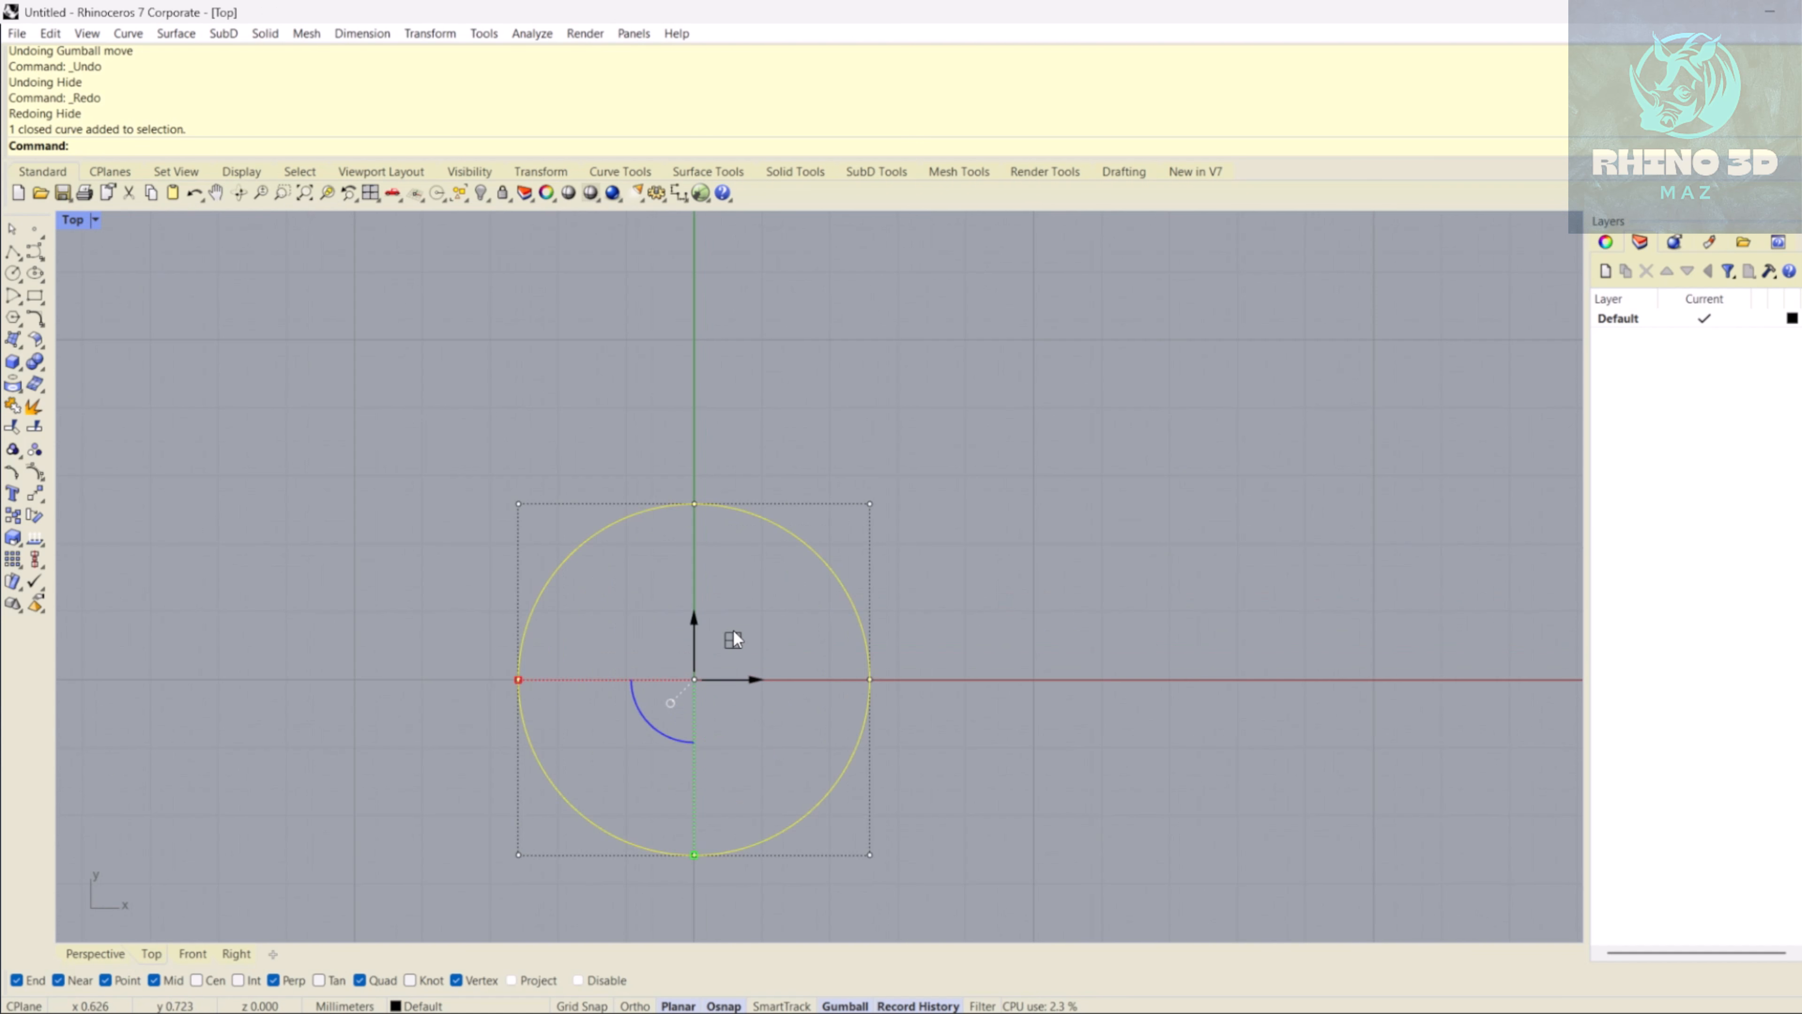
drag(733, 639, 734, 460)
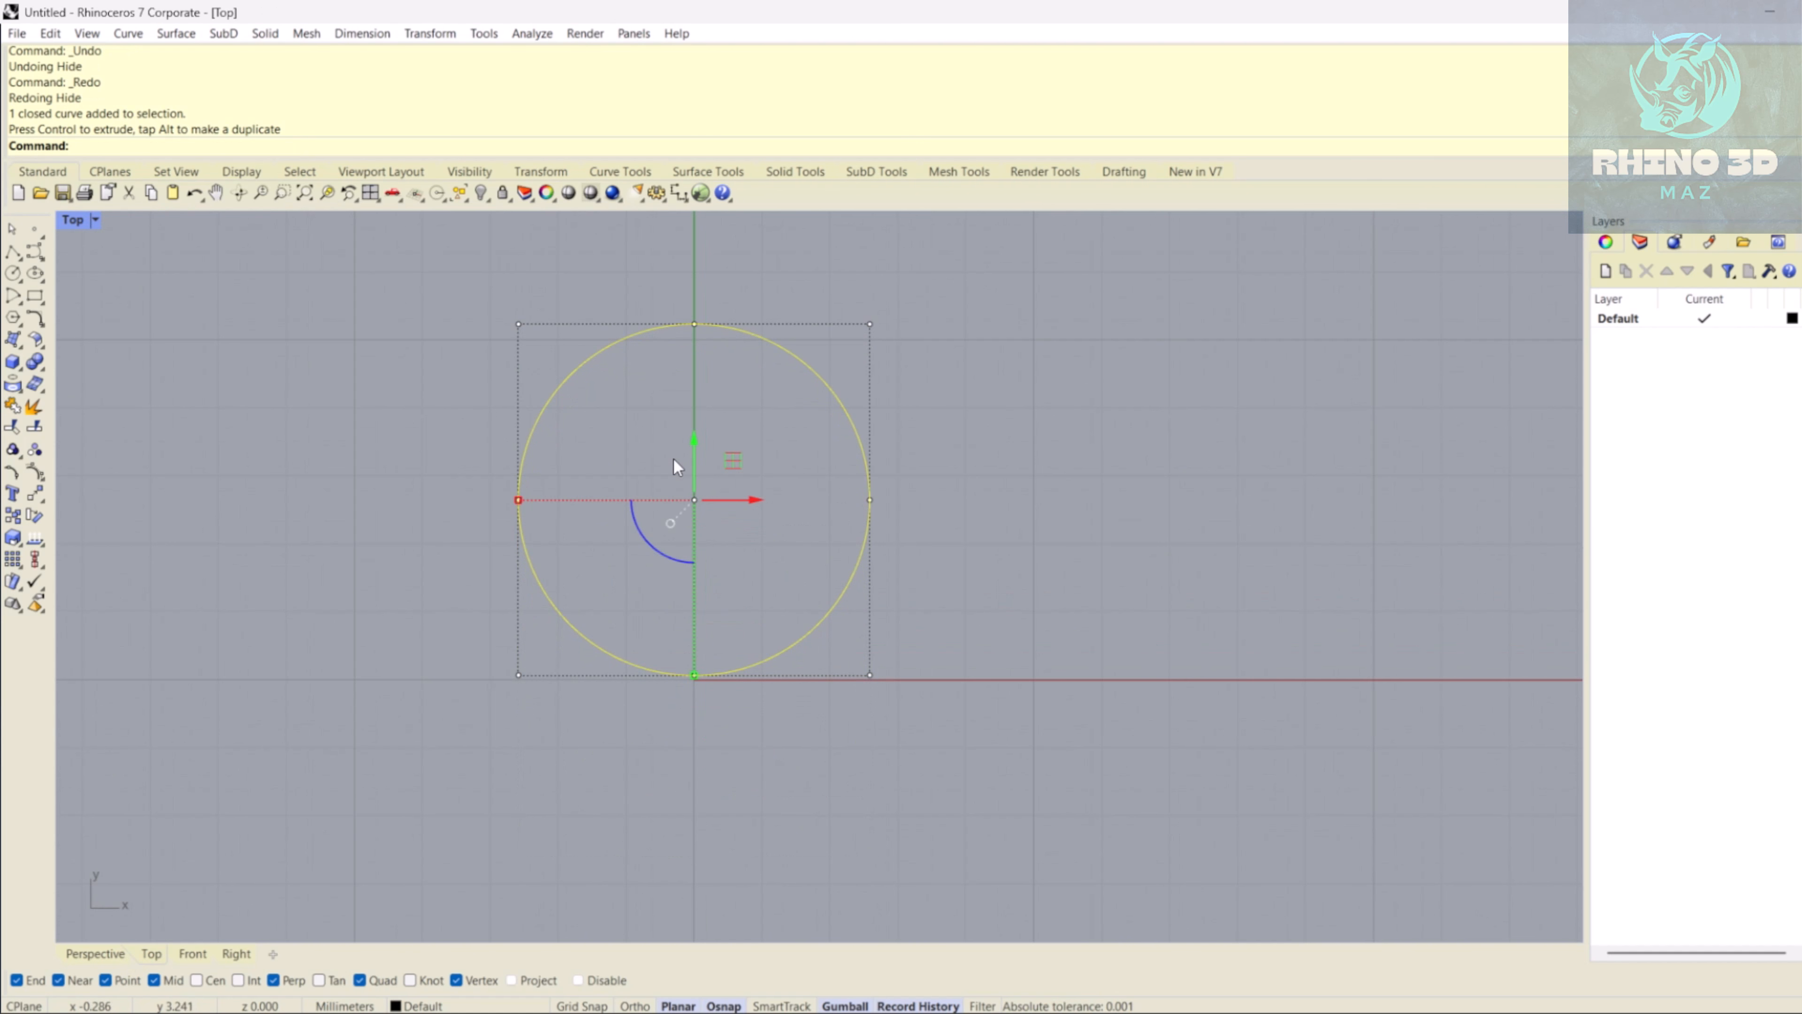
- Polar-array the small circle around the origin (0) with 4 items over a 360-degree fill angle
scroll(678, 486, down, 3)
scroll(699, 475, up, 2)
text(ArrayPolar)
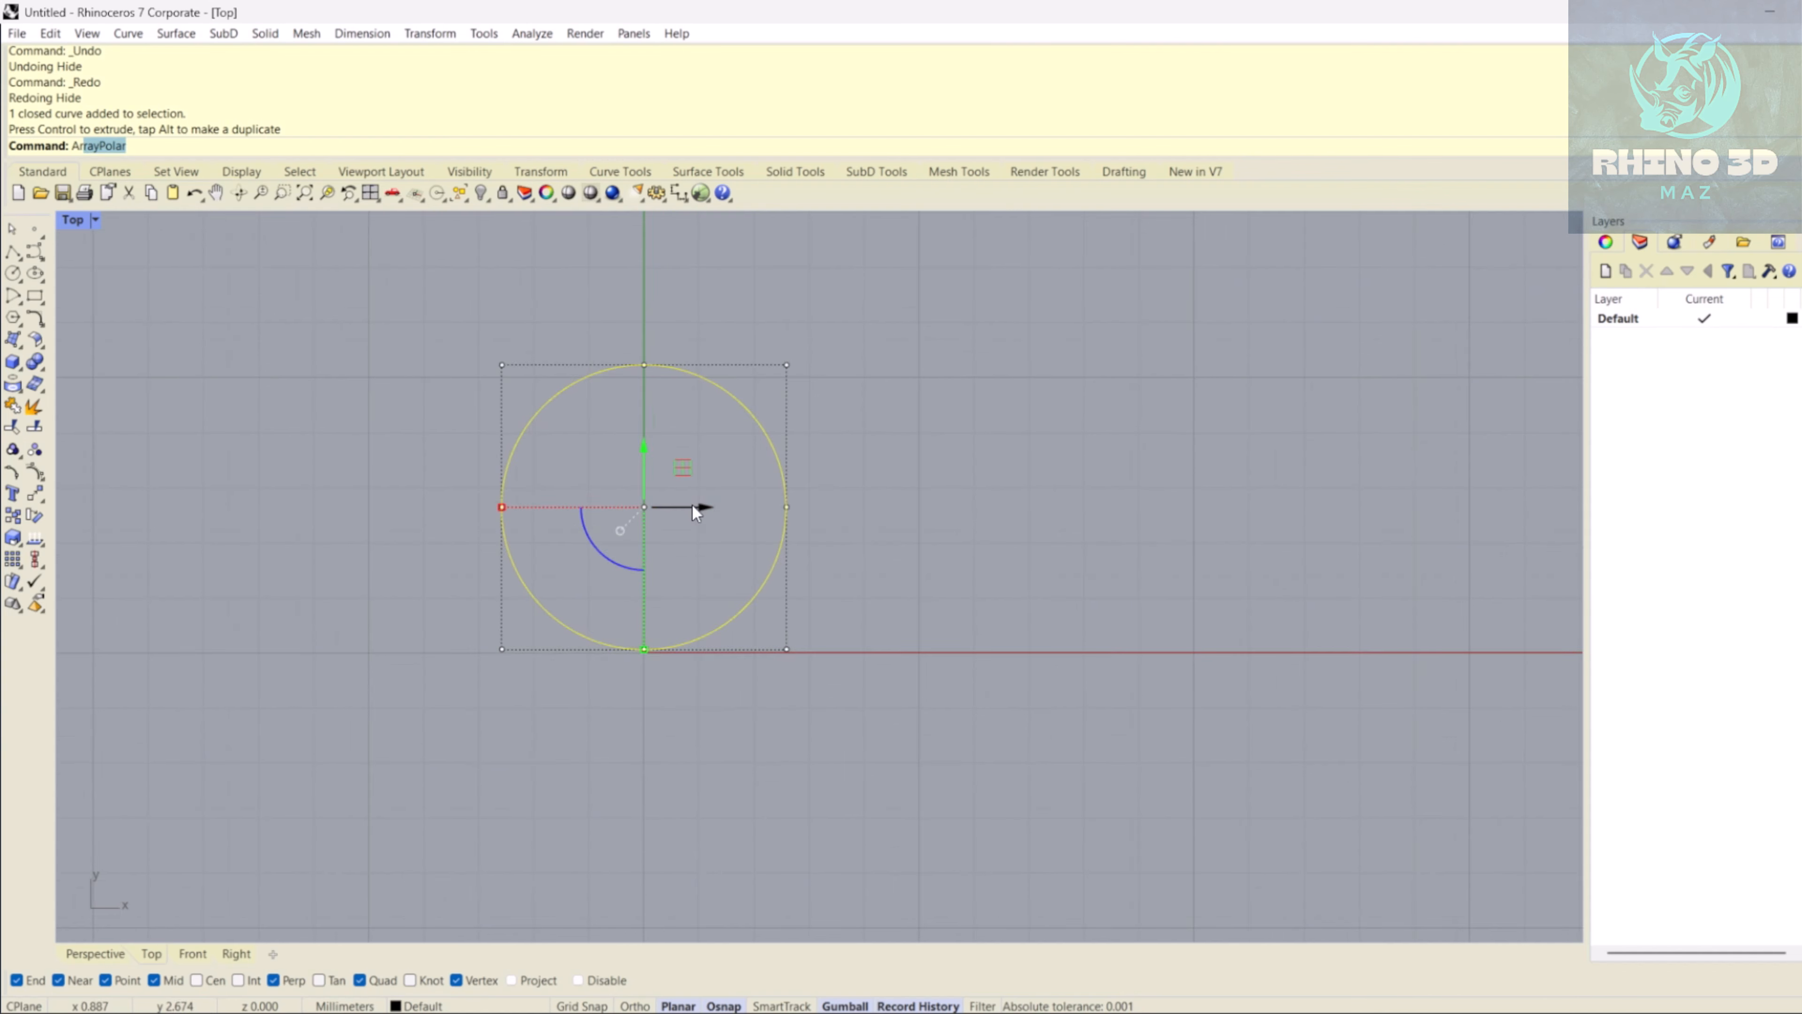
key(Return)
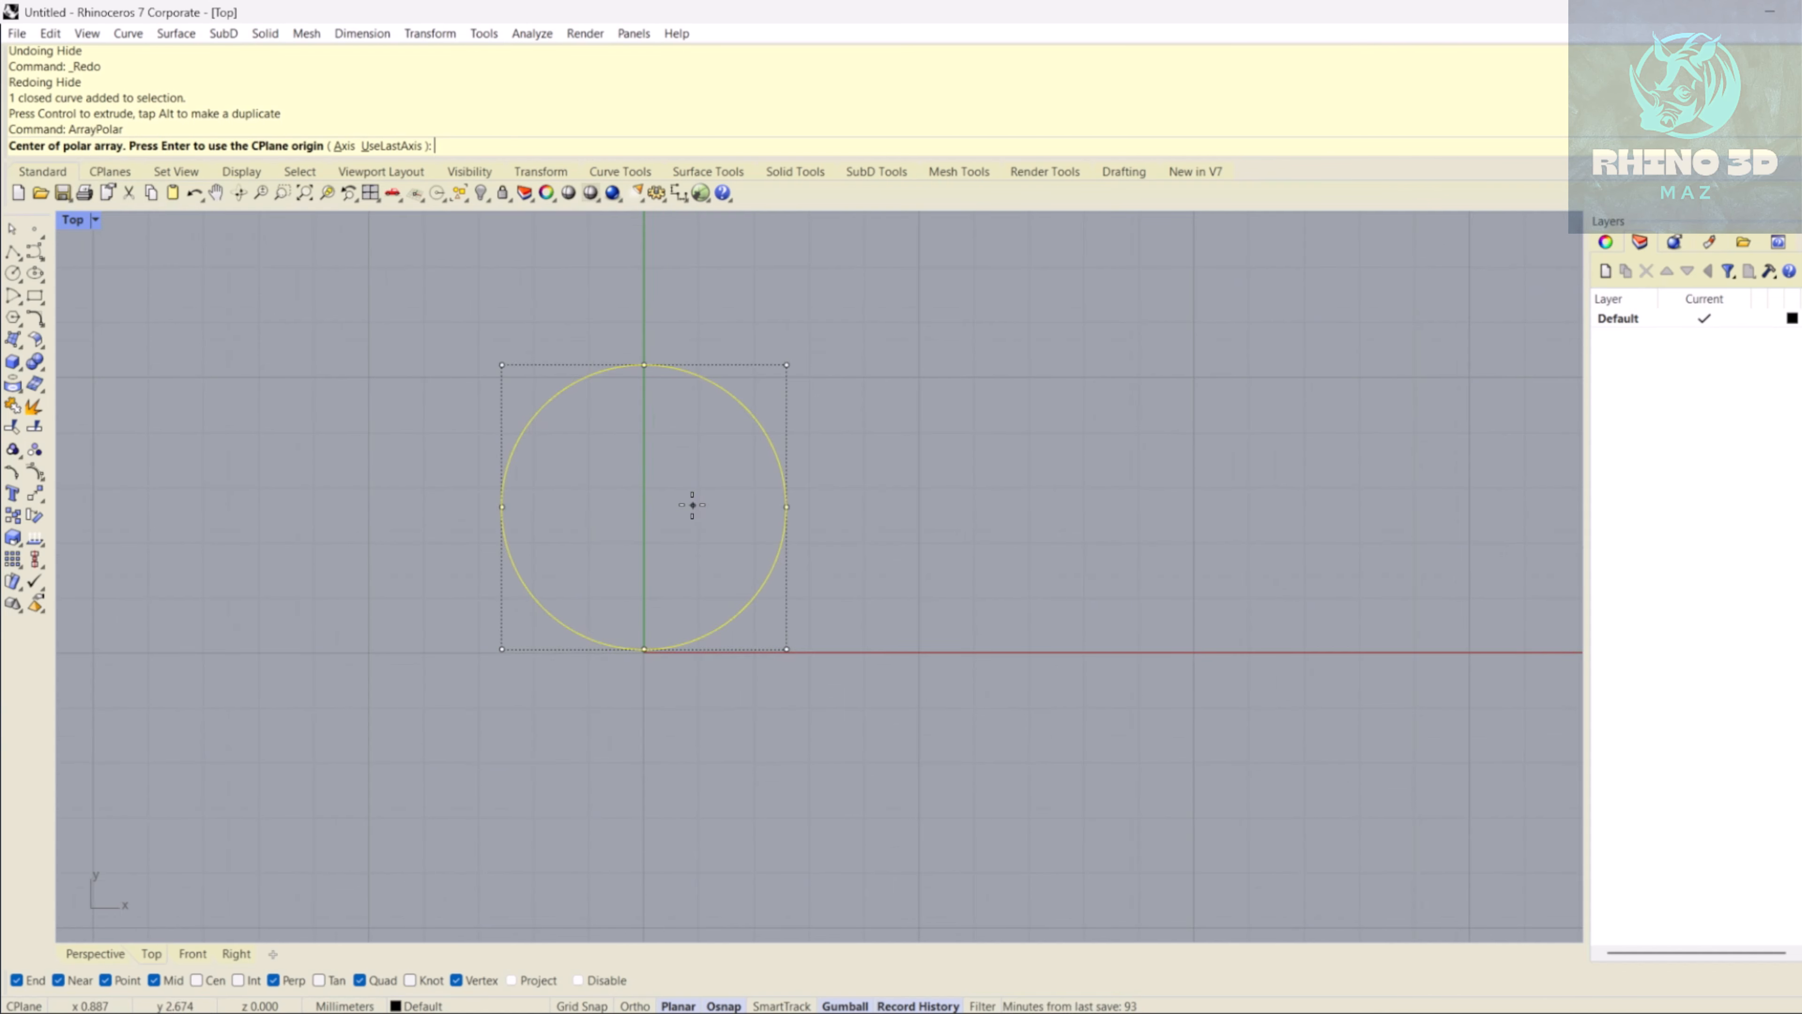
text(0)
key(Return)
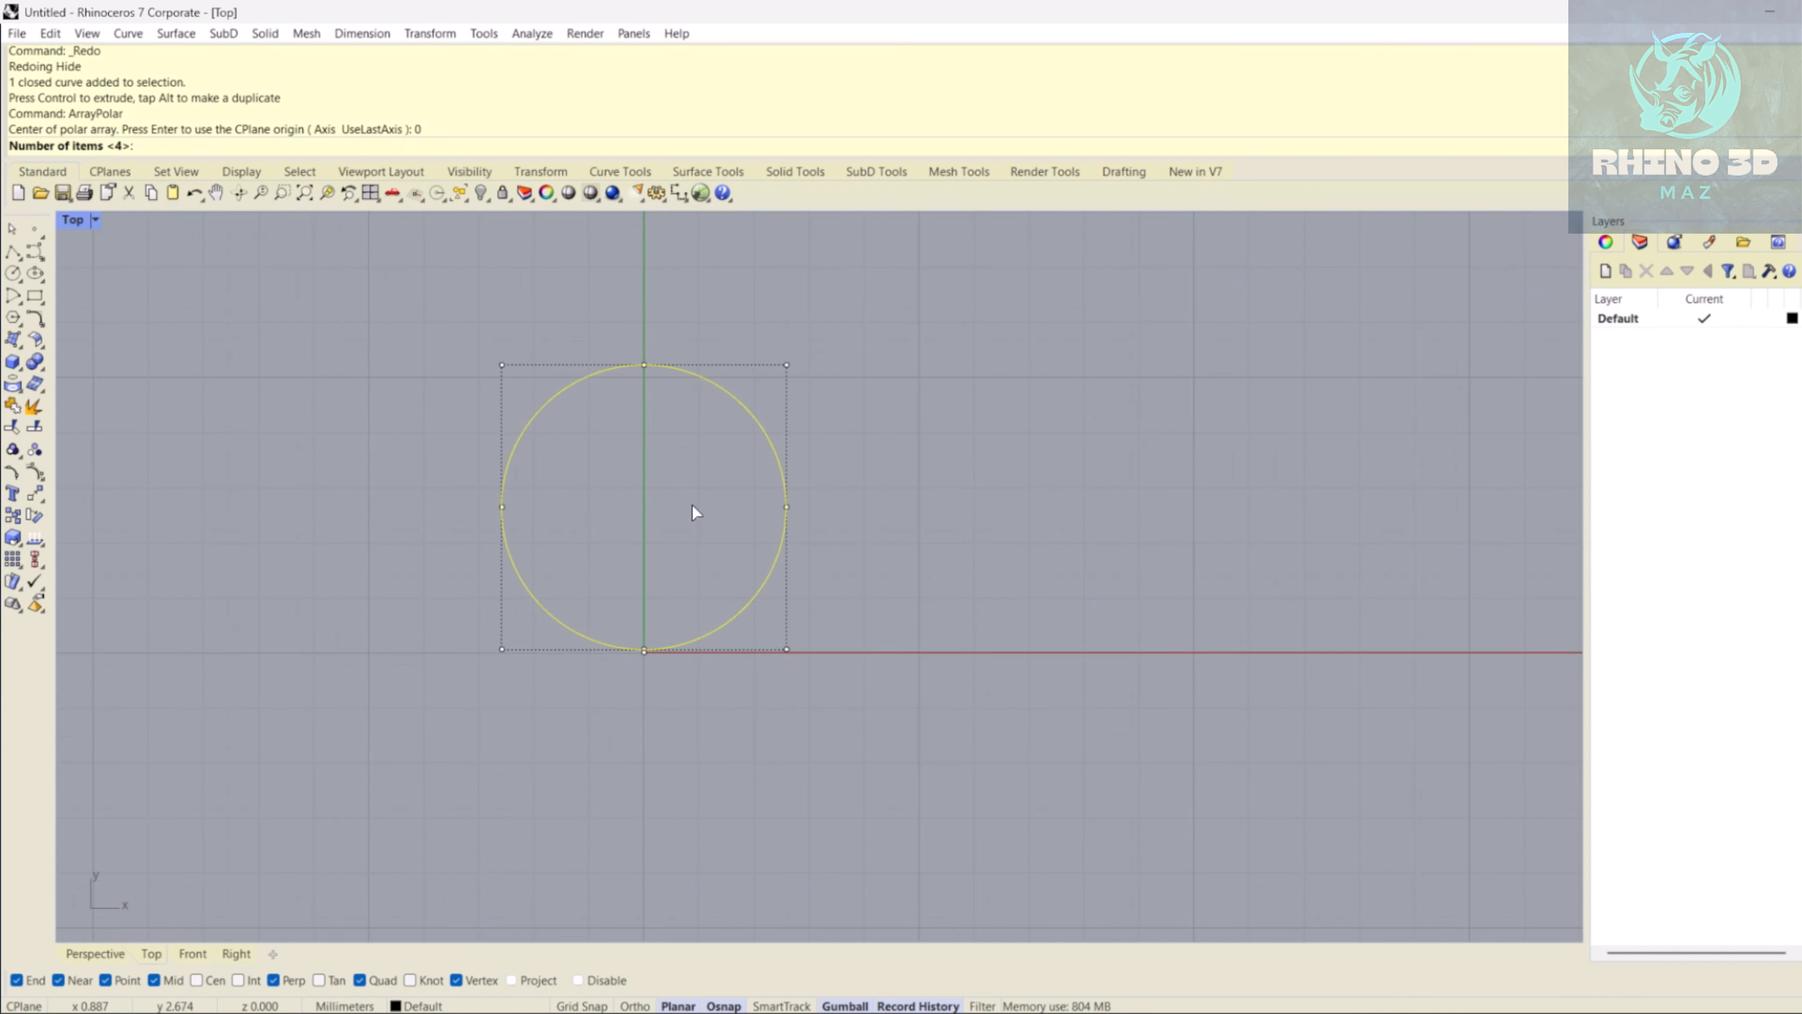
key(Return)
key(Return)
key(Return)
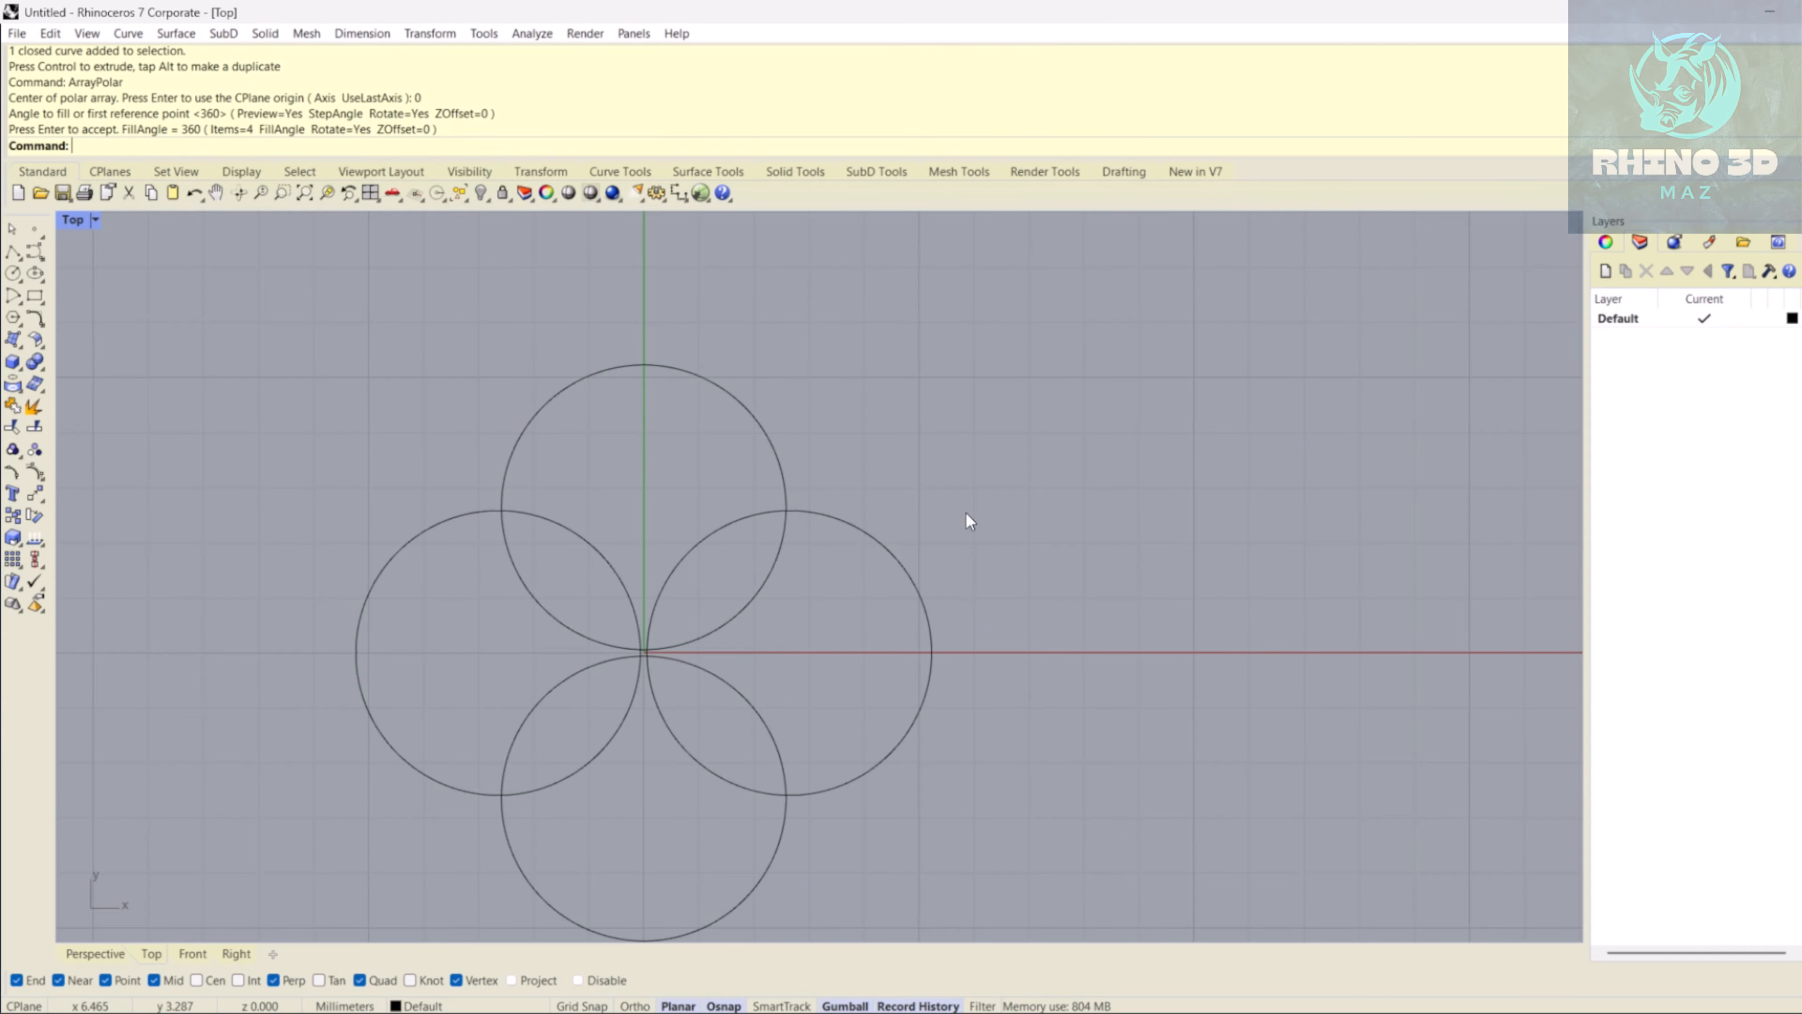
- Trim away the inner overlapping arcs of the four circles and join the remaining arcs into one closed clover curve
drag(966, 514, 503, 712)
scroll(617, 624, up, 3)
text(trim)
key(Return)
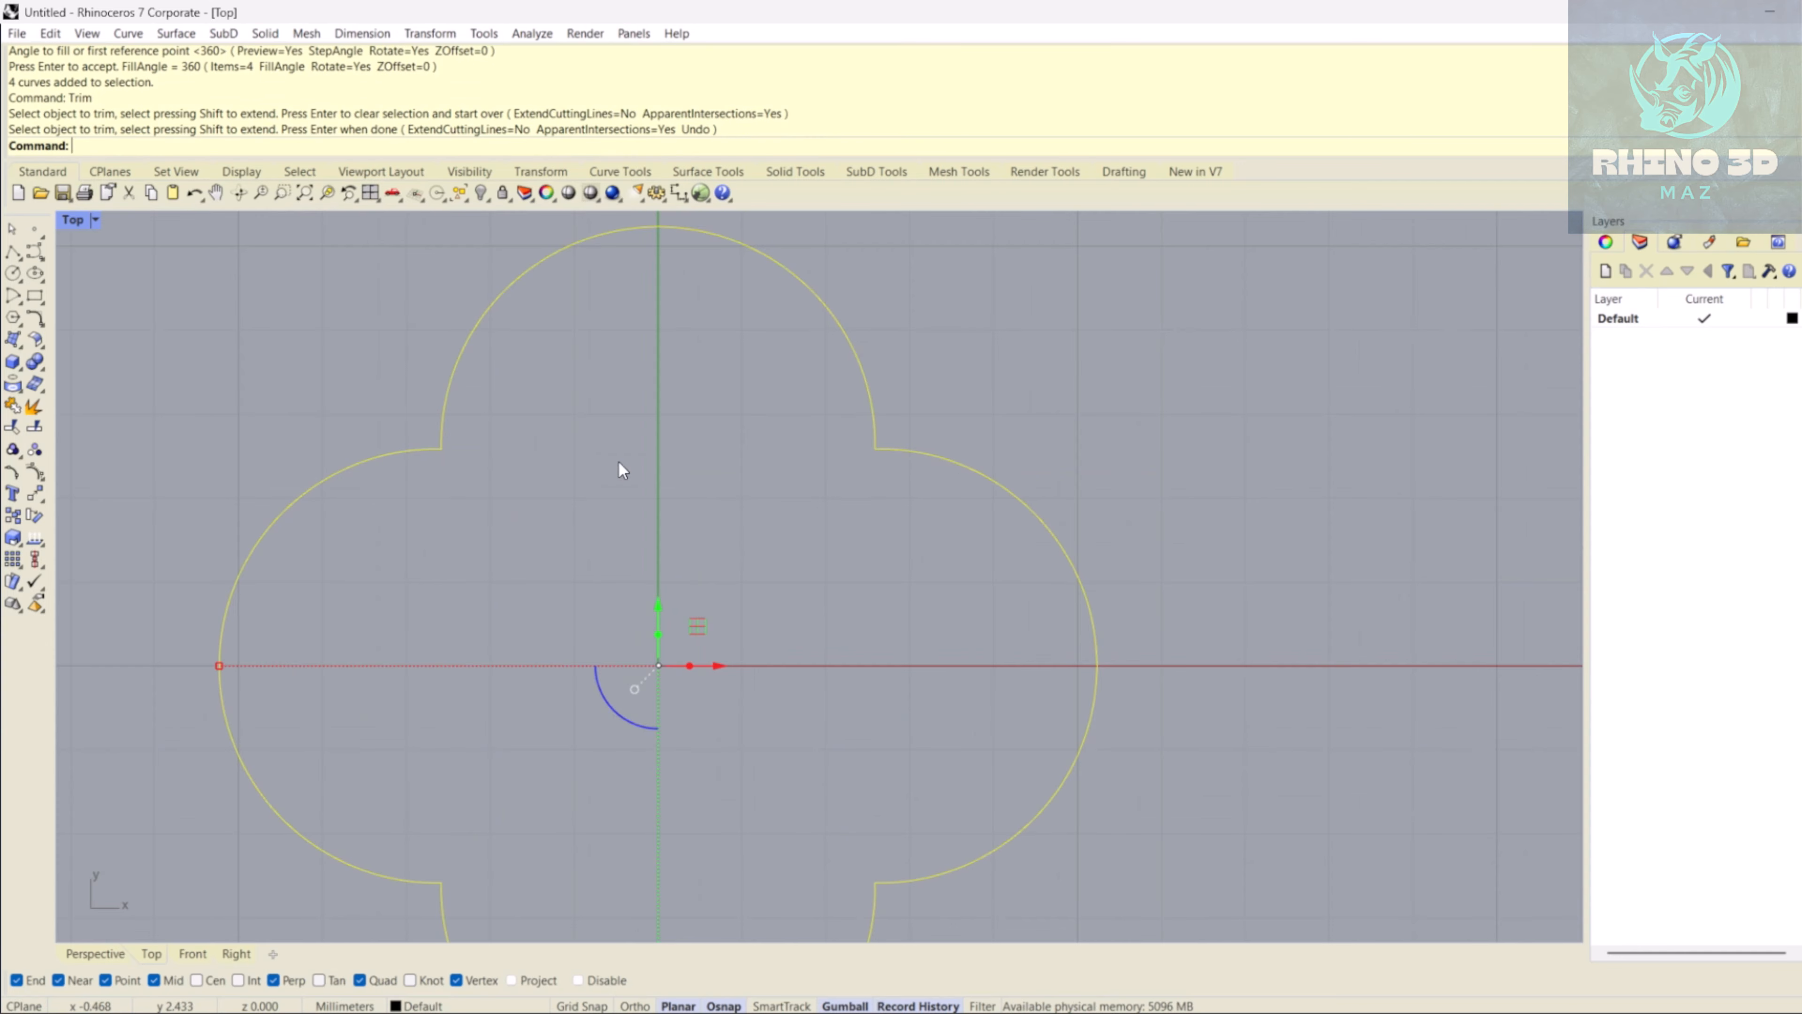
middle_click(618, 463)
click(629, 494)
scroll(581, 513, down, 1)
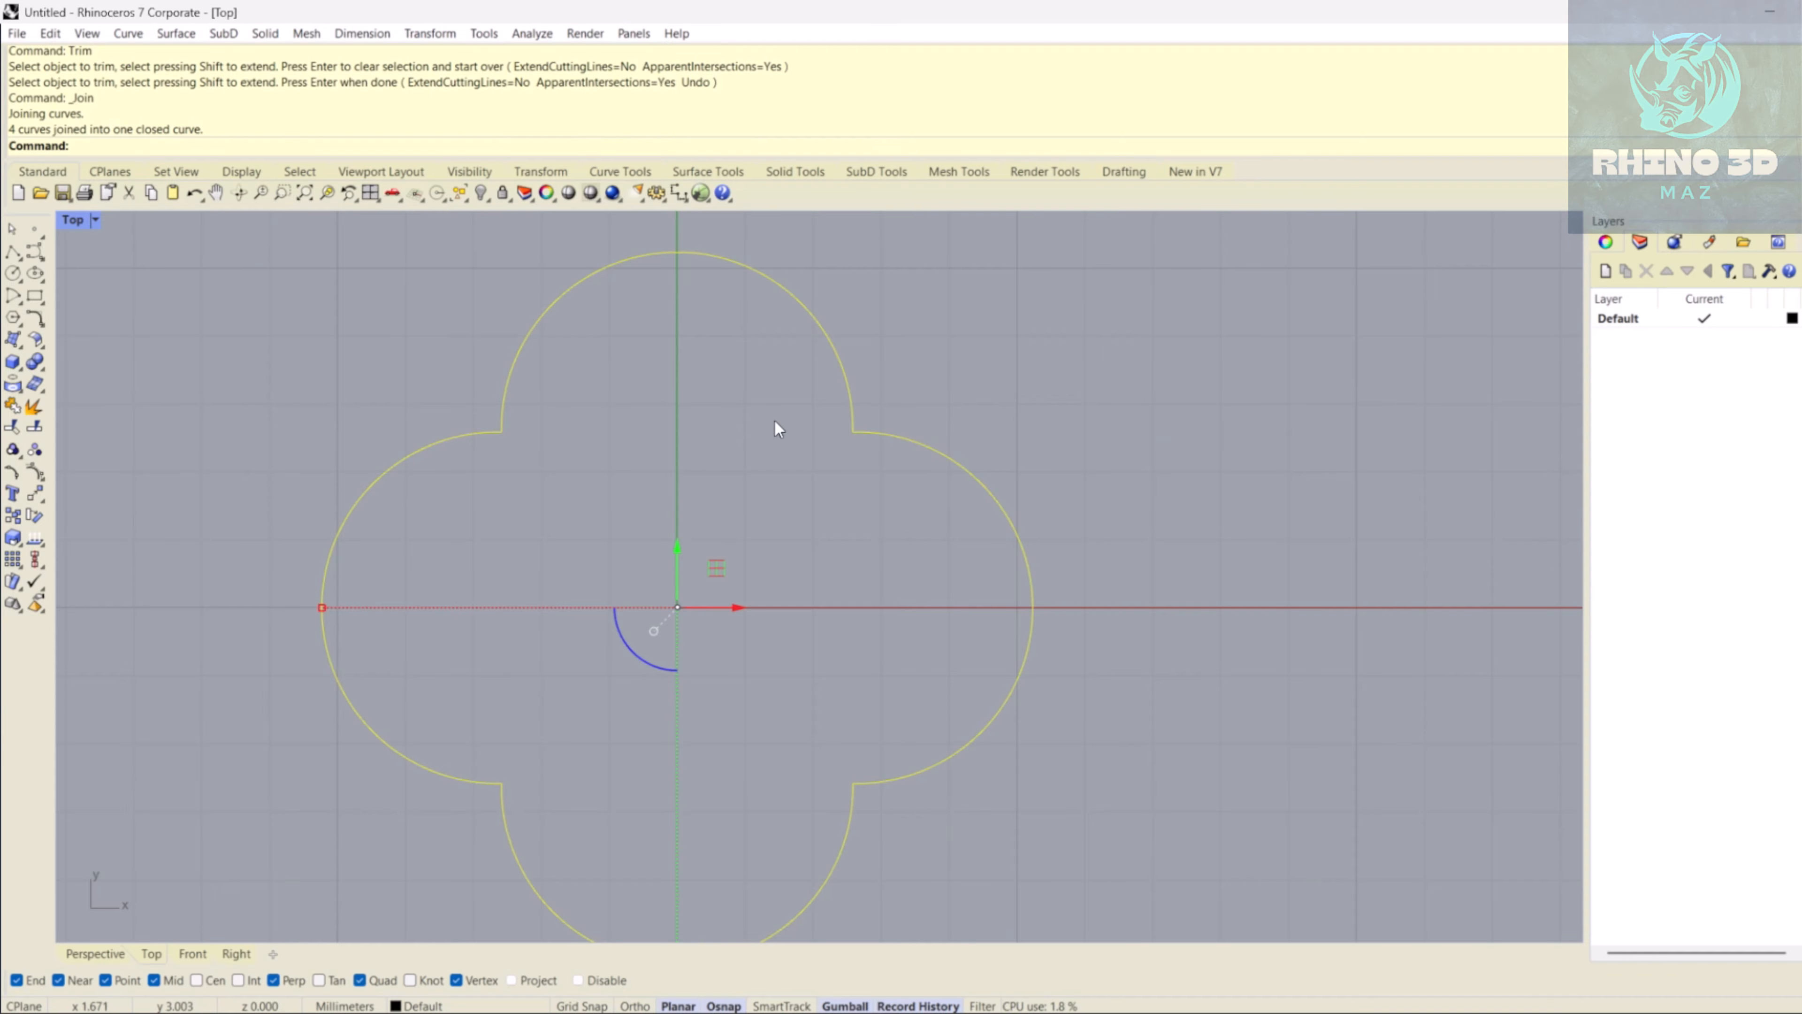
- Fillet the two upper inner corners of the clover curve with a radius of 0.2
scroll(593, 490, down, 1)
key(Escape)
text(f)
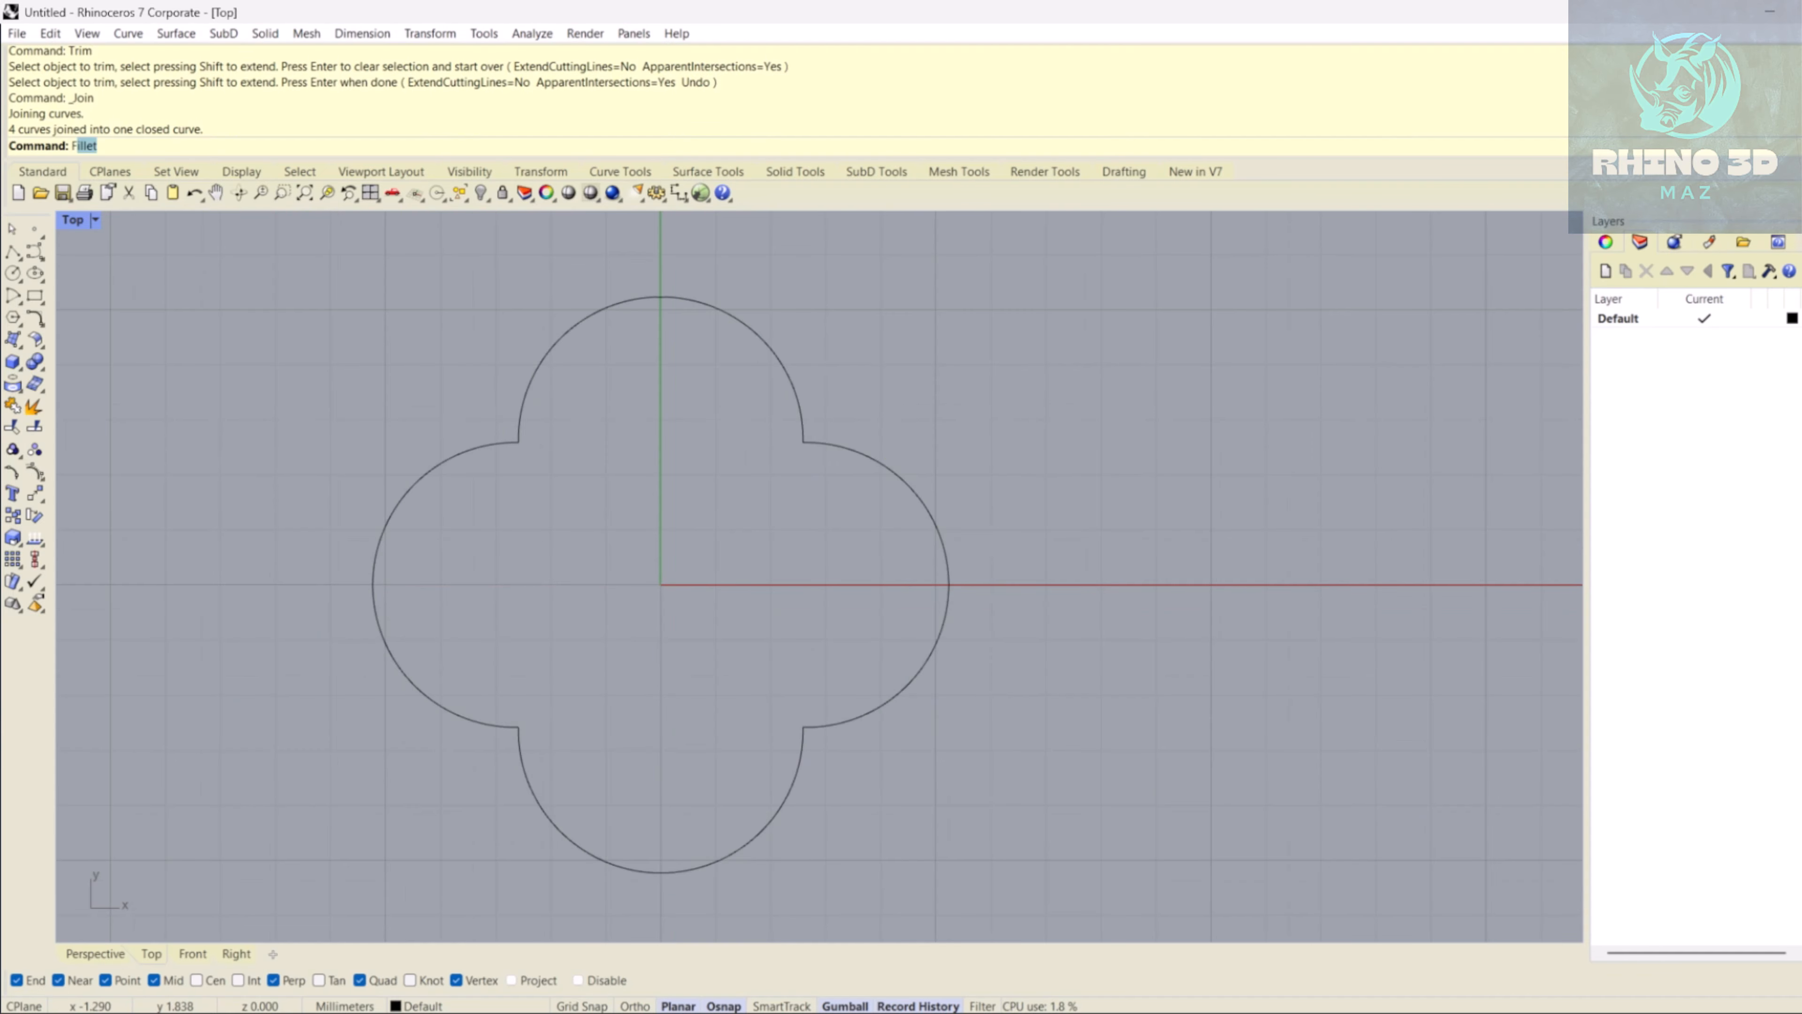
key(Return)
scroll(590, 484, up, 2)
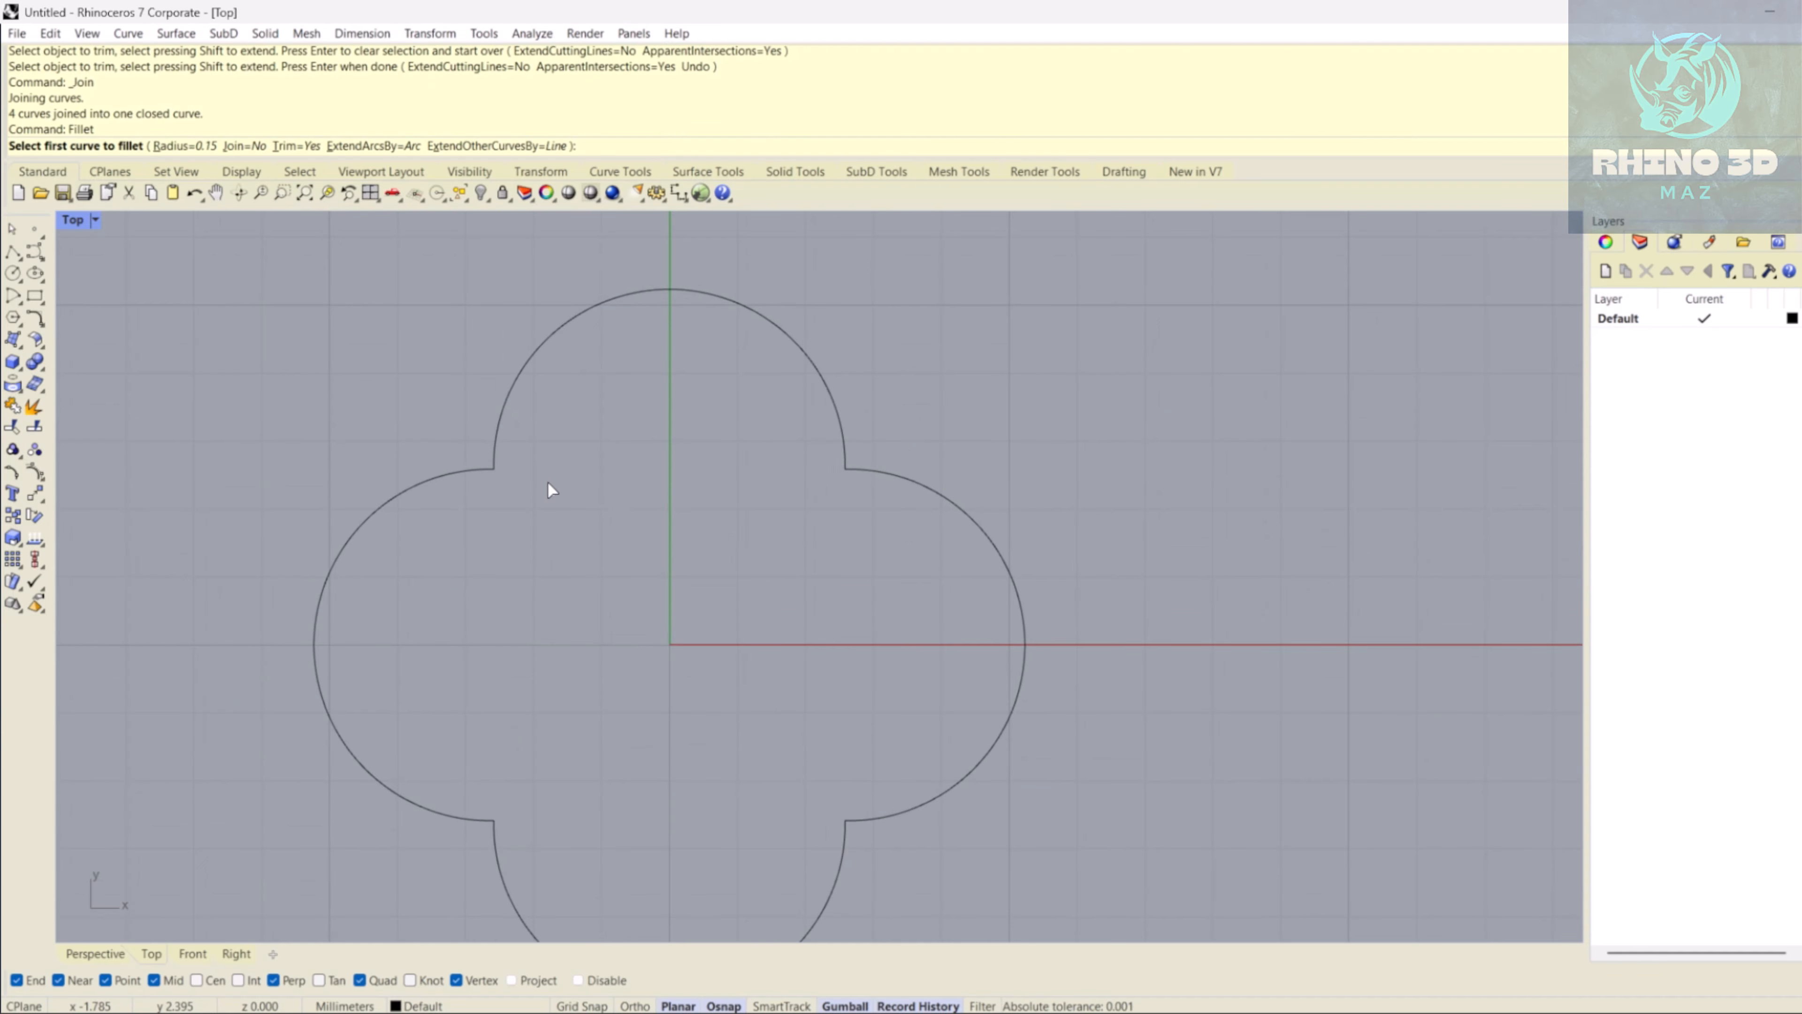
text(.2)
key(Return)
click(494, 458)
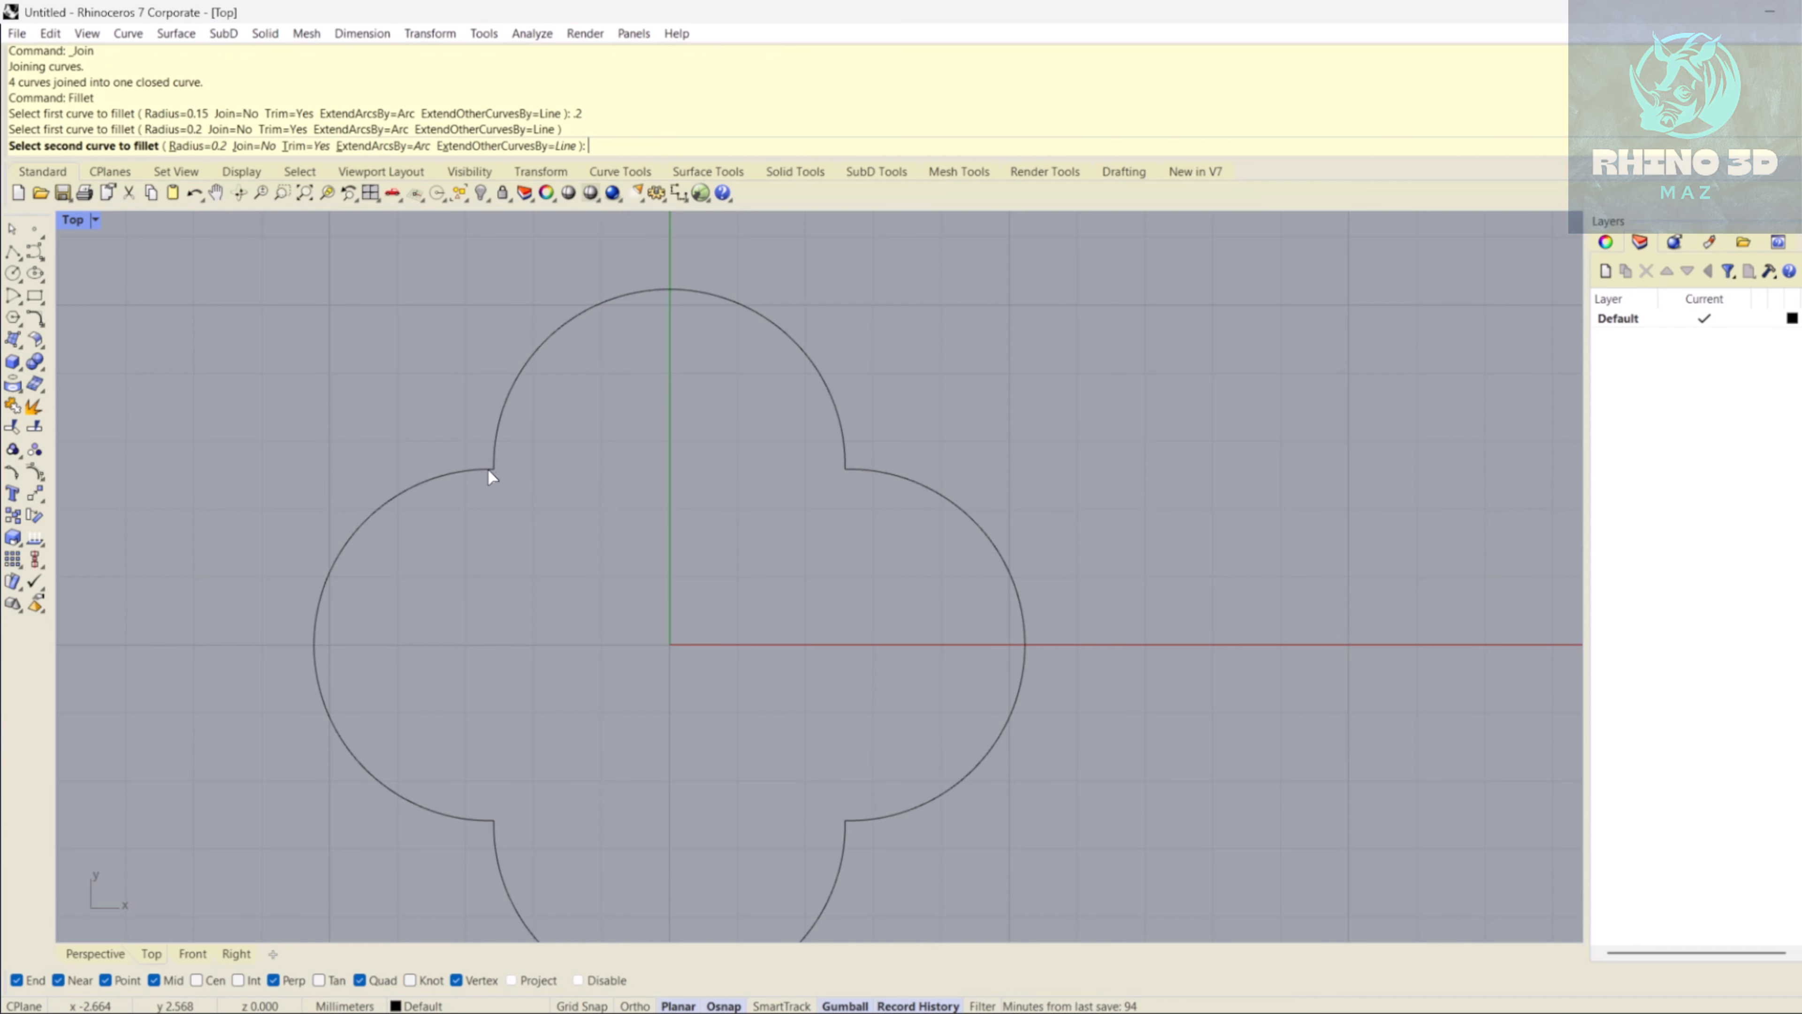
click(485, 471)
key(Return)
click(844, 481)
click(857, 471)
- Fillet the two lower inner corners of the clover curve with the same 0.2 radius
key(Return)
key(Down)
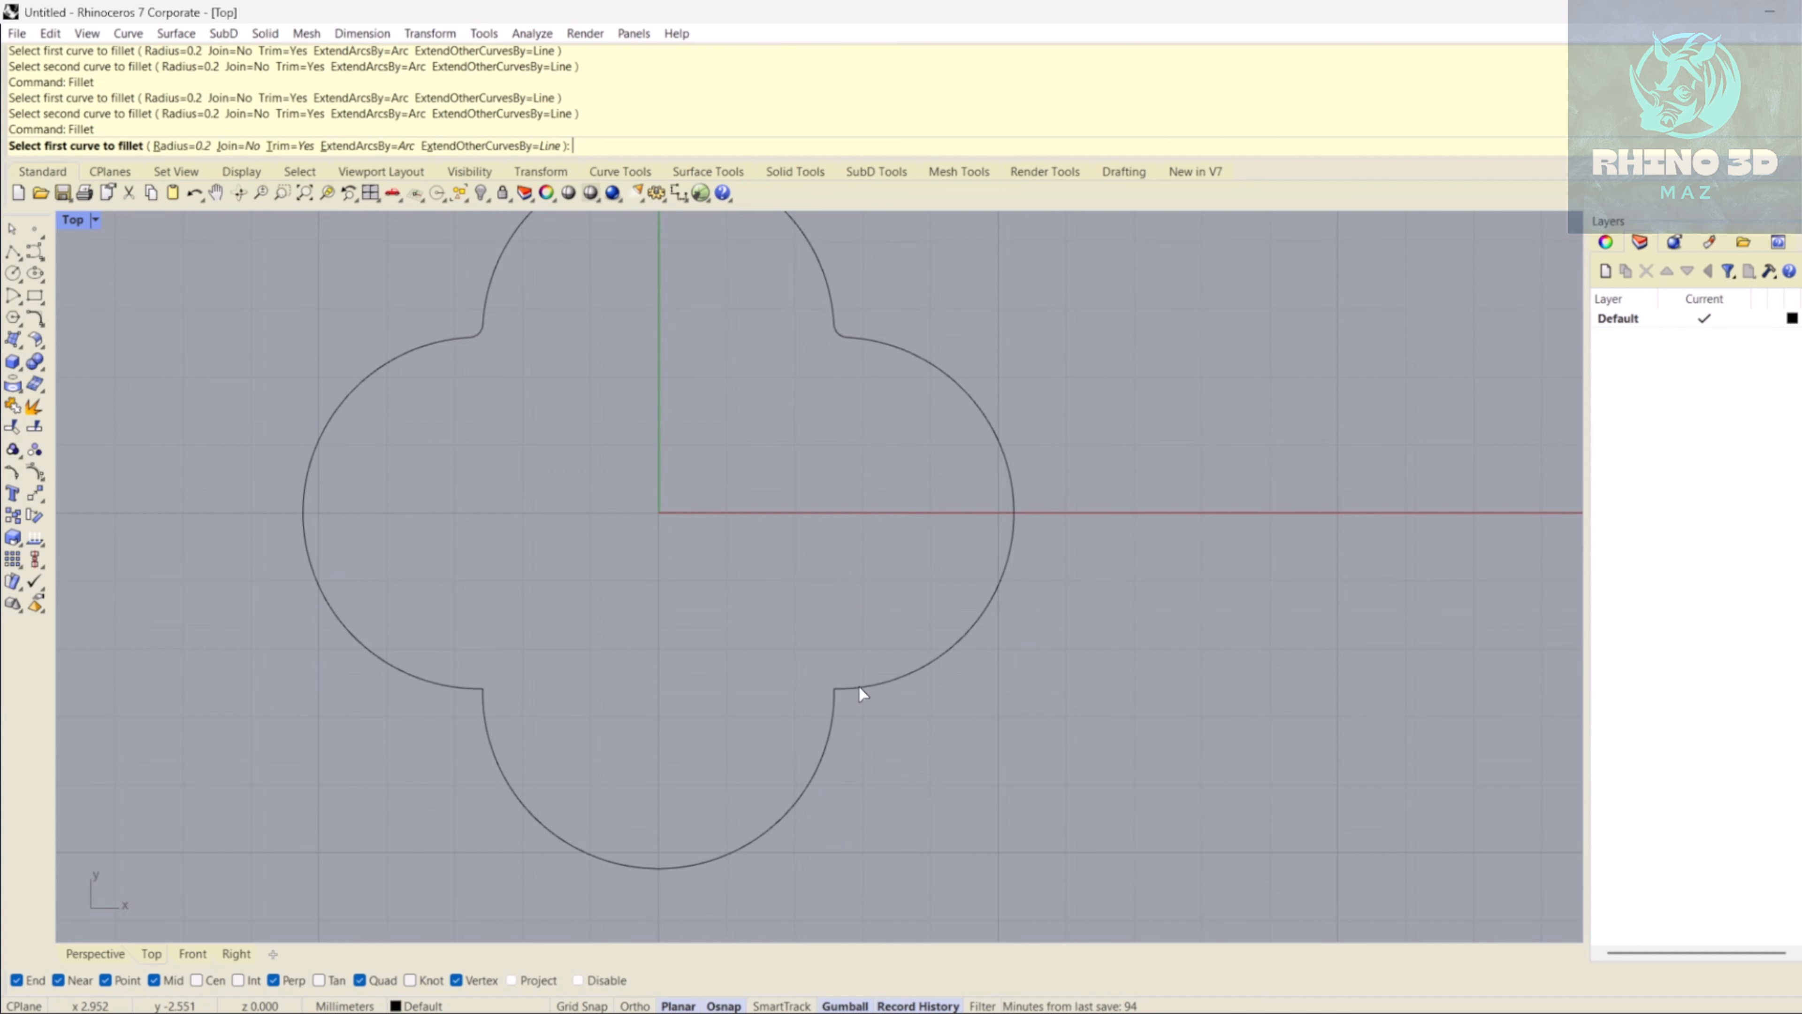
click(487, 724)
click(486, 680)
scroll(492, 650, down, 1)
scroll(492, 653, down, 1)
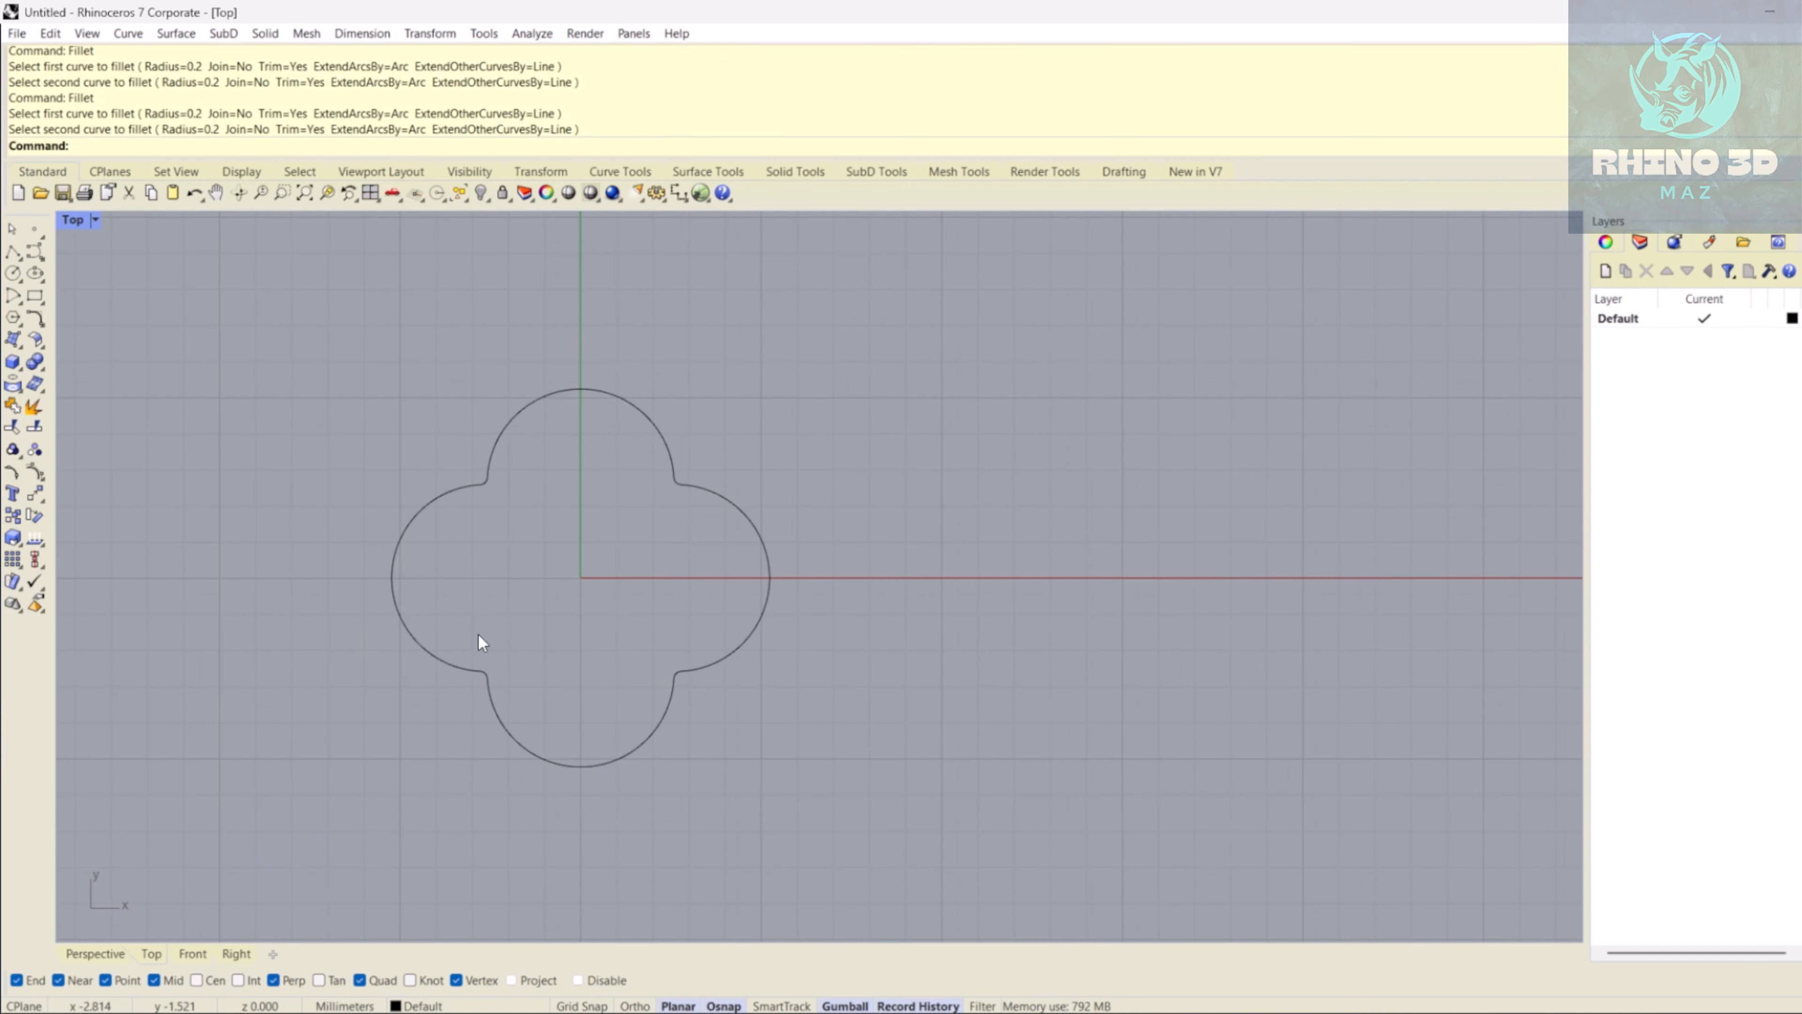
- Rebuild the clover curve with a point count of 600 and degree 3, deleting the input
key(ctrl+a)
text(Rebuild)
key(Return)
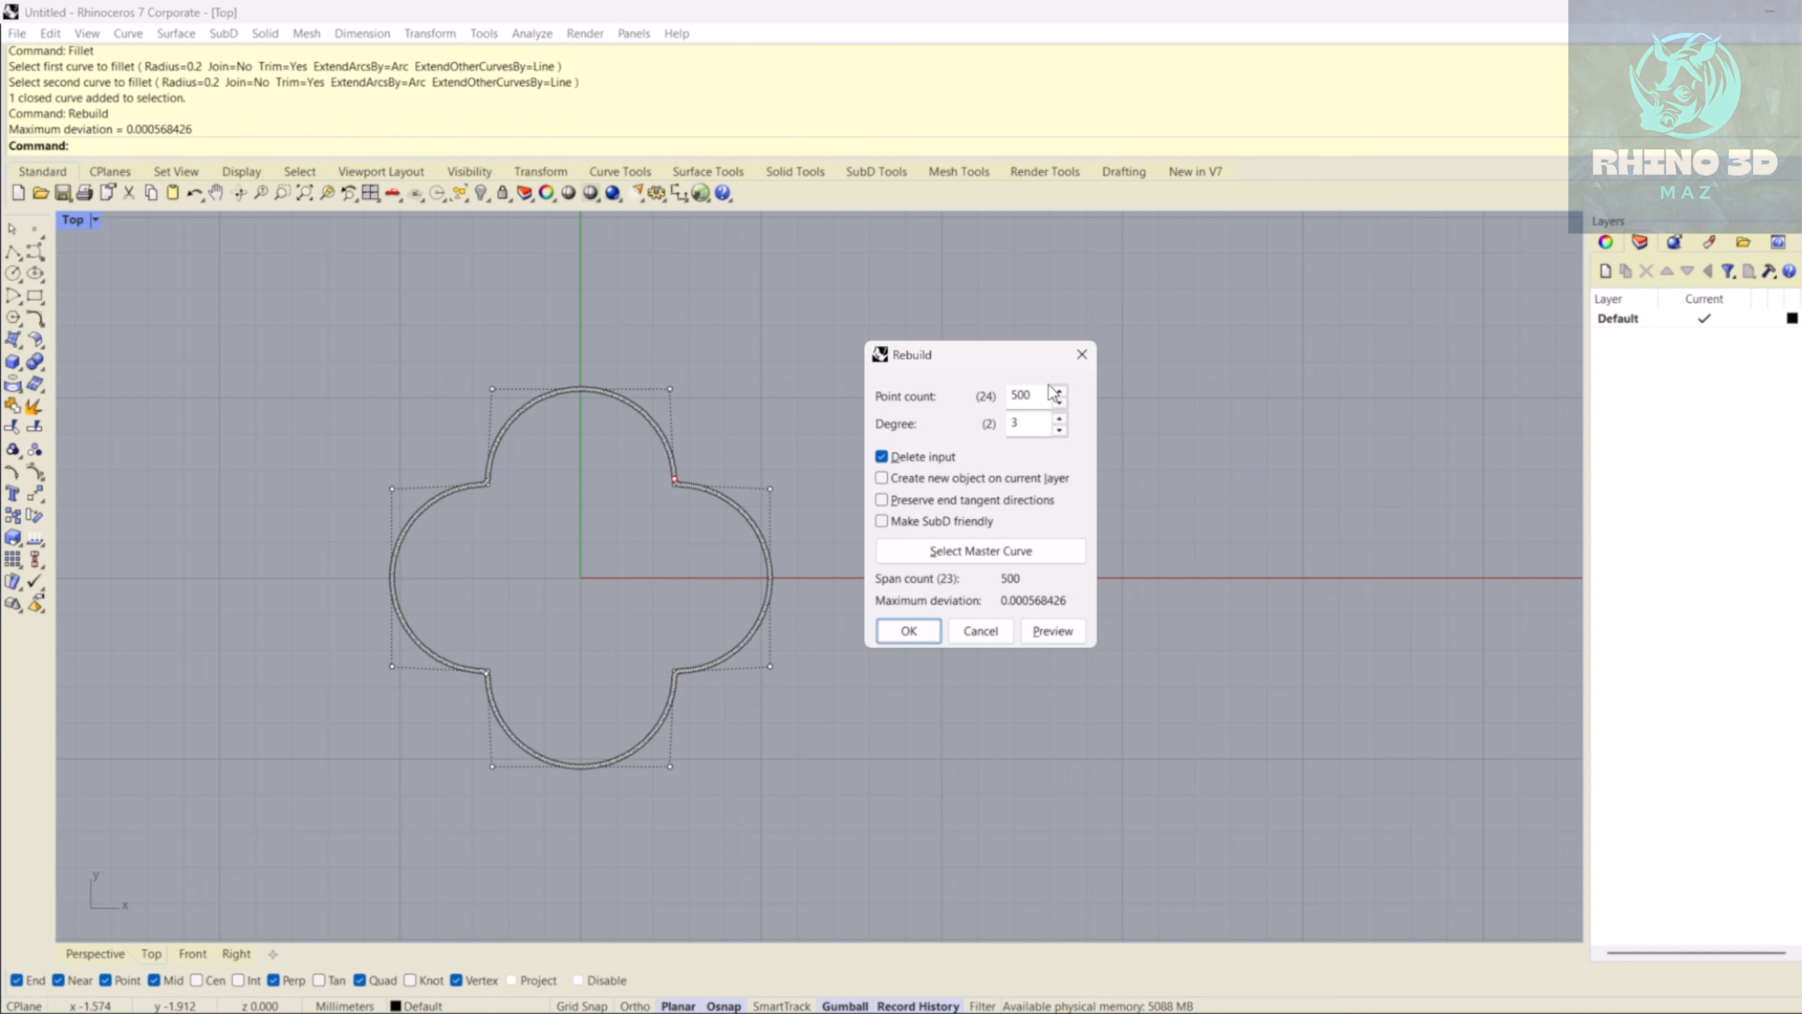
double_click(1031, 397)
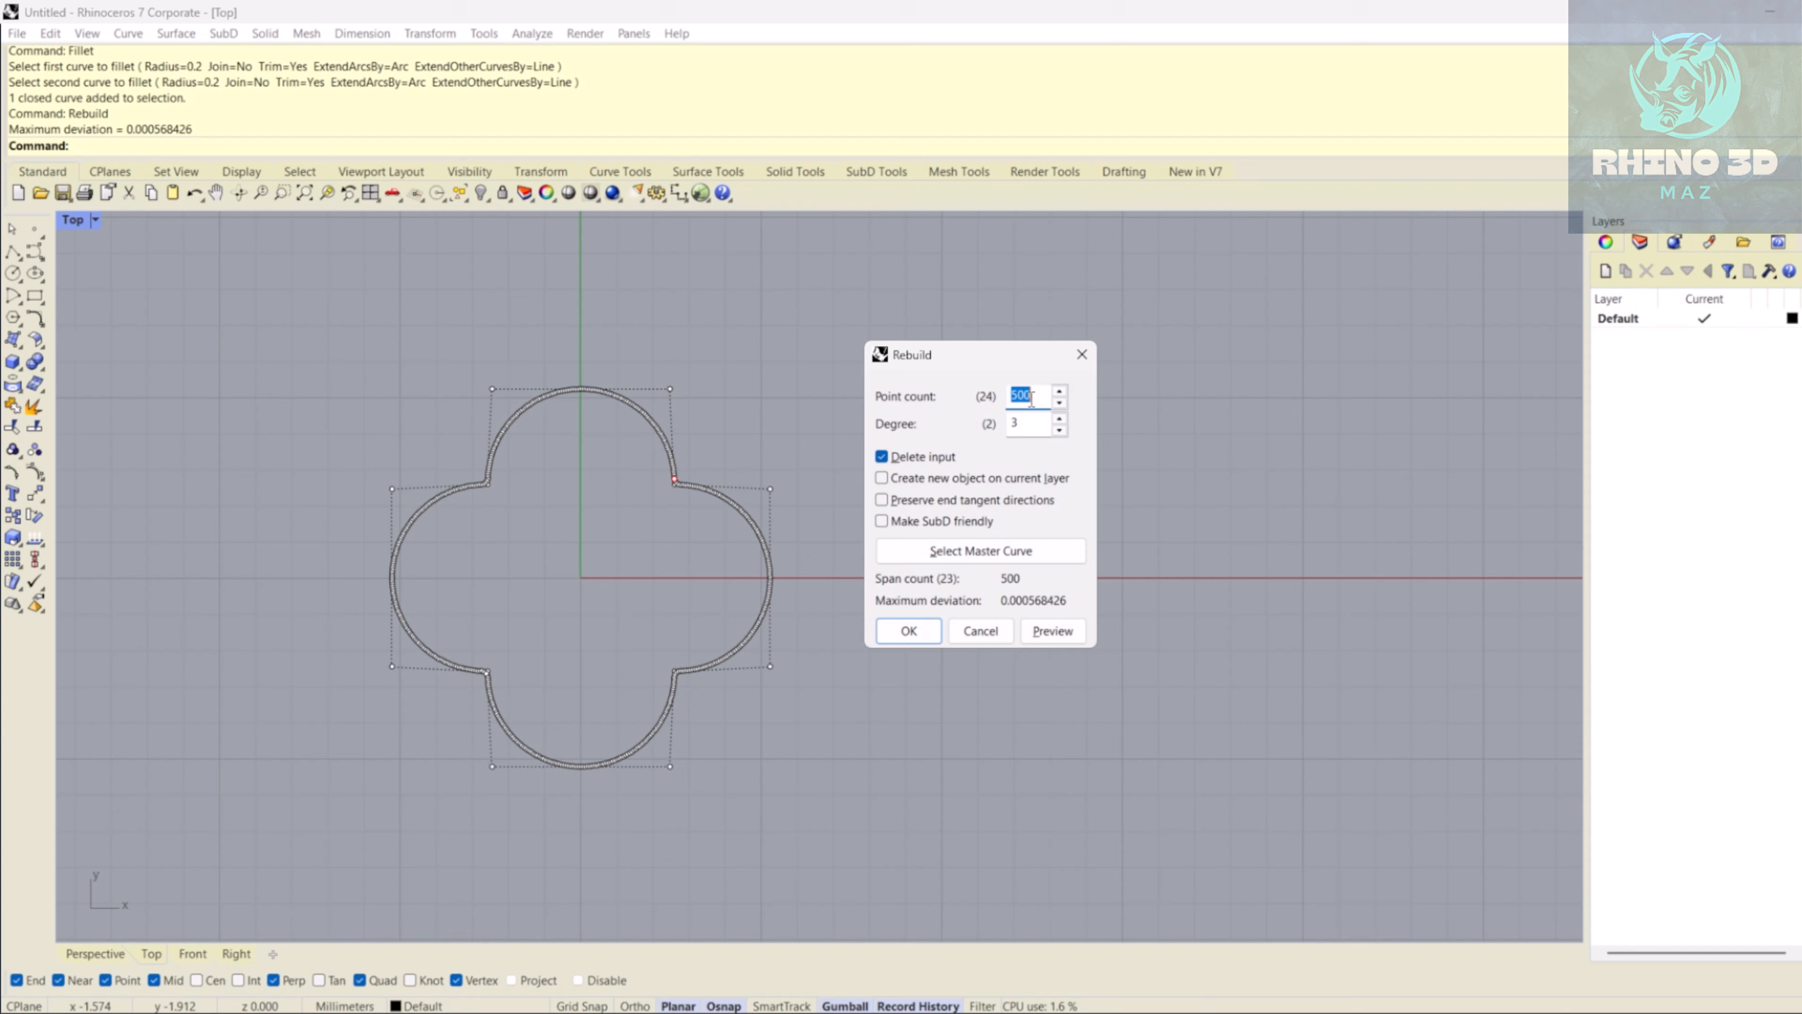
click(1017, 423)
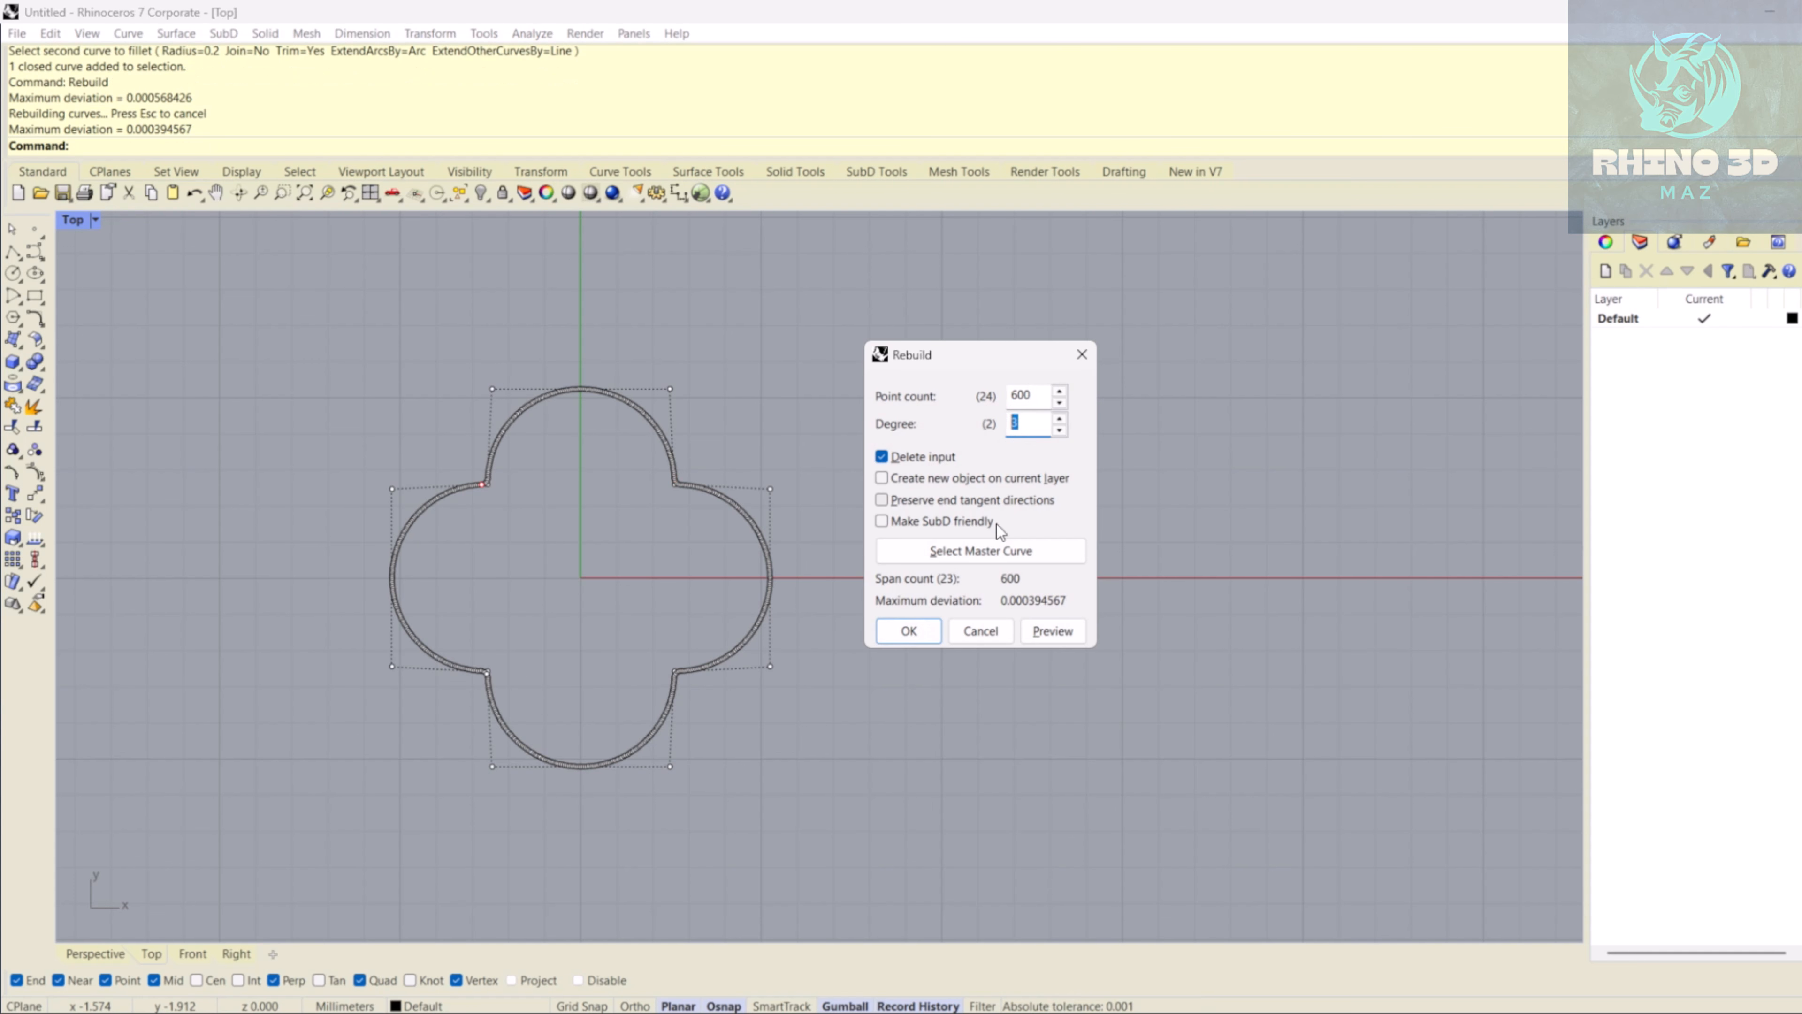
click(909, 630)
- Examine the control points along the rebuilt clover curve, especially around its filleted corners
scroll(642, 514, up, 4)
key(ctrl+a)
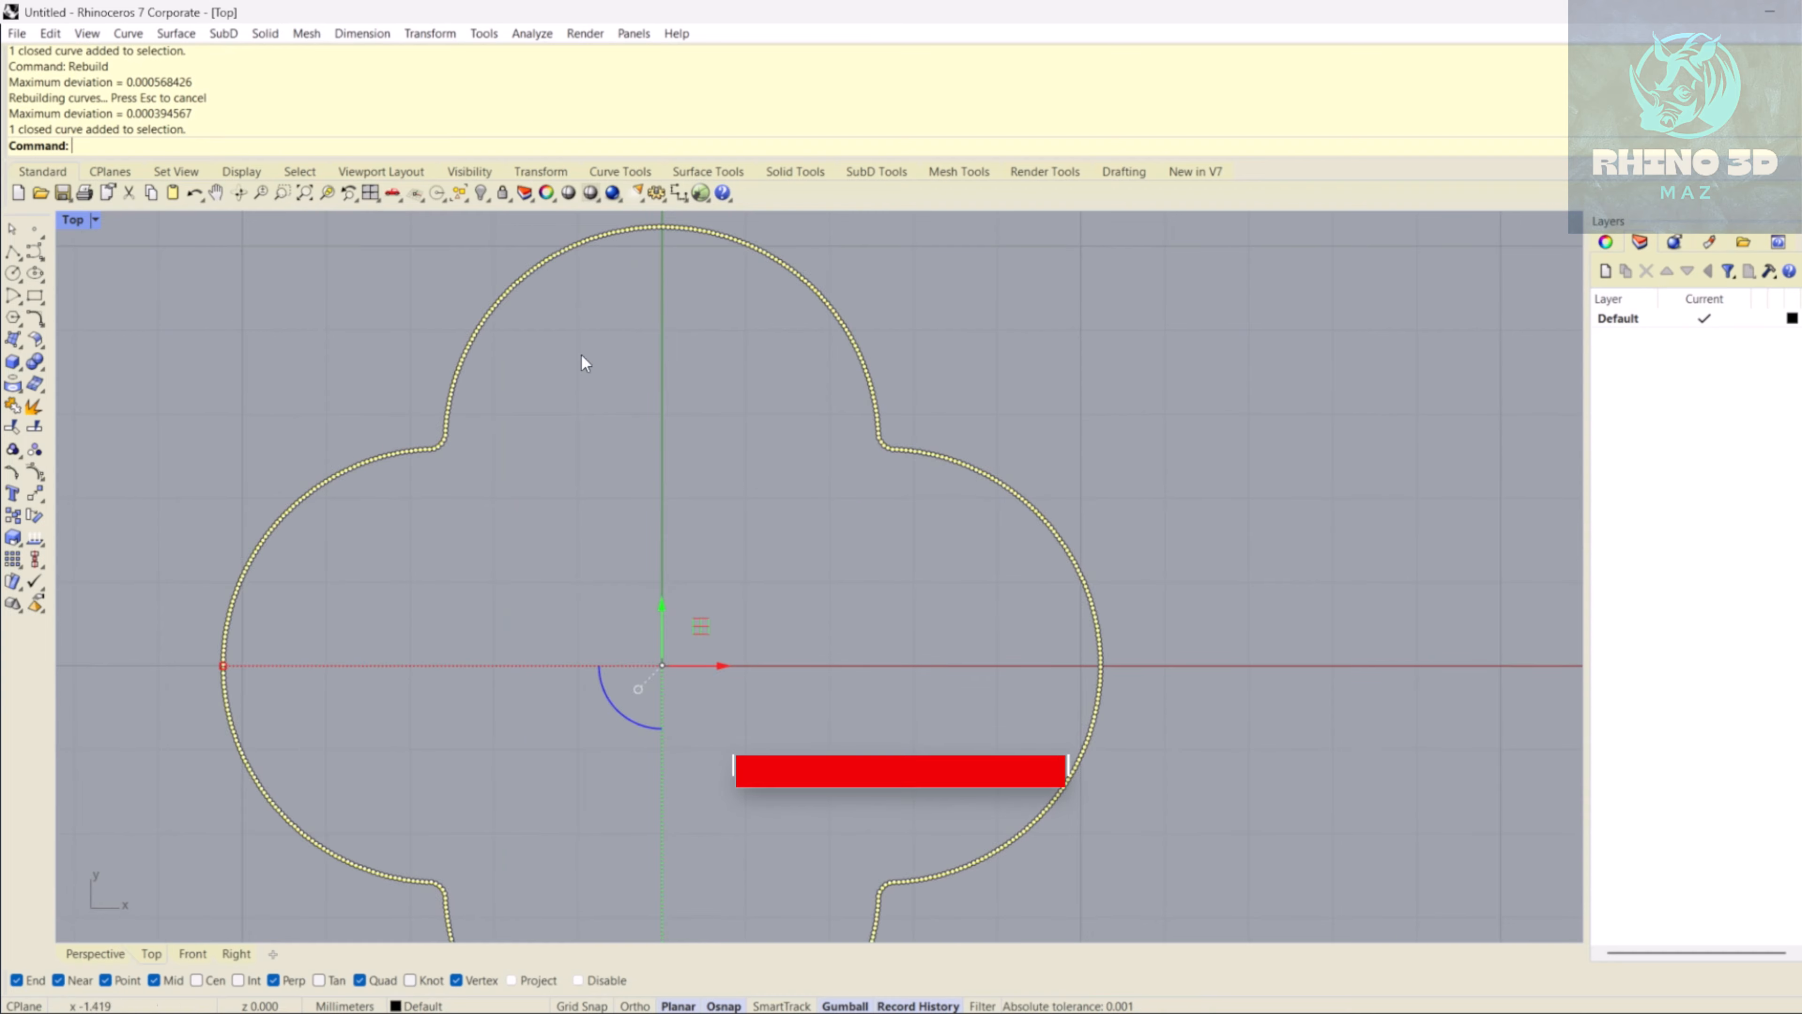
scroll(664, 391, up, 2)
scroll(575, 511, down, 6)
scroll(563, 442, up, 6)
scroll(501, 481, down, 3)
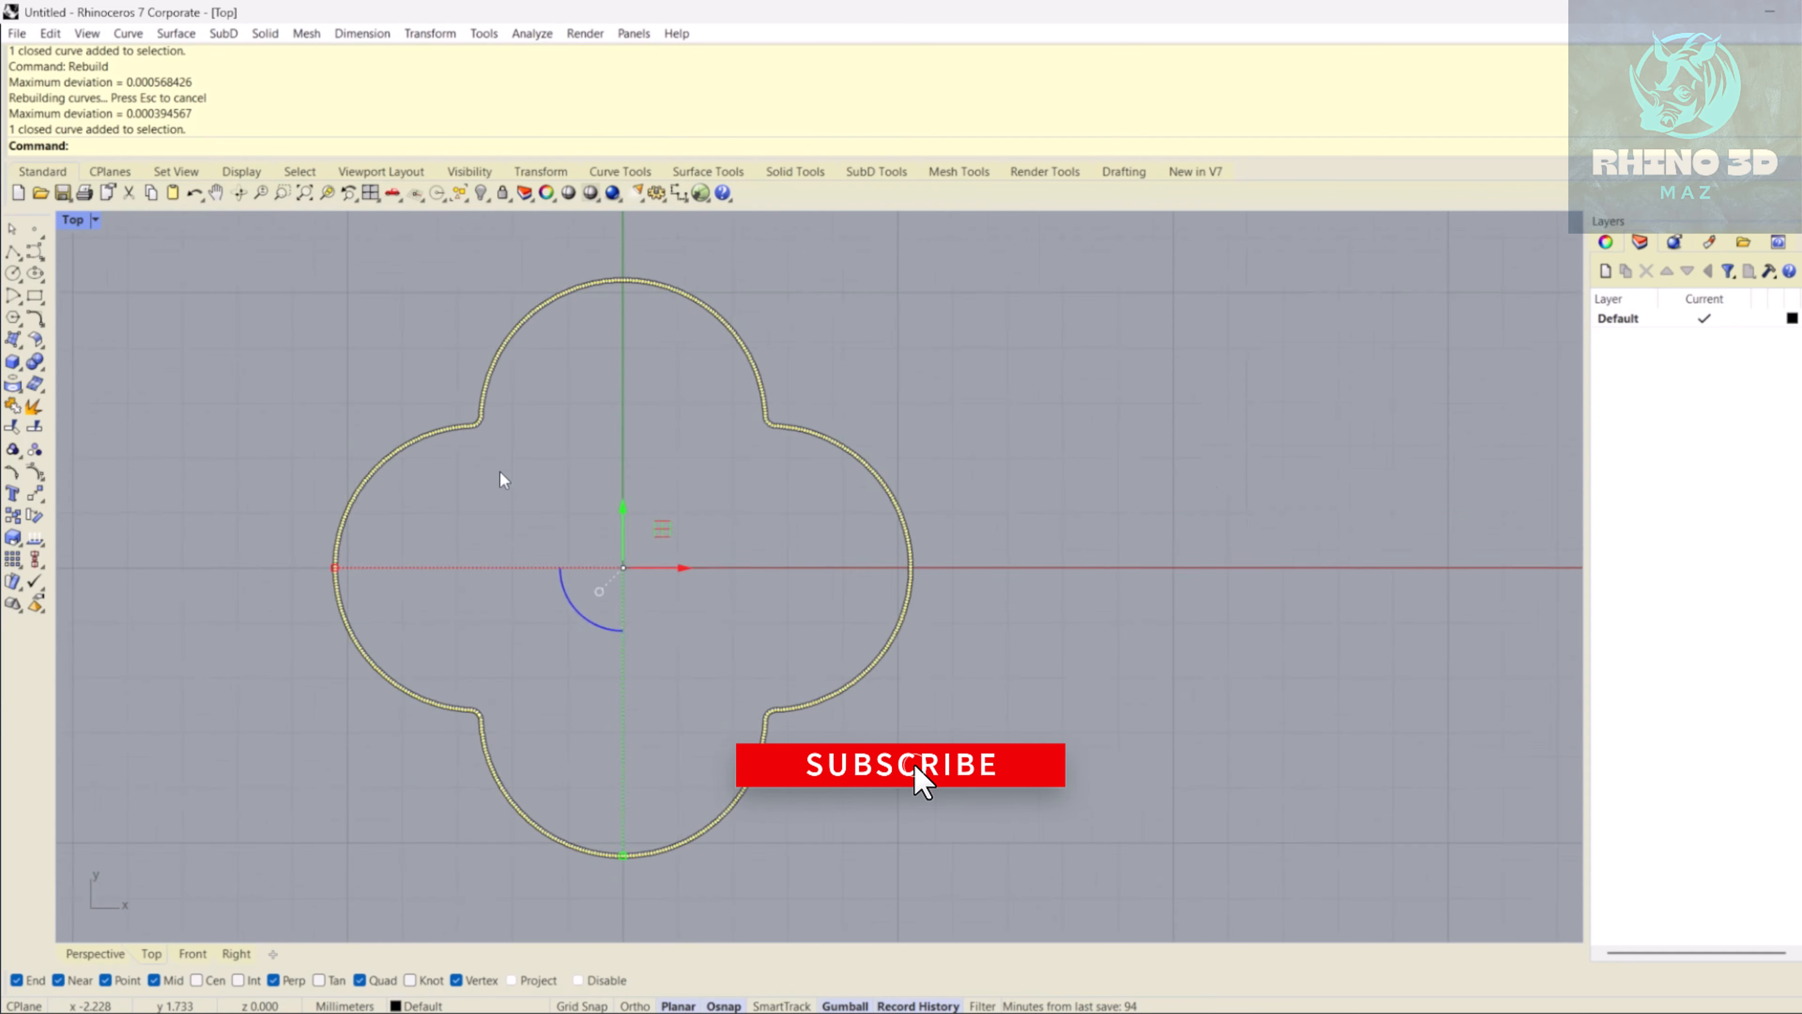
key(Escape)
- Bring back the hidden ring circle alongside the clover curve with ShowSelected
click(96, 953)
scroll(560, 611, down, 2)
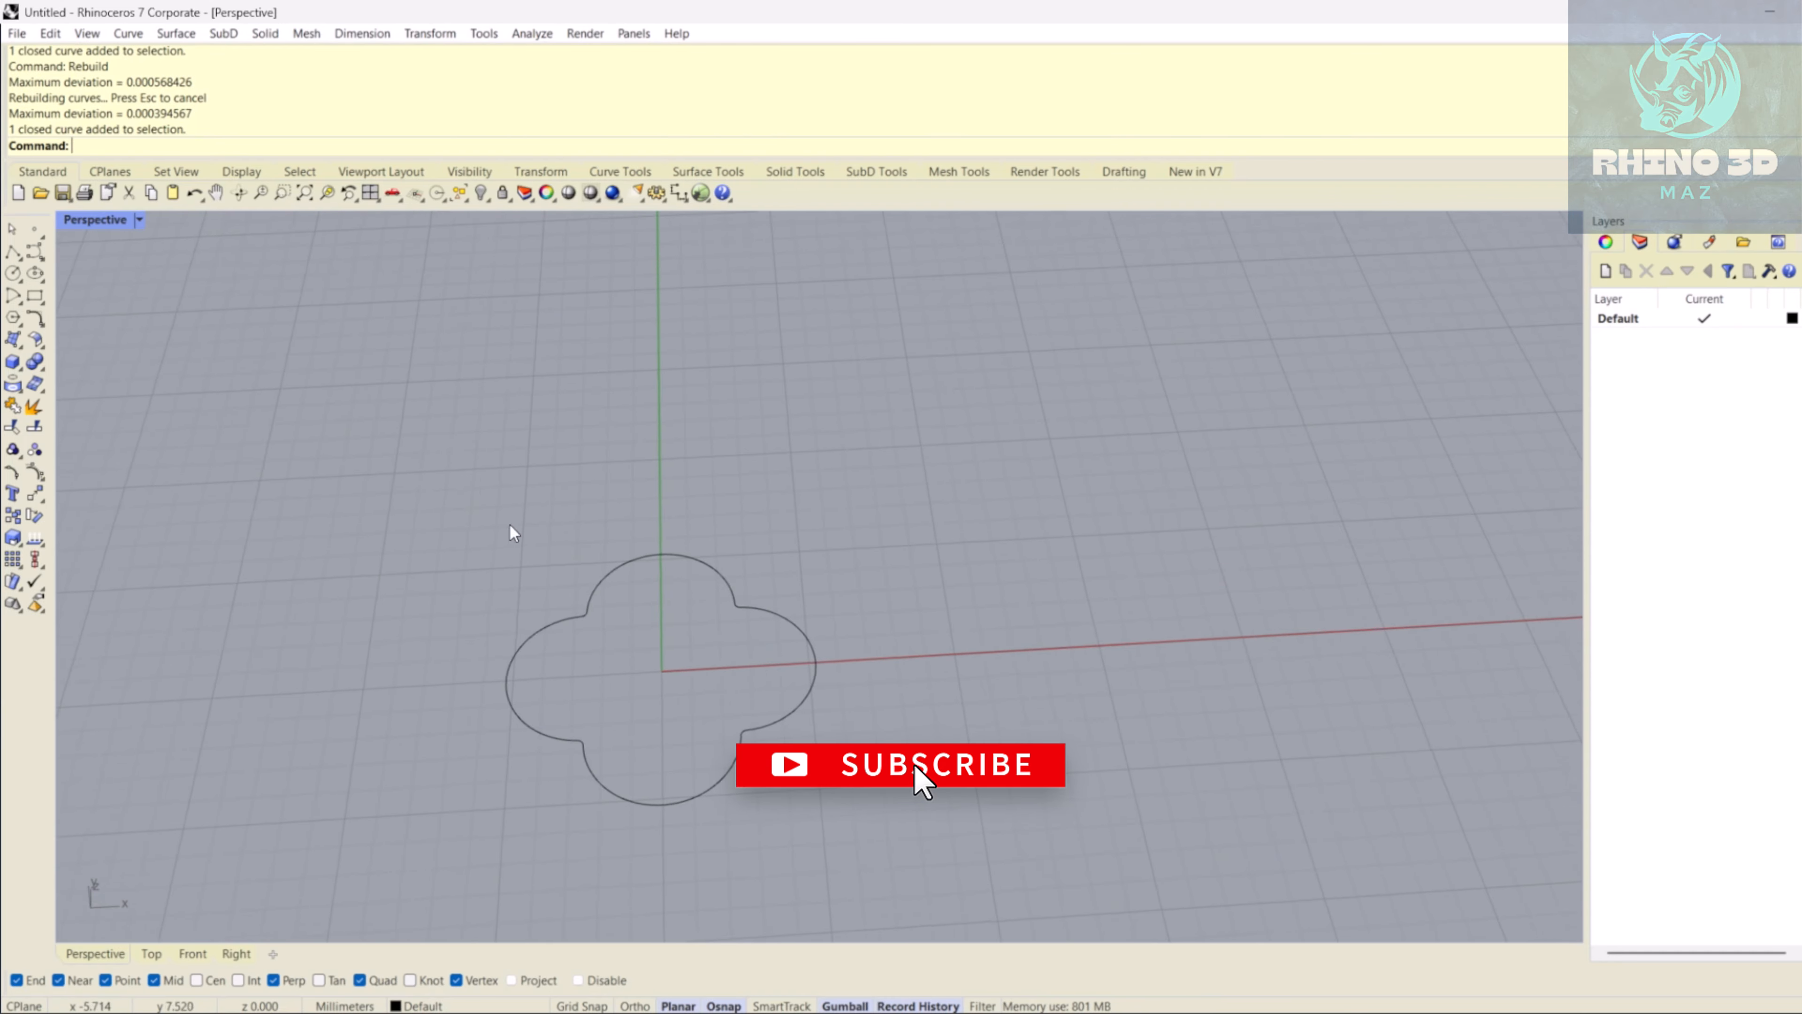
shift+right_drag(548, 572, 561, 530)
text(wSelected)
key(Return)
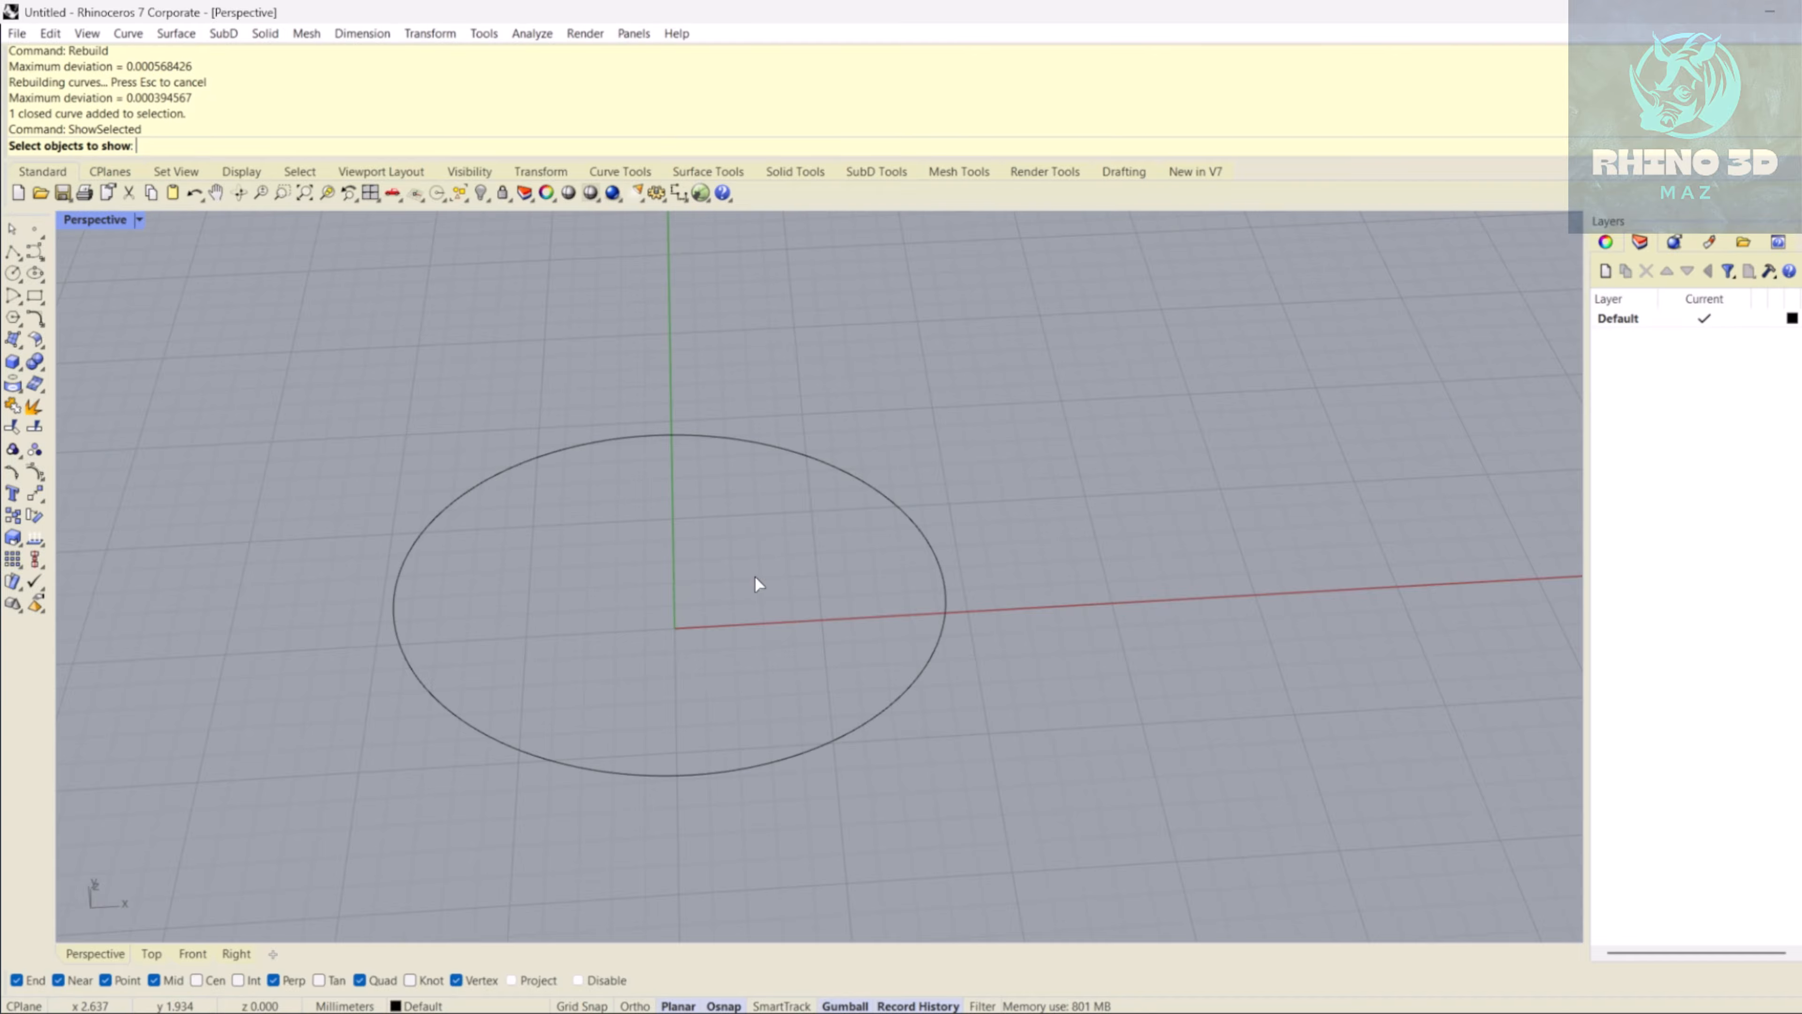
click(809, 459)
key(Return)
- Create a new layer, move the ring circle onto it and set the layer color to red
click(891, 500)
right_drag(1029, 475, 1038, 369)
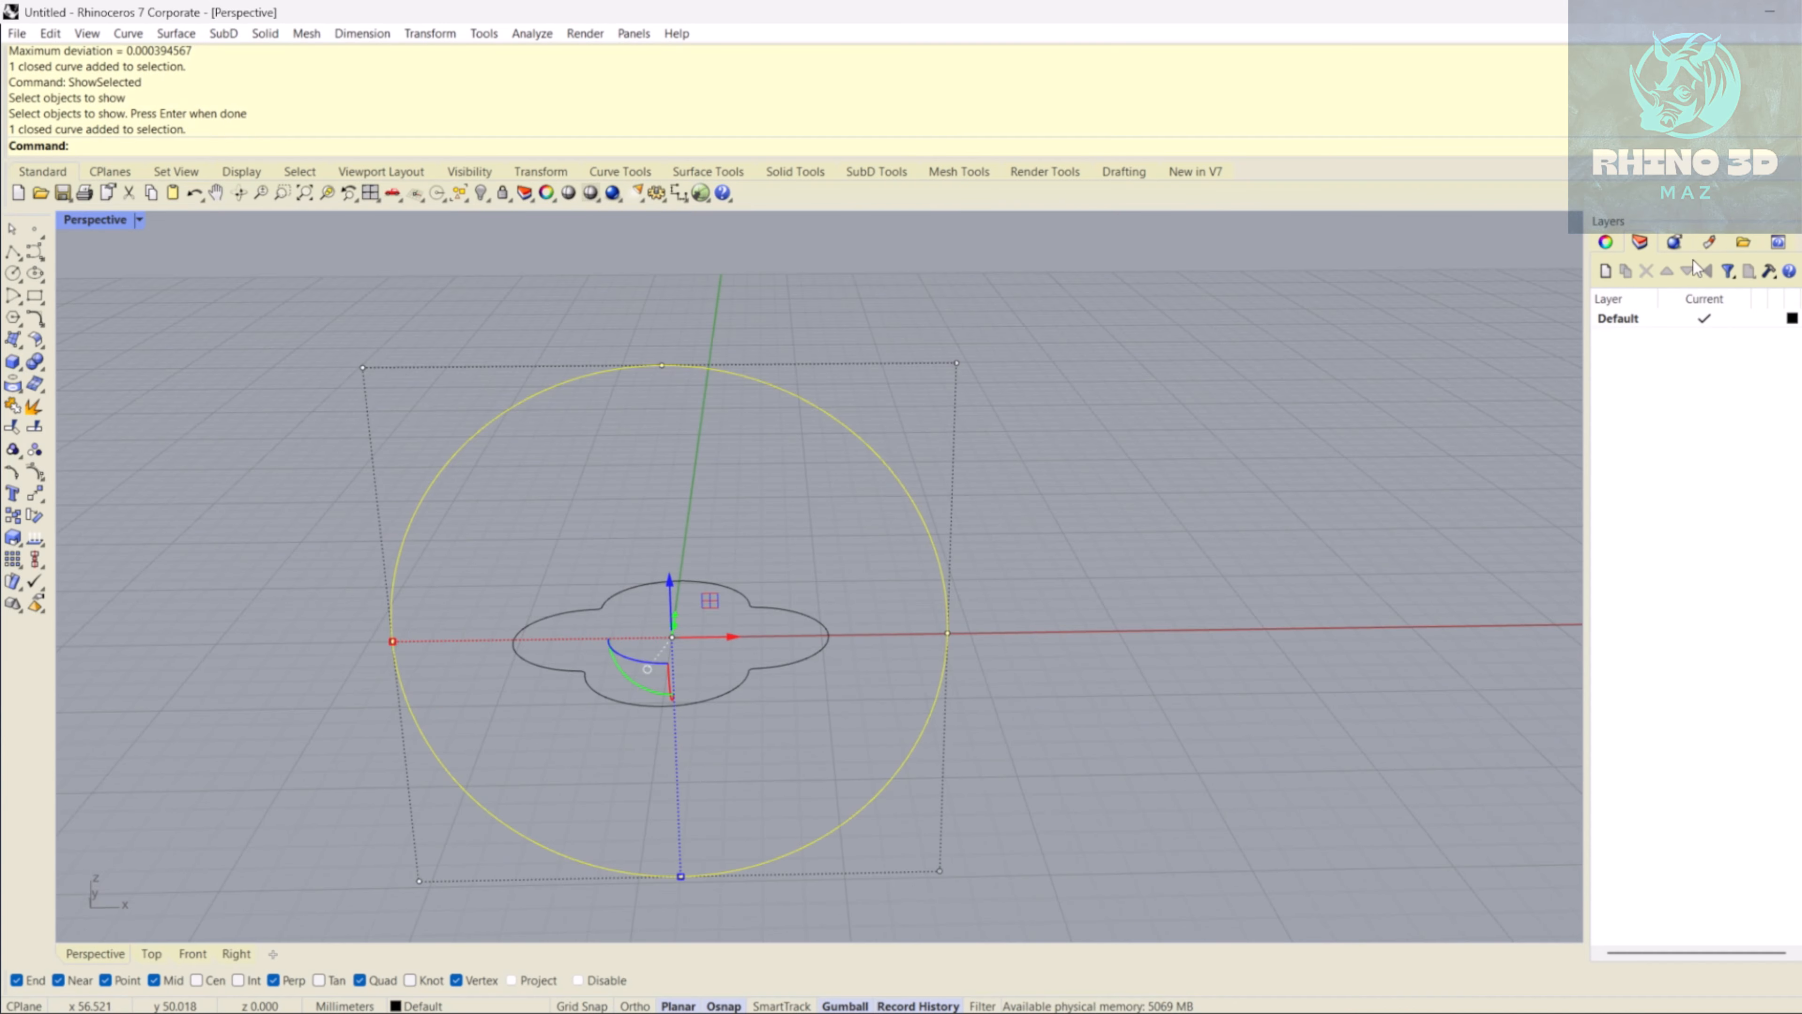
click(1606, 271)
right_click(1714, 338)
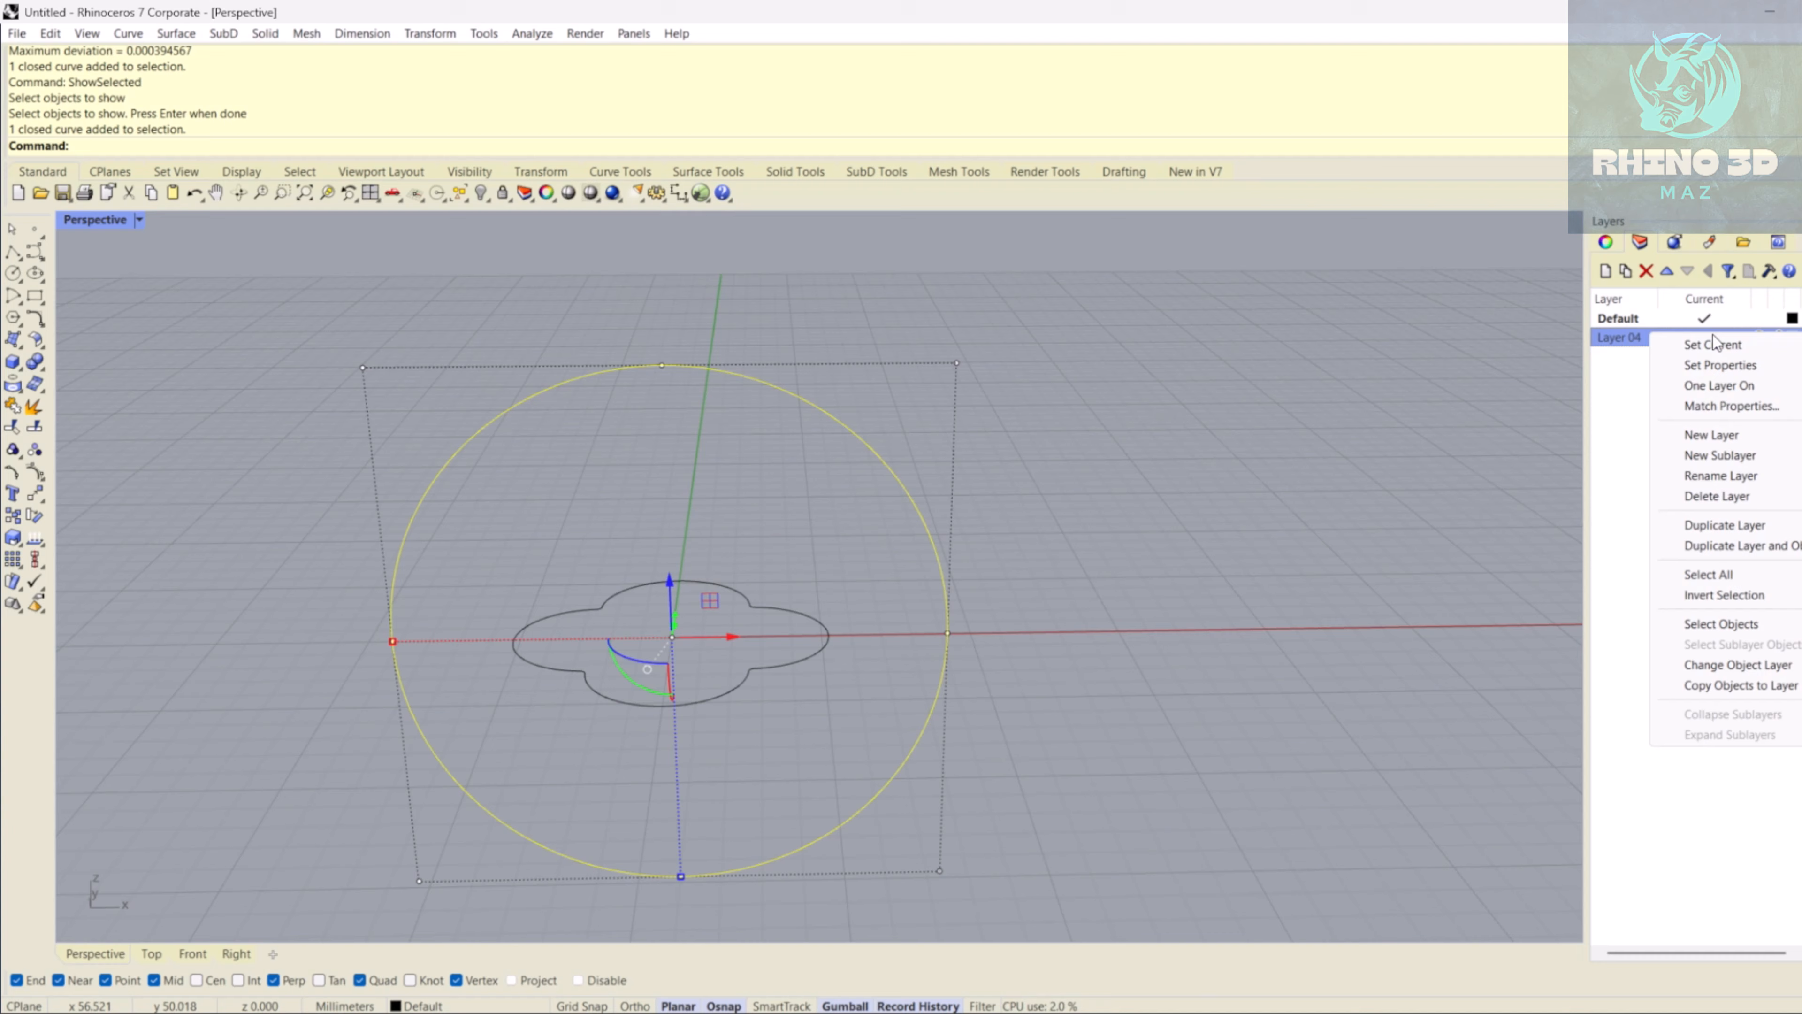
click(1762, 664)
click(1793, 338)
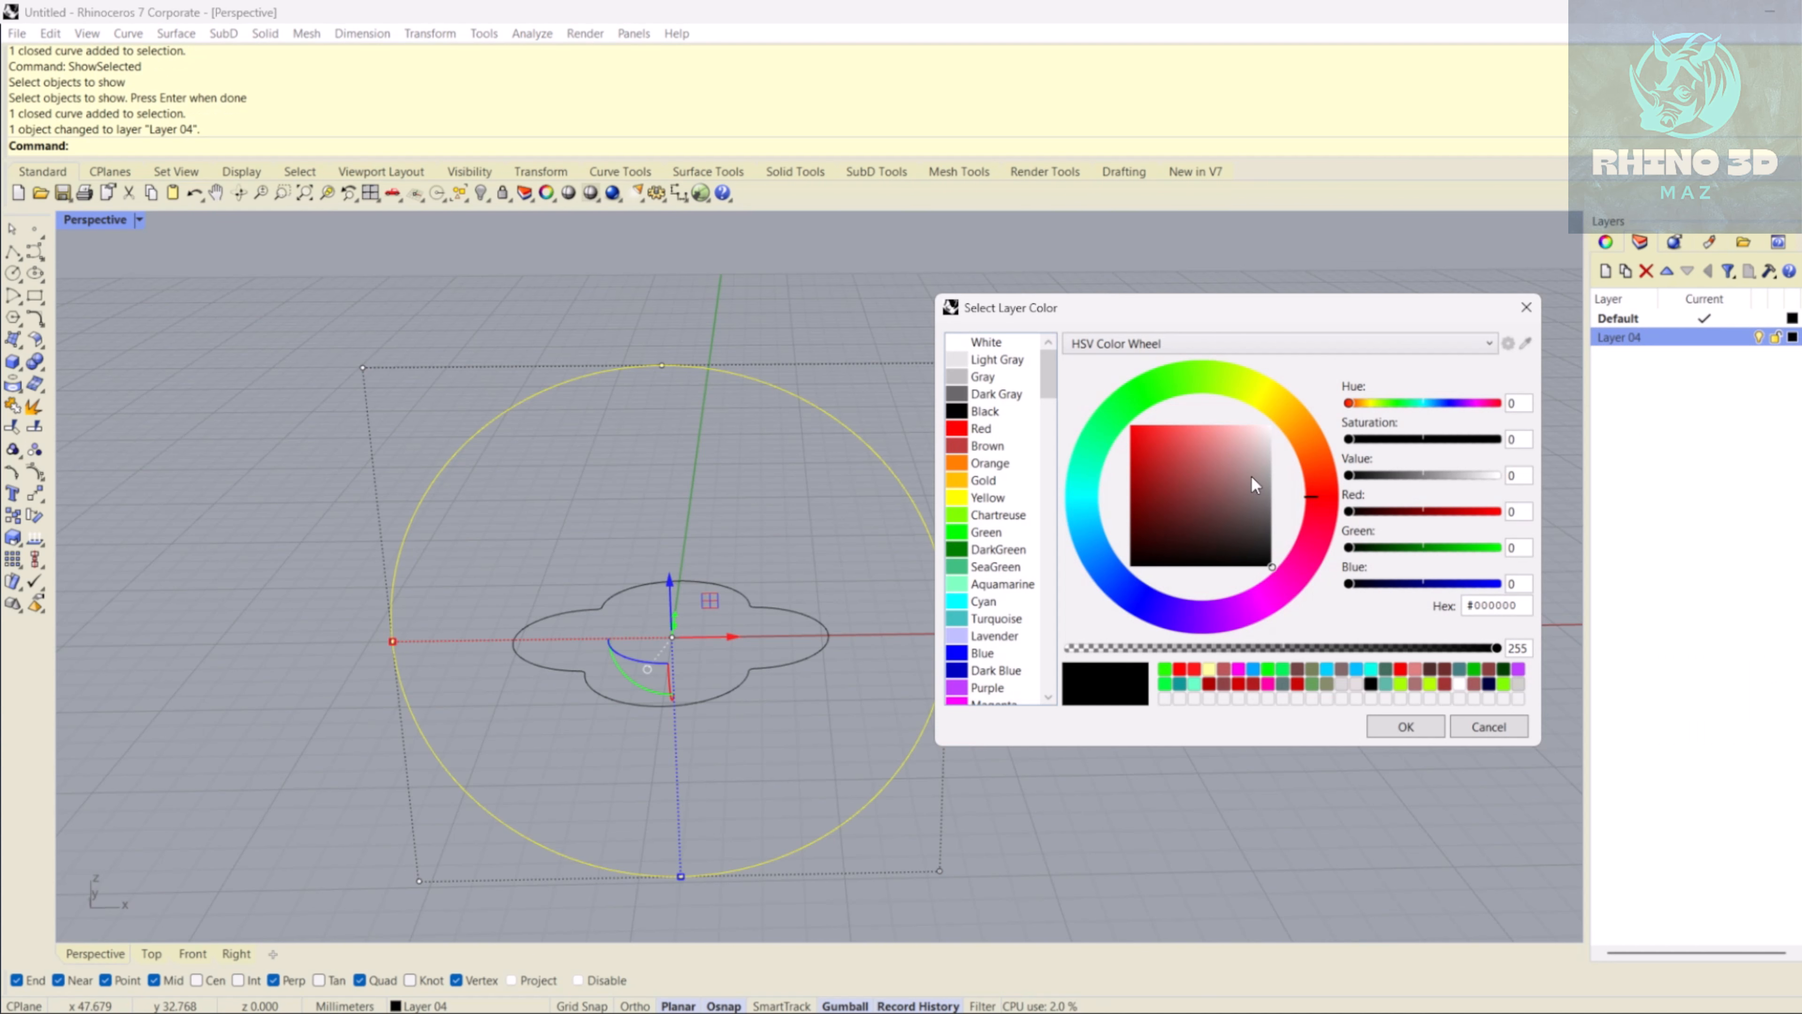
click(1363, 641)
click(1405, 724)
shift+right_drag(1159, 585, 1231, 533)
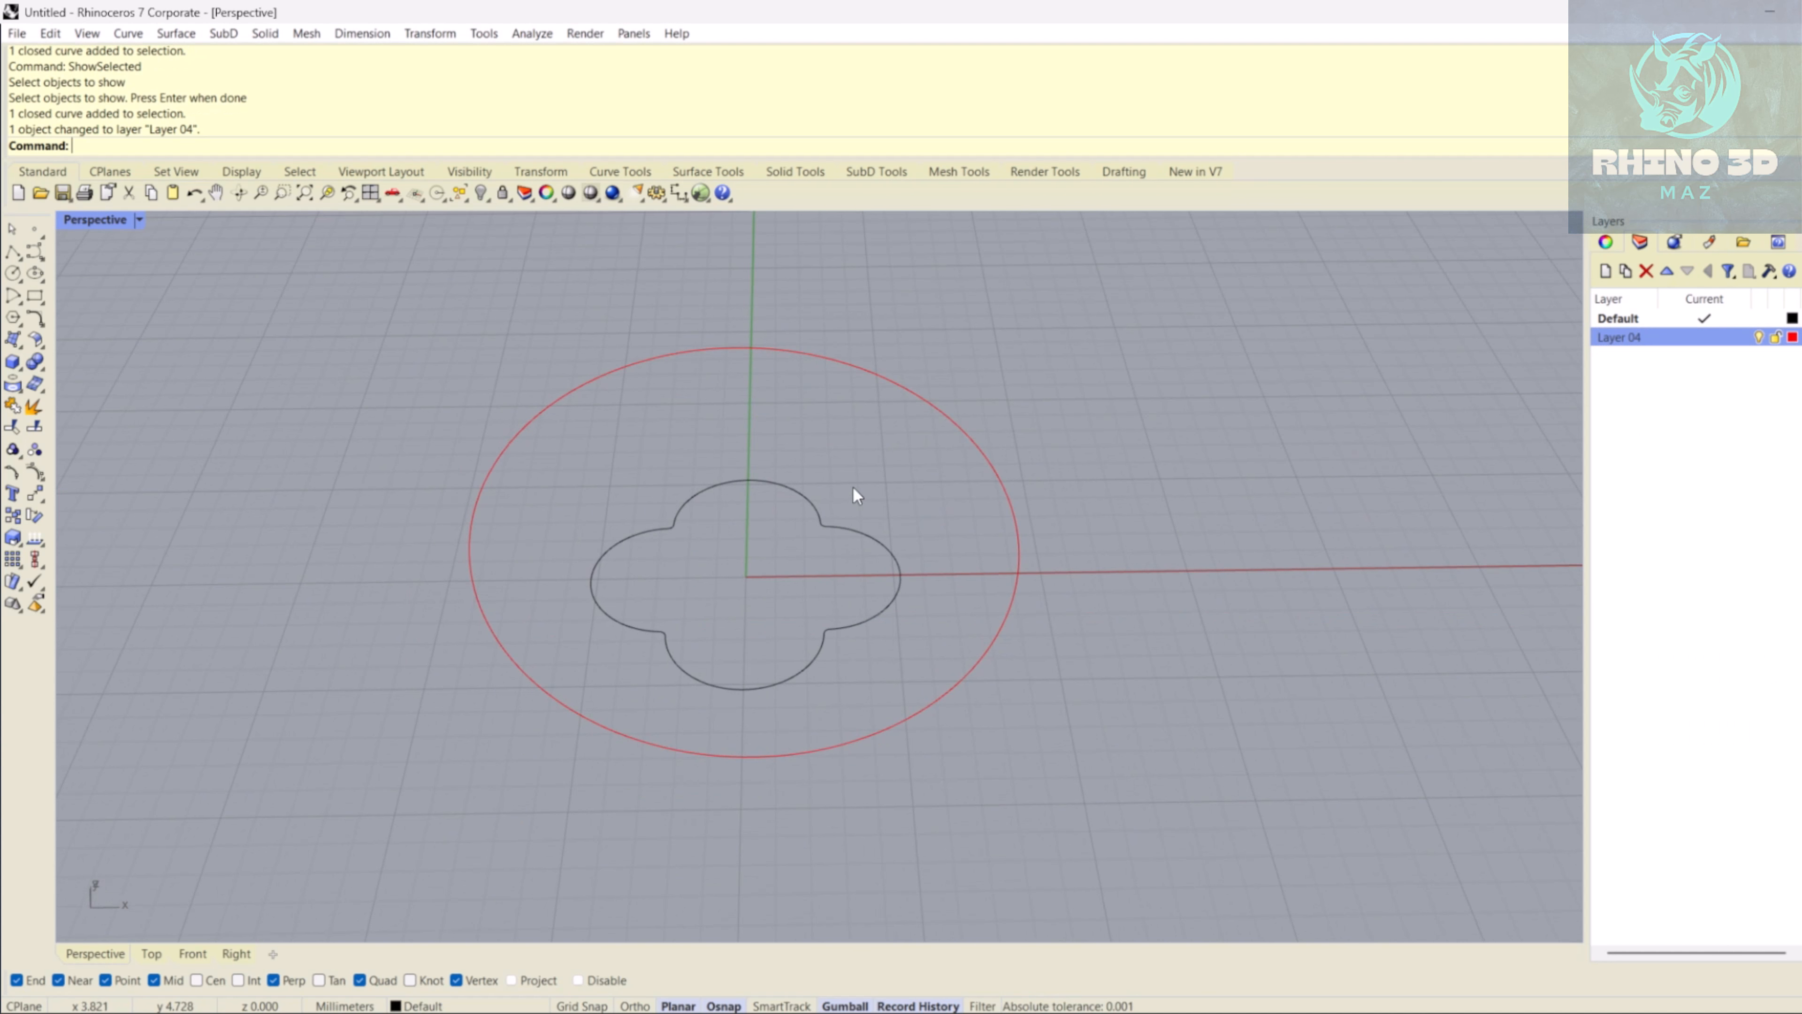
- Create a planar surface from the clover curve with PlanarSrf and delete the curve
click(820, 516)
click(151, 953)
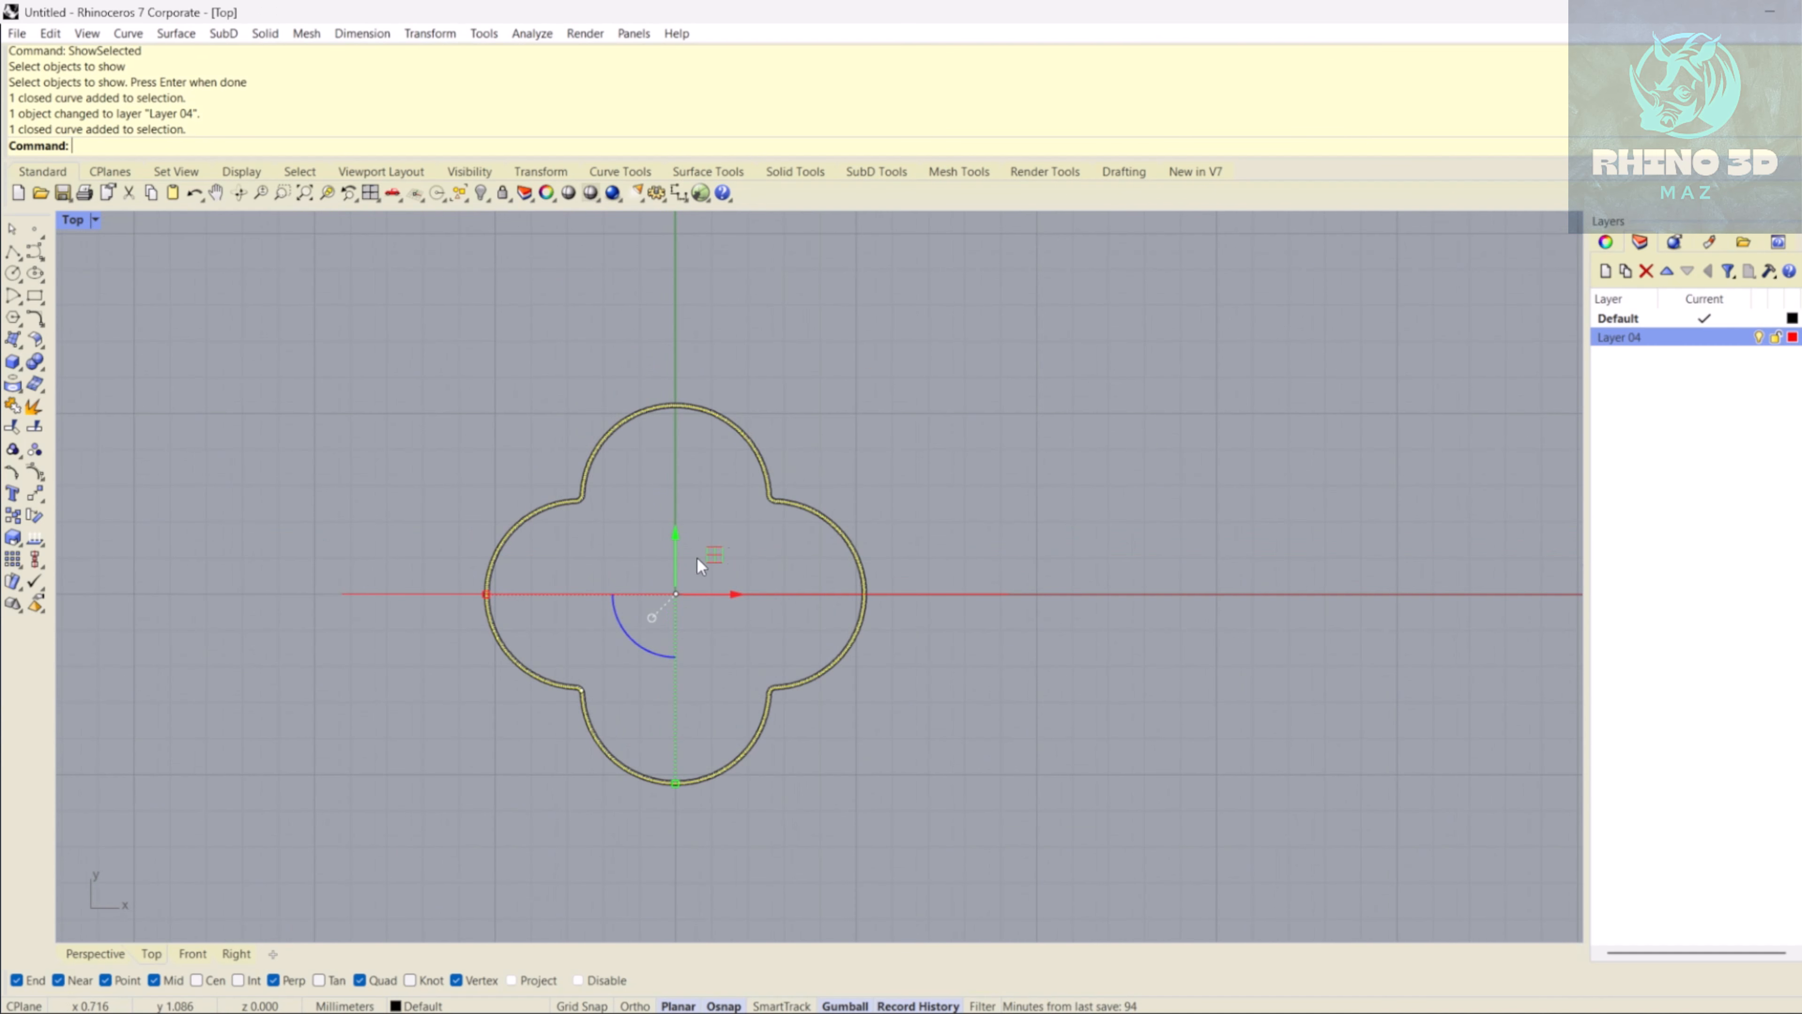
text(PlanarSrf)
key(Return)
right_drag(620, 670, 633, 611)
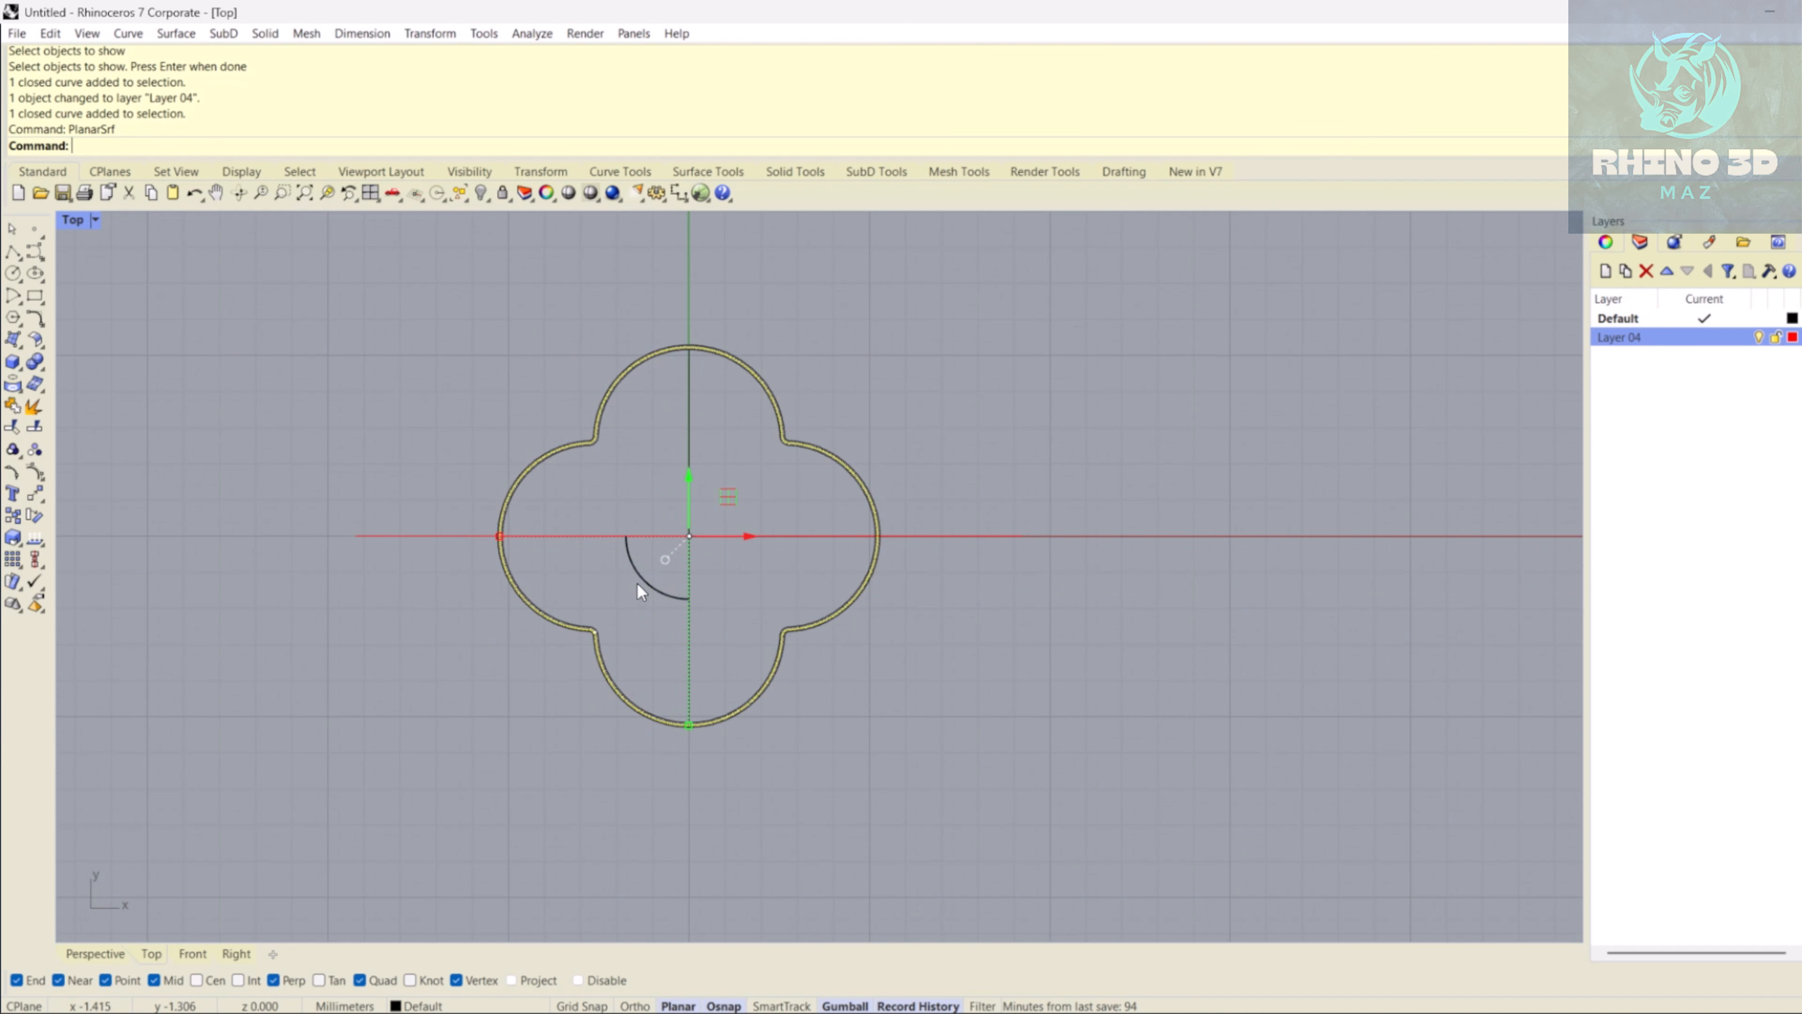
key(Delete)
- Move the clover surface diagonally off the origin and make a copy rotated 180 degrees about the origin
mouse_move(843, 389)
mouse_down()
mouse_move(792, 421)
mouse_move(780, 473)
mouse_move(845, 348)
mouse_move(839, 383)
mouse_up()
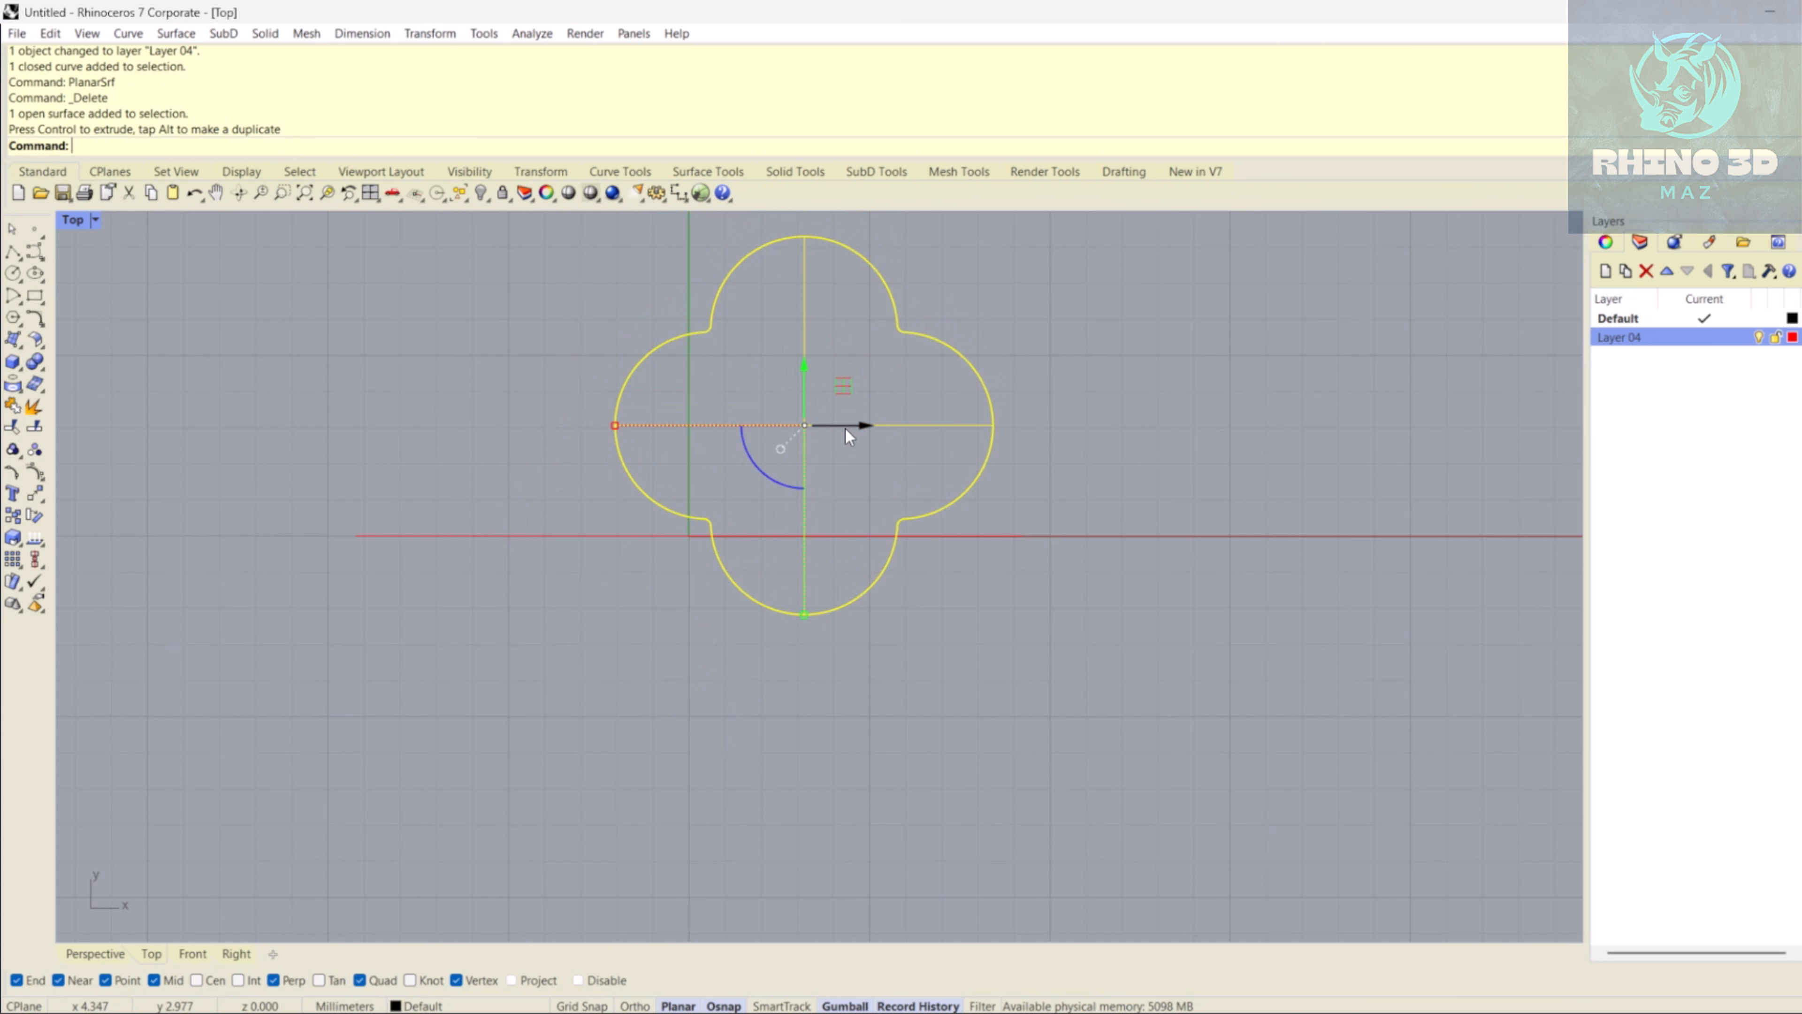
text(Rotate)
key(Return)
text(0)
key(Return)
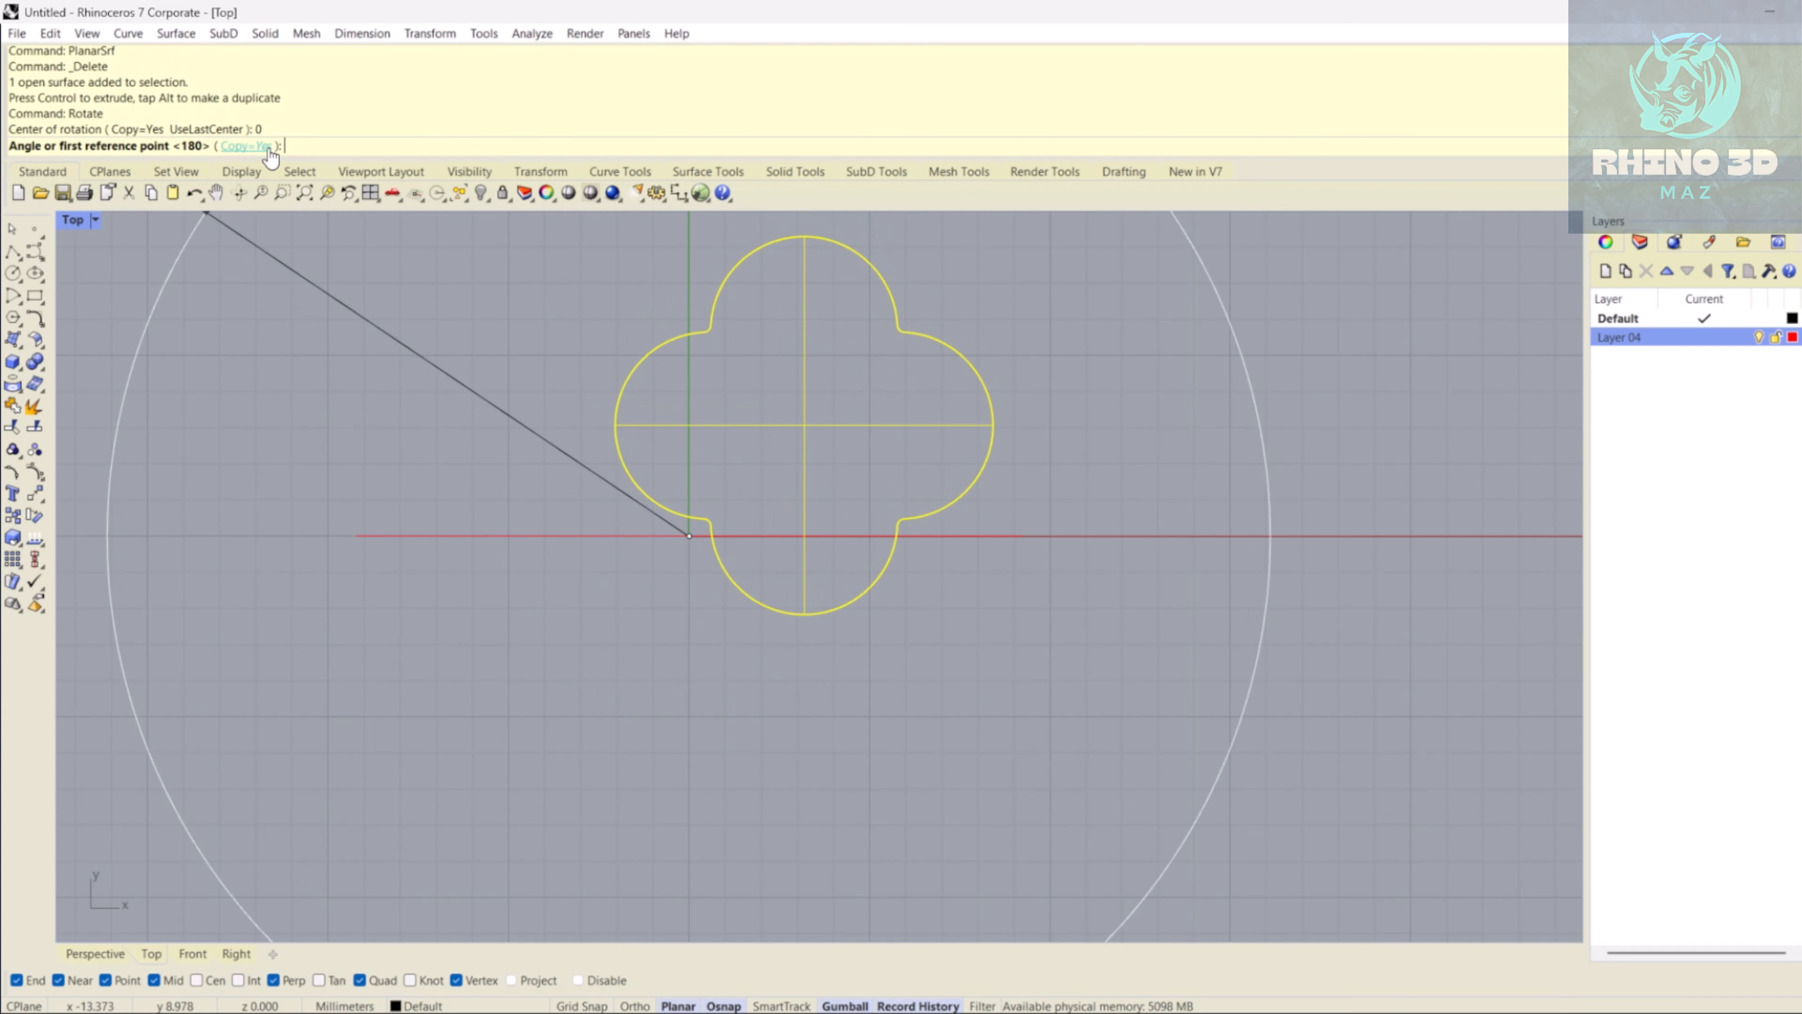
click(1220, 535)
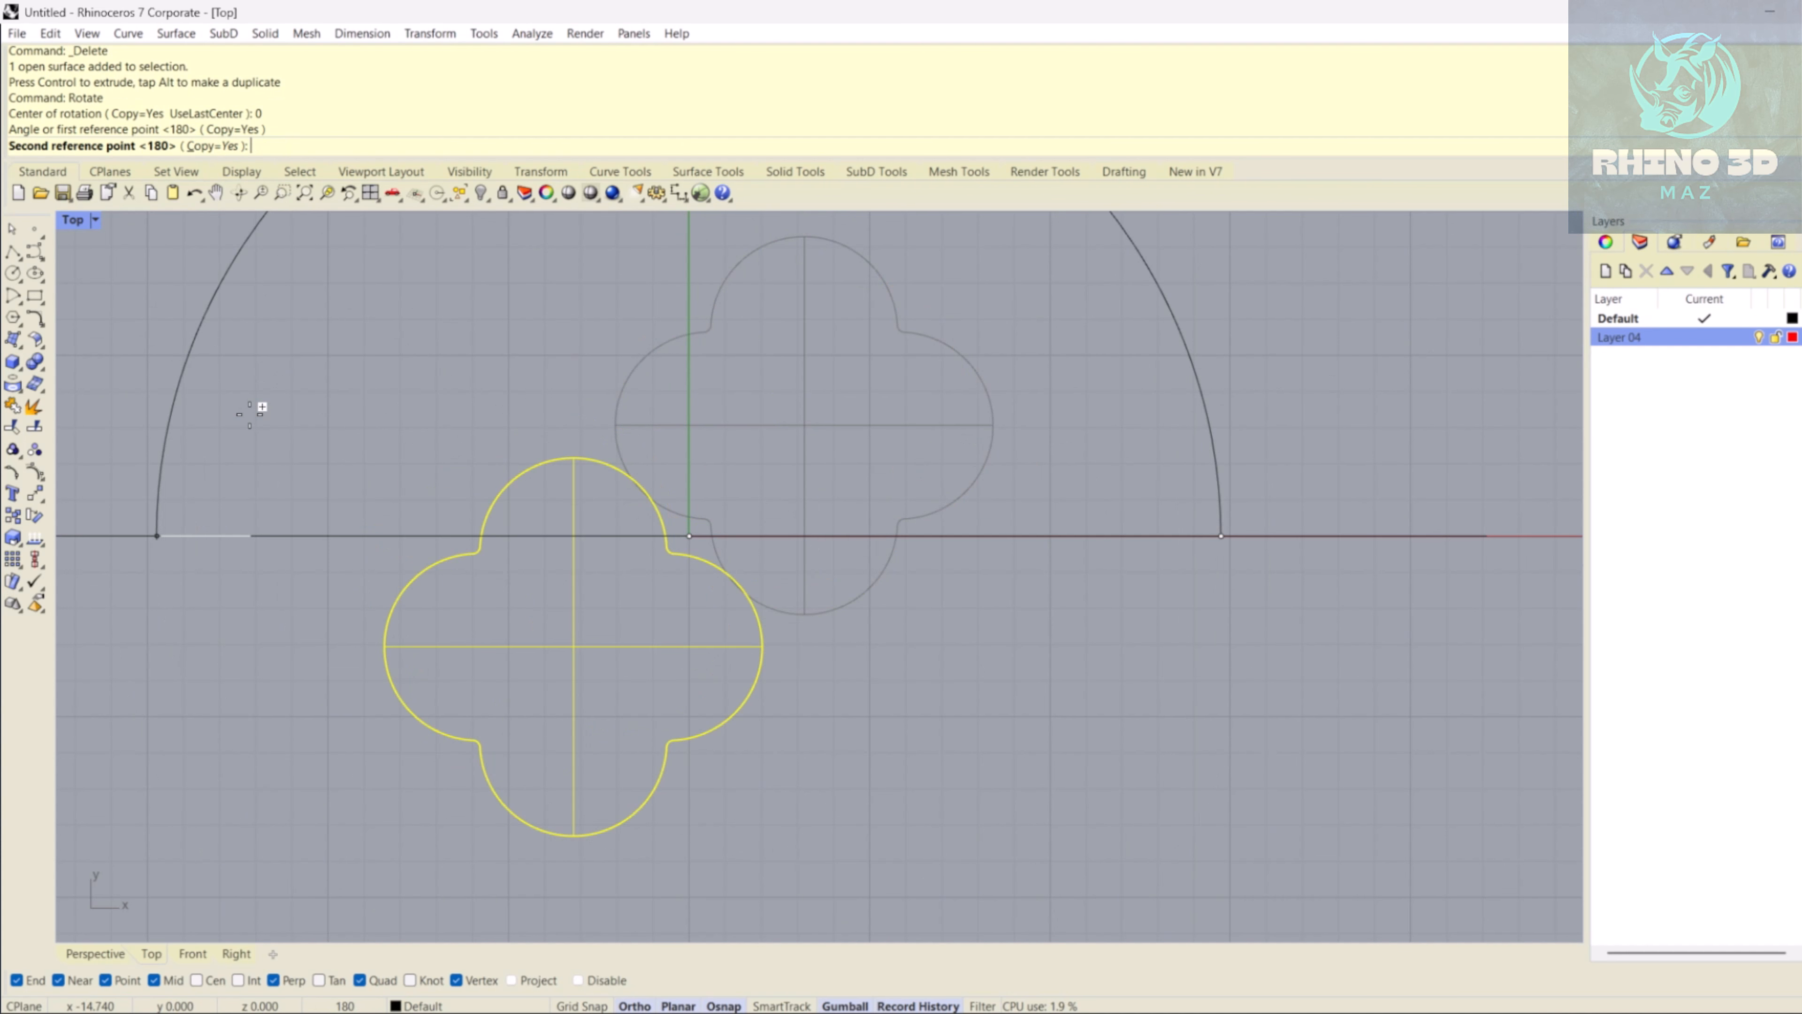
shift+click(250, 414)
right_click(249, 414)
right_drag(631, 479, 572, 511)
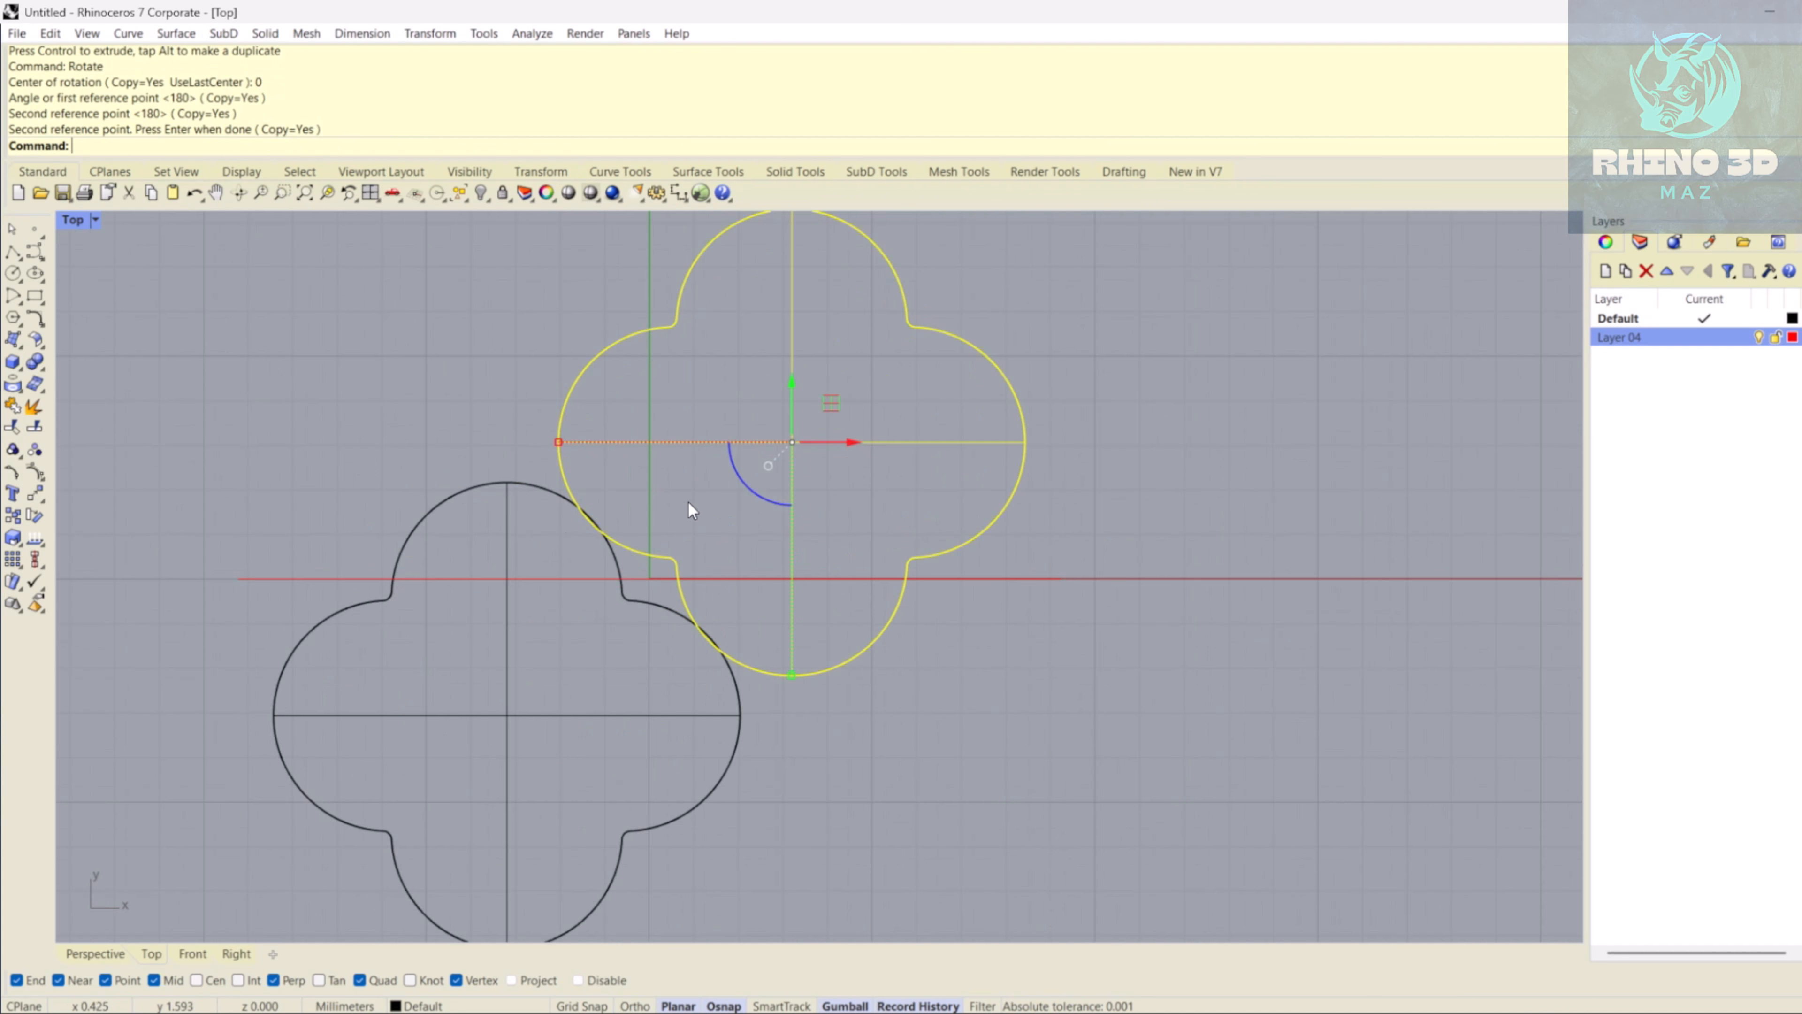
- Shift the original clover surface slightly farther out diagonally so its outline clears the rotated copy
scroll(717, 525, up, 5)
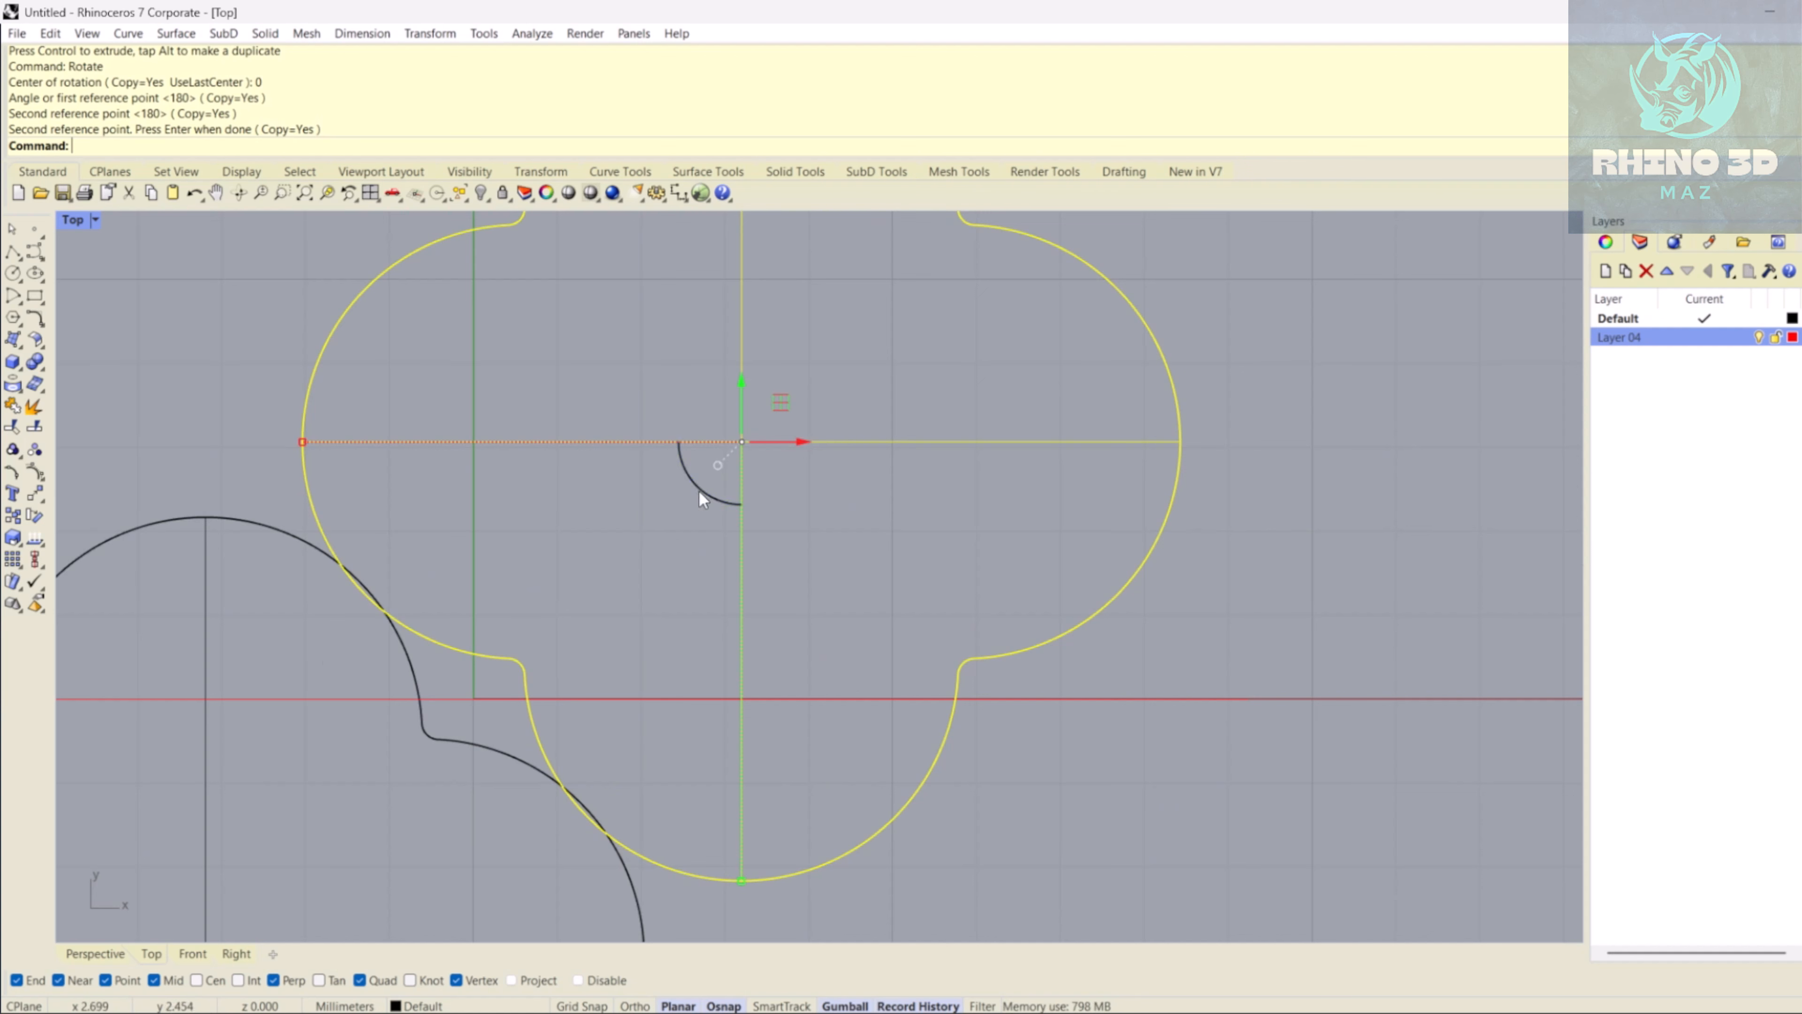
drag(786, 410, 795, 403)
scroll(526, 666, down, 4)
right_drag(570, 648, 633, 601)
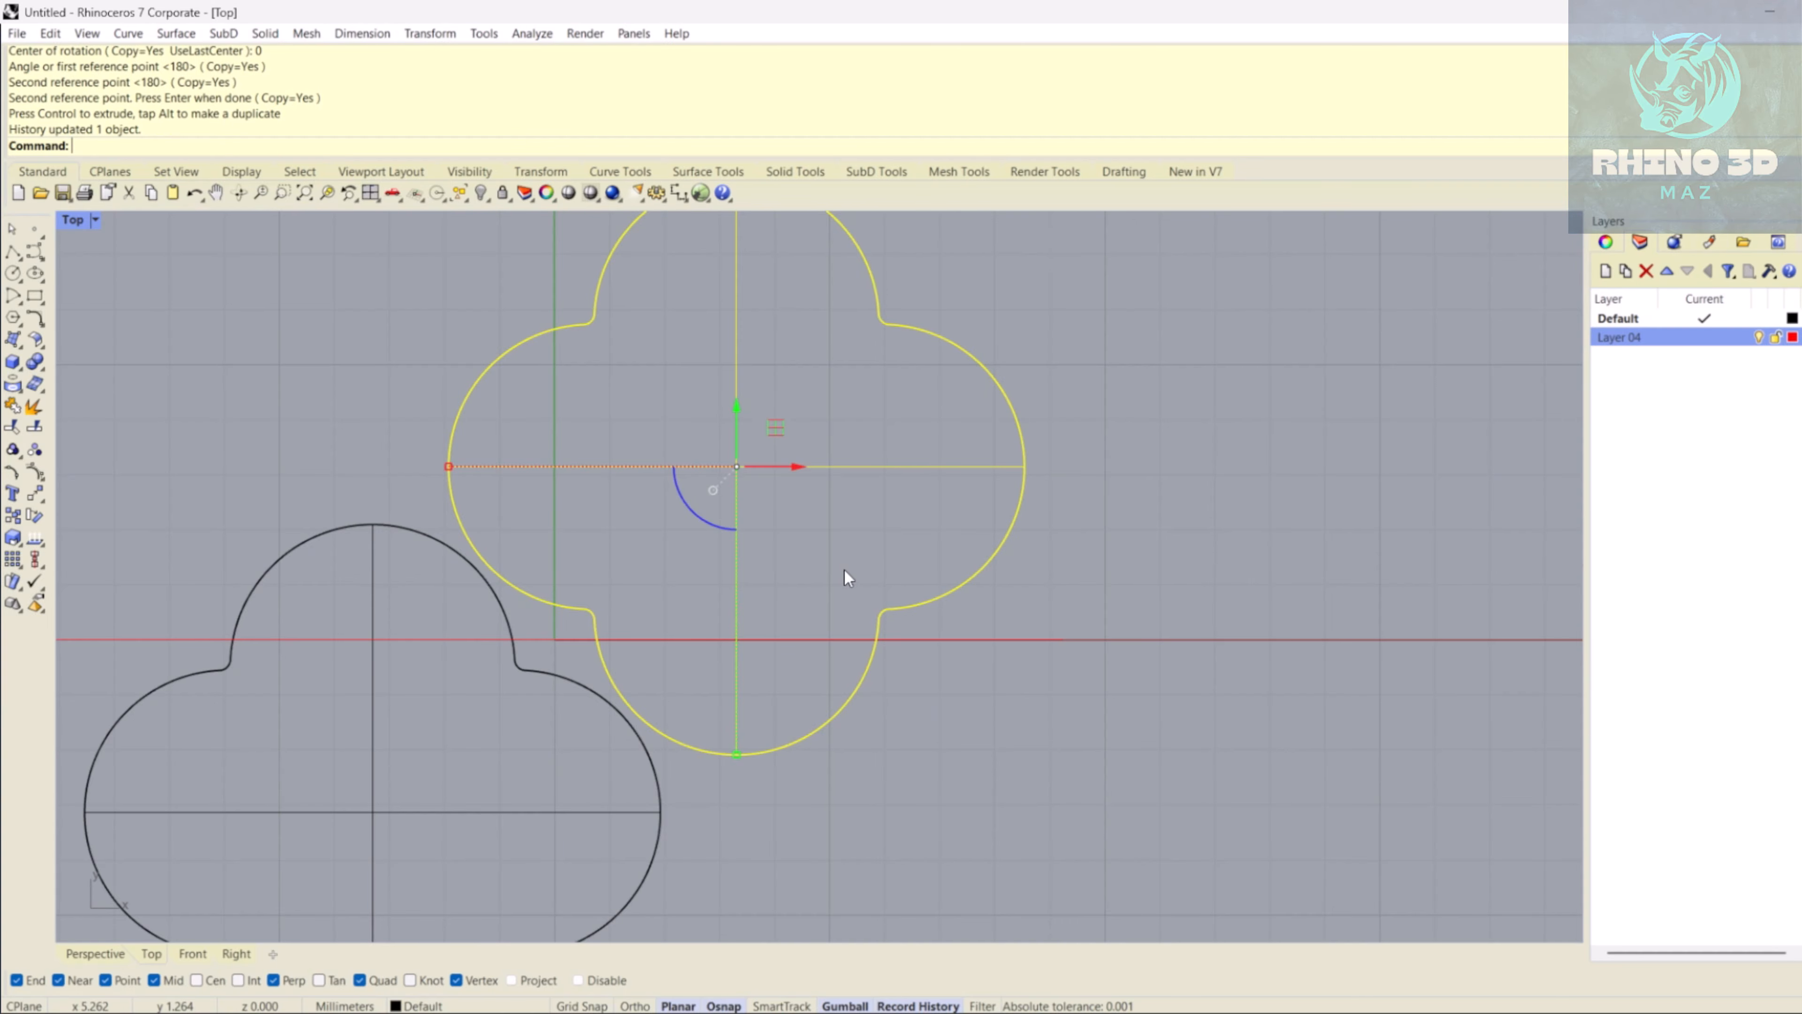
scroll(627, 734, up, 3)
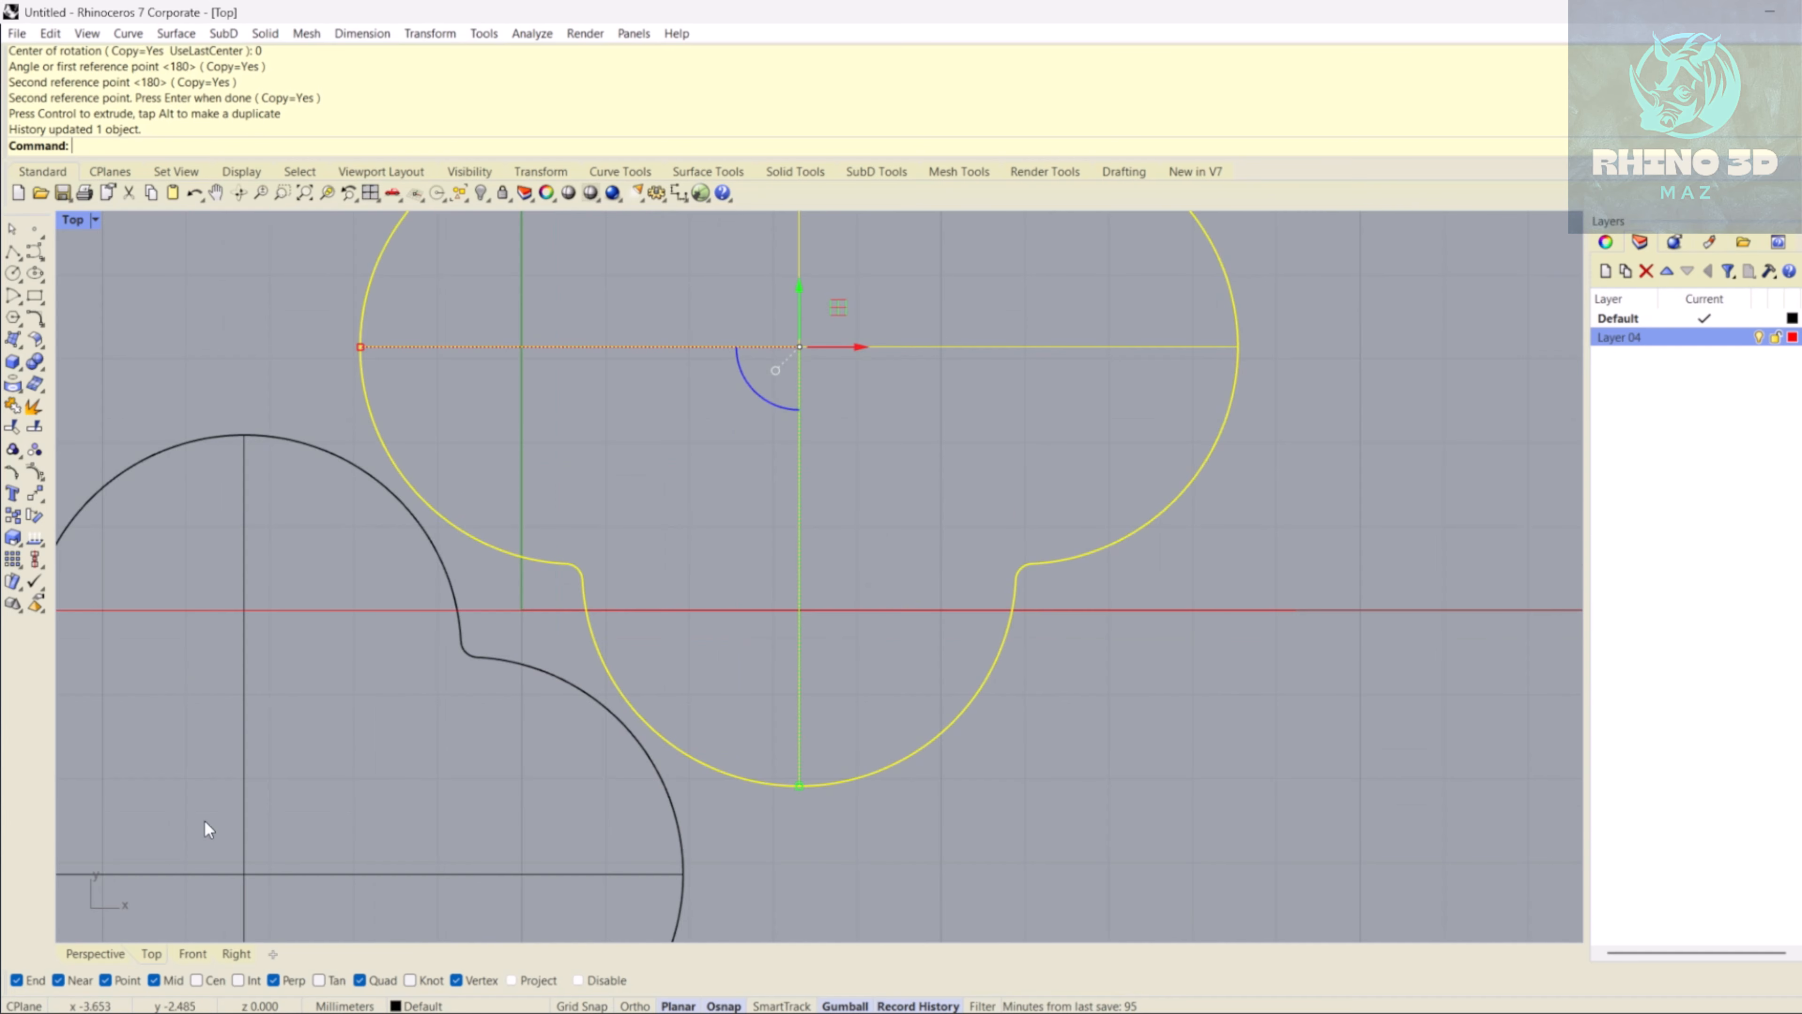
- Extrude the original clover surface upward into a tall solid that rises above the ring circle
click(96, 954)
mouse_move(652, 509)
right_down()
mouse_move(911, 509)
mouse_move(770, 502)
right_up()
scroll(658, 541, up, 5)
scroll(728, 587, down, 4)
right_drag(728, 588, 838, 584)
scroll(817, 491, down, 5)
ctrl+drag(838, 584, 838, 315)
- Draw a horizontal guide line in the front view from the top quadrant of the ring circle out past the solids
click(191, 953)
scroll(710, 497, down, 3)
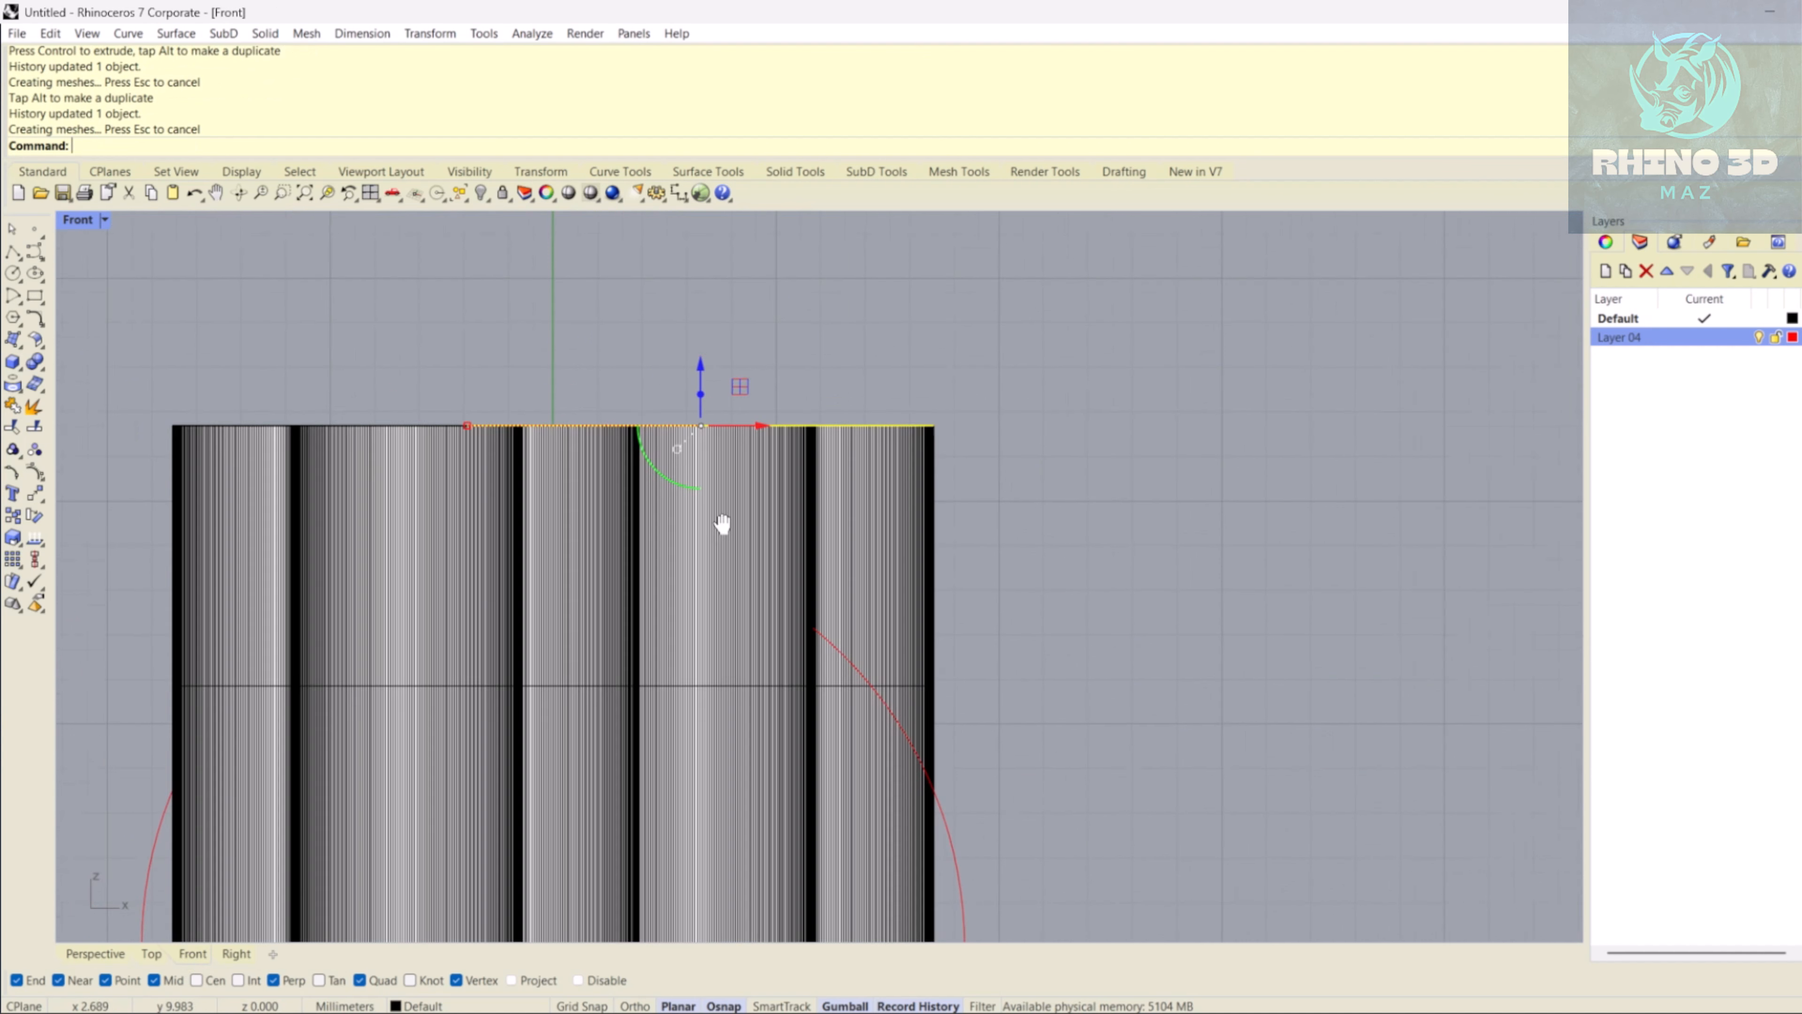
click(794, 630)
click(1015, 827)
text(polyline)
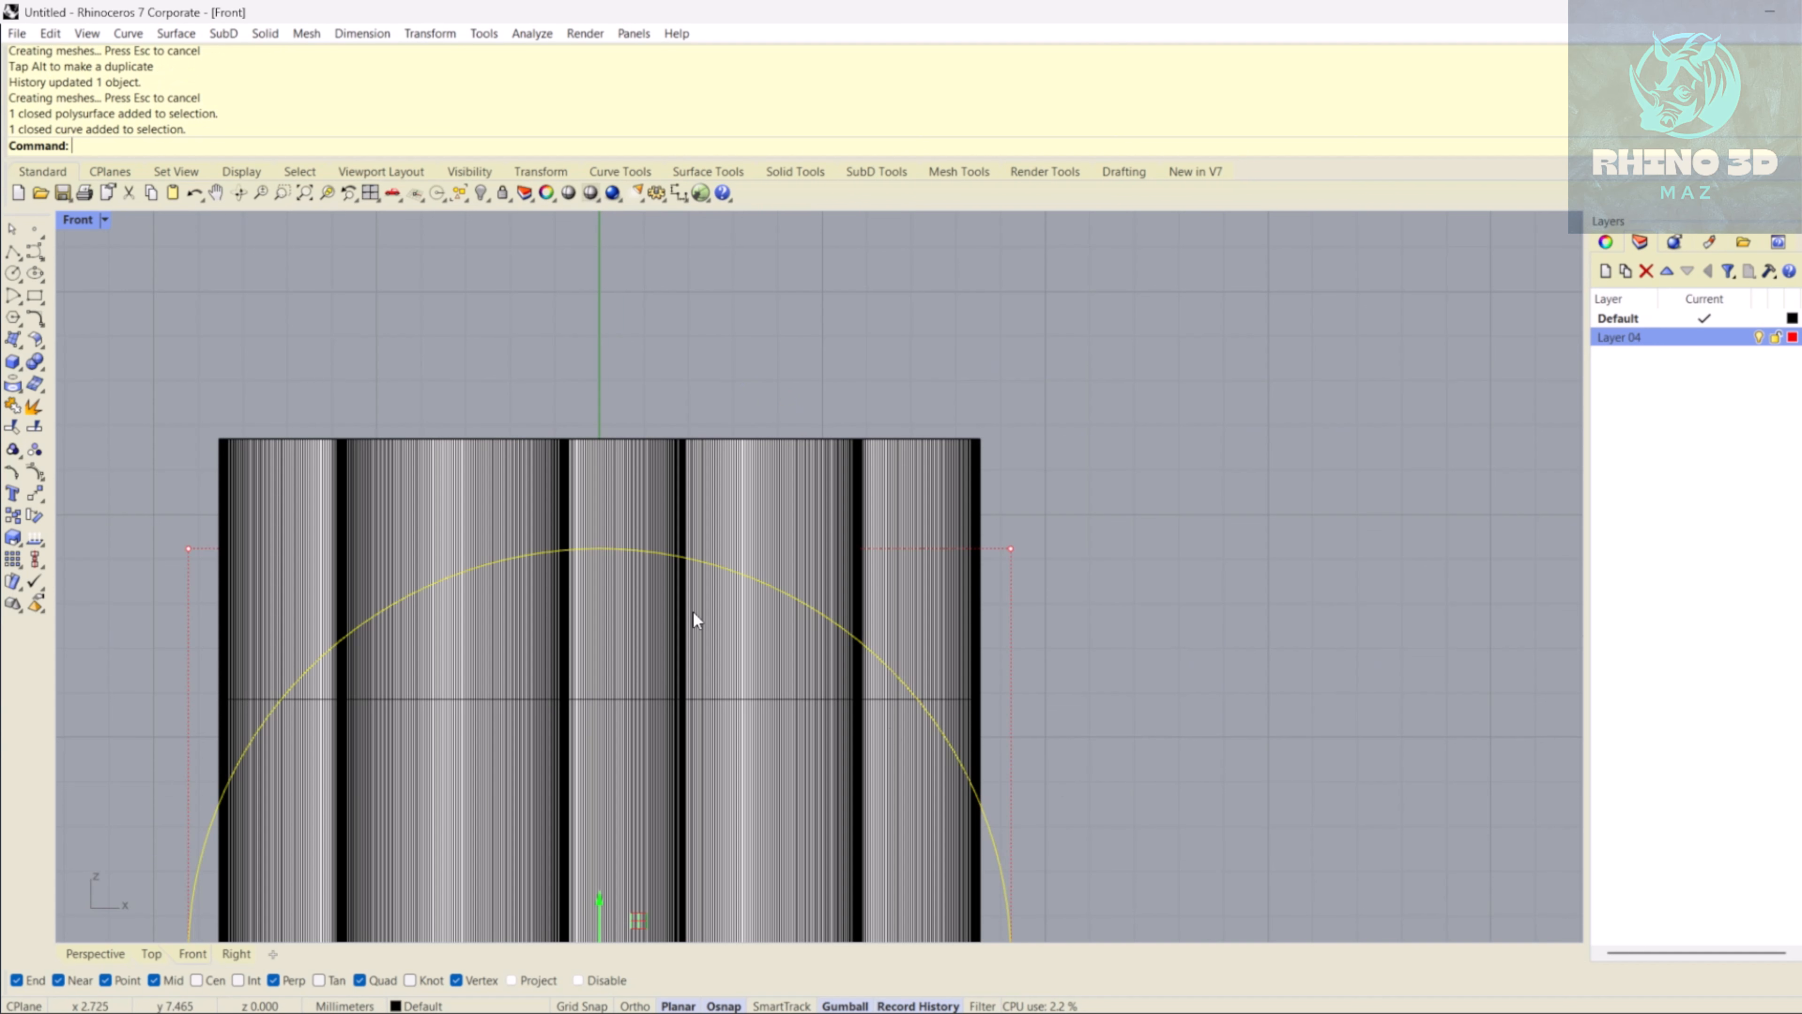
key(Return)
click(600, 548)
click(1295, 550)
key(Return)
- Copy the horizontal guide line 3 mm straight up
click(1099, 547)
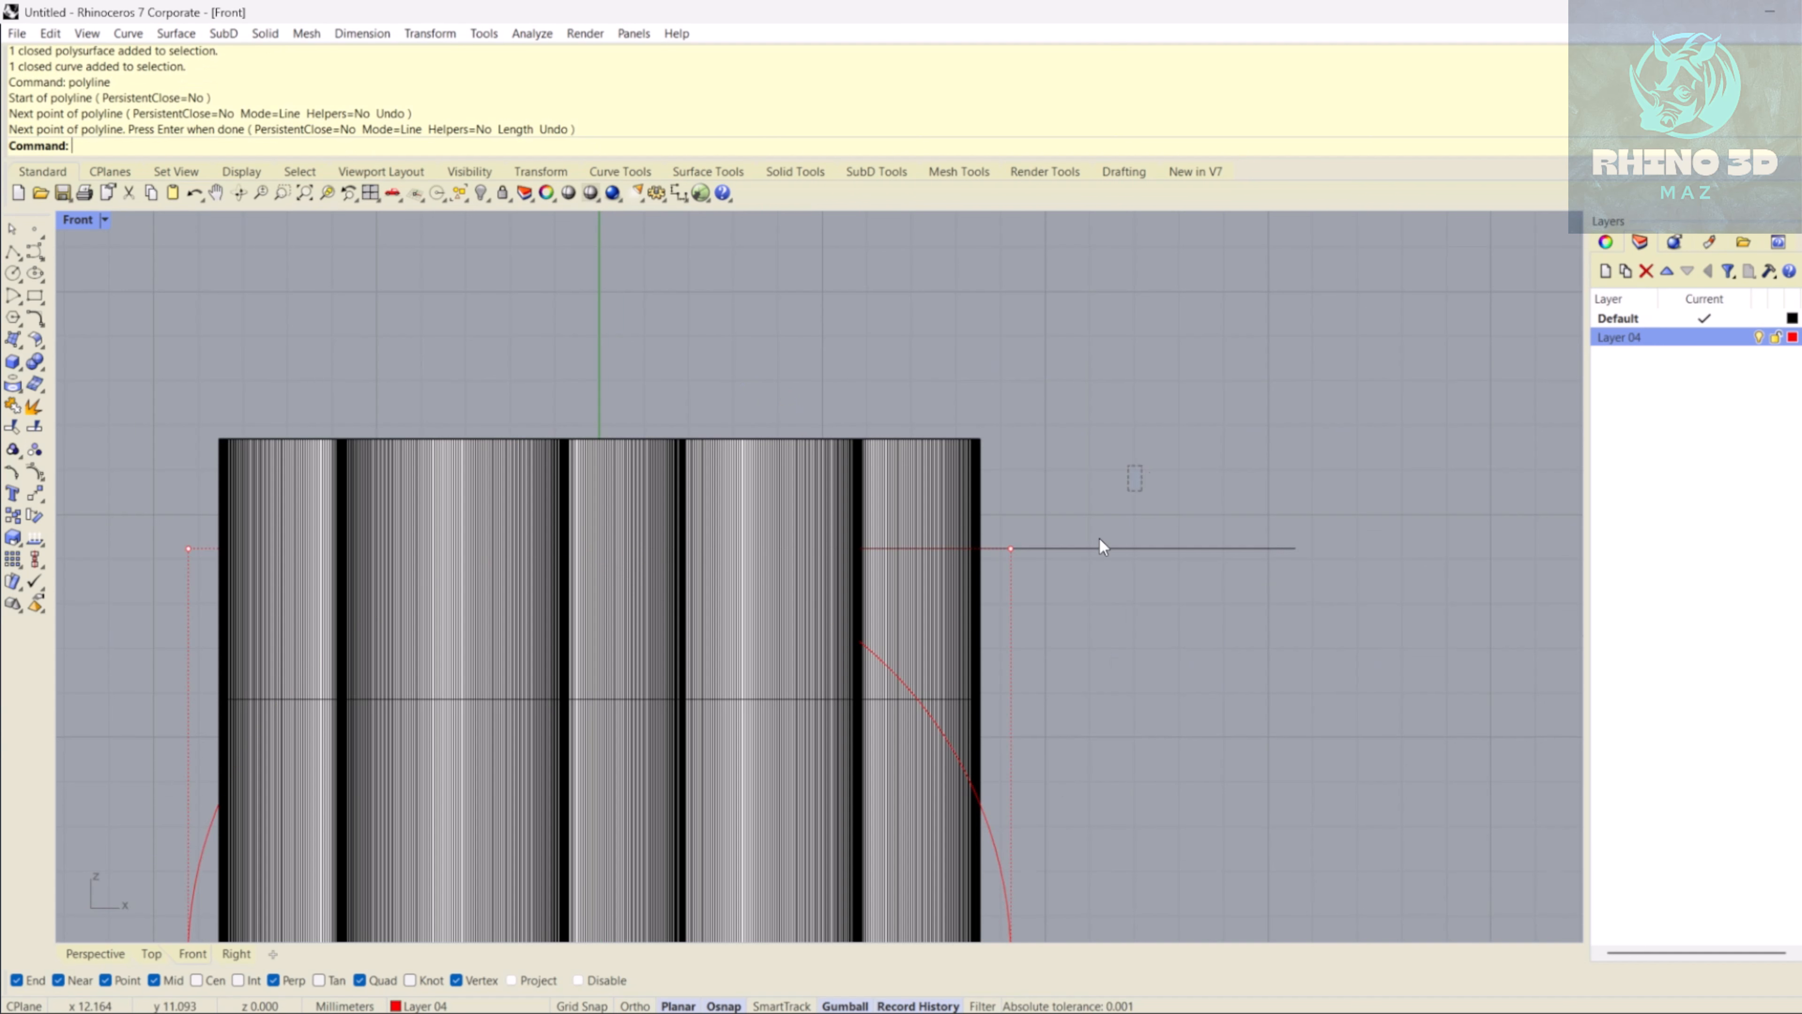
text(copy)
key(Return)
key(F8)
click(1148, 671)
text(3)
key(Return)
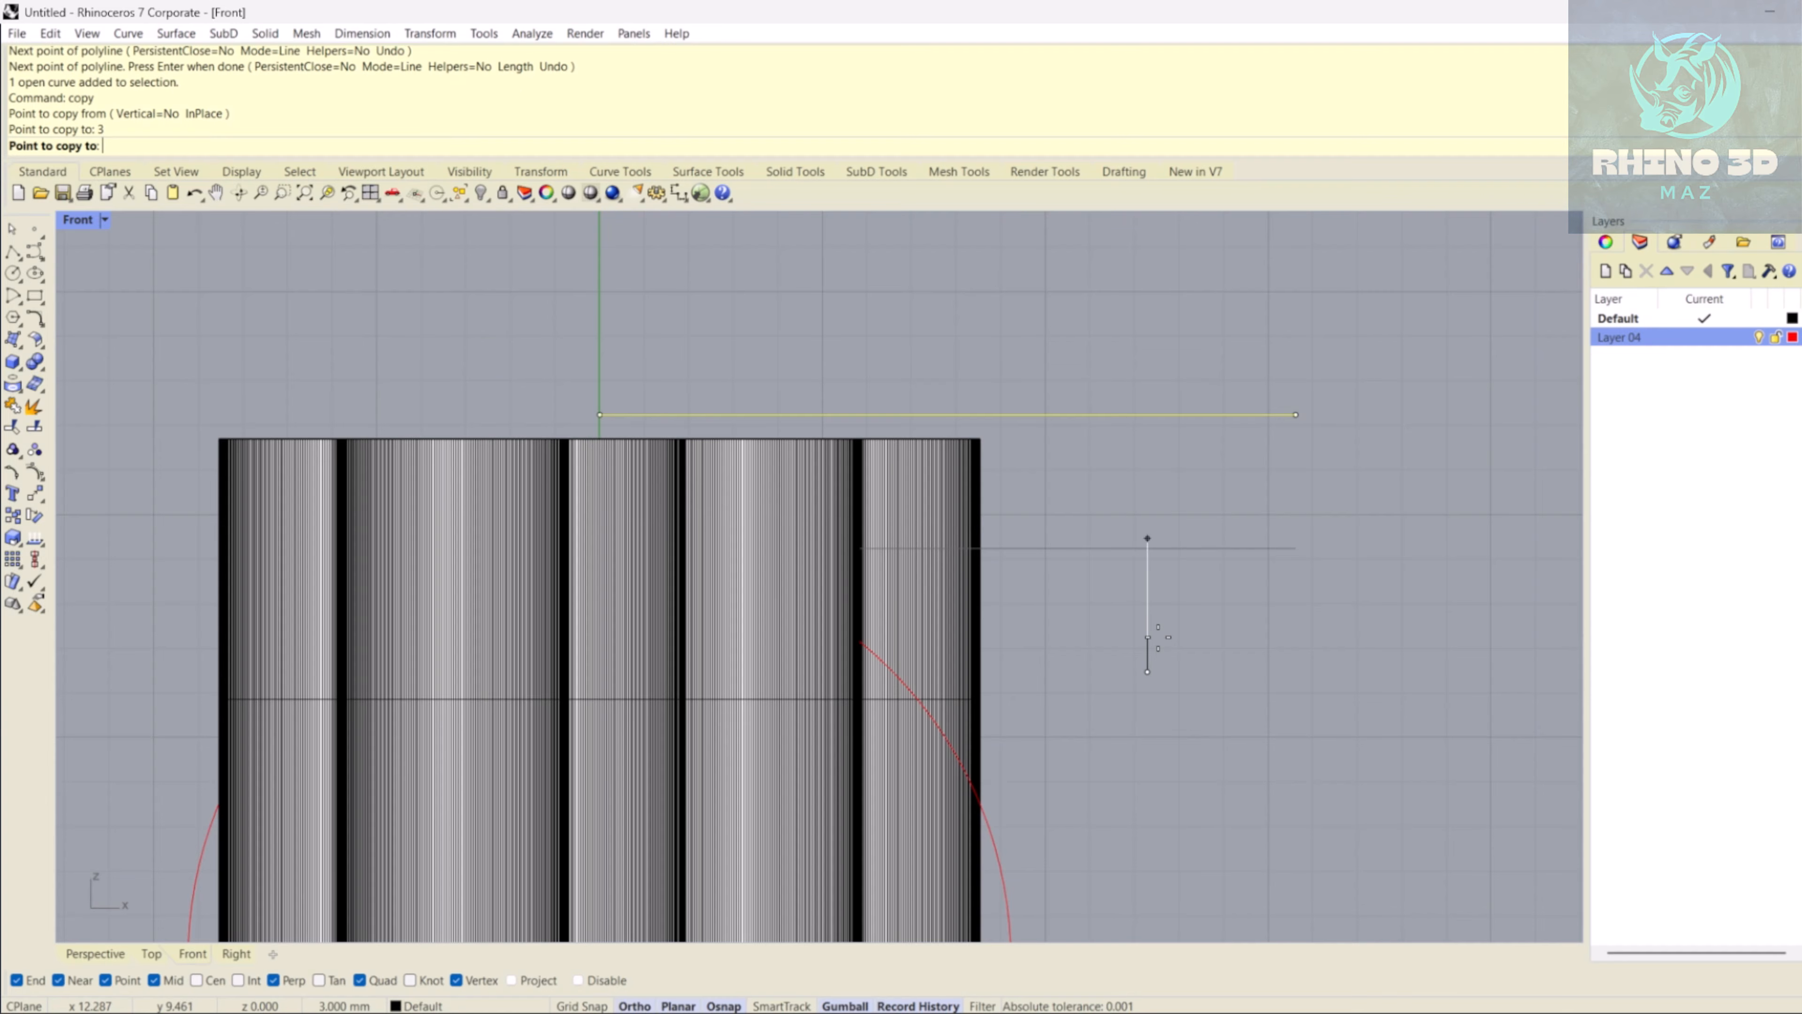
click(1146, 537)
key(Return)
key(Escape)
- Align the top face of the original clover solid to the height of the upper guide line with SetPt
click(96, 954)
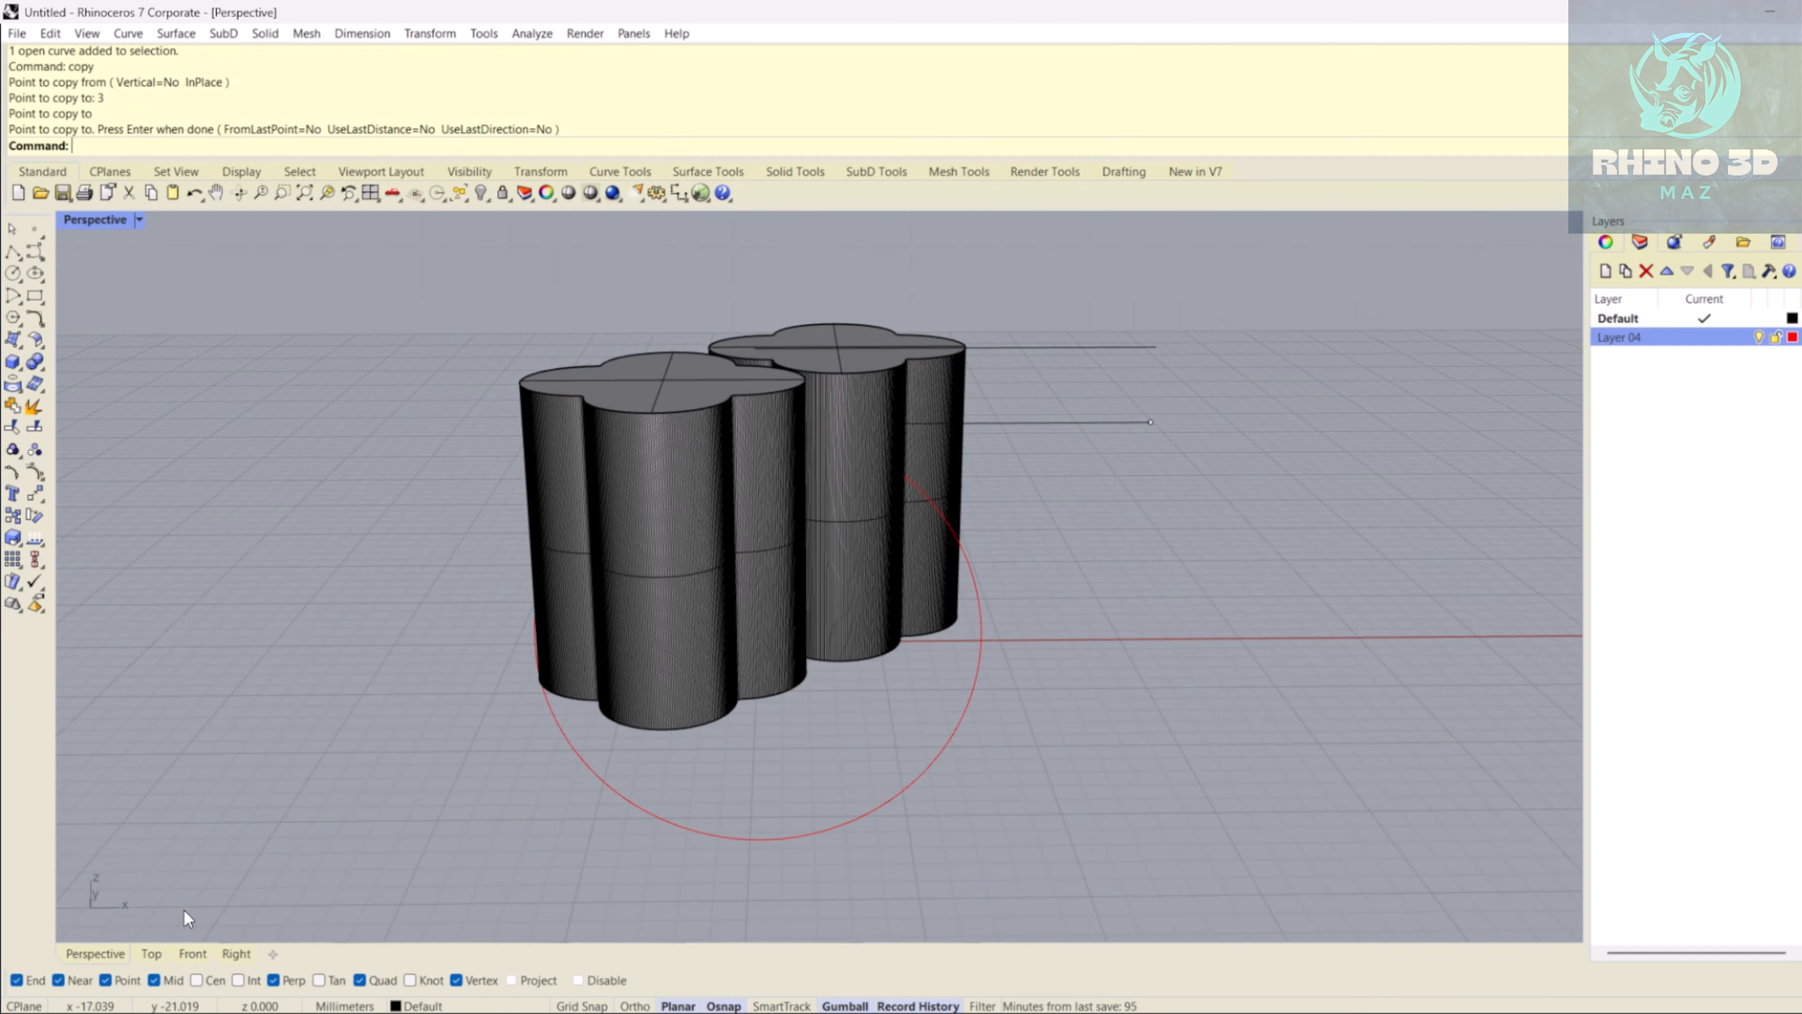
right_drag(850, 309, 886, 351)
scroll(885, 351, up, 6)
click(829, 319)
shift+right_drag(1006, 378, 862, 382)
text(SetPt)
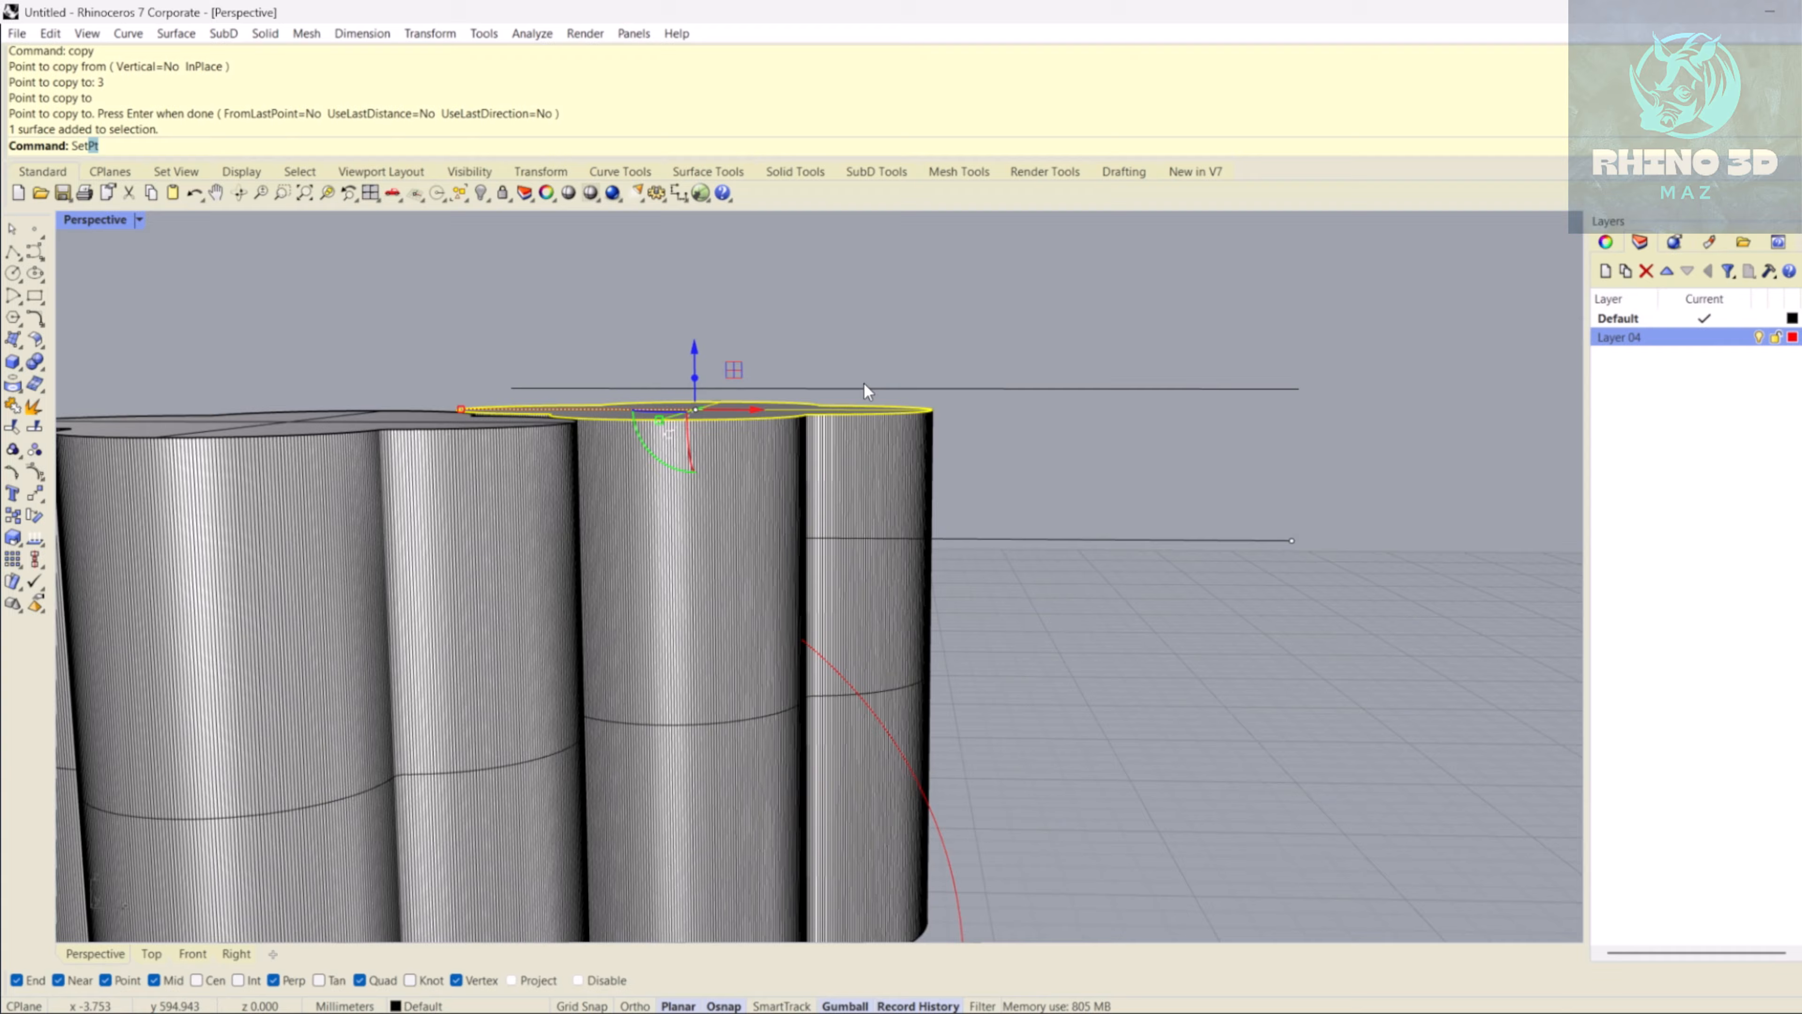
key(Return)
right_click(991, 509)
click(987, 593)
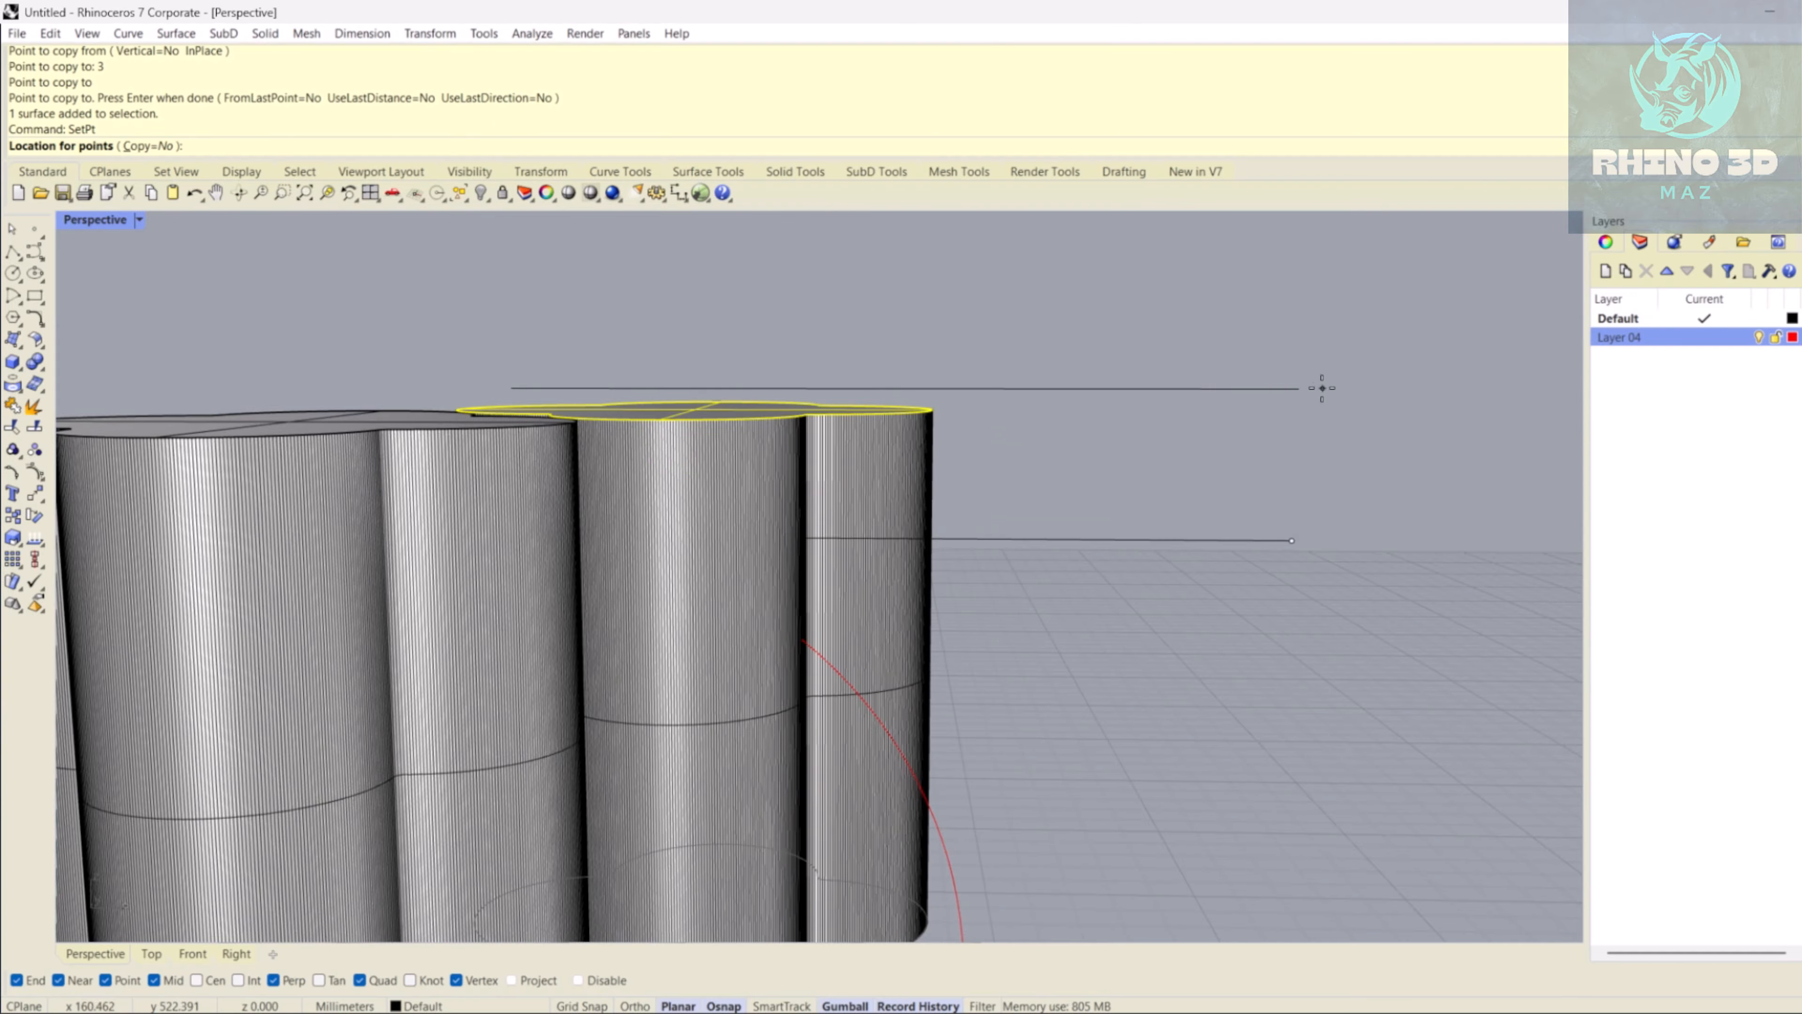
click(1299, 389)
key(Escape)
- Delete the two horizontal guide lines beside the clover solids
scroll(1008, 345, down, 5)
right_drag(997, 327, 947, 419)
drag(1207, 323, 1107, 523)
right_drag(1107, 523, 1140, 527)
key(Delete)
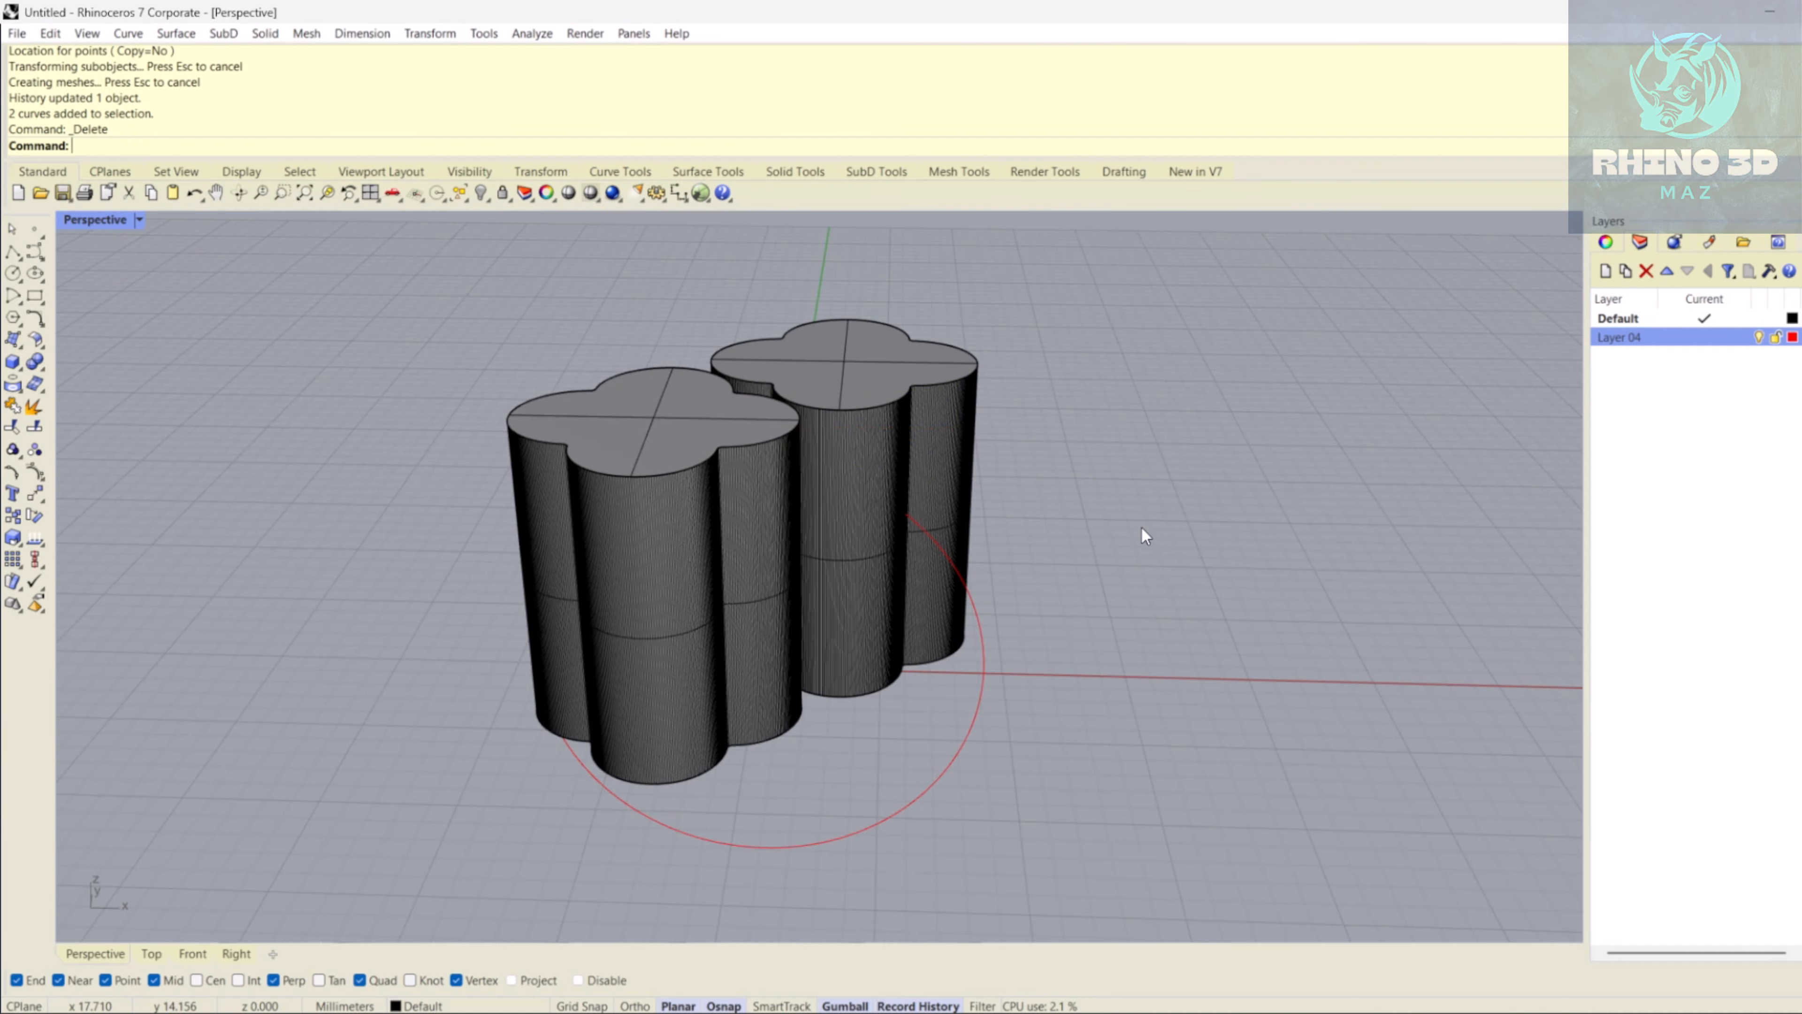
- Turn off the surface isocurves on both clover solids and check their clean display
click(957, 424)
shift+click(847, 451)
click(1606, 243)
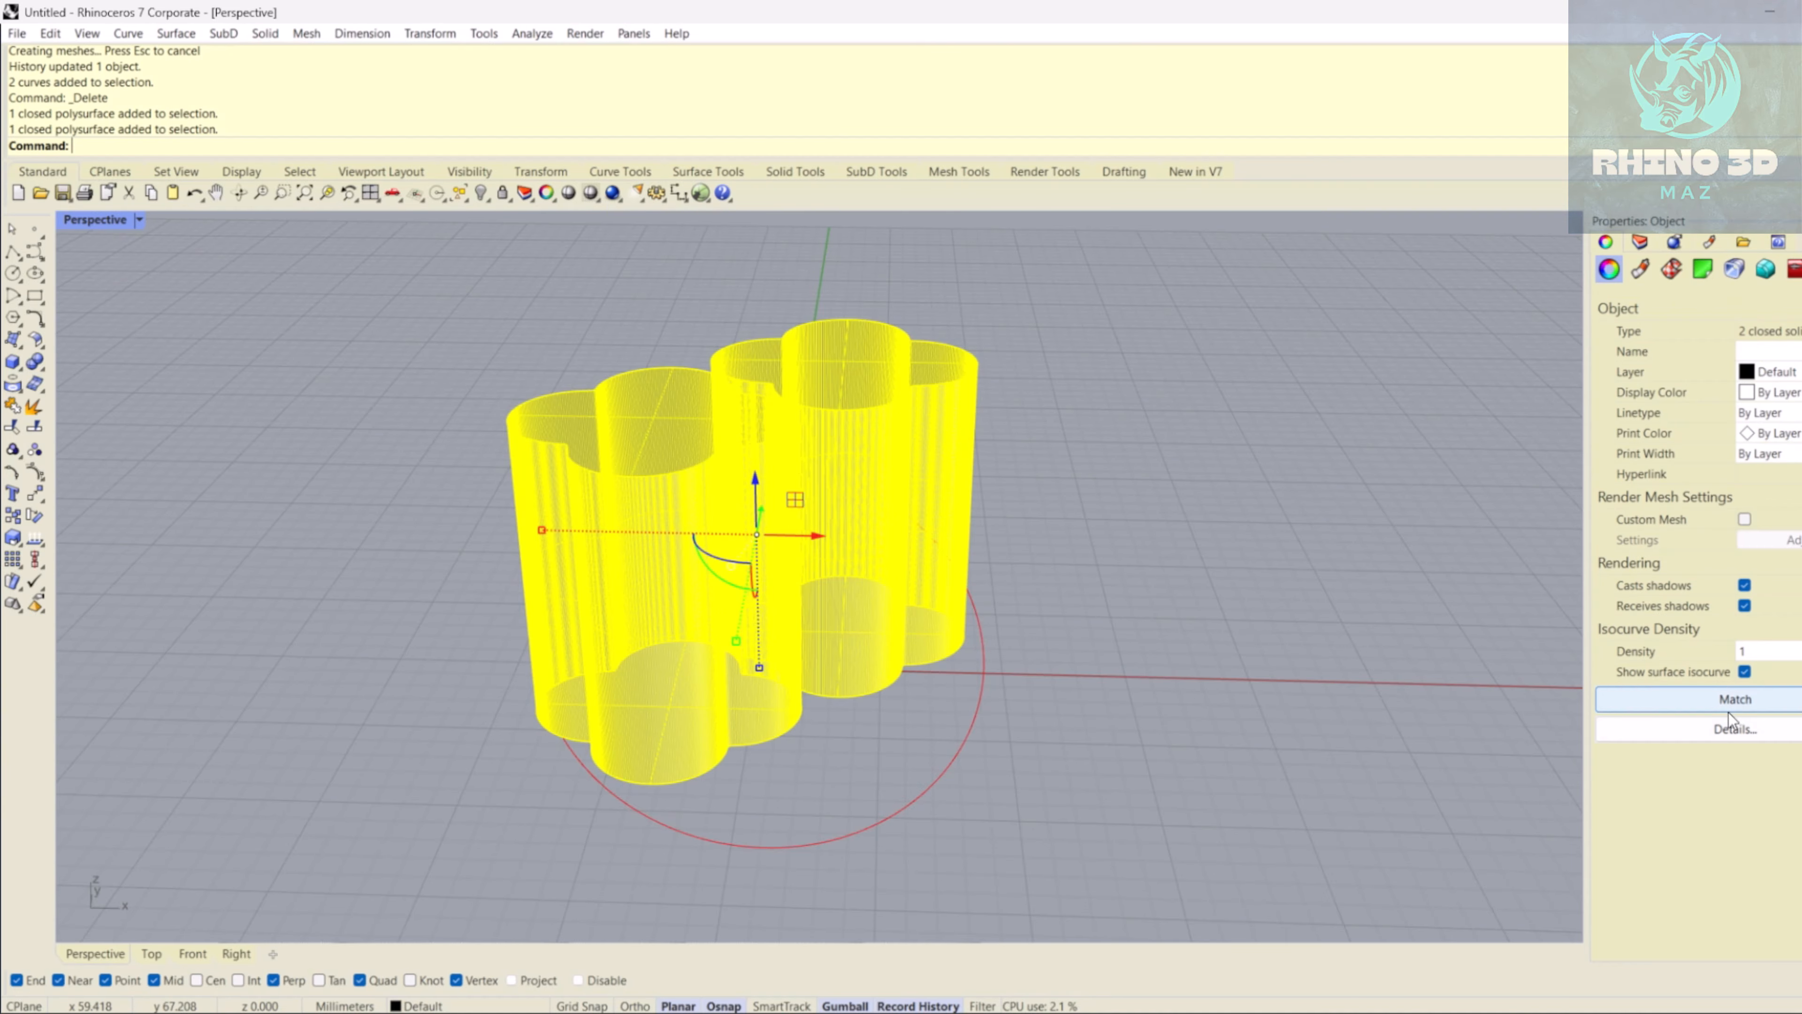
click(1561, 676)
right_drag(1561, 676, 863, 494)
scroll(851, 550, up, 7)
click(896, 482)
scroll(895, 482, down, 6)
click(1227, 425)
- Copy the original clover solid to the clipboard and clear the selection
click(873, 454)
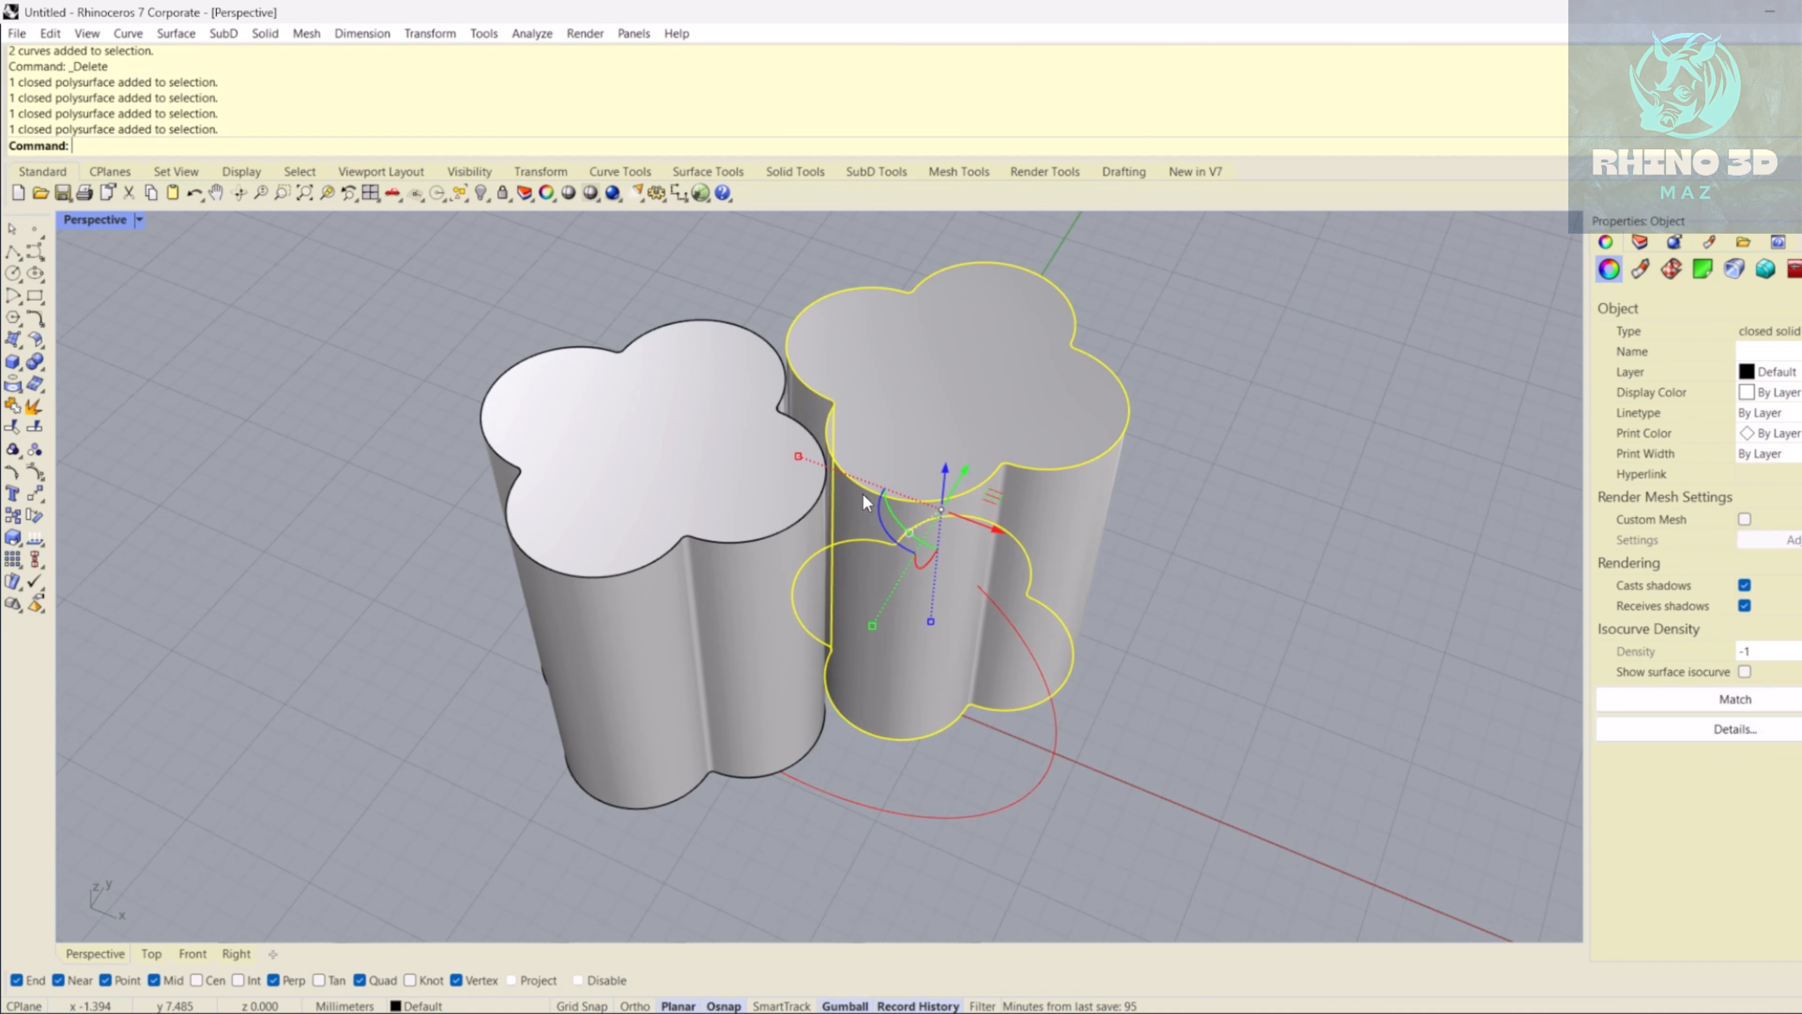
key(ctrl+c)
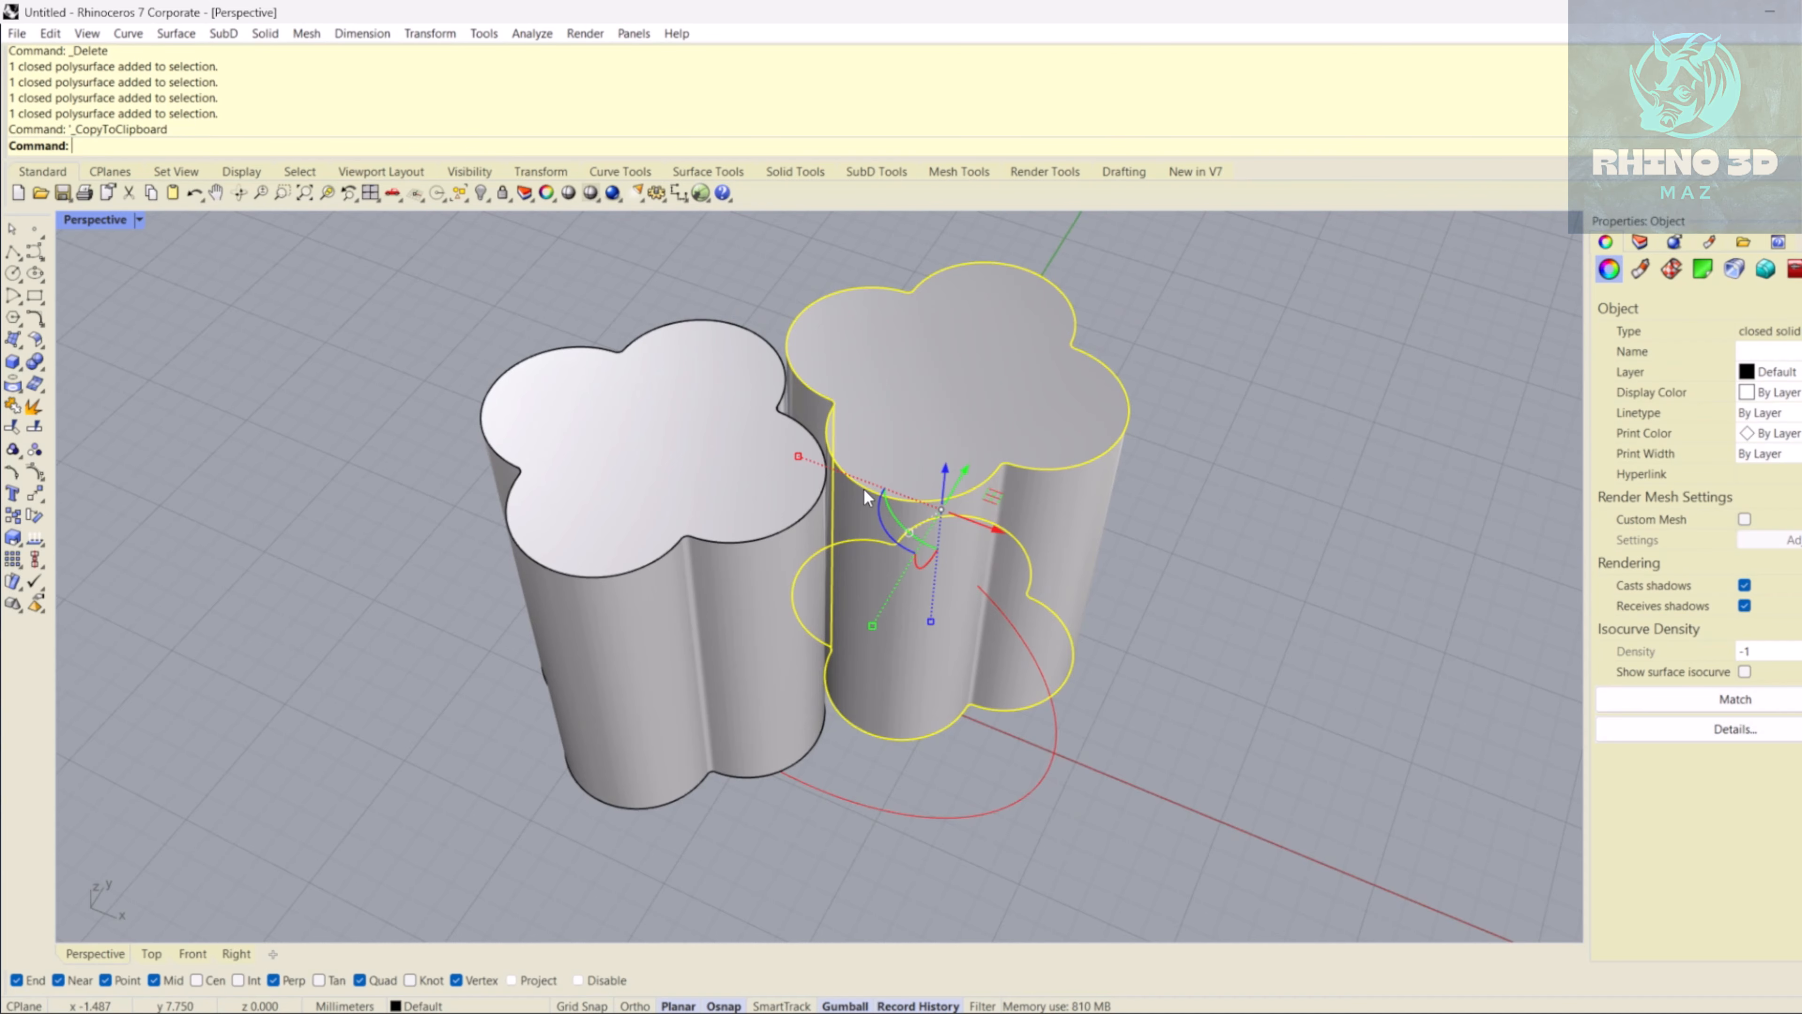
right_drag(862, 487, 882, 384)
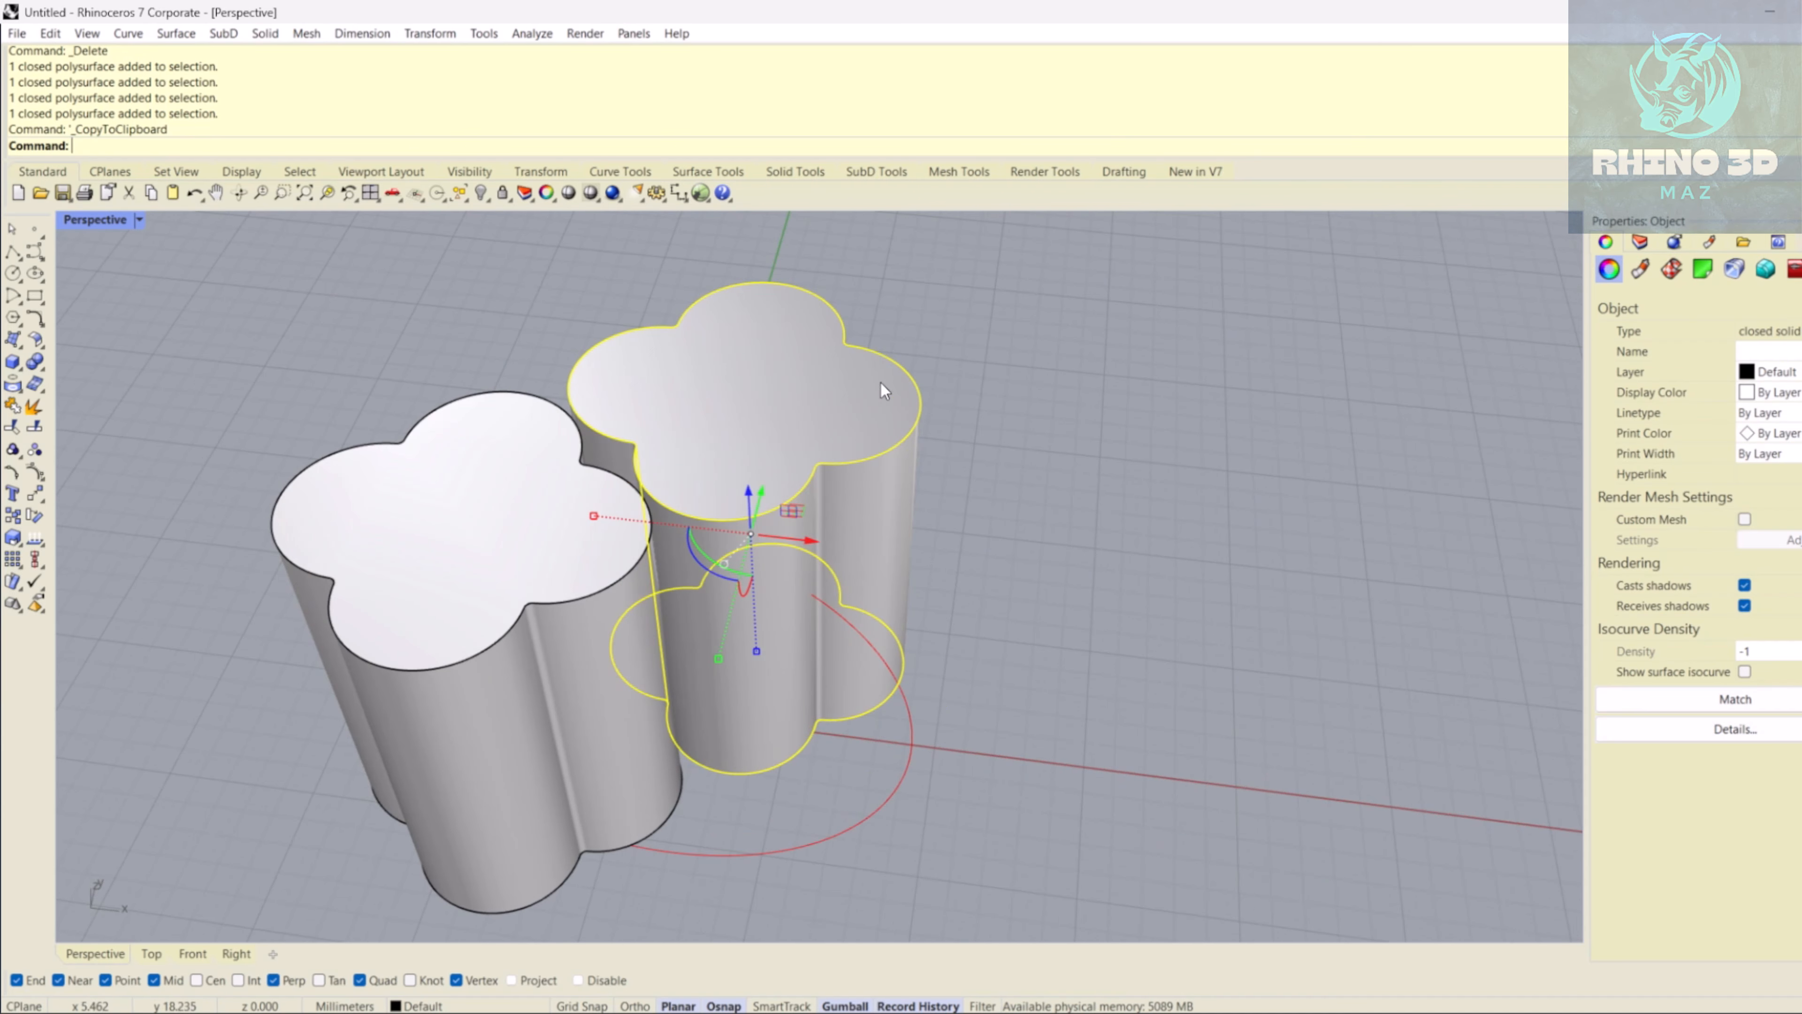
click(960, 387)
- Shell the original clover solid with a thickness of 0.3, removing its top and bottom faces
text(Shell)
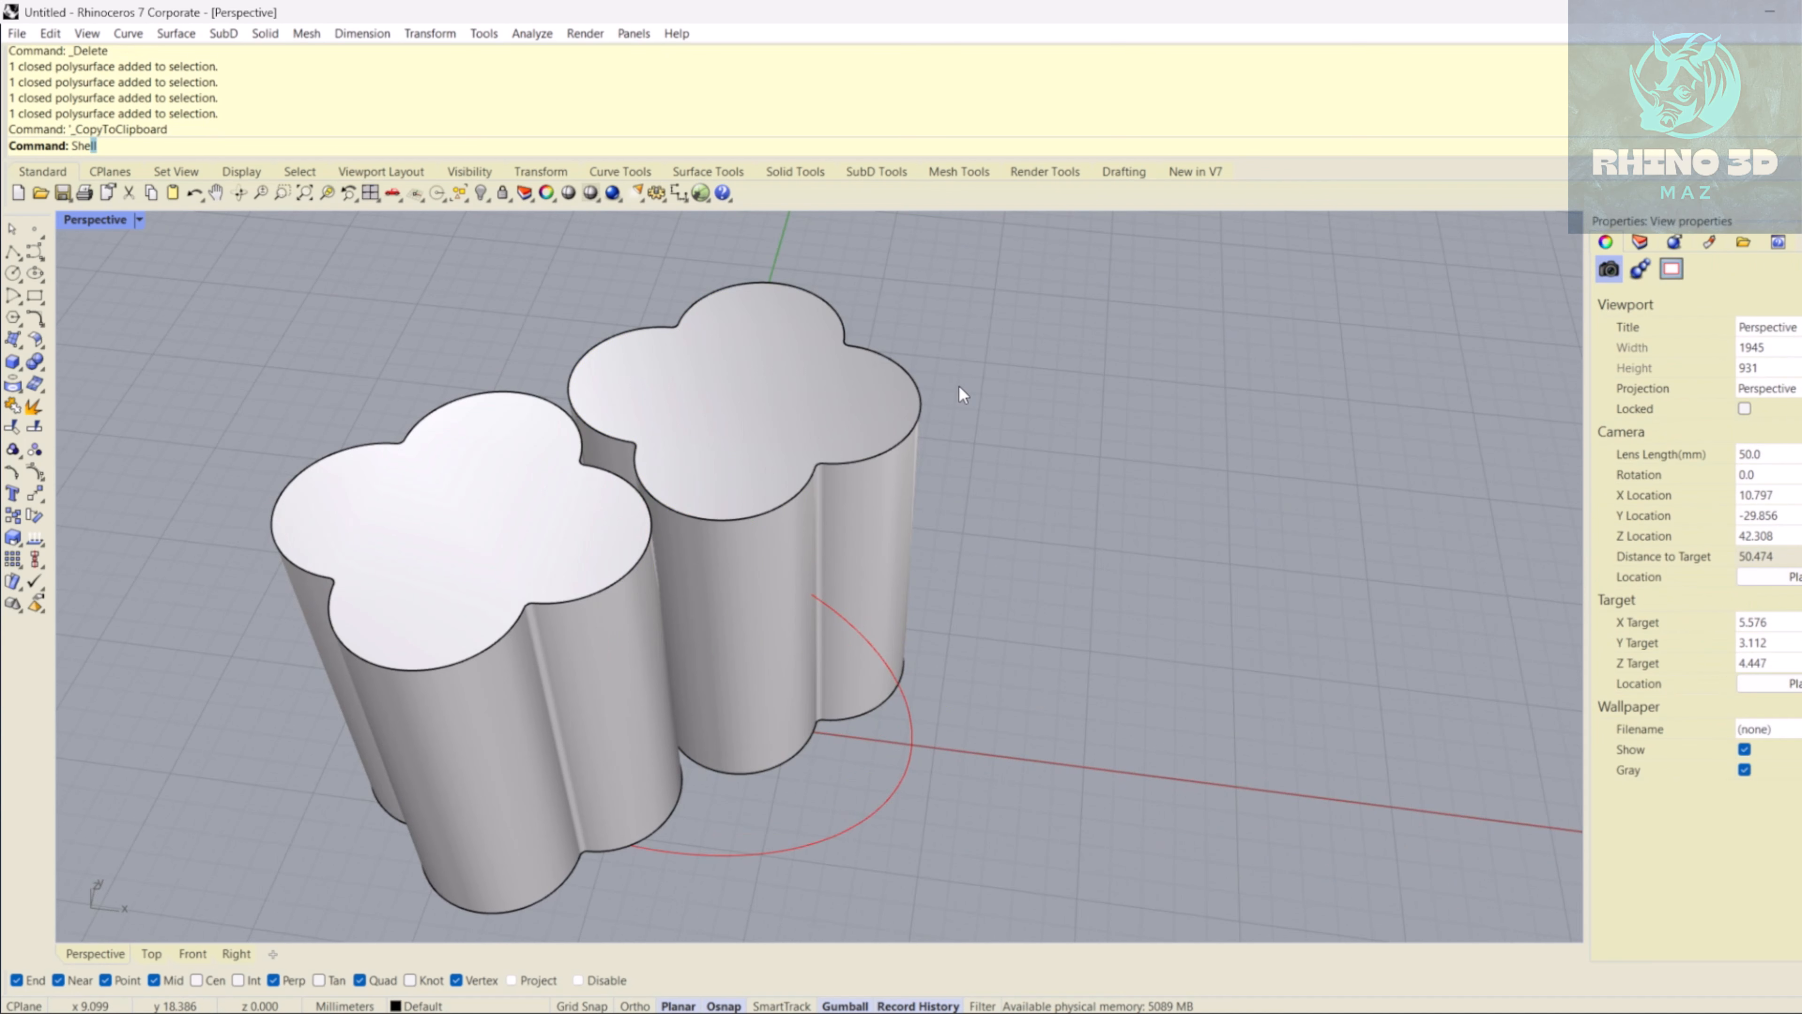
key(Return)
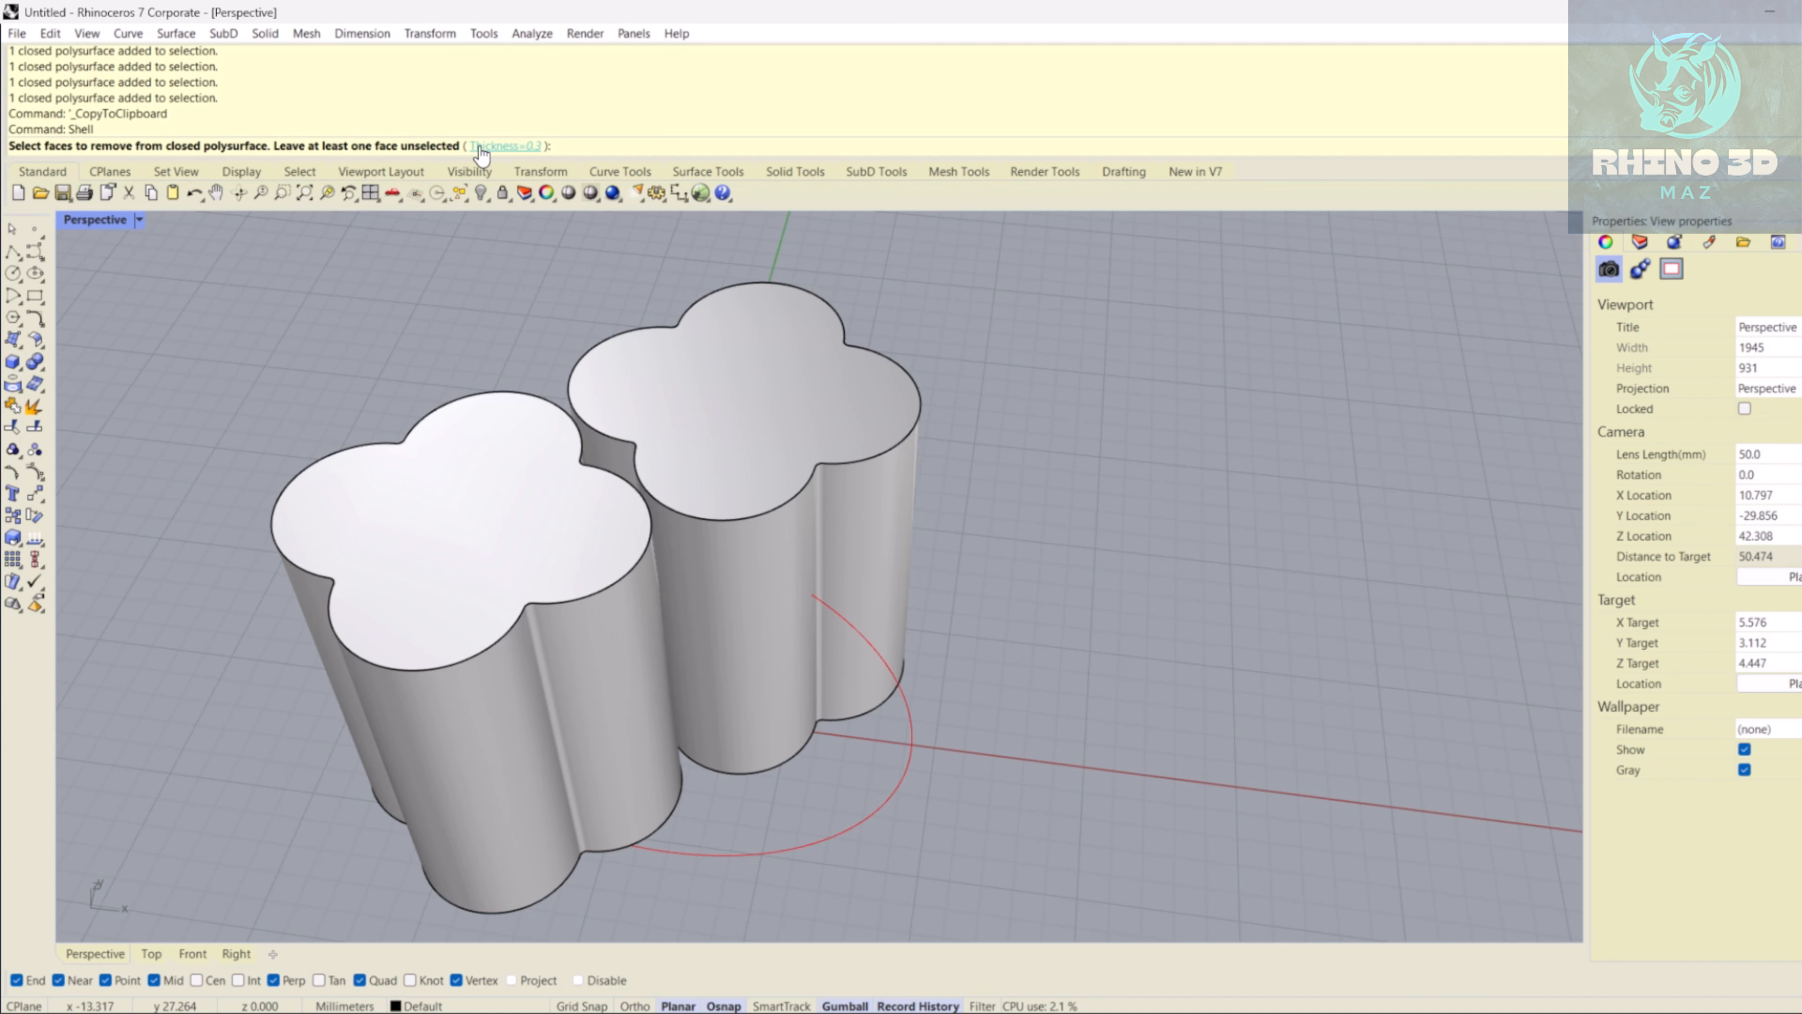
click(826, 477)
click(880, 499)
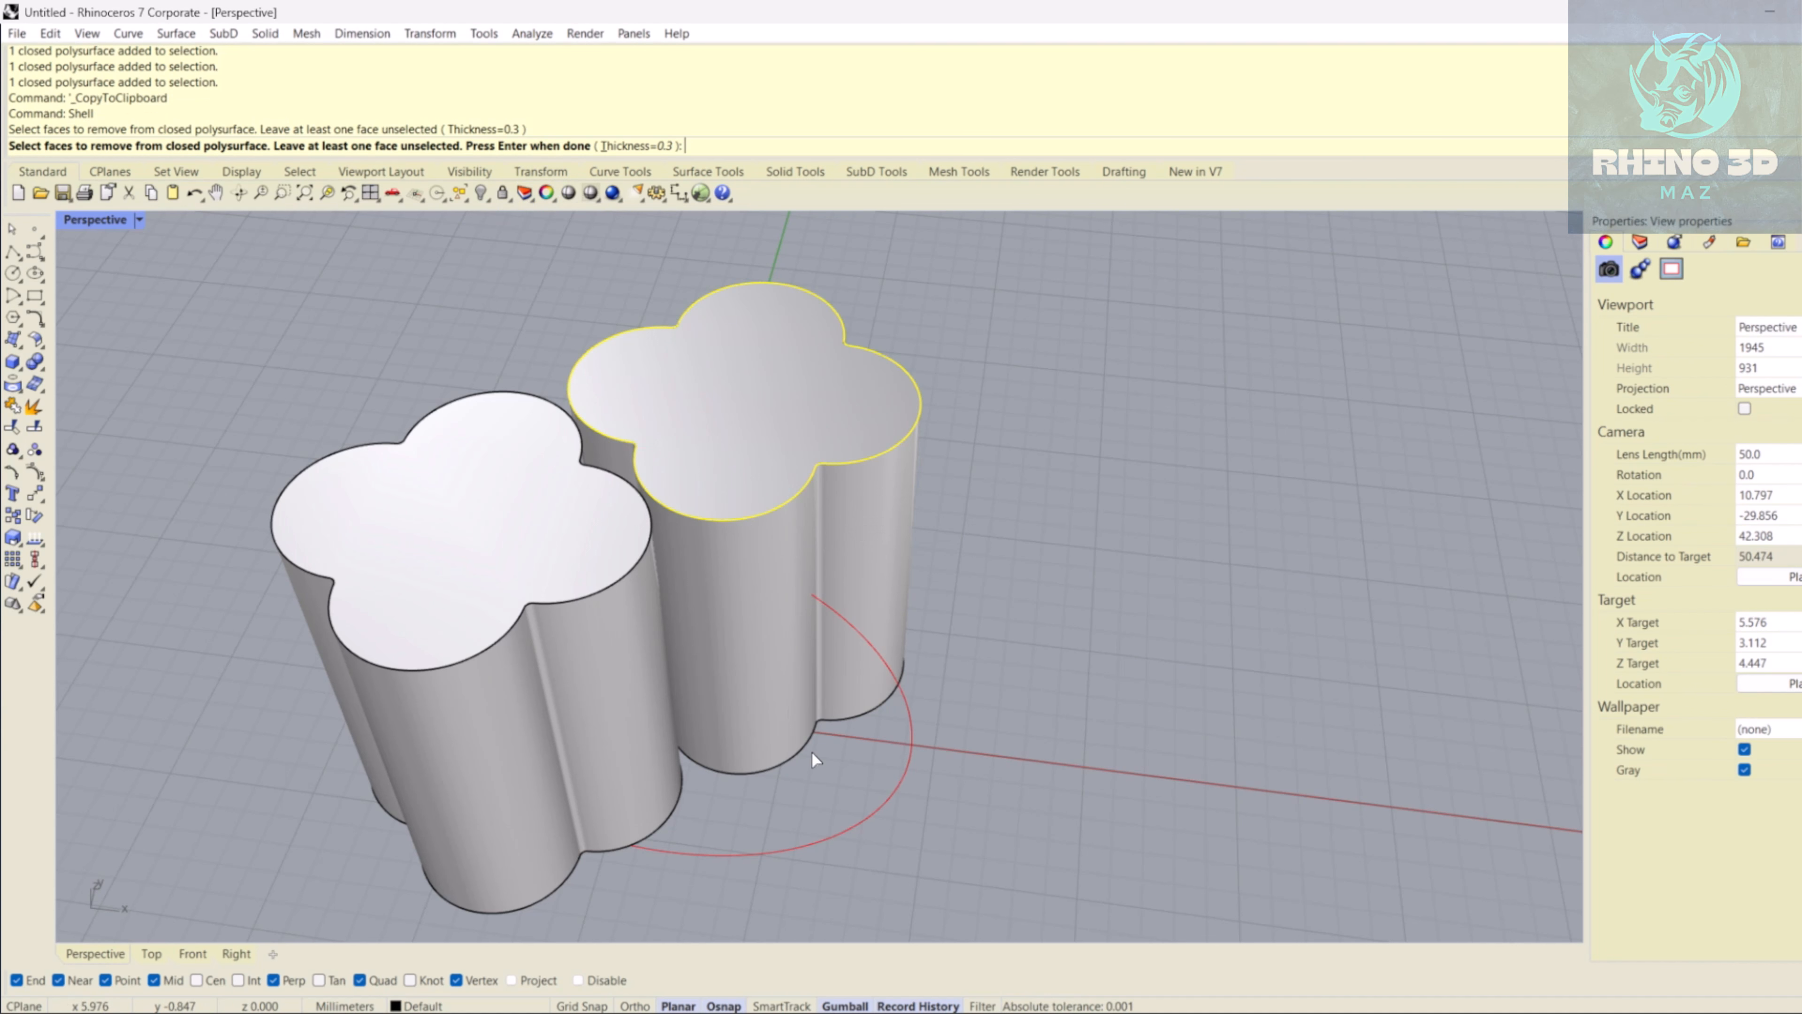
right_drag(811, 751, 886, 539)
click(738, 598)
key(Return)
- Paste the copied clover solid in place inside the shelled original
key(ctrl+v)
click(886, 540)
right_drag(767, 468, 807, 368)
- Shell the pasted clover solid with a thickness of 0.6, removing its top and bottom faces
text(S)
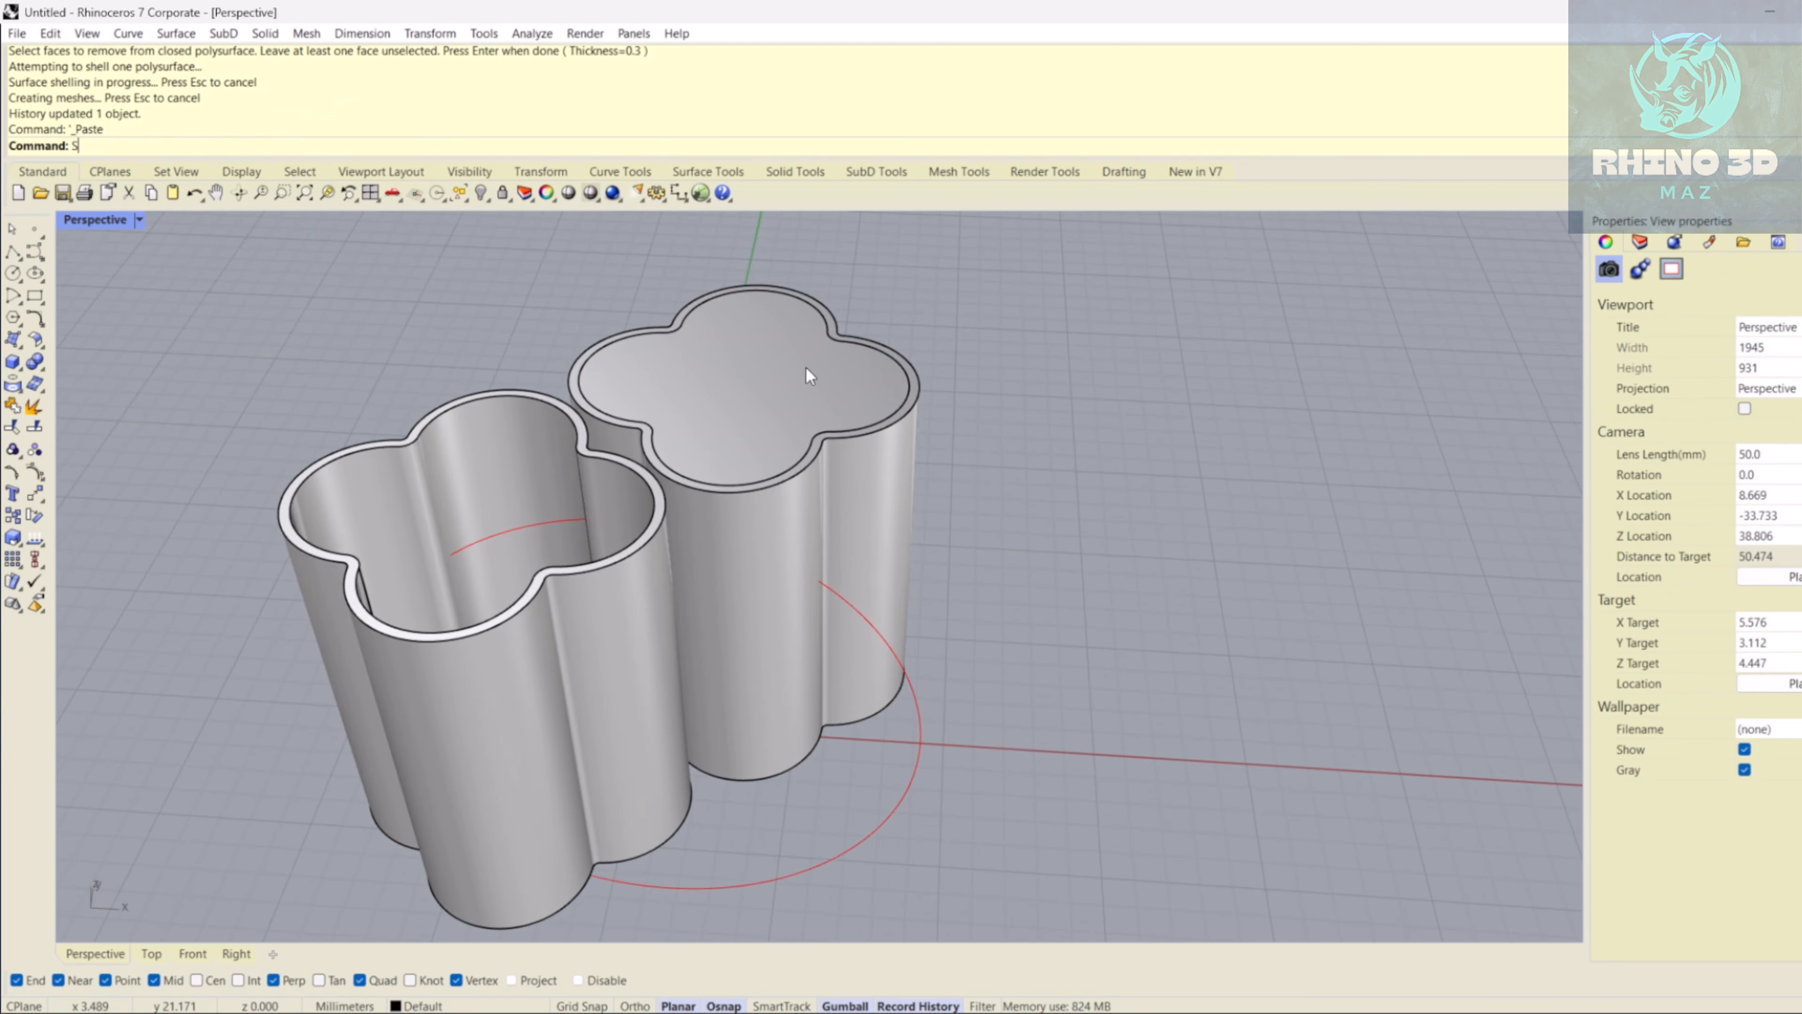
text(hell)
key(Return)
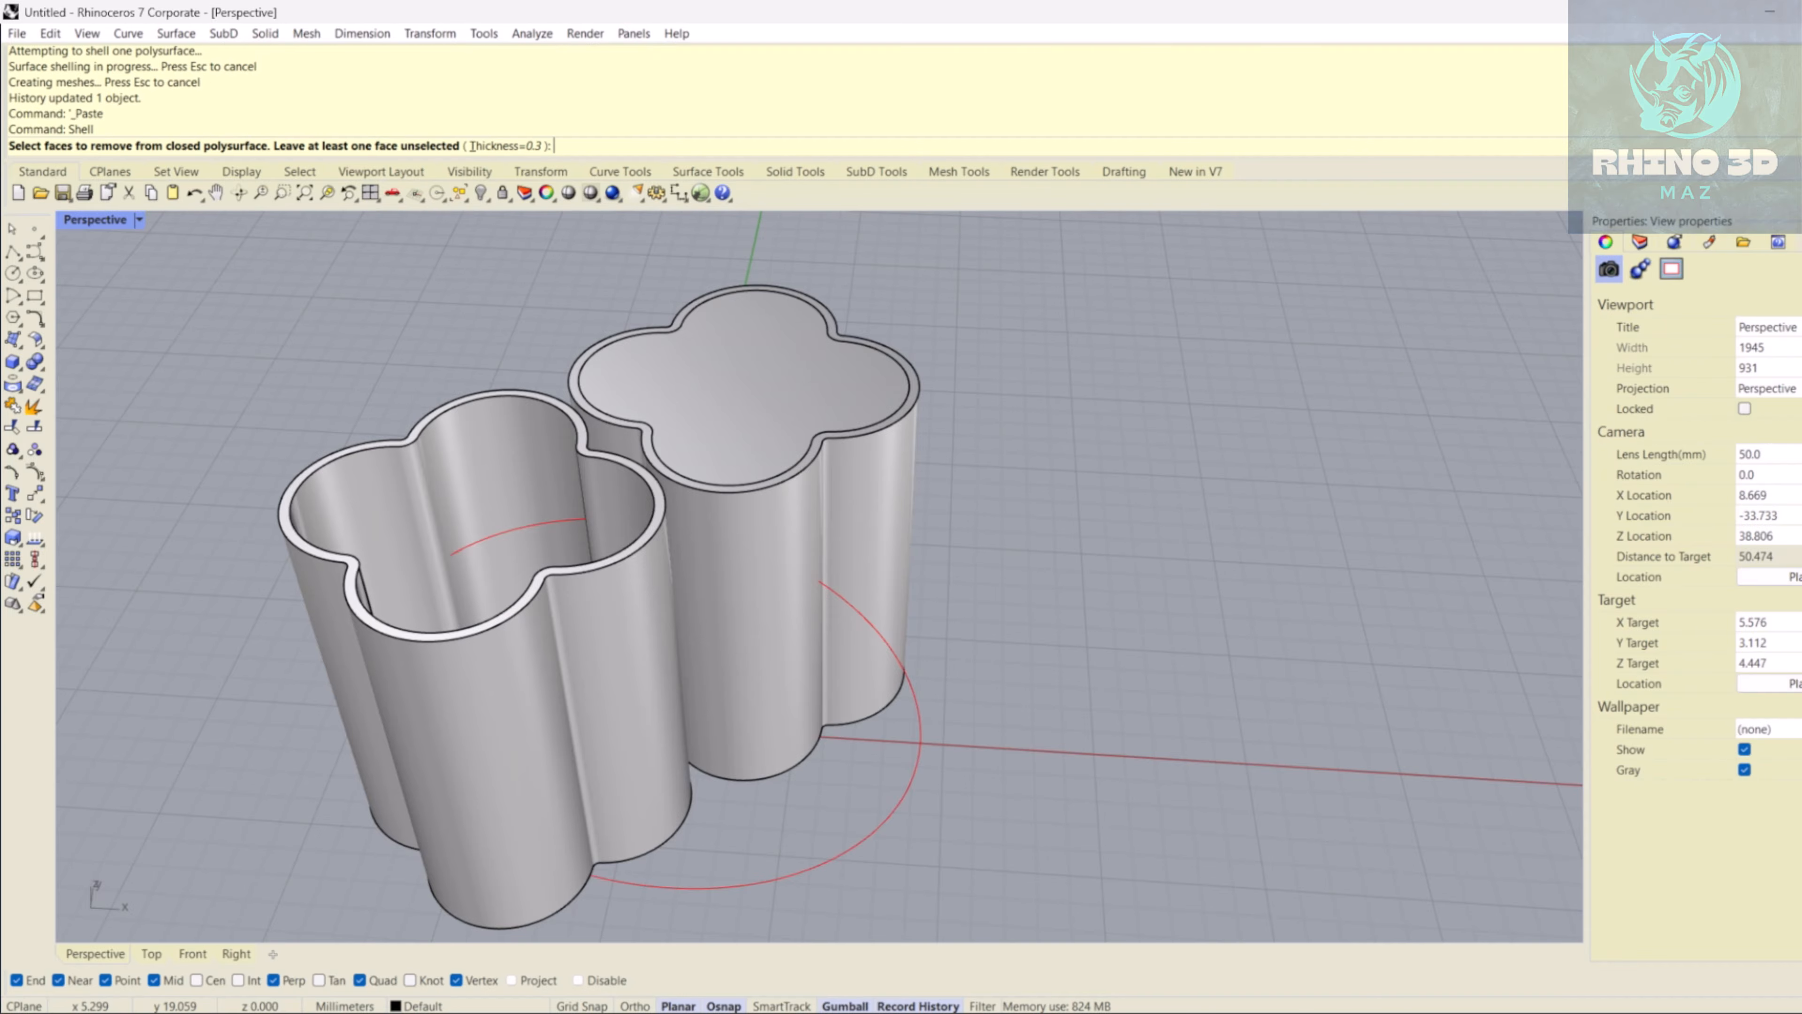
text(.06)
key(BackSpace)
text(6)
key(Return)
click(835, 397)
right_drag(835, 397, 733, 579)
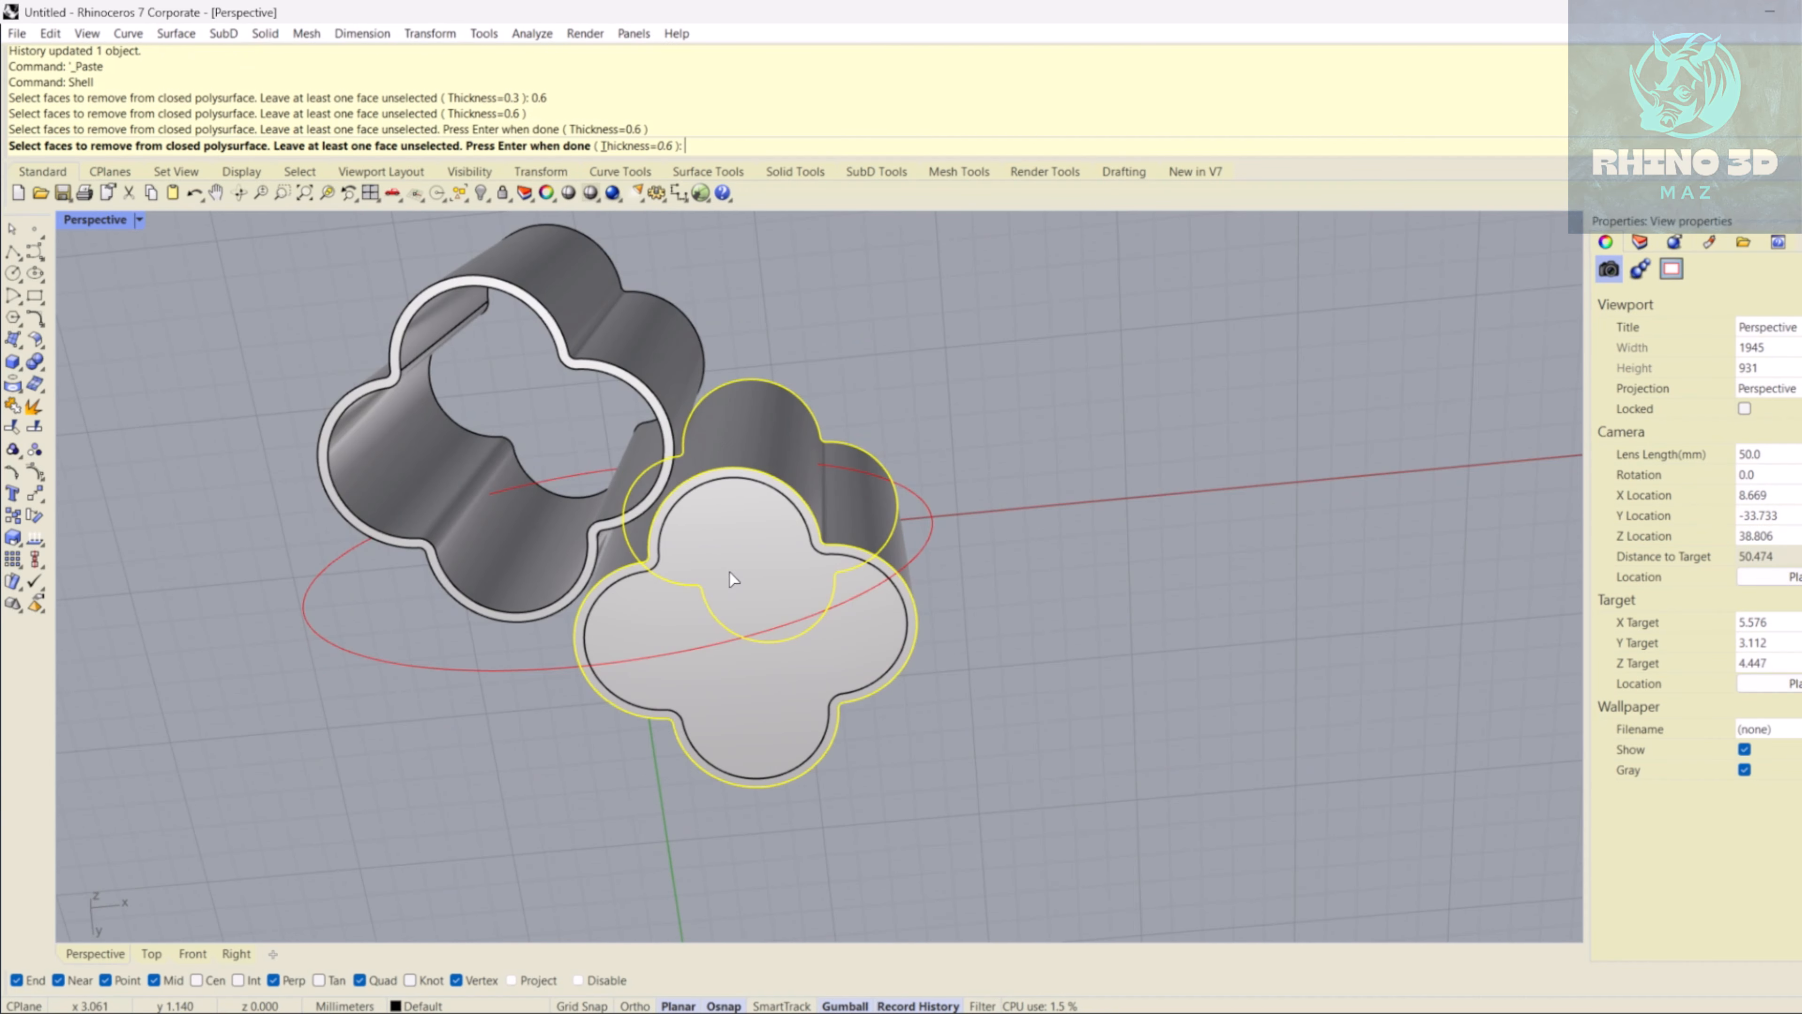
key(Return)
- Inspect the top rims of the nested clover shells up close
right_drag(908, 388, 1054, 672)
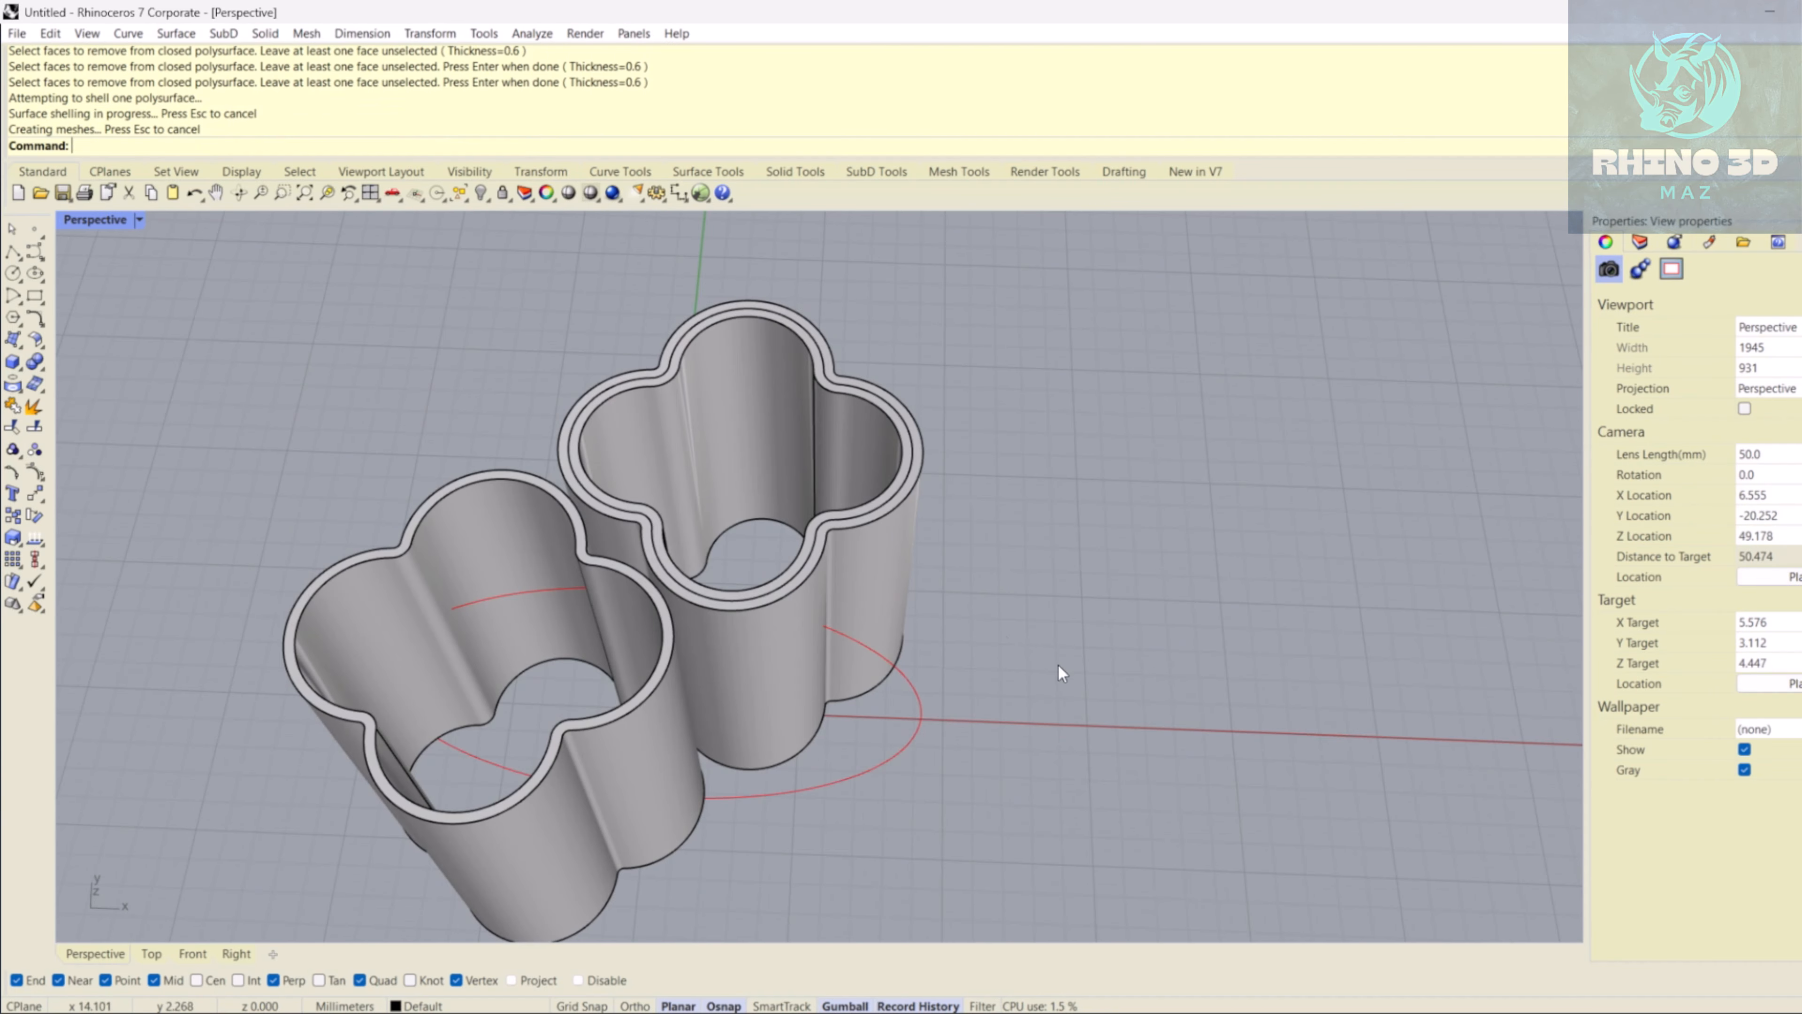
scroll(875, 541, up, 5)
click(886, 553)
click(887, 553)
key(Escape)
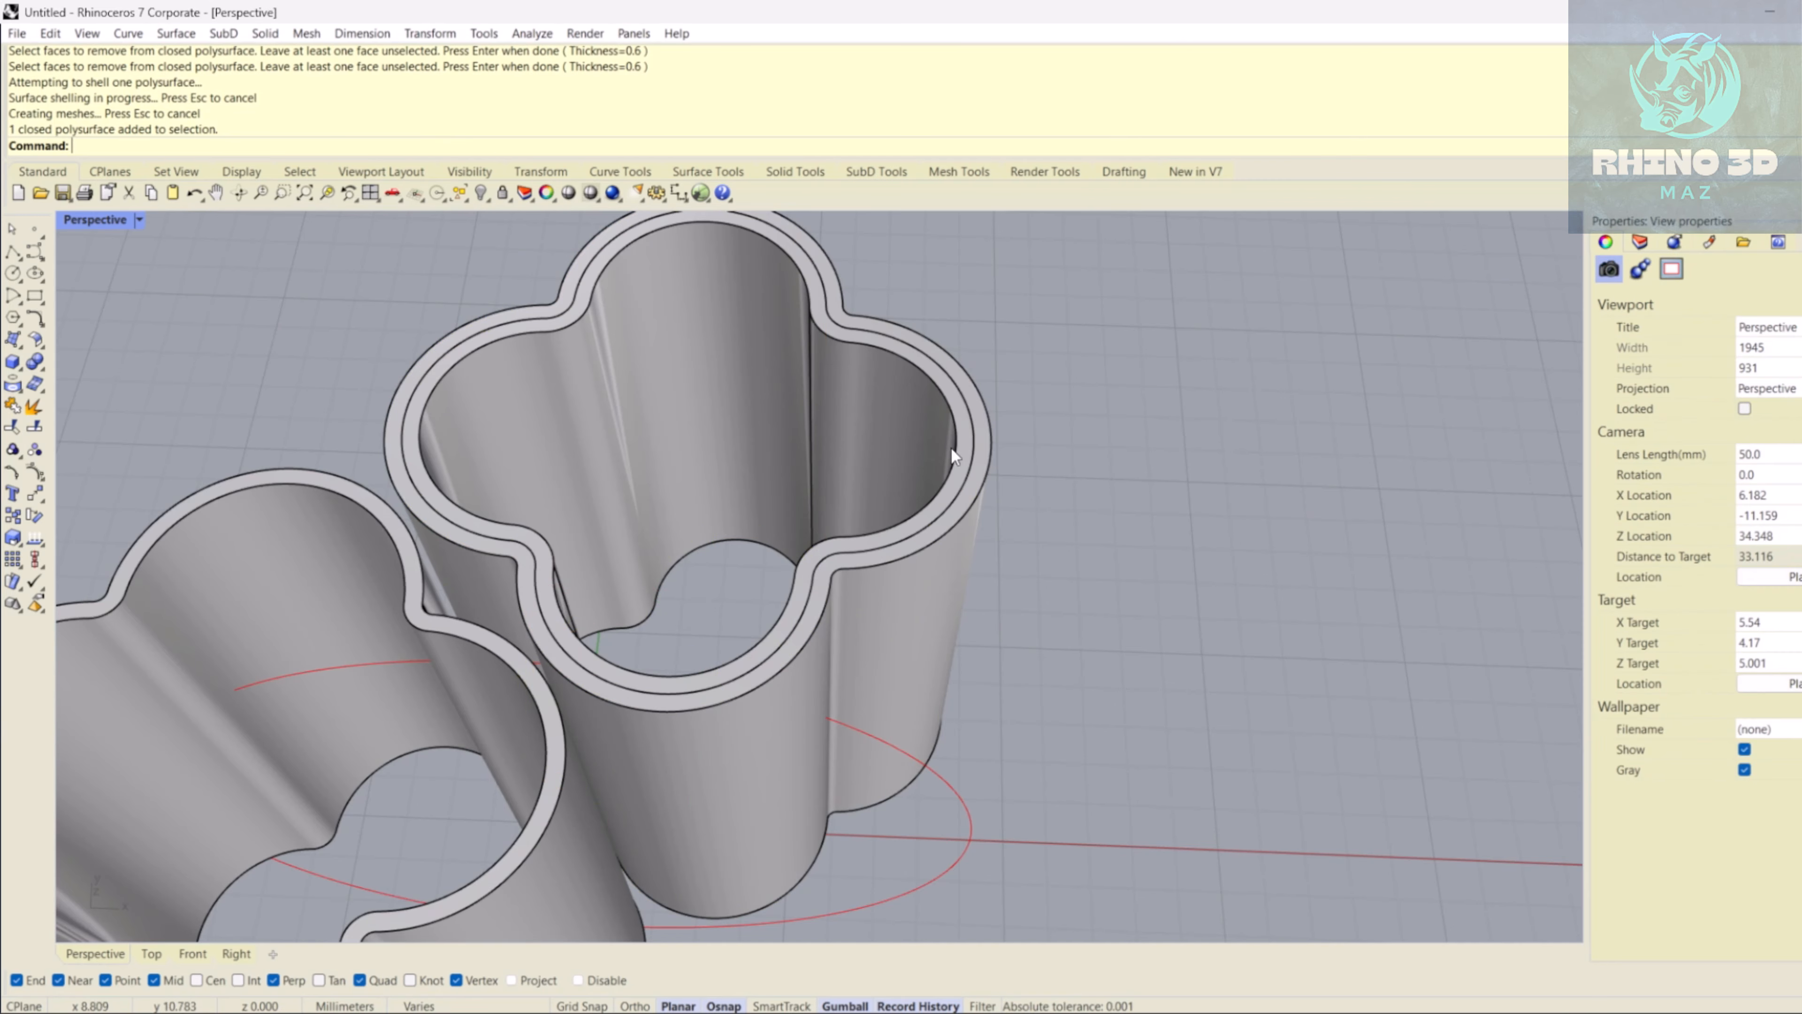
- Put the inner clover shell on a new layer and colour that layer dark red
click(953, 449)
click(1640, 238)
click(1606, 270)
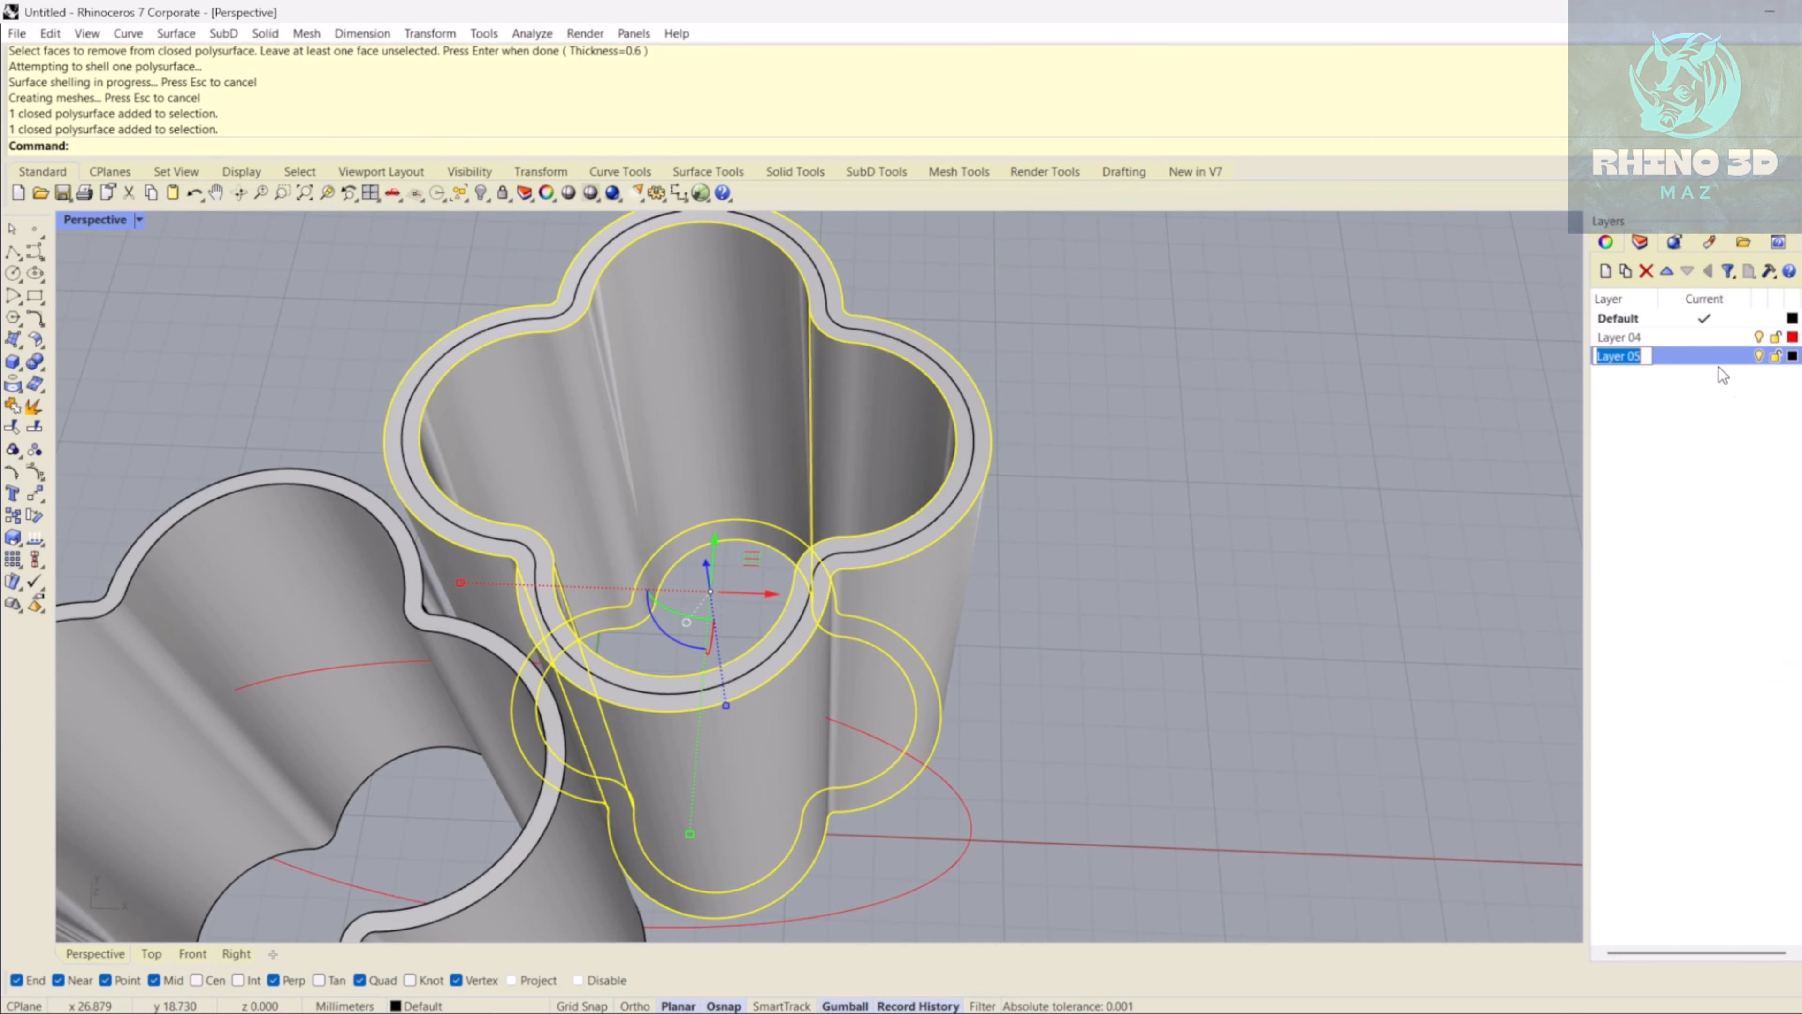
right_click(1719, 357)
click(1793, 670)
click(1792, 356)
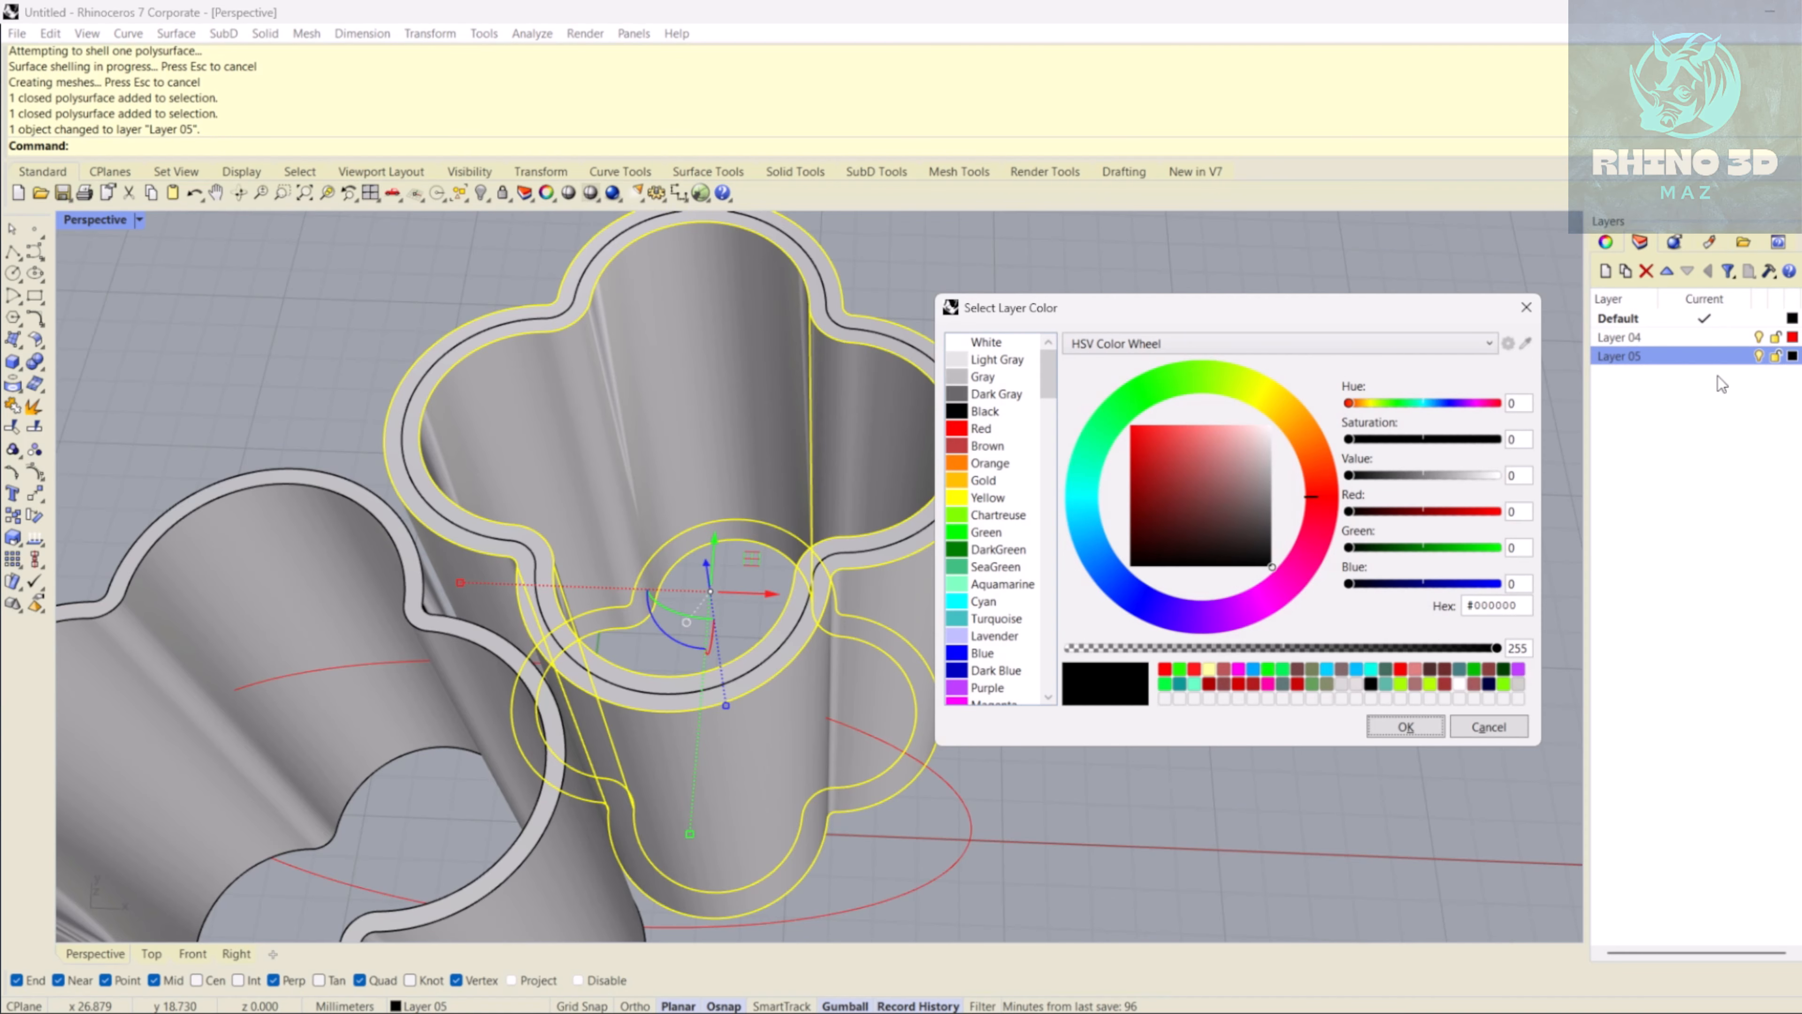
click(1165, 515)
click(1401, 726)
- Rotate a copy of the dark red inner shell 180° about the origin into the opposite clover
right_drag(1215, 744, 898, 406)
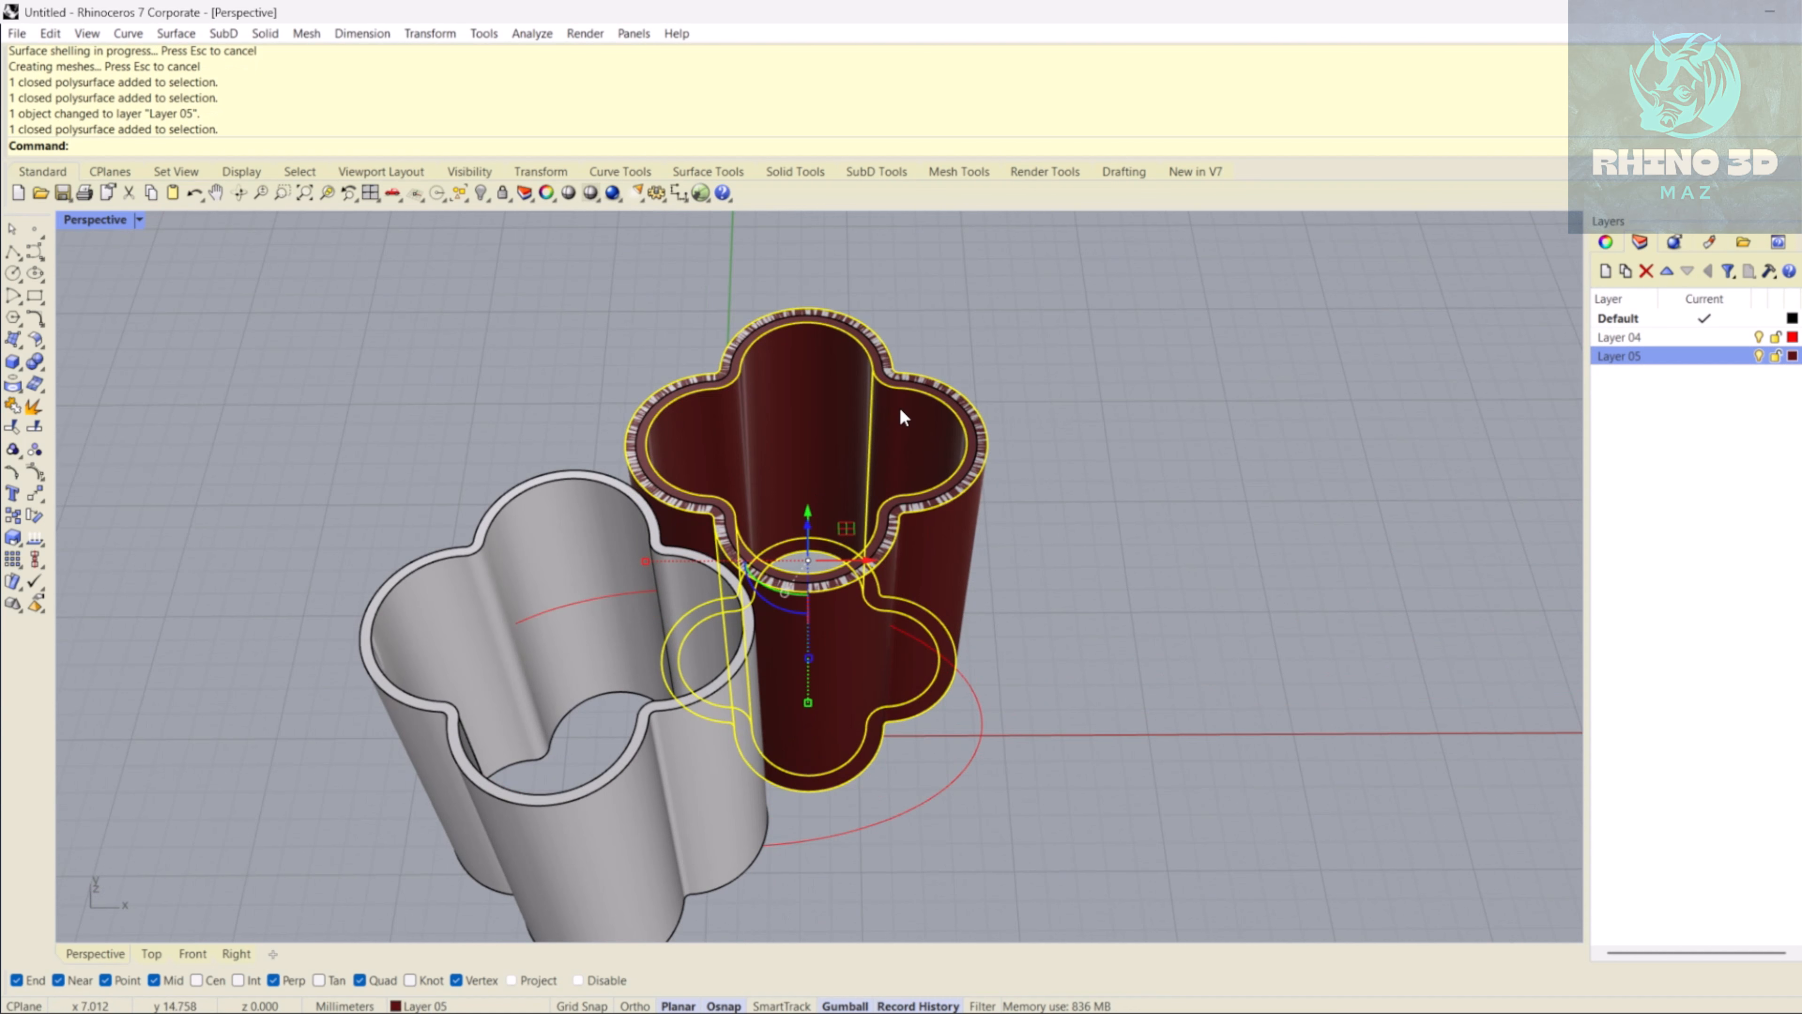
click(891, 467)
click(812, 453)
text(Rotate)
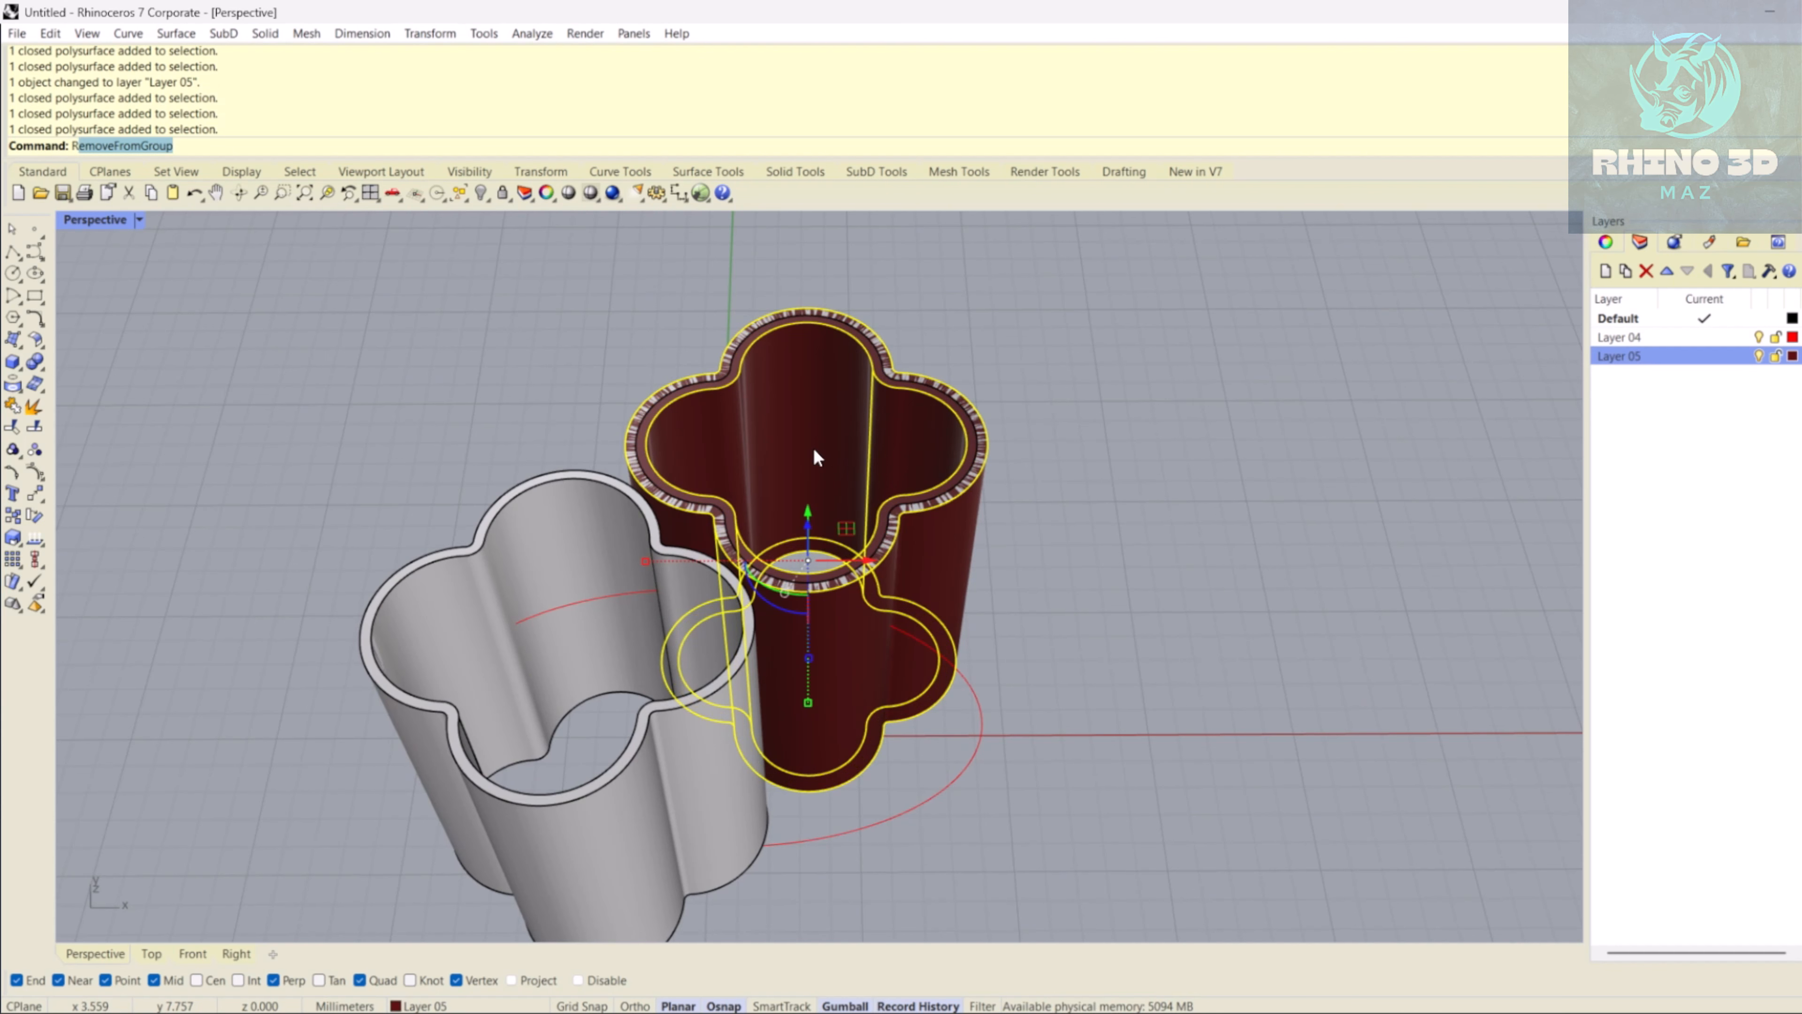
key(Return)
text(0)
key(Return)
scroll(814, 463, down, 5)
right_drag(814, 462, 737, 522)
shift+click(1151, 622)
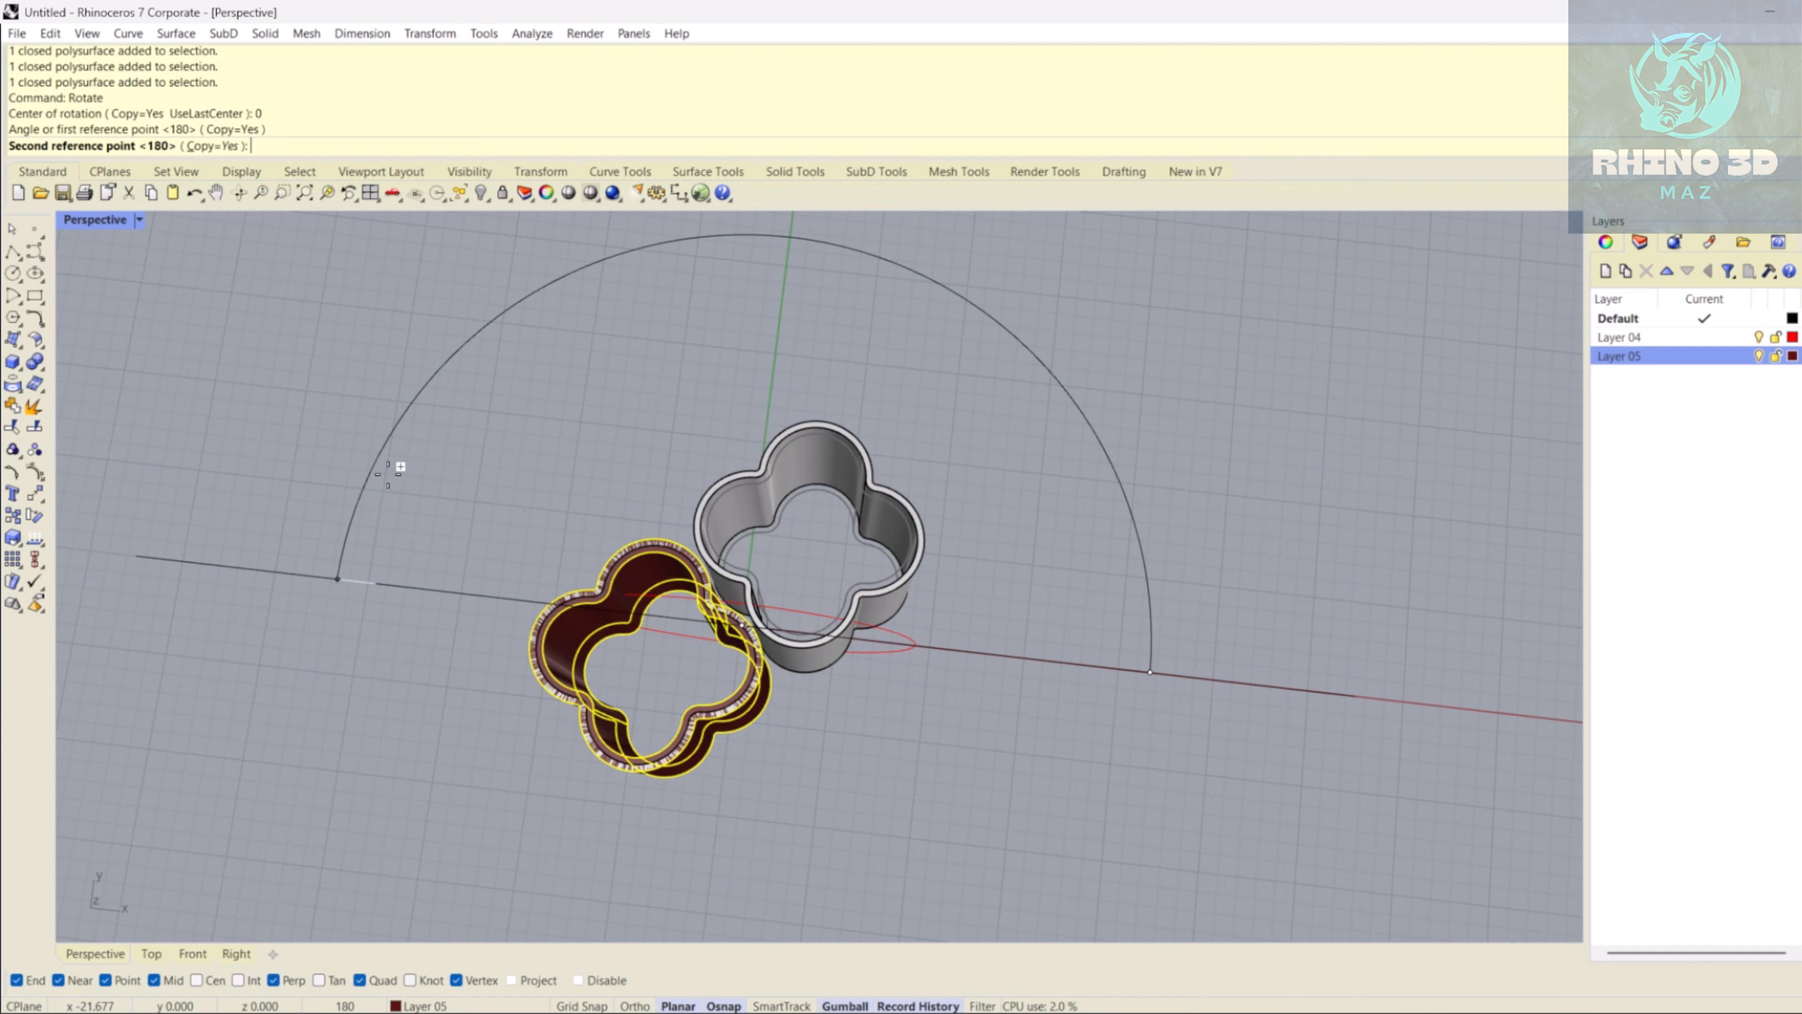
shift+click(380, 480)
key(Return)
- Group the two nested shells of the original clover
click(517, 551)
right_drag(517, 551, 719, 534)
scroll(720, 534, up, 5)
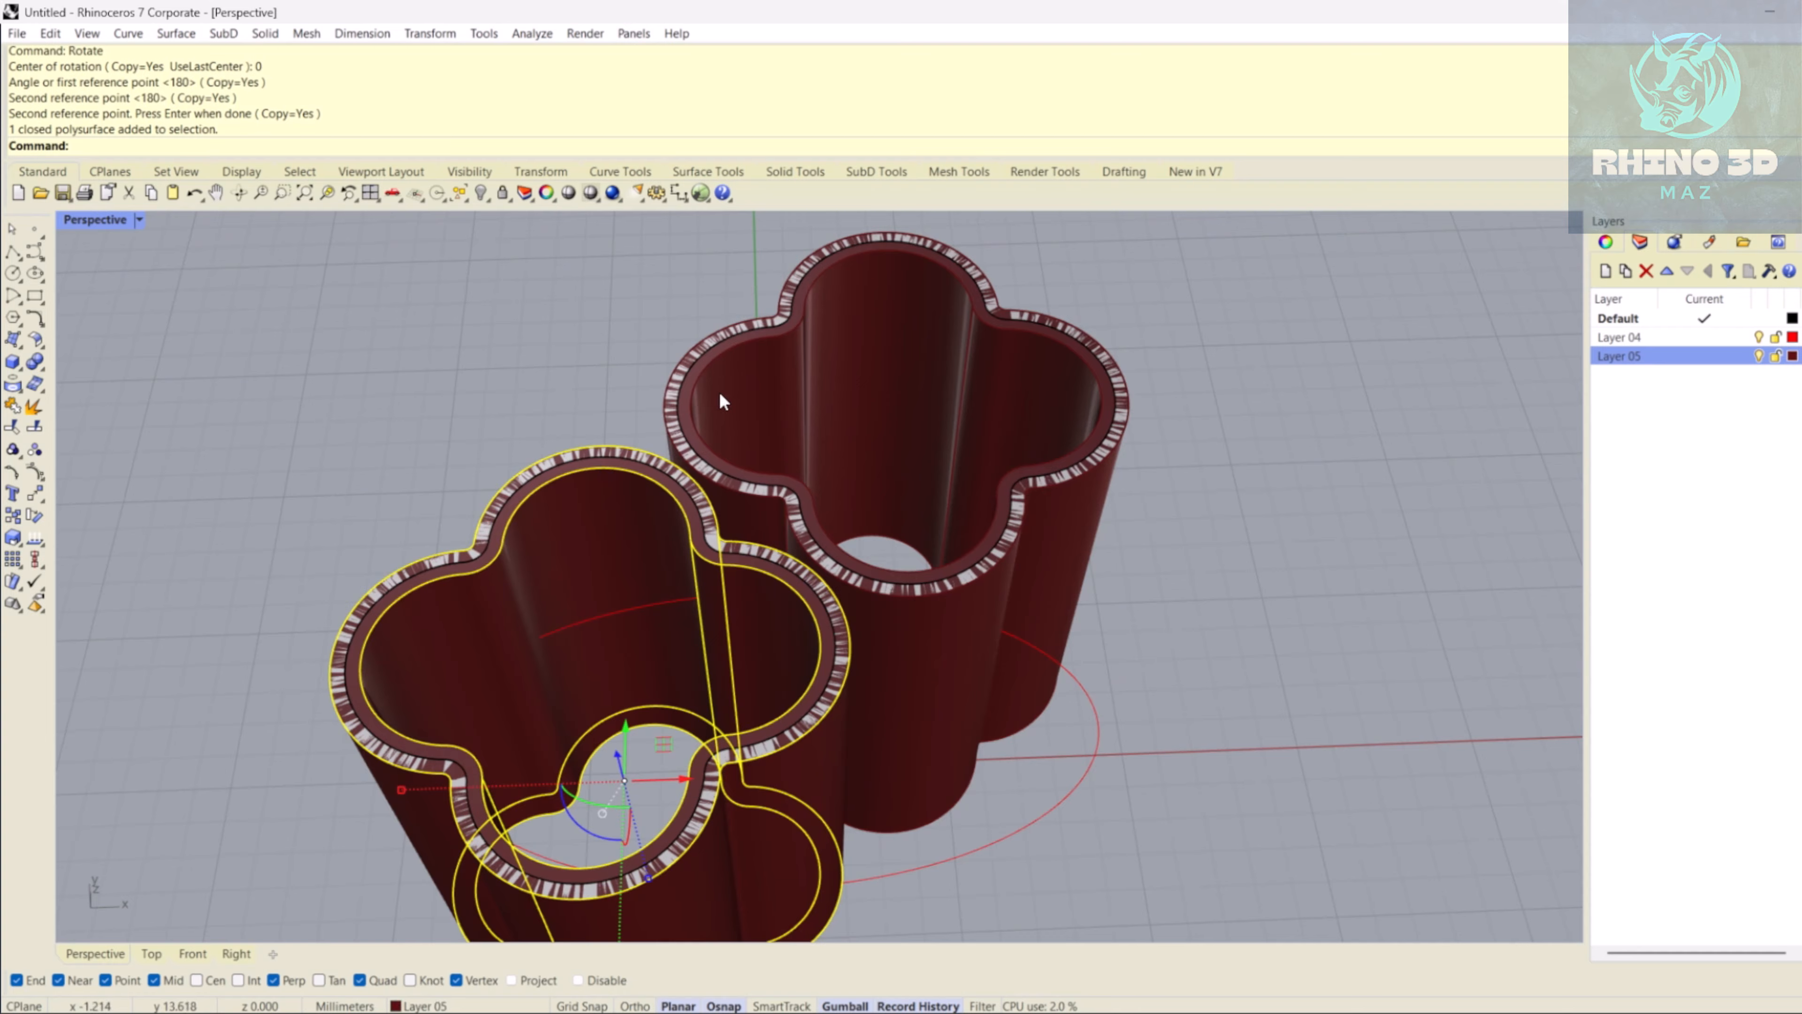
click(759, 285)
drag(760, 285, 700, 356)
key(ctrl+g)
click(1270, 348)
right_drag(1270, 348, 1194, 313)
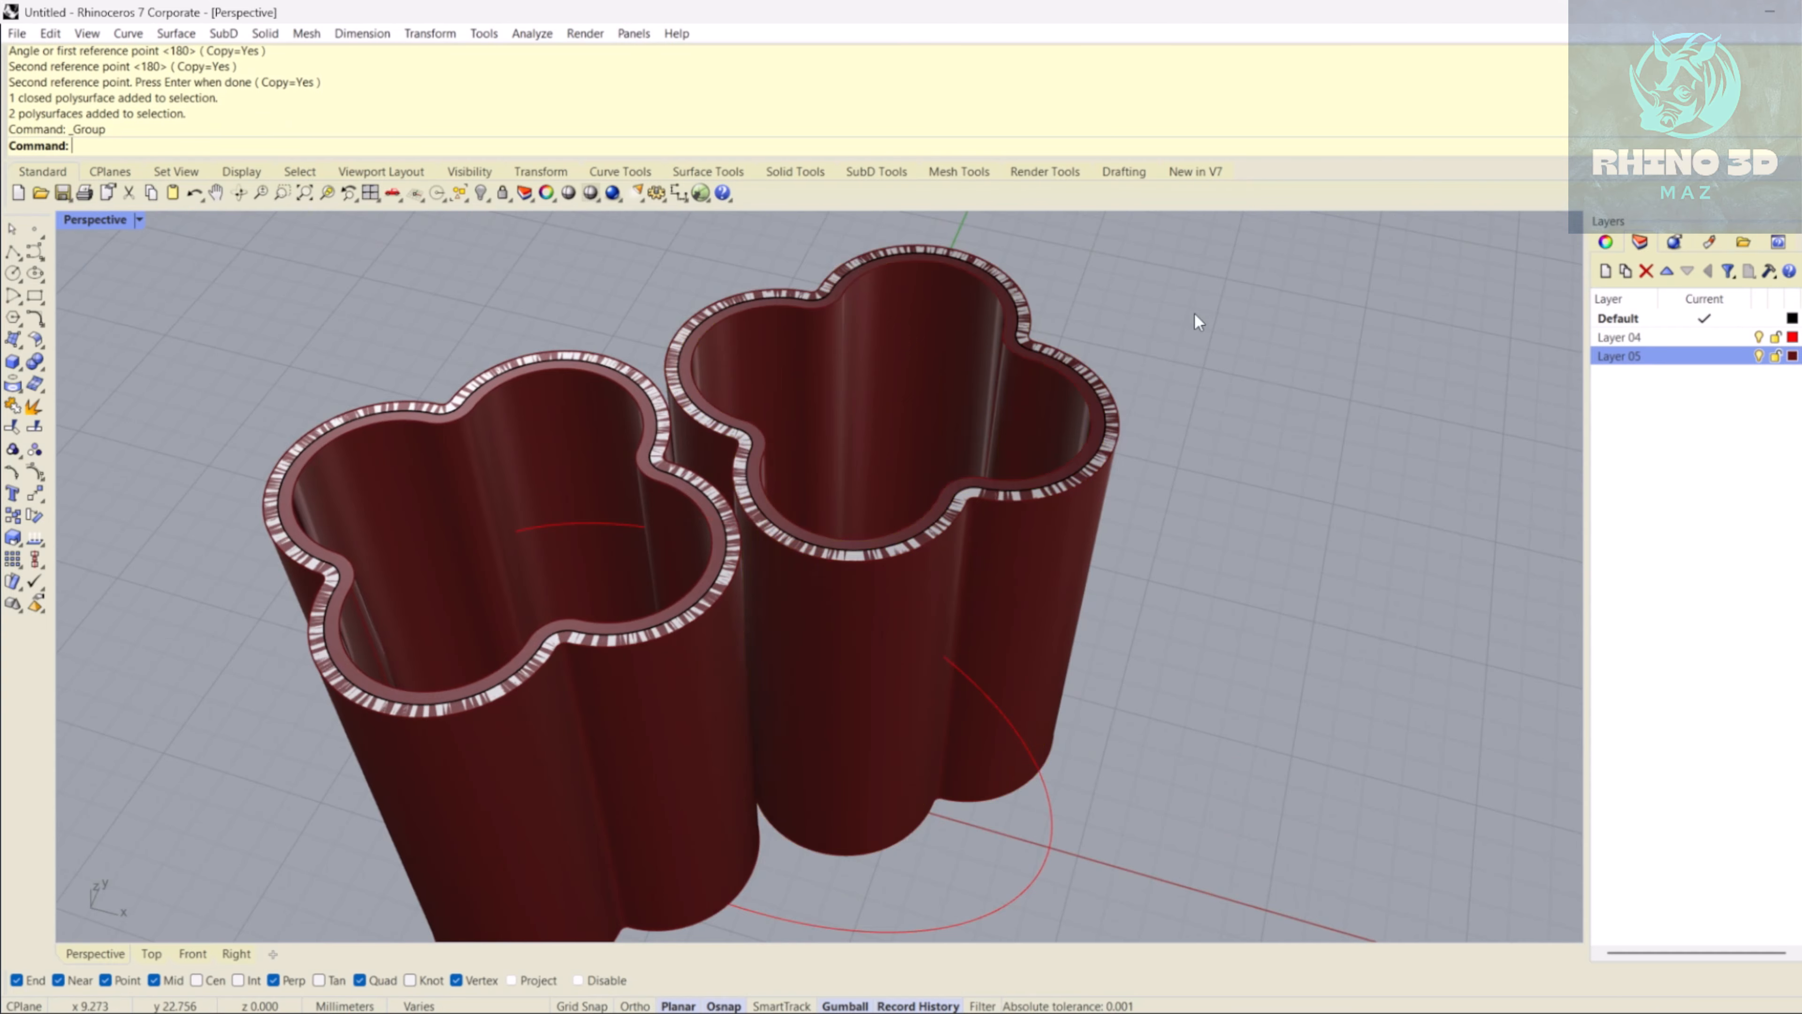
- Try moving the grouped clover to test its linked copy, and undo the move
click(1027, 354)
key(ctrl+h)
key(ctrl+z)
drag(912, 382, 816, 361)
key(ctrl+z)
key(ctrl+z)
- Cage-edit the original clover using its bounding box in World coordinates, with 4 points and degree 3 per axis, over the Global region
scroll(852, 398, down, 5)
right_drag(853, 397, 239, 389)
key(Return)
click(157, 147)
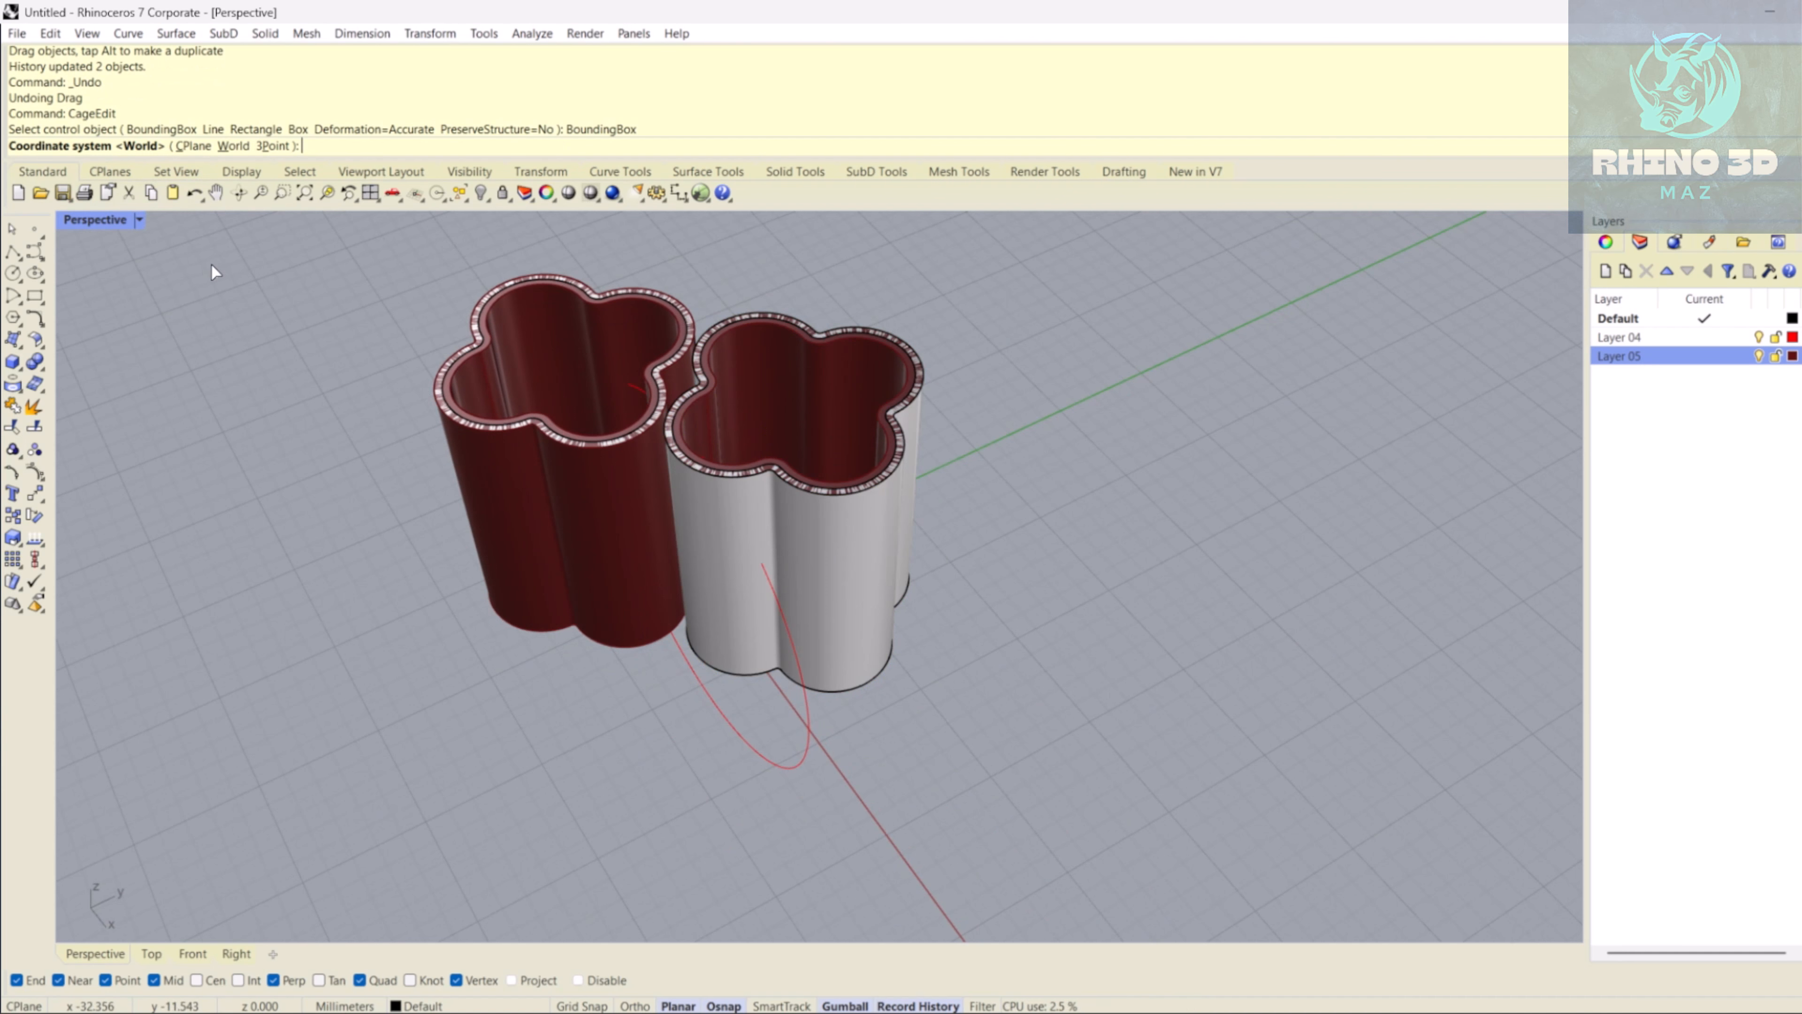
click(245, 151)
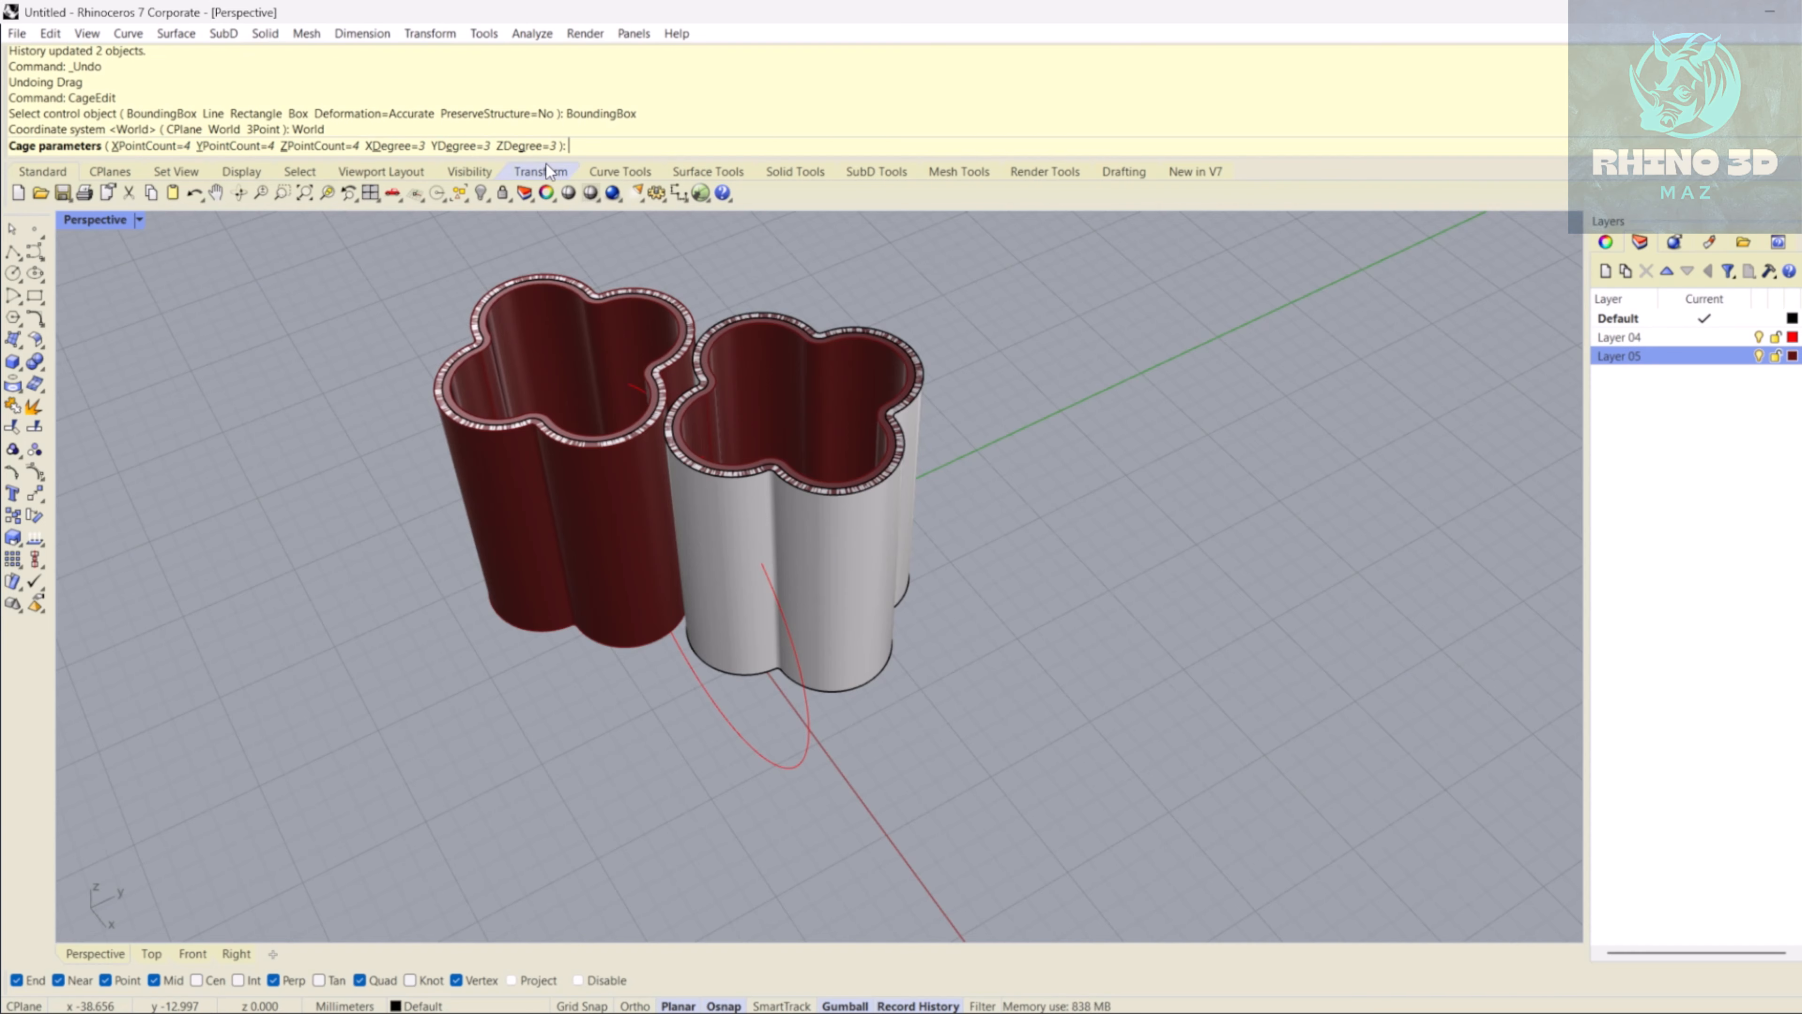
right_drag(503, 238, 630, 529)
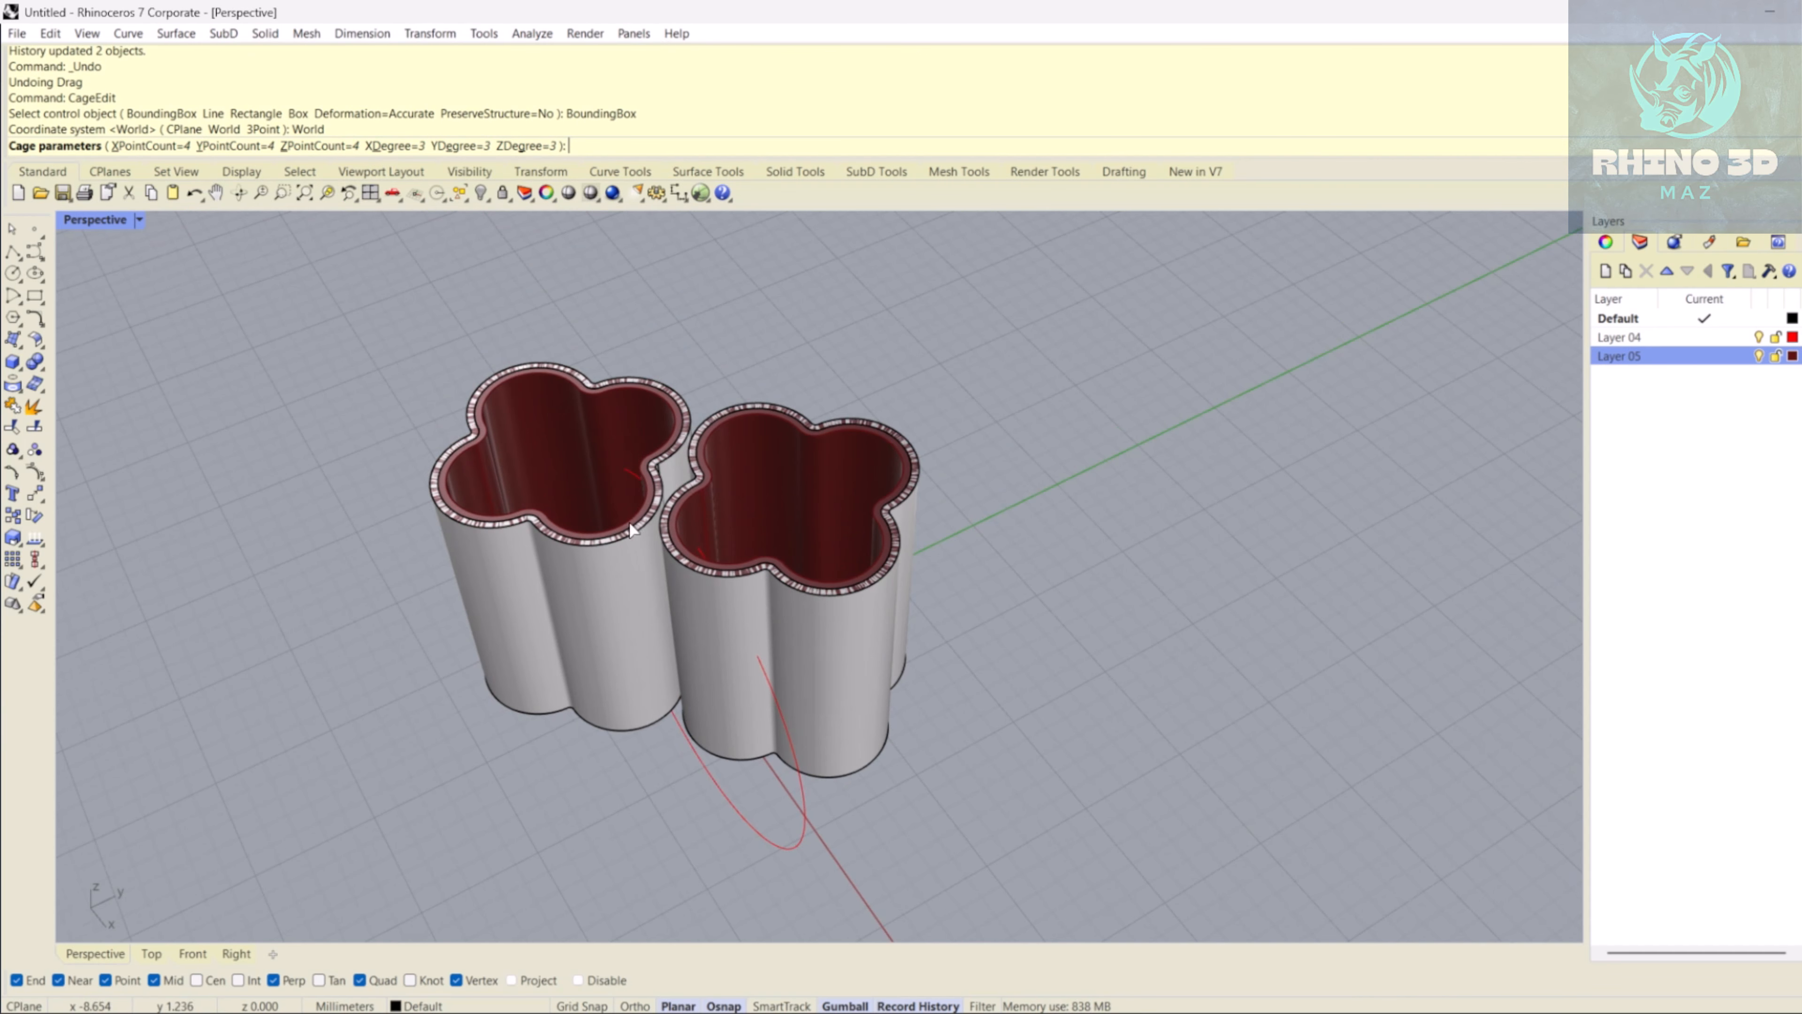
key(Return)
key(Return)
right_drag(717, 625, 738, 370)
- Draw a horizontal line outward along the X axis from the ring circle's side quadrant
click(193, 953)
right_drag(823, 581, 730, 433)
scroll(912, 787, up, 6)
text(polyline)
key(Return)
click(787, 700)
click(955, 710)
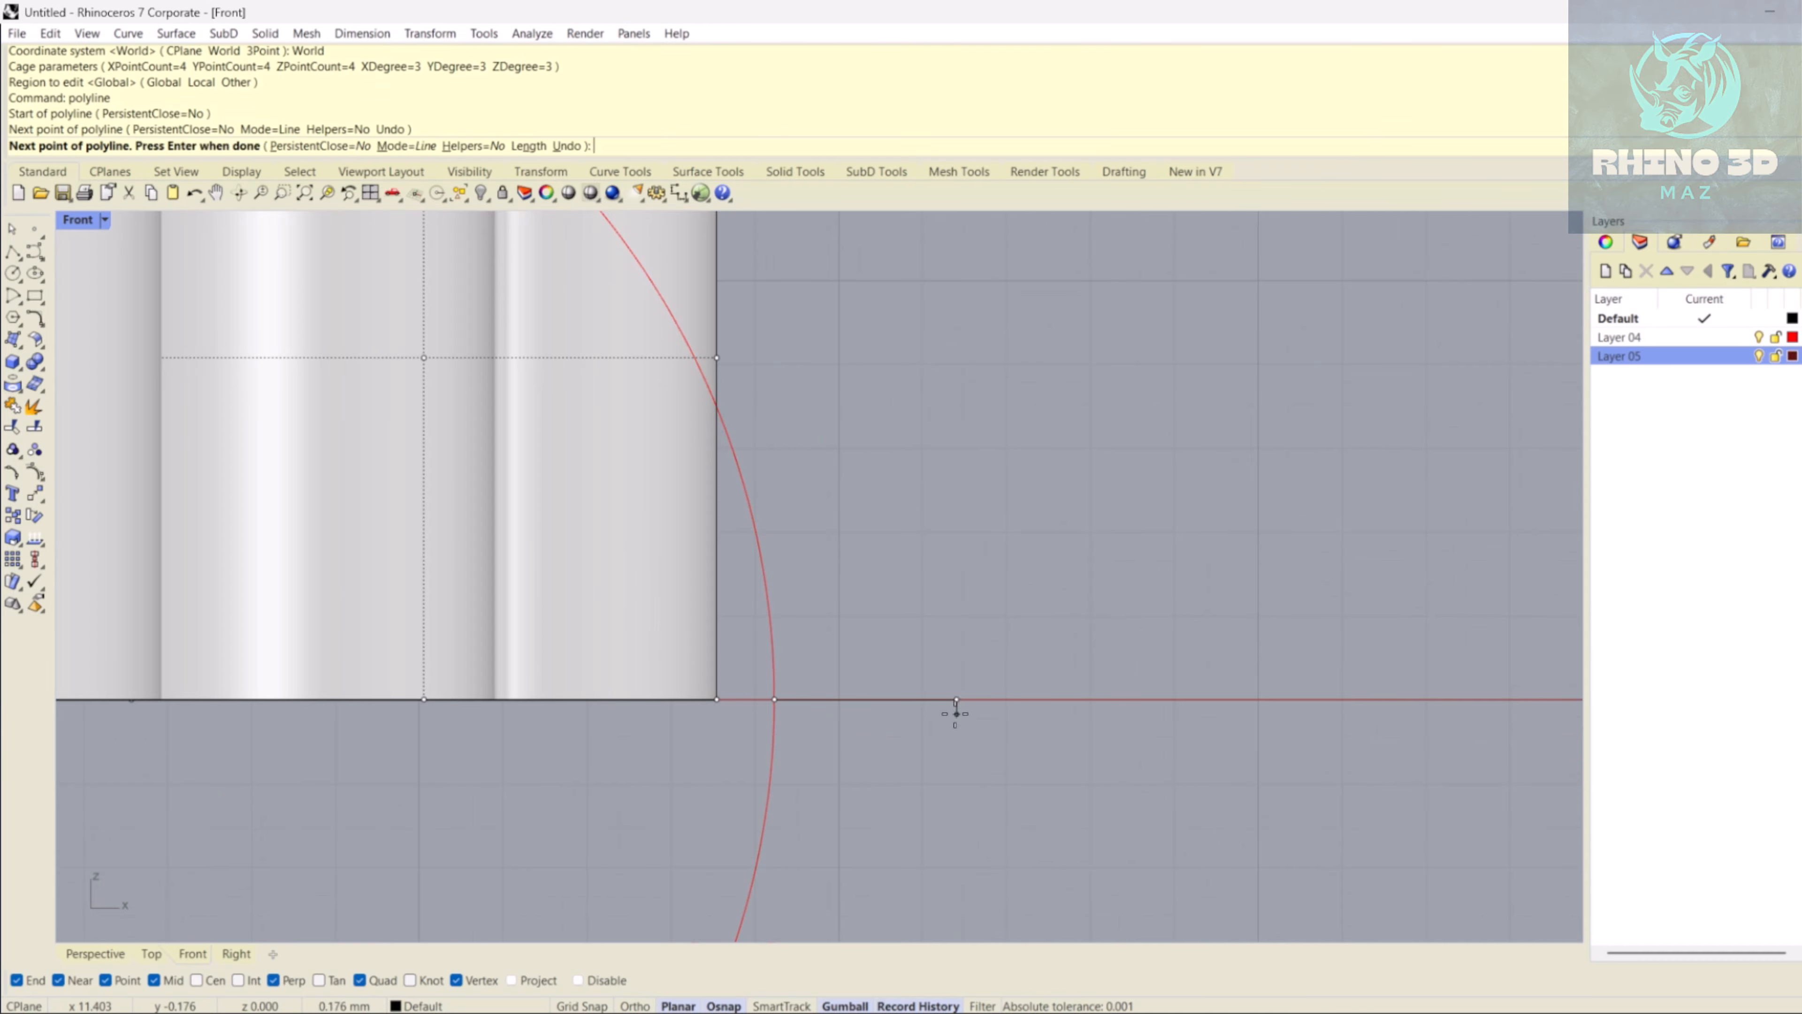
key(Return)
- Put the horizontal line on a new layer and colour that layer green
click(1606, 270)
right_click(1654, 375)
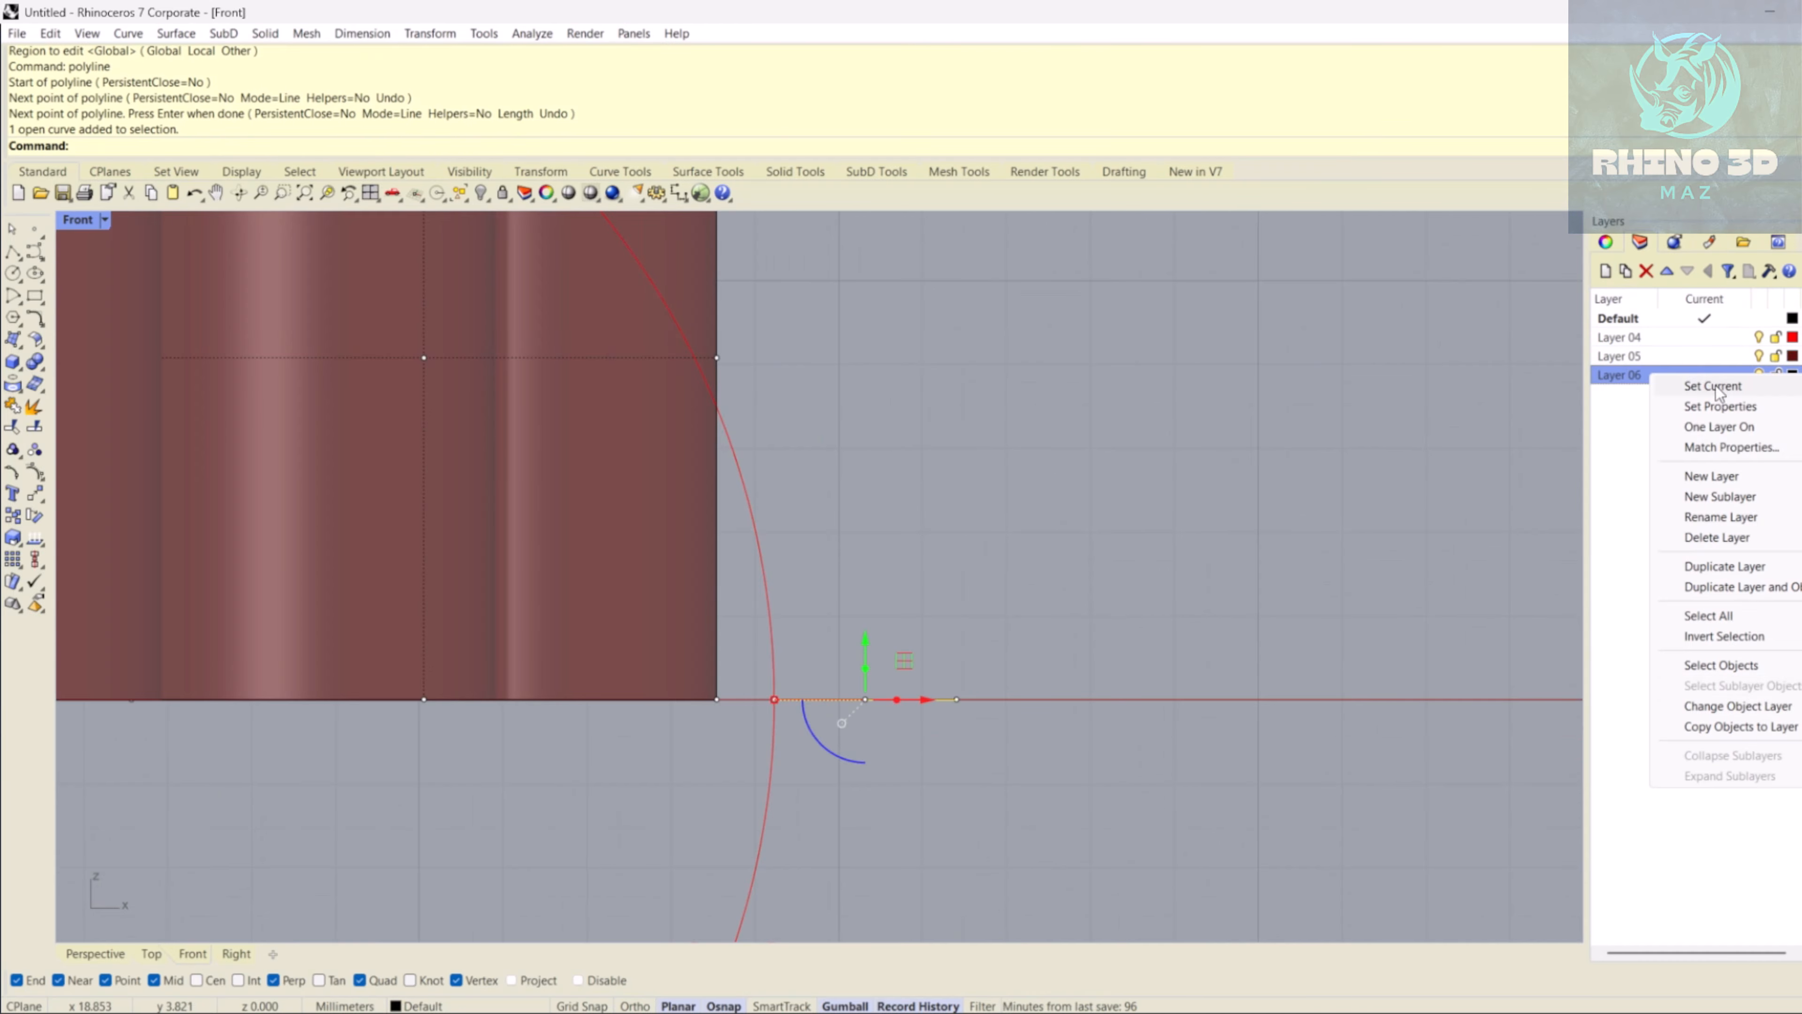
click(1791, 705)
click(1792, 375)
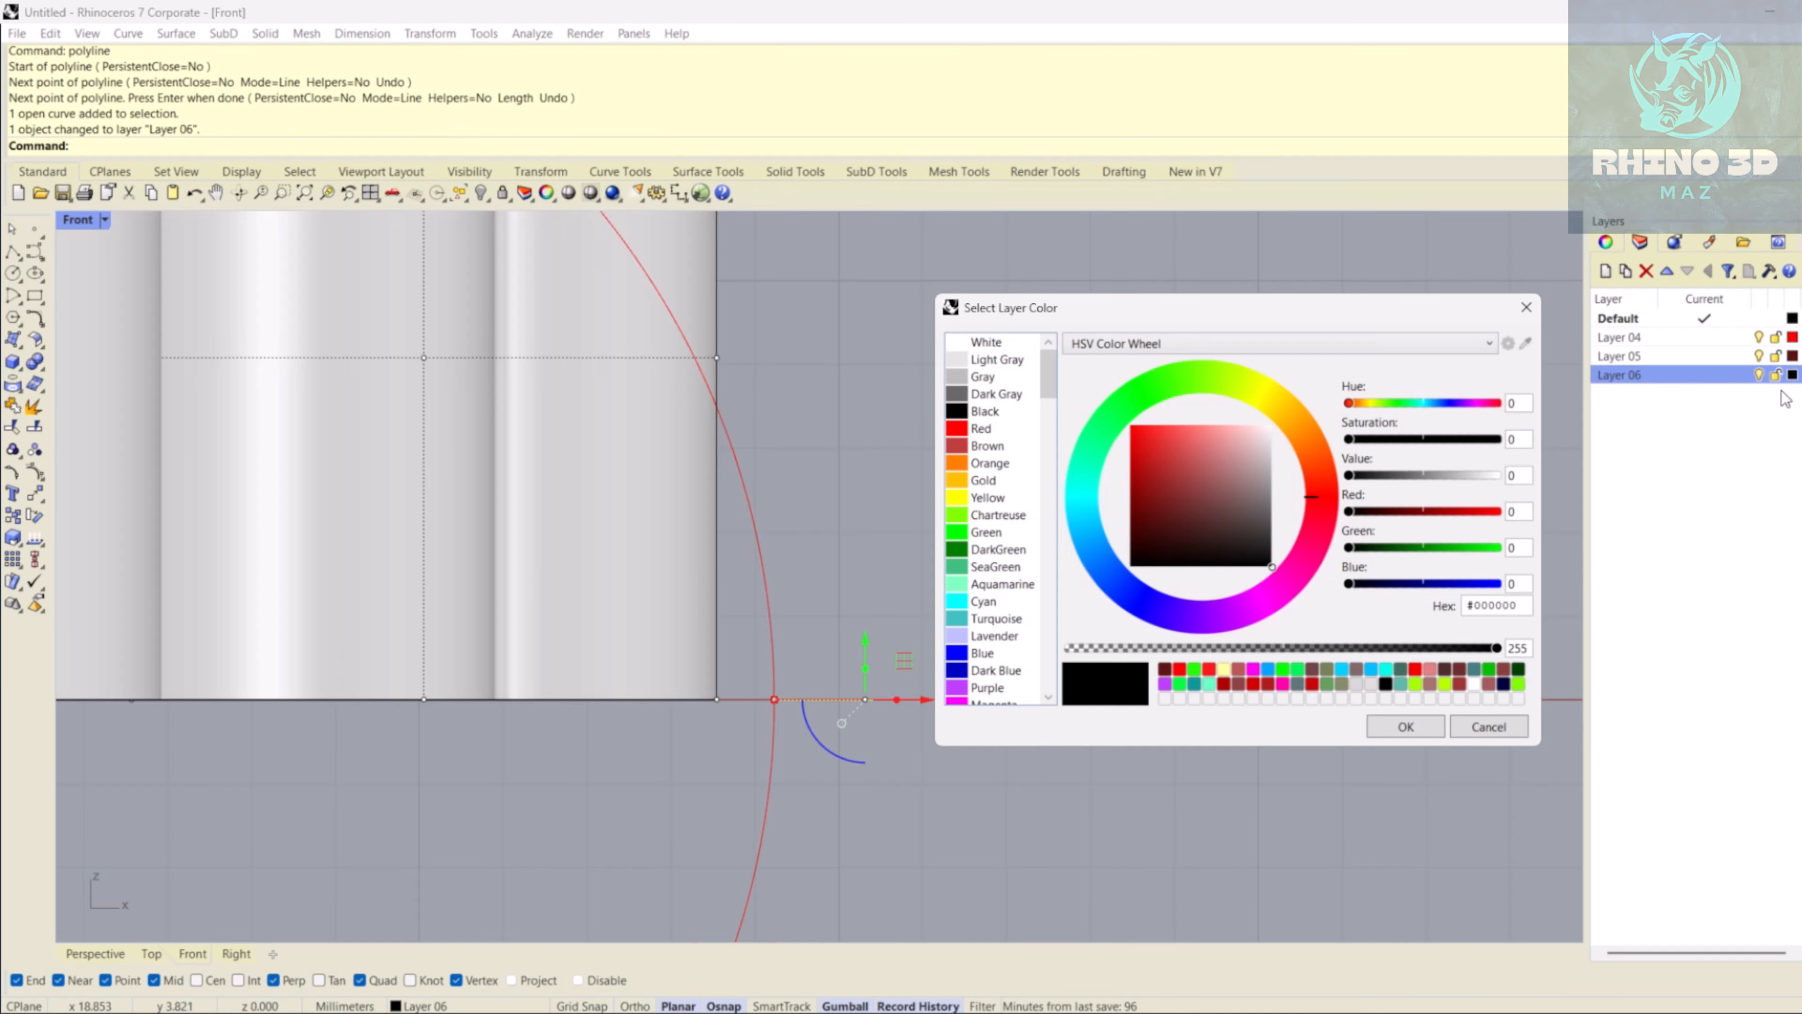
click(1130, 391)
click(1405, 726)
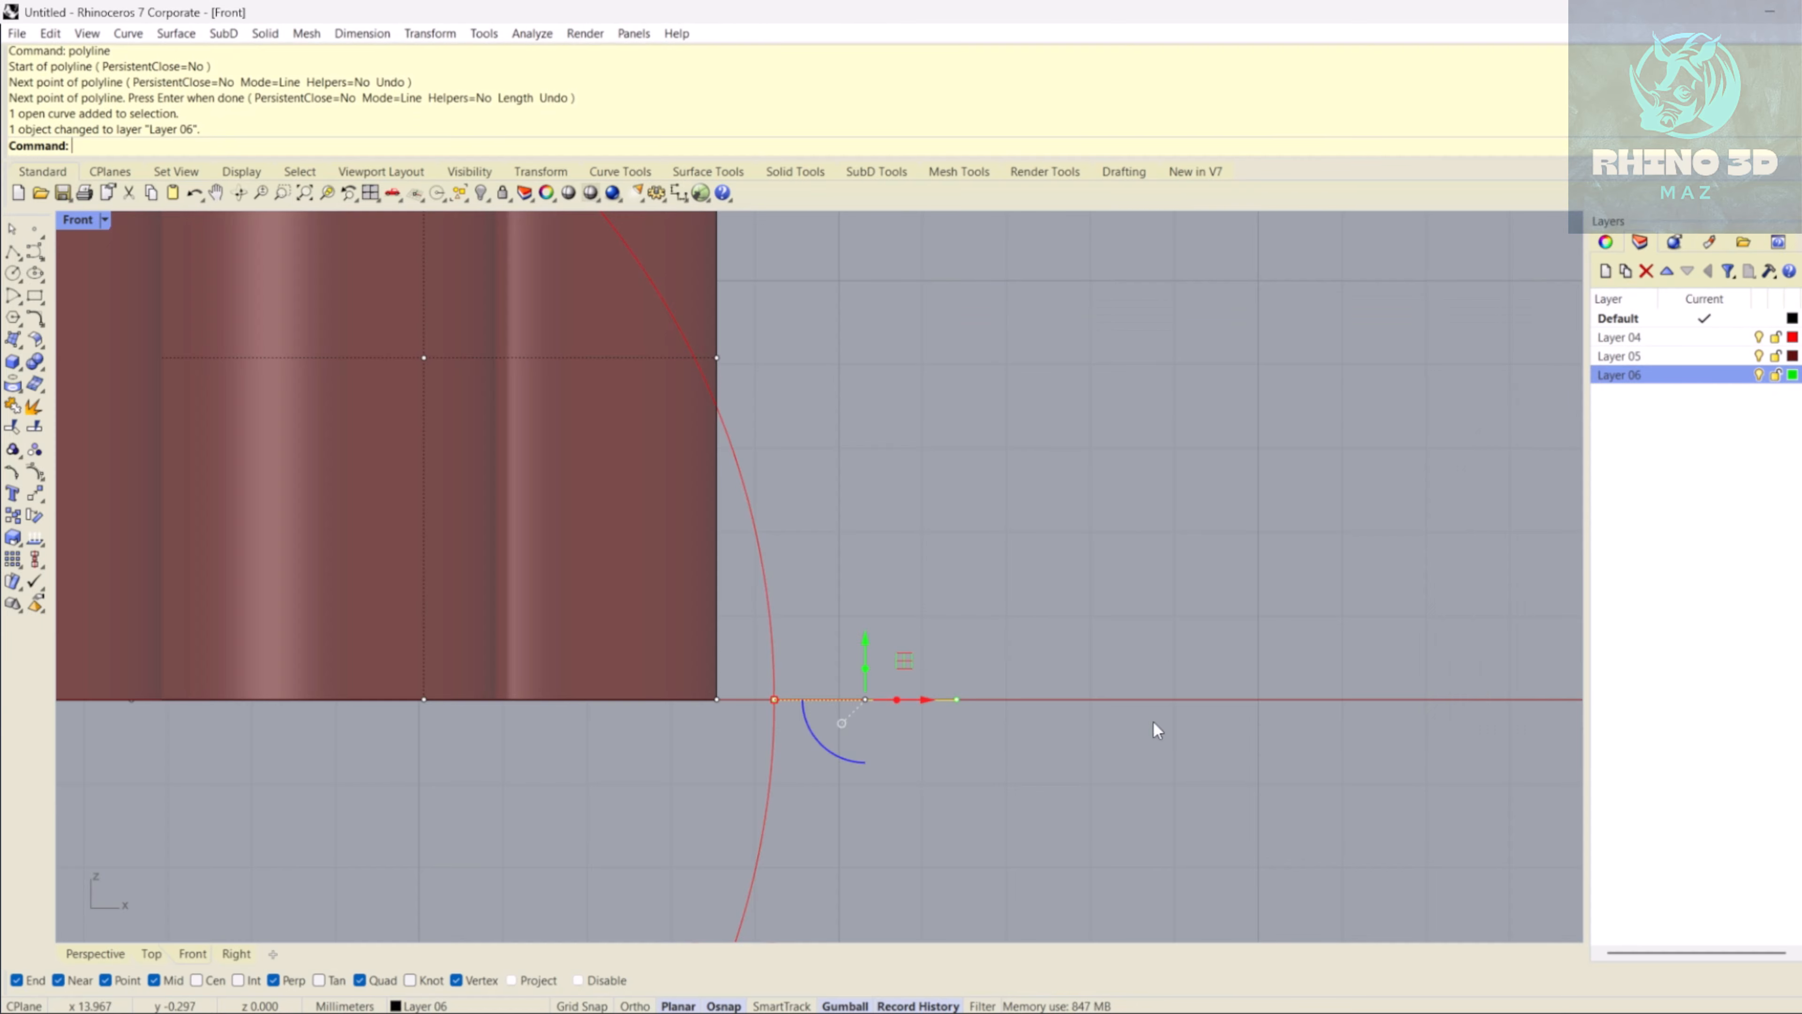
- Scale the horizontal line in one direction from the ring circle to a length of 1.7 mm
drag(926, 652, 848, 734)
scroll(847, 735, up, 4)
text(Scale1D)
right_drag(828, 730, 835, 751)
key(Return)
click(742, 702)
click(1019, 703)
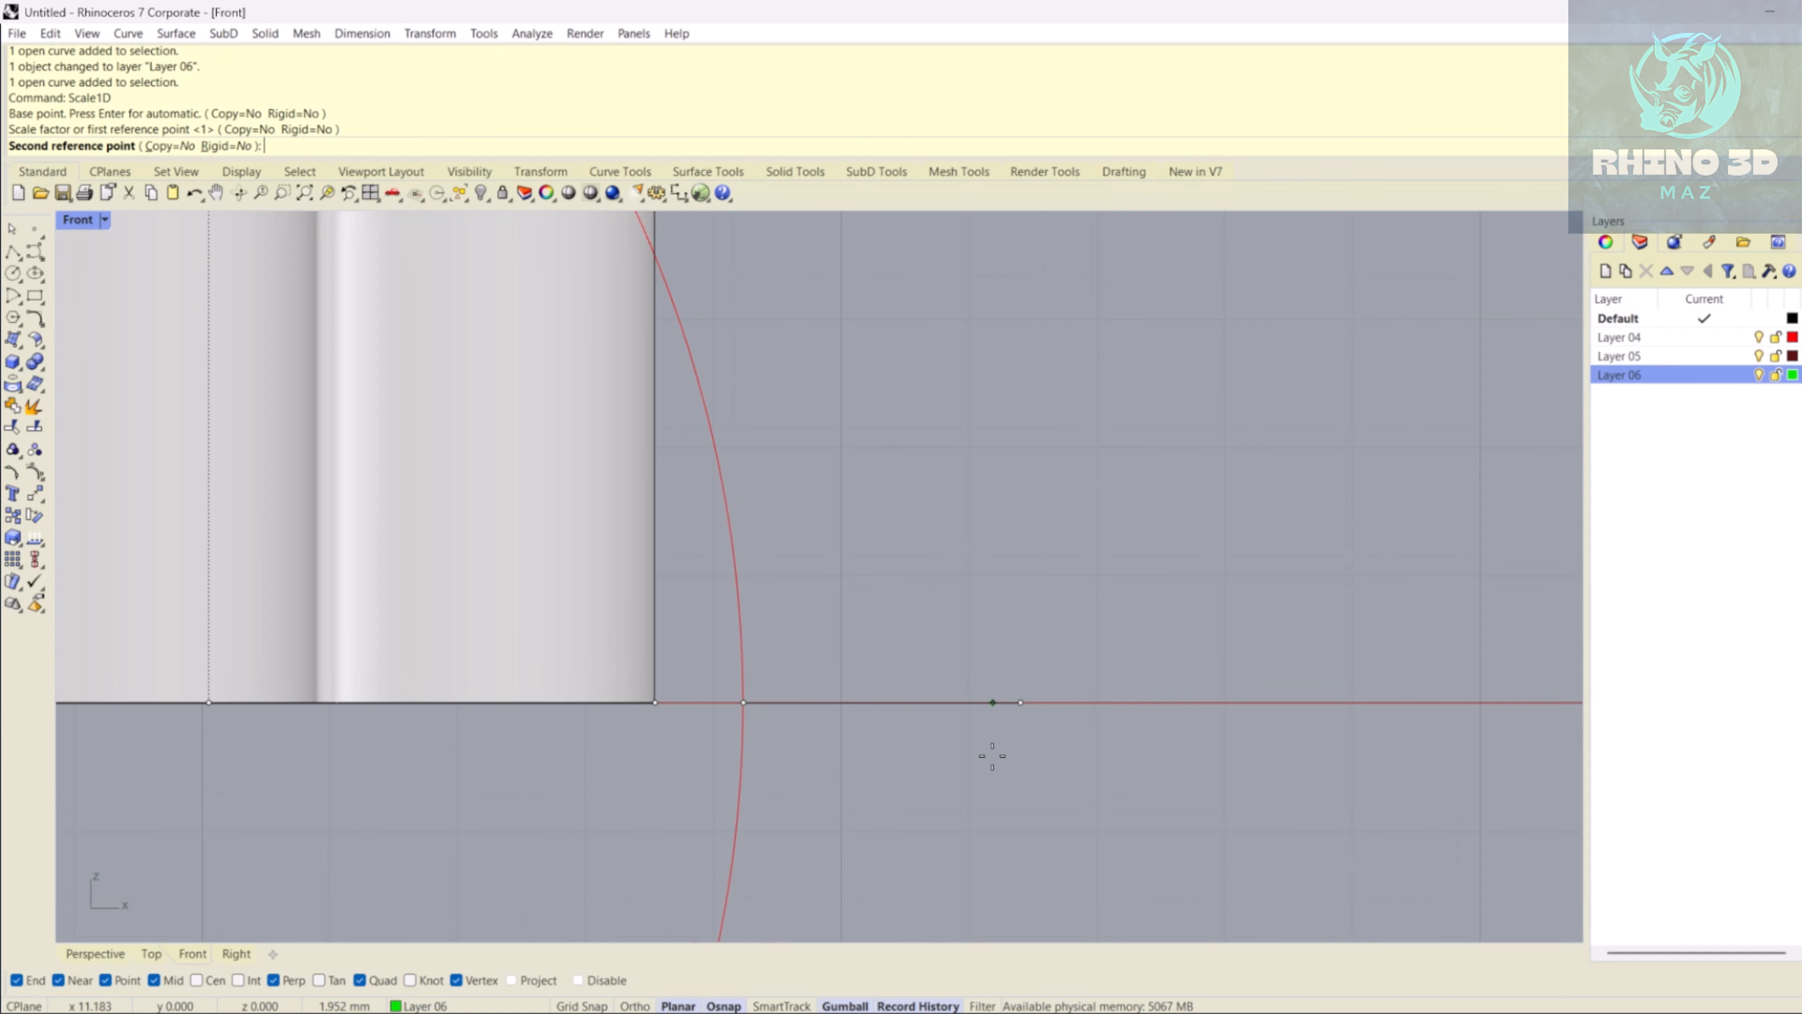
text(1.7)
key(Return)
- Draw a vertical line upward from the horizontal line's outer end and move it to the green layer
text(polyline)
key(Return)
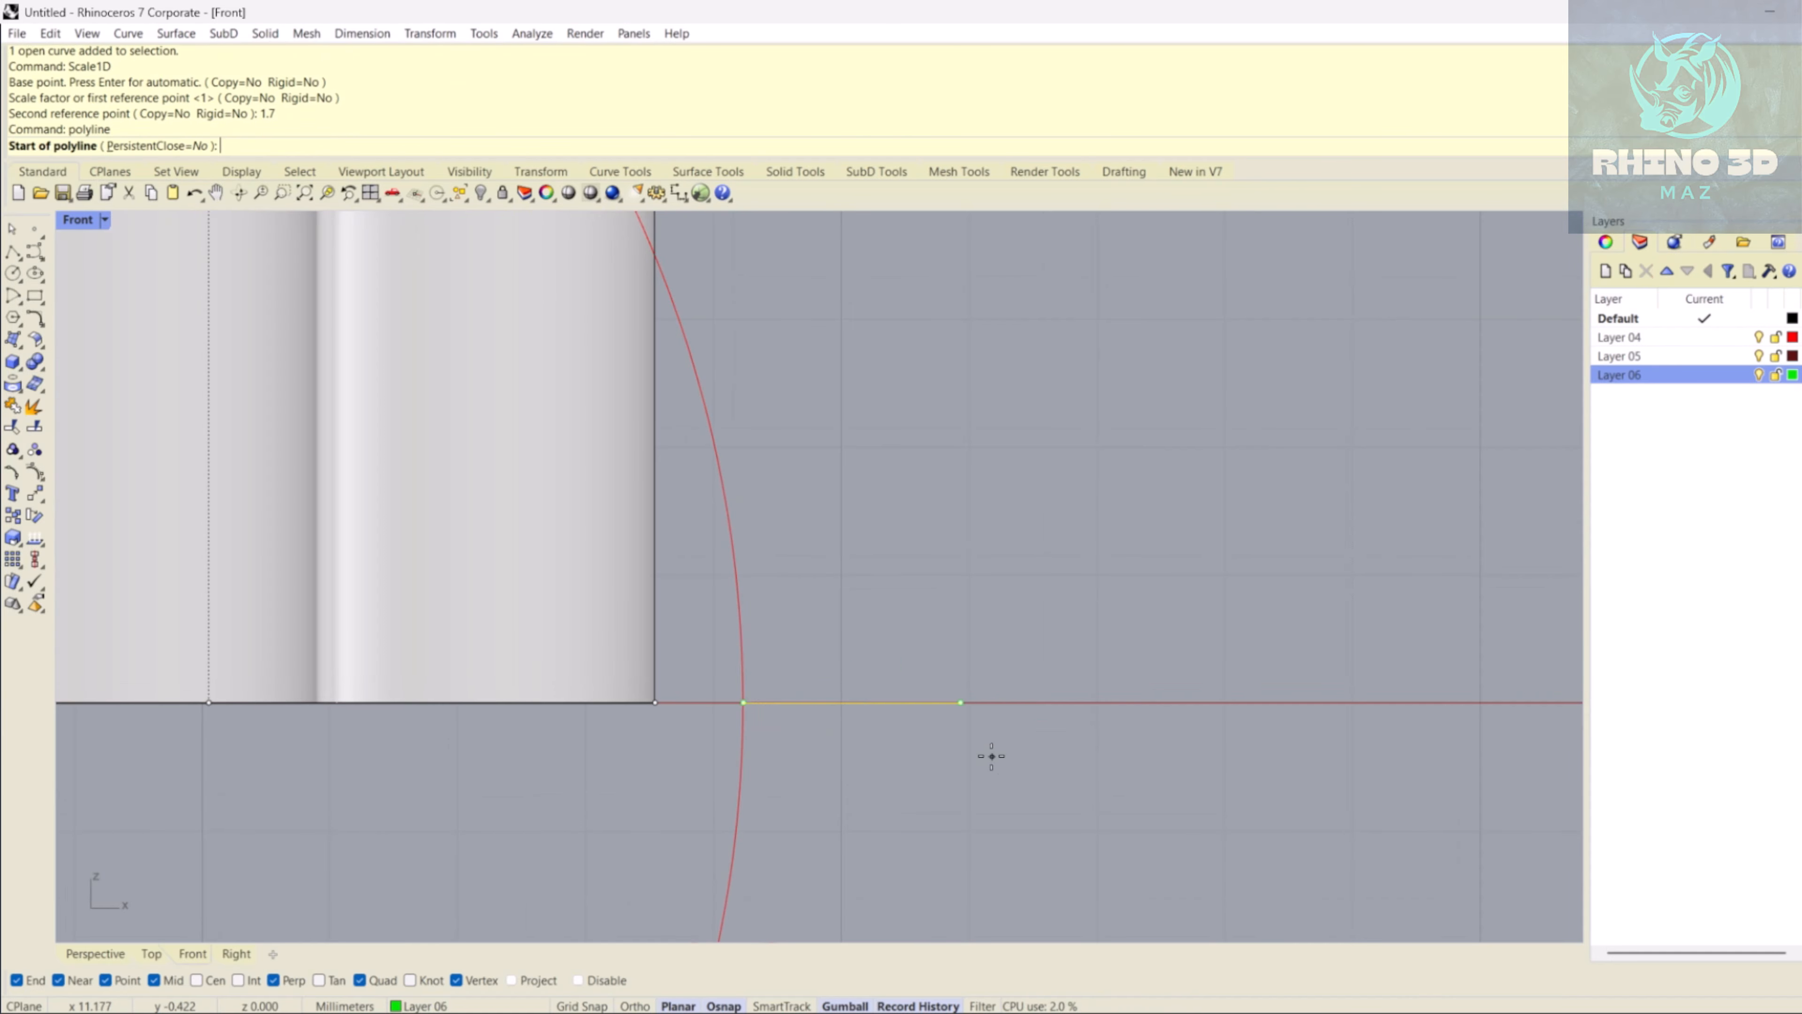
click(959, 702)
shift+click(1004, 333)
key(Return)
scroll(755, 704, down, 3)
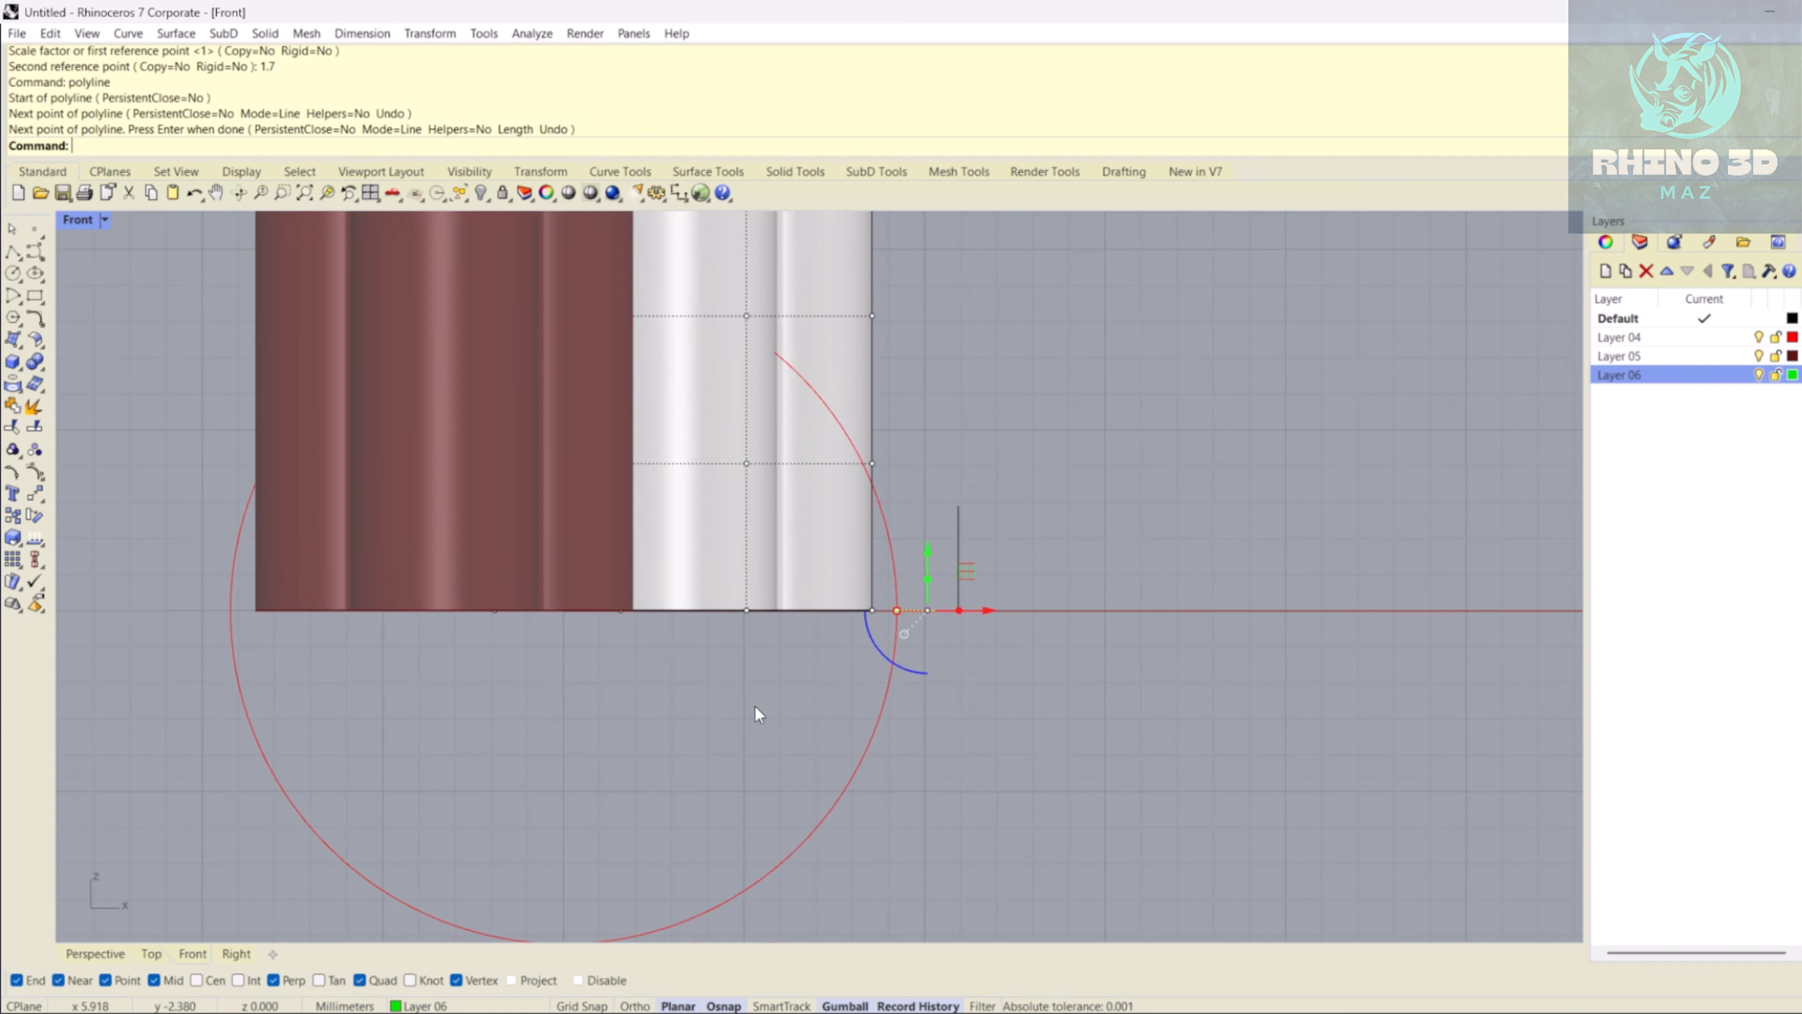
right_click(1653, 384)
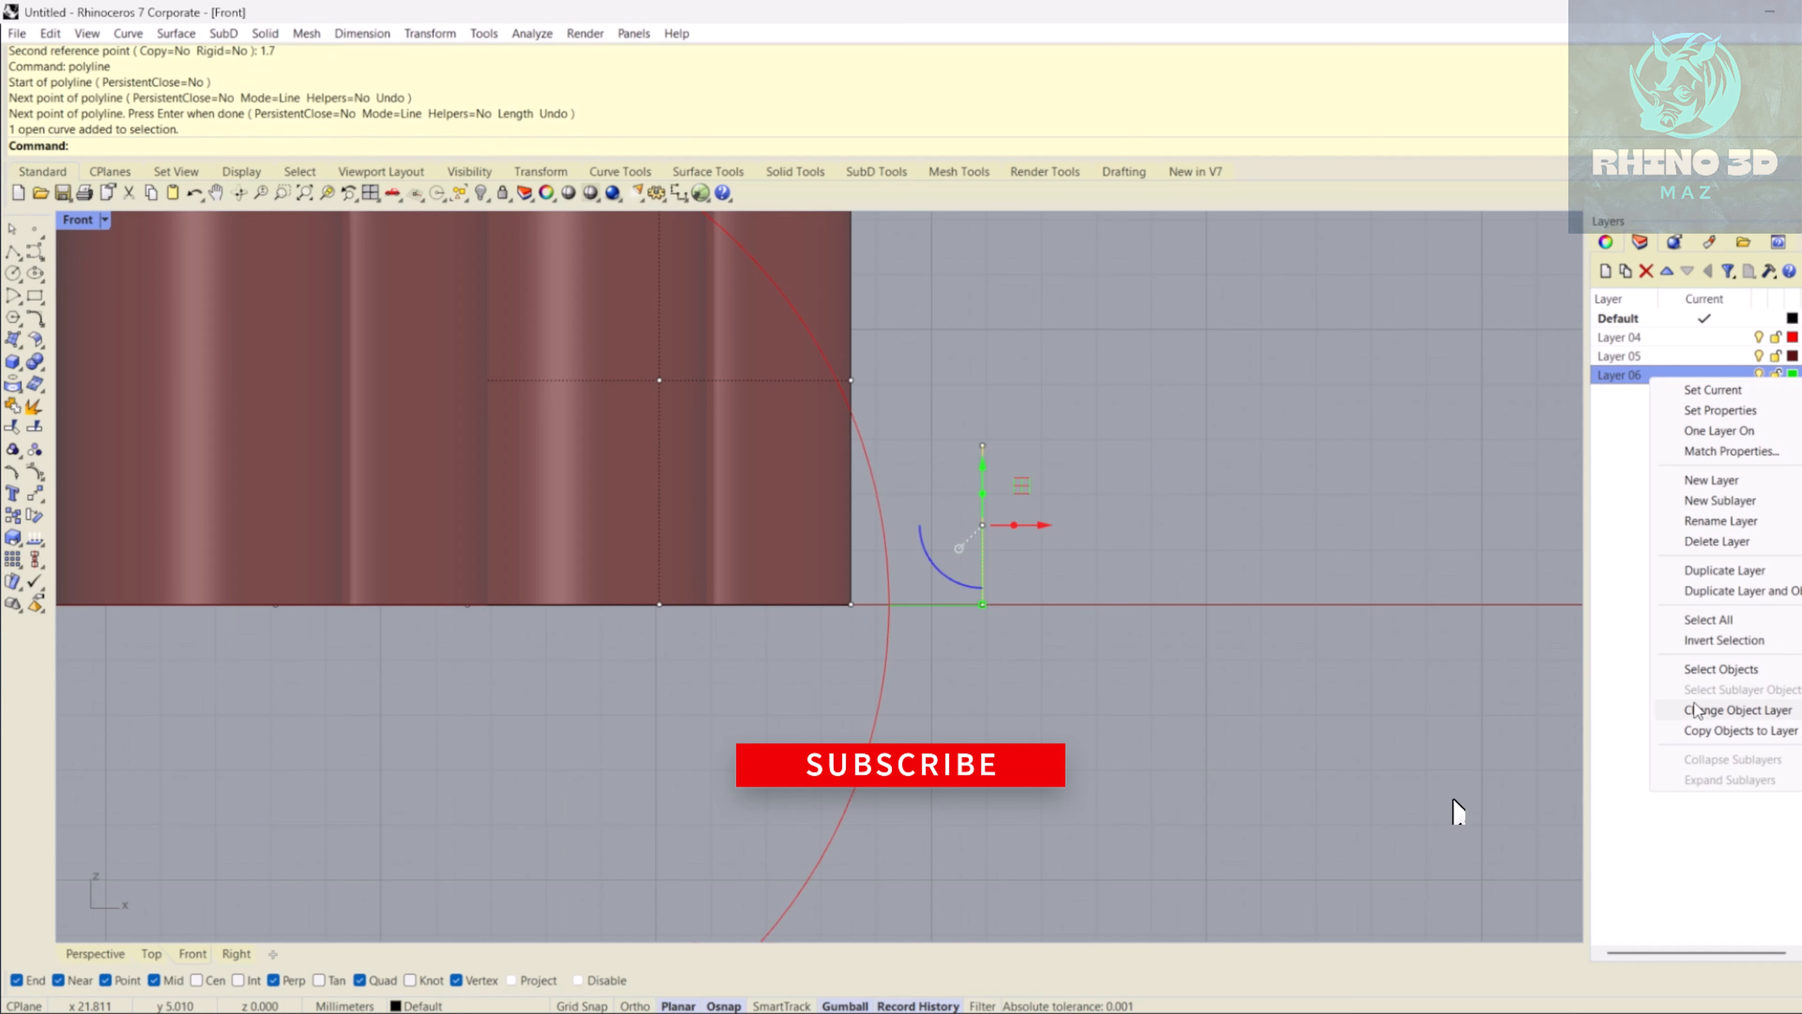
click(1731, 728)
- Select the two lower rows of cage points around the original clover
scroll(861, 640, down, 3)
drag(452, 701, 882, 481)
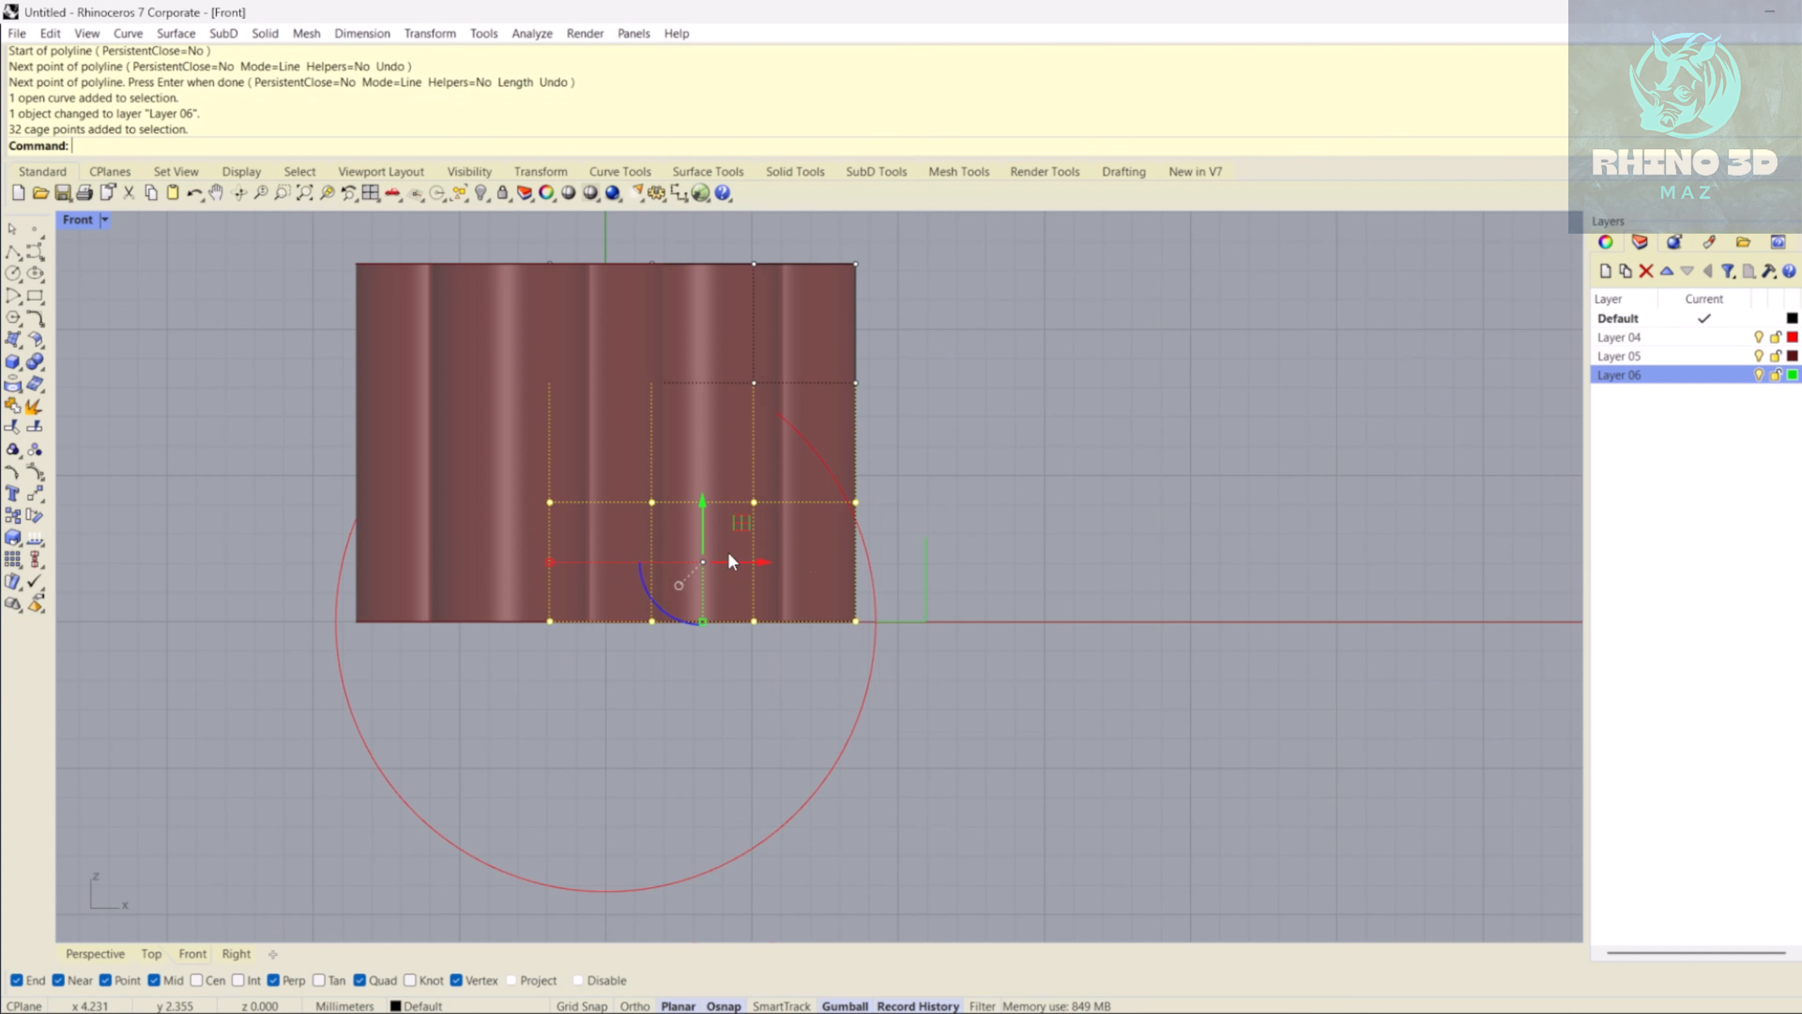
click(97, 953)
right_drag(986, 604, 659, 607)
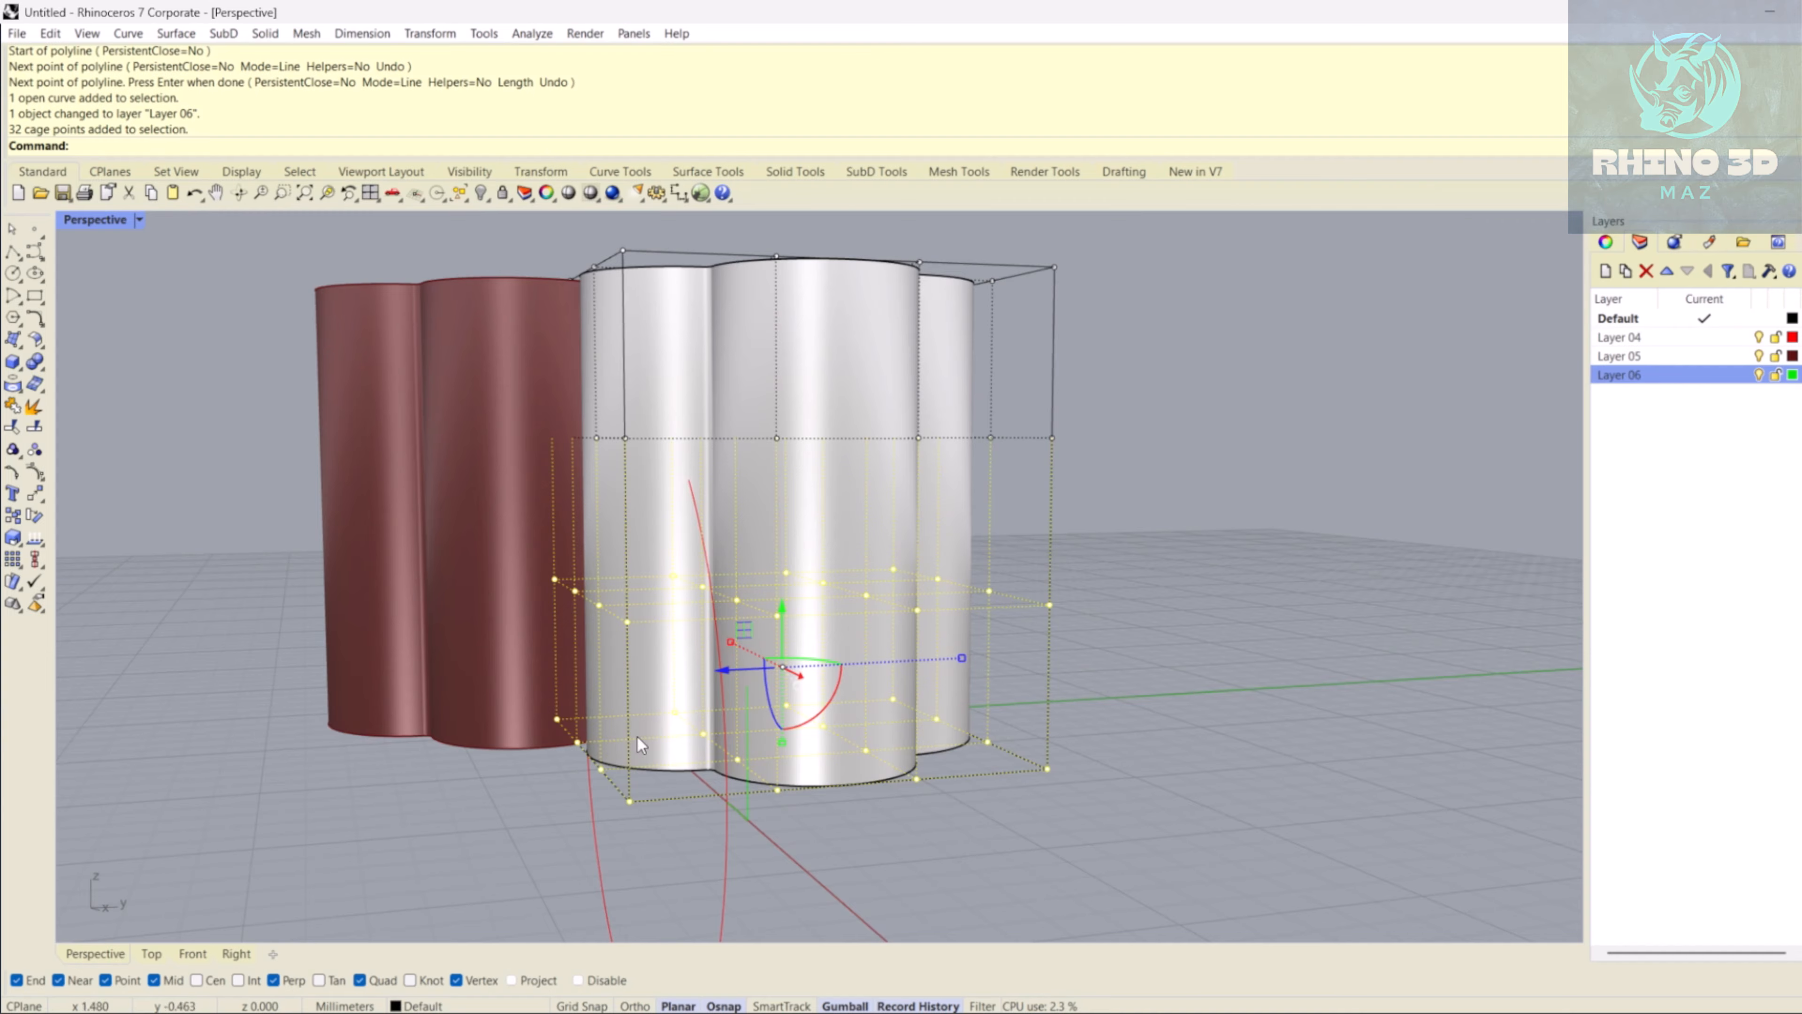
right_drag(637, 736, 712, 604)
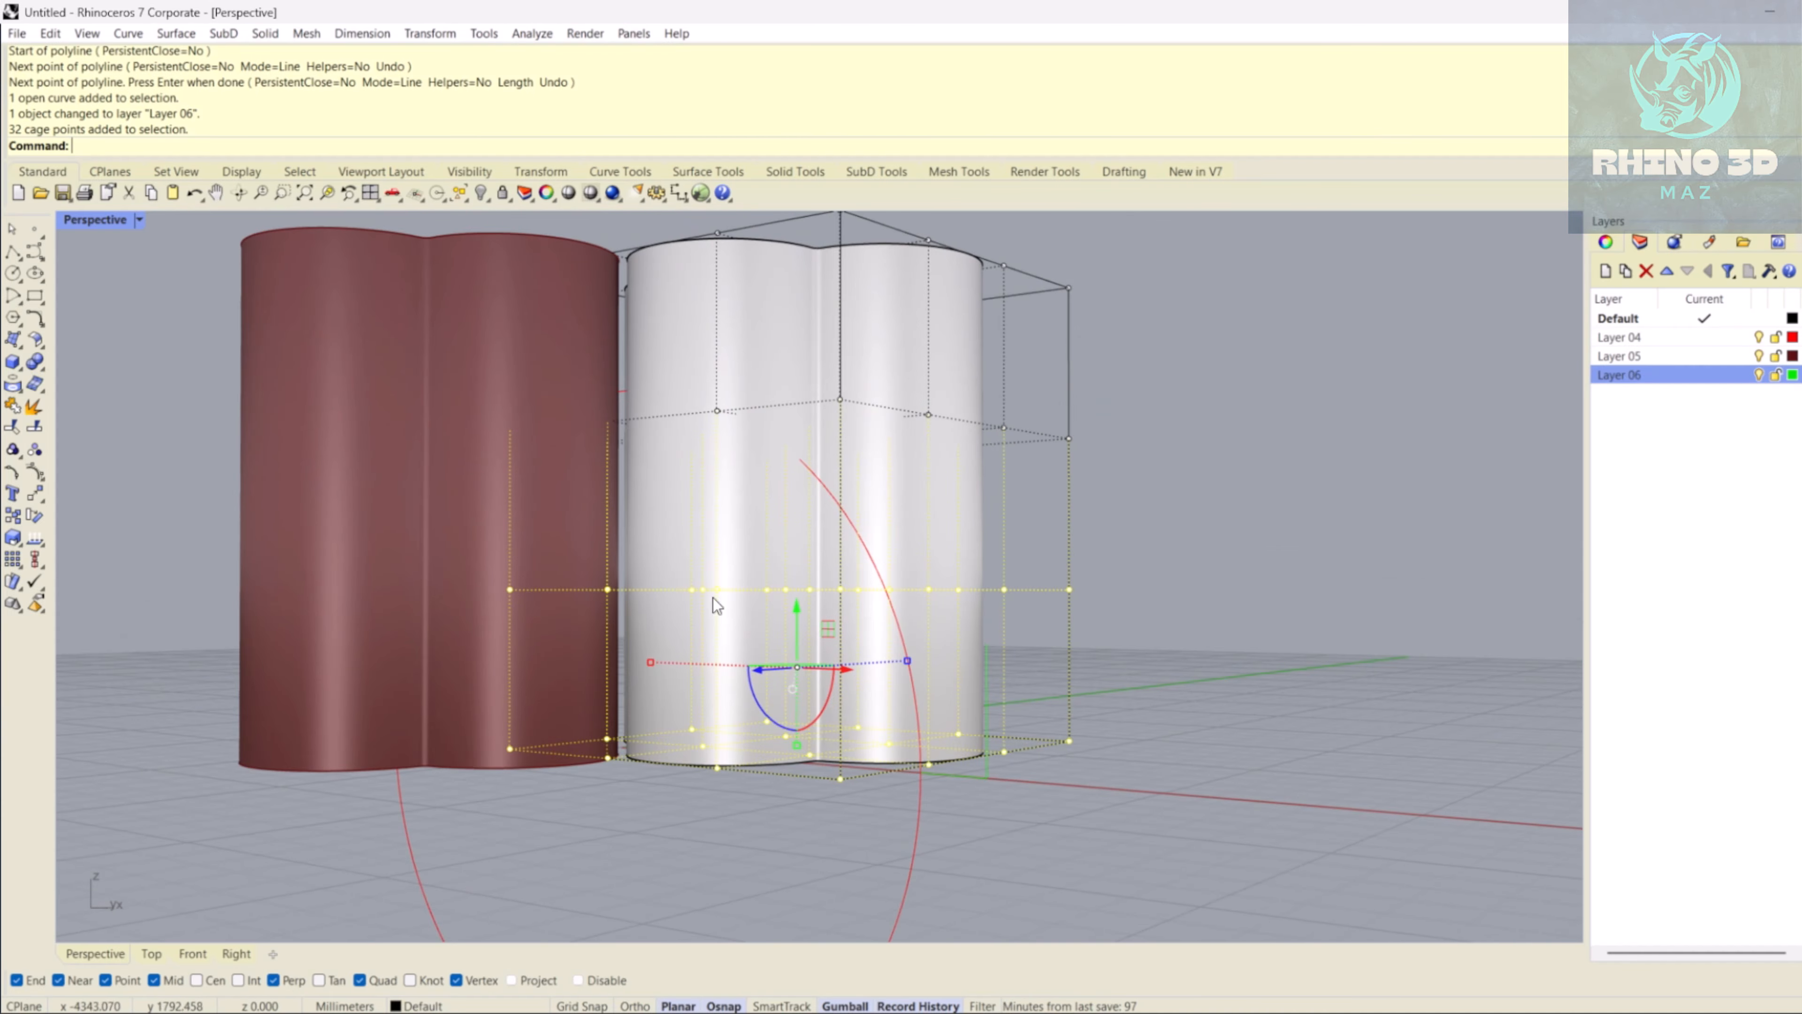
right_drag(809, 665, 823, 649)
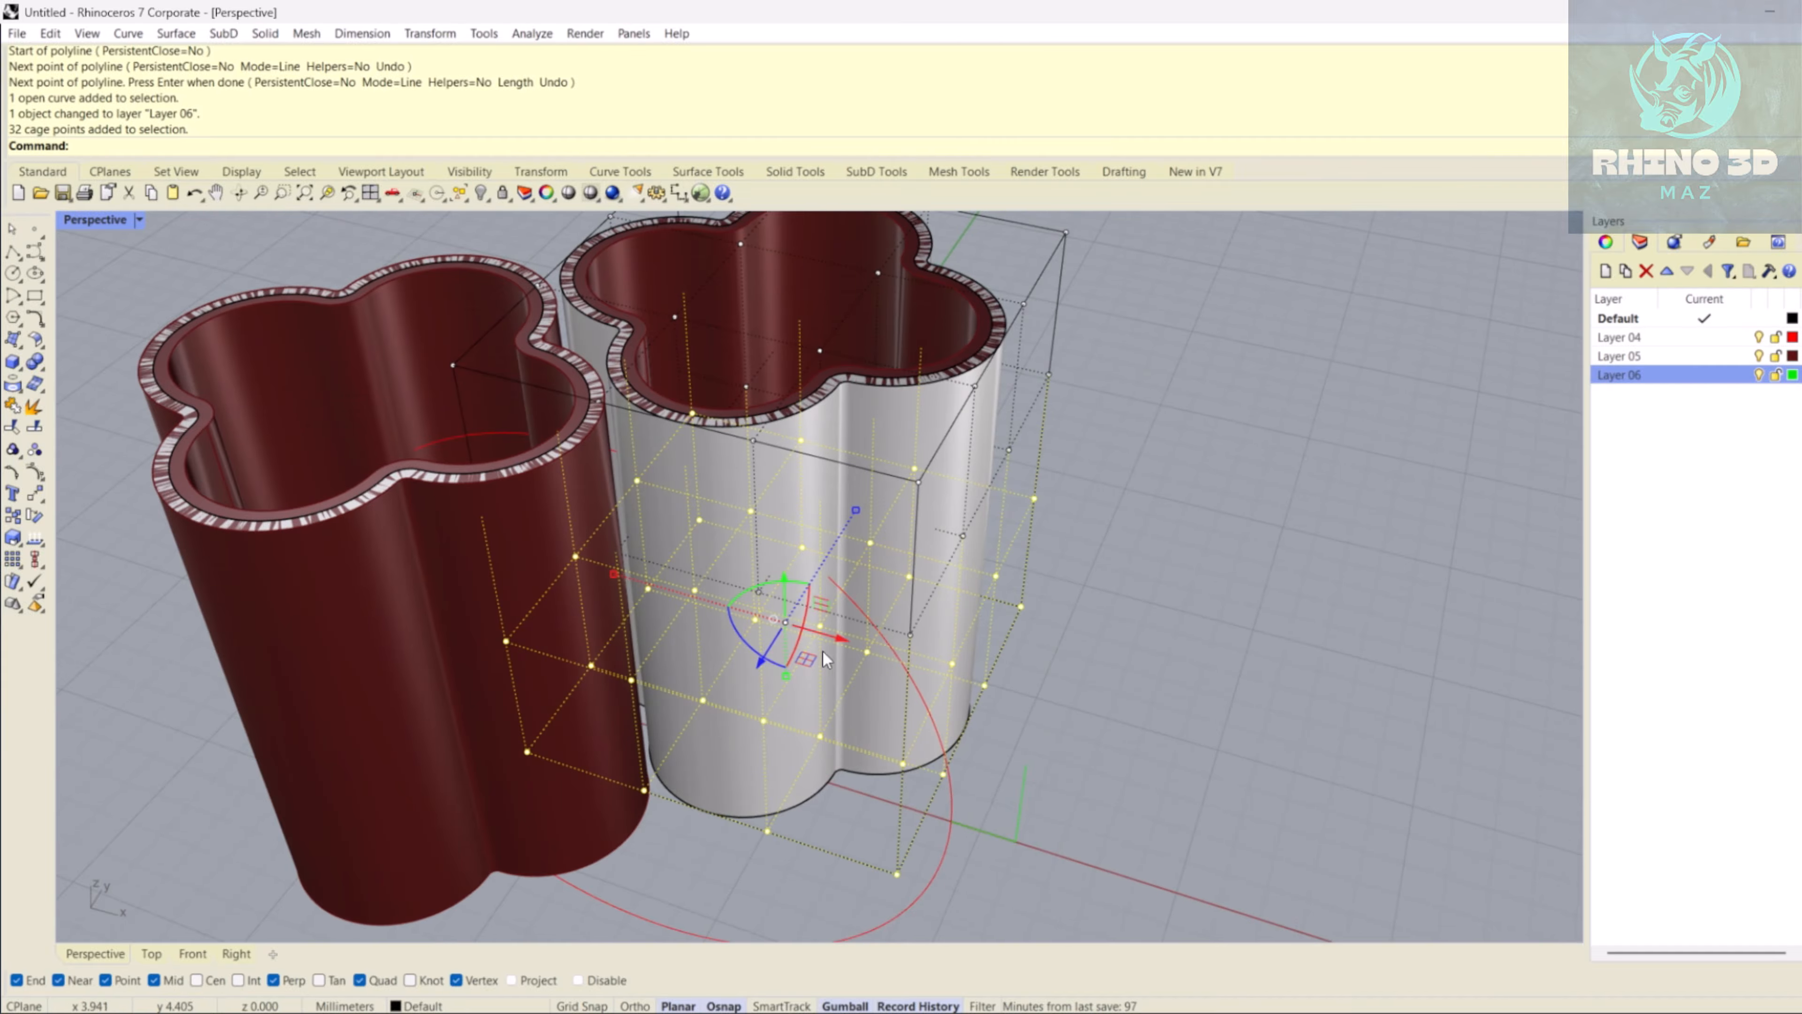
- Move the selected cage points outward along X until they meet the green vertical guide line
drag(823, 649, 792, 644)
key(ctrl+z)
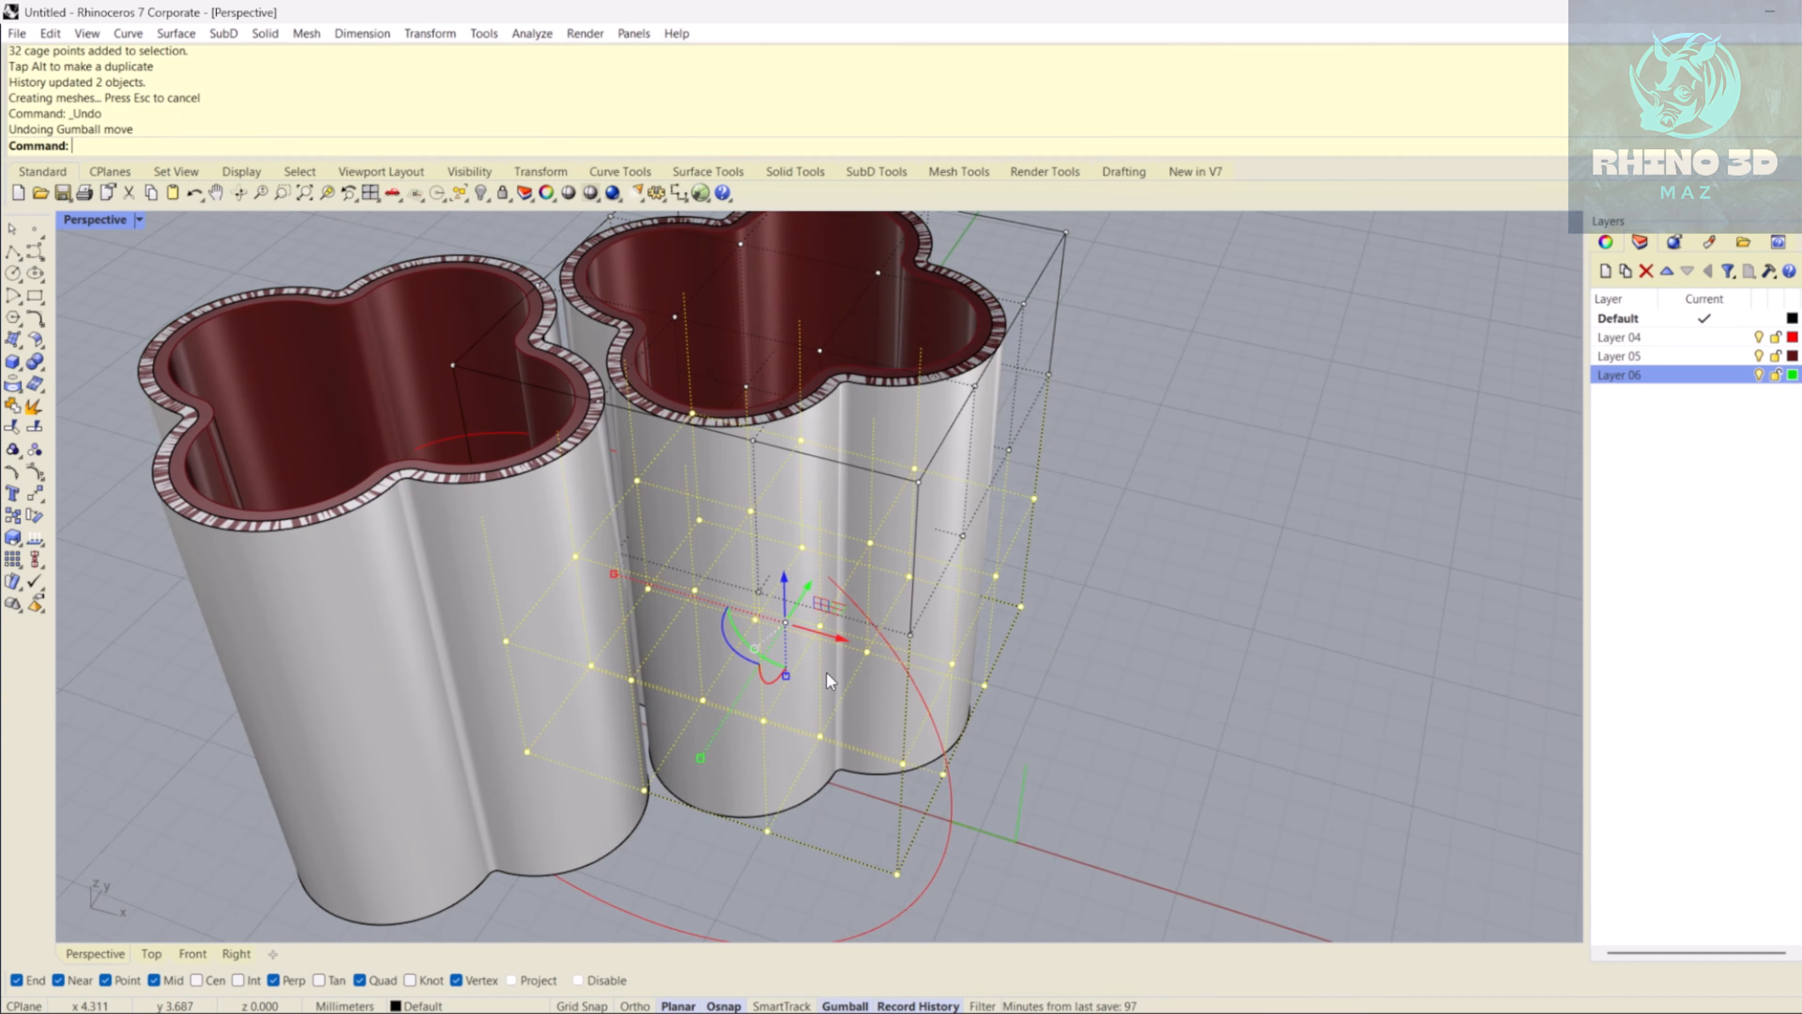
right_drag(826, 672, 851, 603)
click(193, 954)
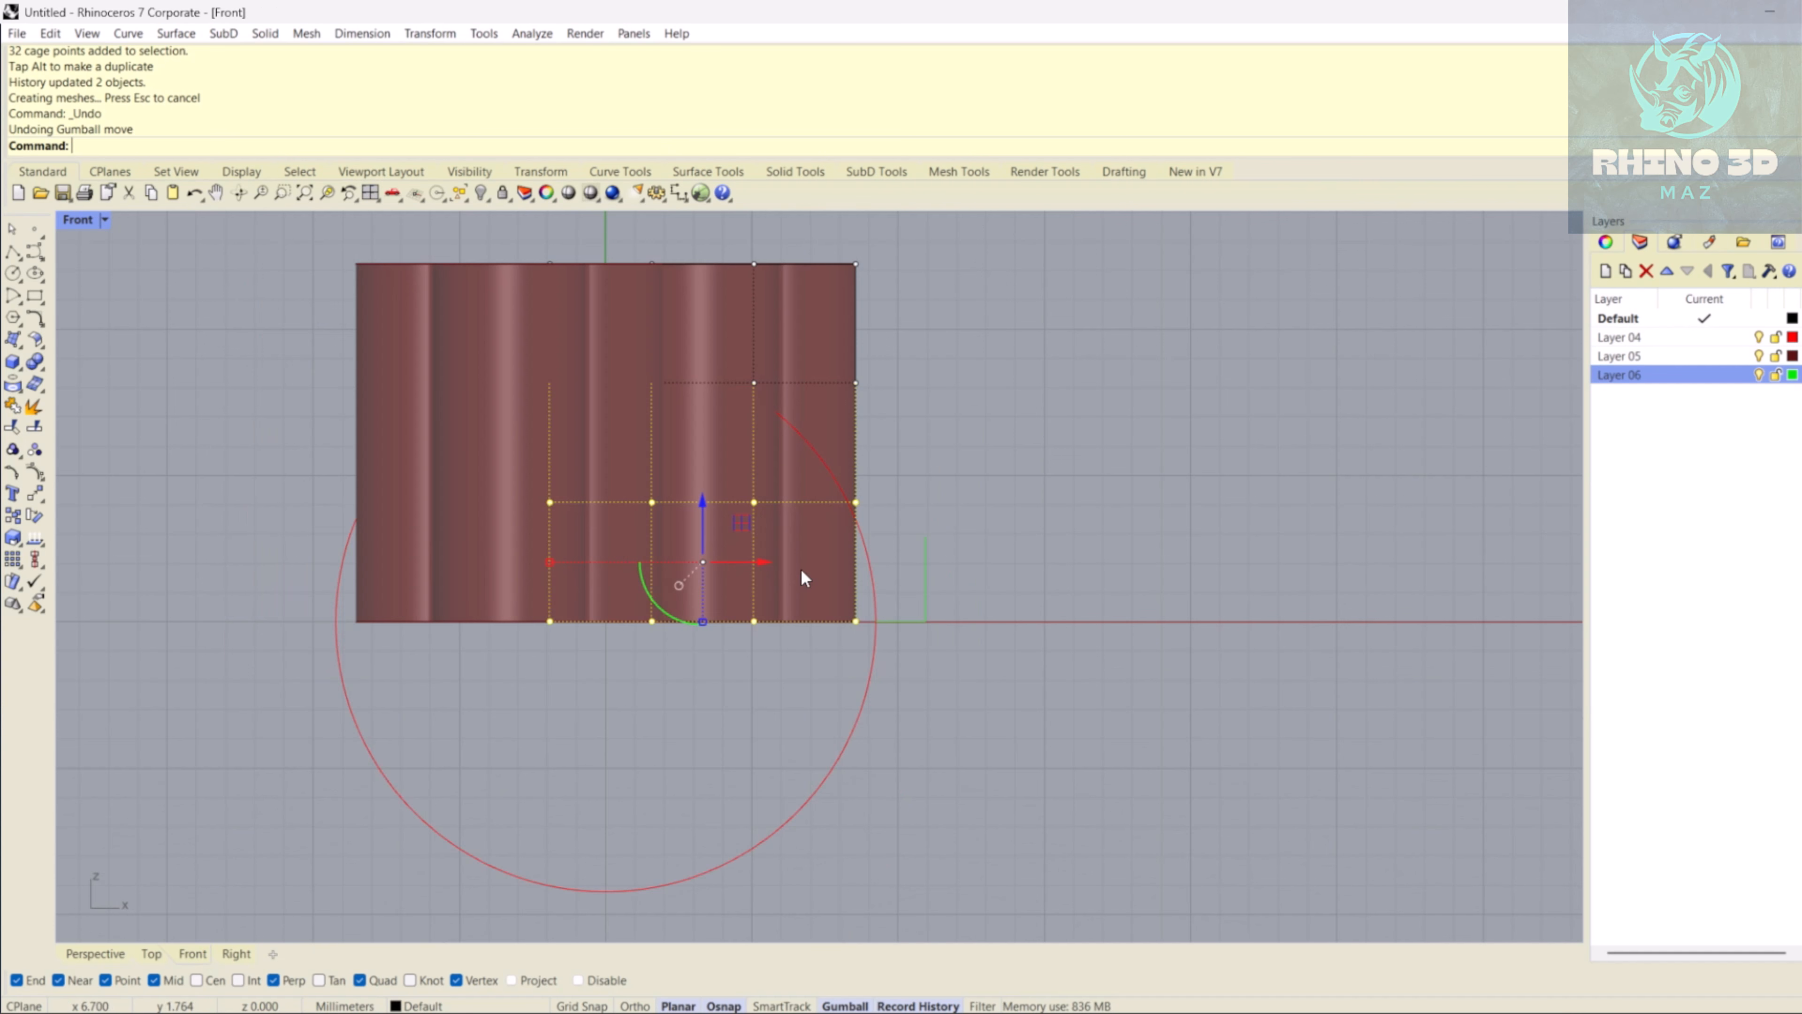
scroll(801, 568, up, 3)
right_drag(715, 574, 699, 568)
drag(655, 609, 818, 627)
drag(1098, 717, 1100, 717)
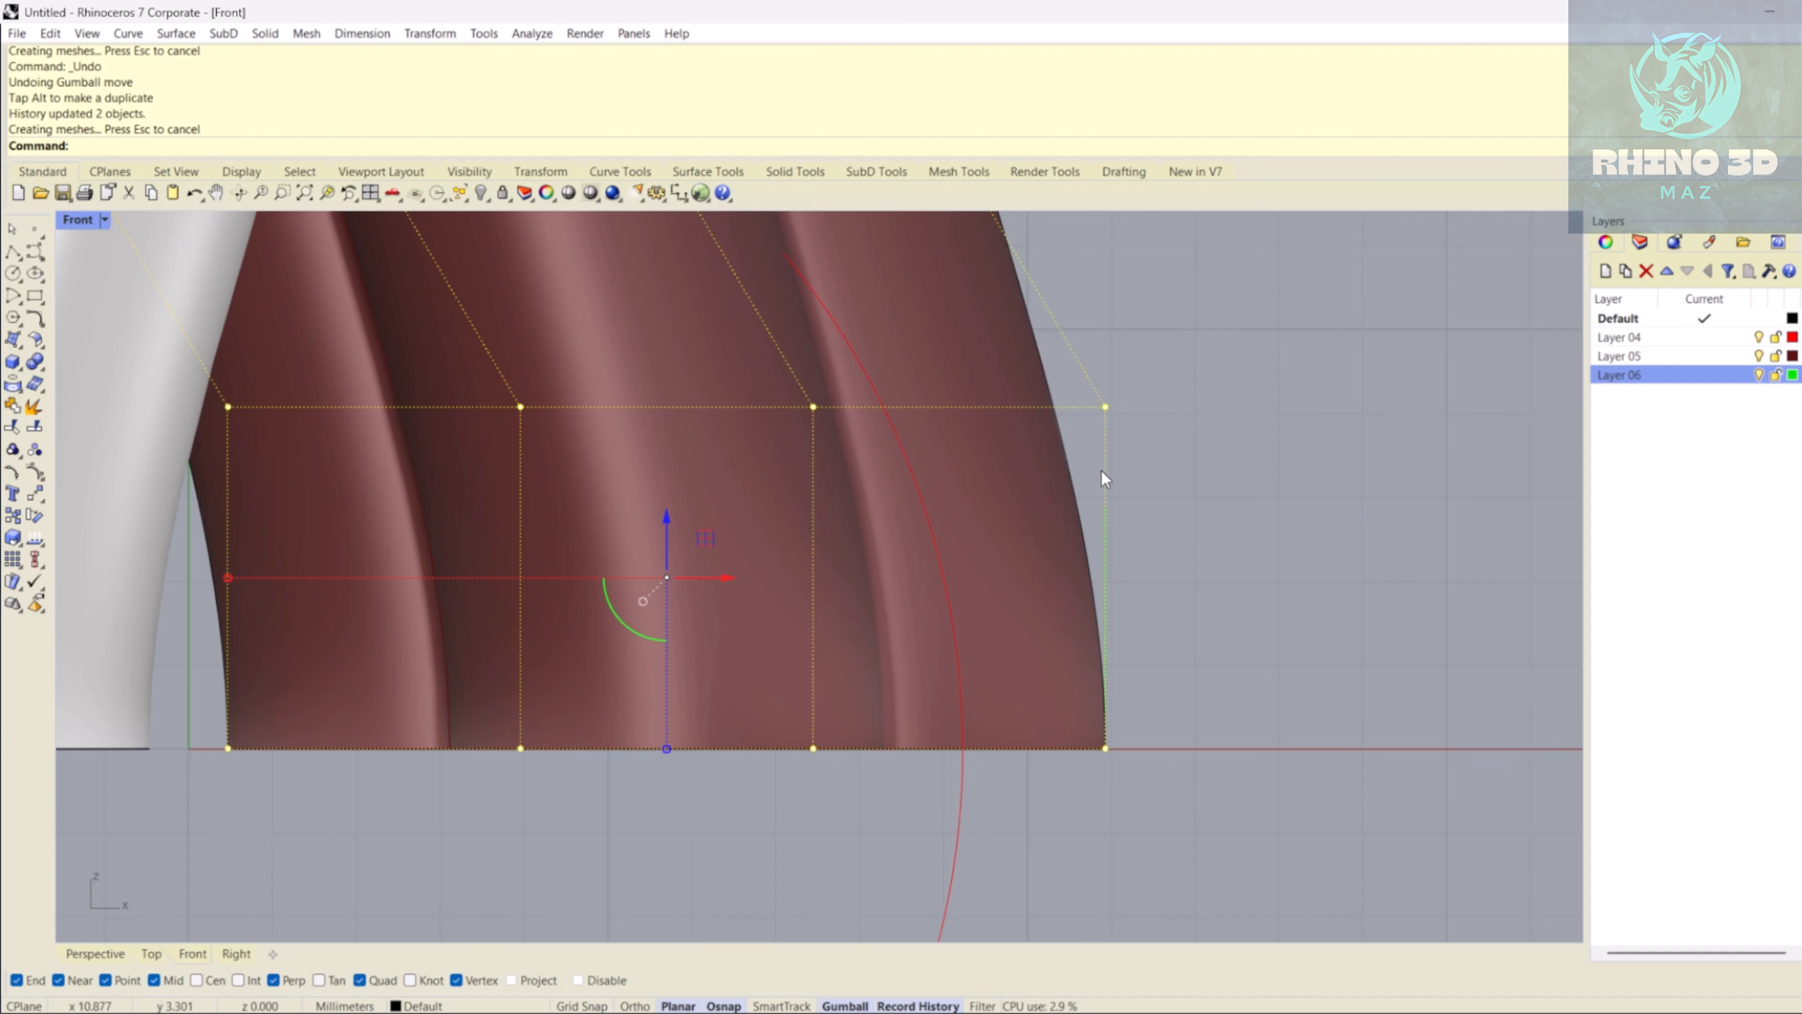
scroll(1087, 546, up, 2)
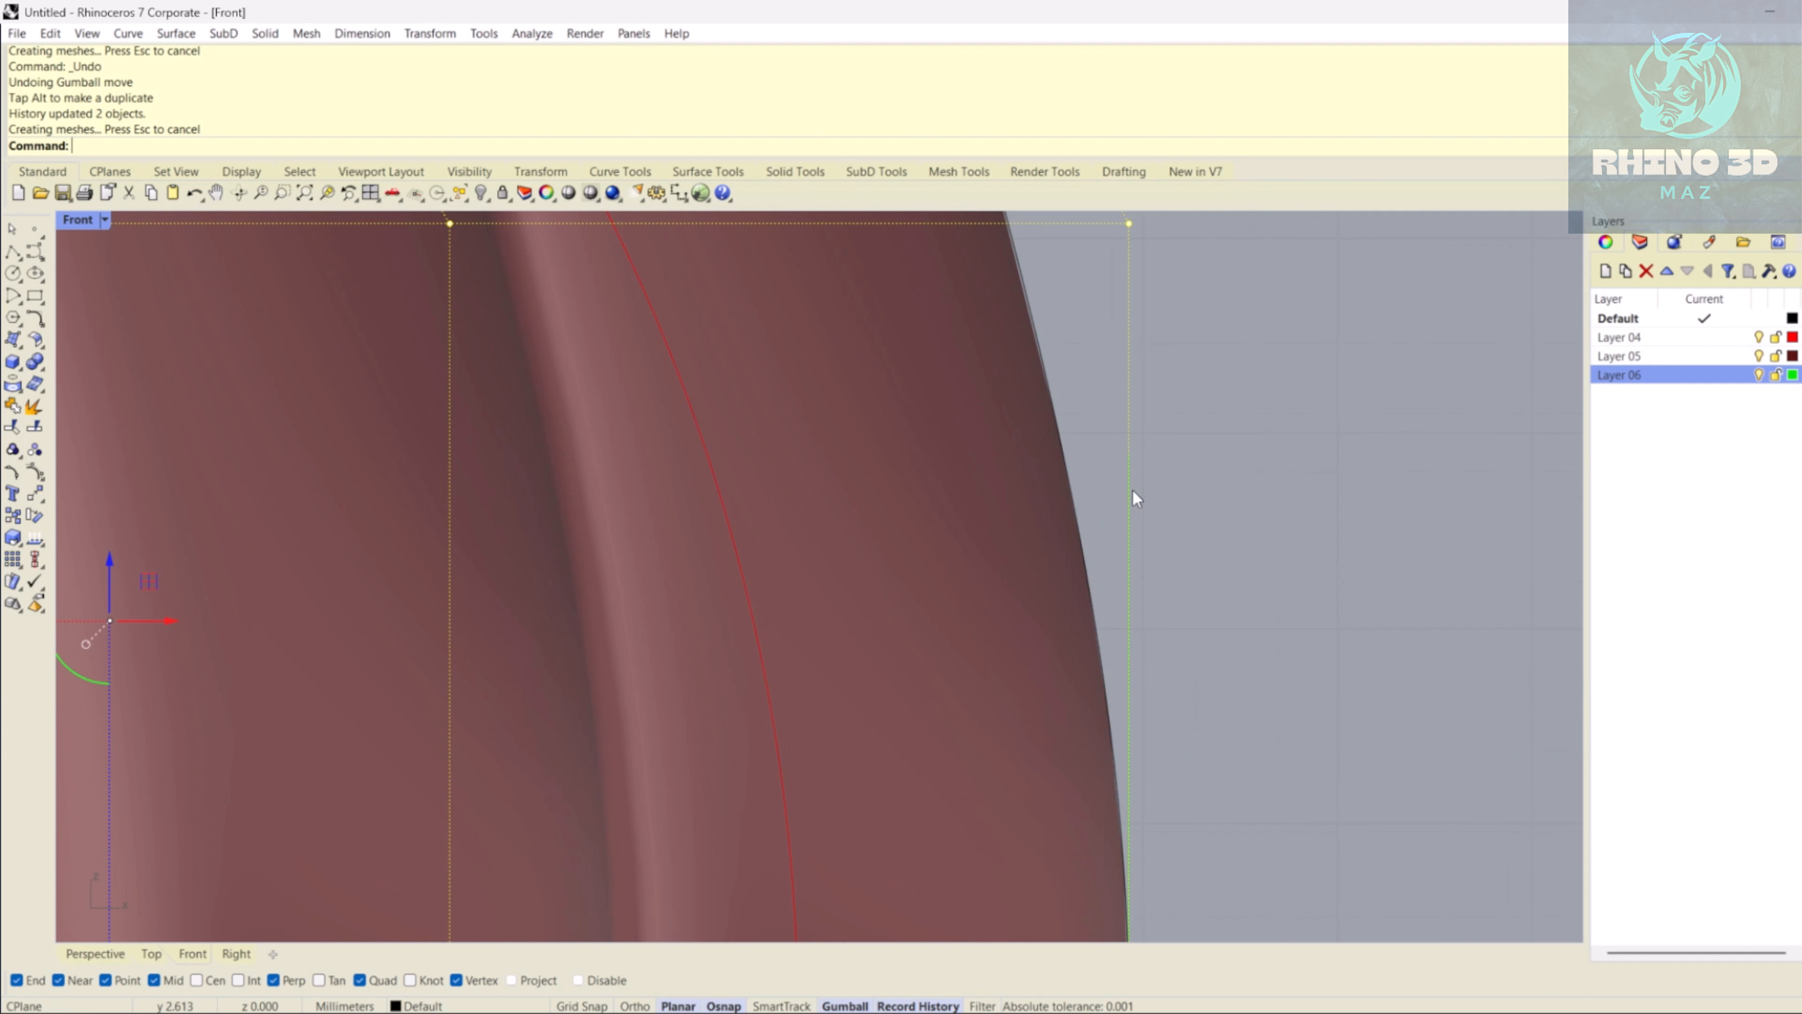
scroll(1133, 497, down, 1)
- Move the selected cage points along Y toward the X axis, working from the top view
click(151, 953)
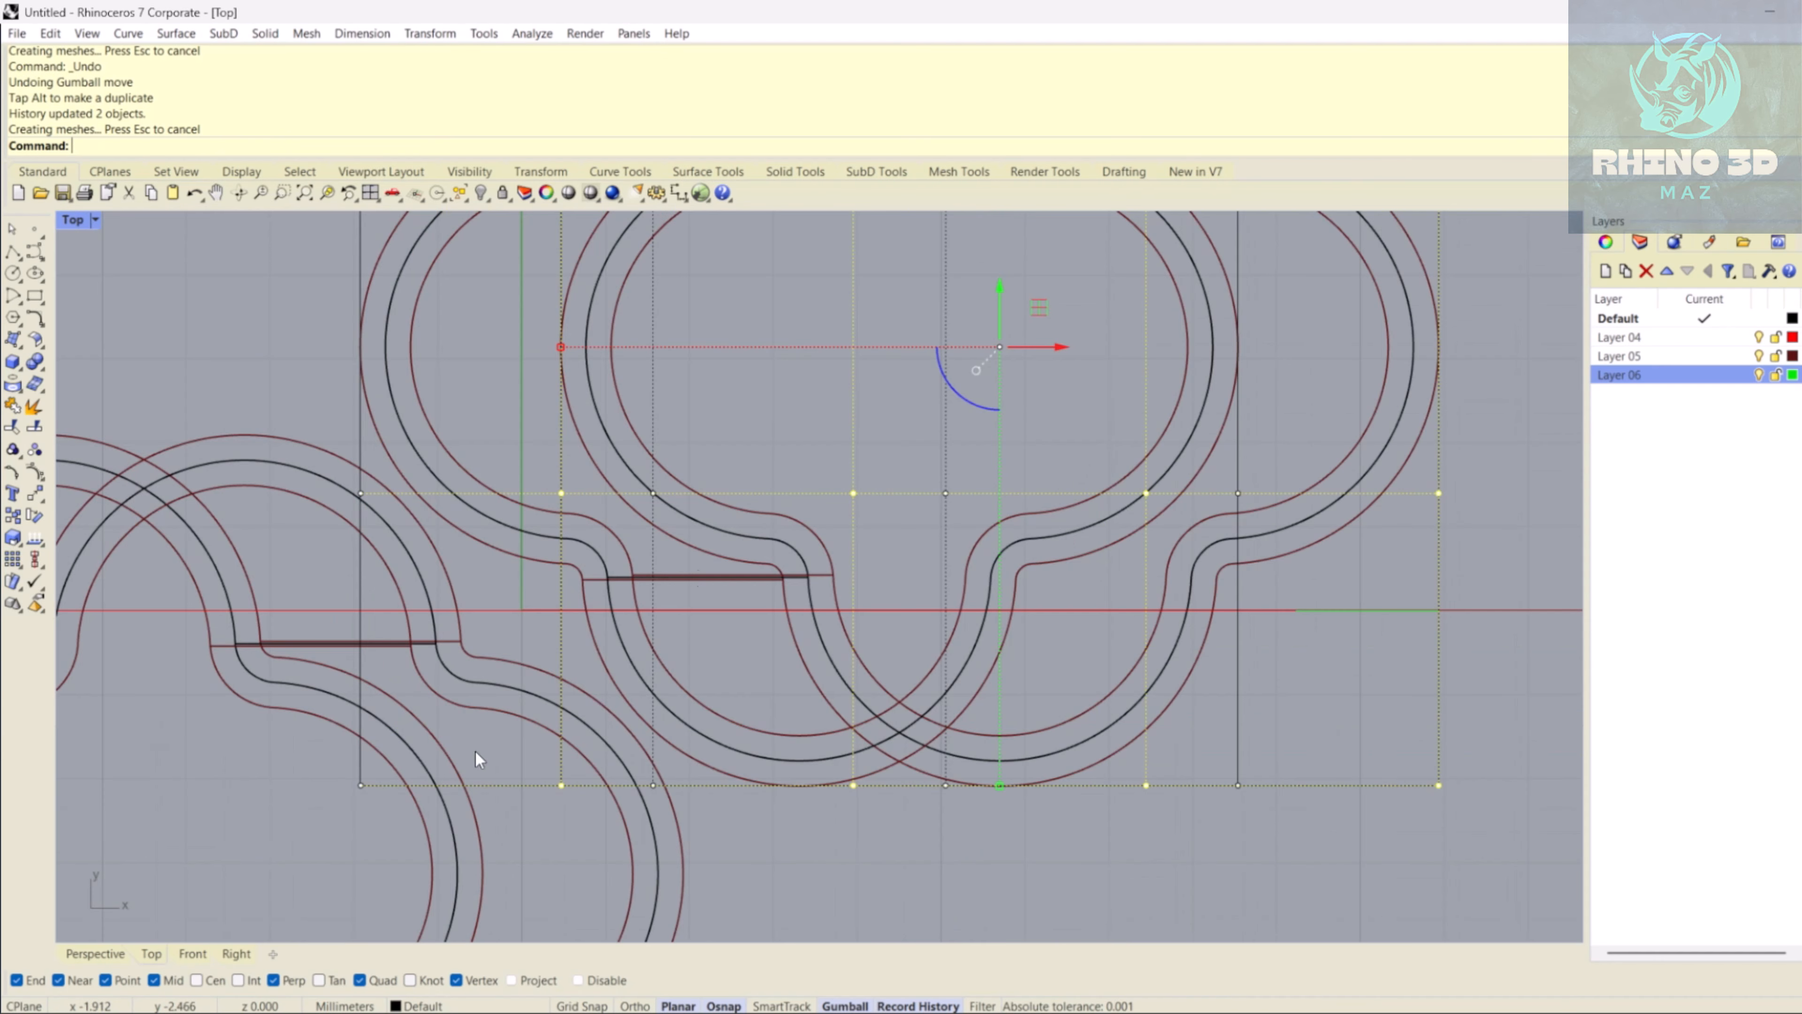
scroll(474, 751, down, 3)
scroll(831, 516, up, 2)
scroll(874, 454, up, 2)
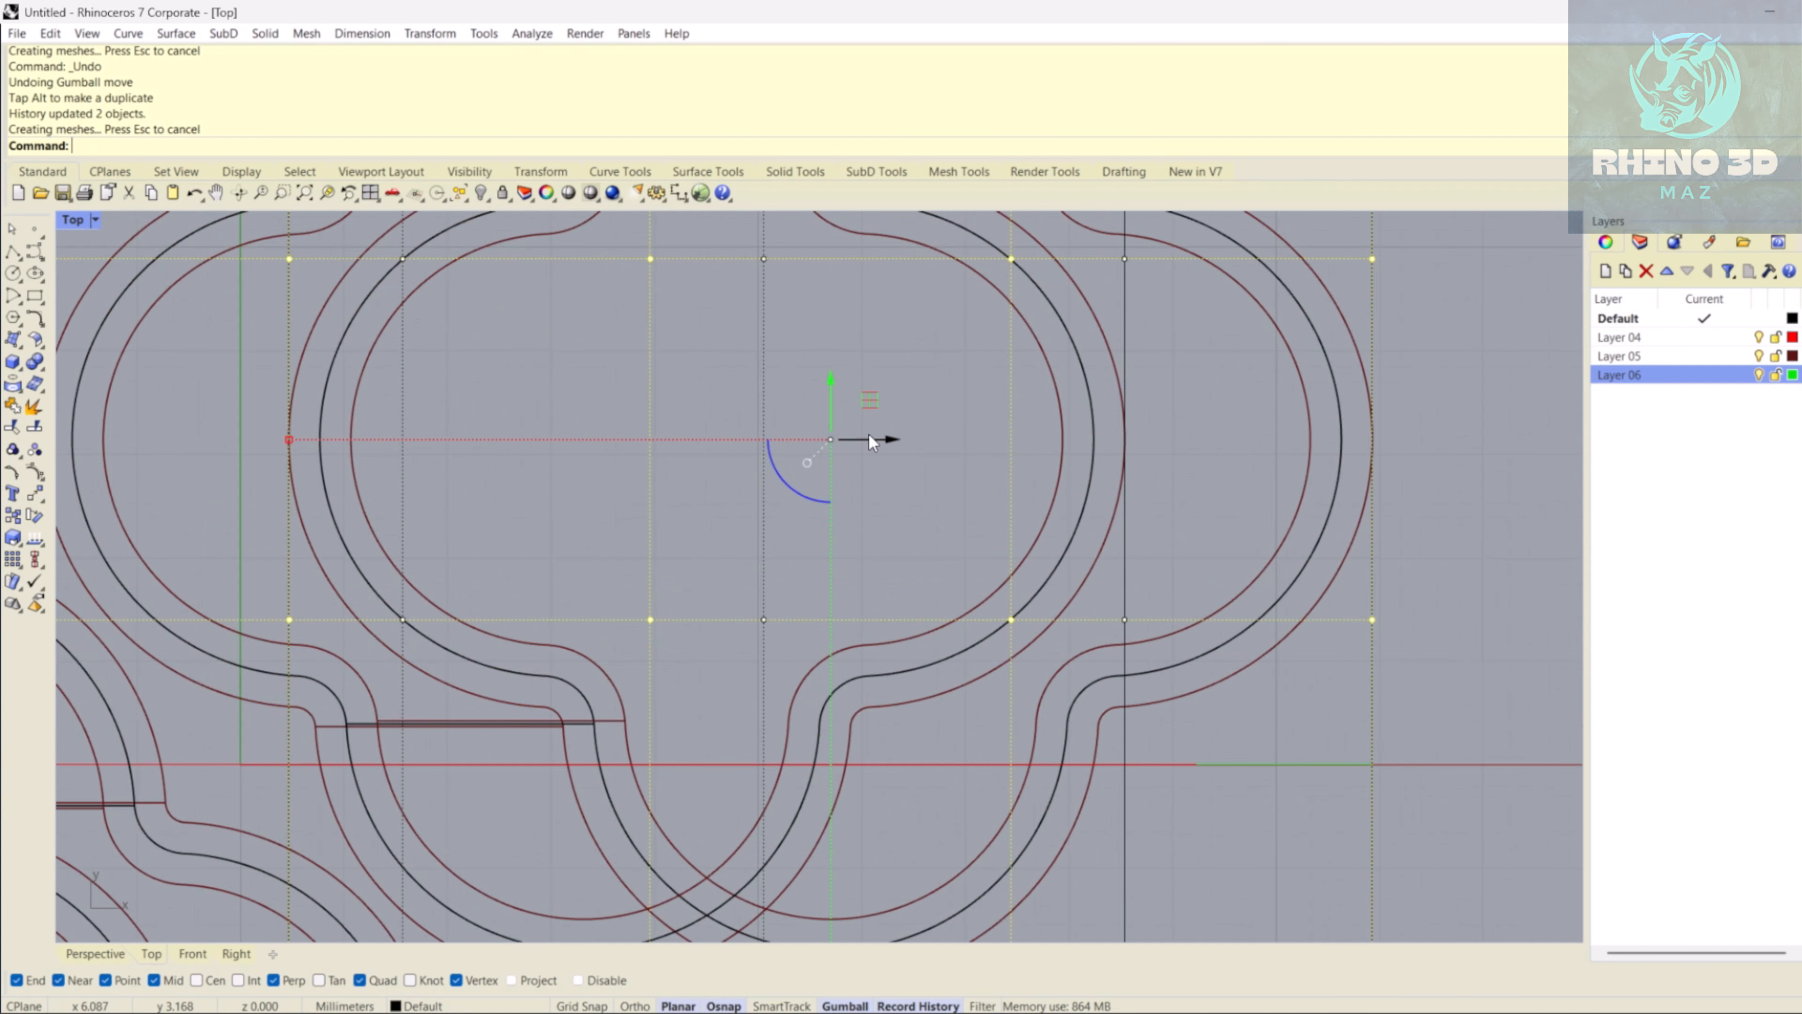
drag(833, 396, 845, 654)
scroll(752, 606, down, 4)
- Scale the selected lower cage points narrower along Y to taper the clover's base
click(113, 952)
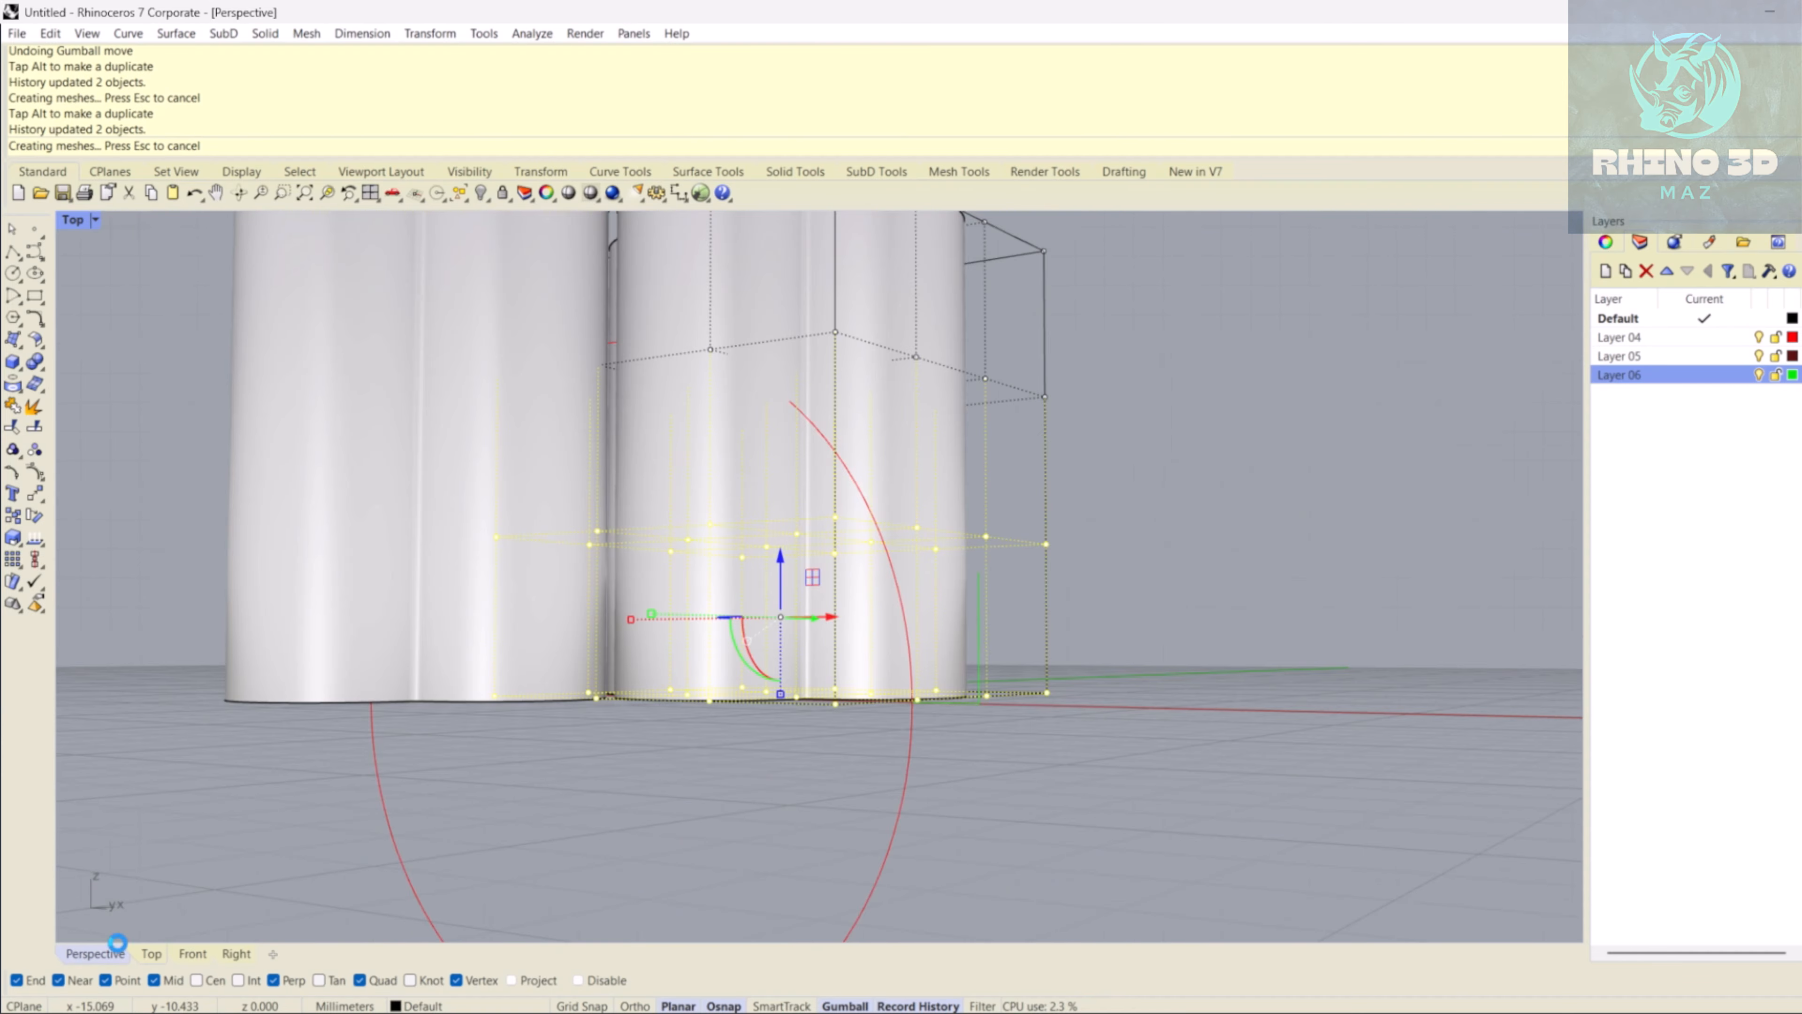
scroll(710, 638, down, 5)
right_drag(709, 638, 781, 605)
scroll(674, 610, up, 4)
right_drag(803, 691, 564, 688)
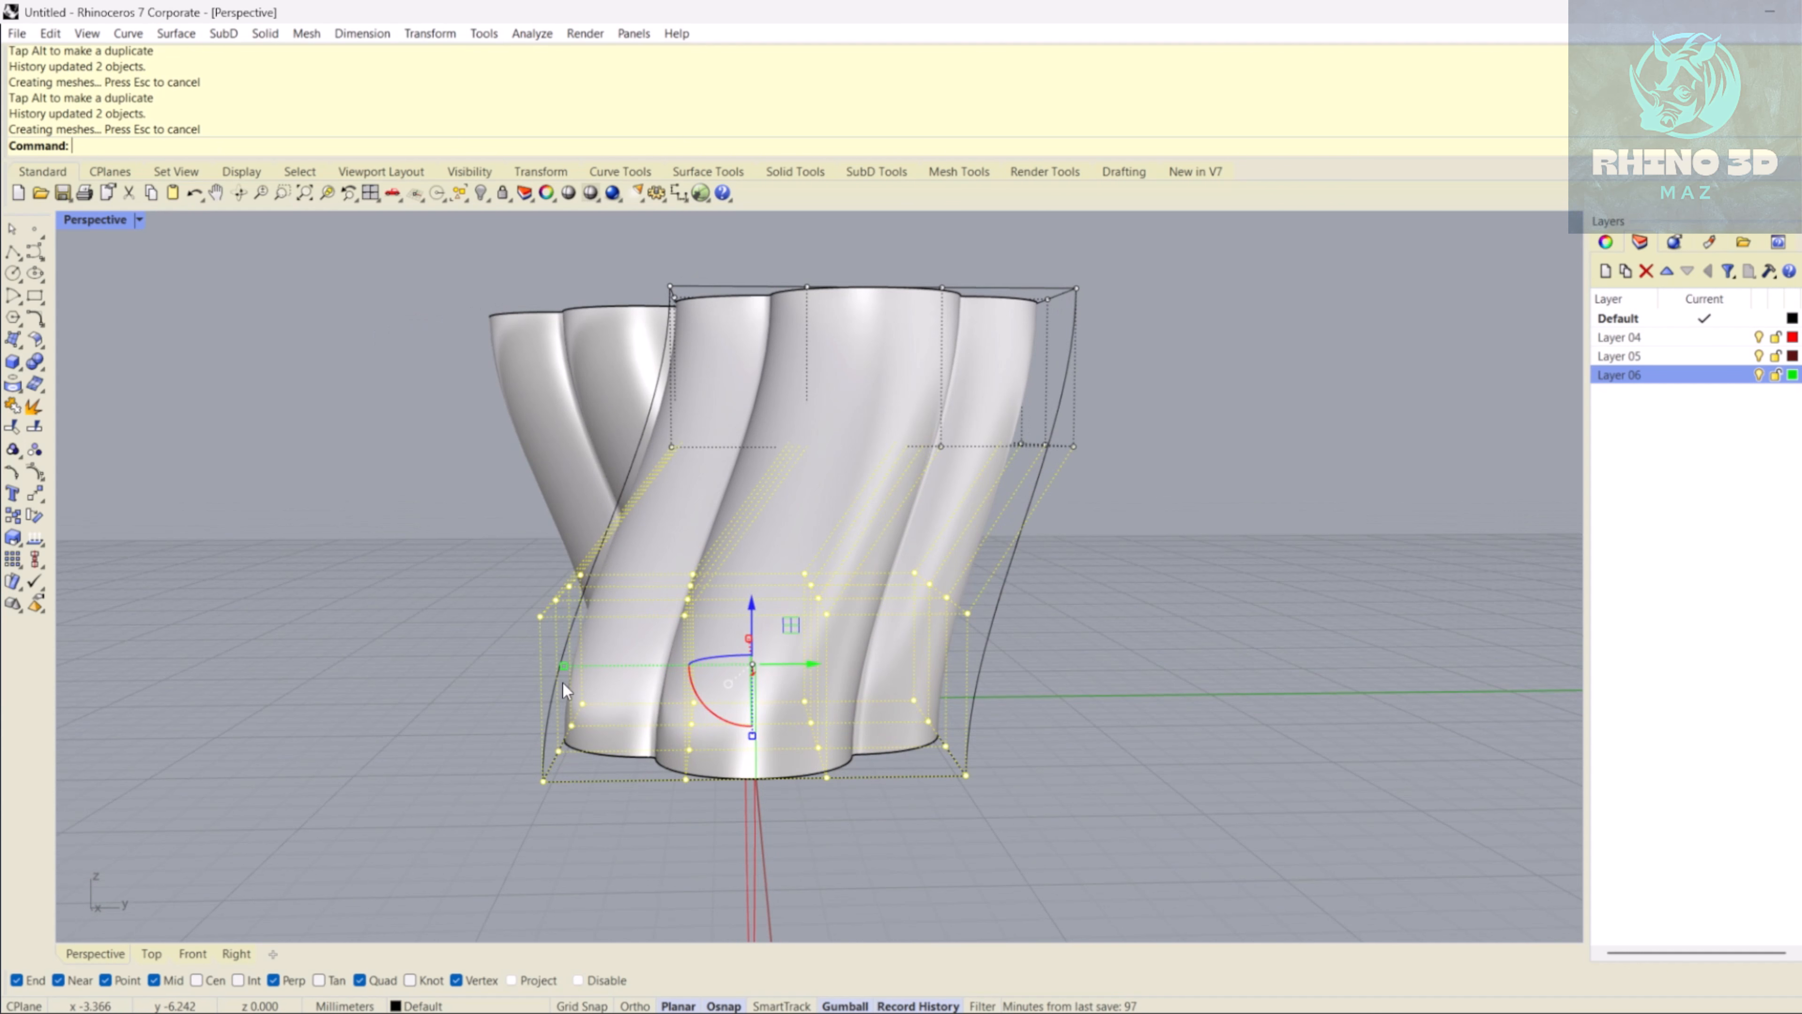
drag(561, 665, 644, 675)
right_drag(589, 728, 1016, 615)
- Extrude the ring circle to both sides as an open cylindrical surface passing through both bezels
click(776, 578)
text(ExtrudeC)
scroll(772, 591, down, 7)
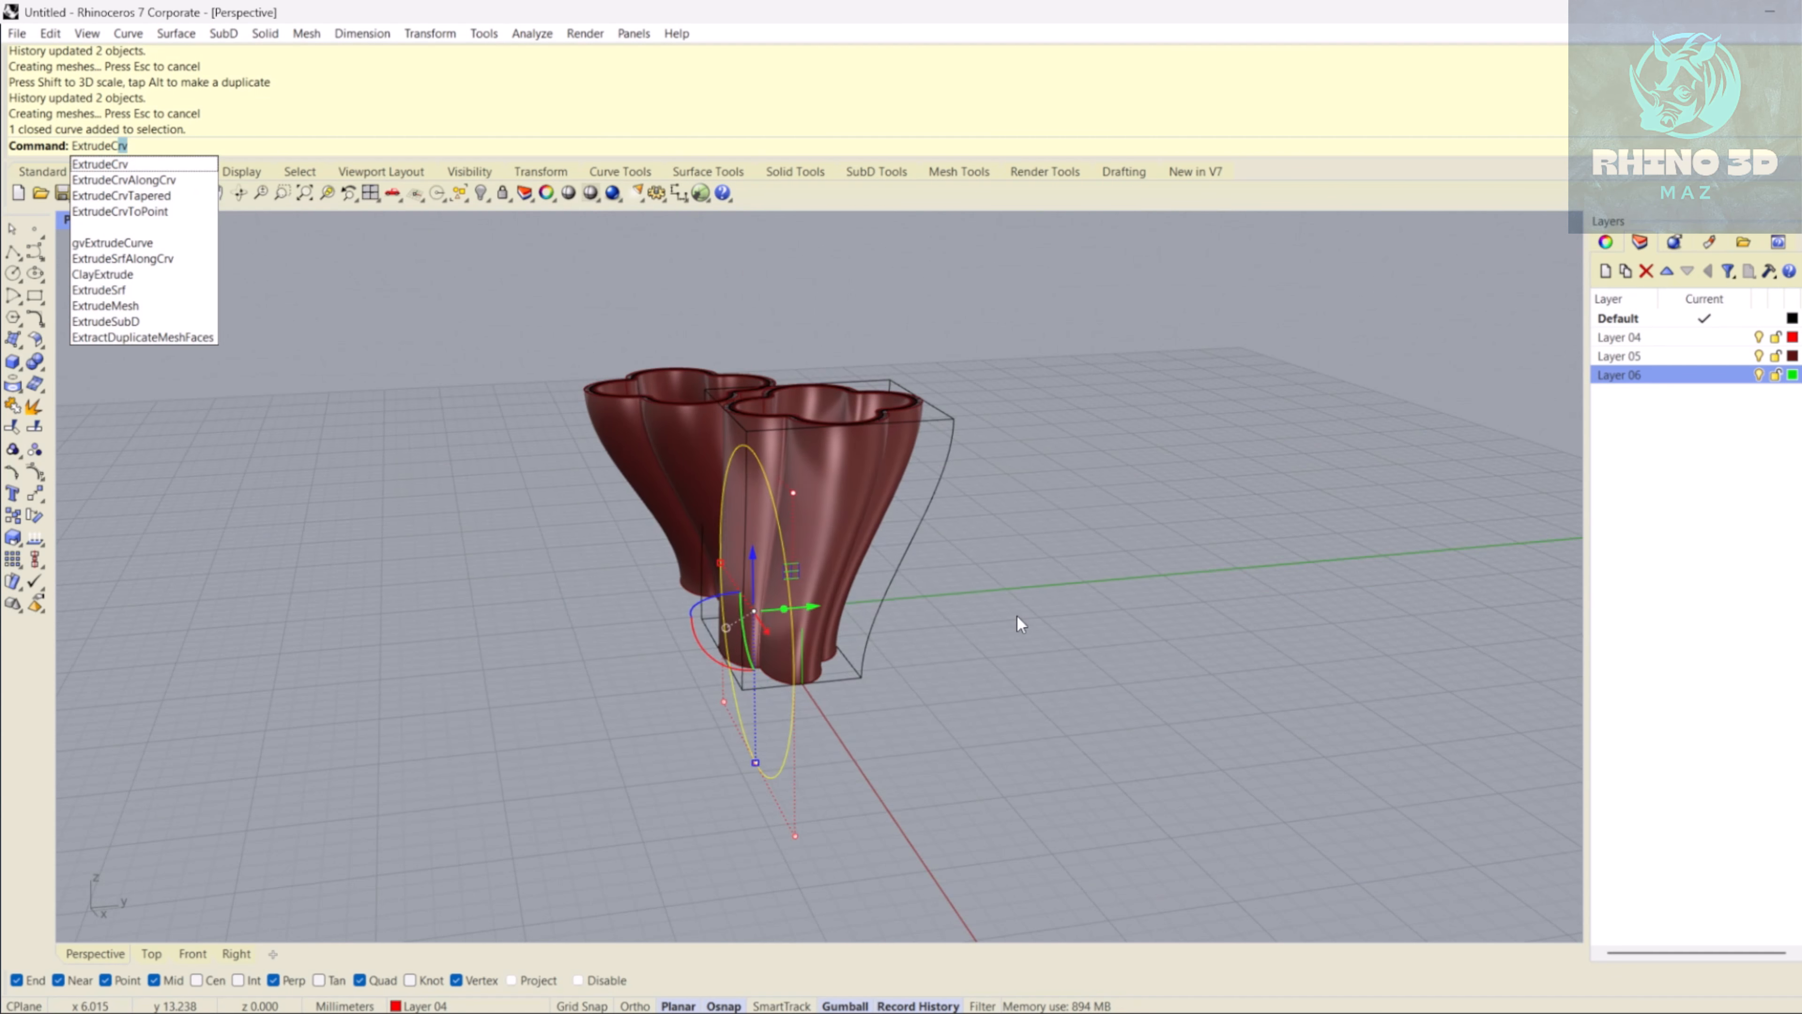
key(Return)
click(1087, 564)
scroll(993, 639, up, 5)
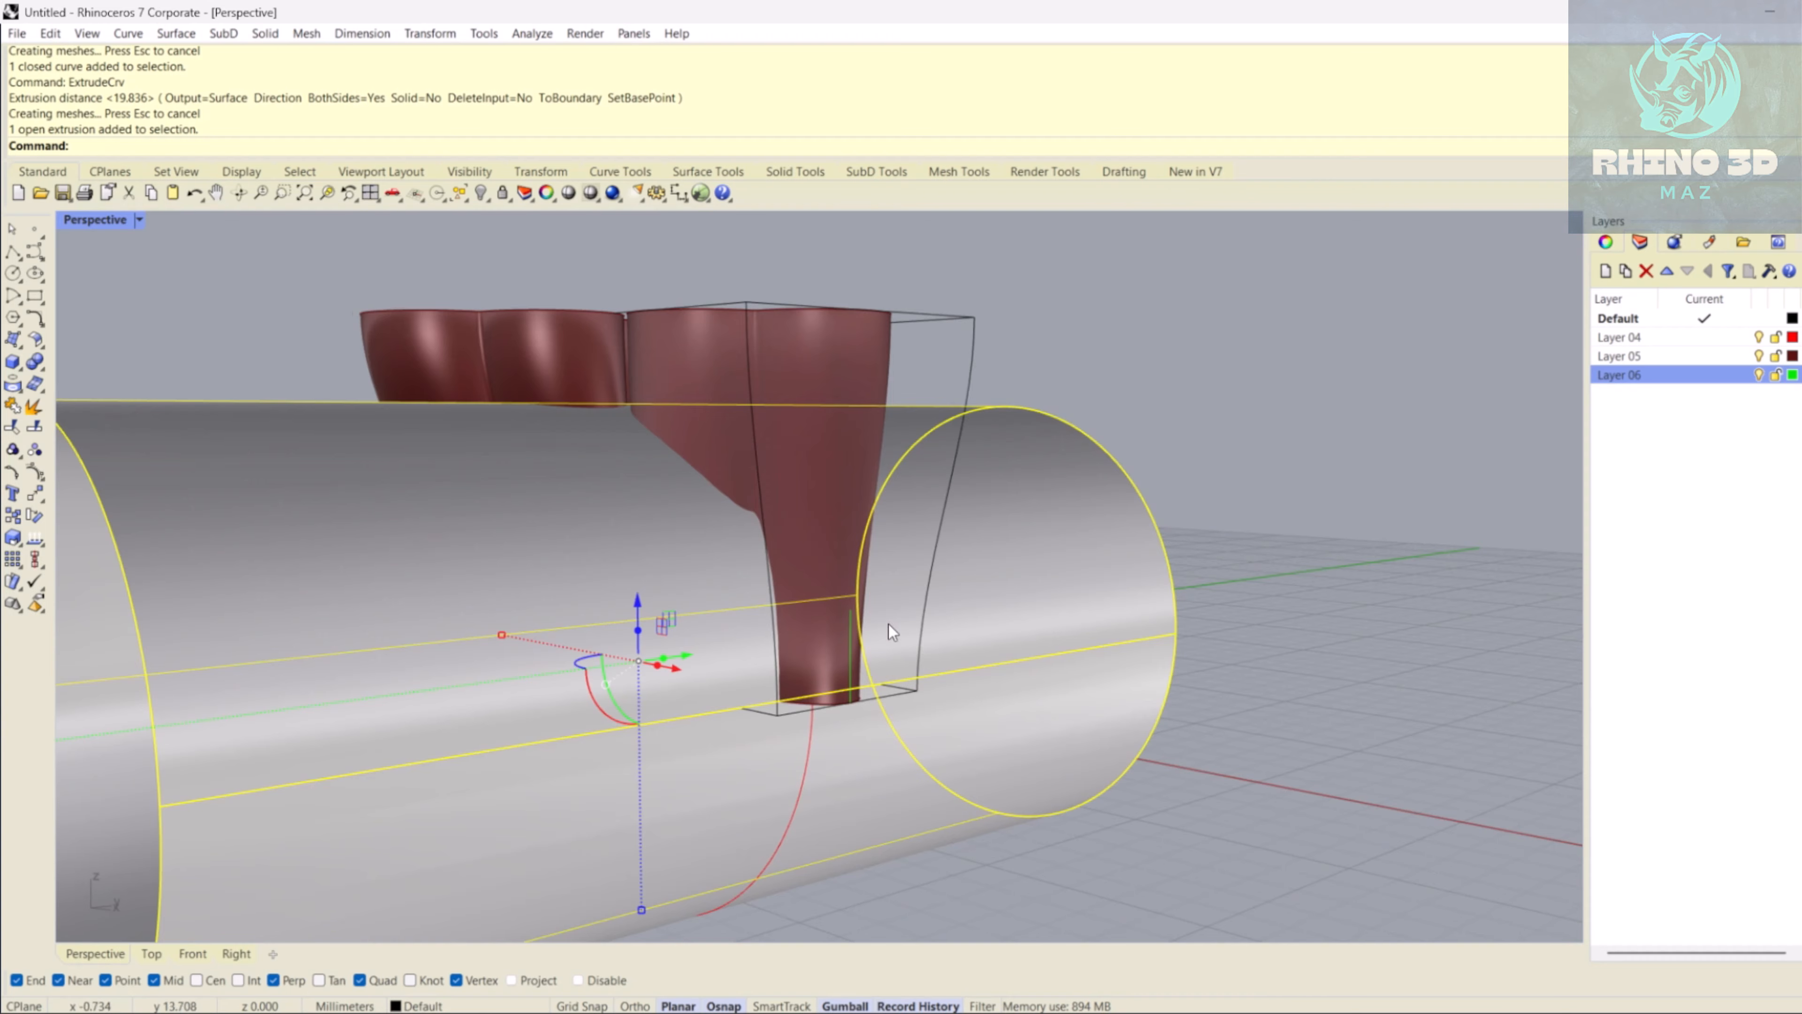
right_drag(888, 624, 744, 703)
drag(702, 697, 649, 629)
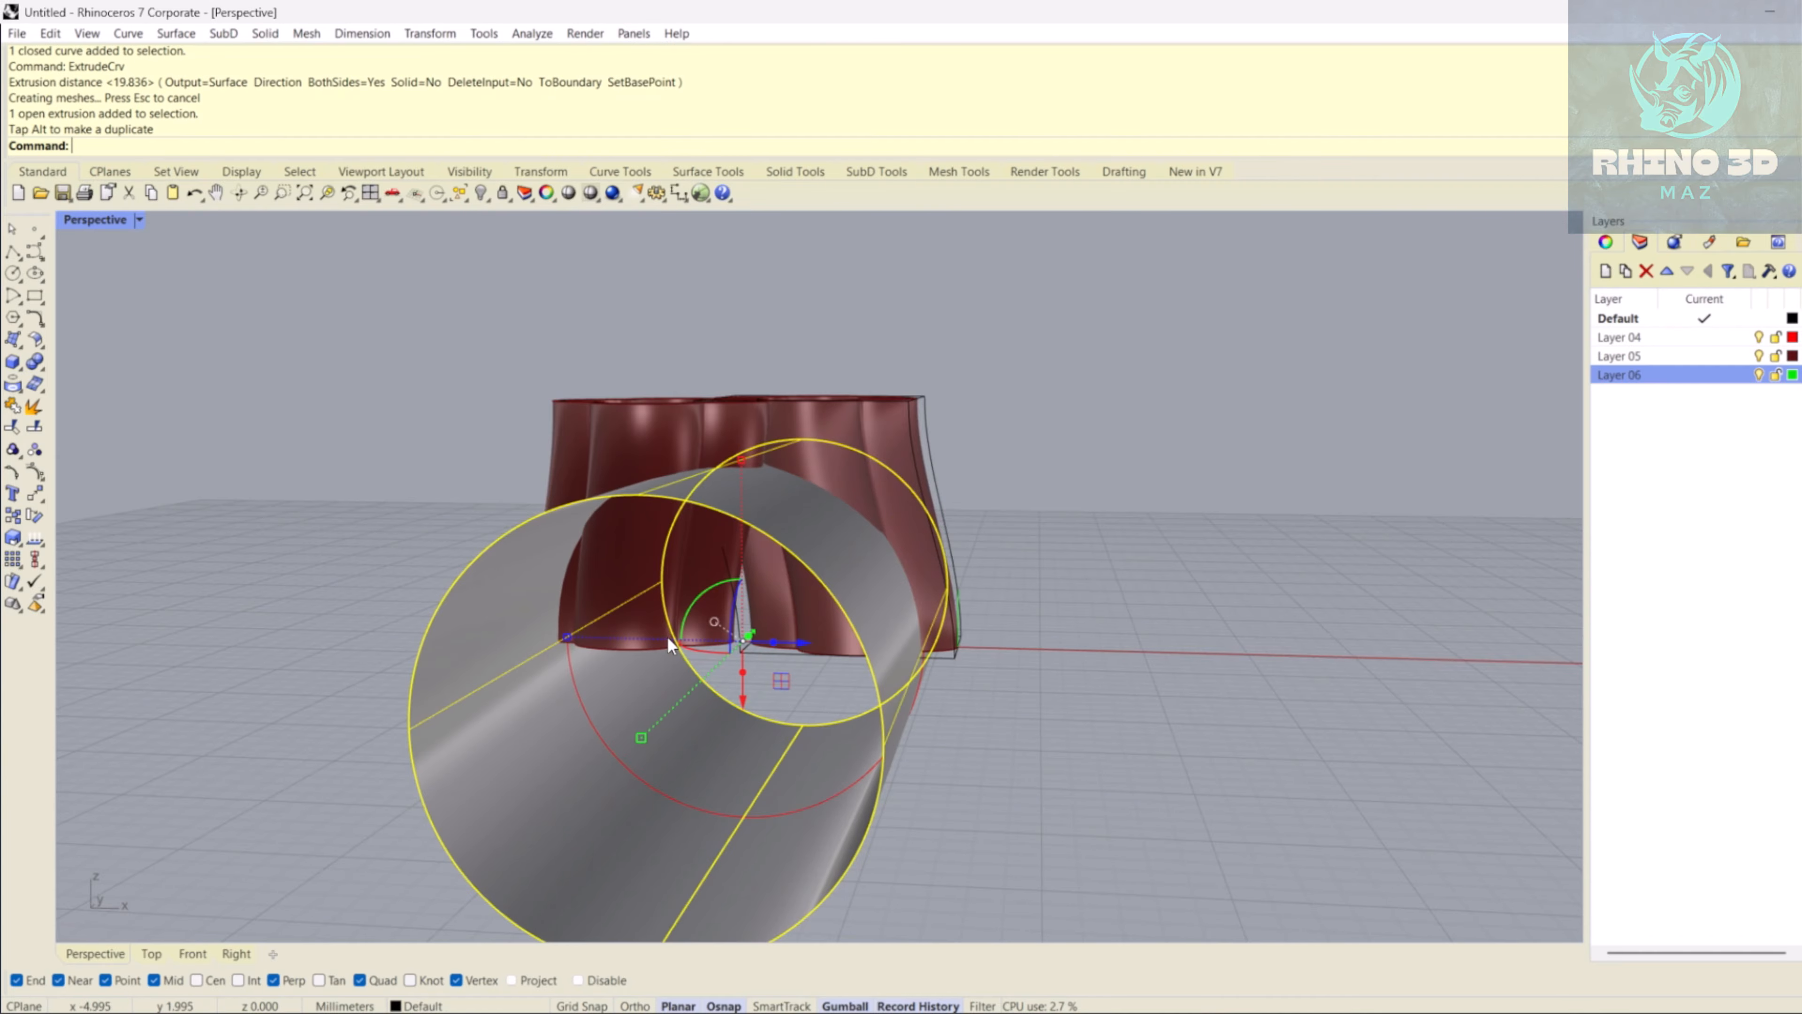
right_drag(993, 770, 845, 773)
click(980, 816)
- Dimension the outer width of the tapered base of the clover bezel on the positive X side
right_drag(646, 815, 716, 512)
scroll(716, 514, up, 5)
text(Dim)
scroll(720, 519, up, 5)
key(Return)
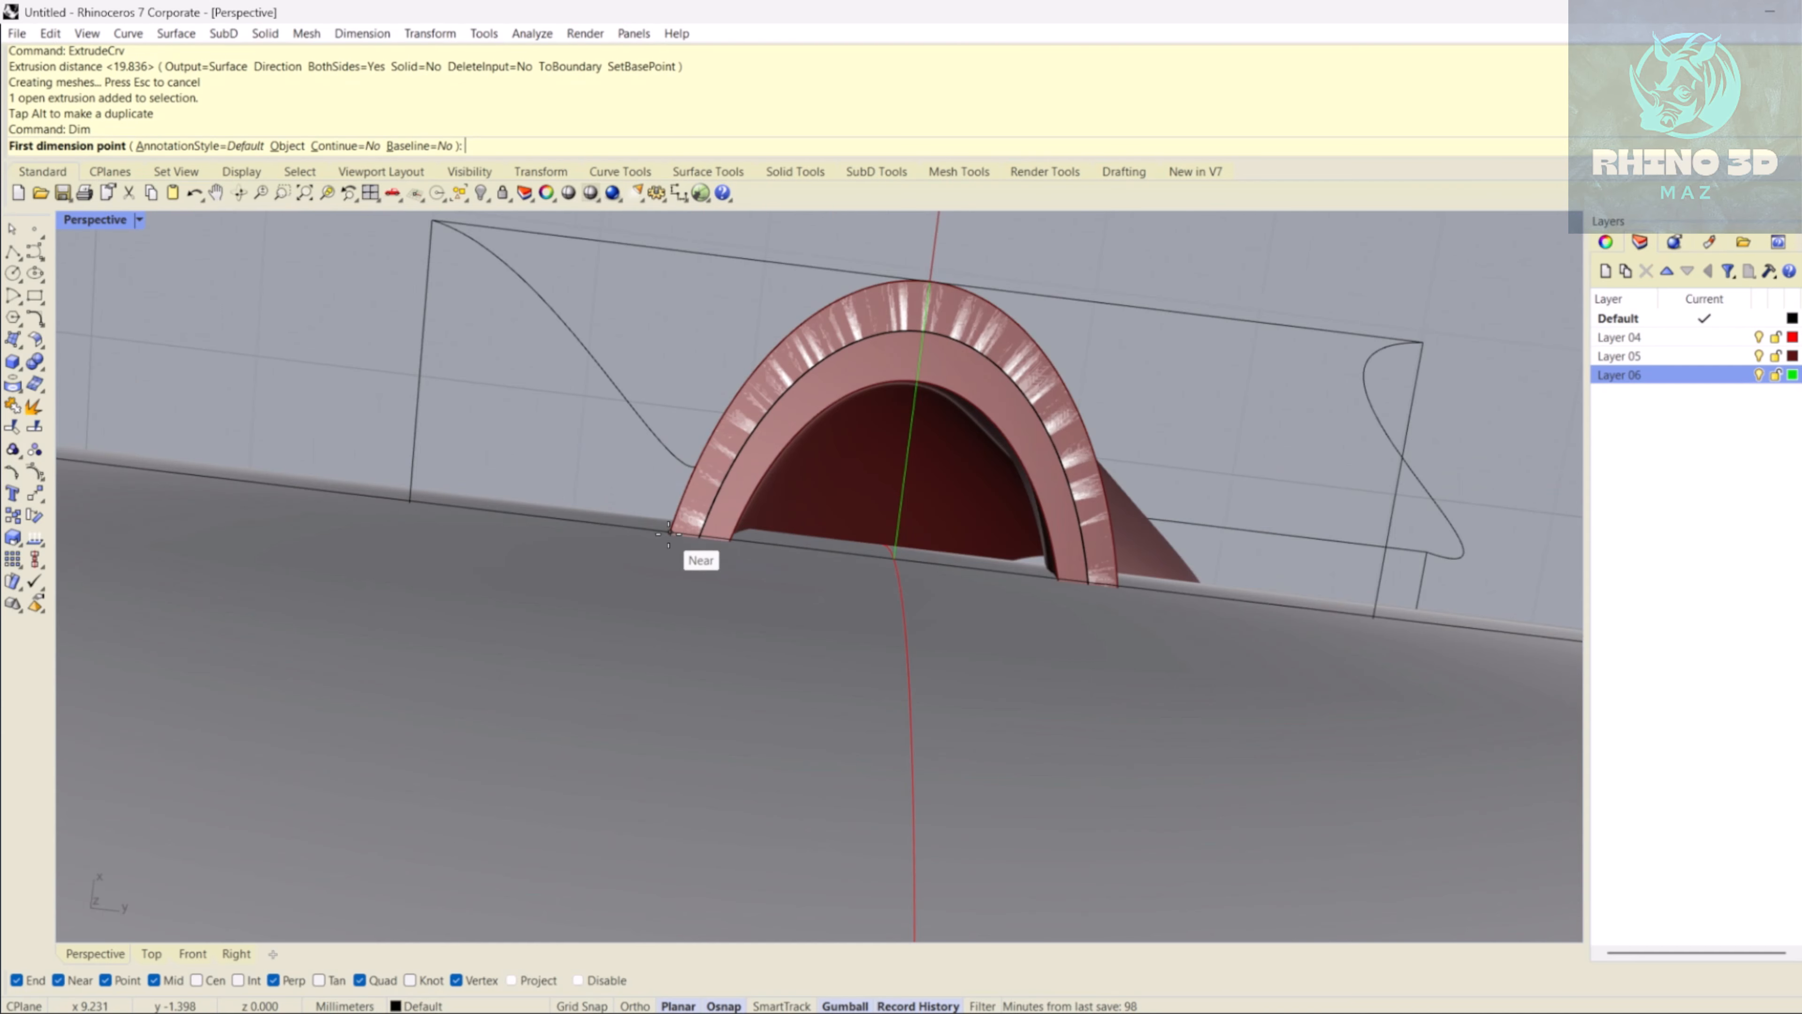
click(667, 533)
click(1118, 584)
scroll(893, 614, down, 5)
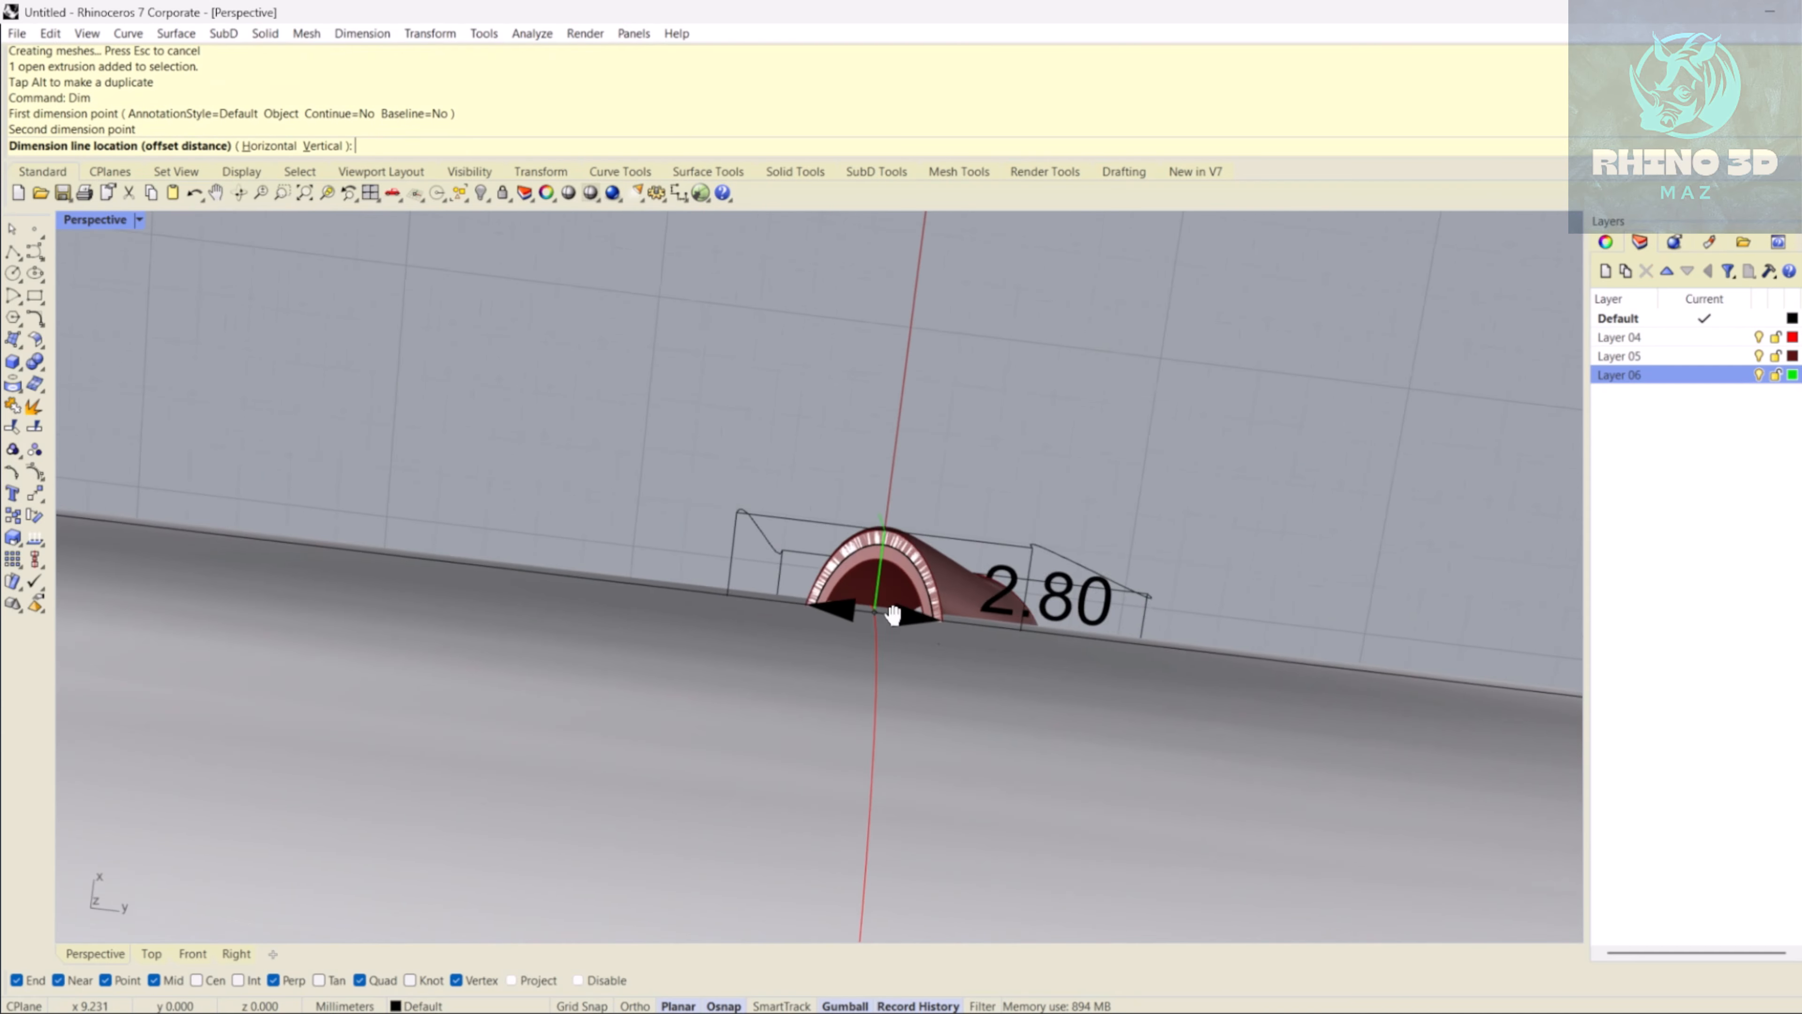
click(848, 348)
mouse_move(893, 613)
shift+right_down()
mouse_move(773, 592)
mouse_move(782, 561)
mouse_move(765, 620)
mouse_move(825, 793)
mouse_move(918, 579)
mouse_move(1038, 644)
mouse_move(1030, 765)
mouse_move(883, 585)
shift+right_up()
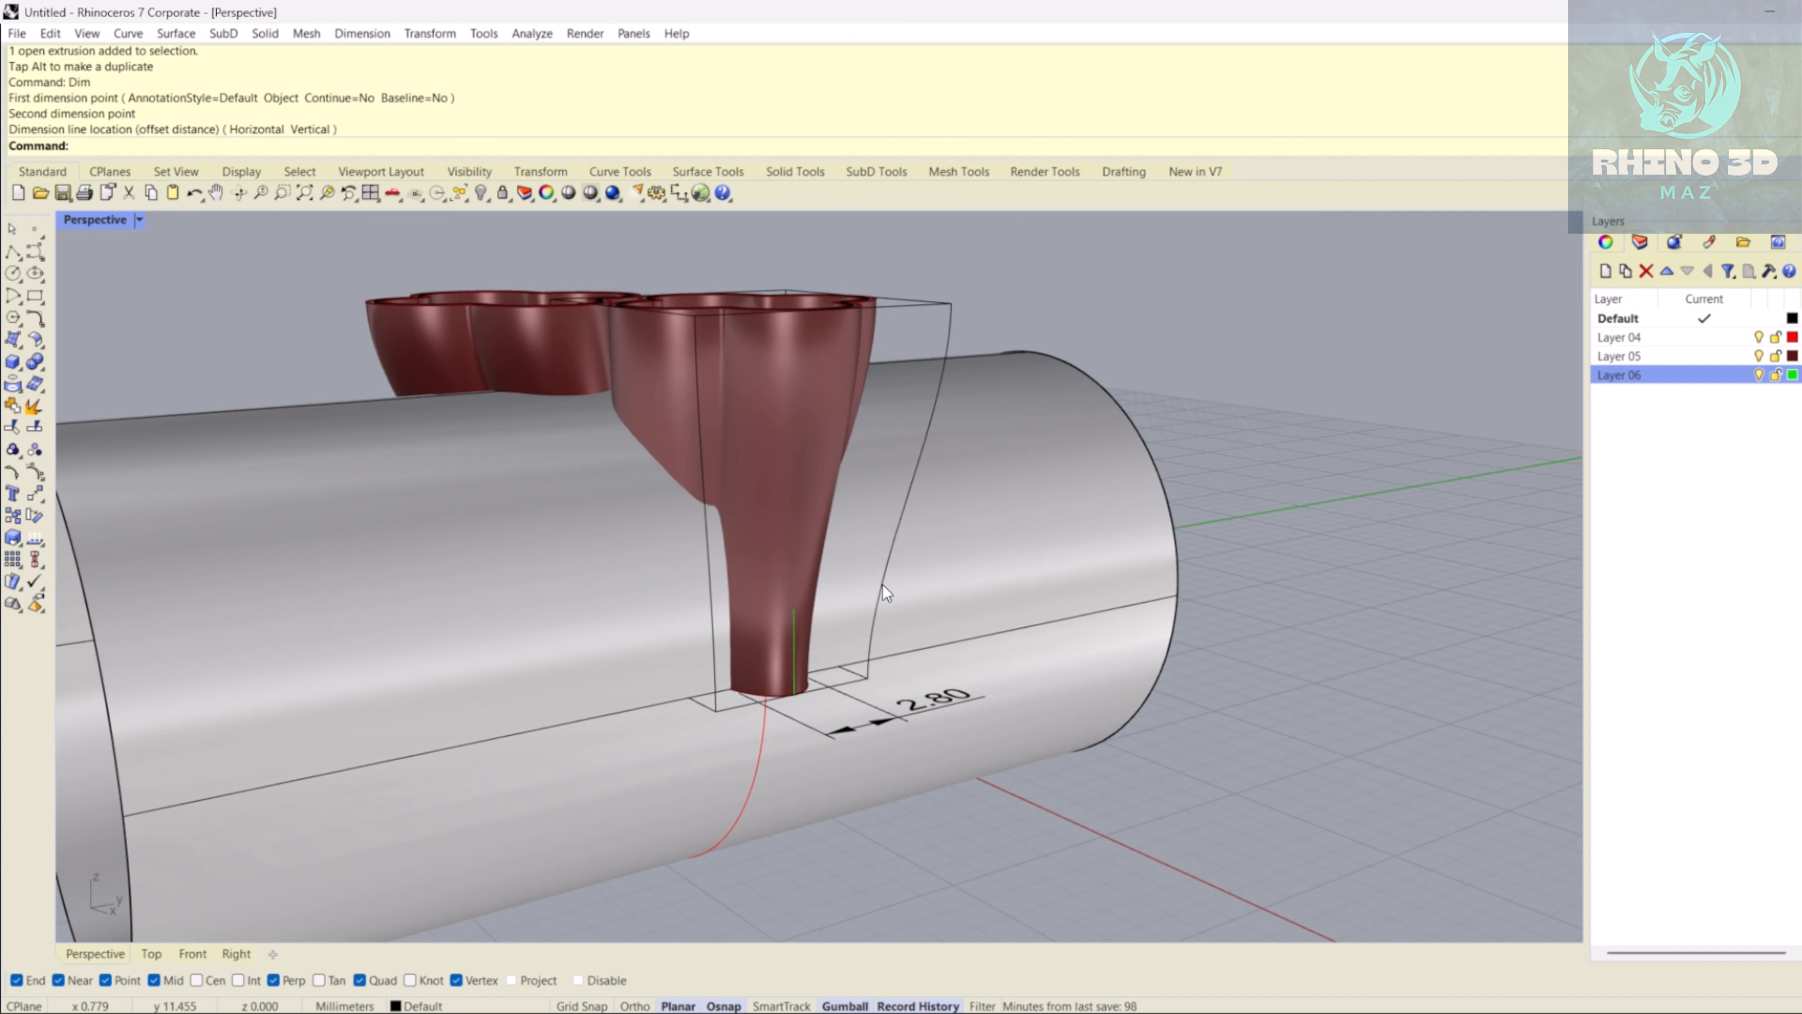
- Delete the control cage around the tapered bezel and the linear dimension at its base
click(883, 584)
key(Delete)
click(907, 712)
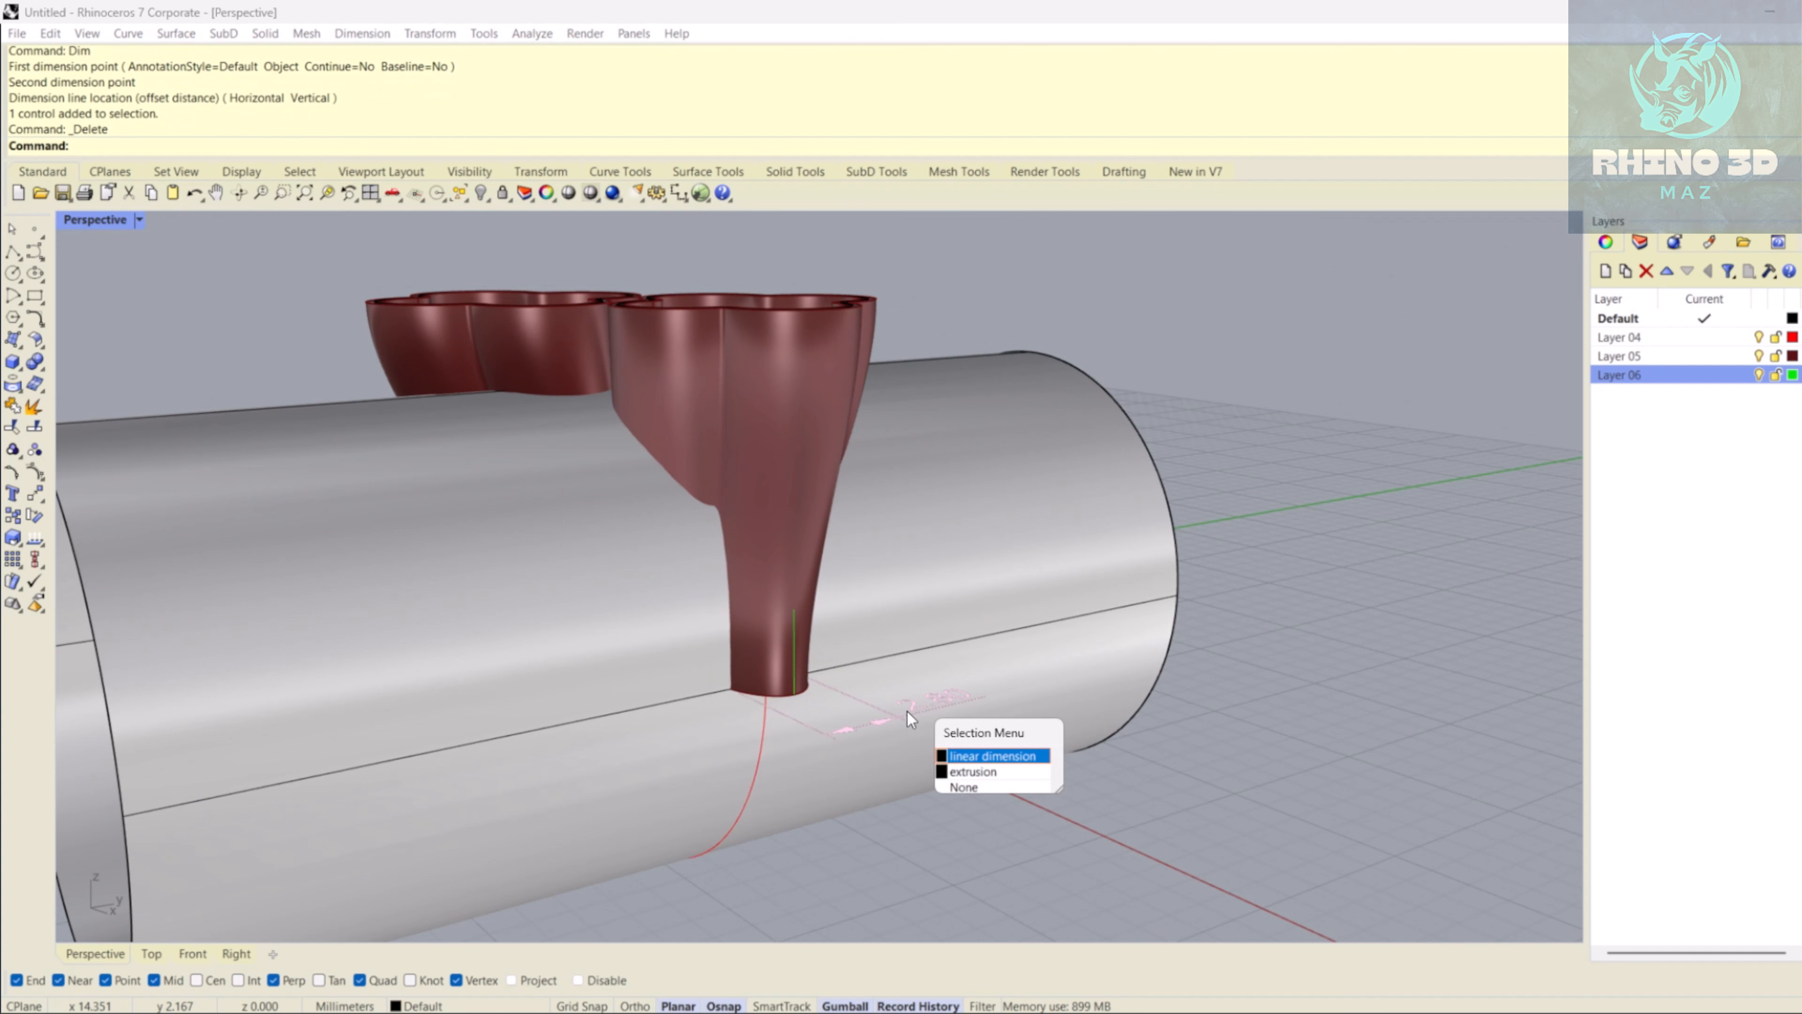
key(Return)
key(Delete)
- Boolean split both bezels, including their nested shells, using the extruded ring cylinder as the cutting surface
right_drag(843, 709, 787, 444)
scroll(802, 426, up, 5)
click(803, 421)
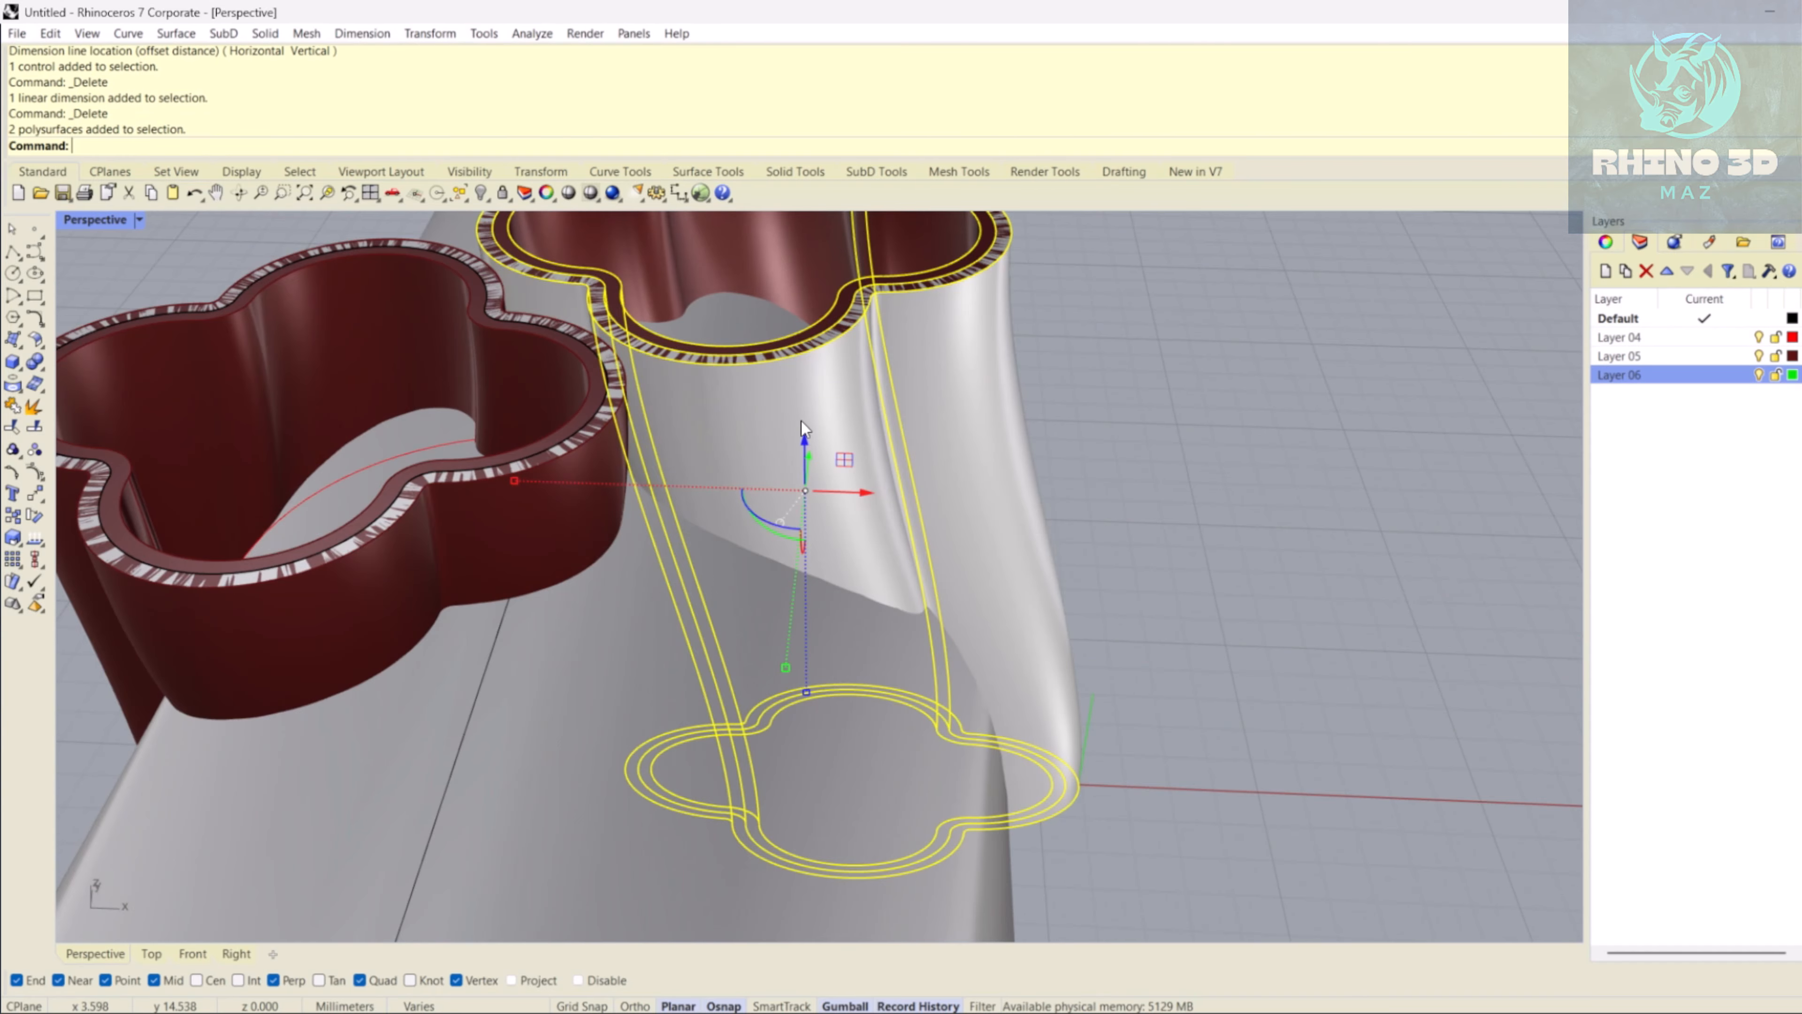
scroll(693, 401, down, 4)
shift+click(542, 485)
key(Return)
shift+click(417, 507)
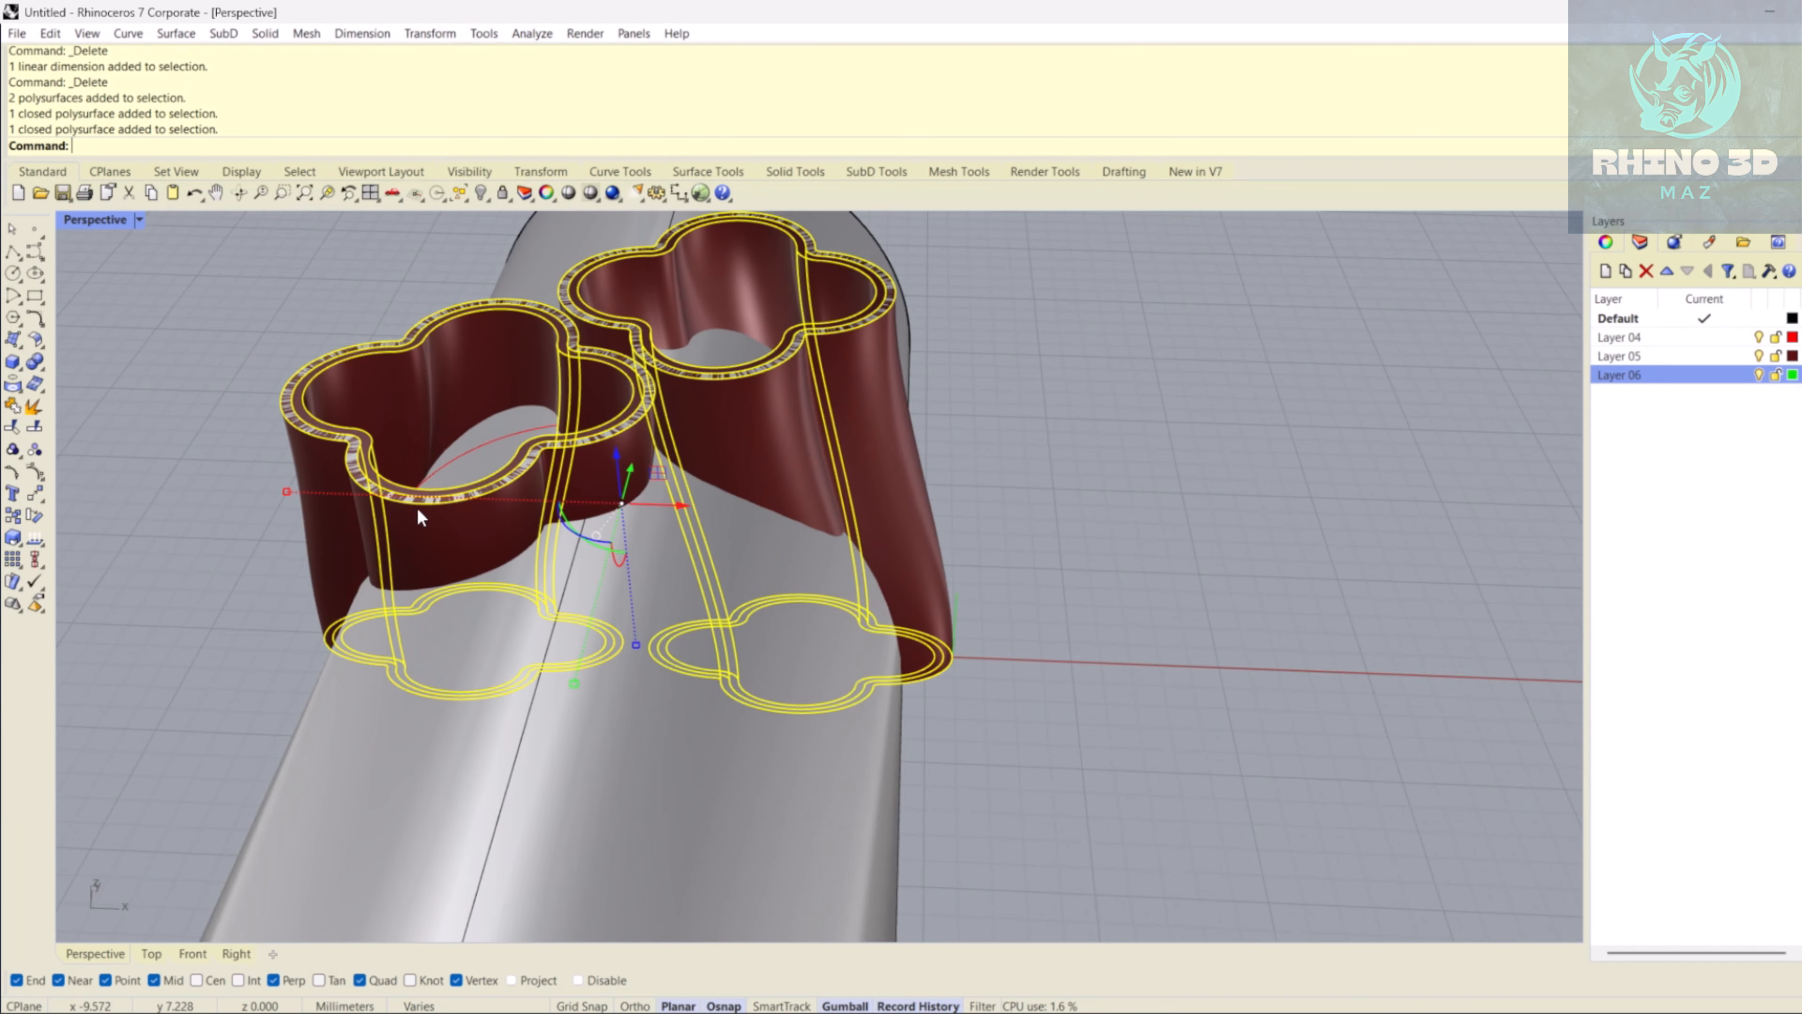
right_drag(699, 384, 712, 385)
scroll(713, 384, down, 5)
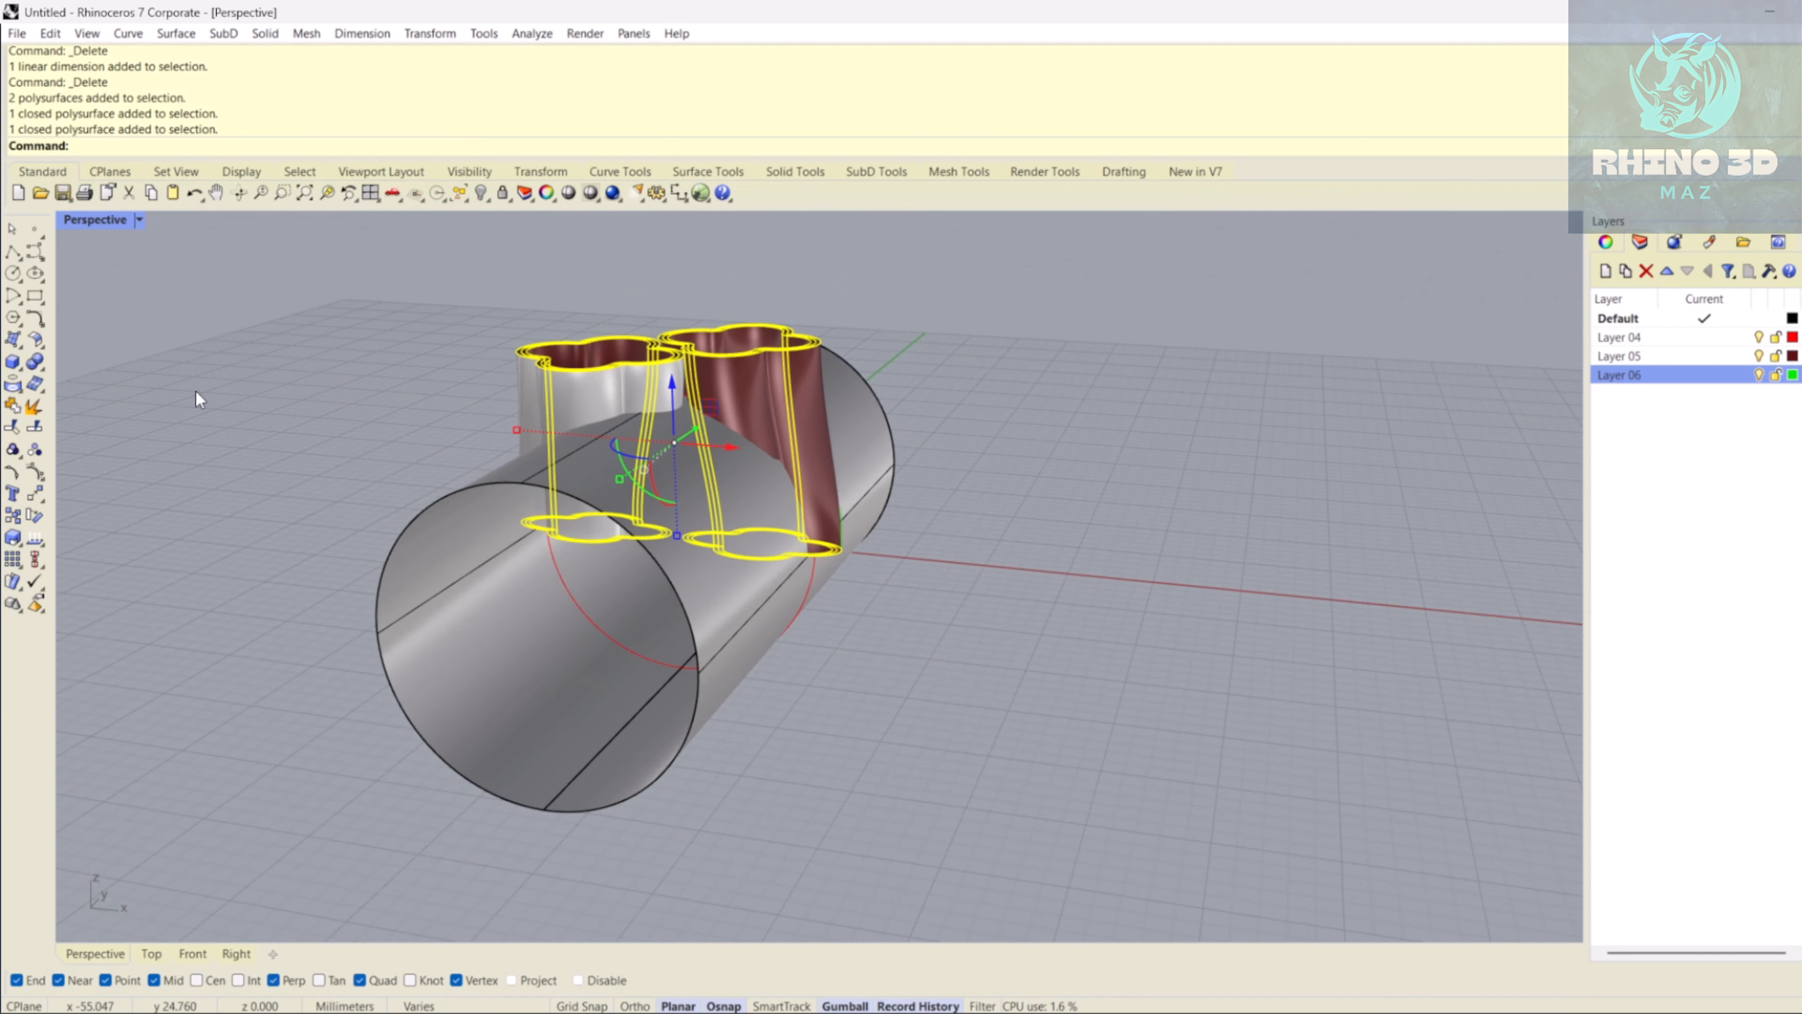
click(41, 375)
click(126, 374)
click(524, 620)
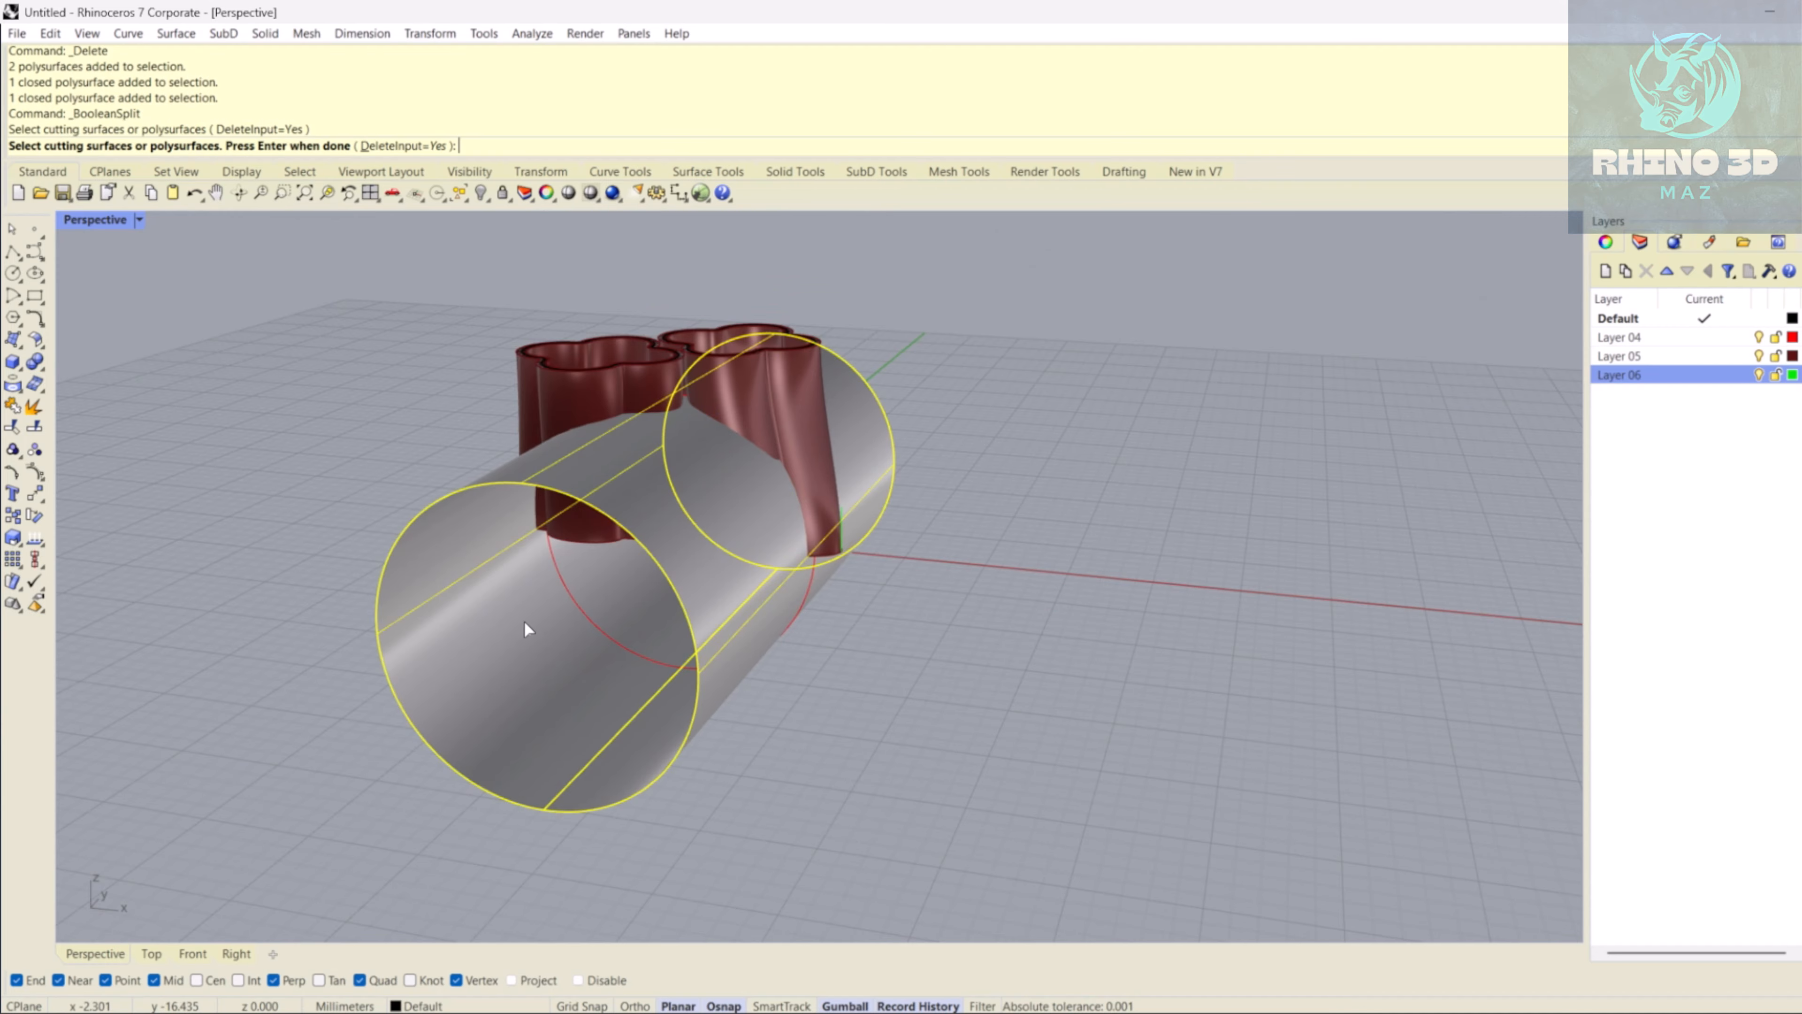
key(Return)
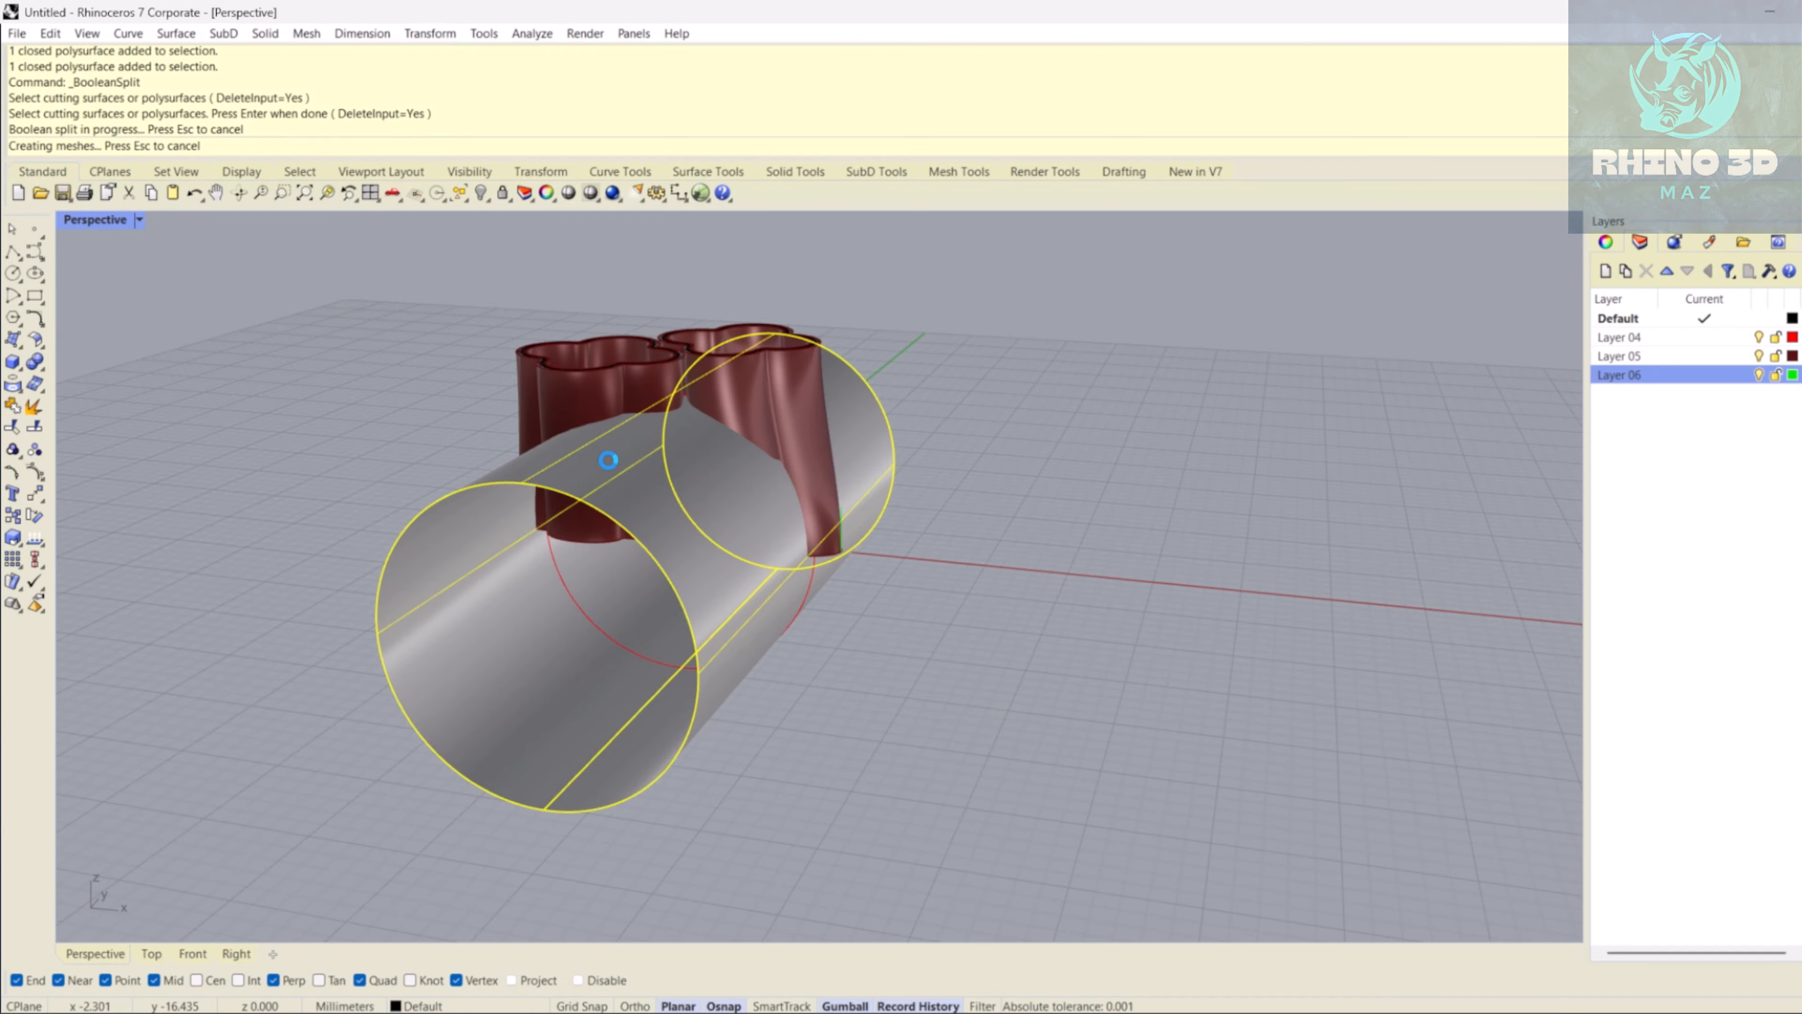
key(Escape)
right_drag(664, 507, 752, 537)
scroll(689, 528, up, 3)
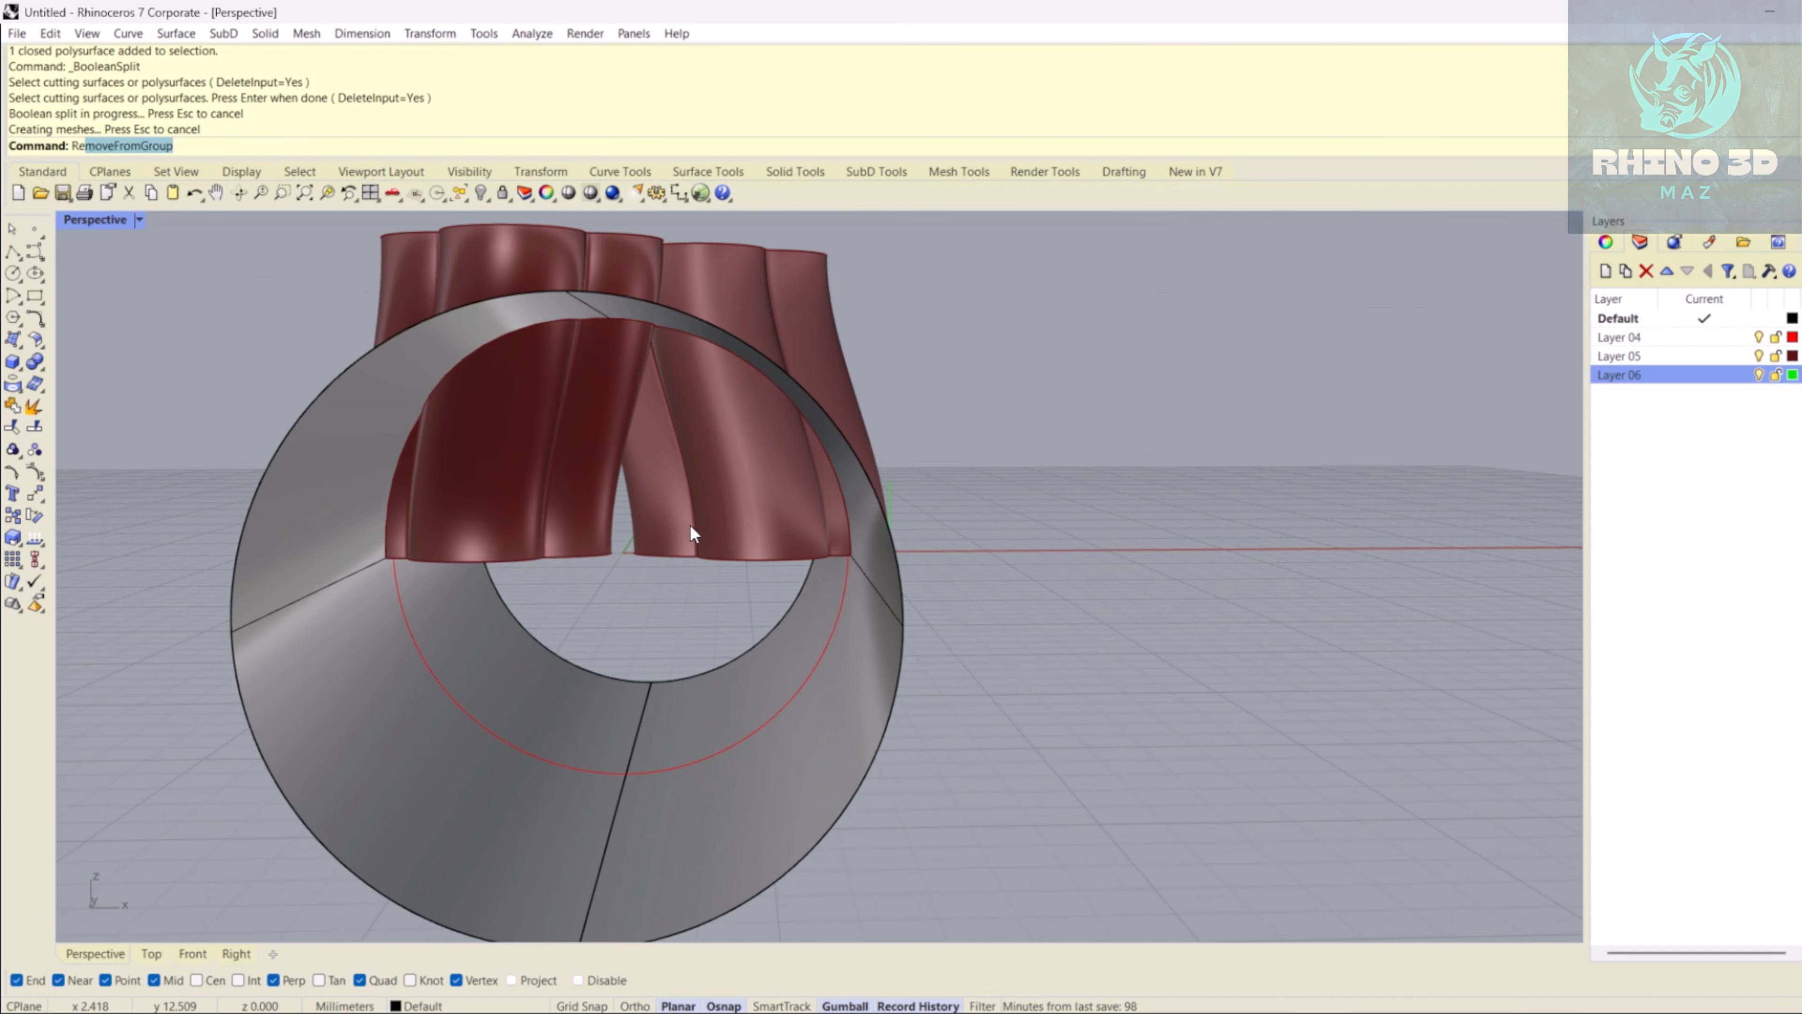
text(nder)
key(Return)
scroll(639, 506, up, 3)
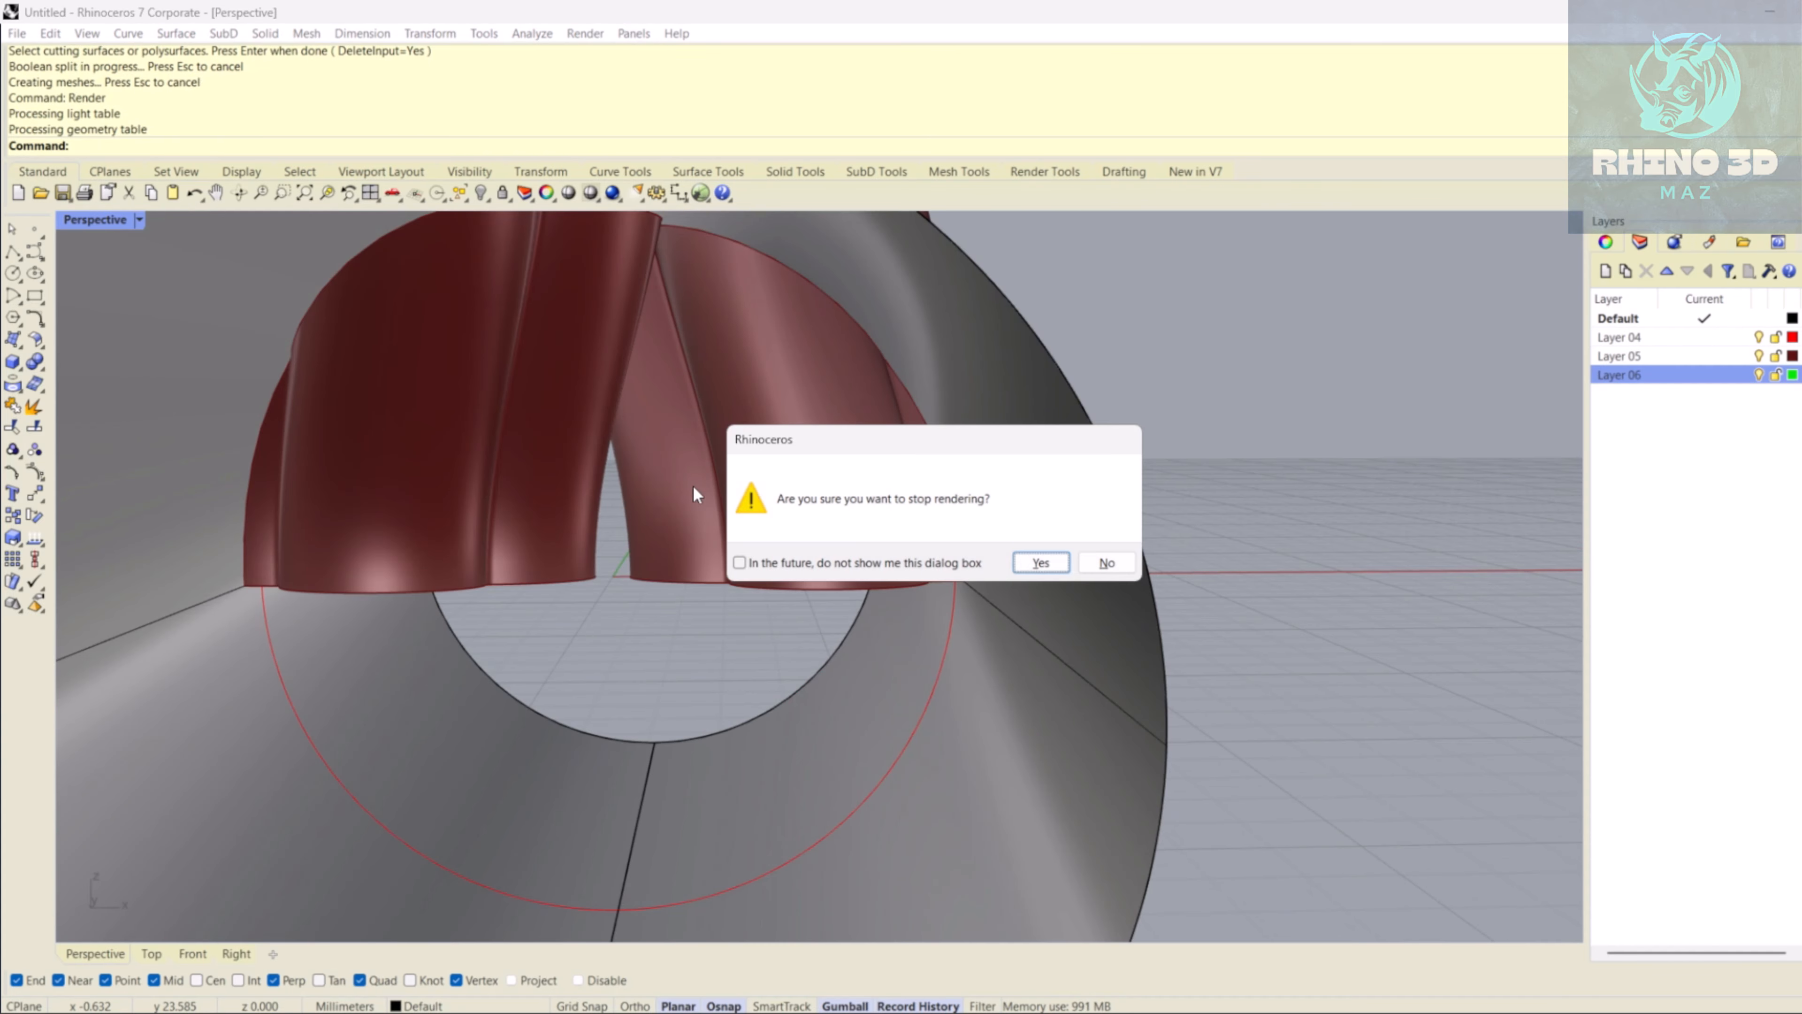
click(1107, 562)
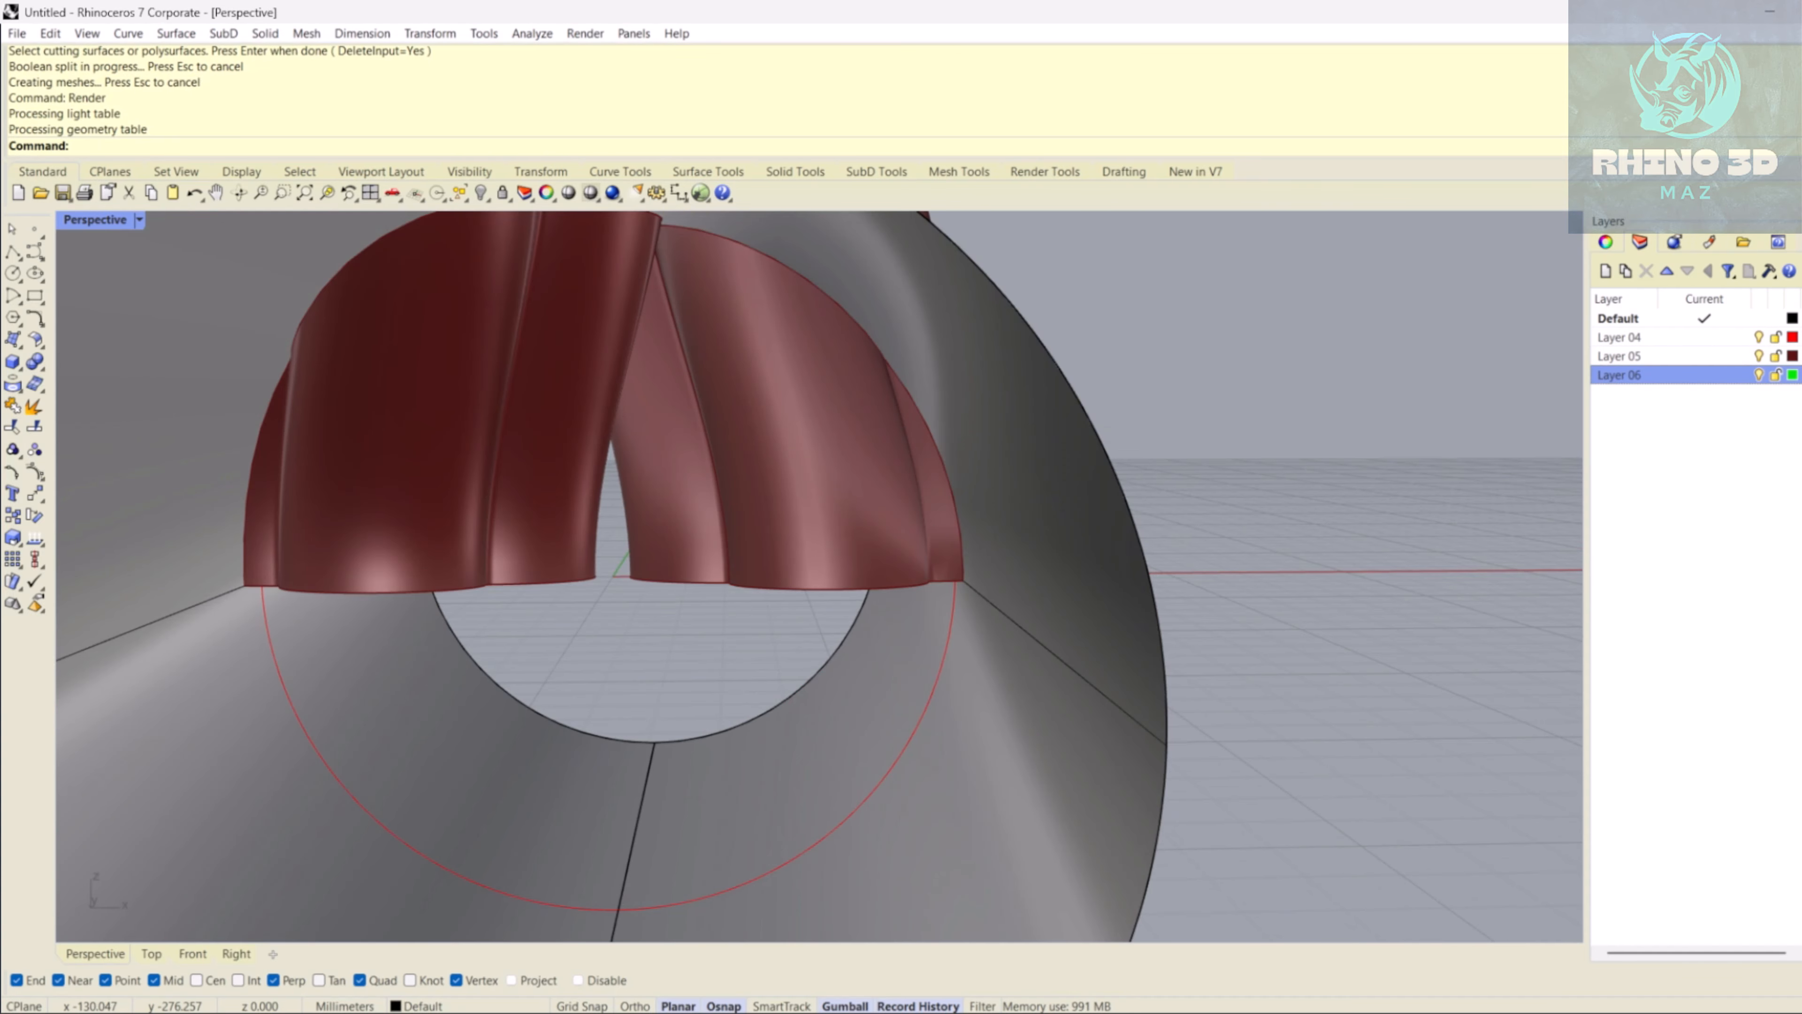
key(Escape)
click(1052, 566)
scroll(585, 589, up, 2)
- Remove the bezel pieces lying inside the ring cylinder from their groups and delete them
text(RemoveFromGroup)
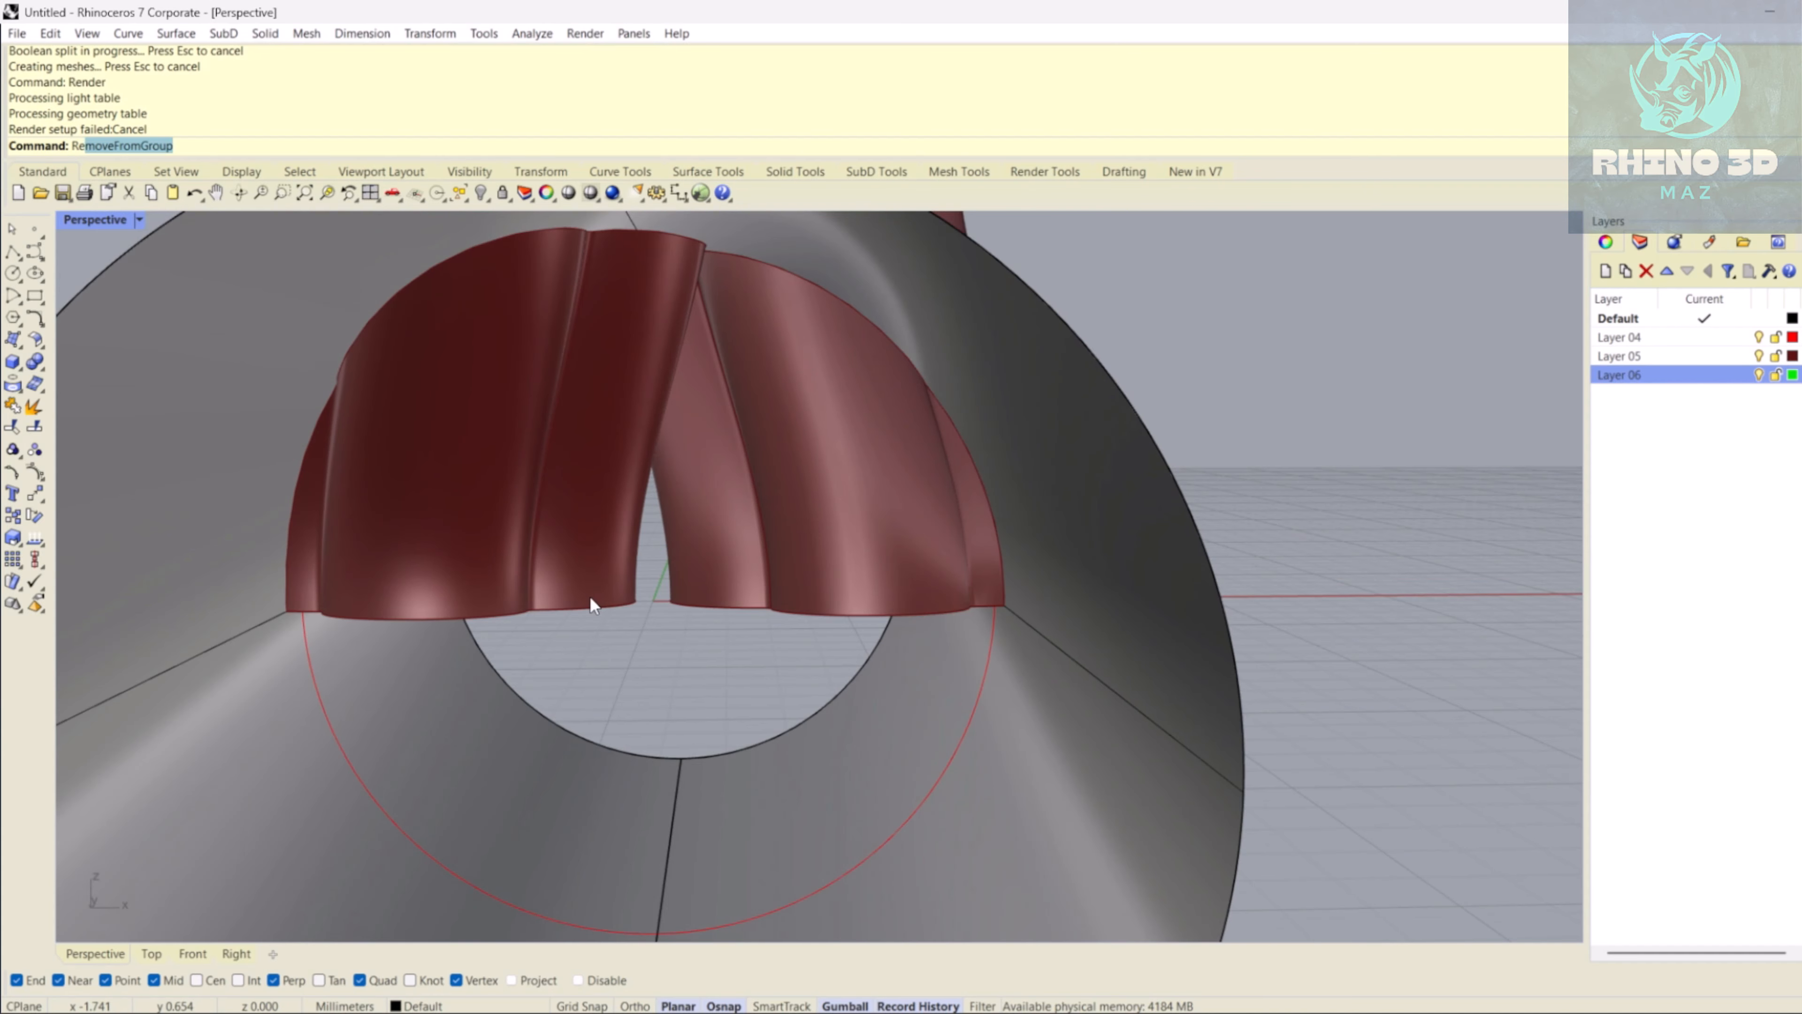
key(Return)
right_drag(585, 597, 630, 483)
click(603, 582)
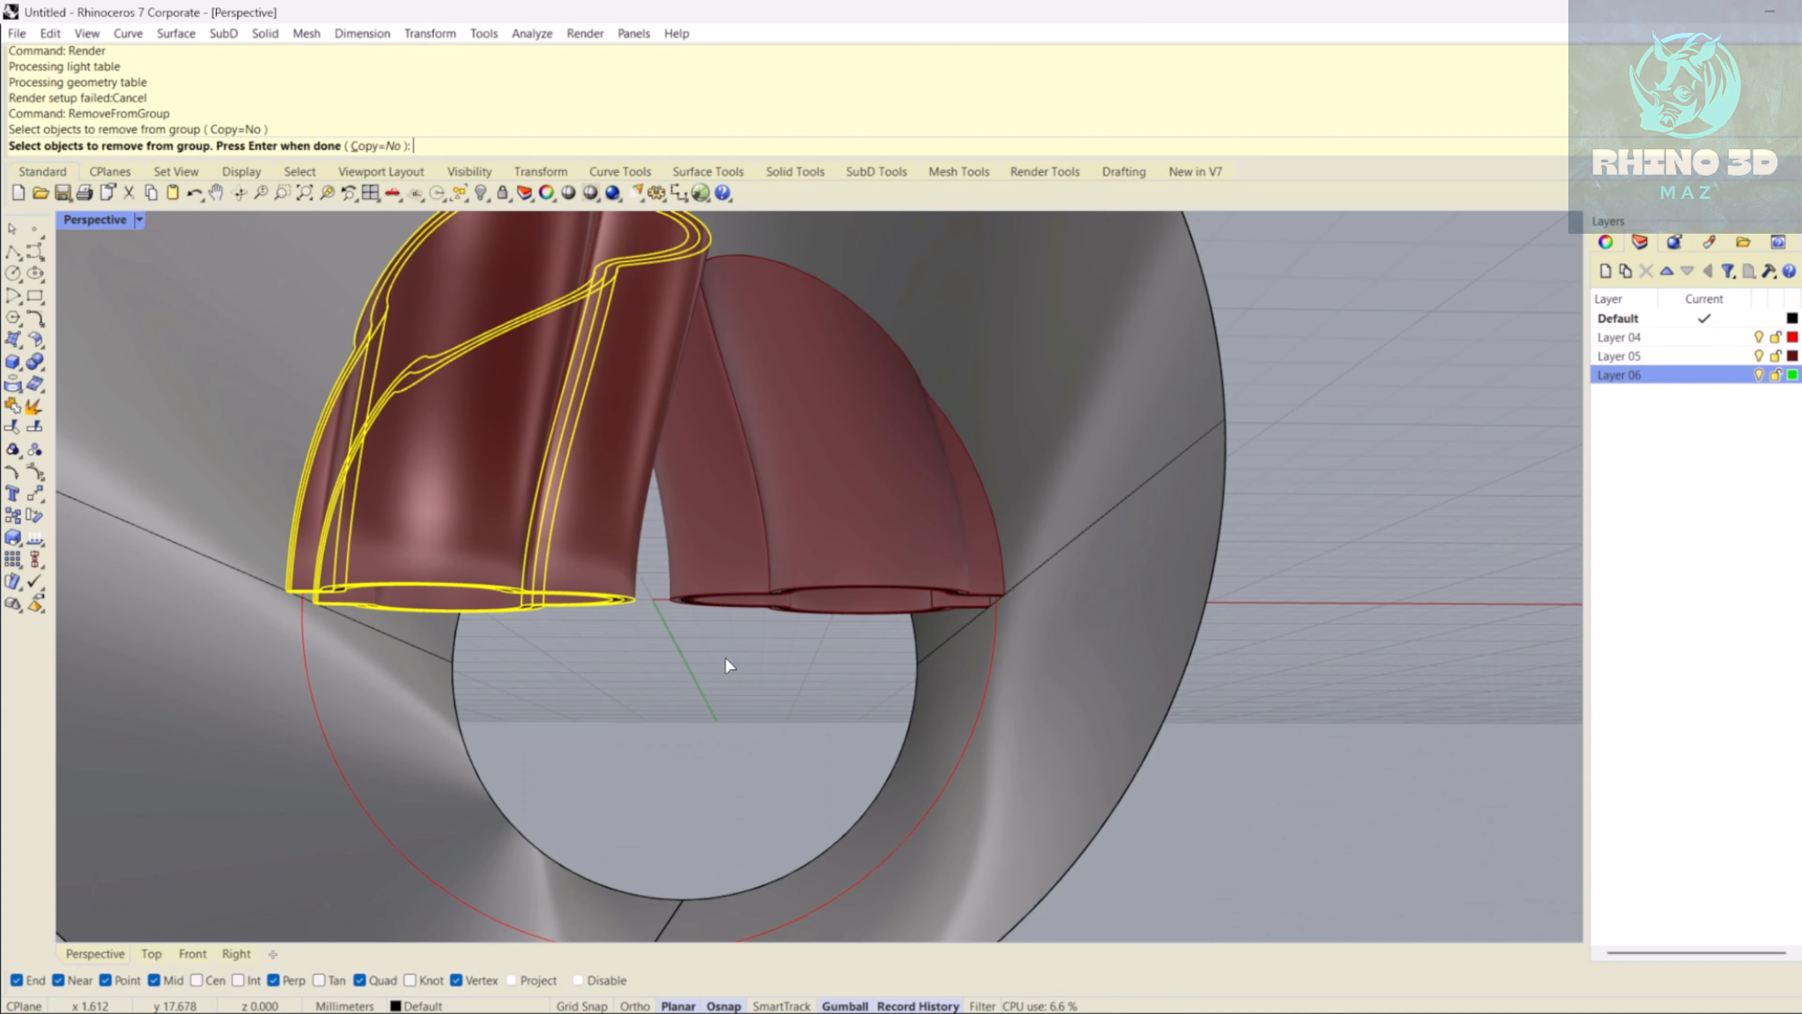
click(733, 573)
key(Return)
right_drag(734, 575, 674, 645)
key(Delete)
scroll(691, 586, down, 5)
click(654, 697)
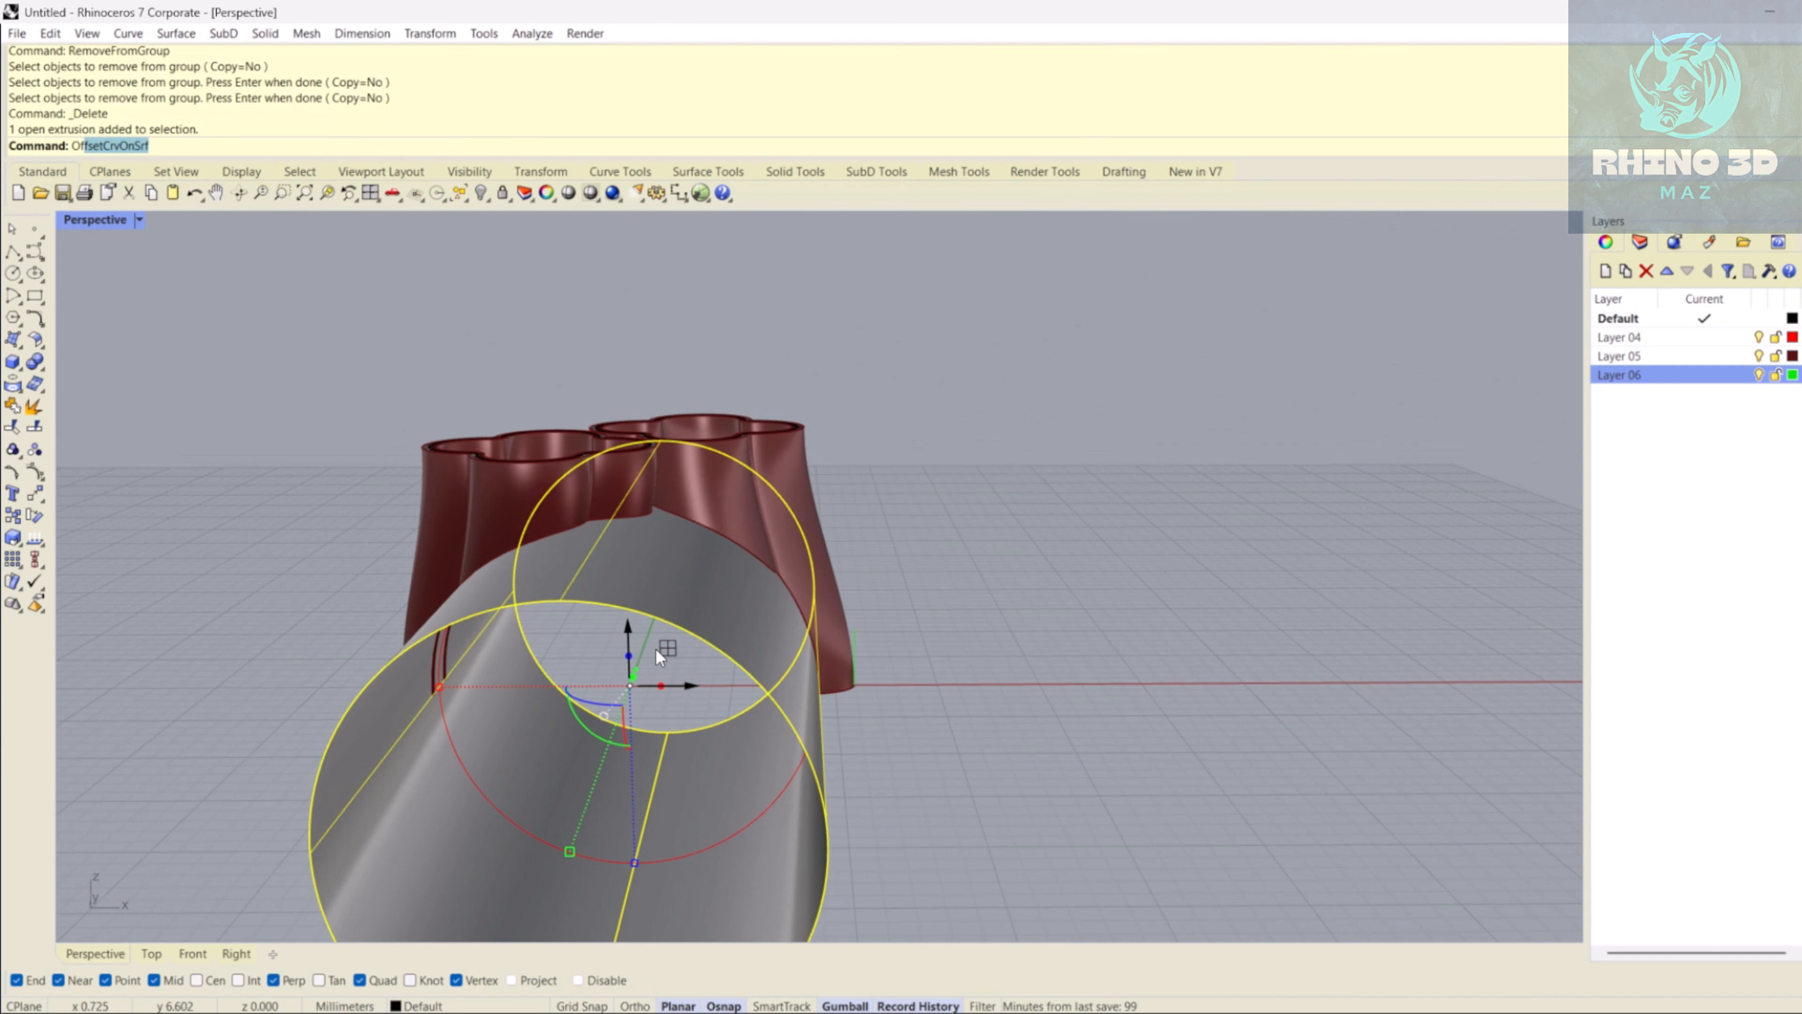
key(Down)
key(Down)
key(Down)
key(Down)
key(Down)
key(Return)
key(Escape)
- Offset the ring cylinder surface outward by 0.6 mm as a non-solid surface and delete the original cylinder
click(642, 603)
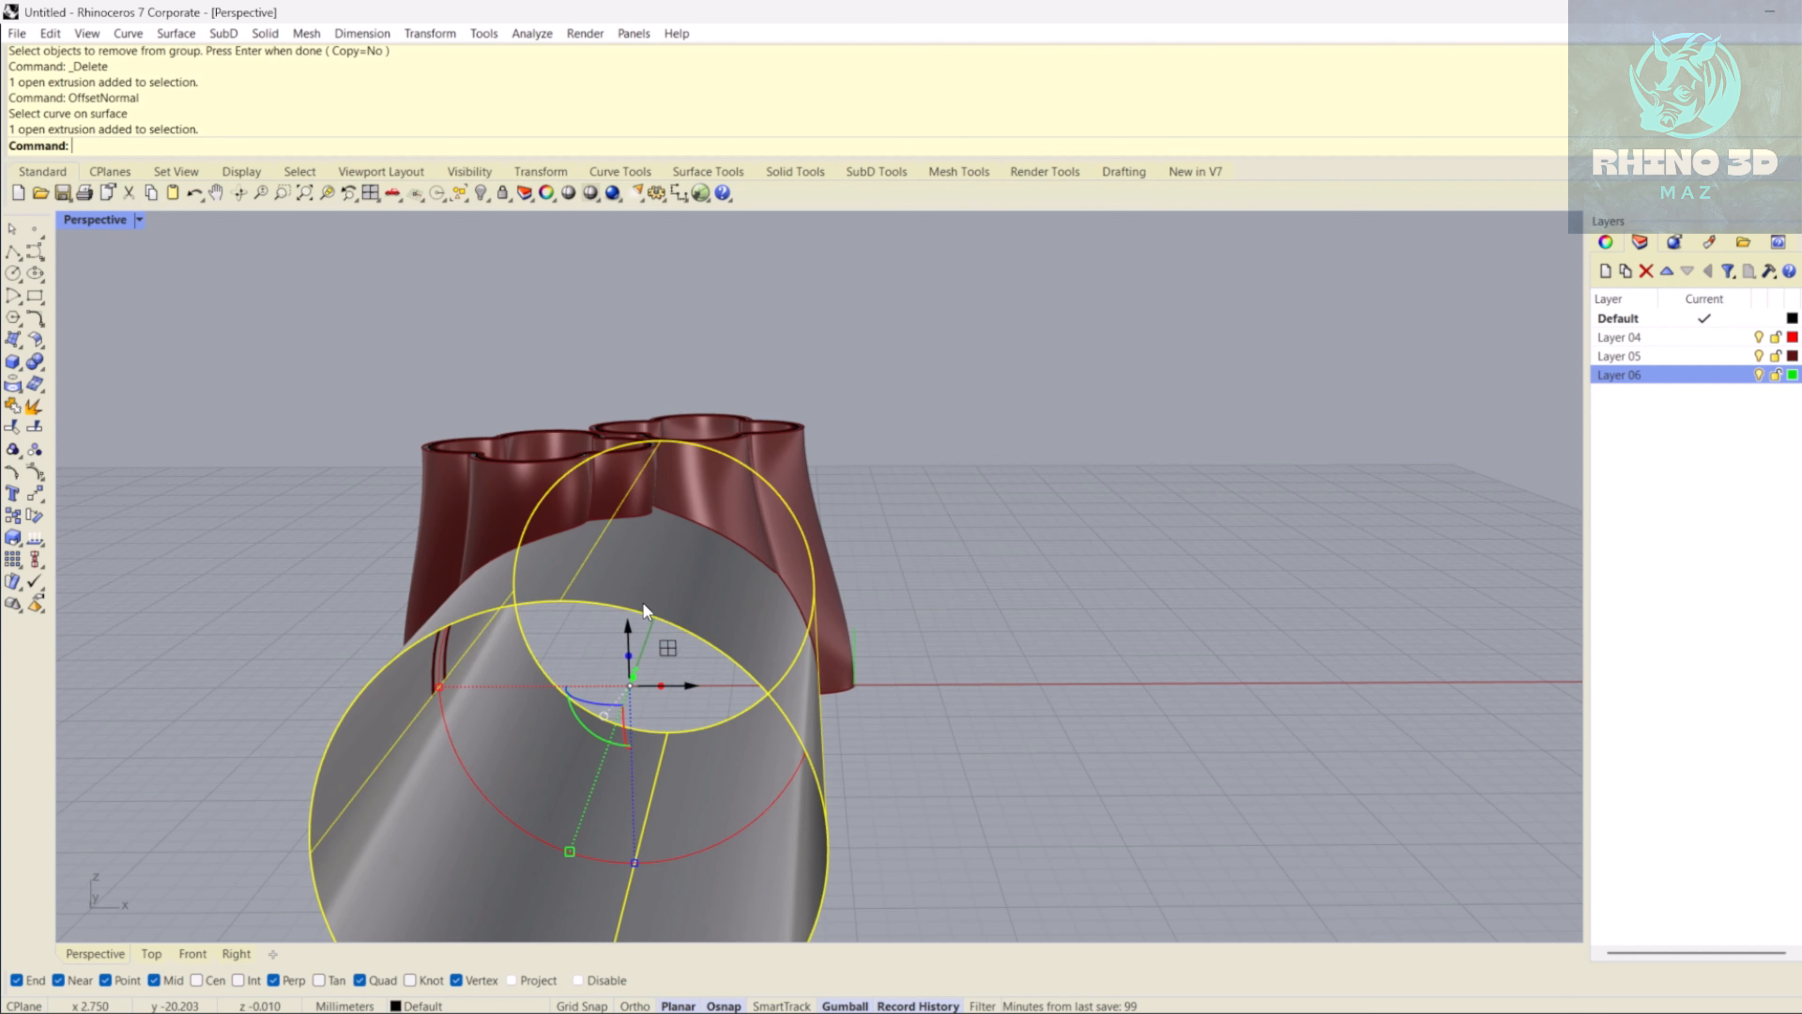
text(Of)
key(Down)
key(Down)
key(Return)
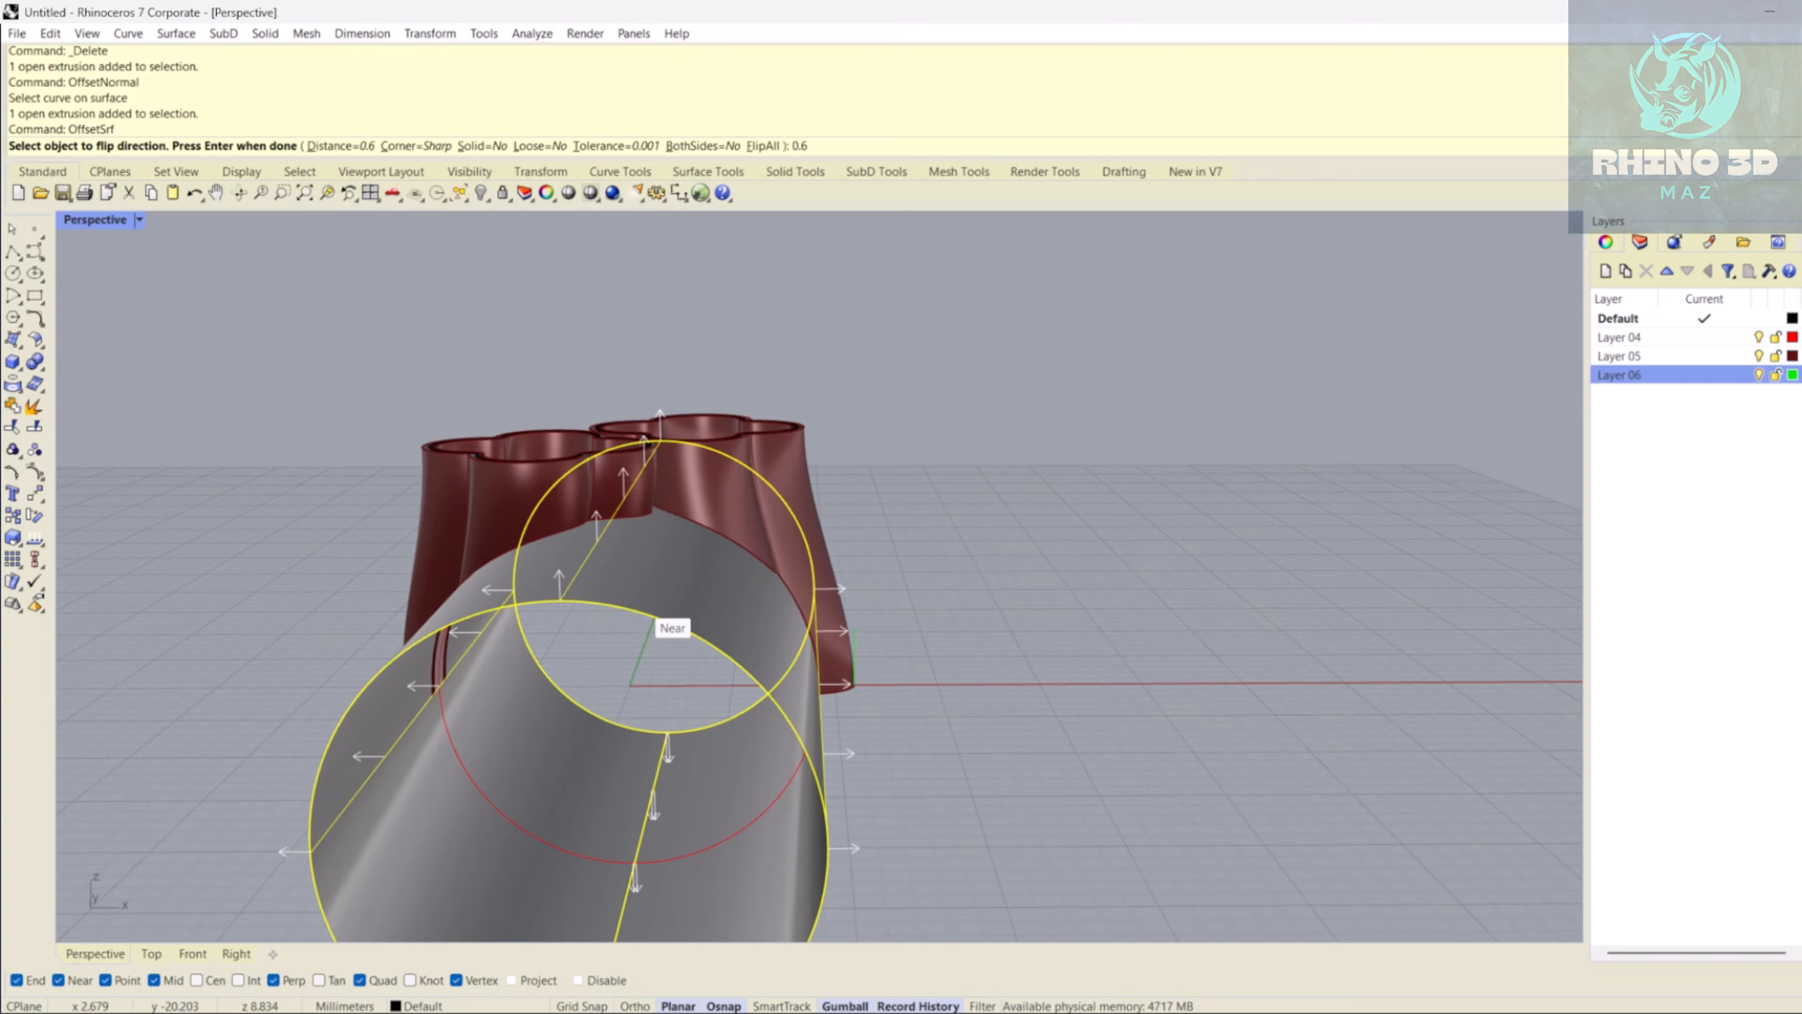
key(Return)
right_click(587, 451)
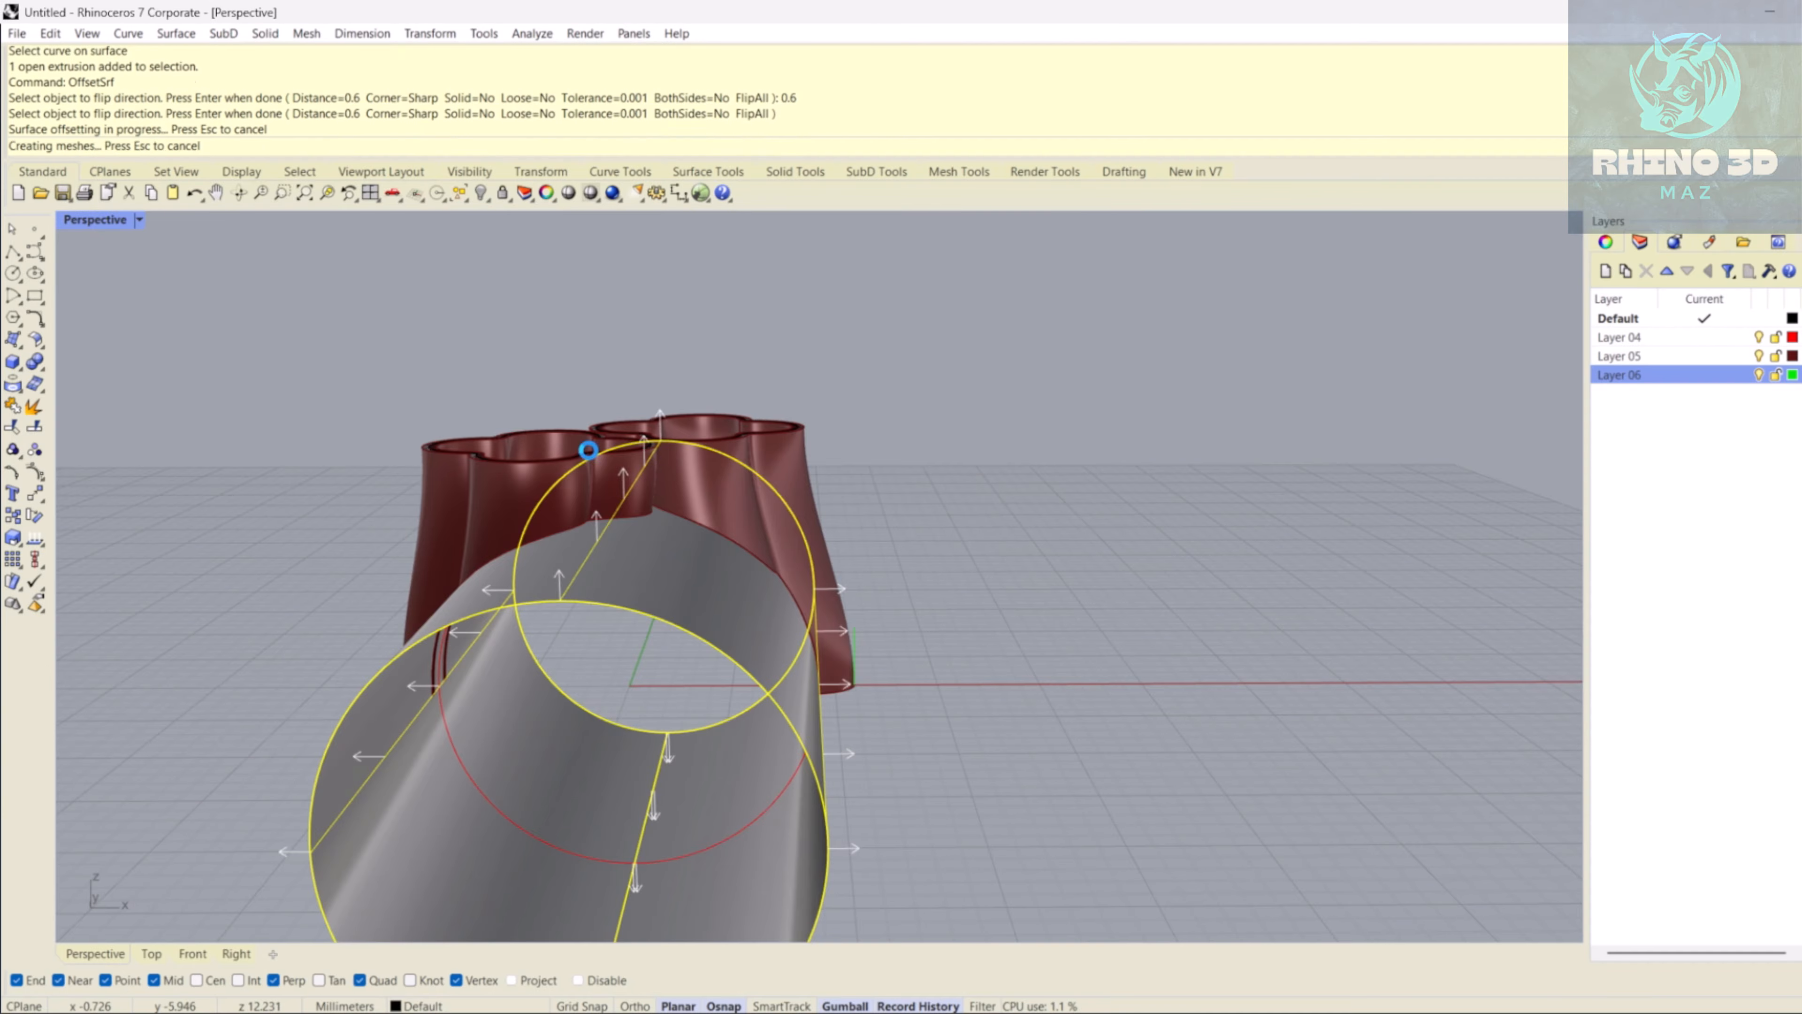
right_drag(657, 678, 617, 537)
key(Delete)
- Boolean split both bezels and their nested shells with the offset cylinder, and delete the cutting cylinder
click(616, 537)
shift+click(554, 486)
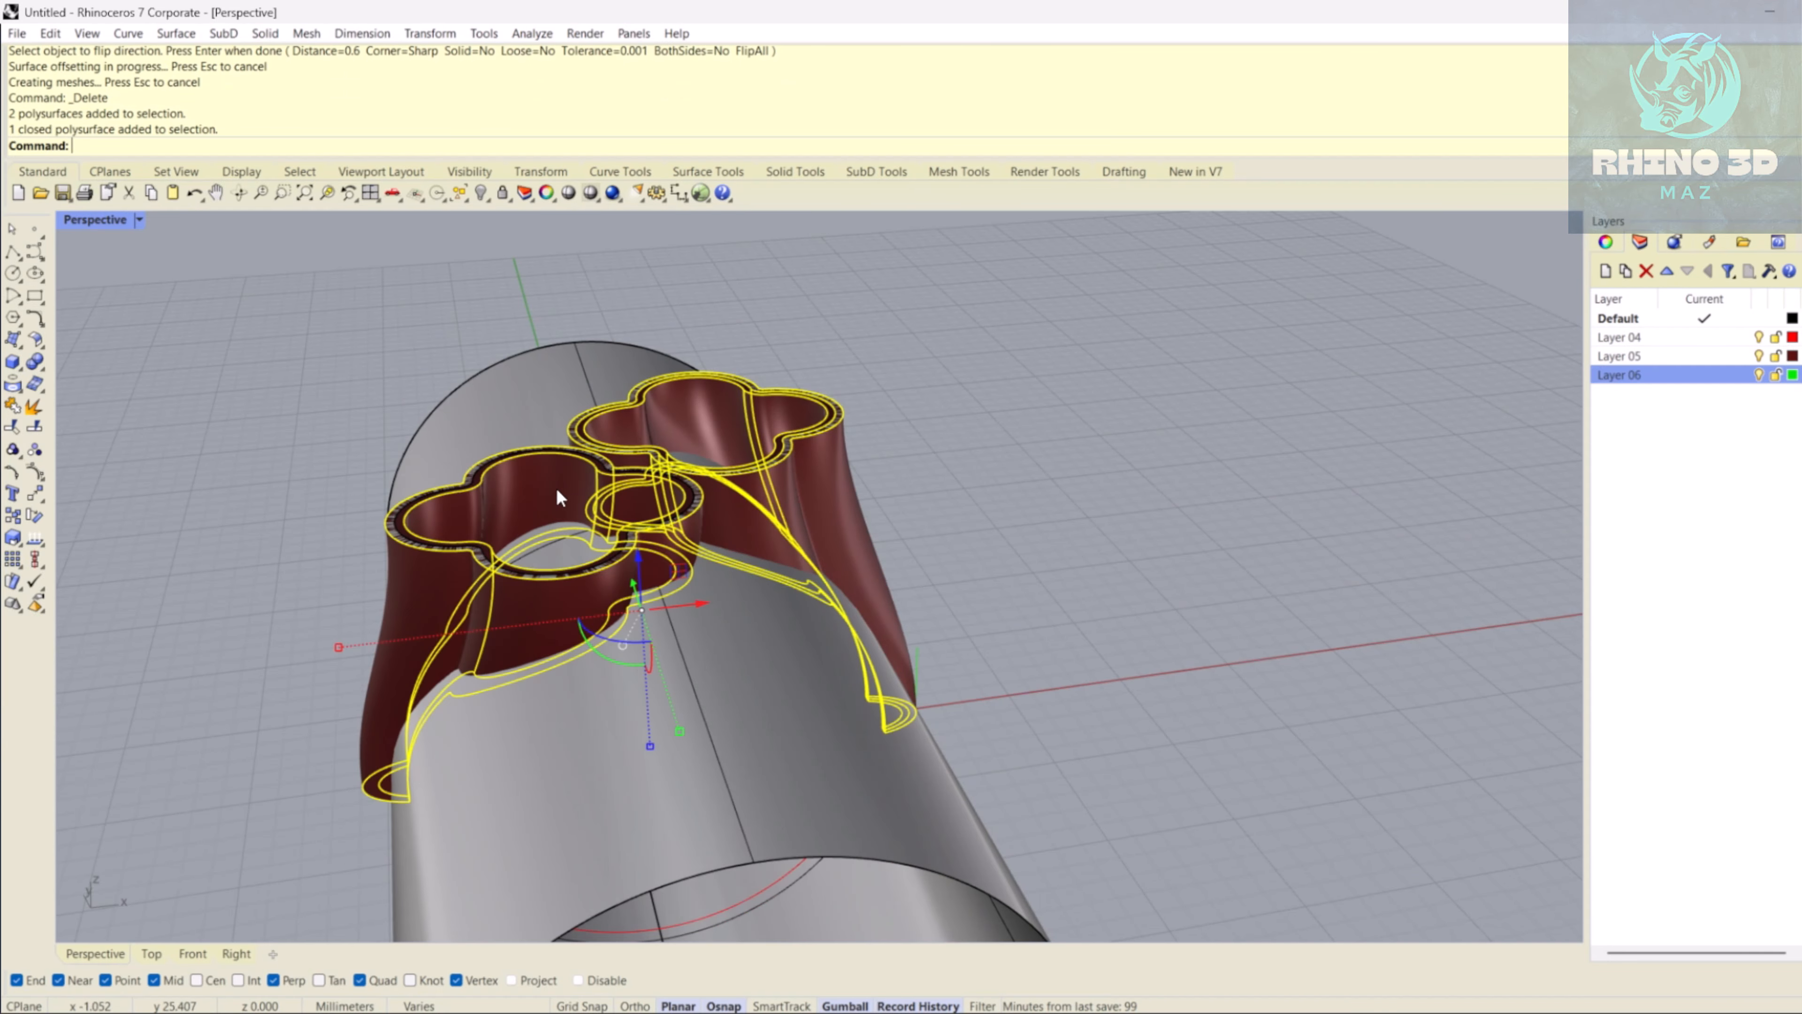
shift+click(538, 494)
right_drag(642, 466, 312, 426)
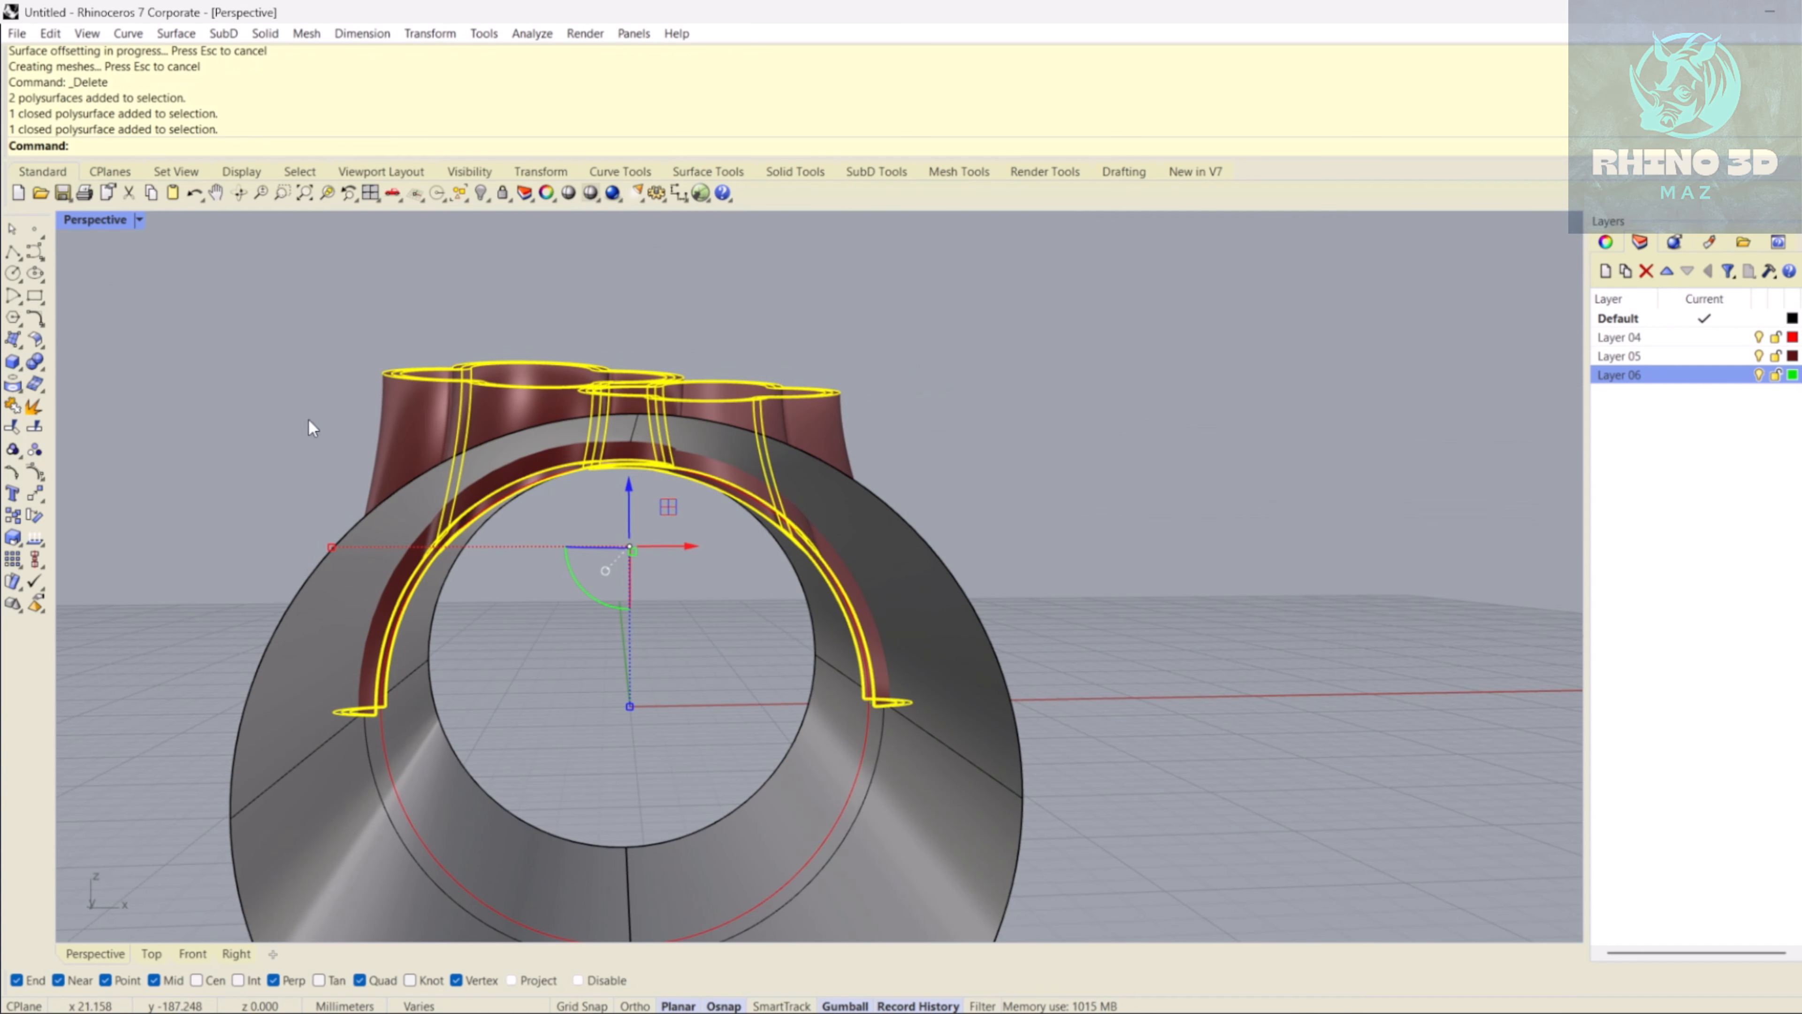
click(38, 366)
click(415, 602)
key(Return)
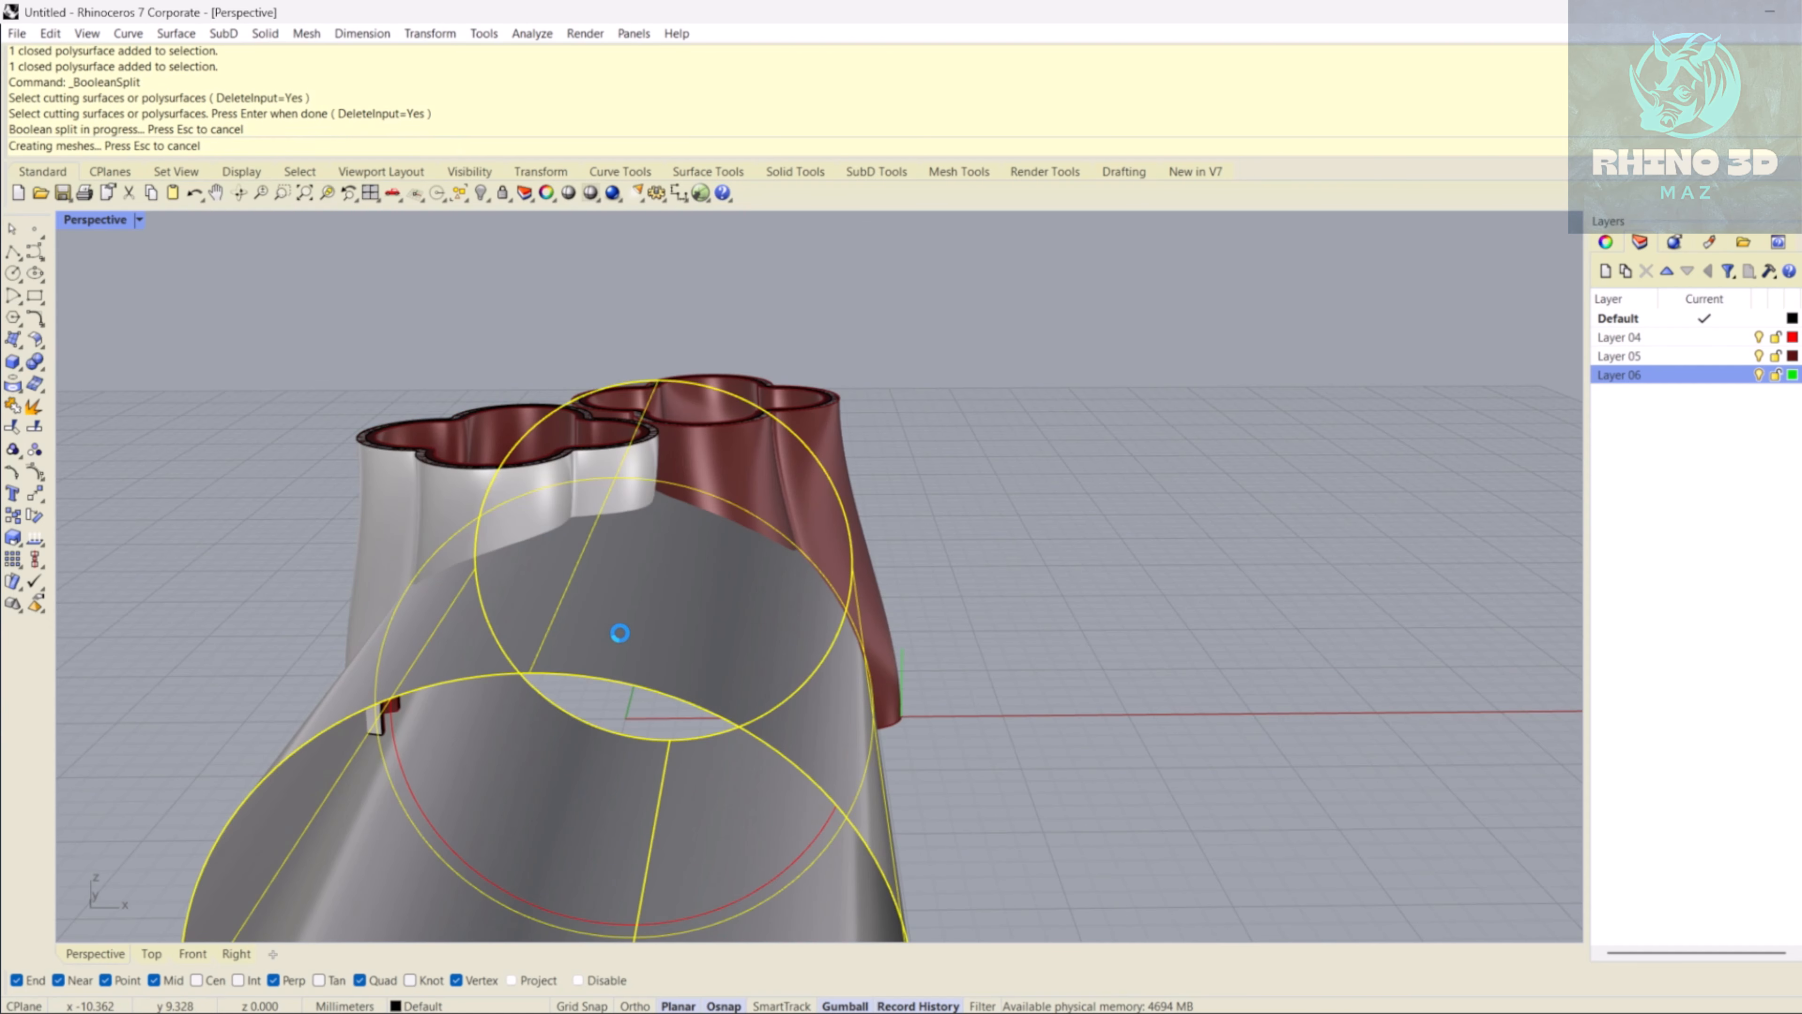
click(732, 640)
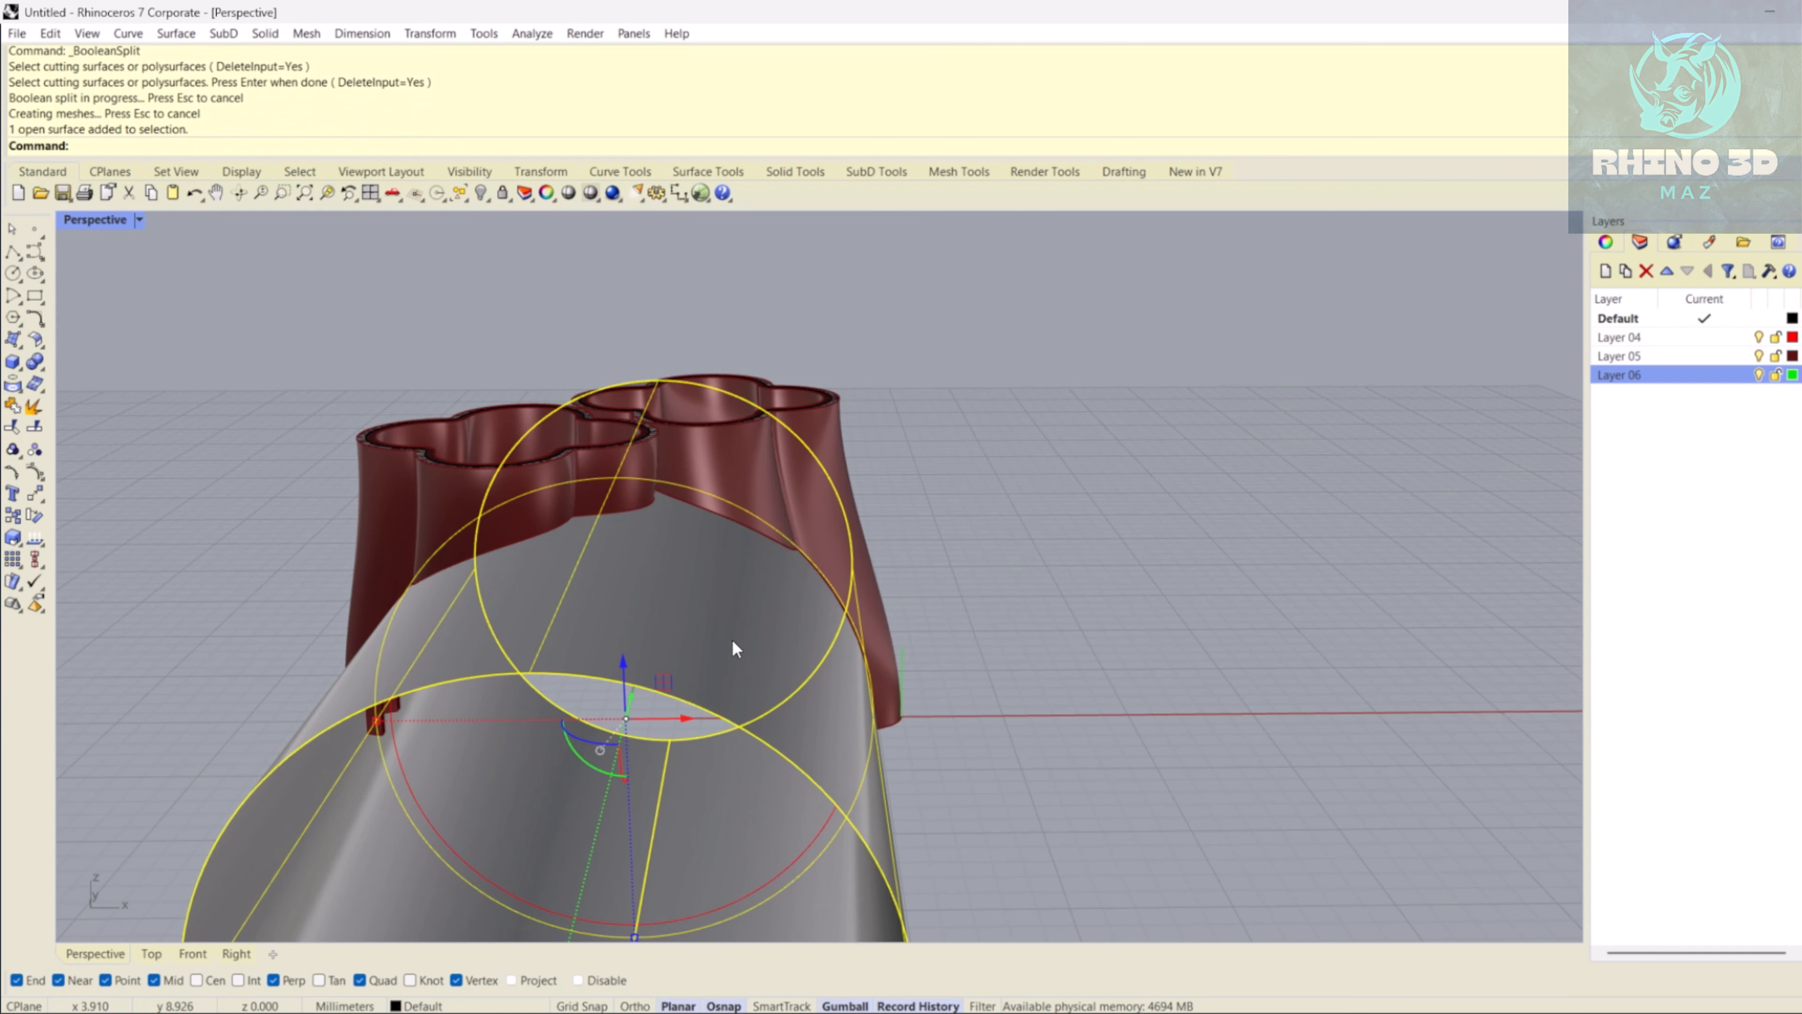
key(Delete)
- Remove the overlapping Layer 05 upper shell pieces of both bezels from their groups and delete them
right_drag(733, 640, 791, 629)
text(re)
key(Return)
scroll(715, 594, up, 5)
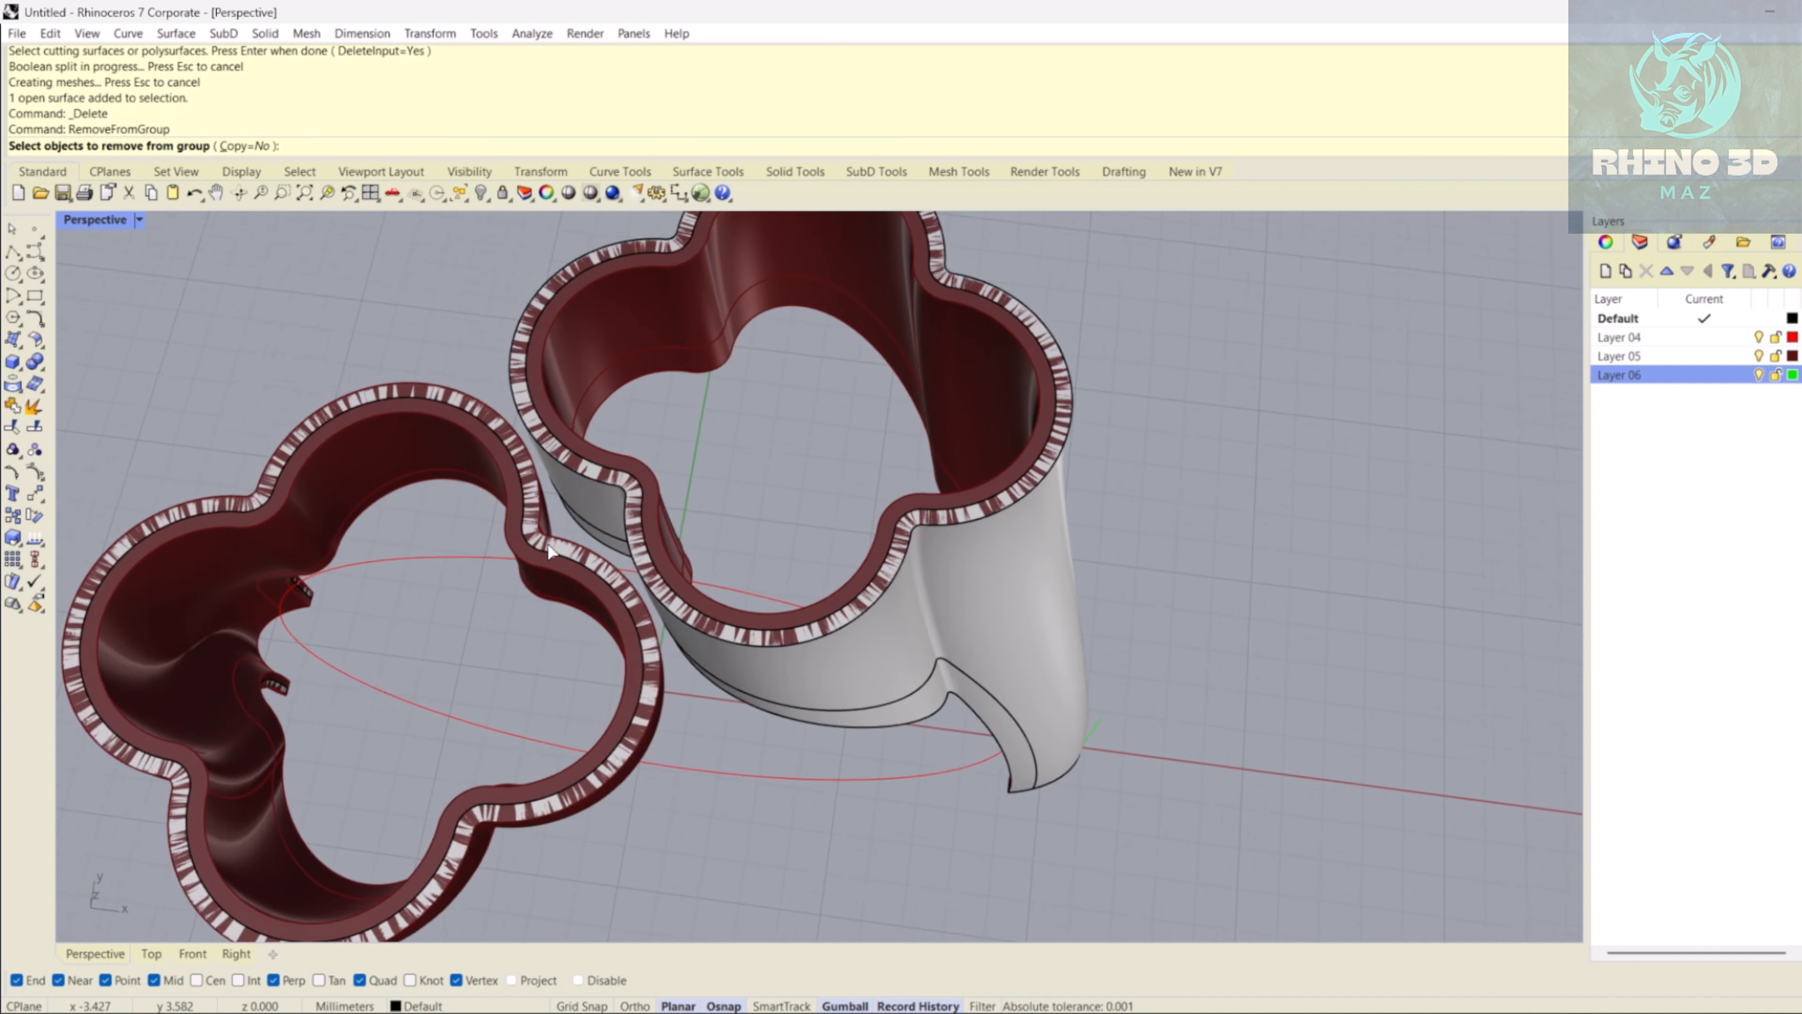
click(526, 562)
click(684, 449)
right_drag(684, 449, 711, 588)
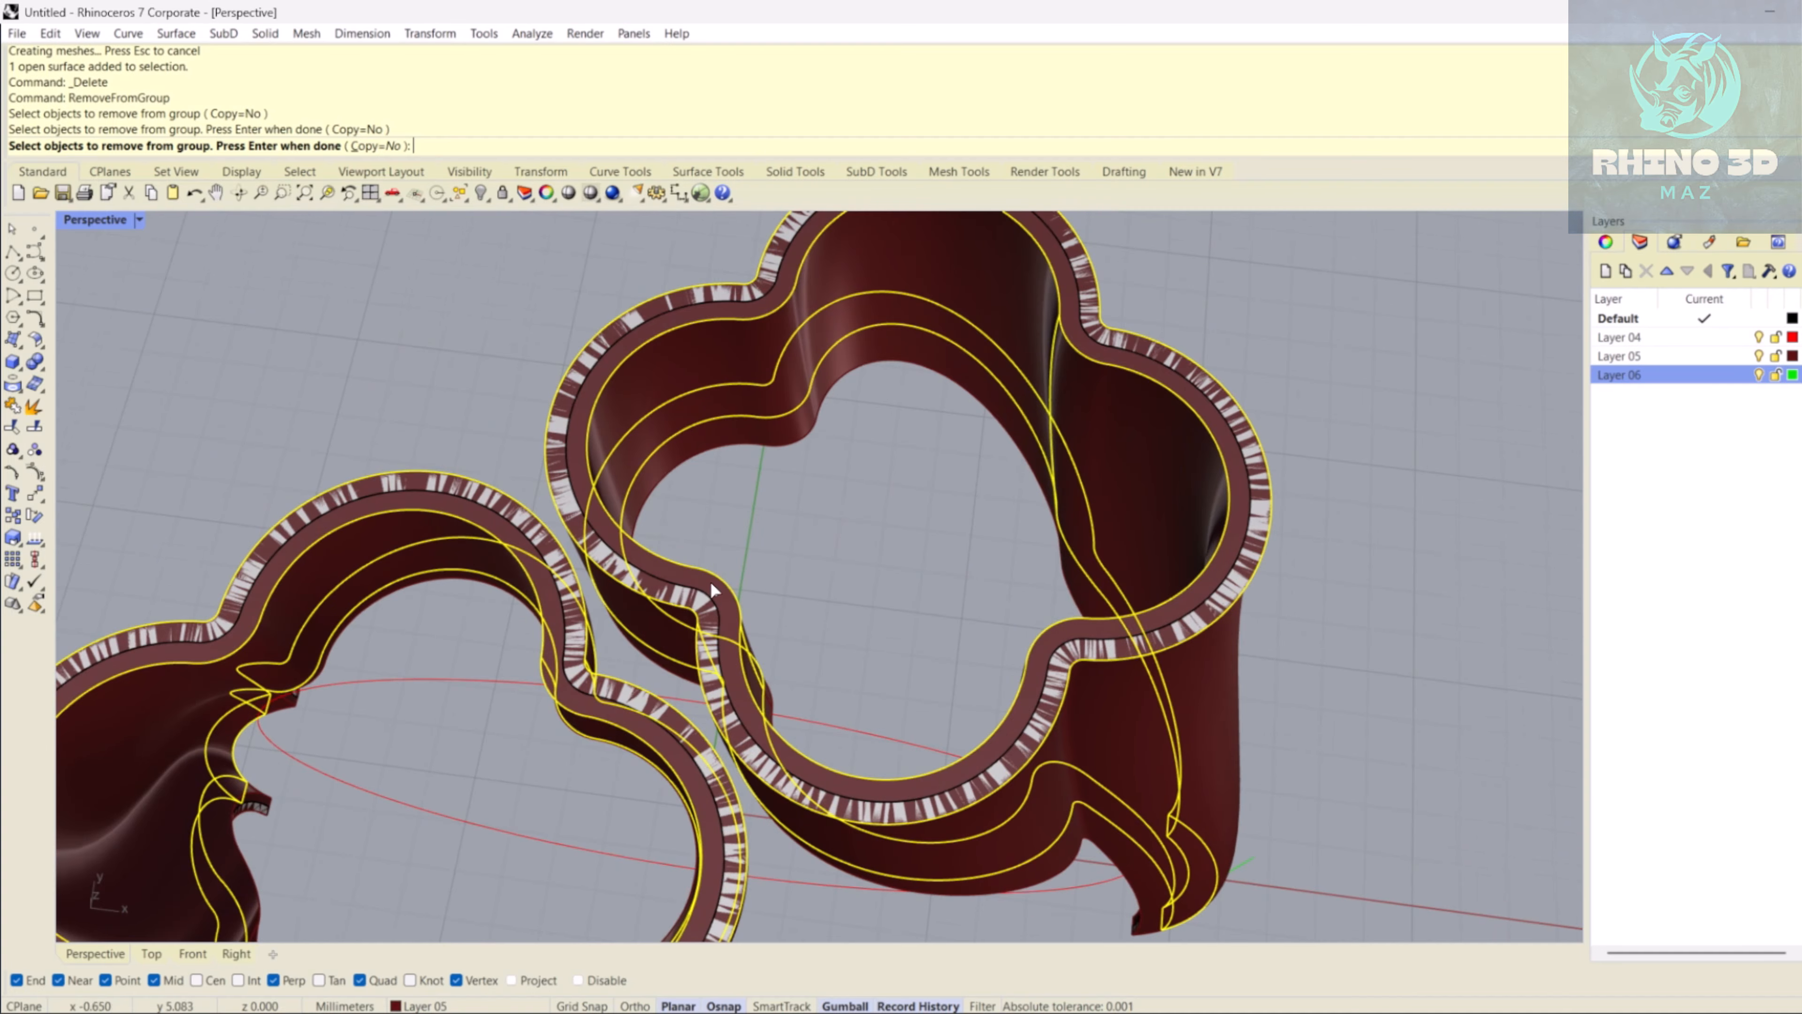
right_drag(637, 481, 687, 342)
scroll(692, 466, down, 2)
key(Return)
key(Delete)
- Remove the overlapping lower bands of both bezels' outer walls from their groups and delete them, keeping the dark red bands
key(Return)
scroll(691, 337, up, 5)
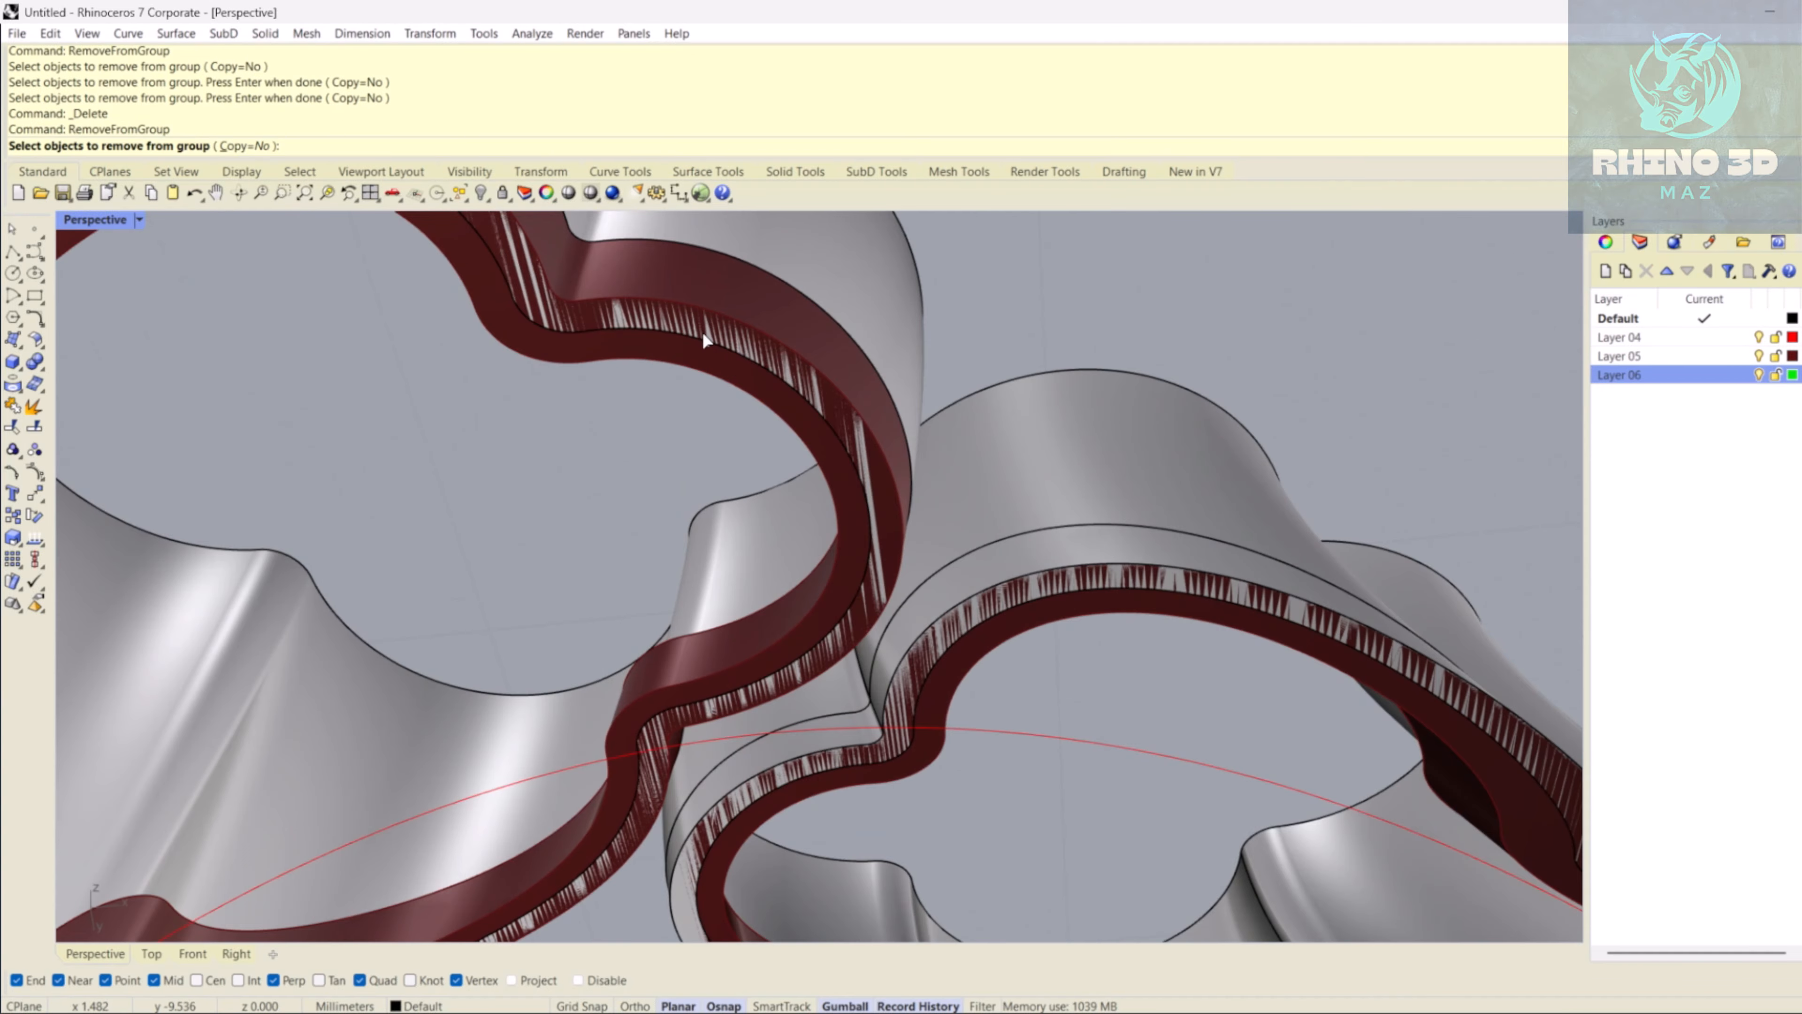
click(729, 350)
click(754, 398)
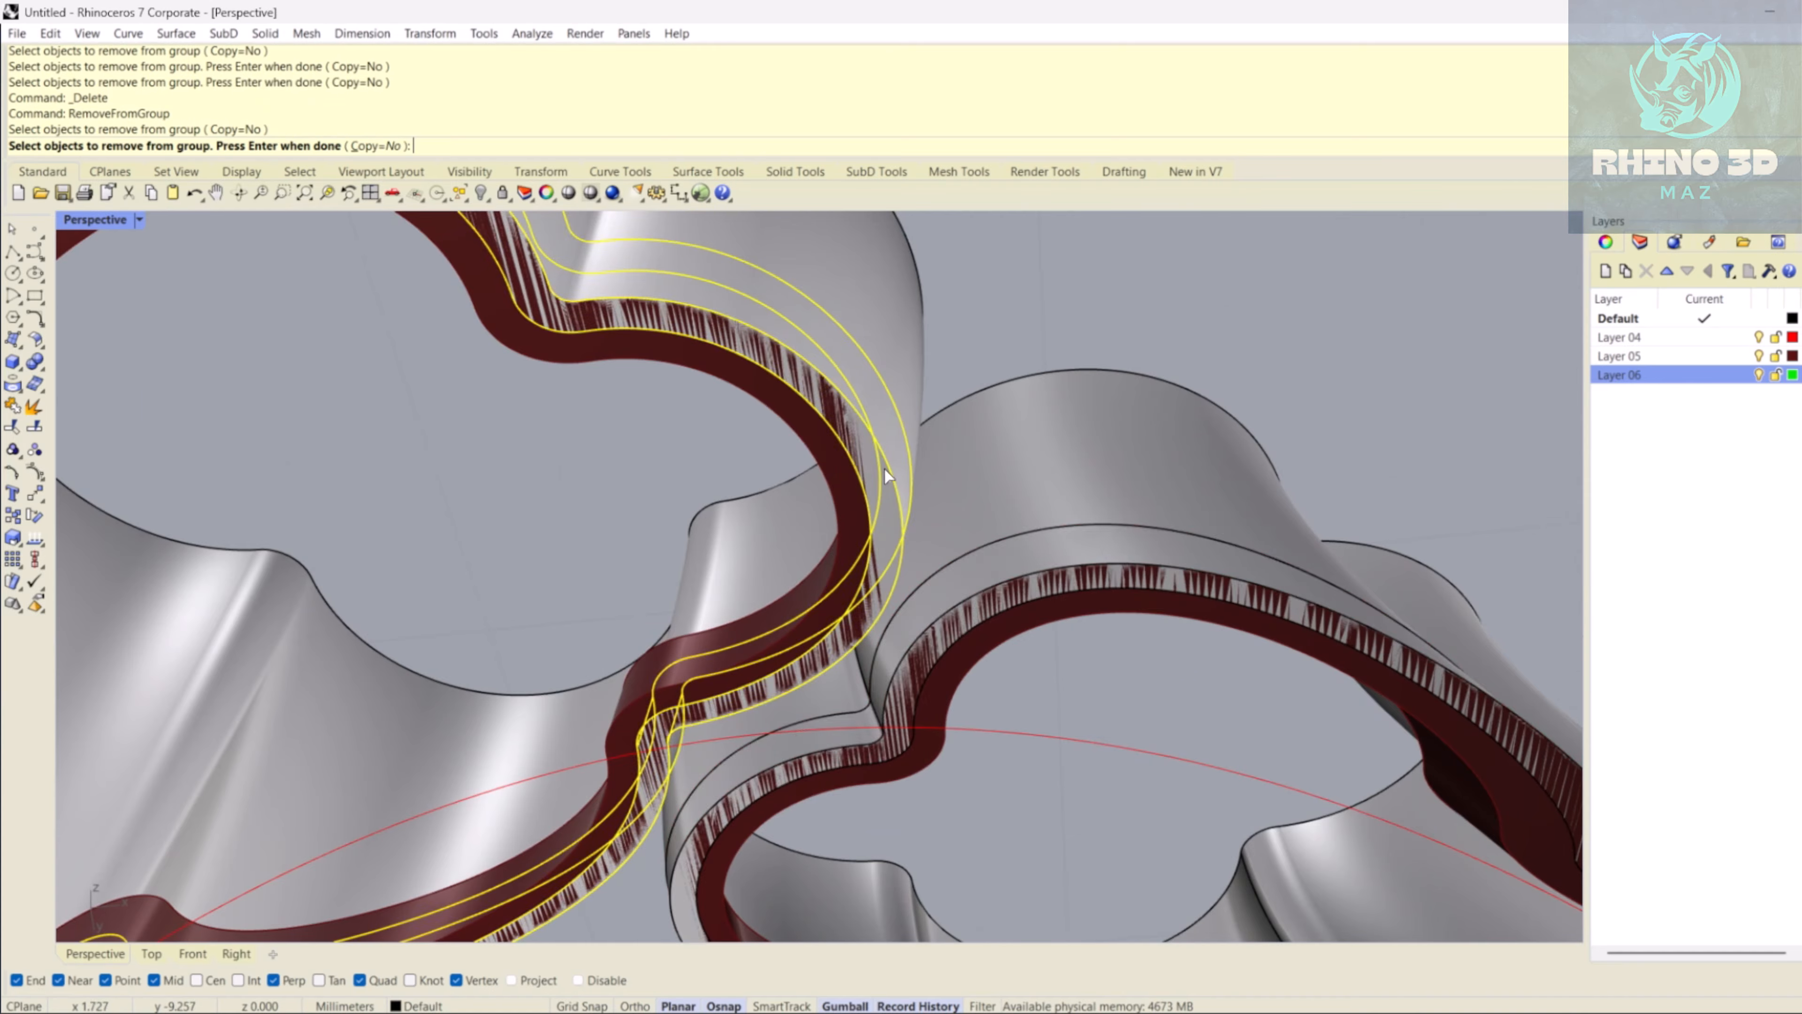
right_drag(884, 467, 979, 562)
click(1006, 580)
click(1047, 614)
key(Return)
scroll(849, 513, down, 5)
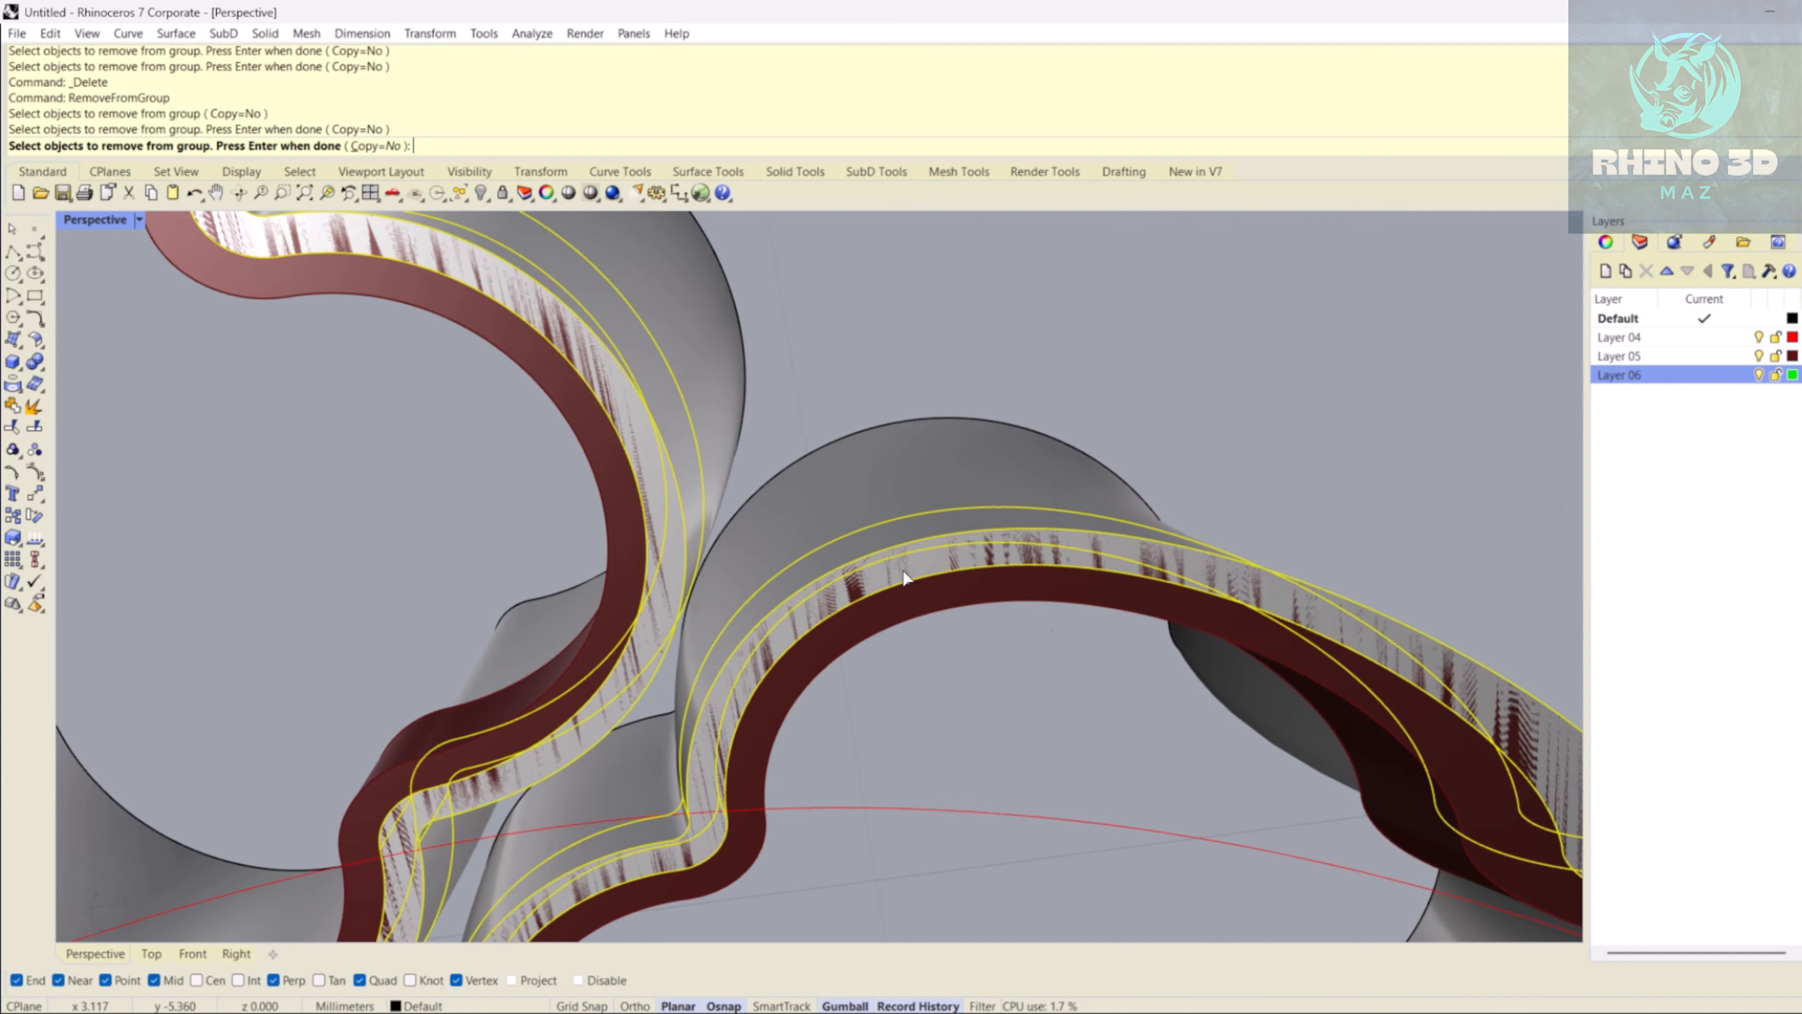
key(Delete)
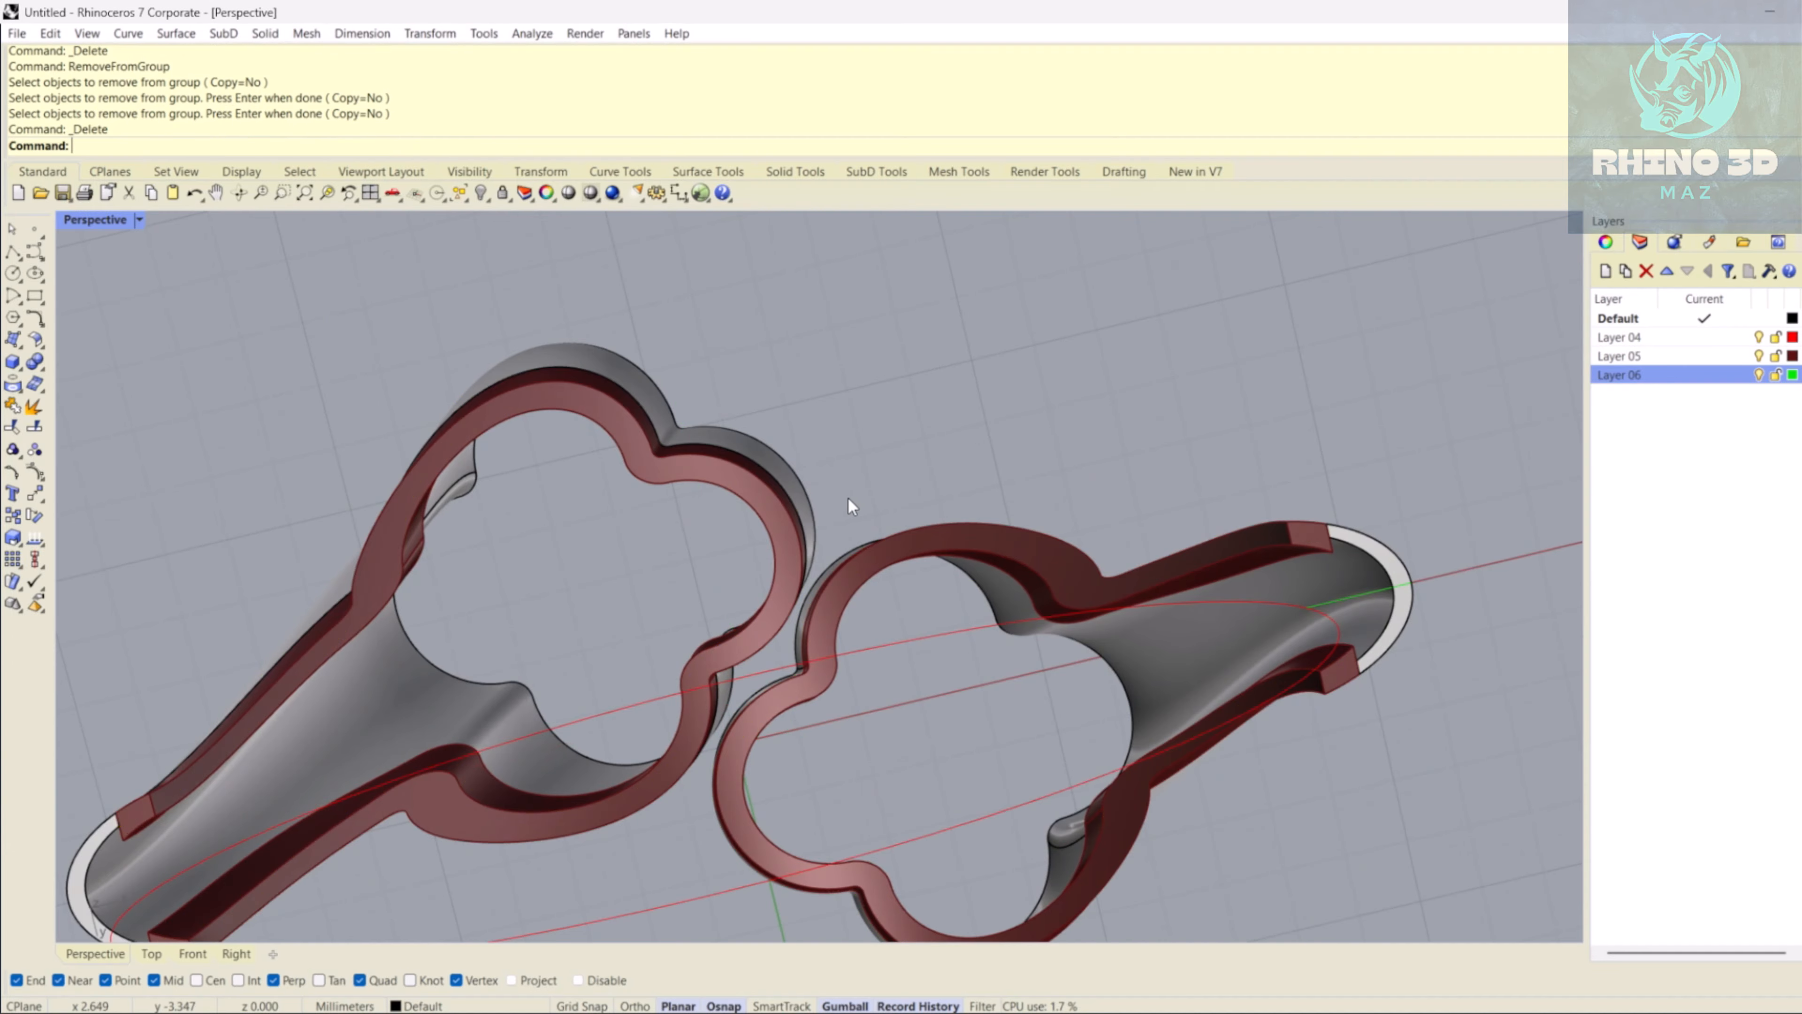
right_drag(848, 497, 878, 781)
right_drag(855, 529, 775, 478)
click(844, 581)
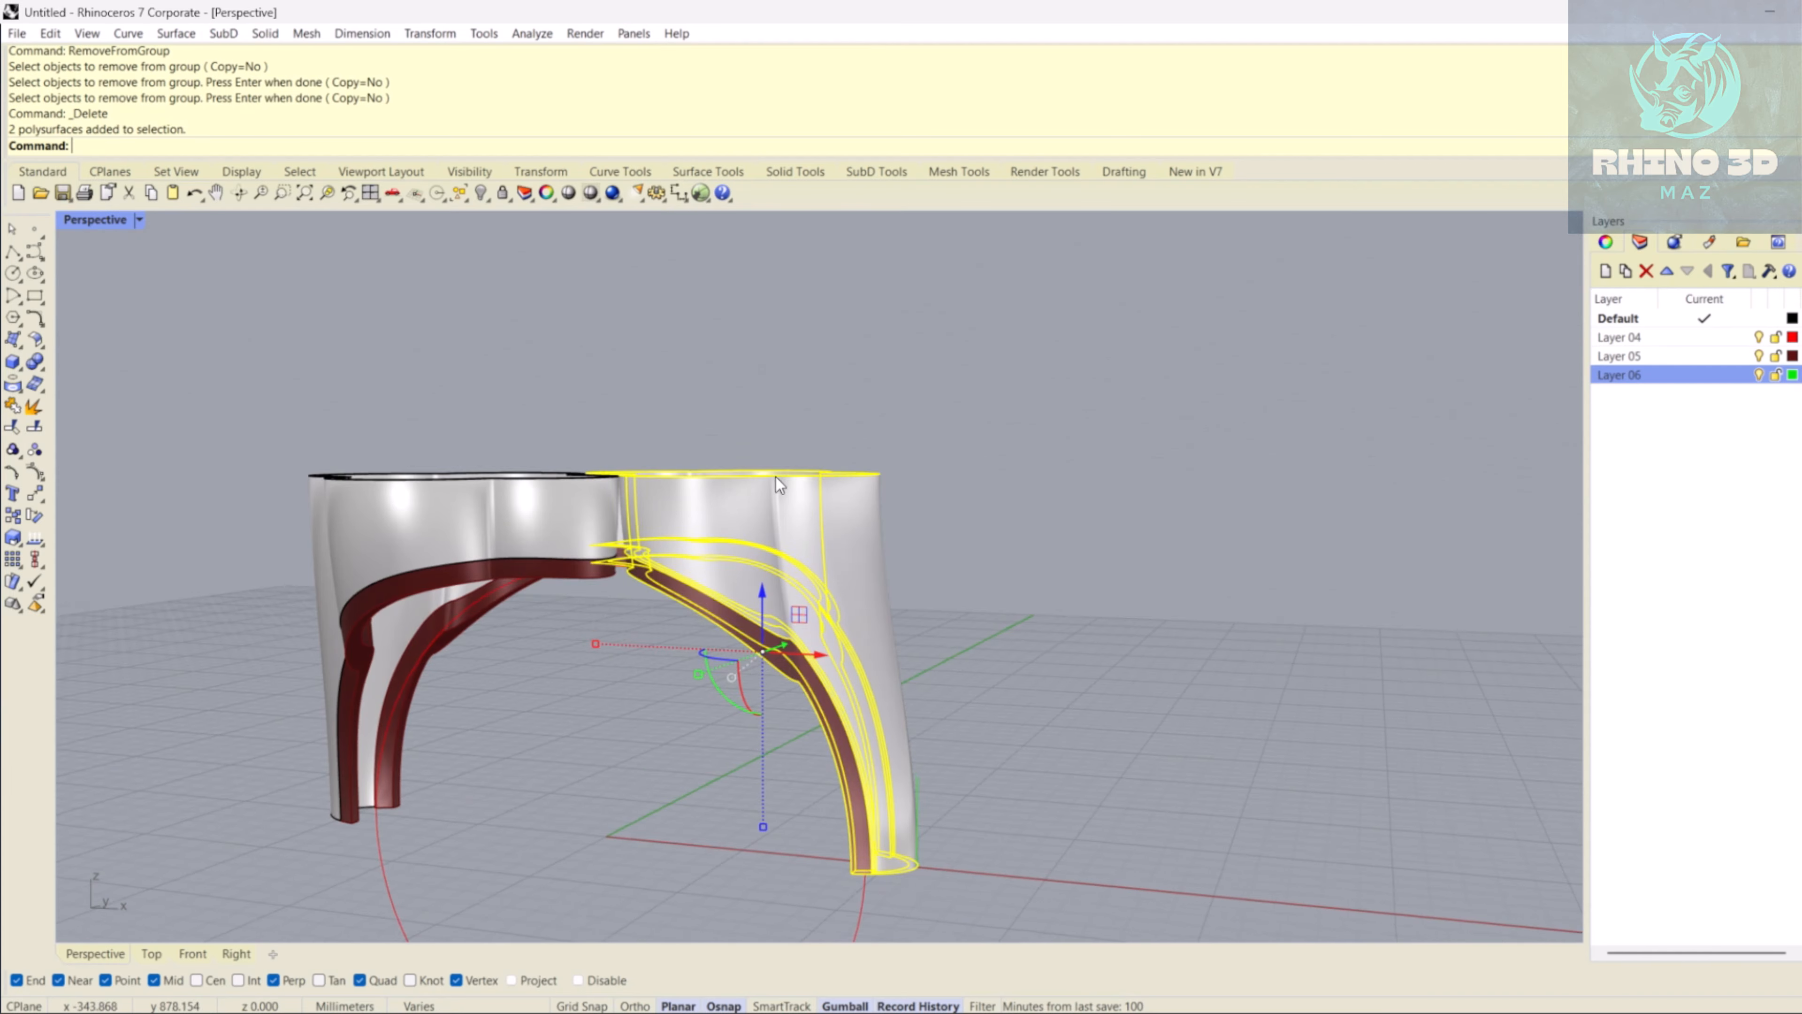
right_drag(837, 572, 649, 320)
scroll(686, 385, down, 4)
click(553, 383)
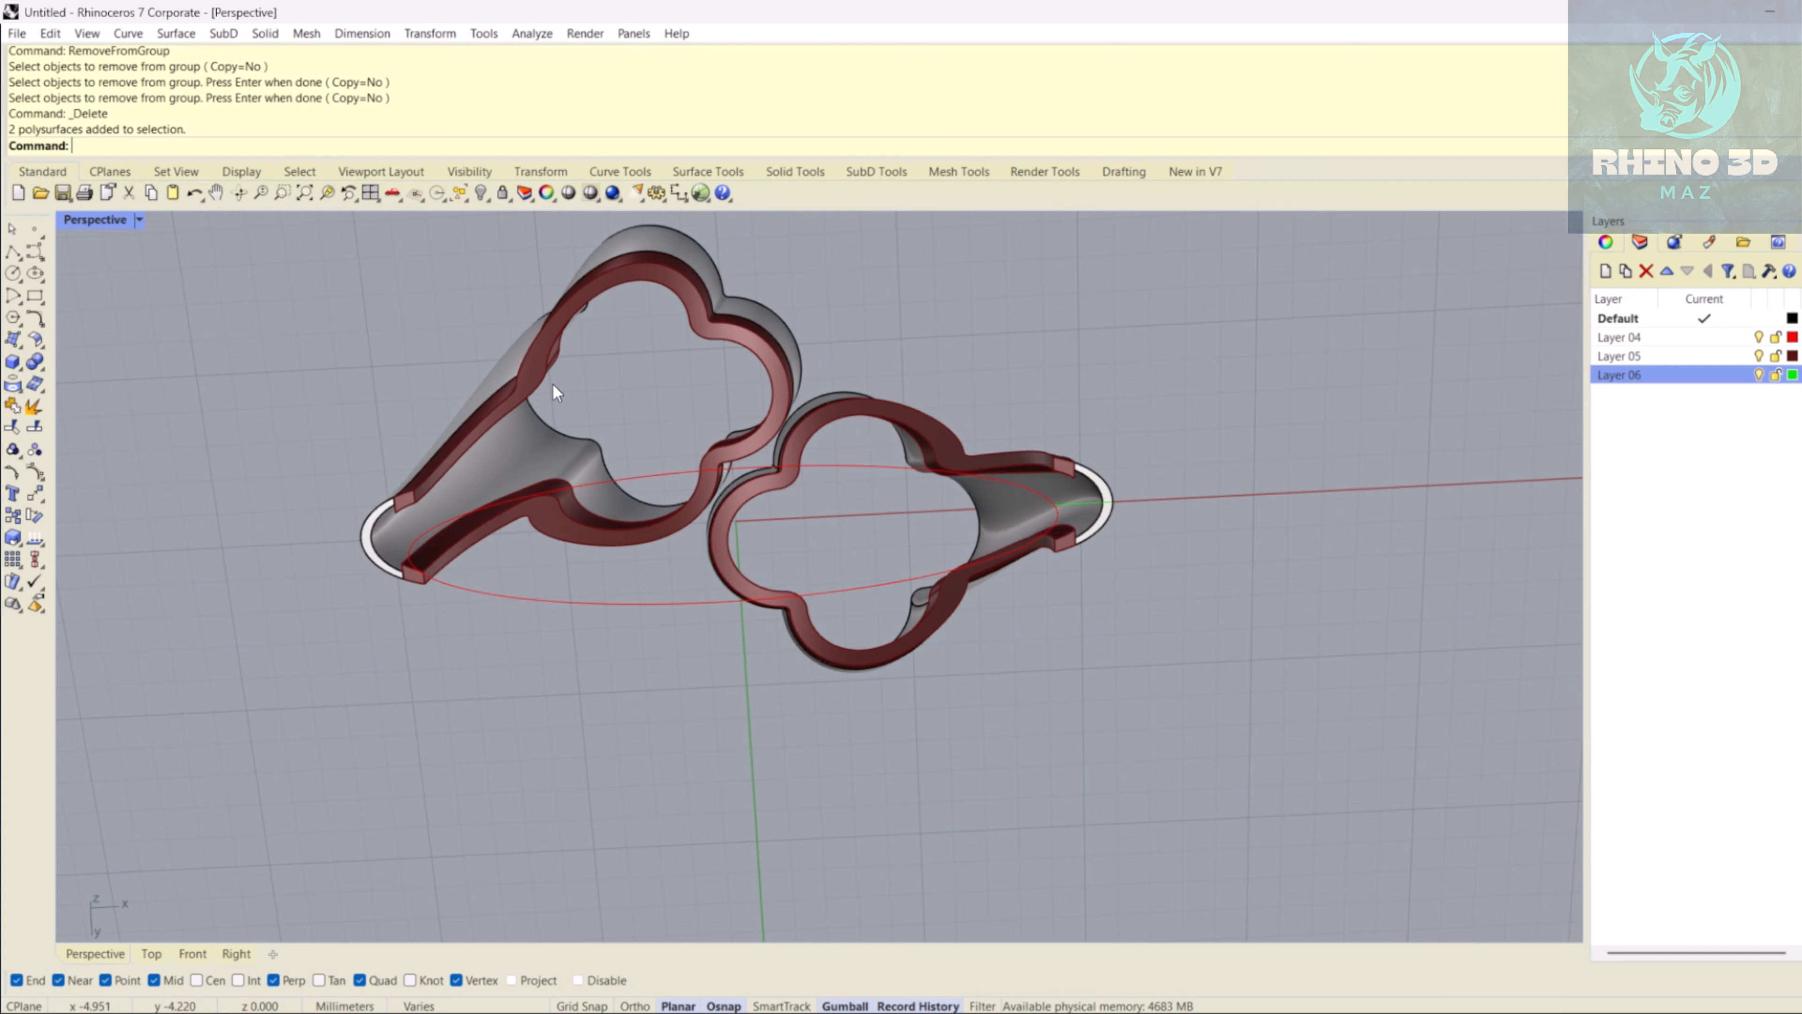
- Group the upper walls and lower bands of both clover bezels together
scroll(552, 383, up, 5)
right_drag(552, 383, 539, 334)
click(532, 333)
click(1083, 462)
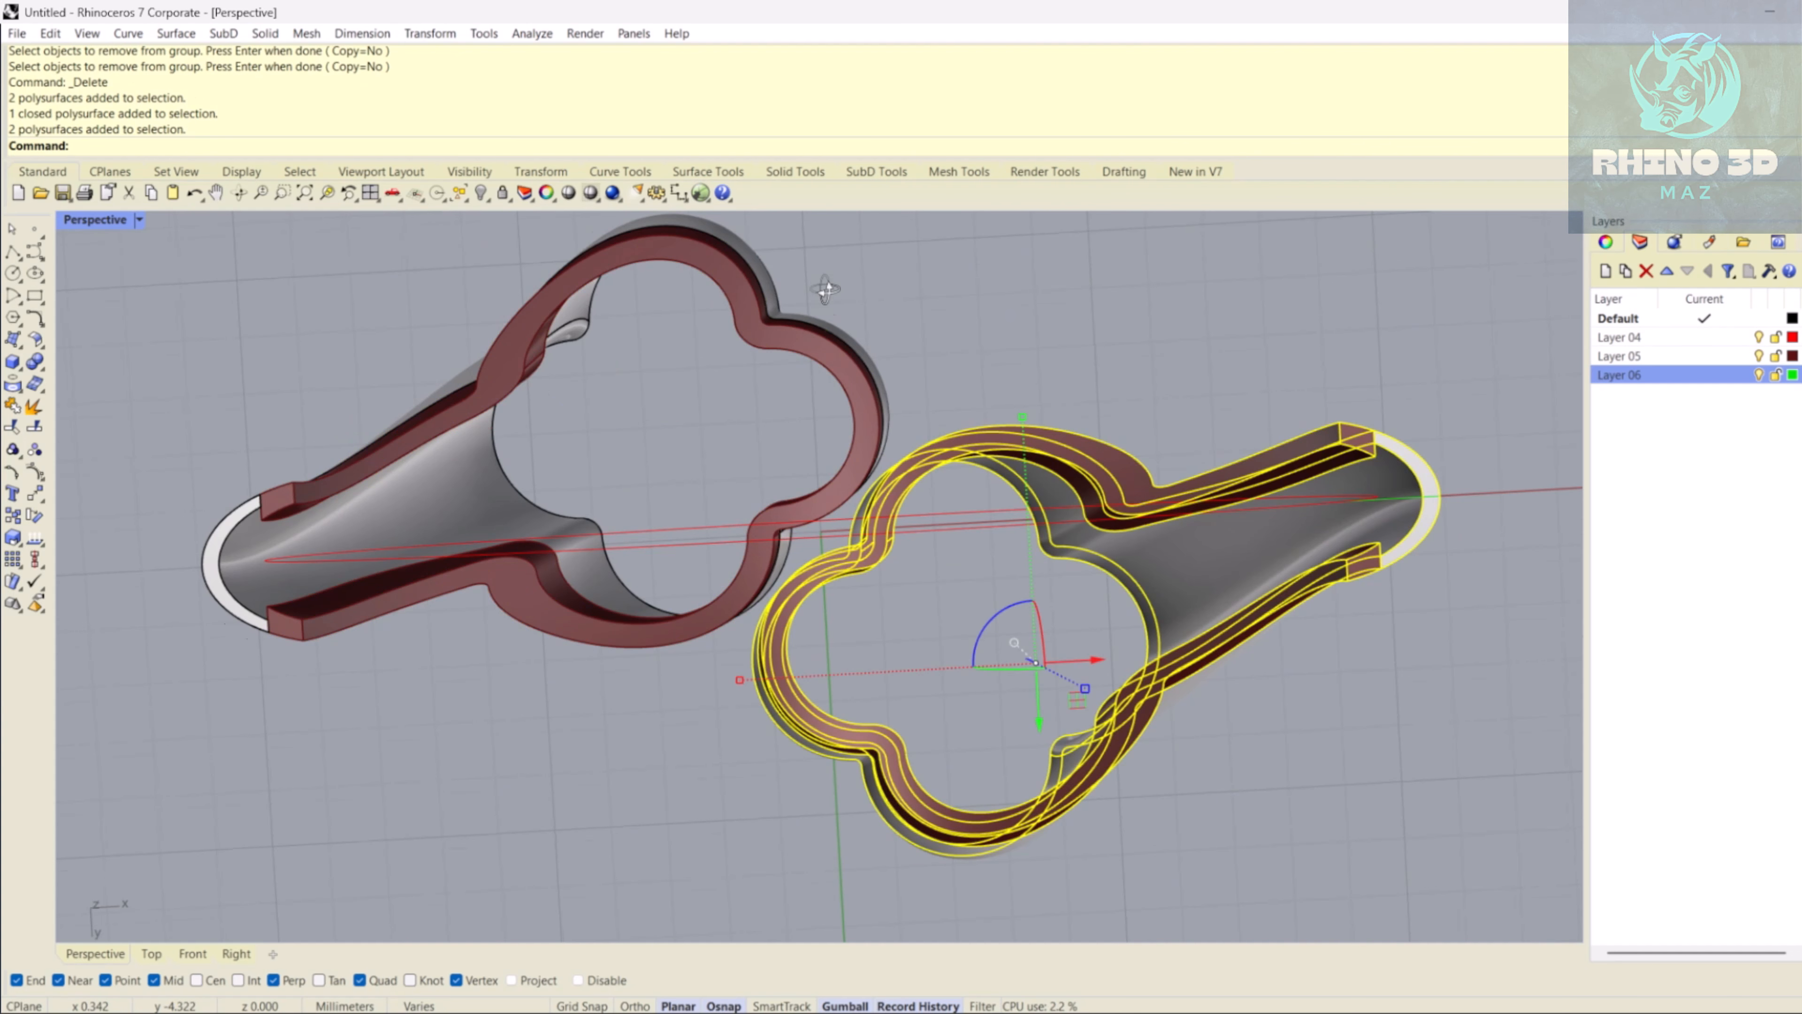
right_drag(825, 289, 1047, 552)
shift+click(706, 575)
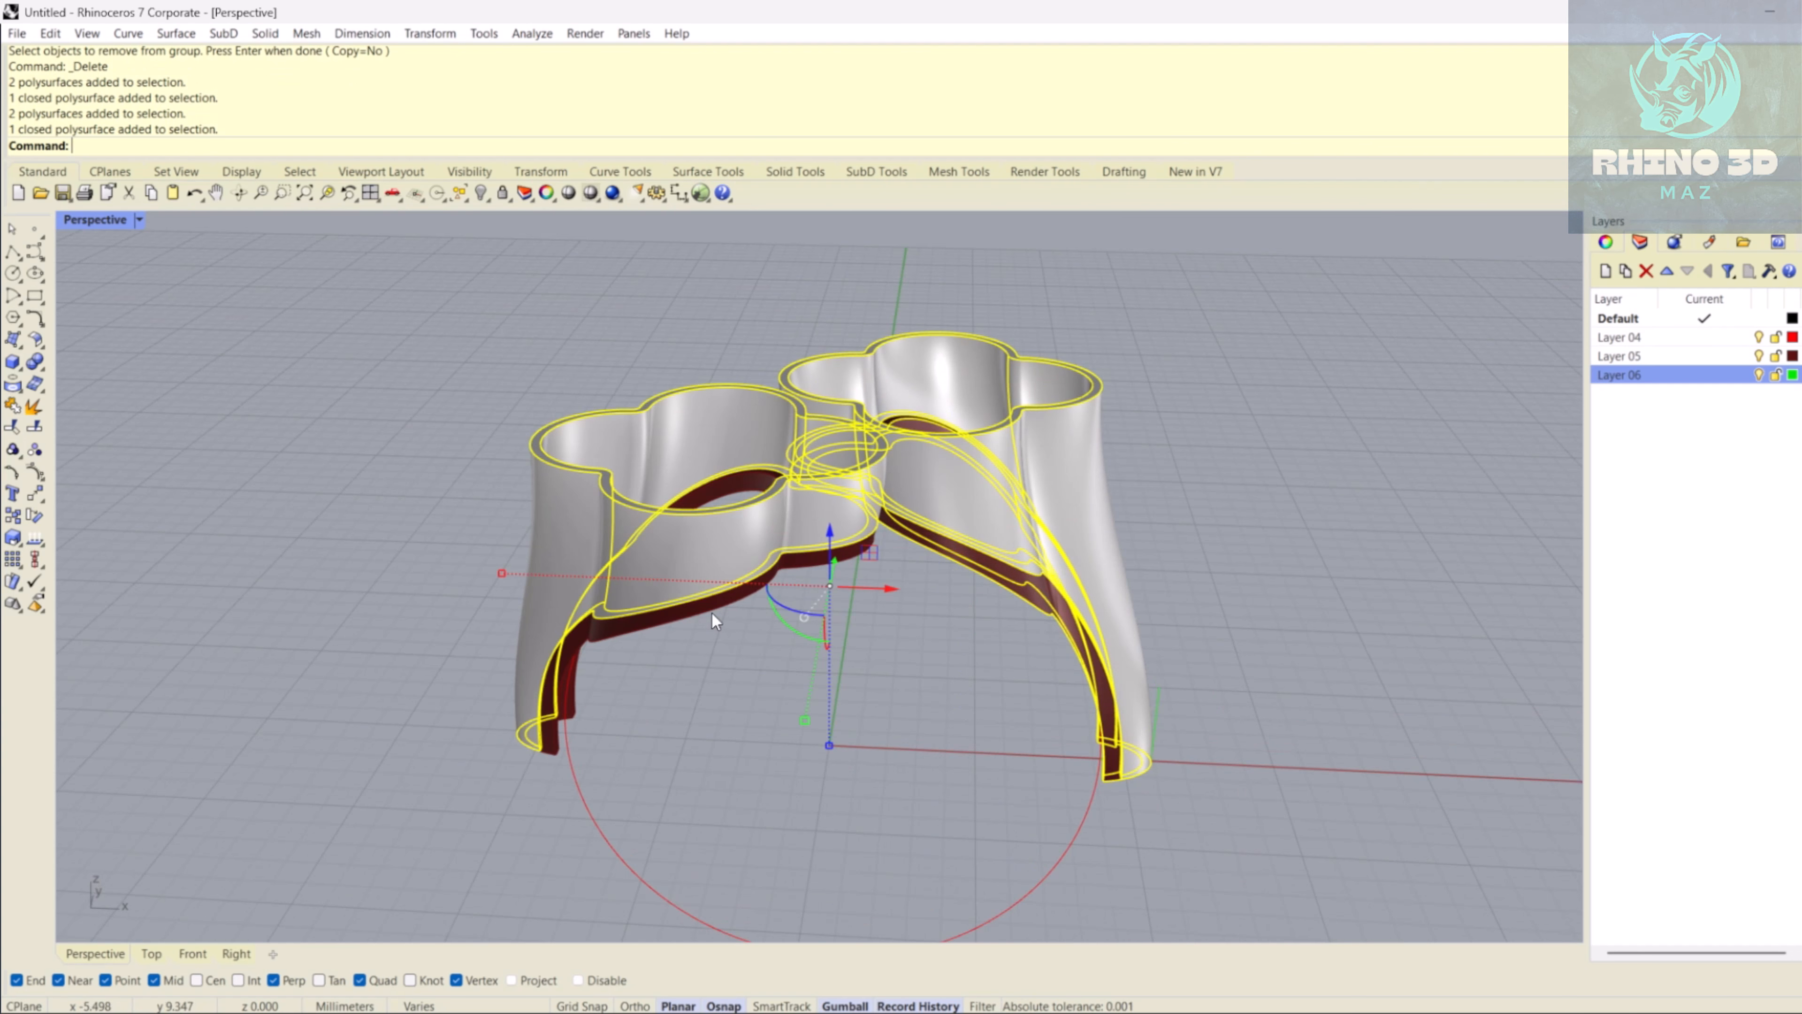
shift+click(711, 609)
key(ctrl+g)
right_drag(711, 611, 745, 563)
click(728, 355)
right_drag(728, 355, 742, 572)
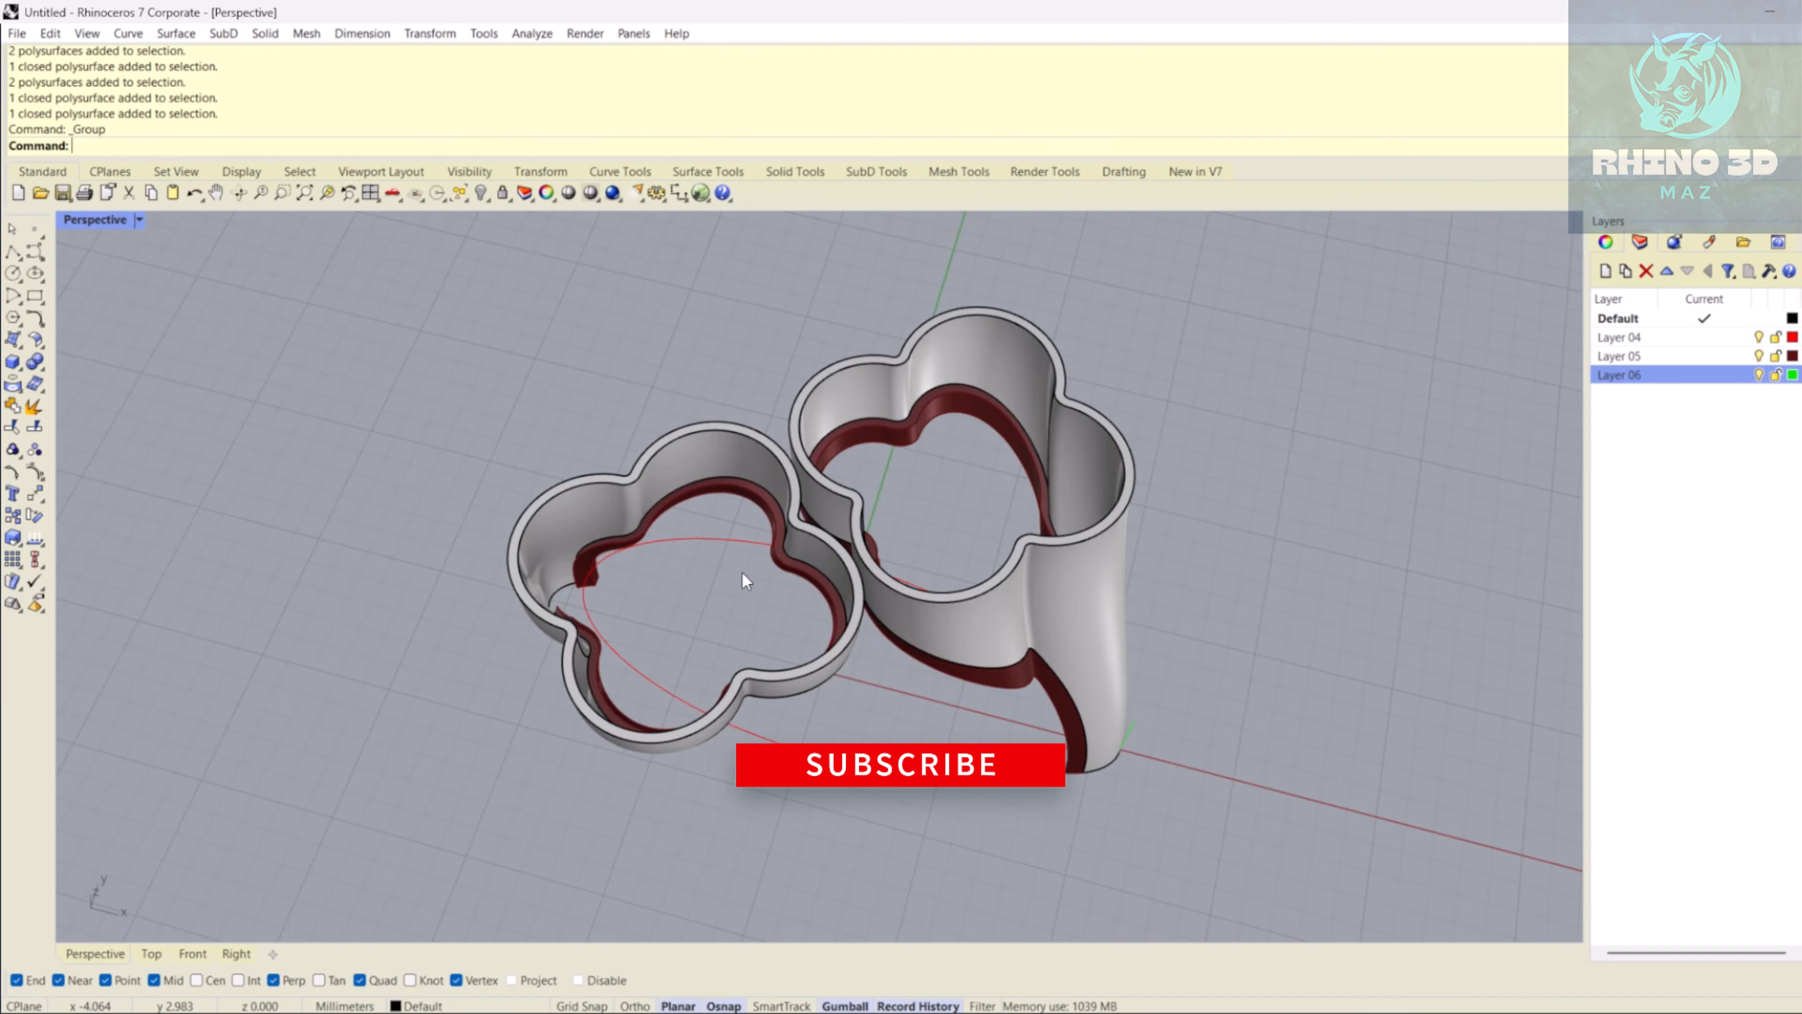
click(795, 566)
- Delete the two green guide curves beside the tapered bezel's base
right_drag(764, 618, 981, 580)
click(844, 708)
drag(845, 709, 1222, 539)
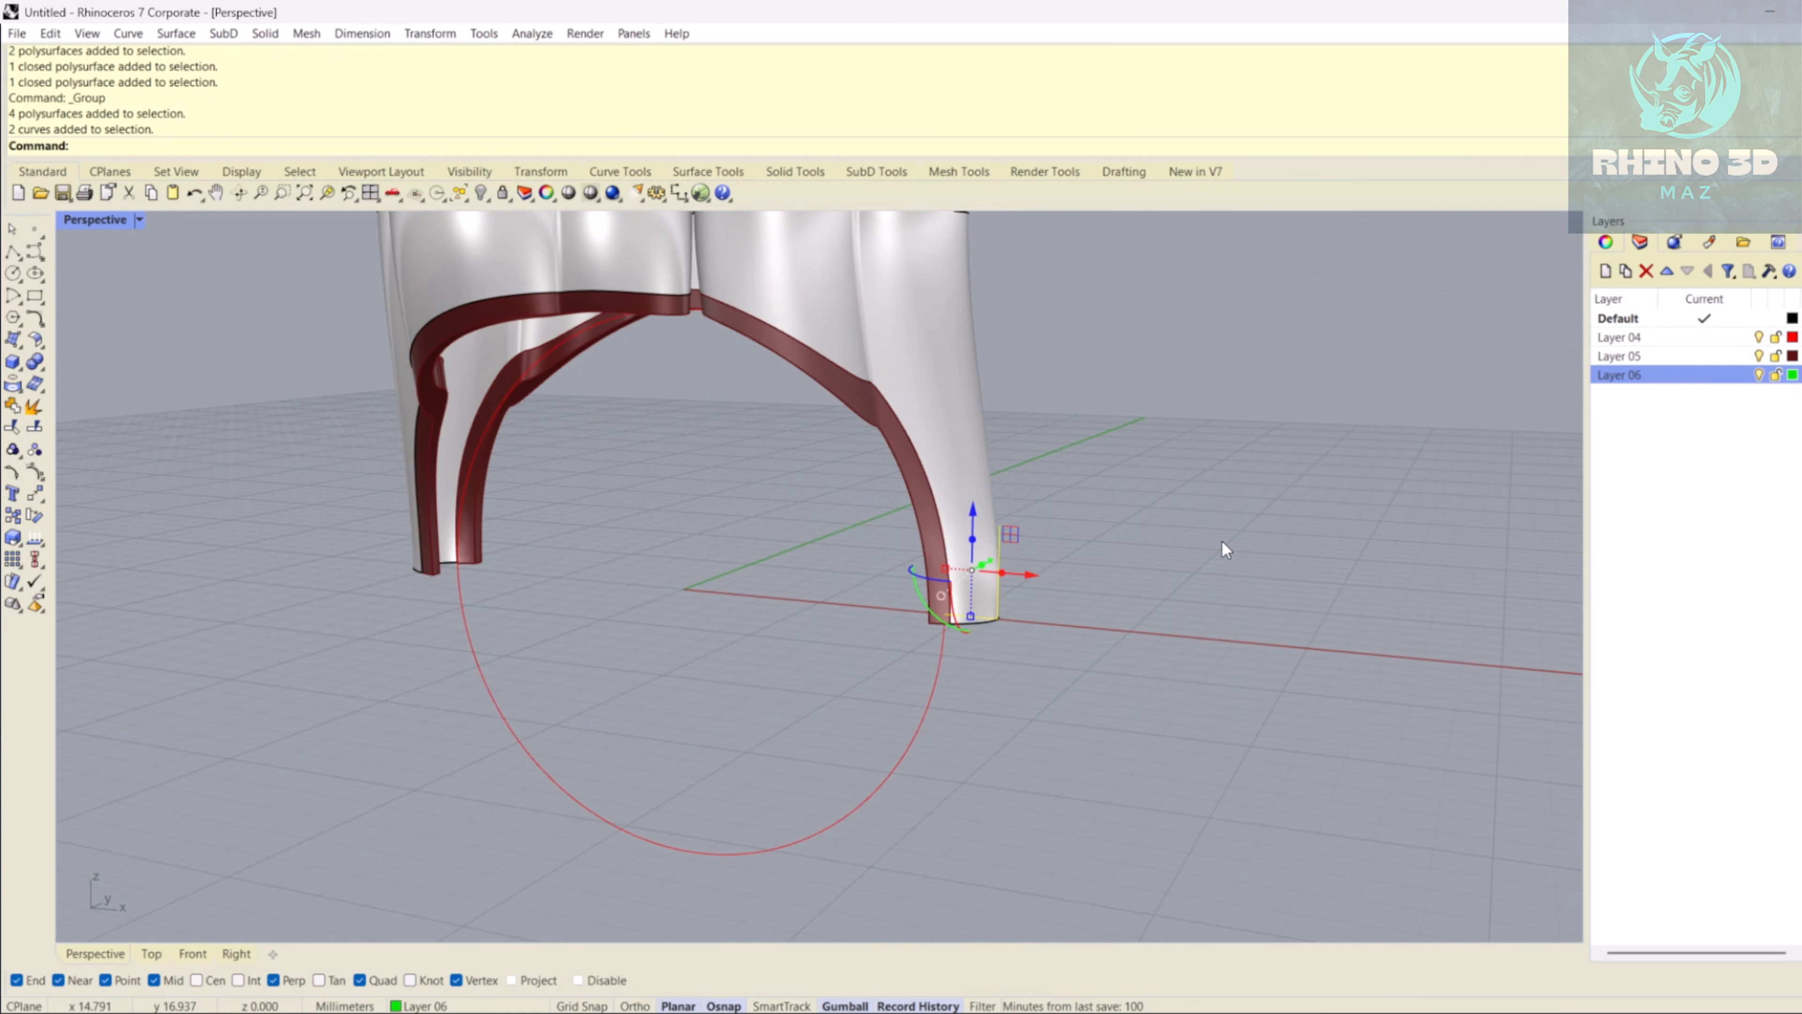
key(Delete)
right_drag(1107, 563, 888, 655)
scroll(933, 426, up, 3)
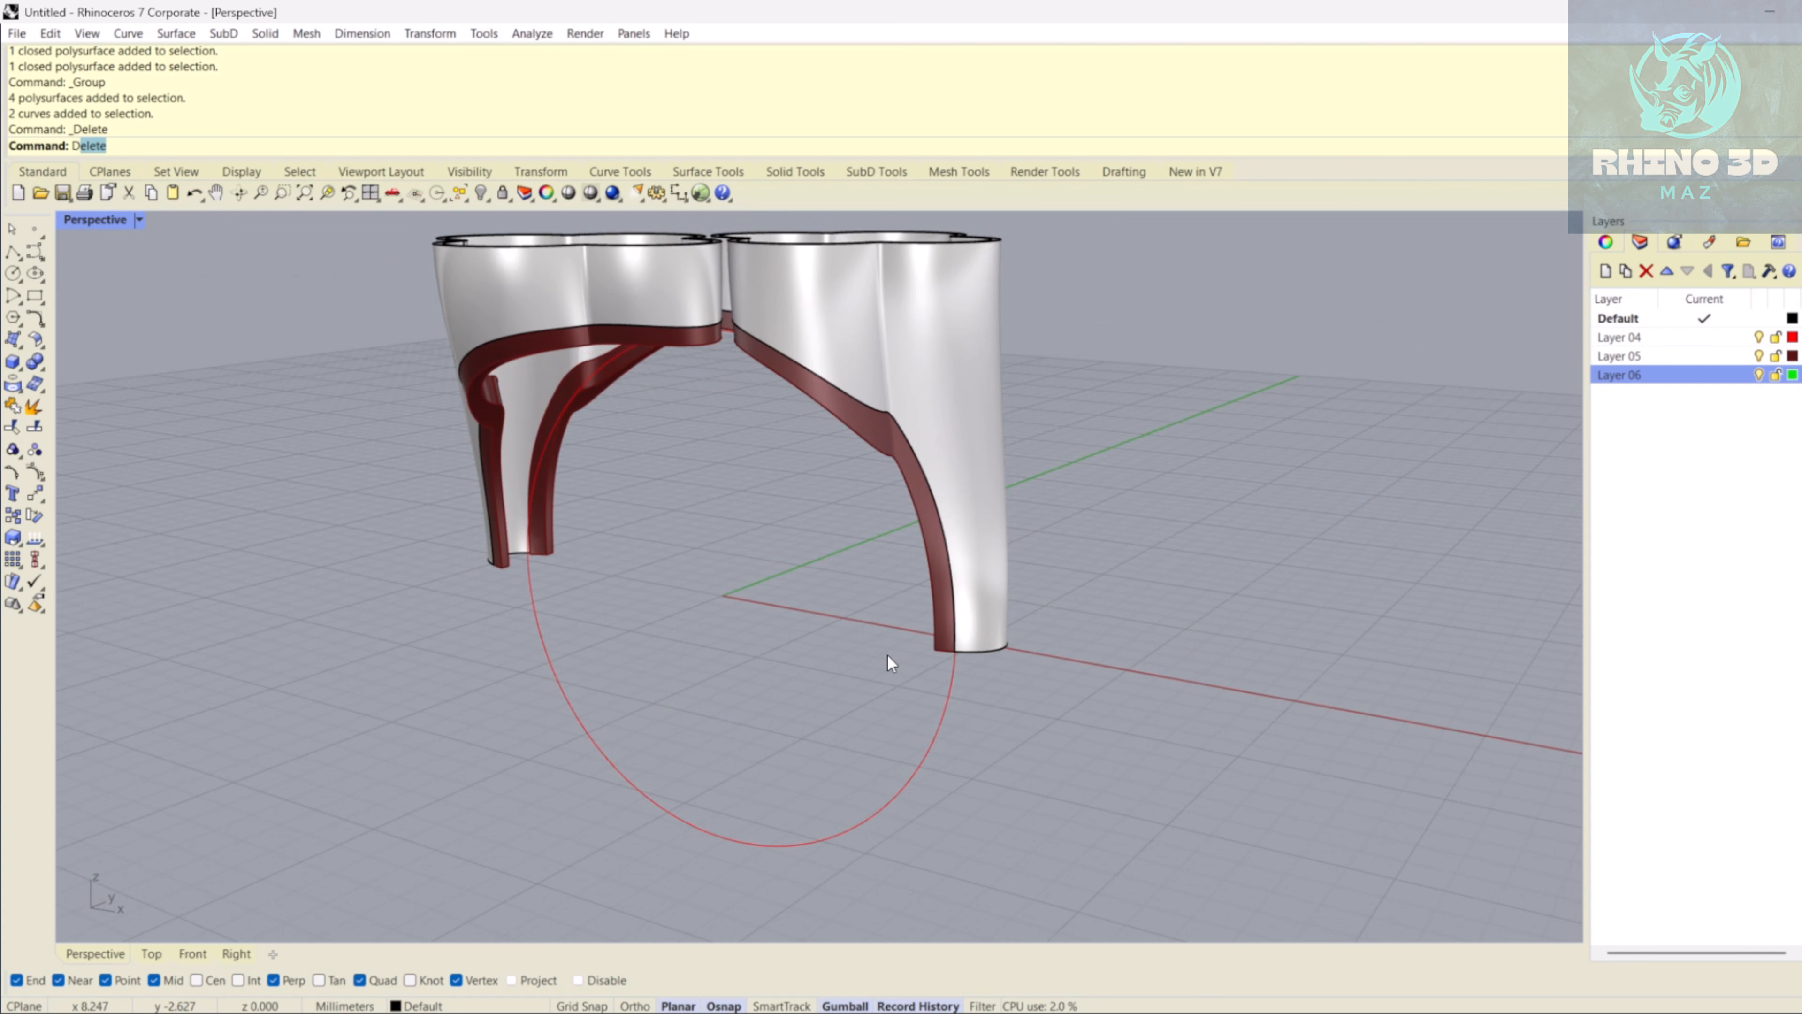
- Duplicate the bottom edges of the leg on the positive X side, including its outer wall and both dark red bands
key(Return)
scroll(894, 654, up, 10)
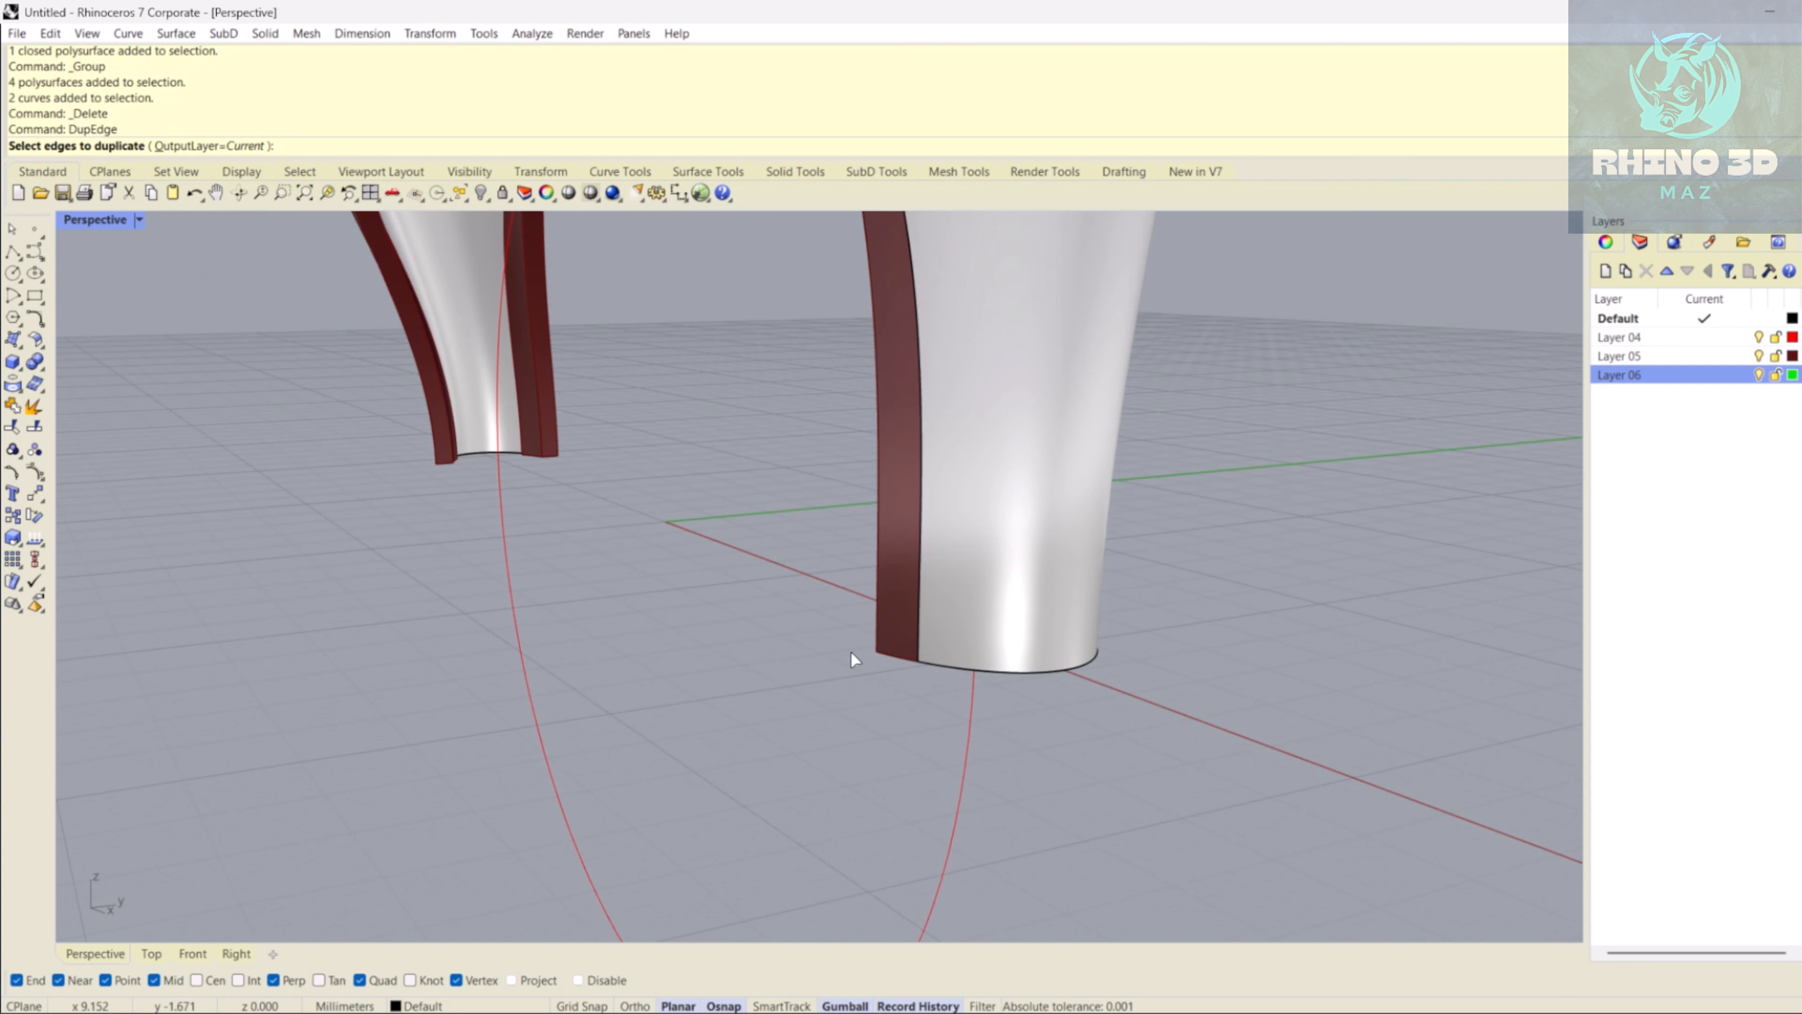
click(934, 670)
right_drag(934, 671, 755, 683)
click(694, 665)
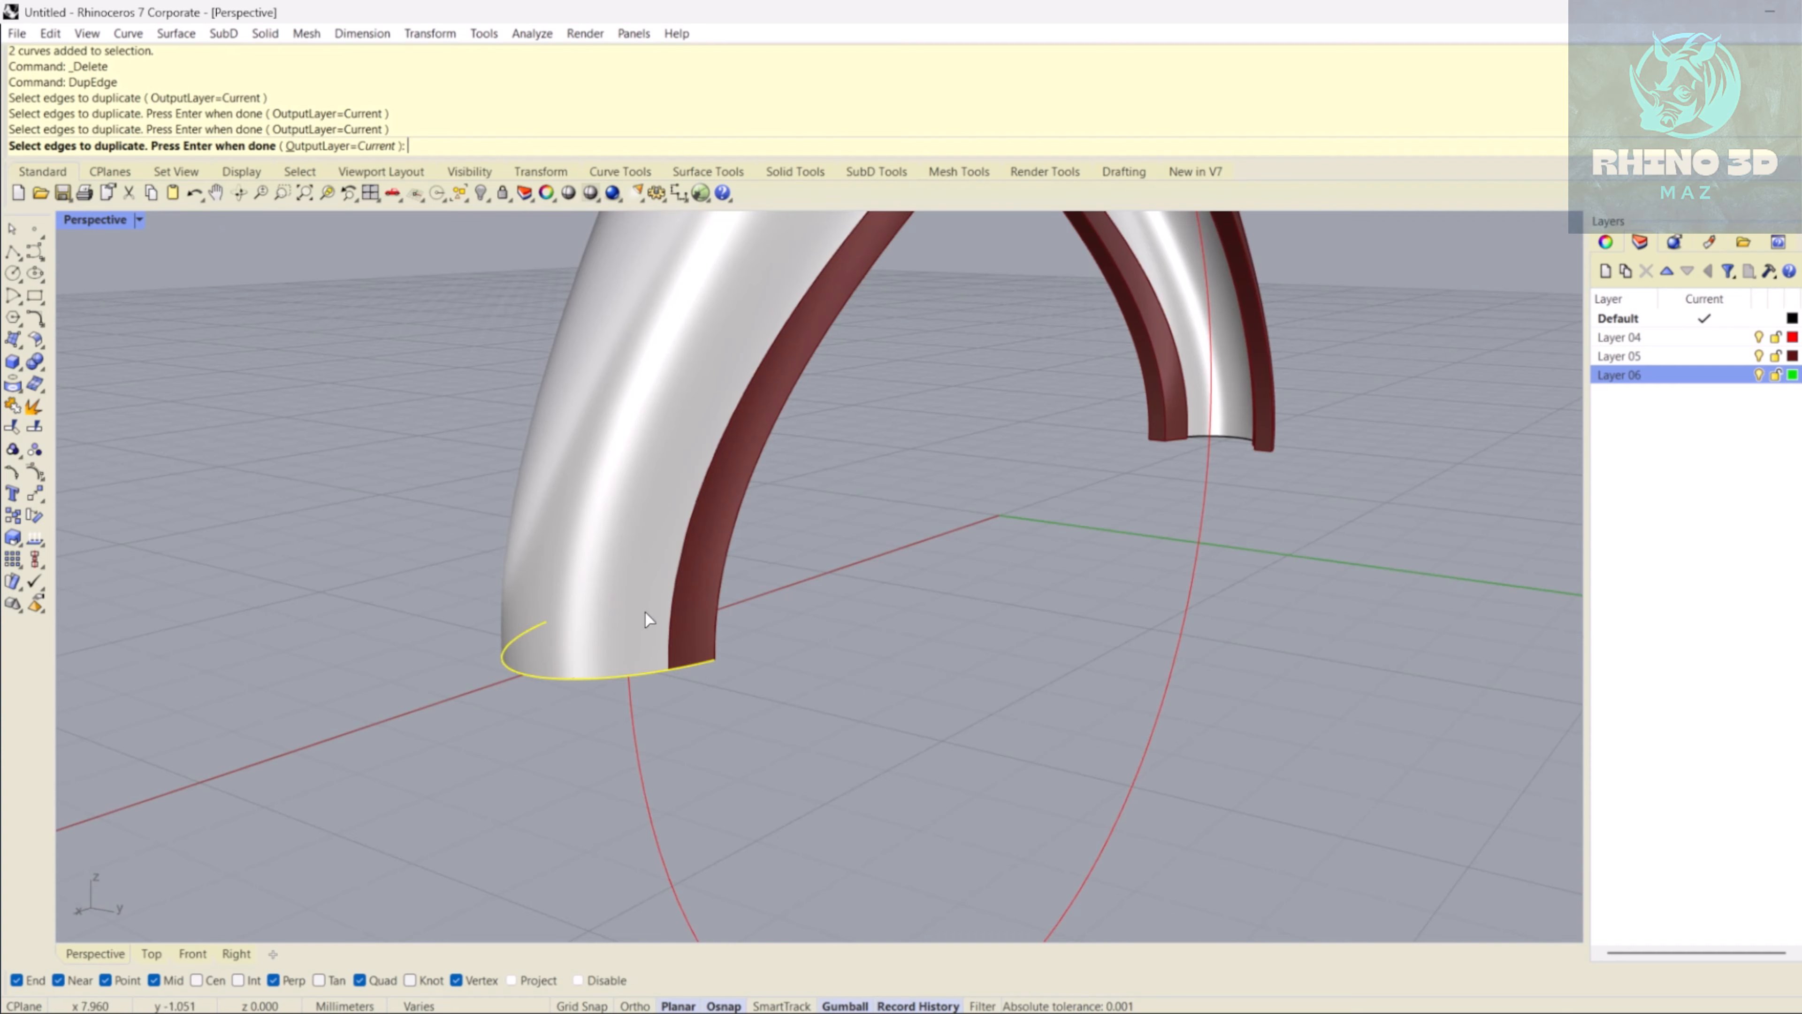
right_drag(645, 612, 794, 644)
key(Return)
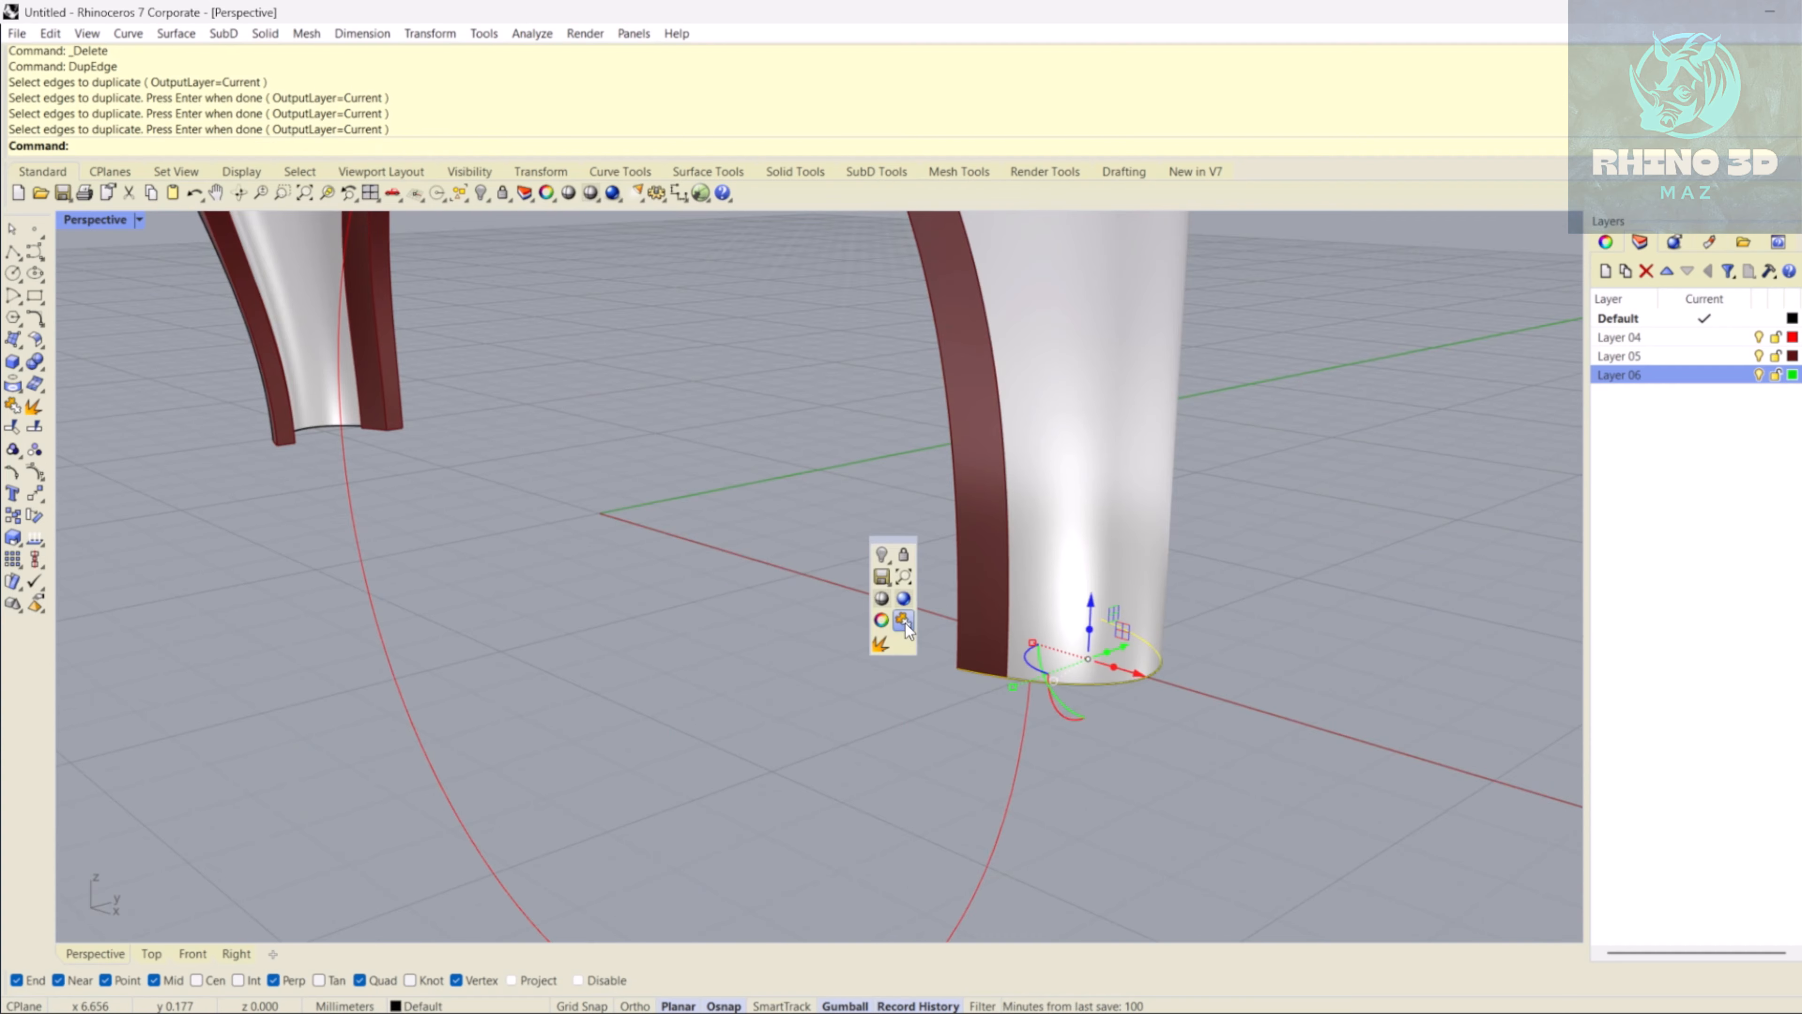
- Join the duplicated edges into one curve and rebuild it with 40 points at degree 3
click(903, 620)
text(Rebuild)
key(Return)
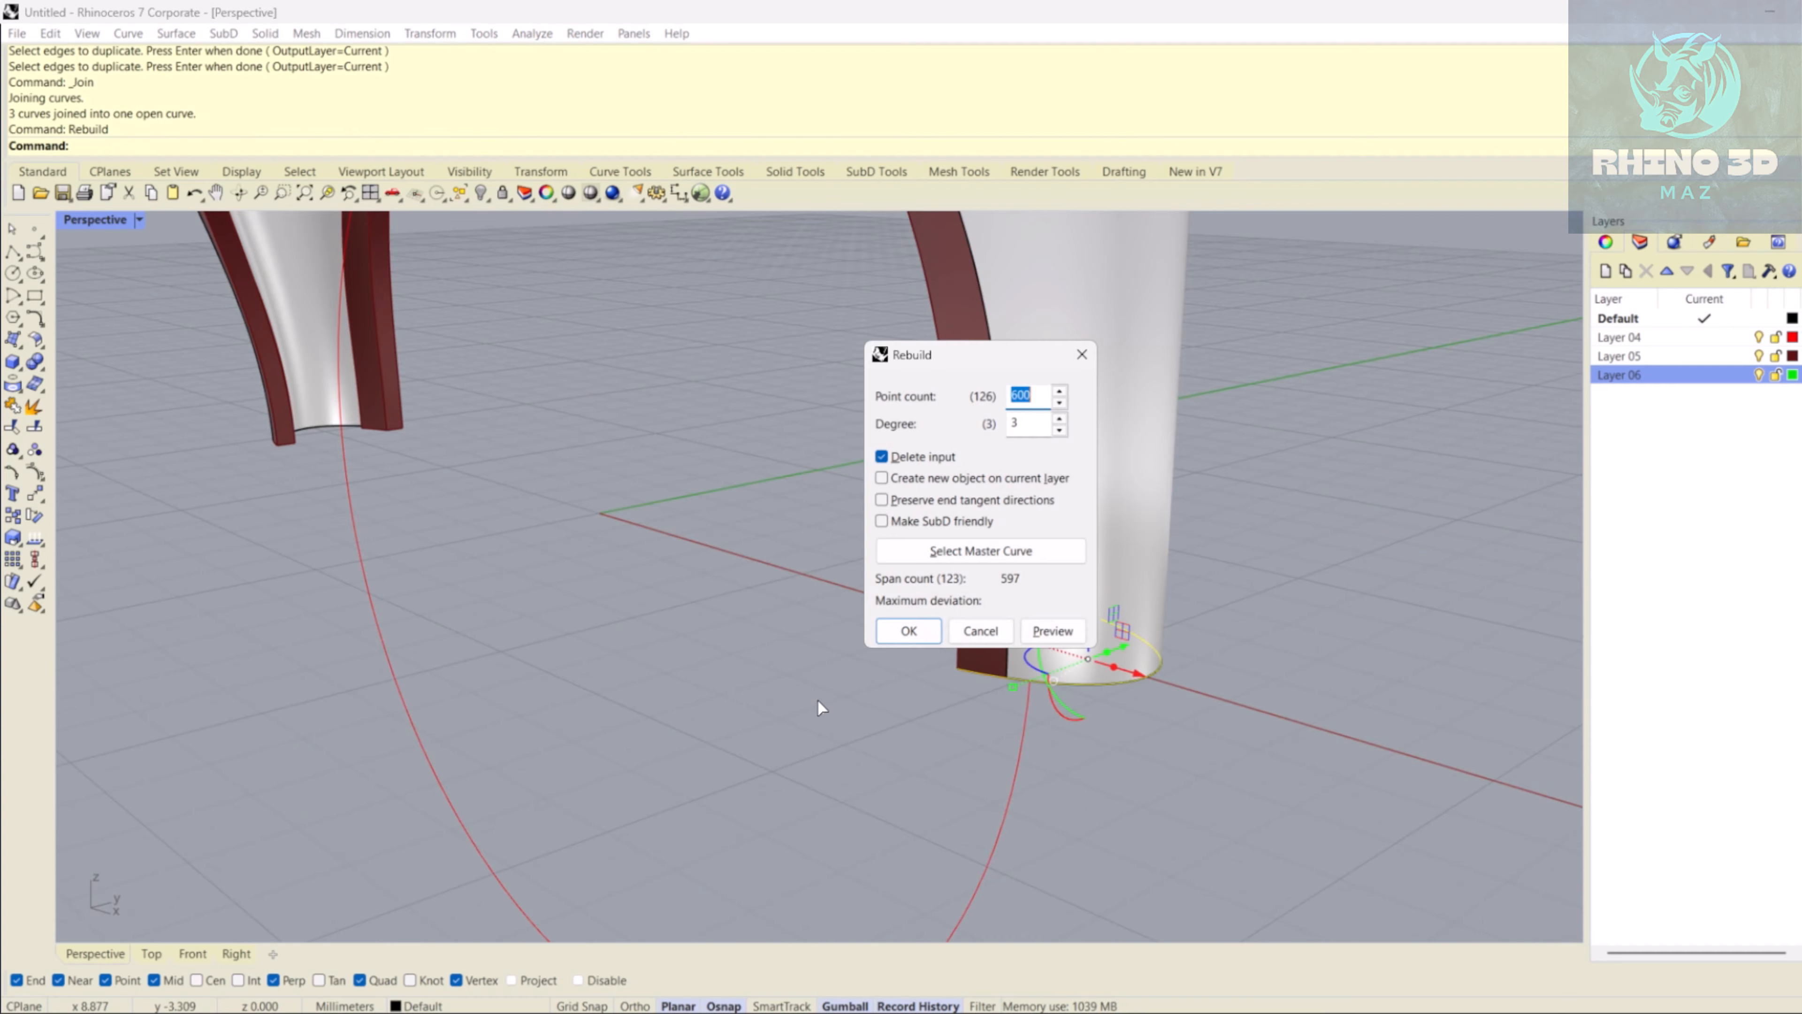
text(40)
key(Return)
- Make a copy of the rebuilt curve rotated half a turn about the origin, placing it at the opposite leg's base
right_drag(817, 698, 901, 721)
text(Rotate)
key(Return)
text(0)
key(Return)
scroll(909, 716, down, 2)
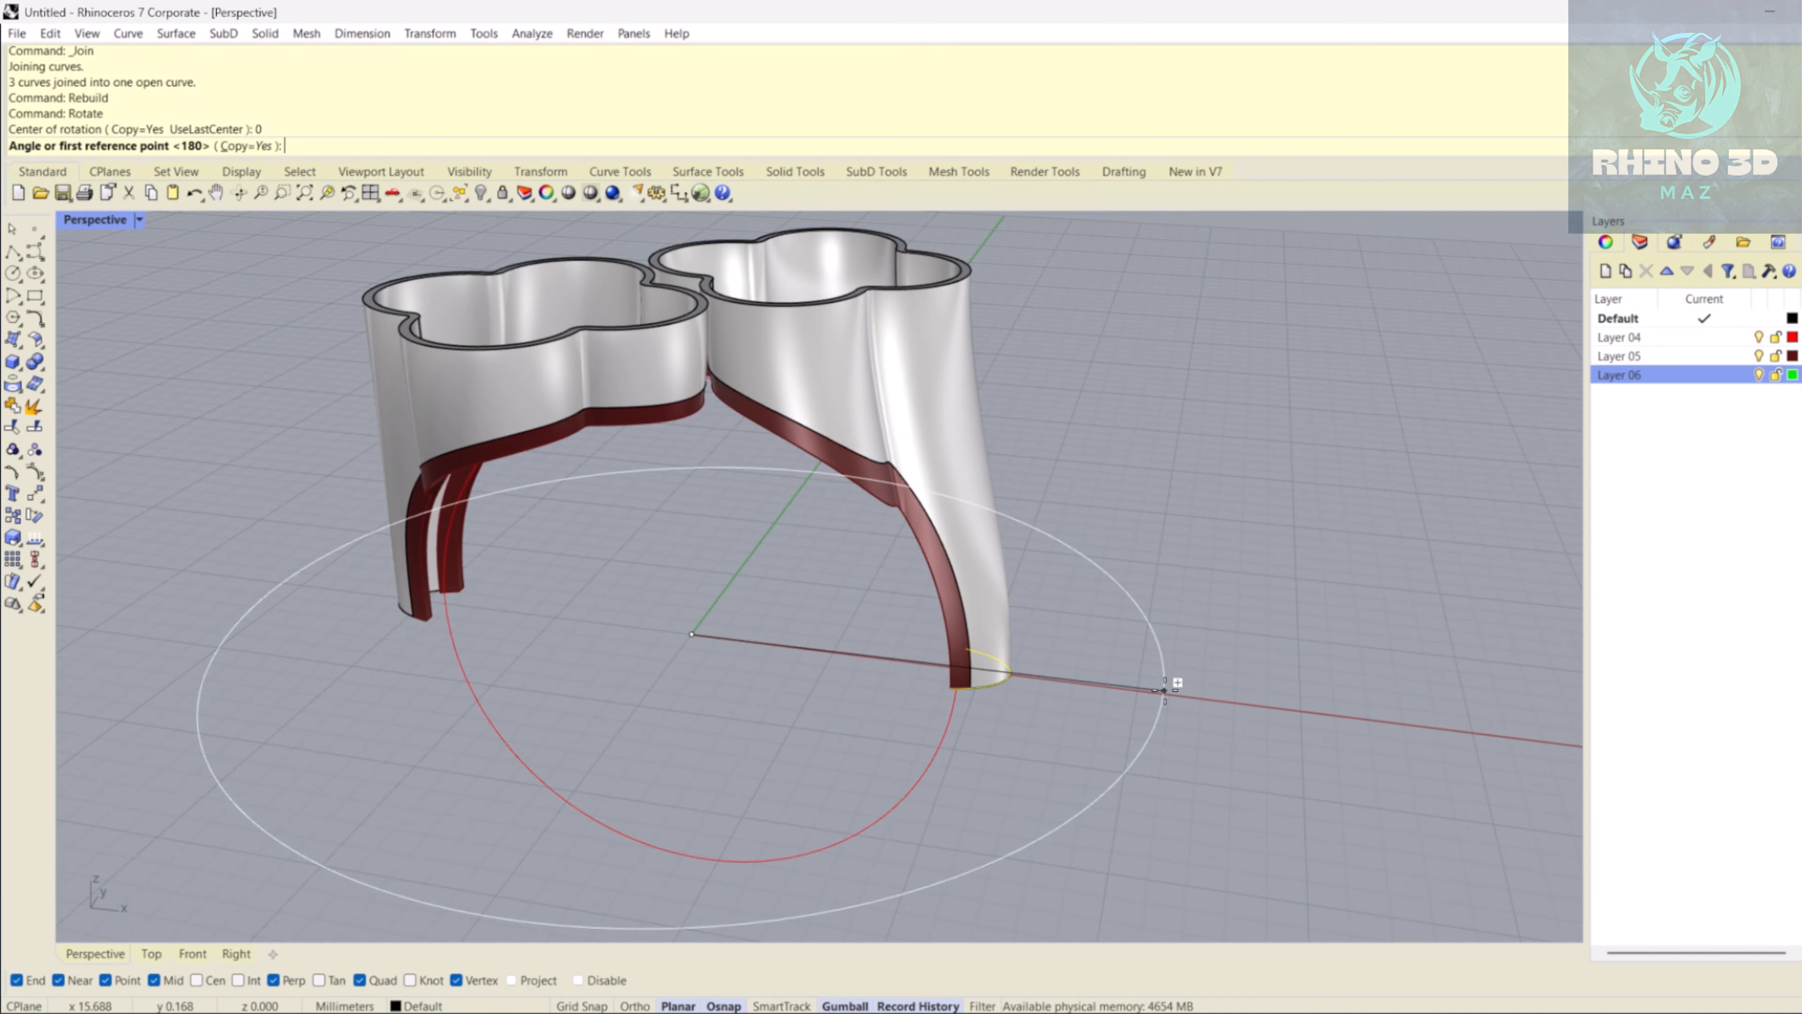
click(1291, 710)
click(298, 649)
key(Return)
- Group the two rebuilt profile curves at the bases of both legs
right_drag(298, 655, 374, 691)
shift+click(454, 615)
key(ctrl+g)
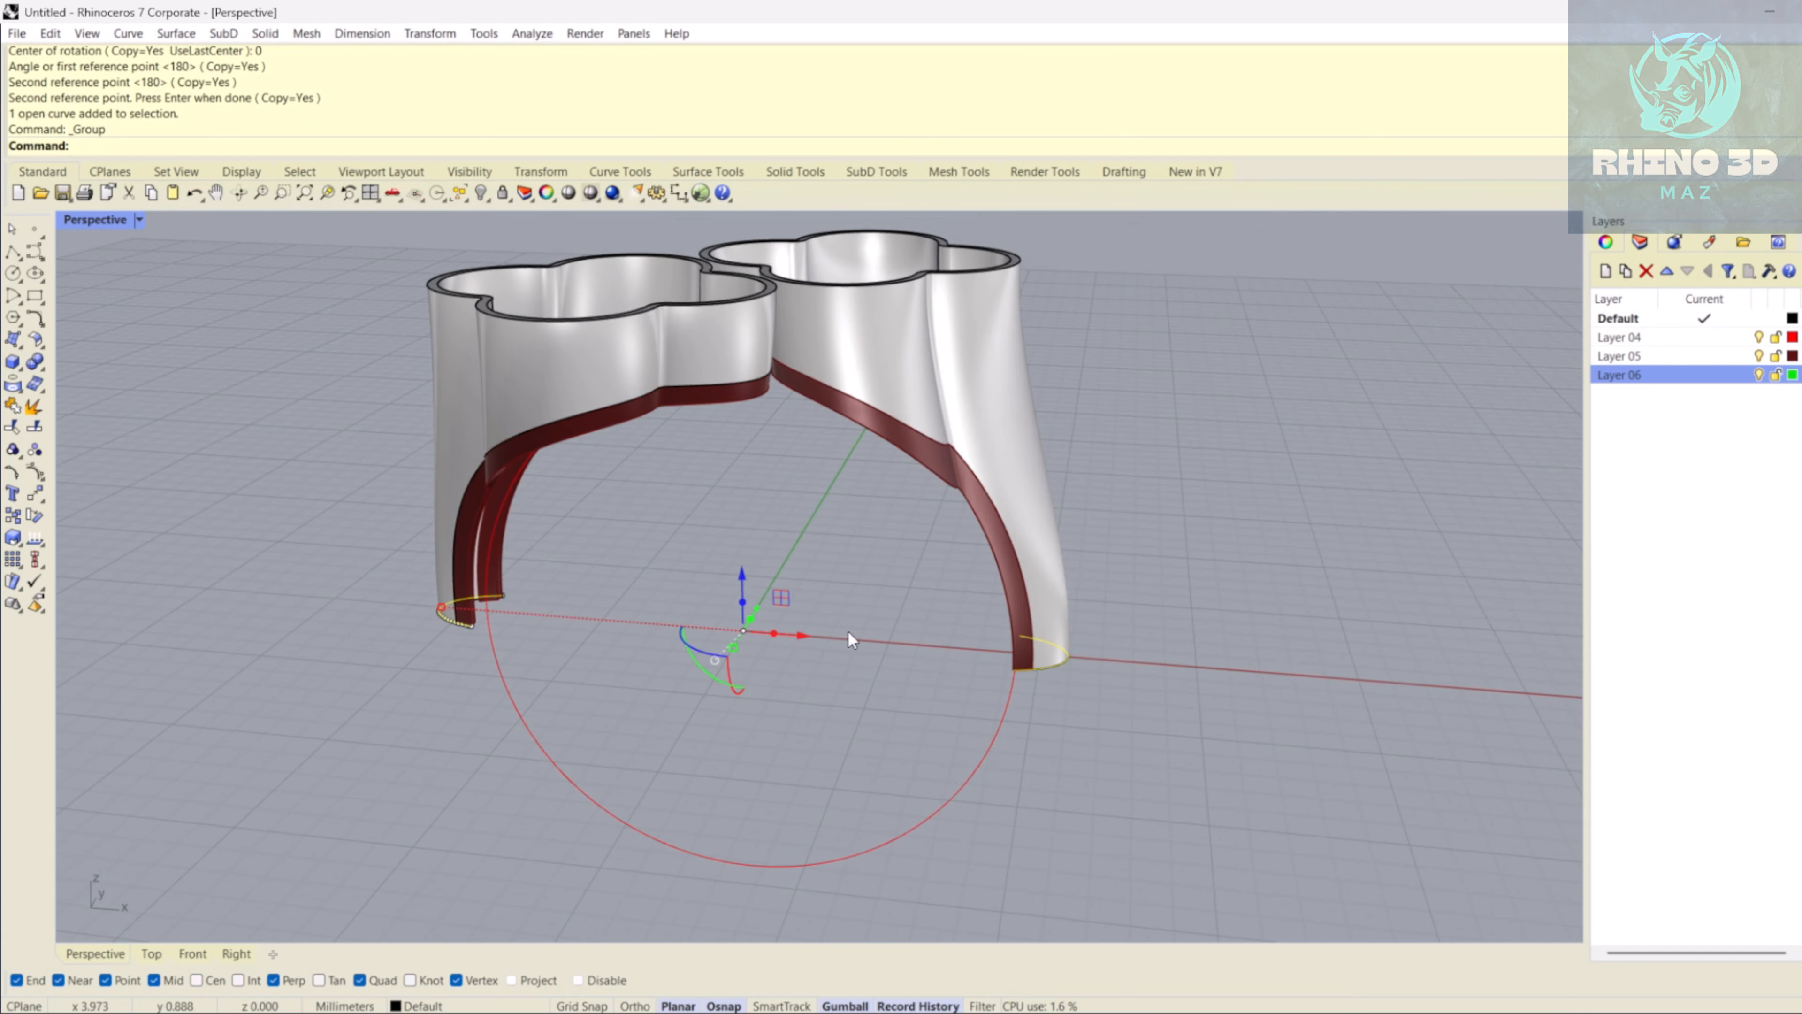
shift+right_drag(458, 659, 491, 607)
key(Escape)
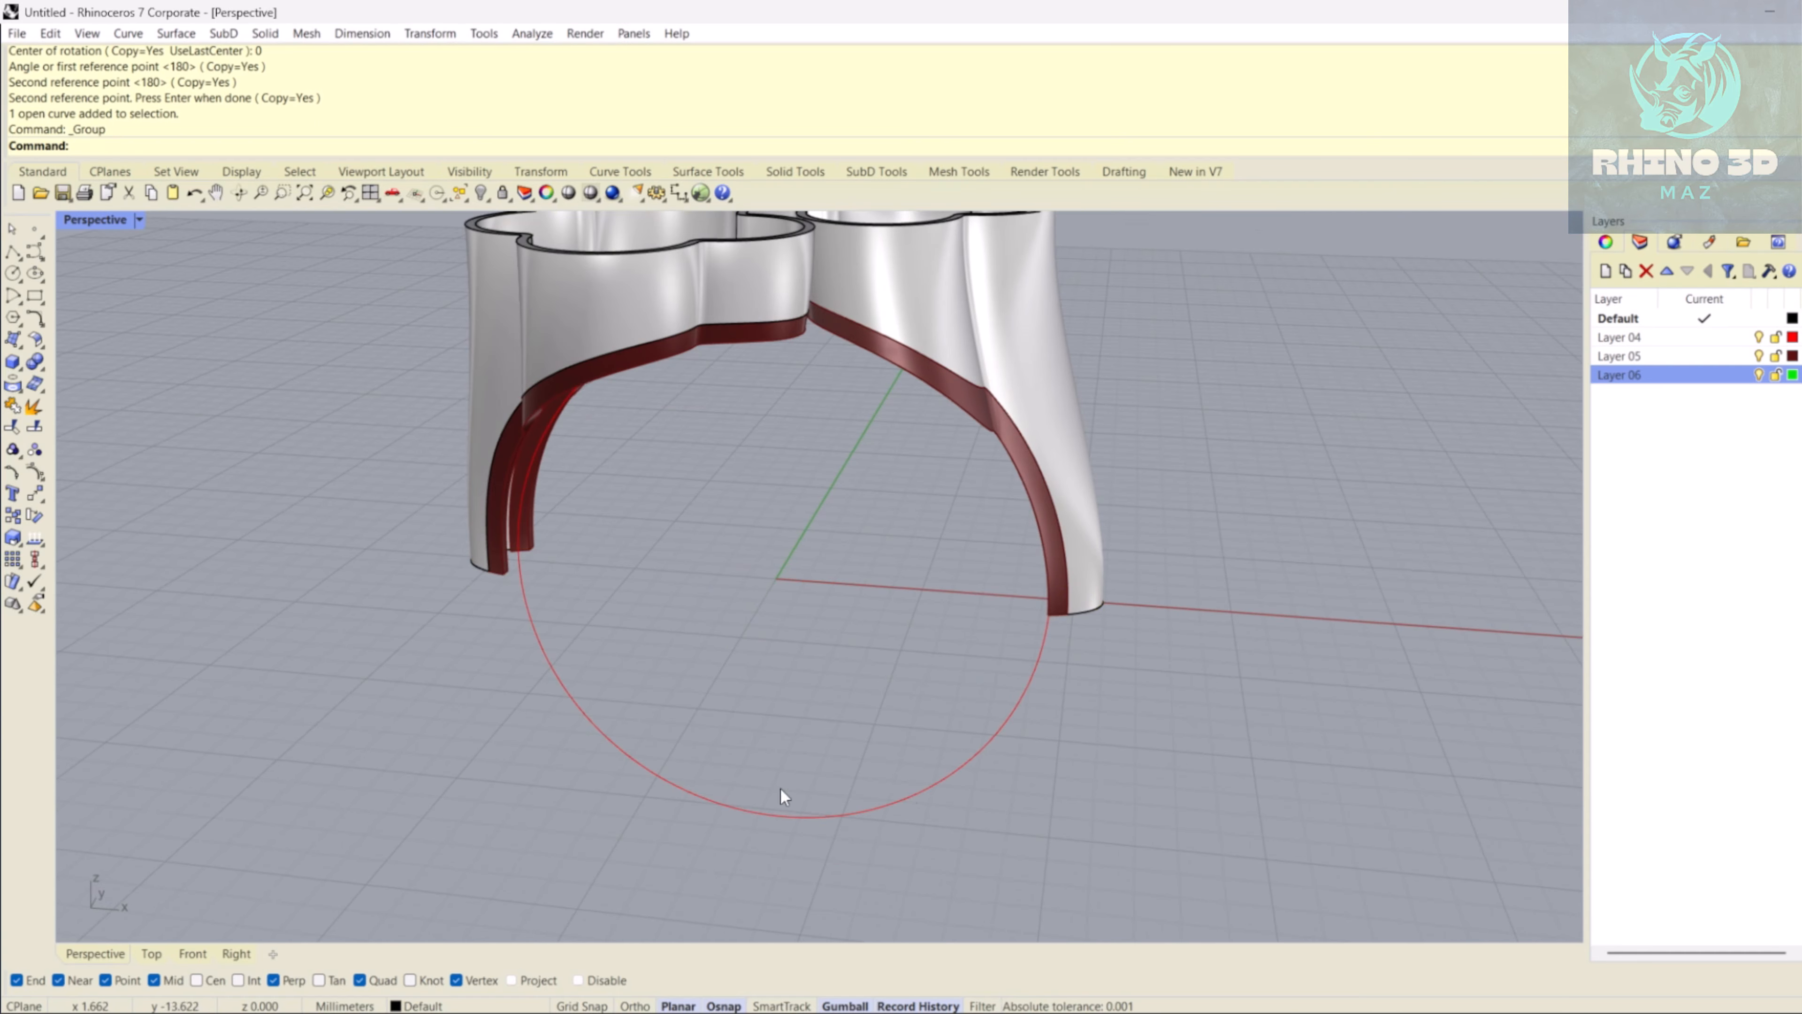
right_drag(623, 647, 563, 485)
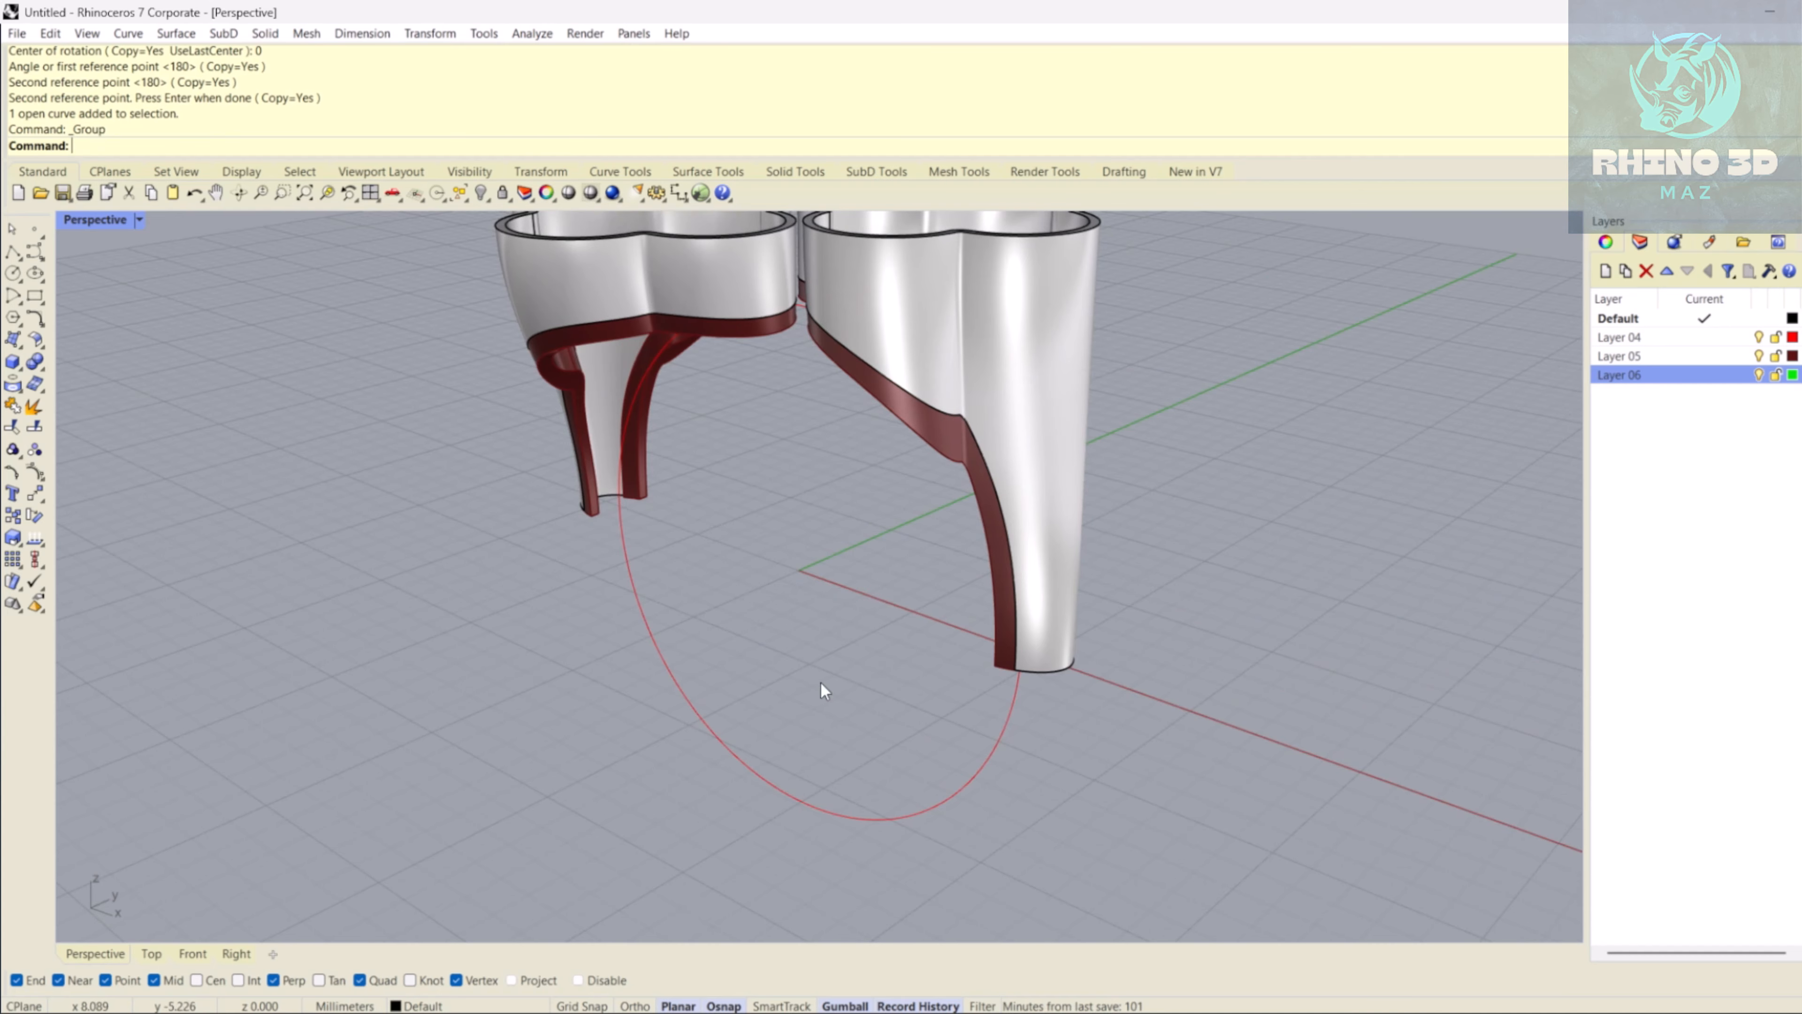
right_drag(823, 690, 567, 411)
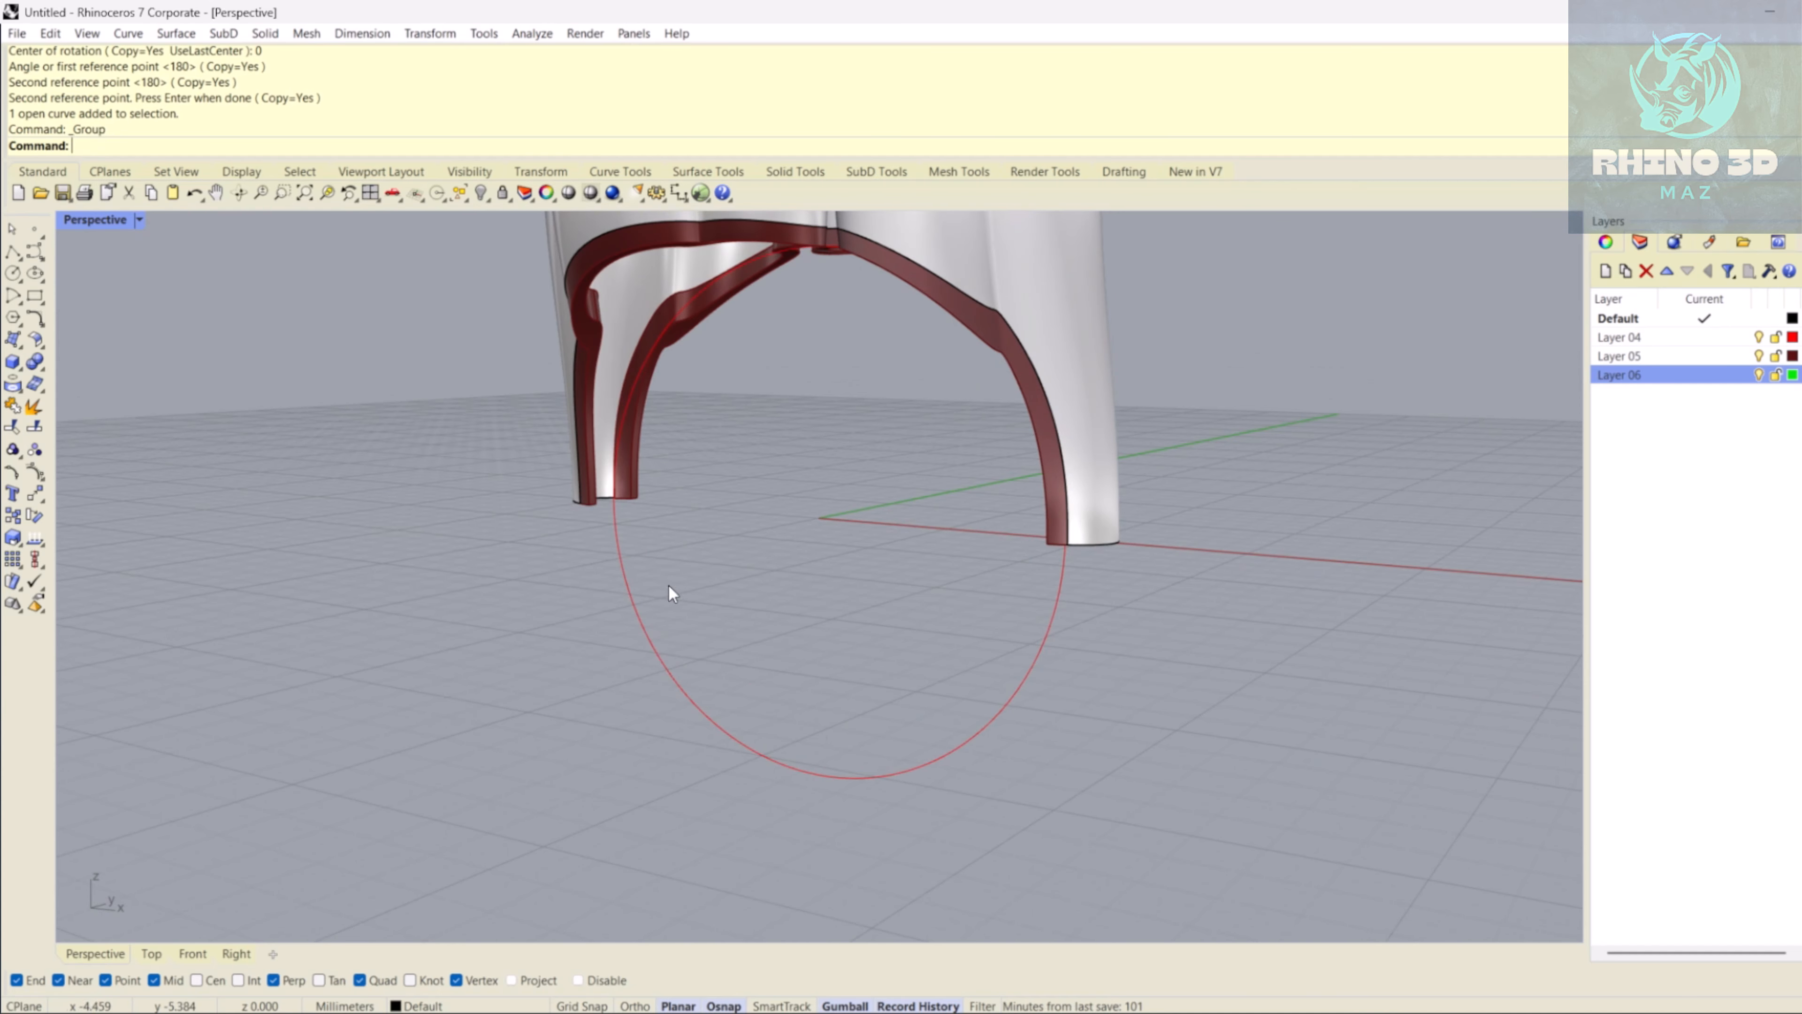
right_drag(669, 586, 769, 516)
drag(579, 719, 575, 717)
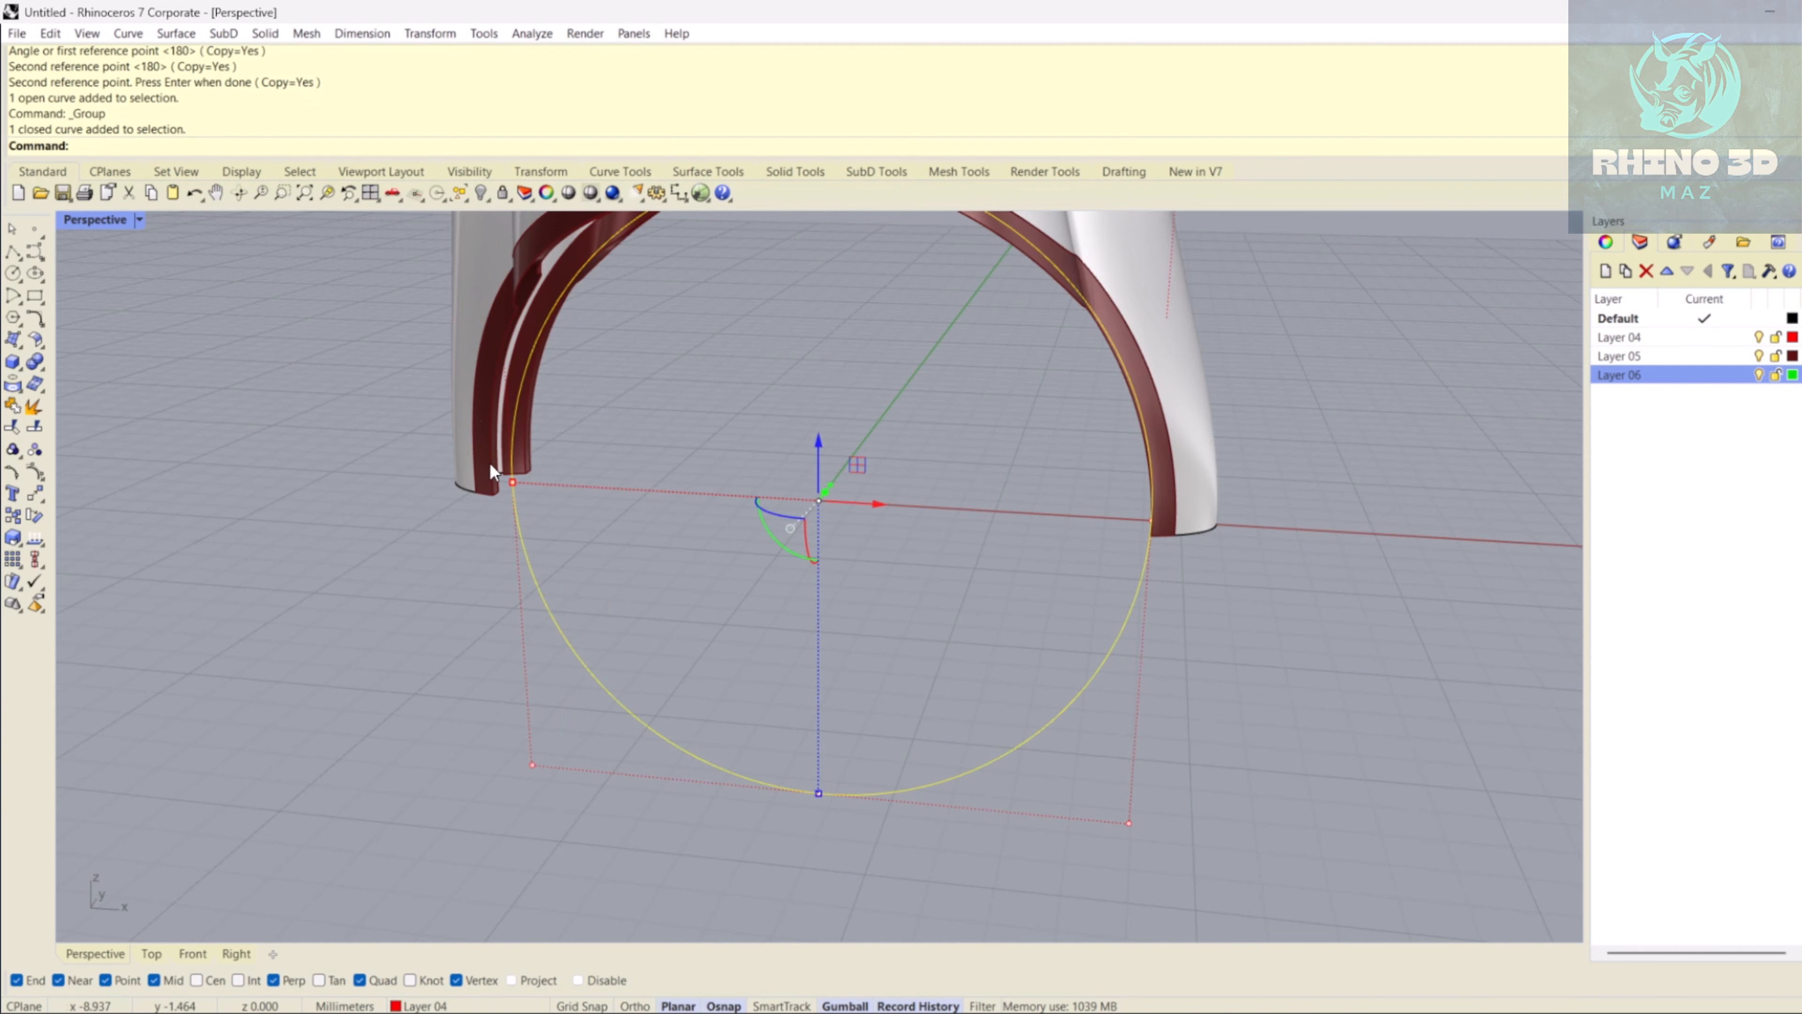
right_drag(703, 619, 706, 579)
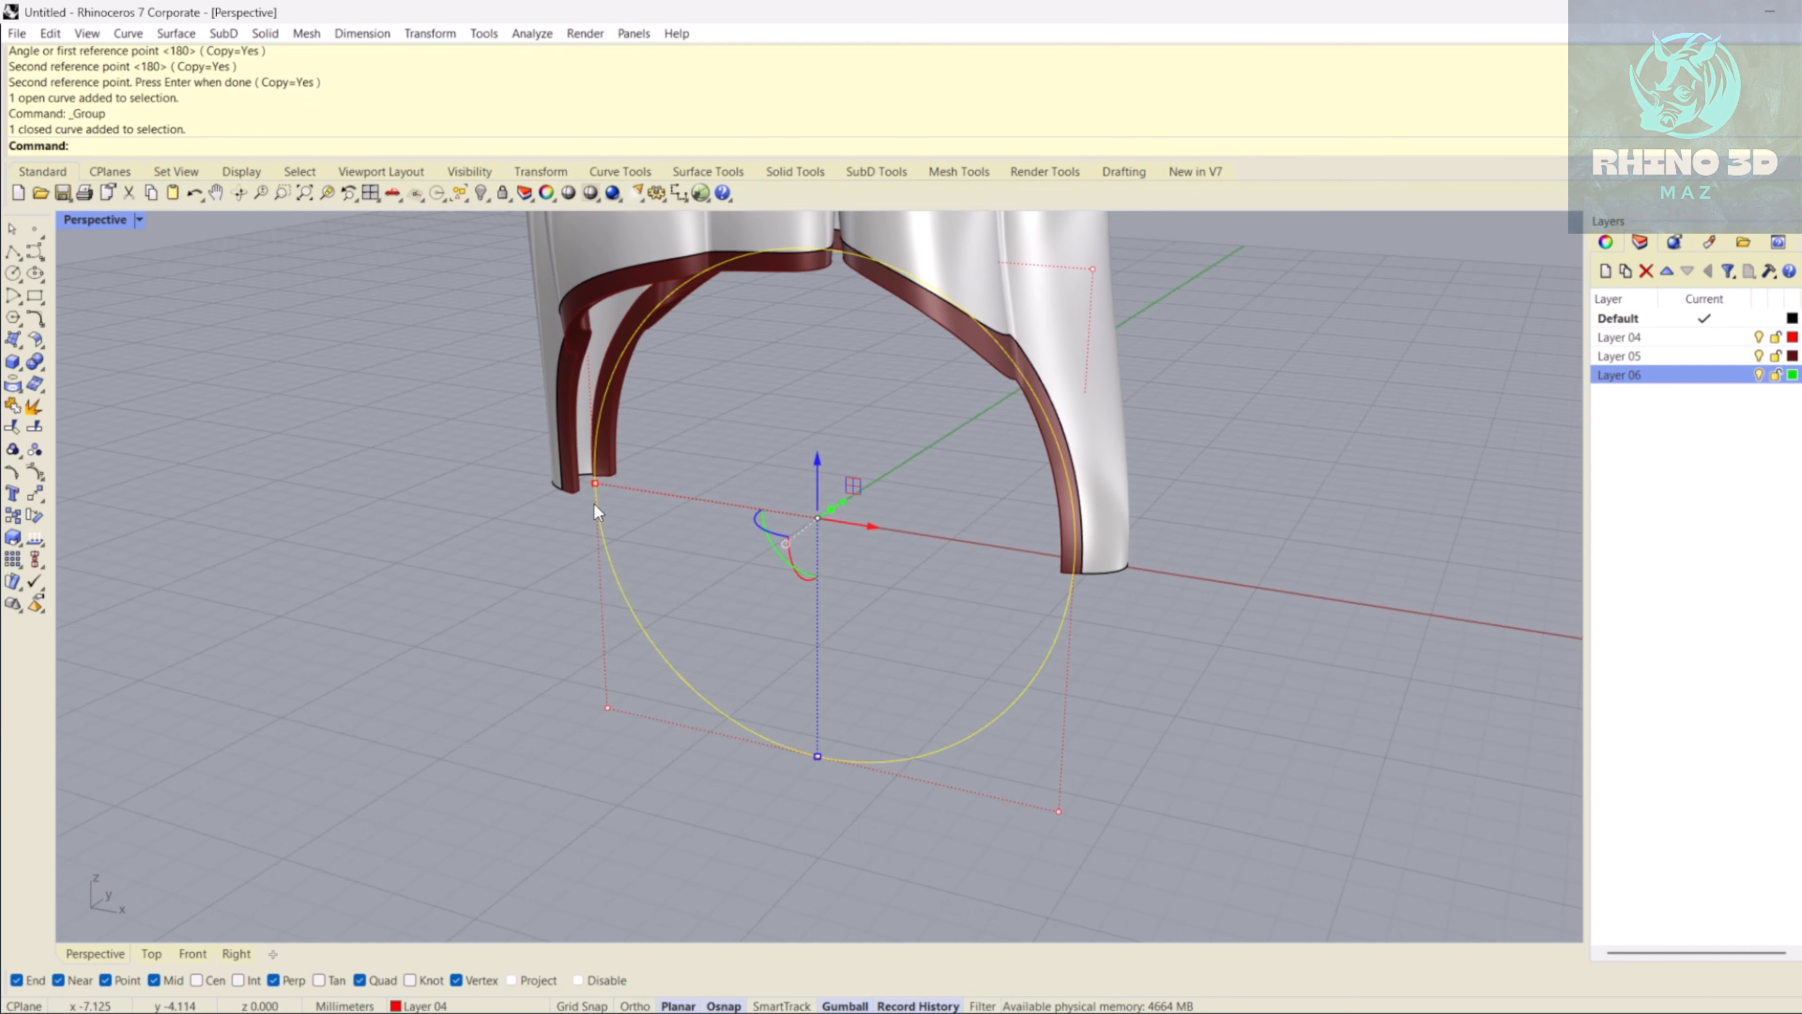
right_drag(594, 503, 716, 541)
key(Escape)
- Create a tangent blend curve between the front ends of the two leg-base profile curves
text(BlendCrv)
key(Return)
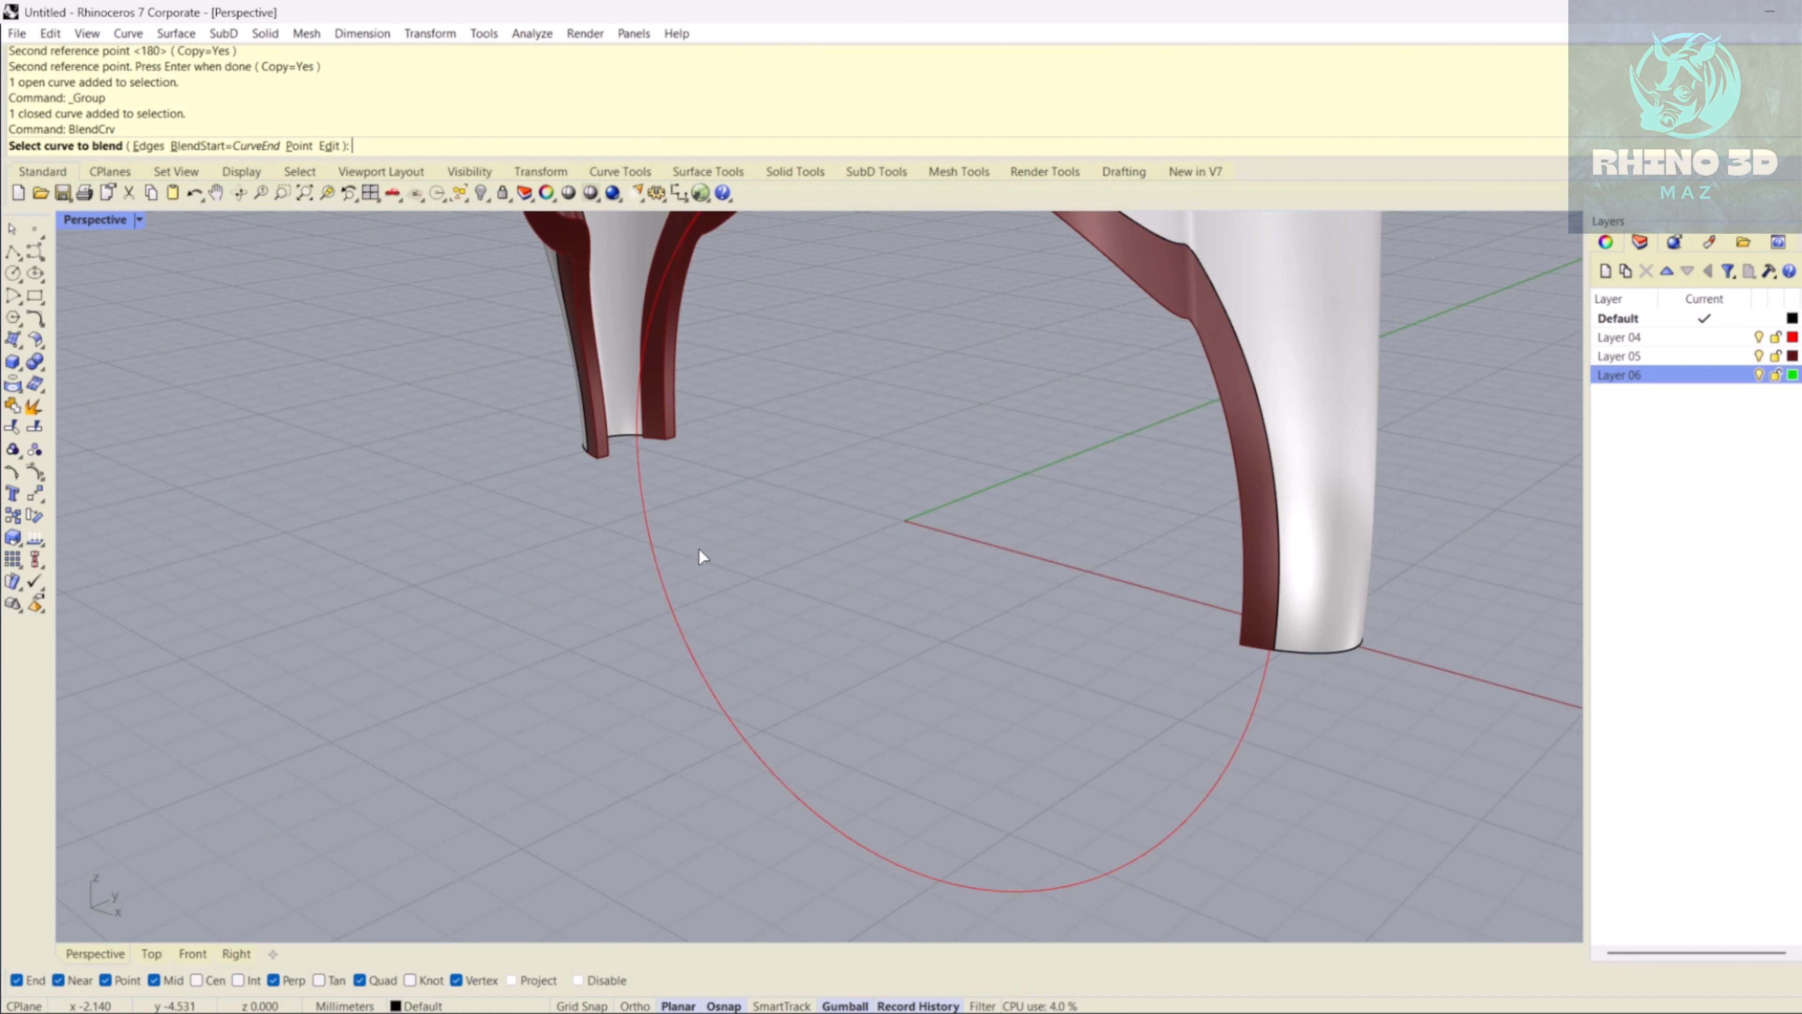
click(584, 457)
scroll(584, 461, down, 5)
right_drag(583, 461, 959, 528)
scroll(929, 497, up, 8)
click(882, 447)
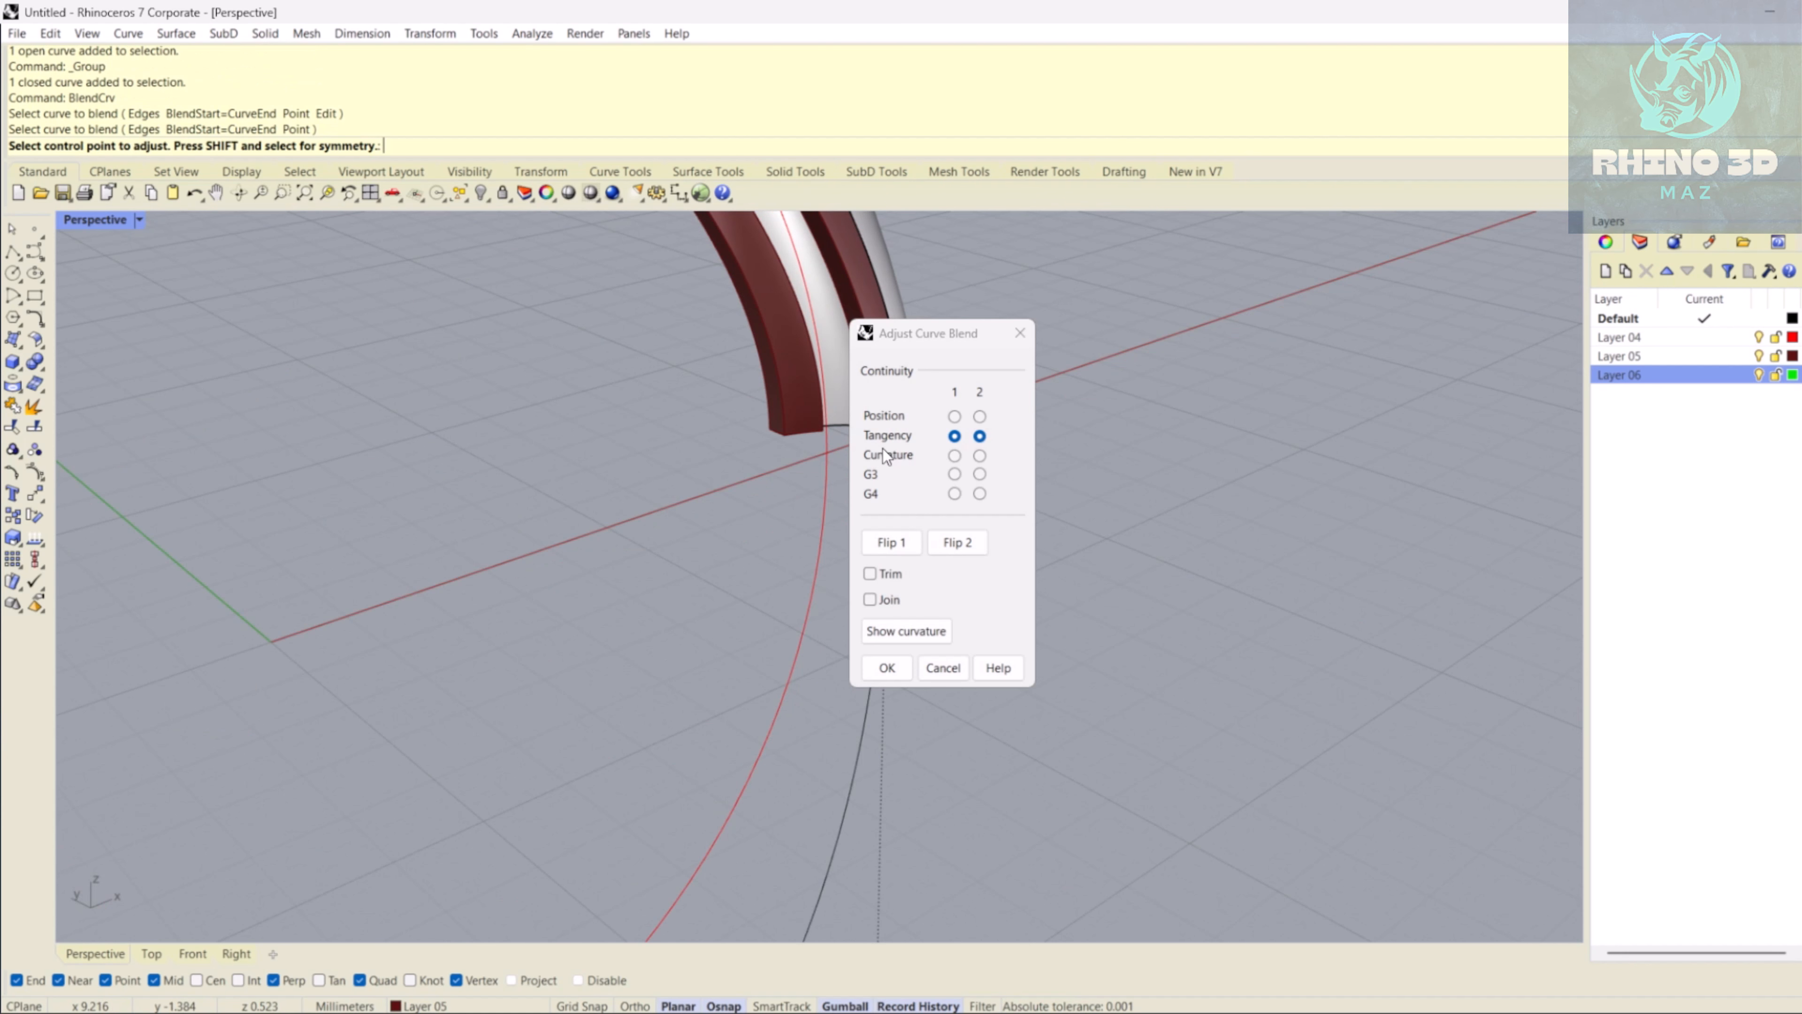
right_click(830, 445)
scroll(829, 445, down, 4)
right_drag(829, 445, 565, 425)
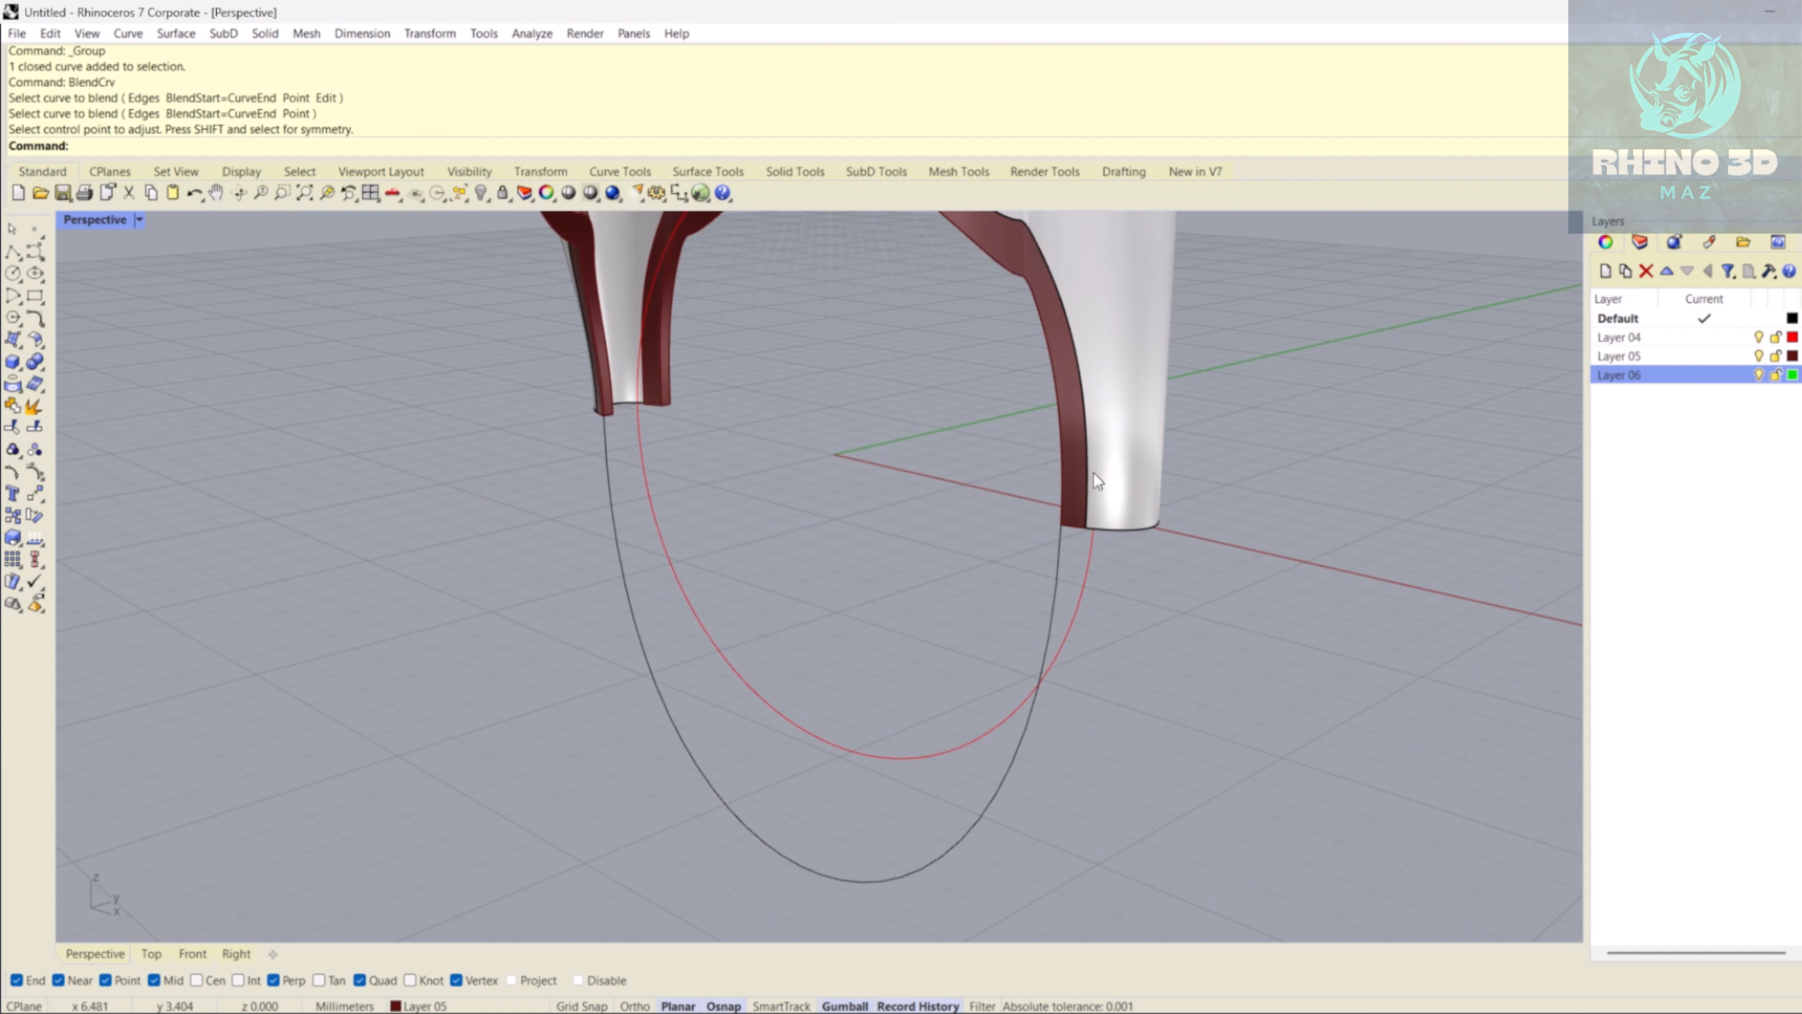
- Create a second tangent blend curve between the back ends of the two leg-base profile curves
right_drag(711, 475, 1136, 553)
scroll(766, 483, down, 4)
click(850, 768)
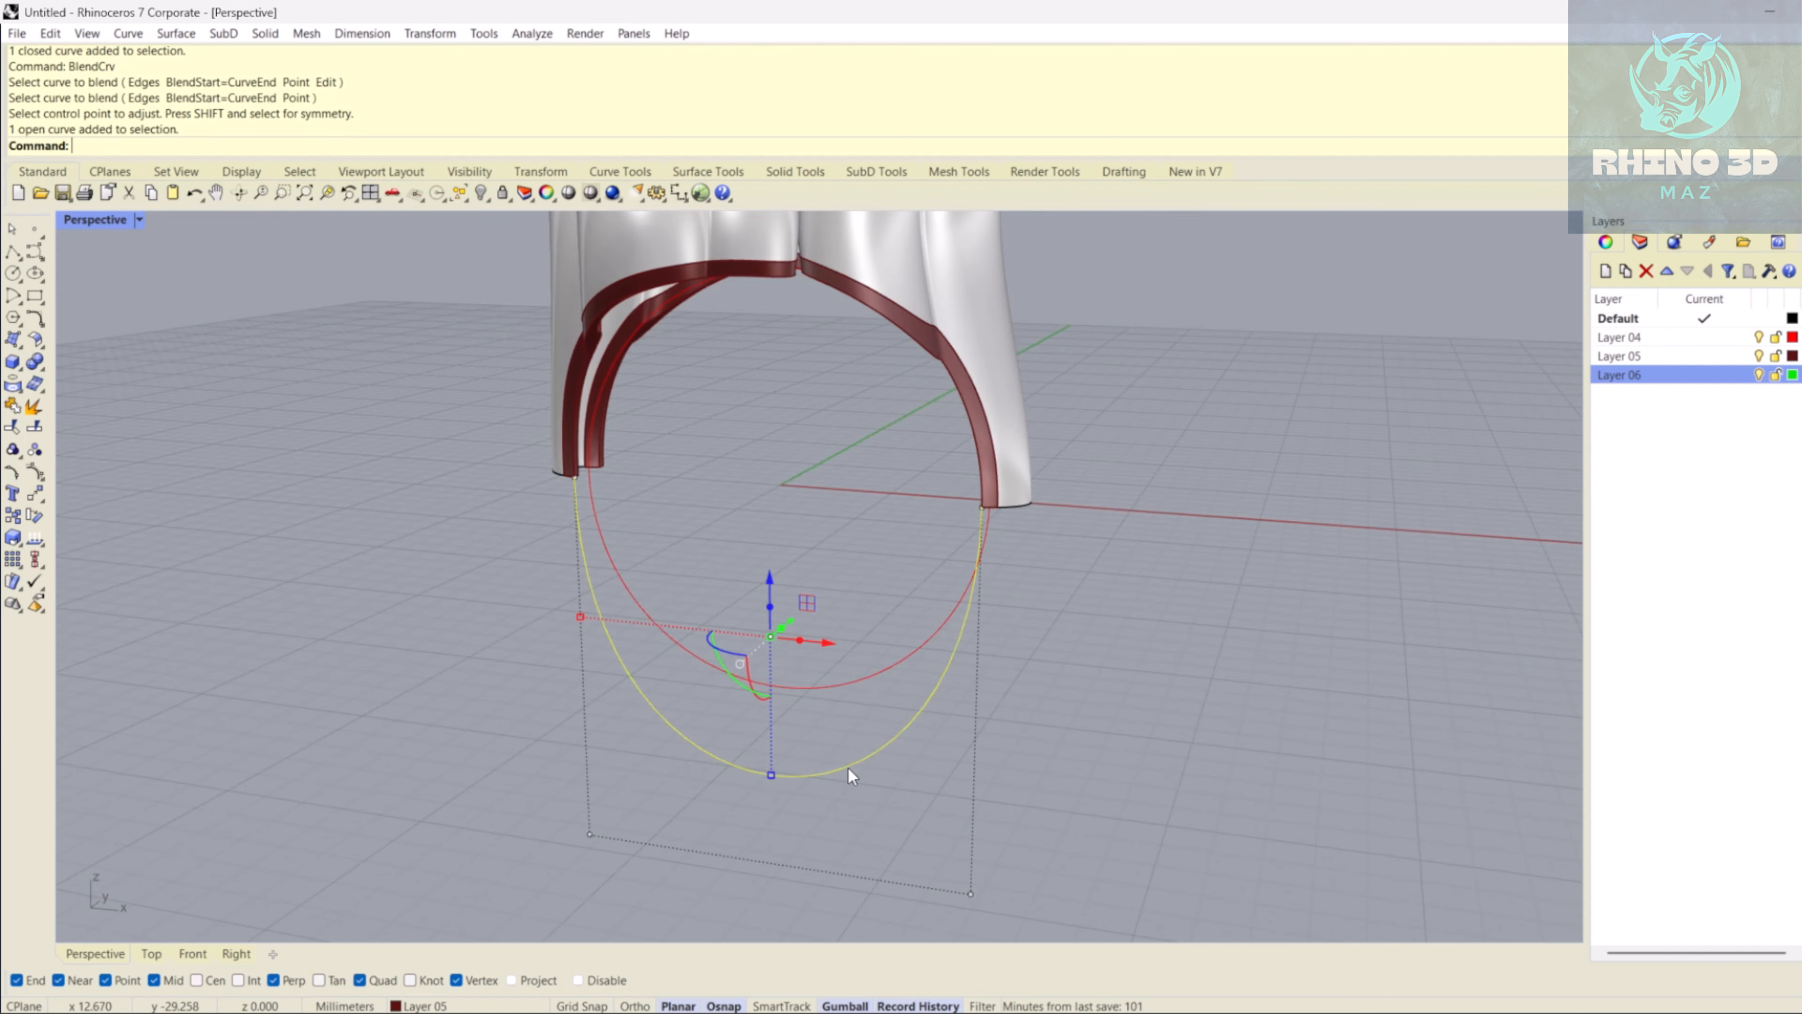
click(1215, 625)
right_drag(1224, 628, 745, 554)
right_click(724, 510)
scroll(844, 582, up, 3)
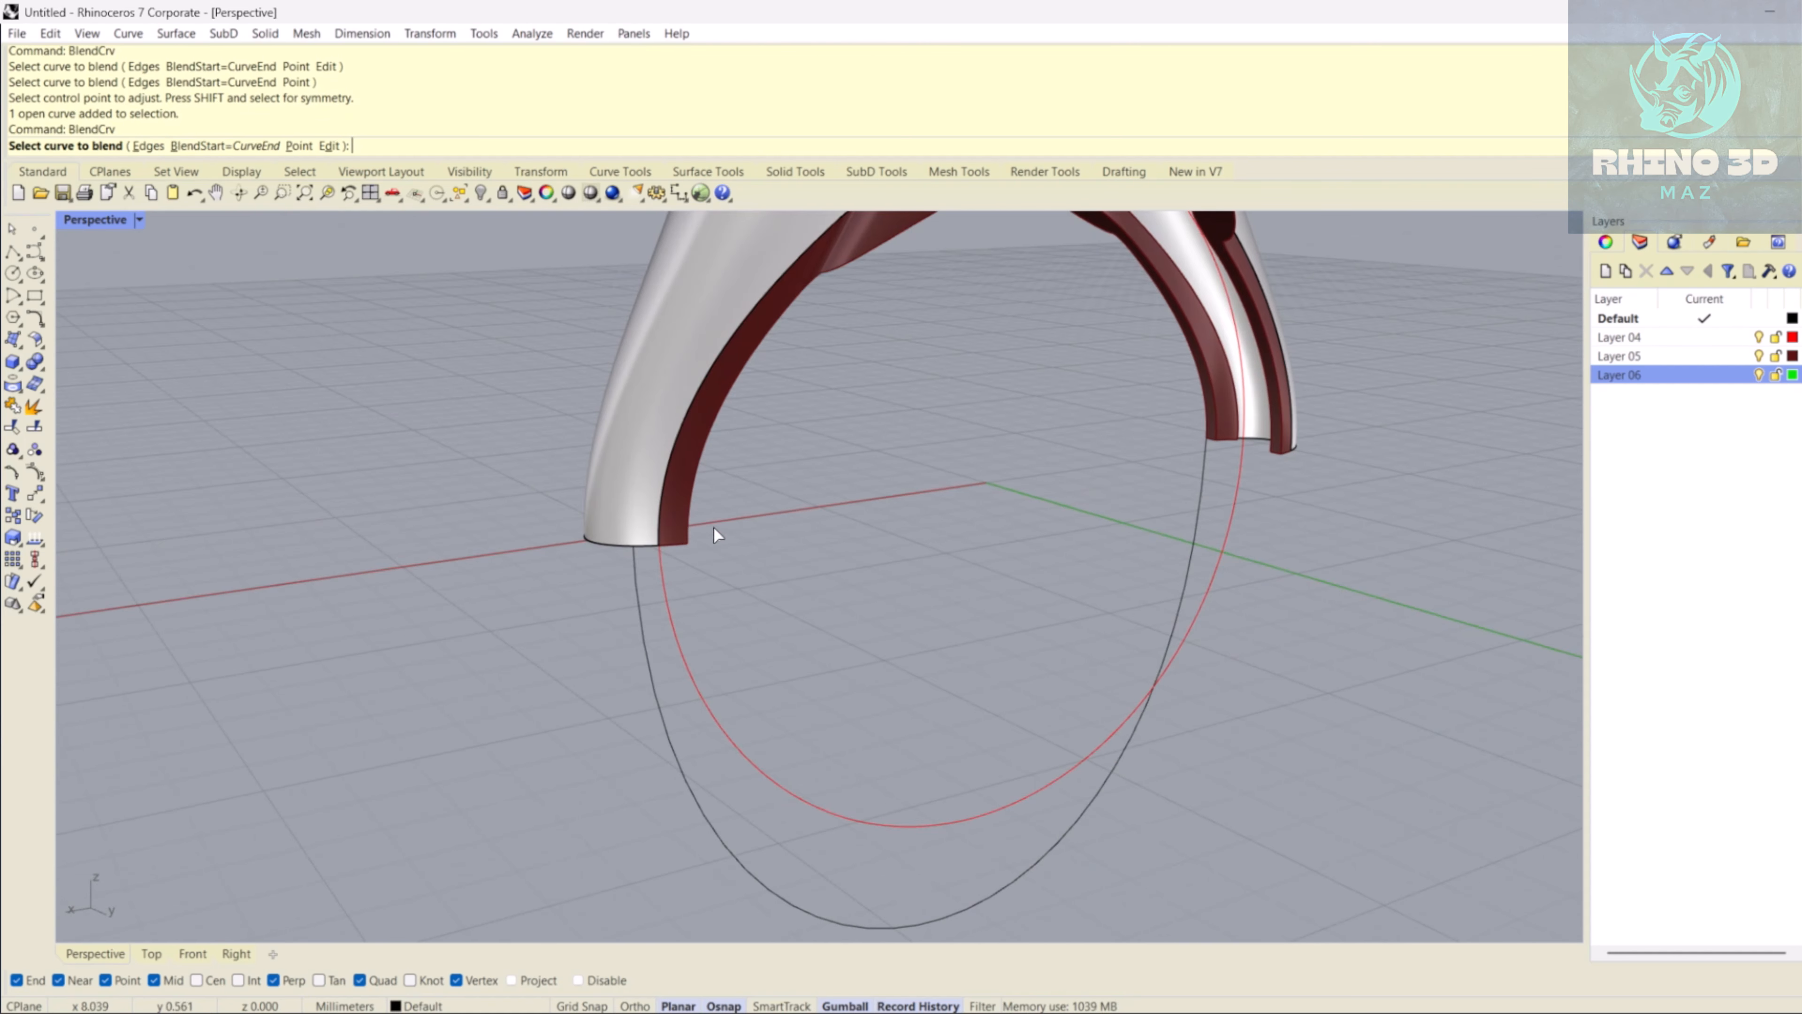
click(682, 528)
click(1288, 446)
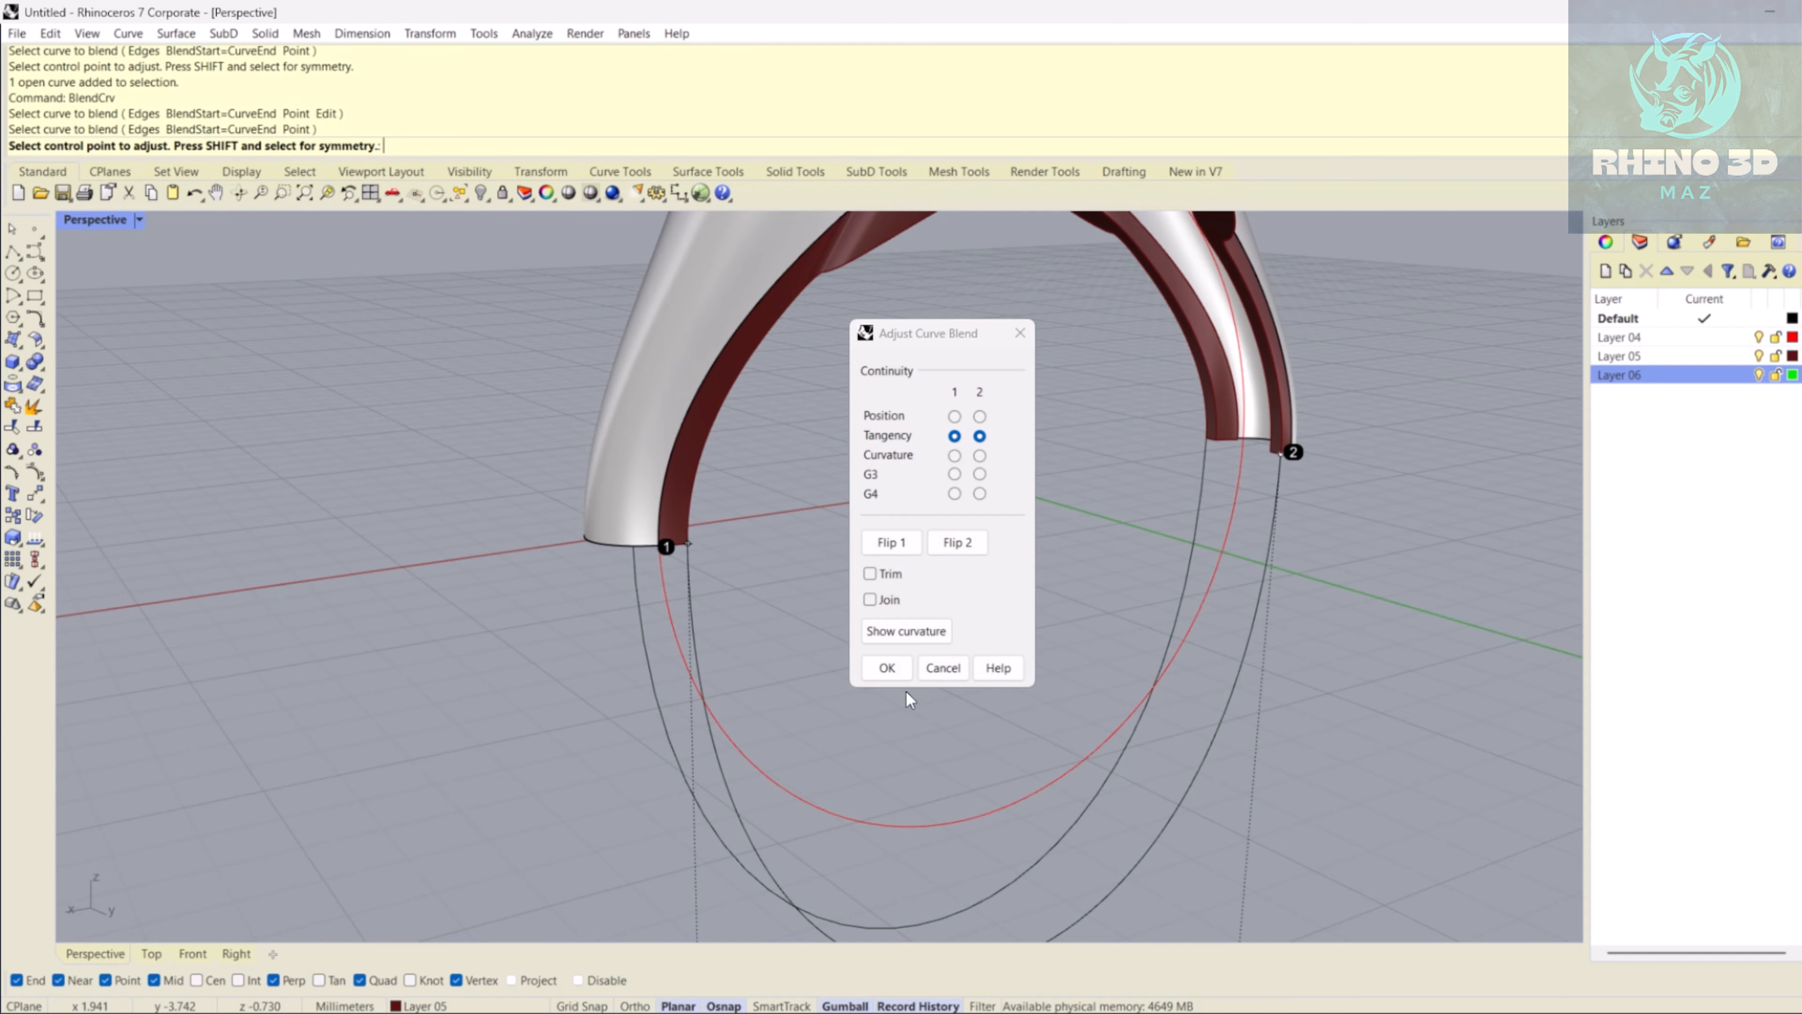
click(889, 668)
- Turn on both blend curves' control points and raise the four lower points until the curves follow the red ring circle in front view
scroll(667, 632, down, 3)
right_drag(668, 632, 1050, 667)
drag(1021, 808, 836, 746)
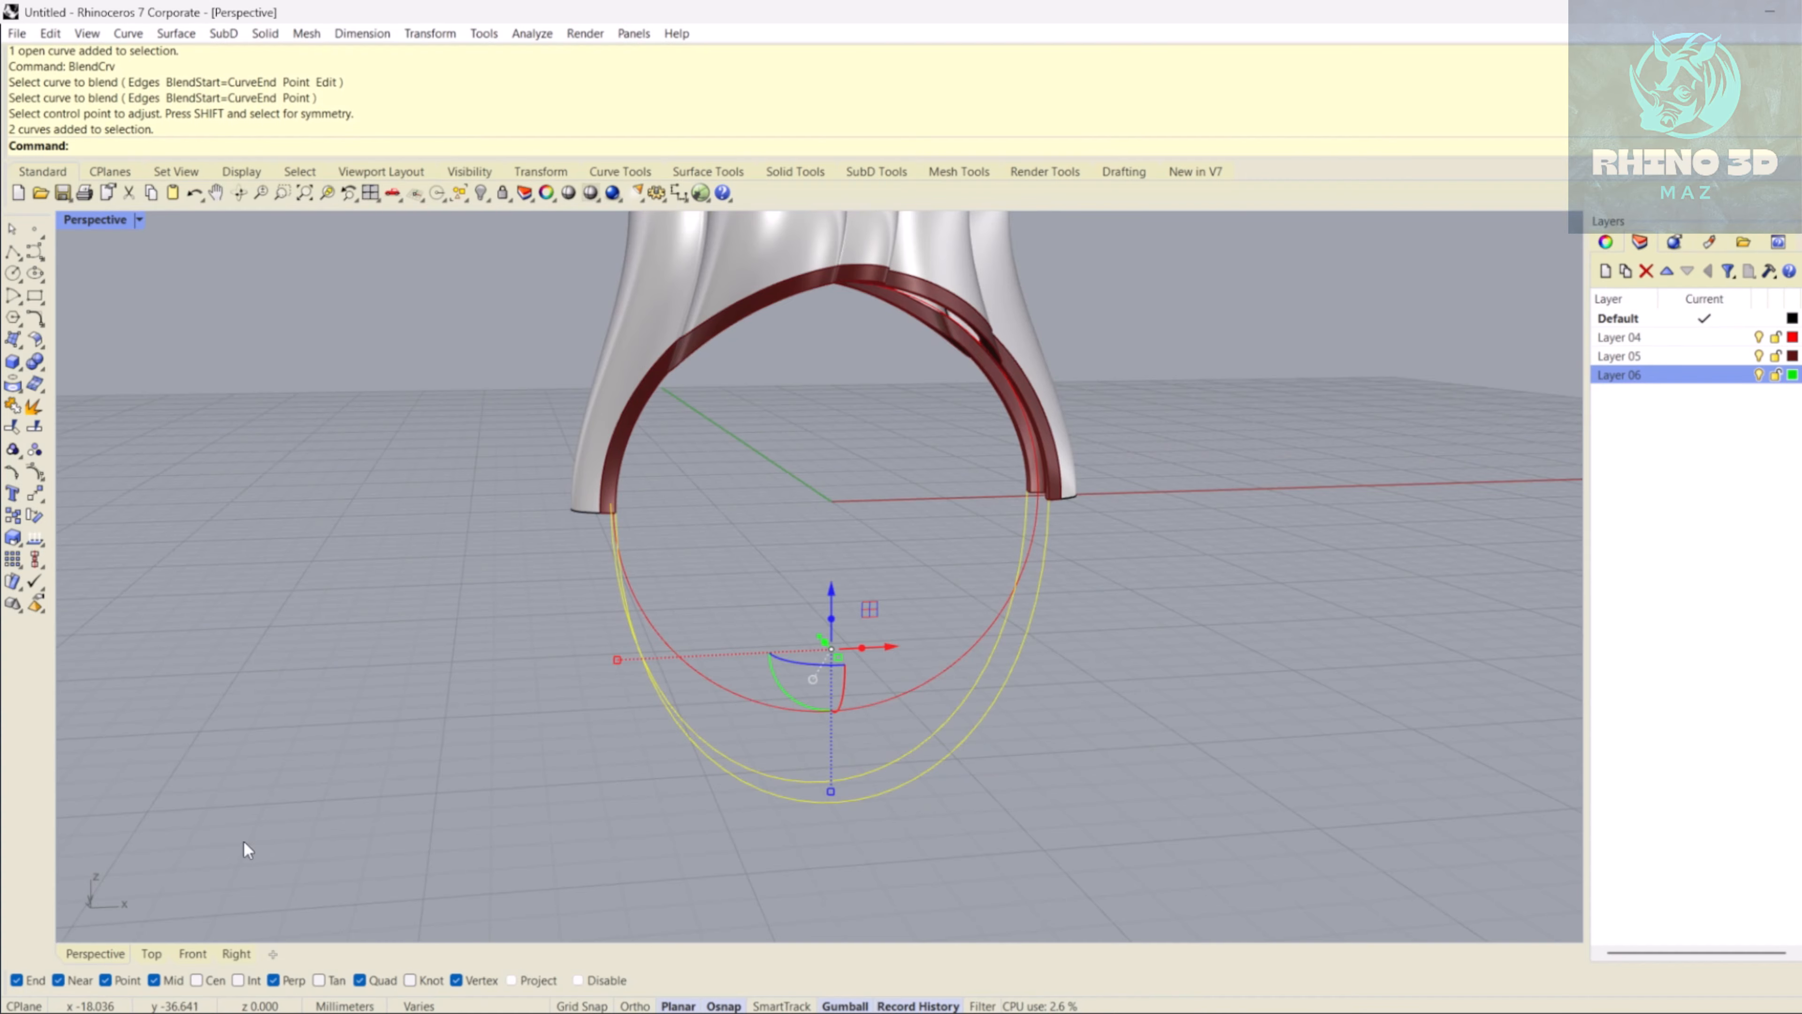
click(201, 949)
scroll(579, 795, down, 8)
right_drag(579, 795, 737, 509)
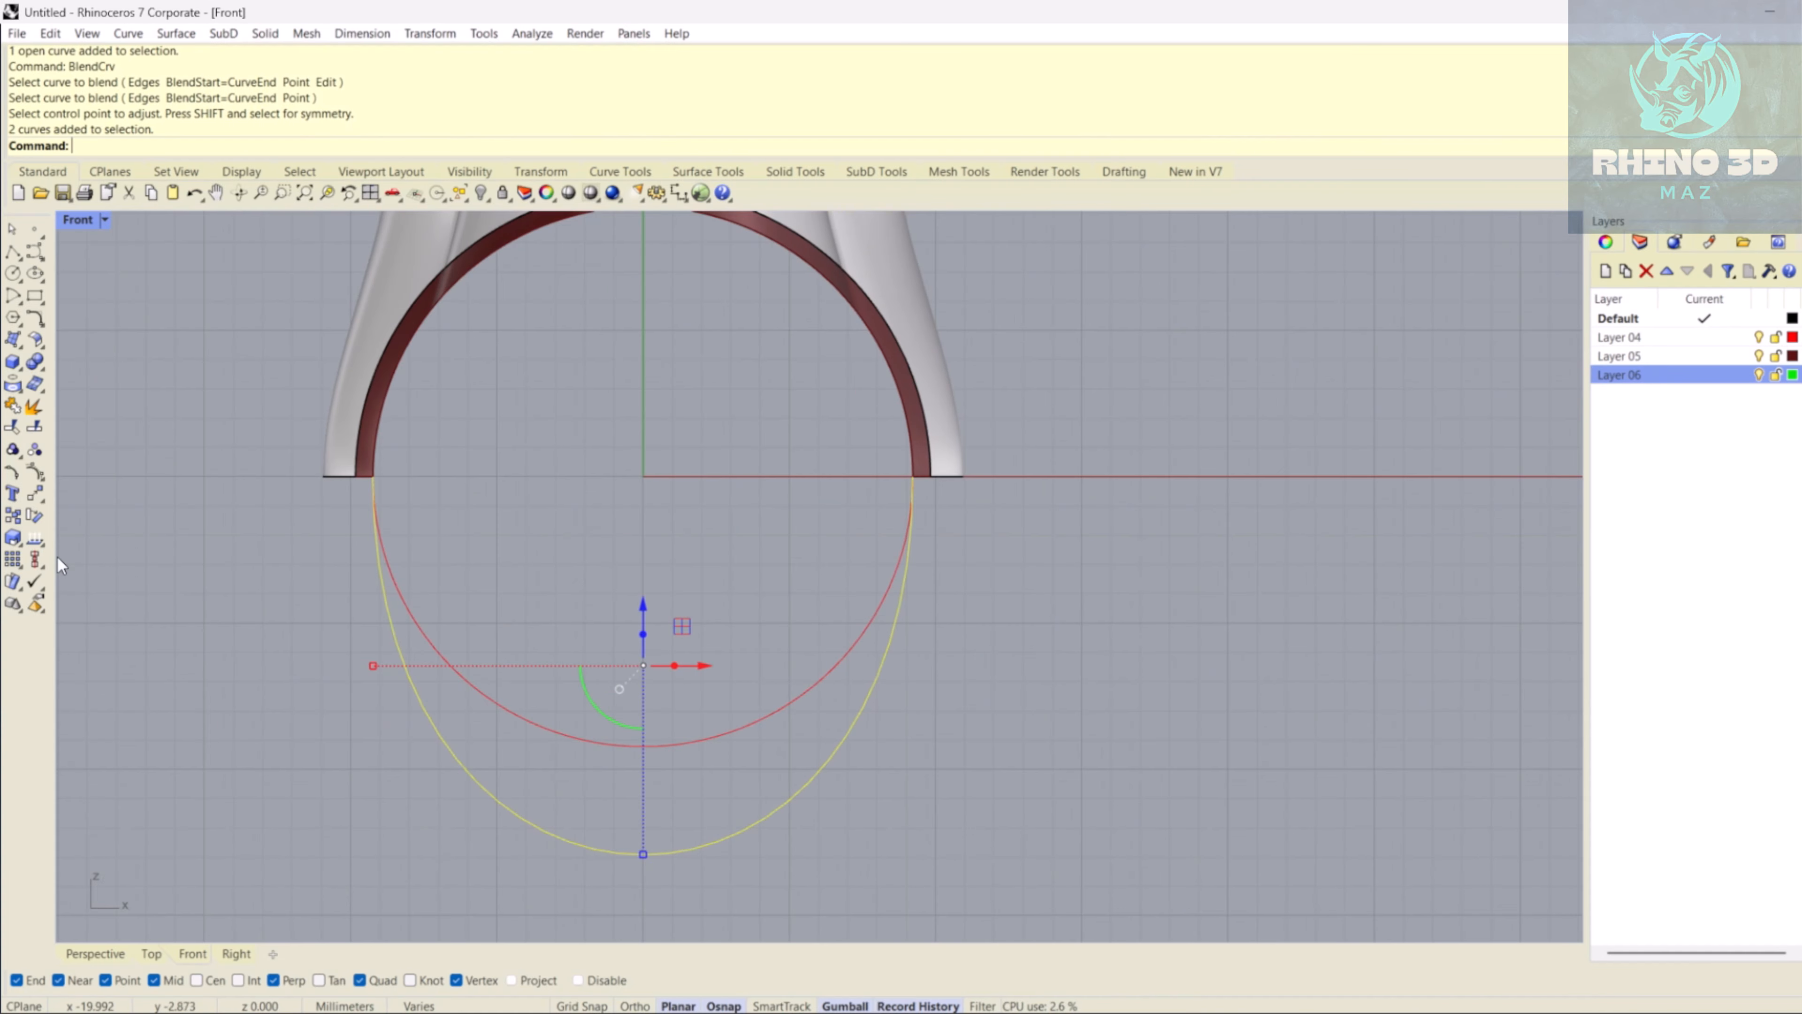
click(34, 472)
right_drag(188, 788, 156, 689)
drag(618, 820, 735, 620)
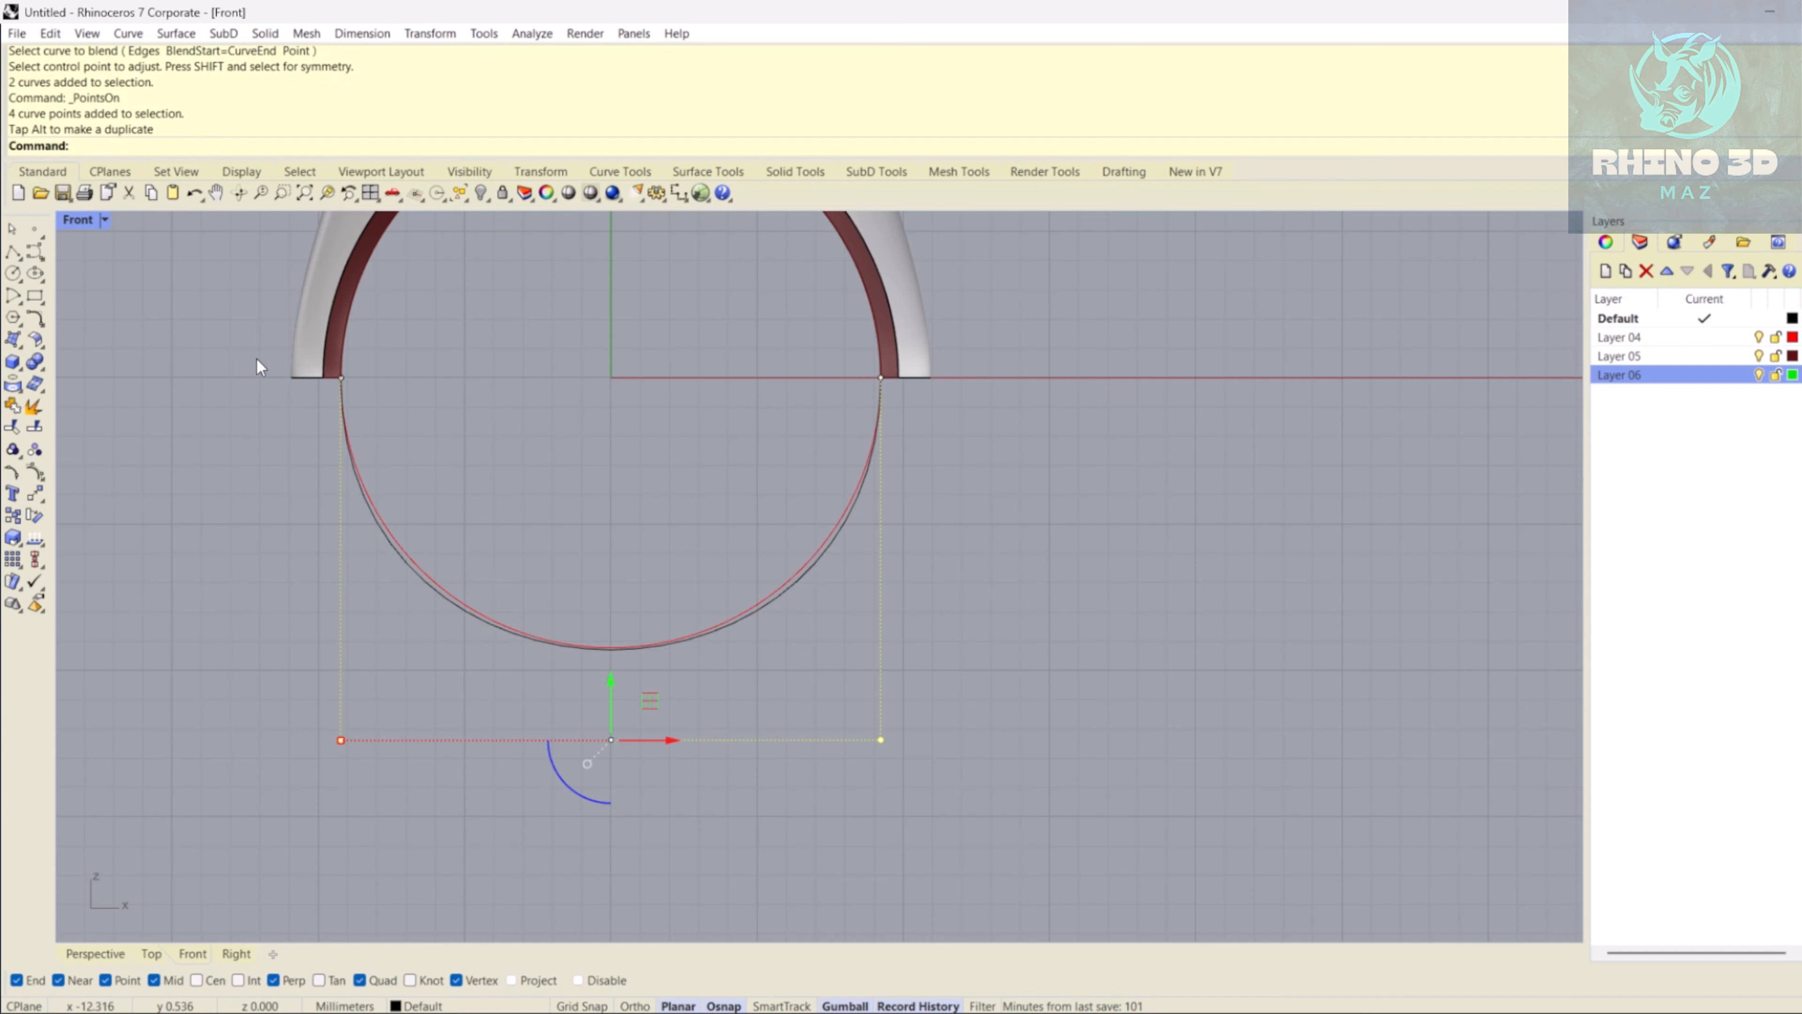
click(107, 952)
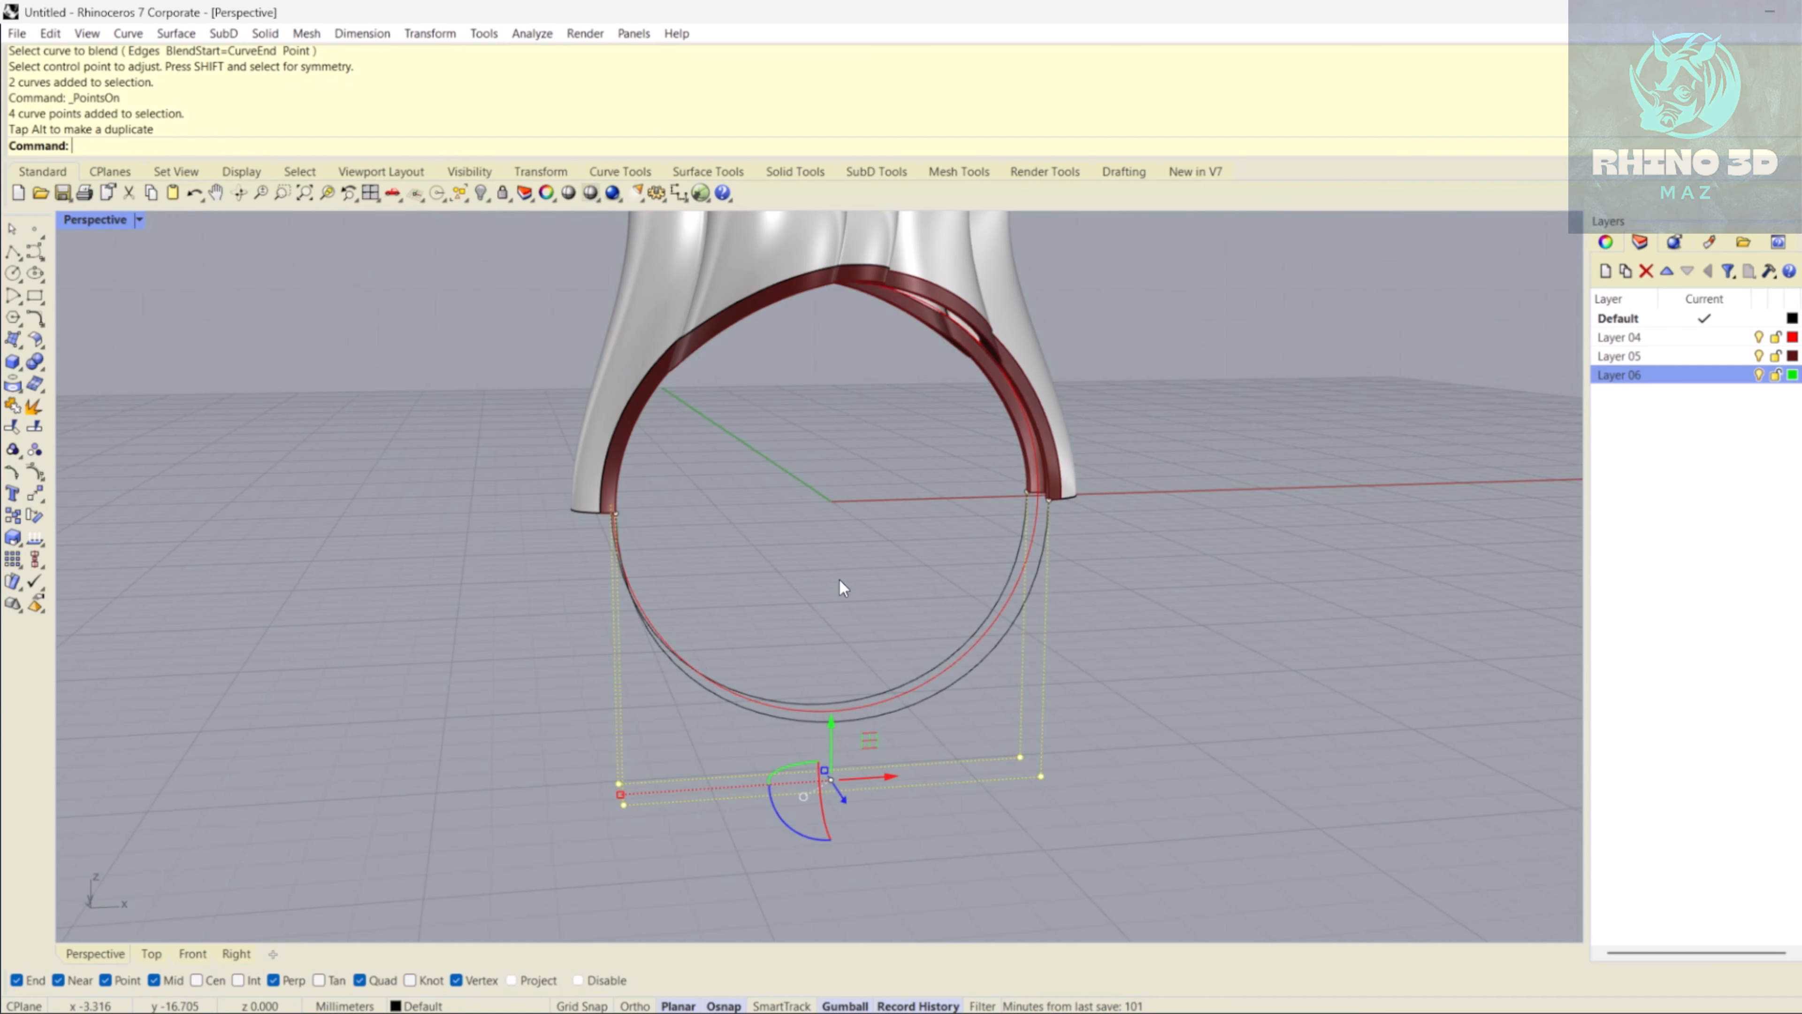
right_drag(839, 577, 403, 947)
click(192, 953)
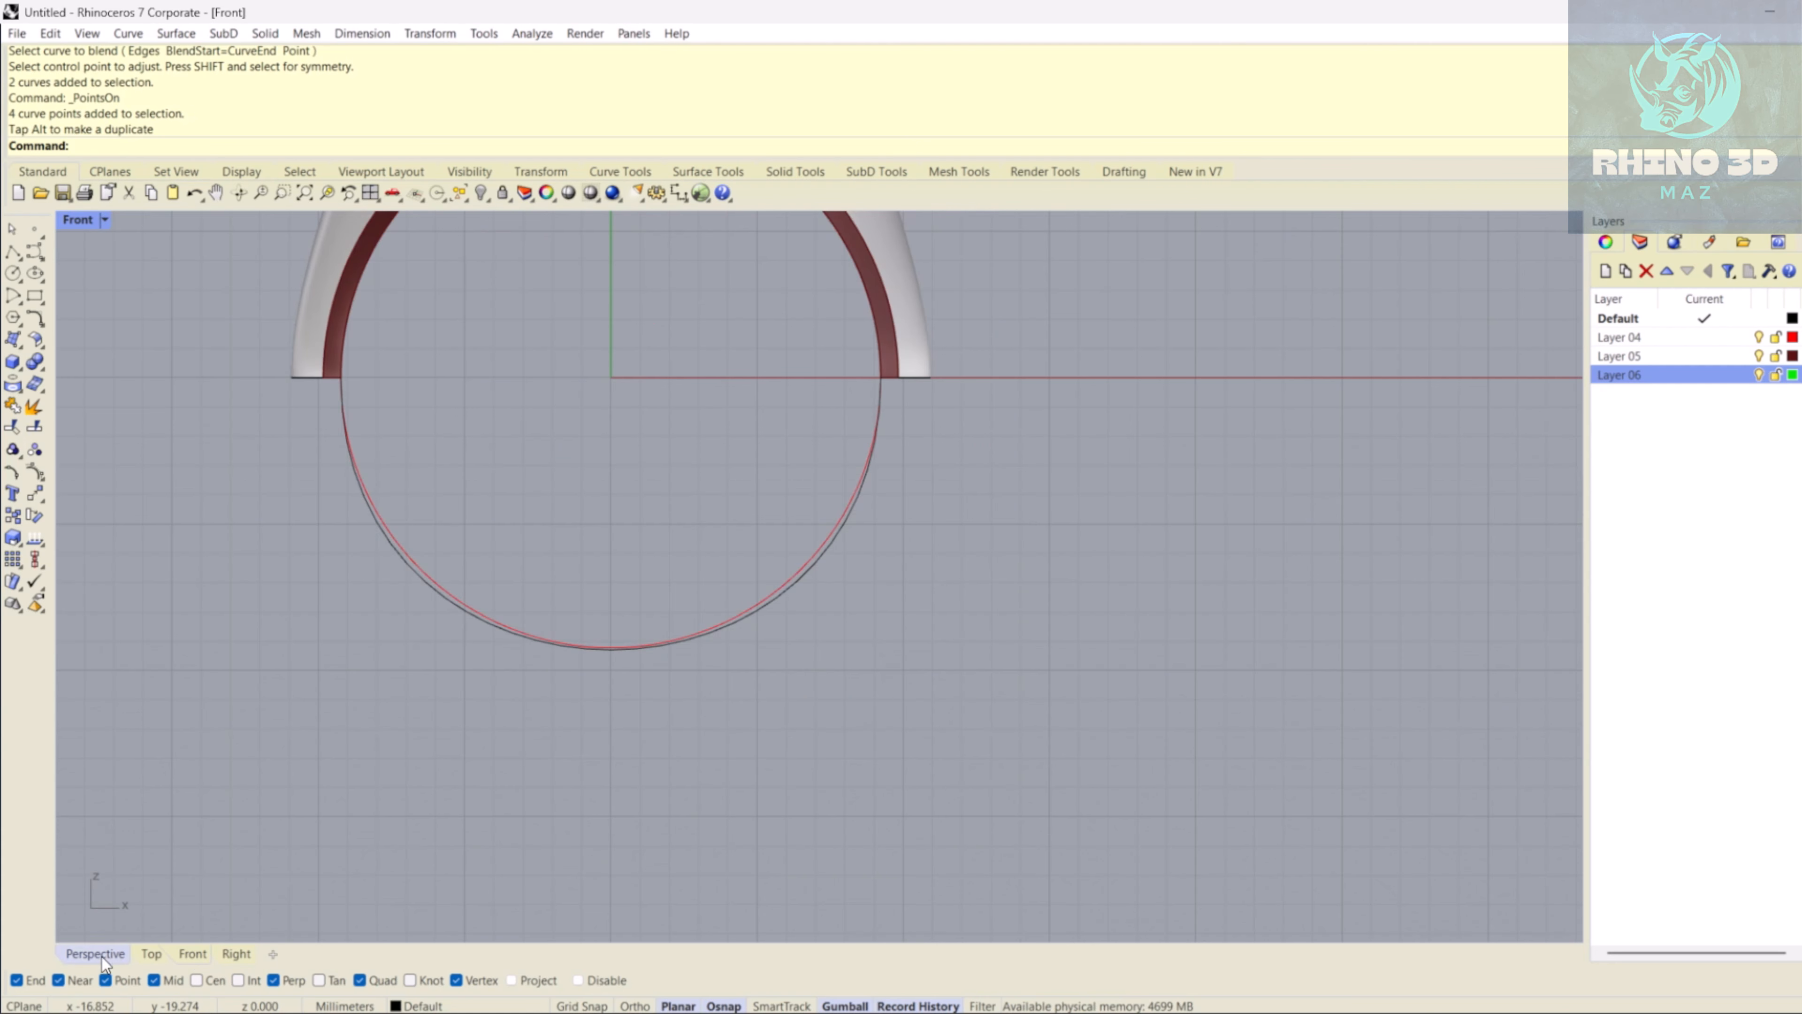
- Try to flare the front blend curve outward by moving its two lower control points in side view, and undo the move
click(234, 952)
right_drag(692, 526, 692, 412)
scroll(692, 678, up, 6)
click(640, 662)
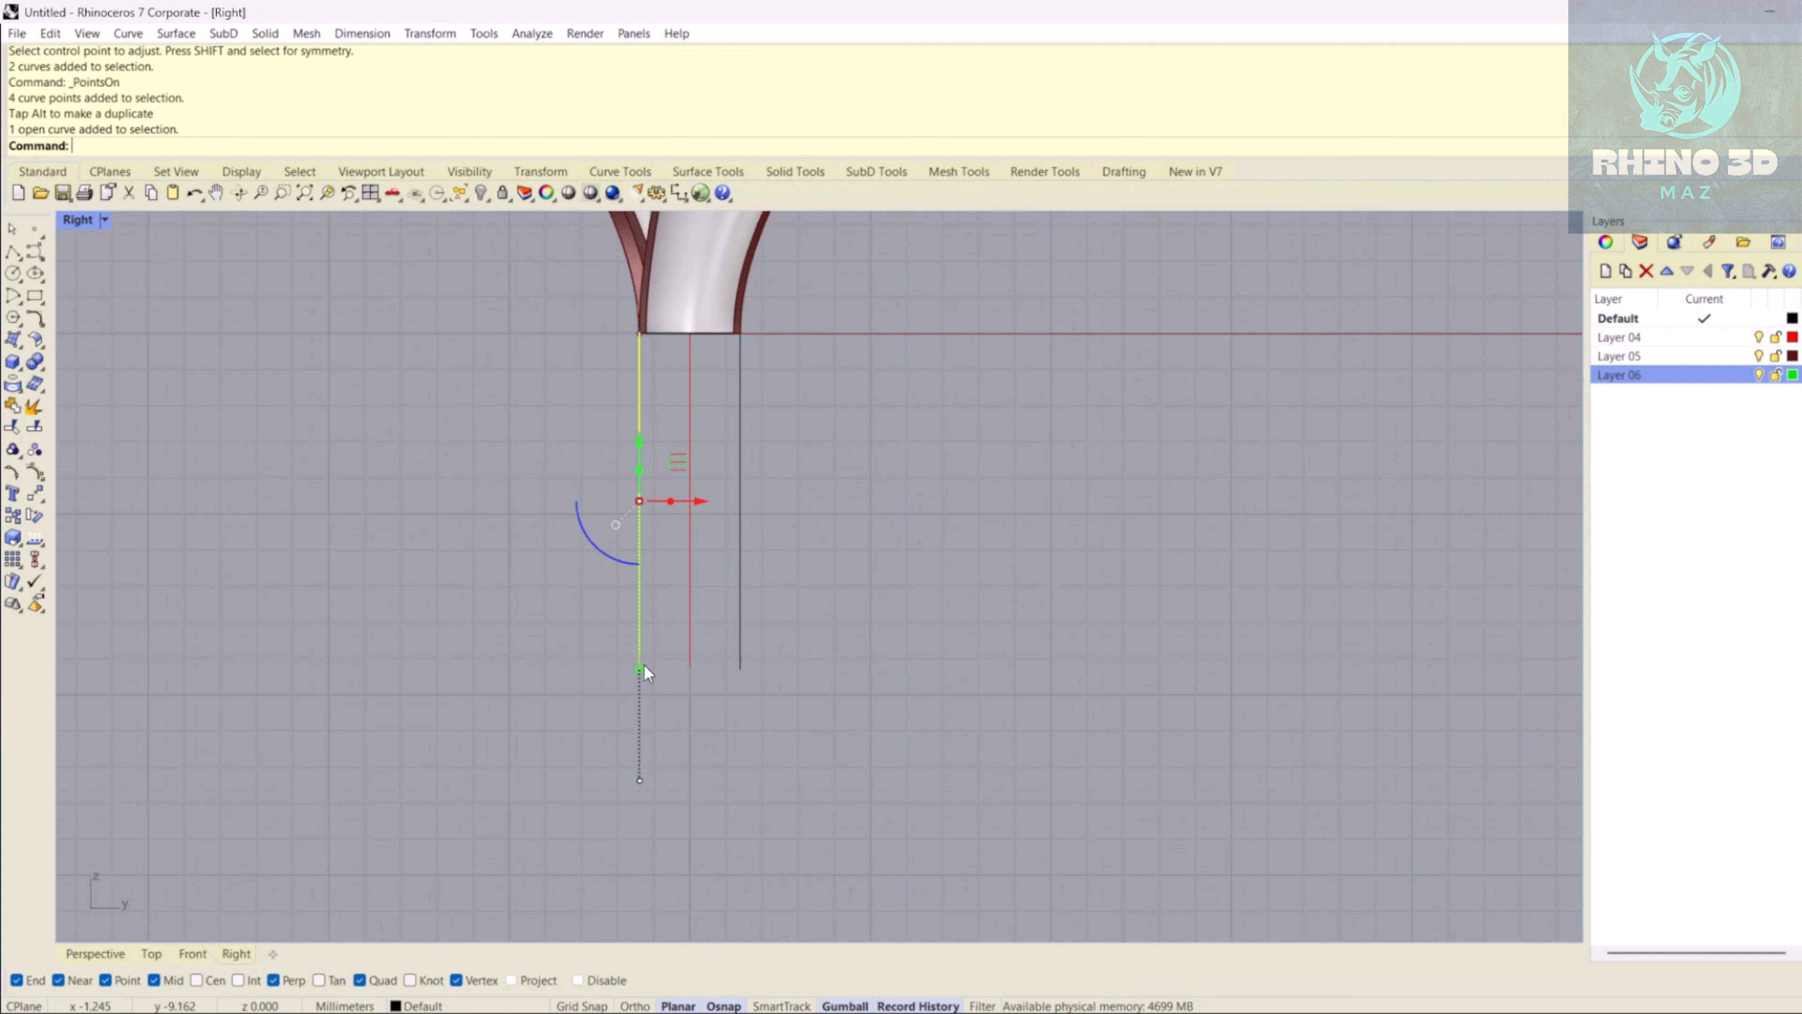
drag(518, 818, 752, 703)
drag(698, 780, 564, 780)
click(776, 766)
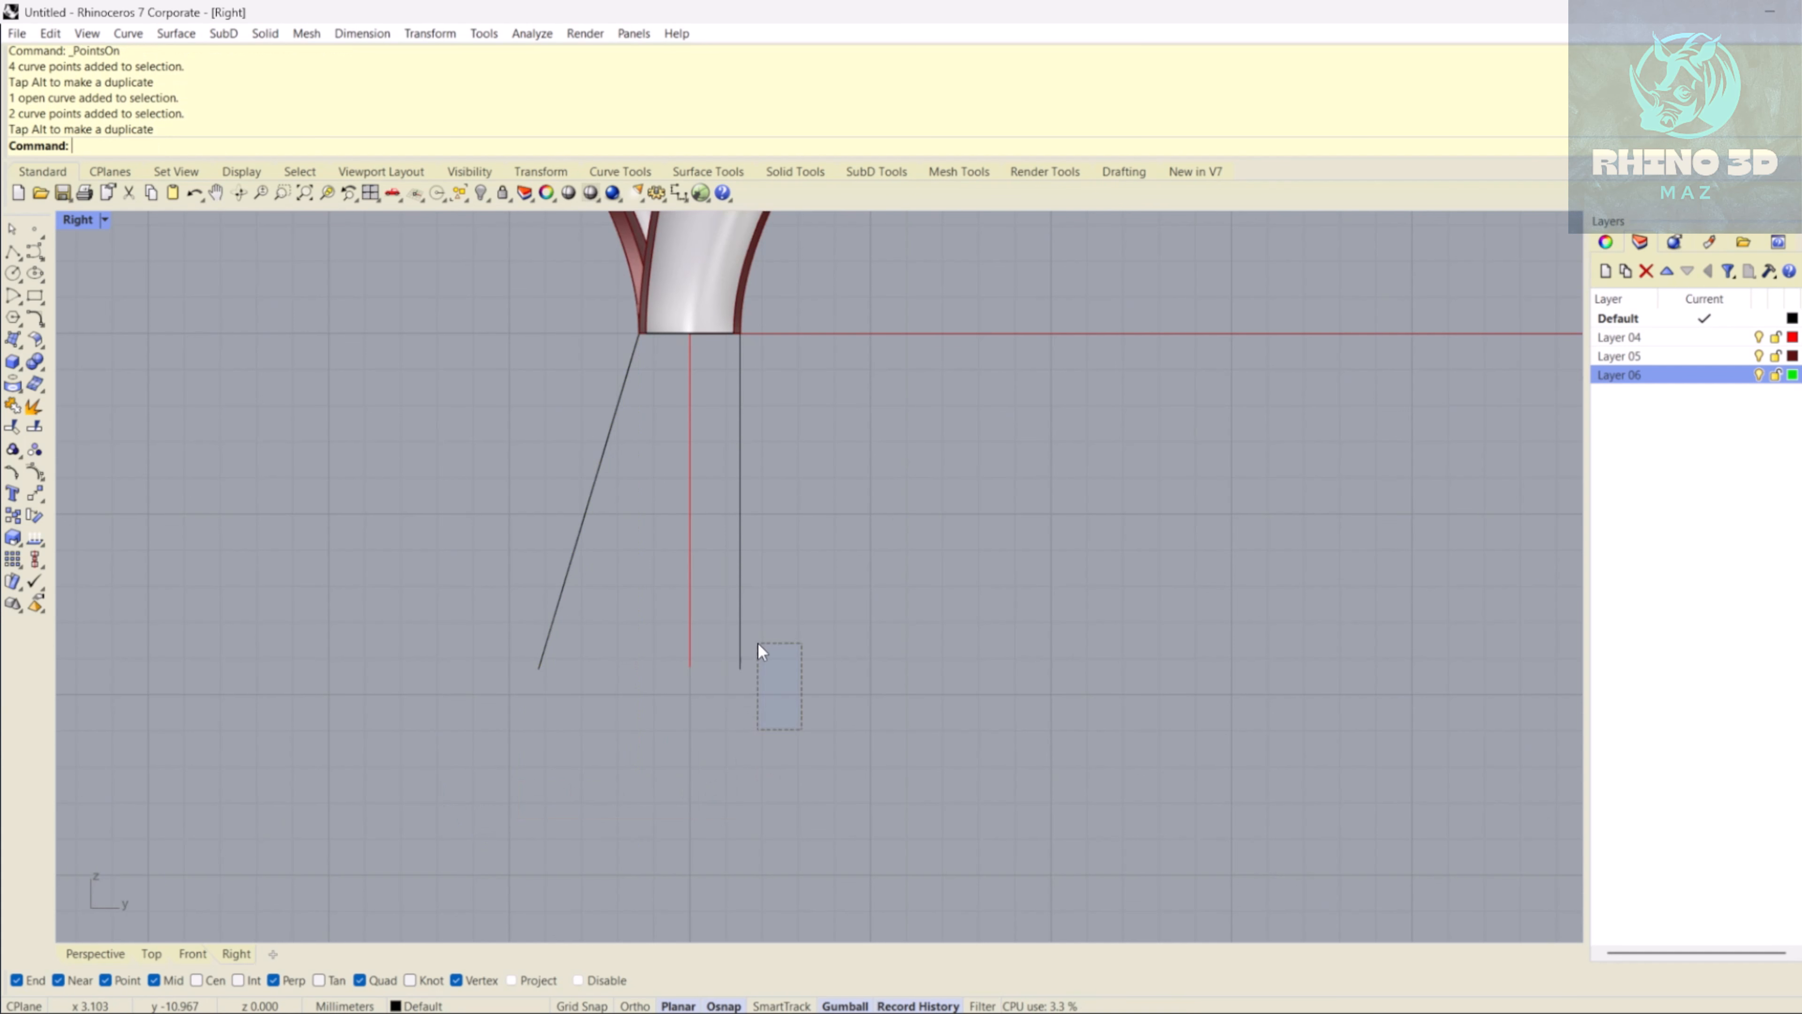
text(W)
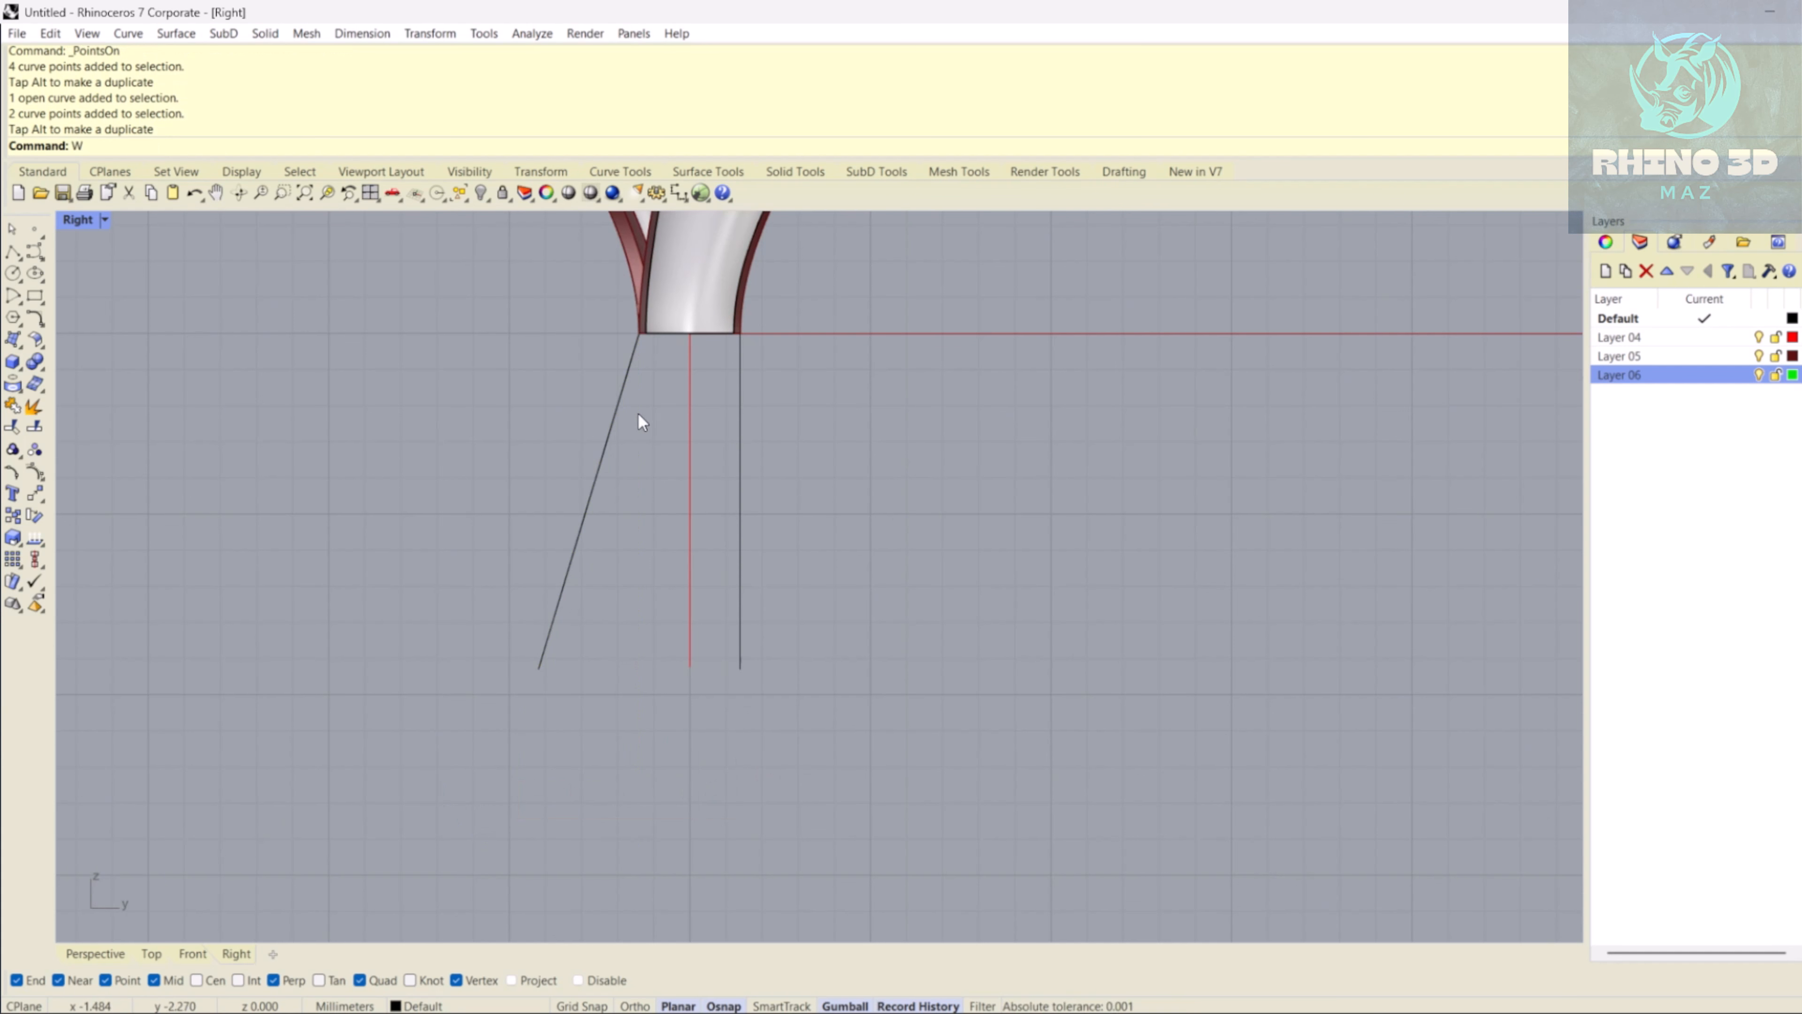
key(BackSpace)
key(ctrl+z)
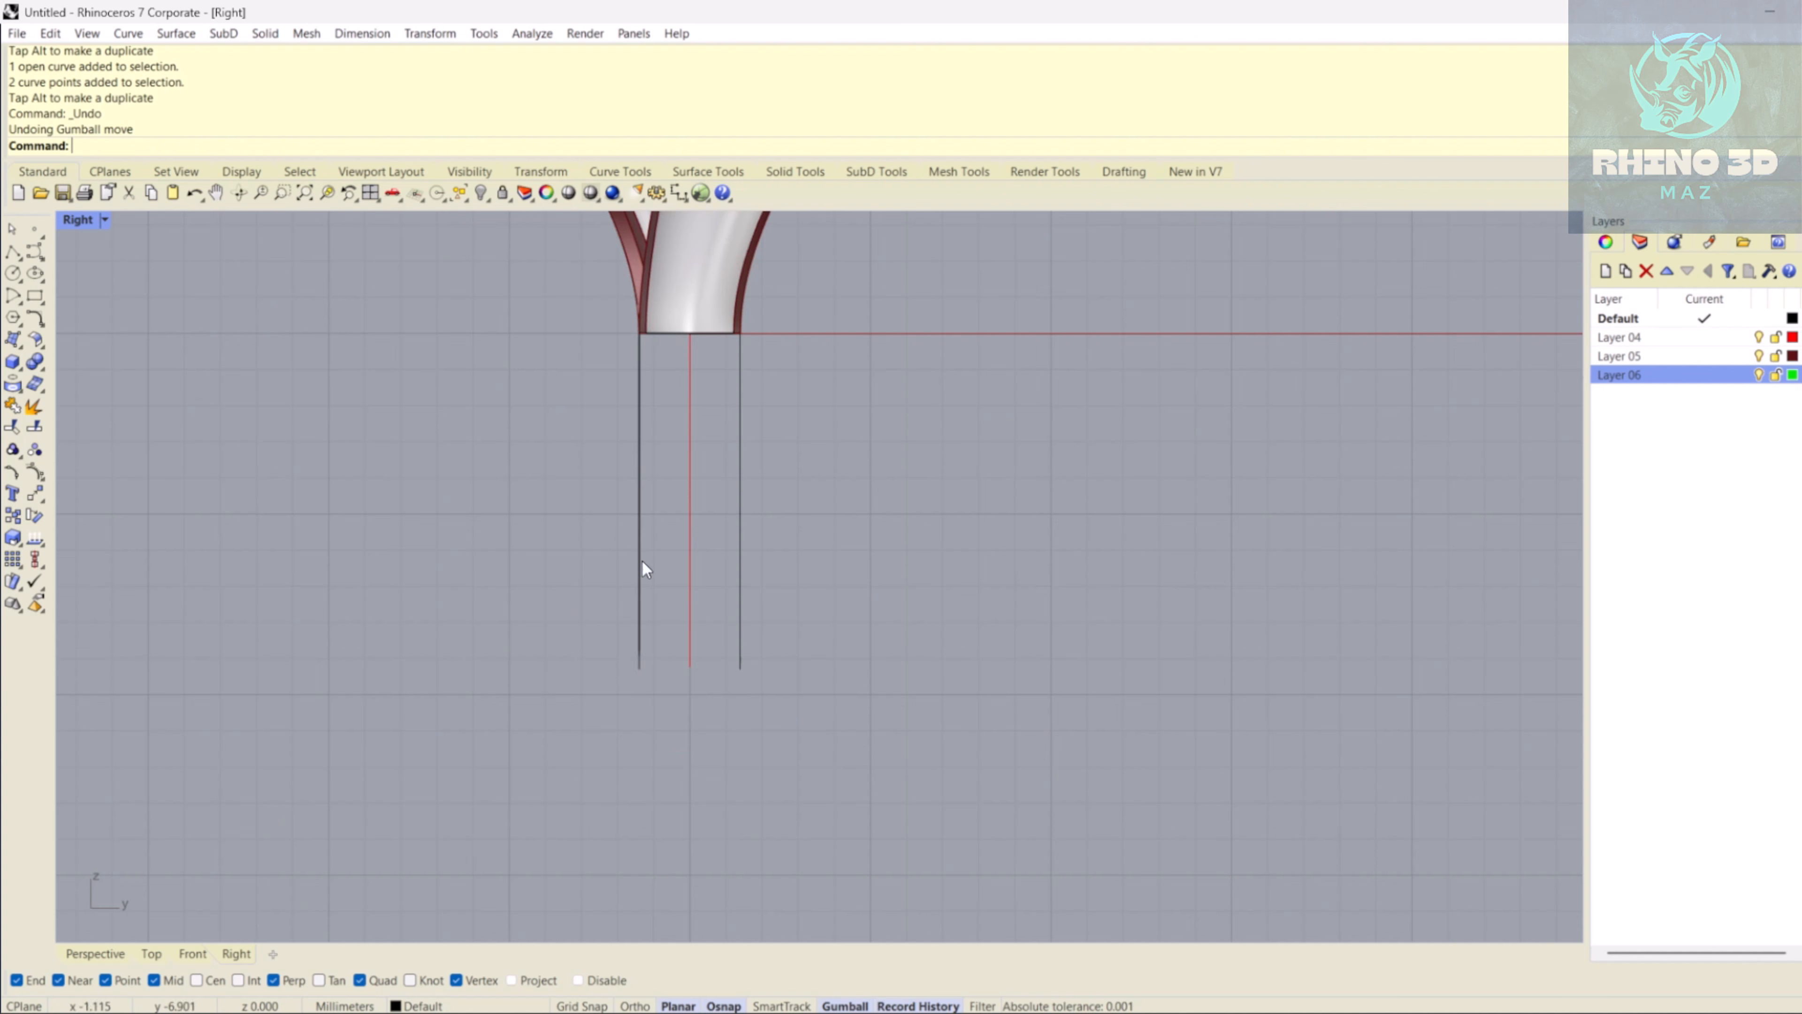
- Try to flare the back blend curve outward by moving its lower control points in side view, and undo the move
scroll(616, 556, up, 2)
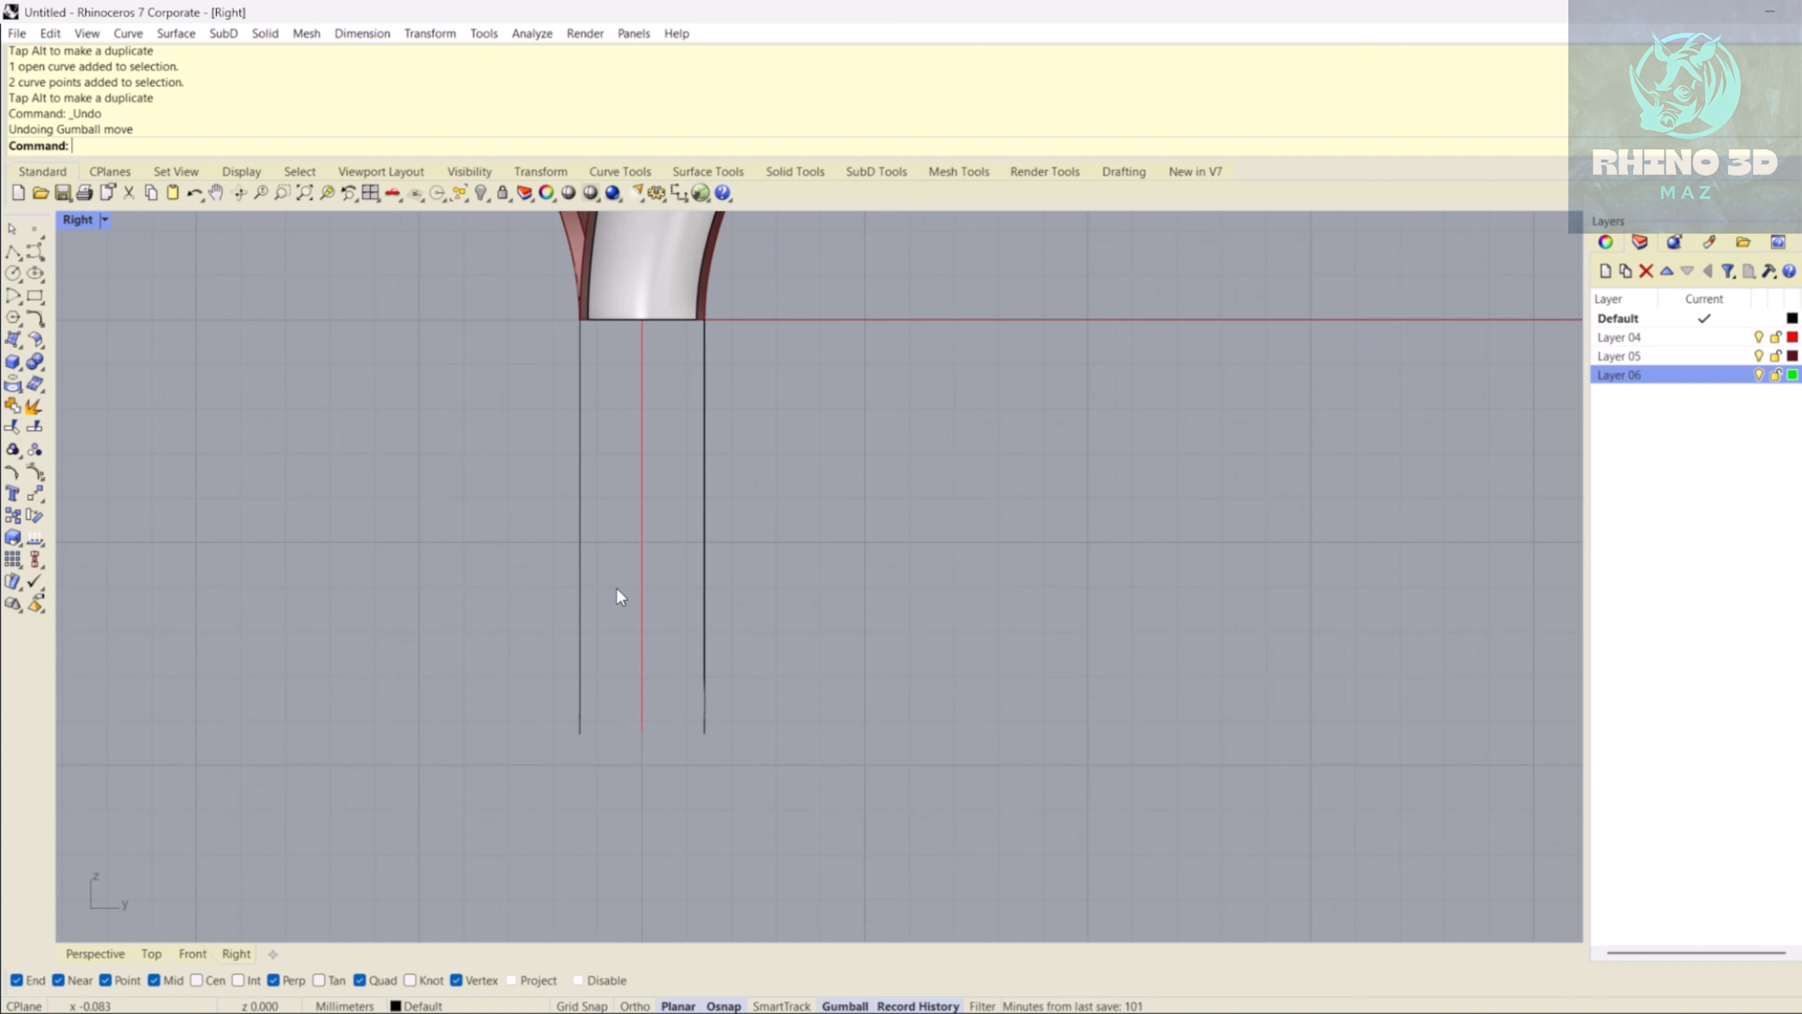
right_drag(653, 589, 569, 569)
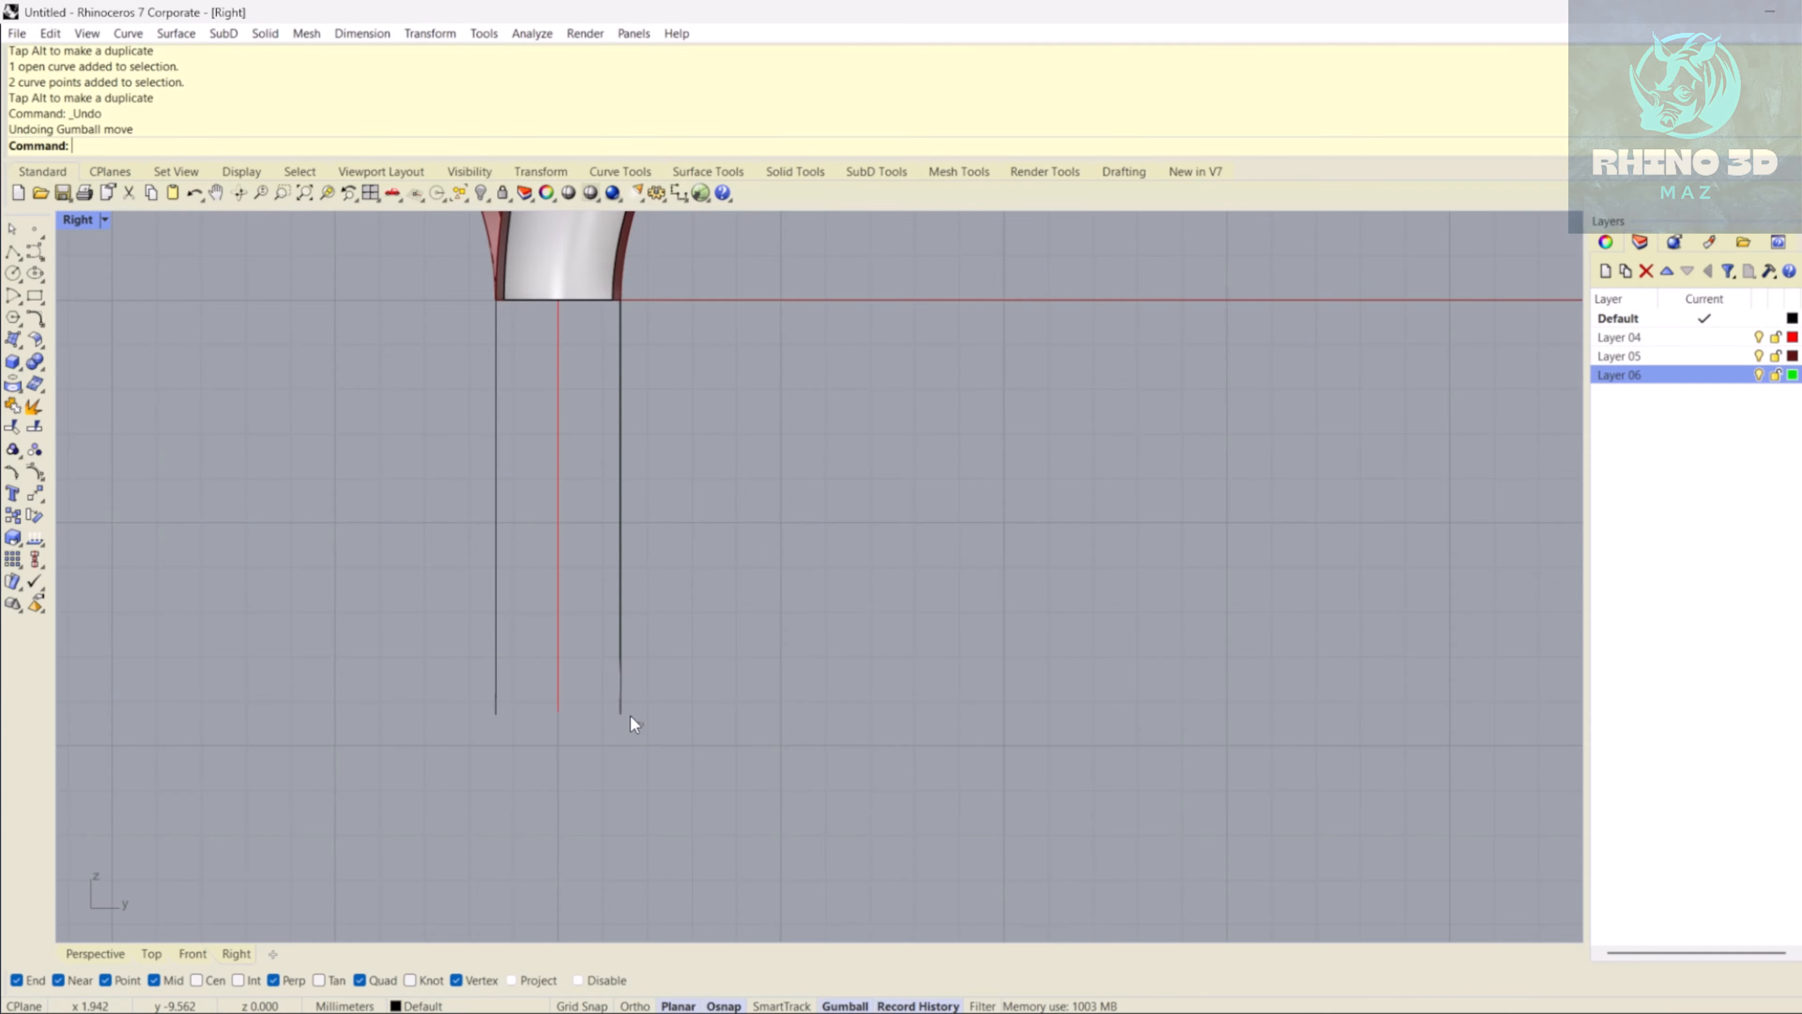
click(621, 704)
drag(535, 886, 807, 850)
click(541, 826)
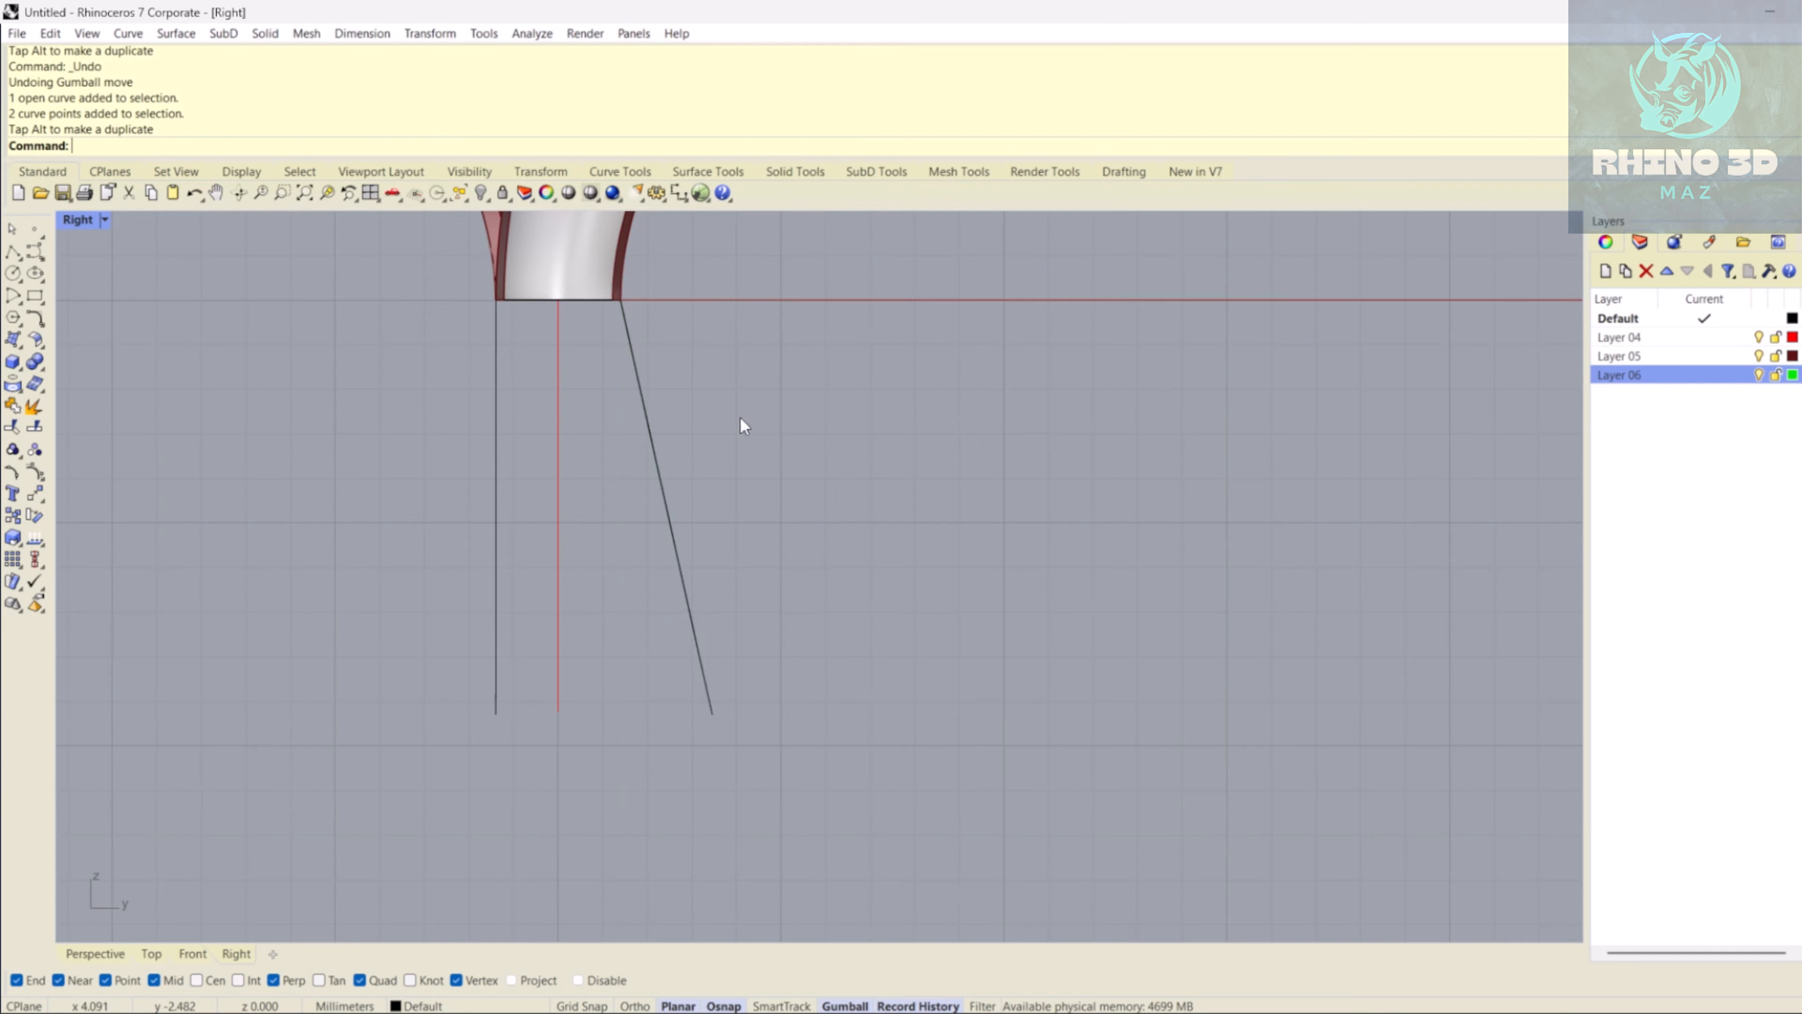
scroll(692, 580, down, 4)
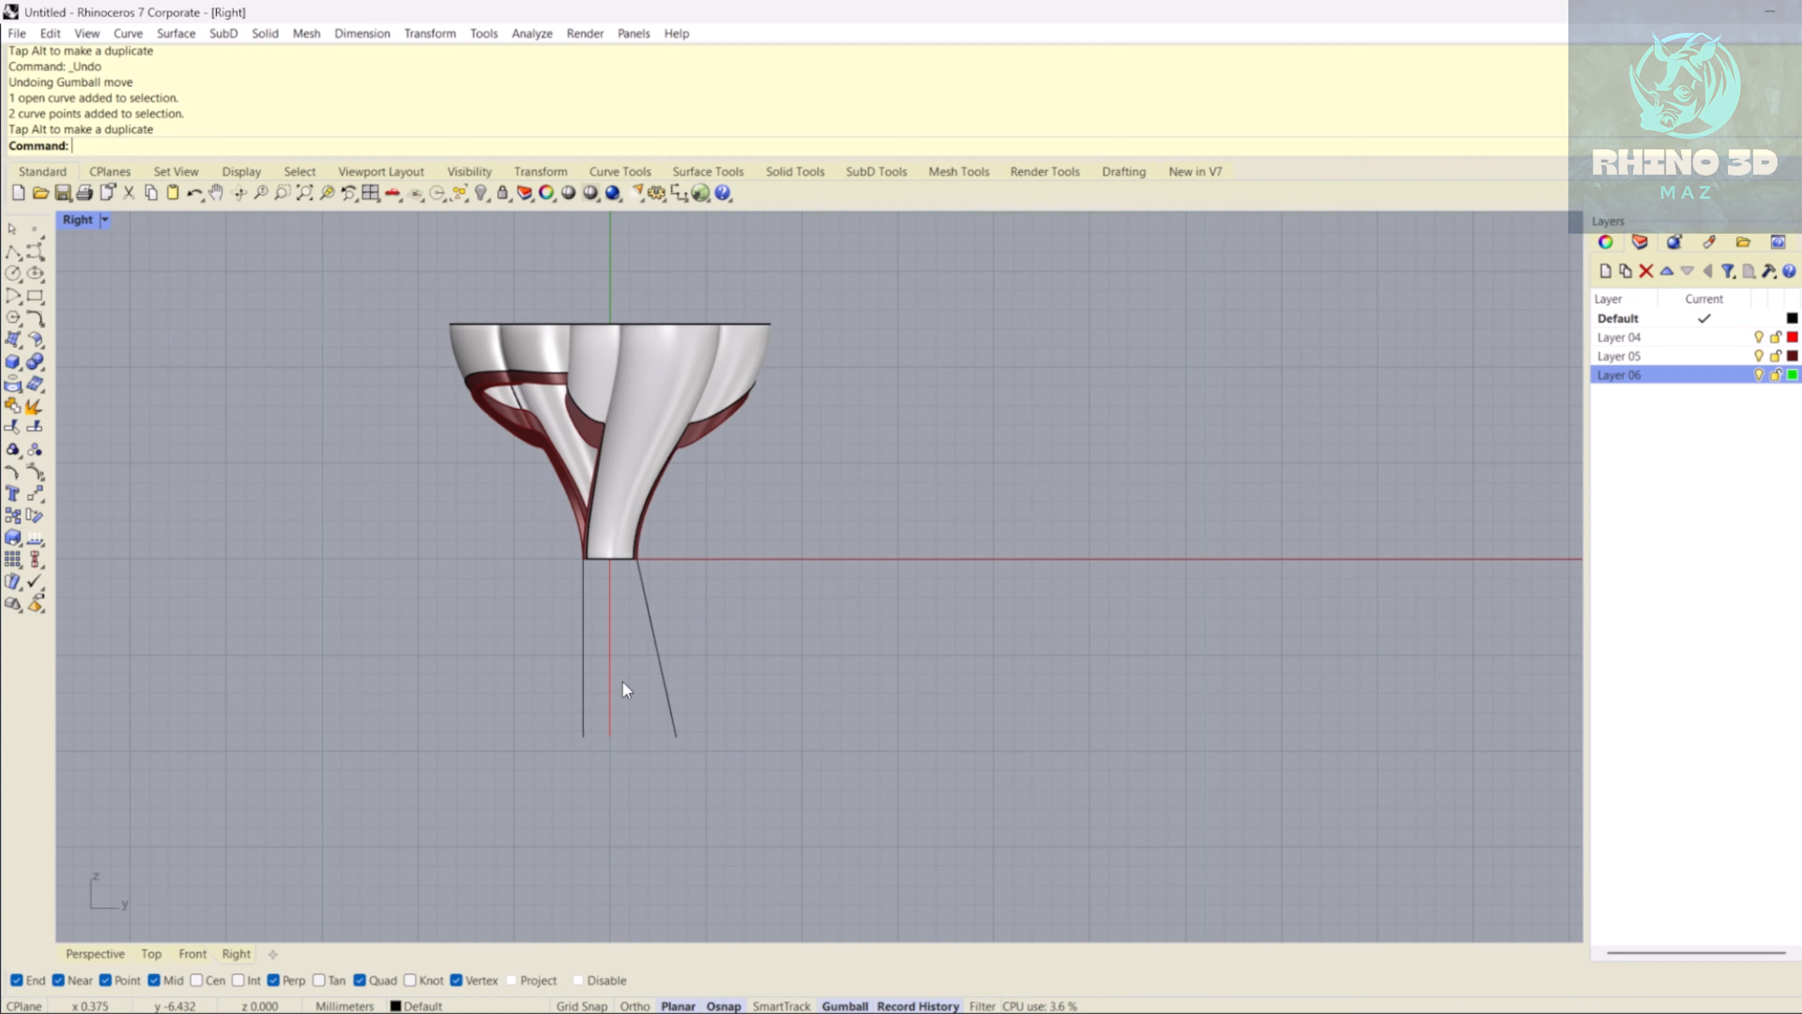
key(ctrl+z)
- Extrude the red ring circle to both sides into an open cylinder surface that extends past both bezel legs
click(123, 943)
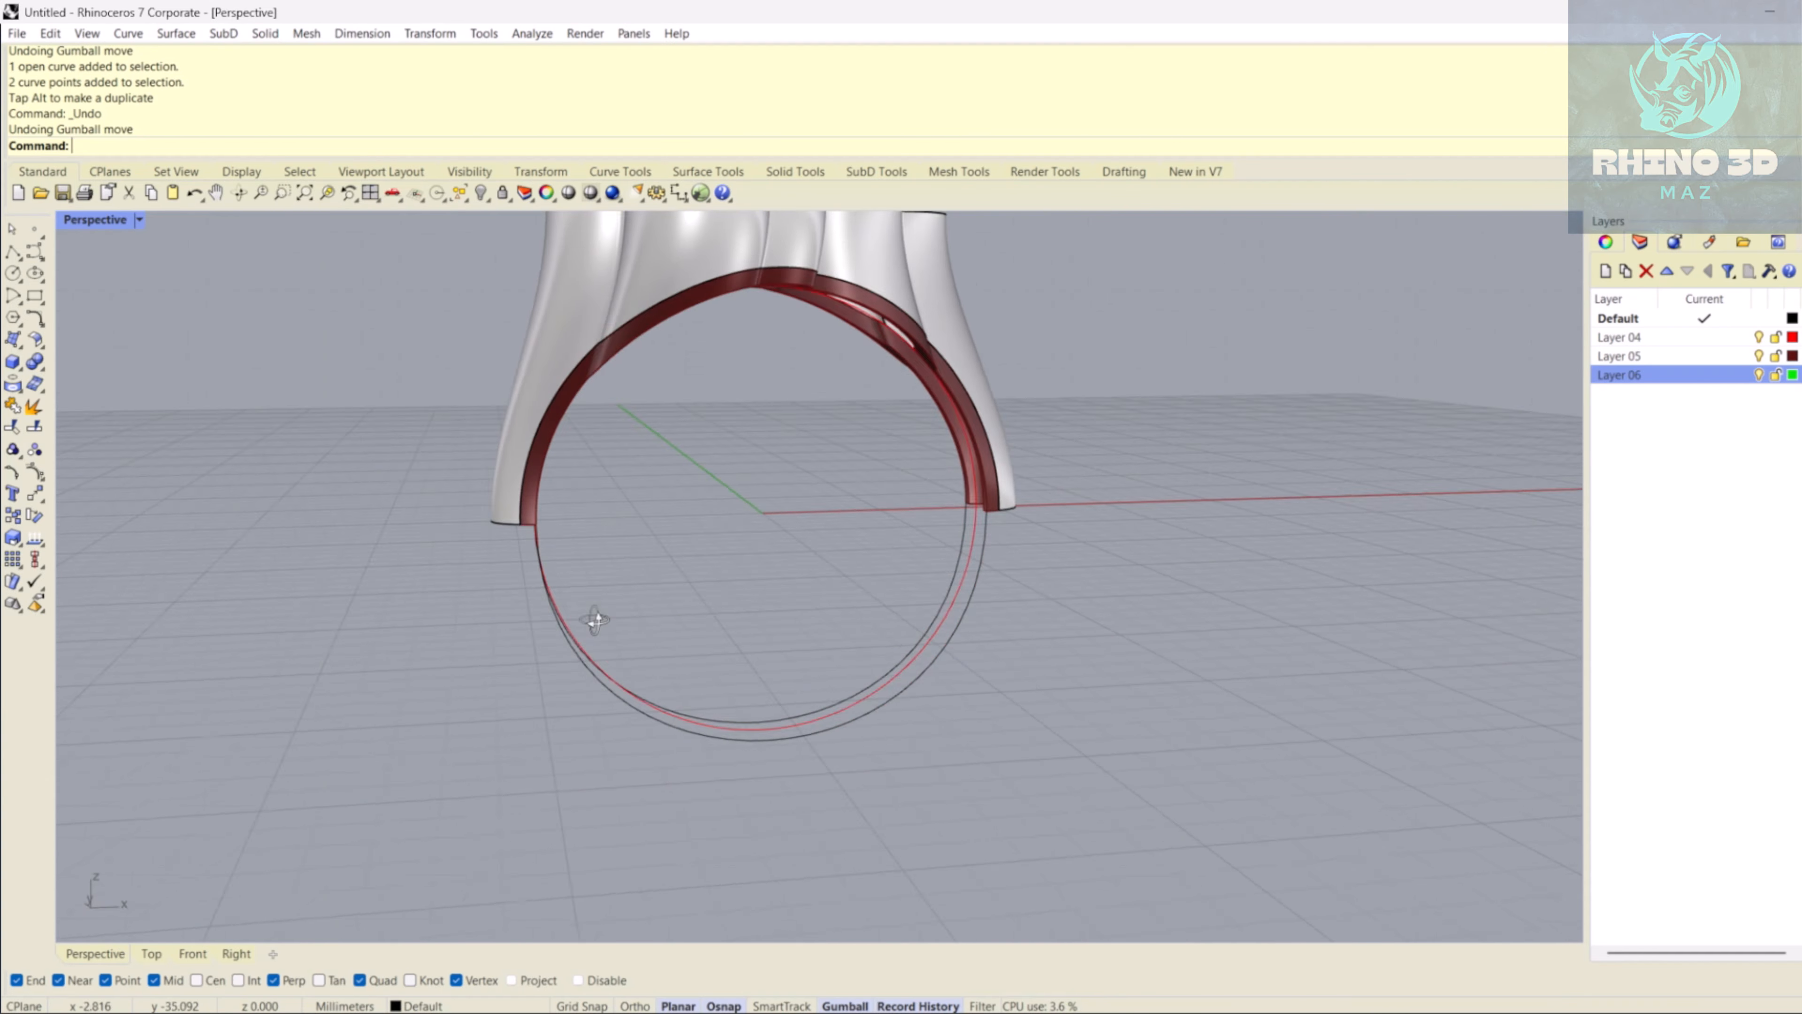
right_drag(591, 616, 757, 721)
click(757, 721)
text(ExtrudeCrv)
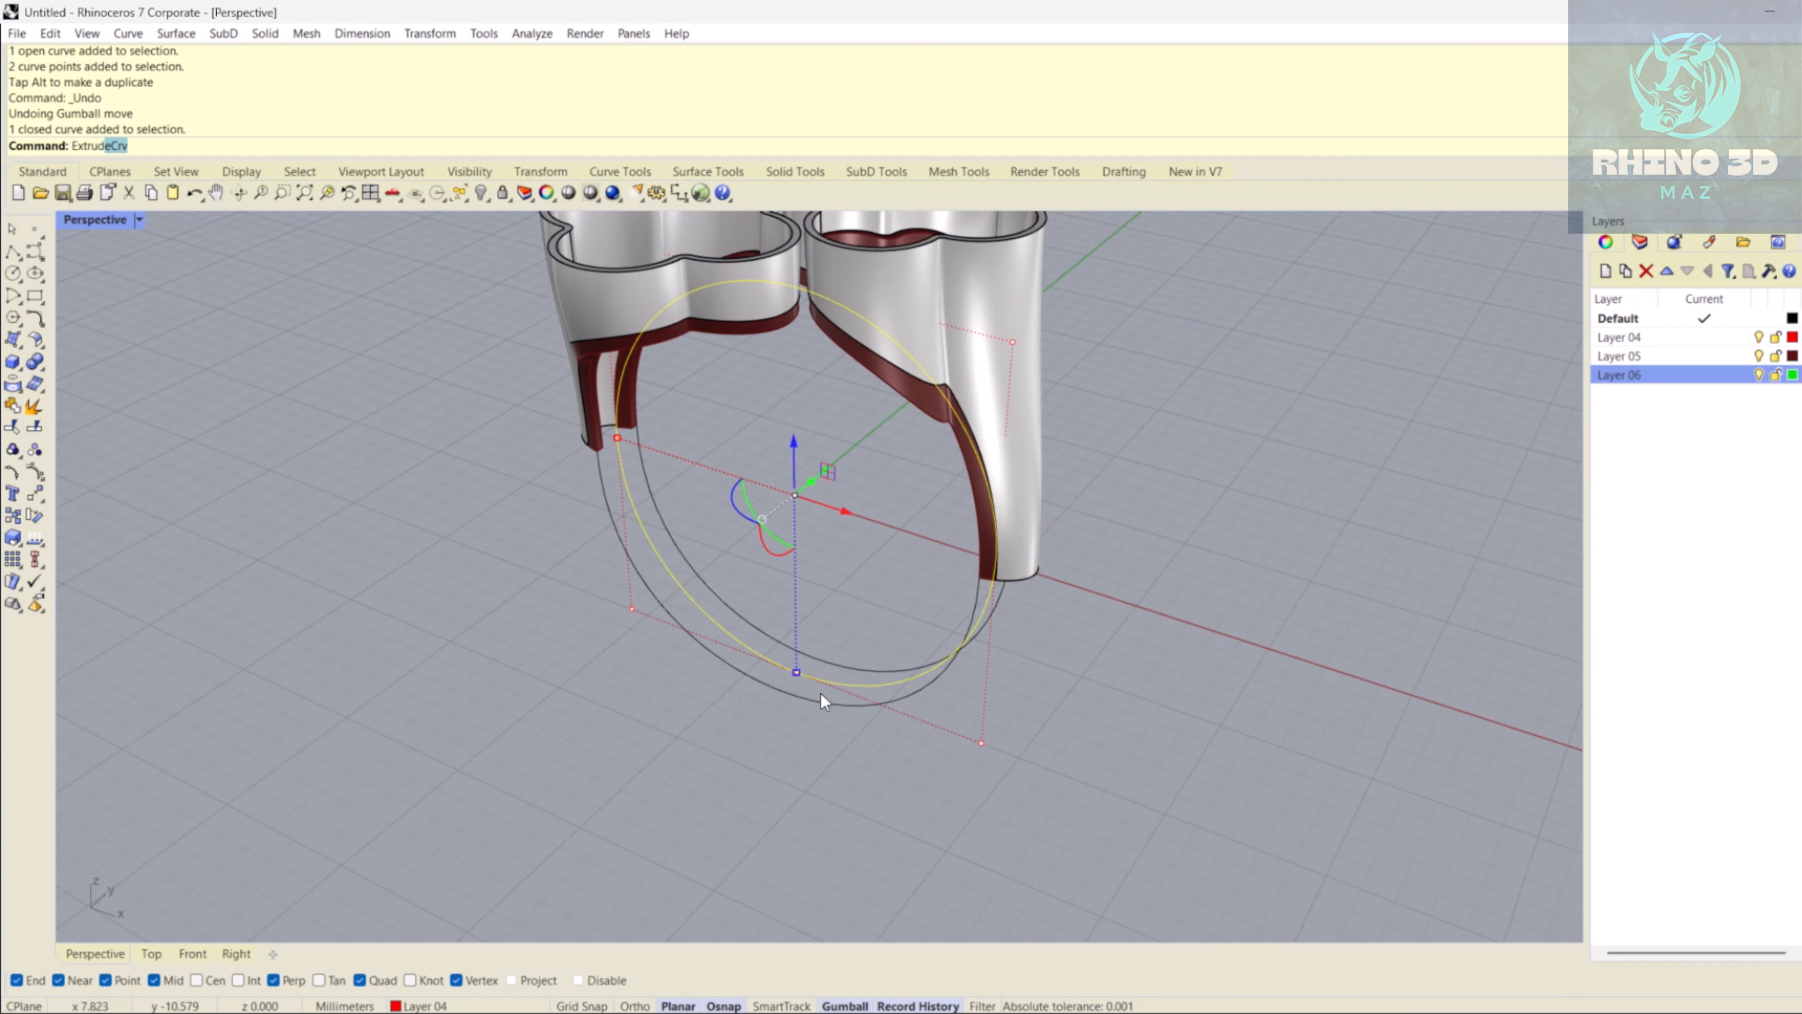
key(Return)
click(781, 703)
right_drag(765, 696, 983, 507)
click(999, 637)
- Resize the extruded ring cylinder by scaling it with the gumball
scroll(982, 512, up, 6)
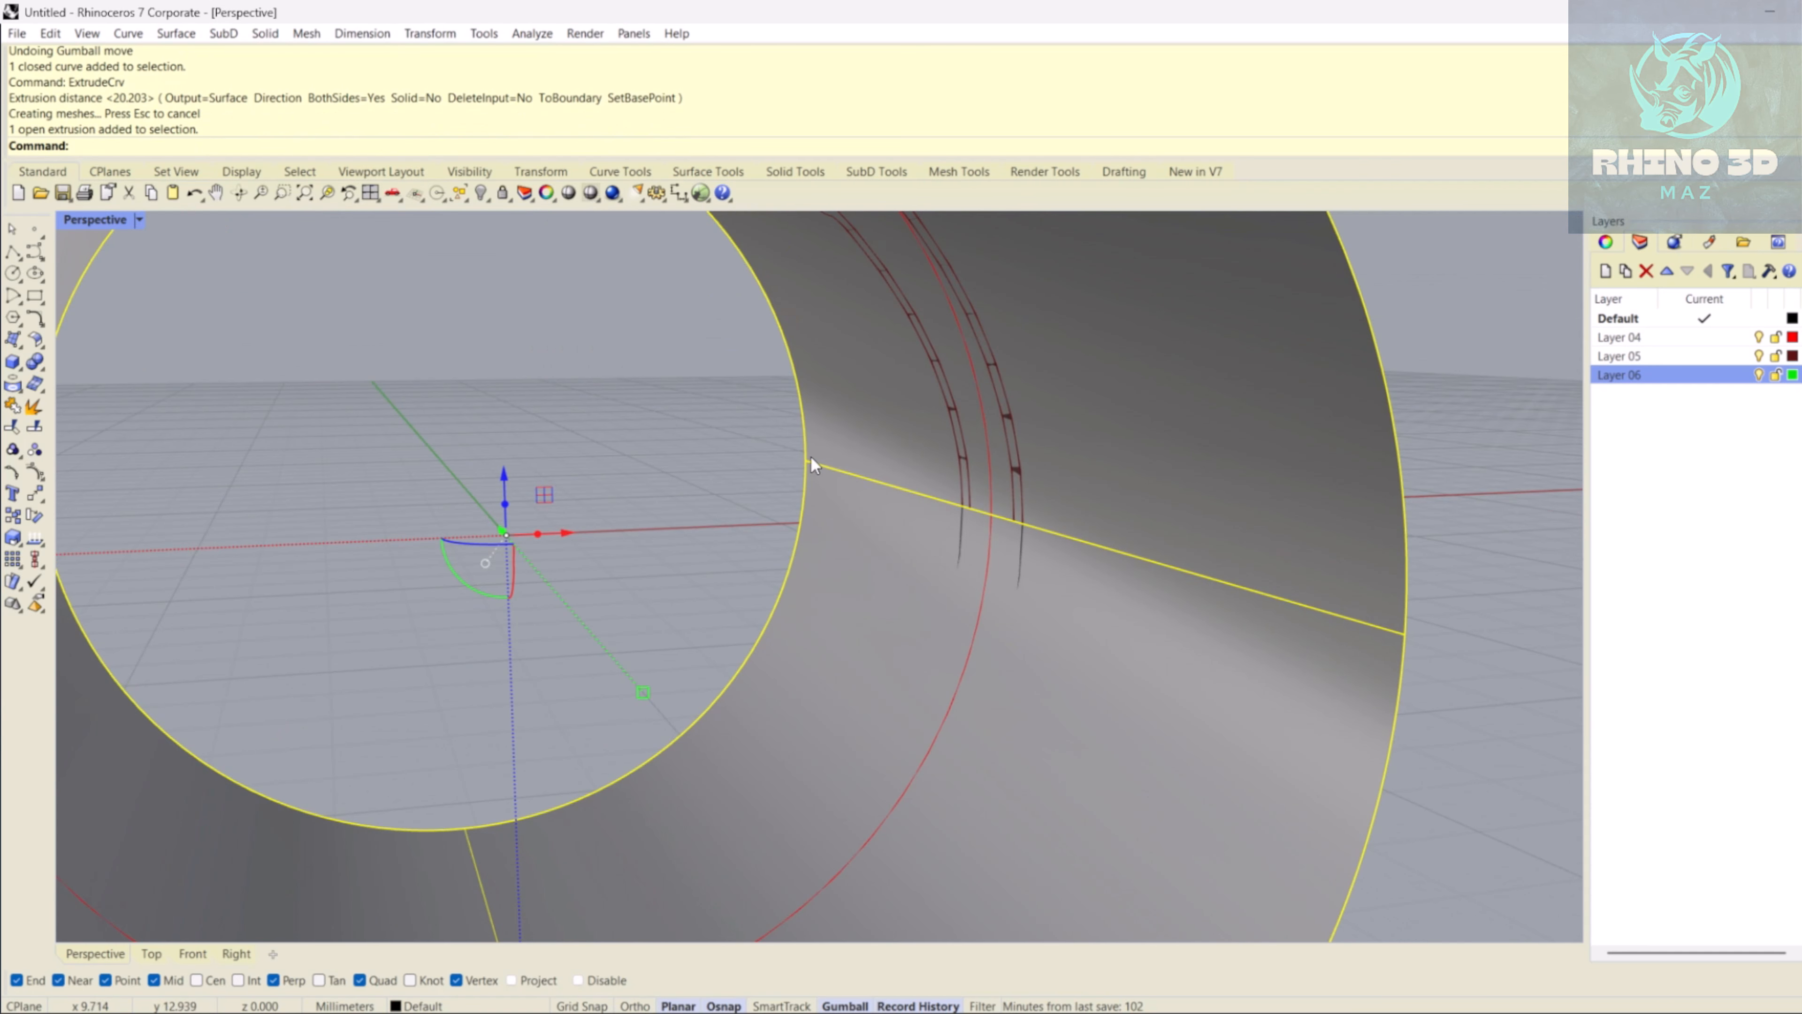
scroll(866, 522, down, 5)
right_drag(865, 522, 709, 475)
shift+drag(644, 576, 807, 571)
click(1155, 652)
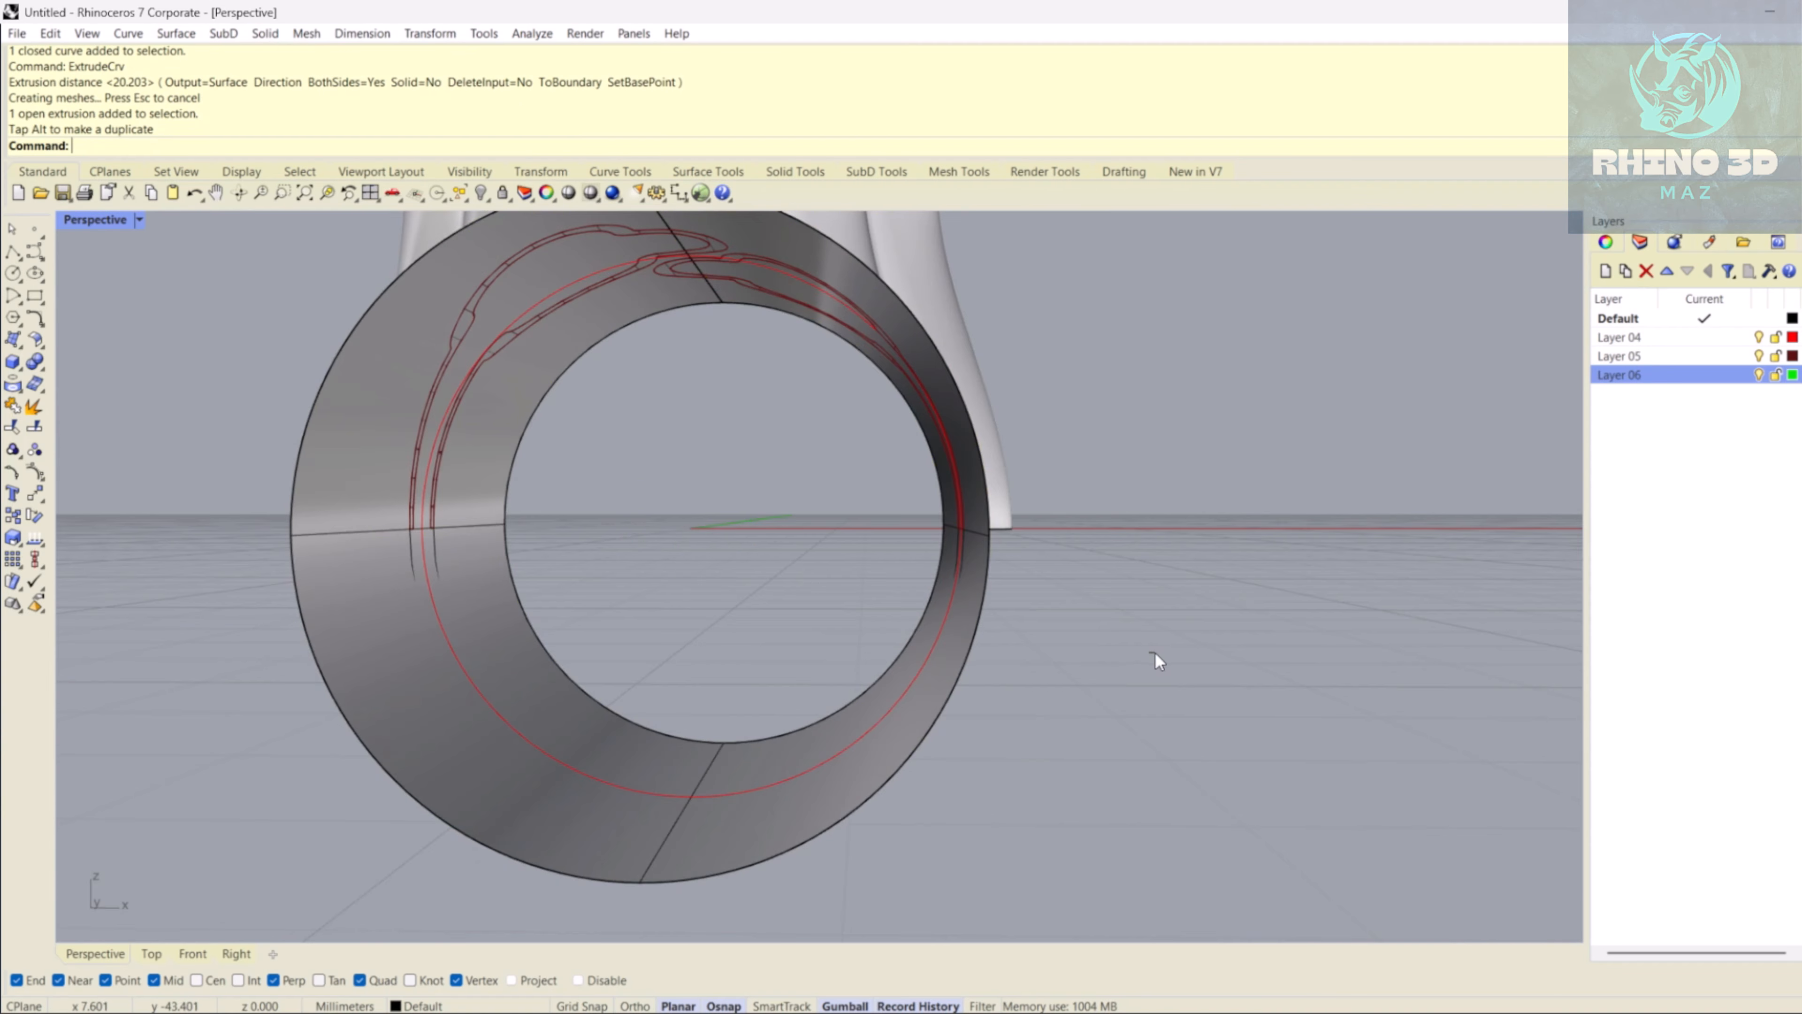
- Pull the two blend curves onto the ring cylinder with DeleteInput=Yes, and delete the cylinder
right_drag(1154, 653, 552, 689)
click(473, 648)
shift+click(420, 642)
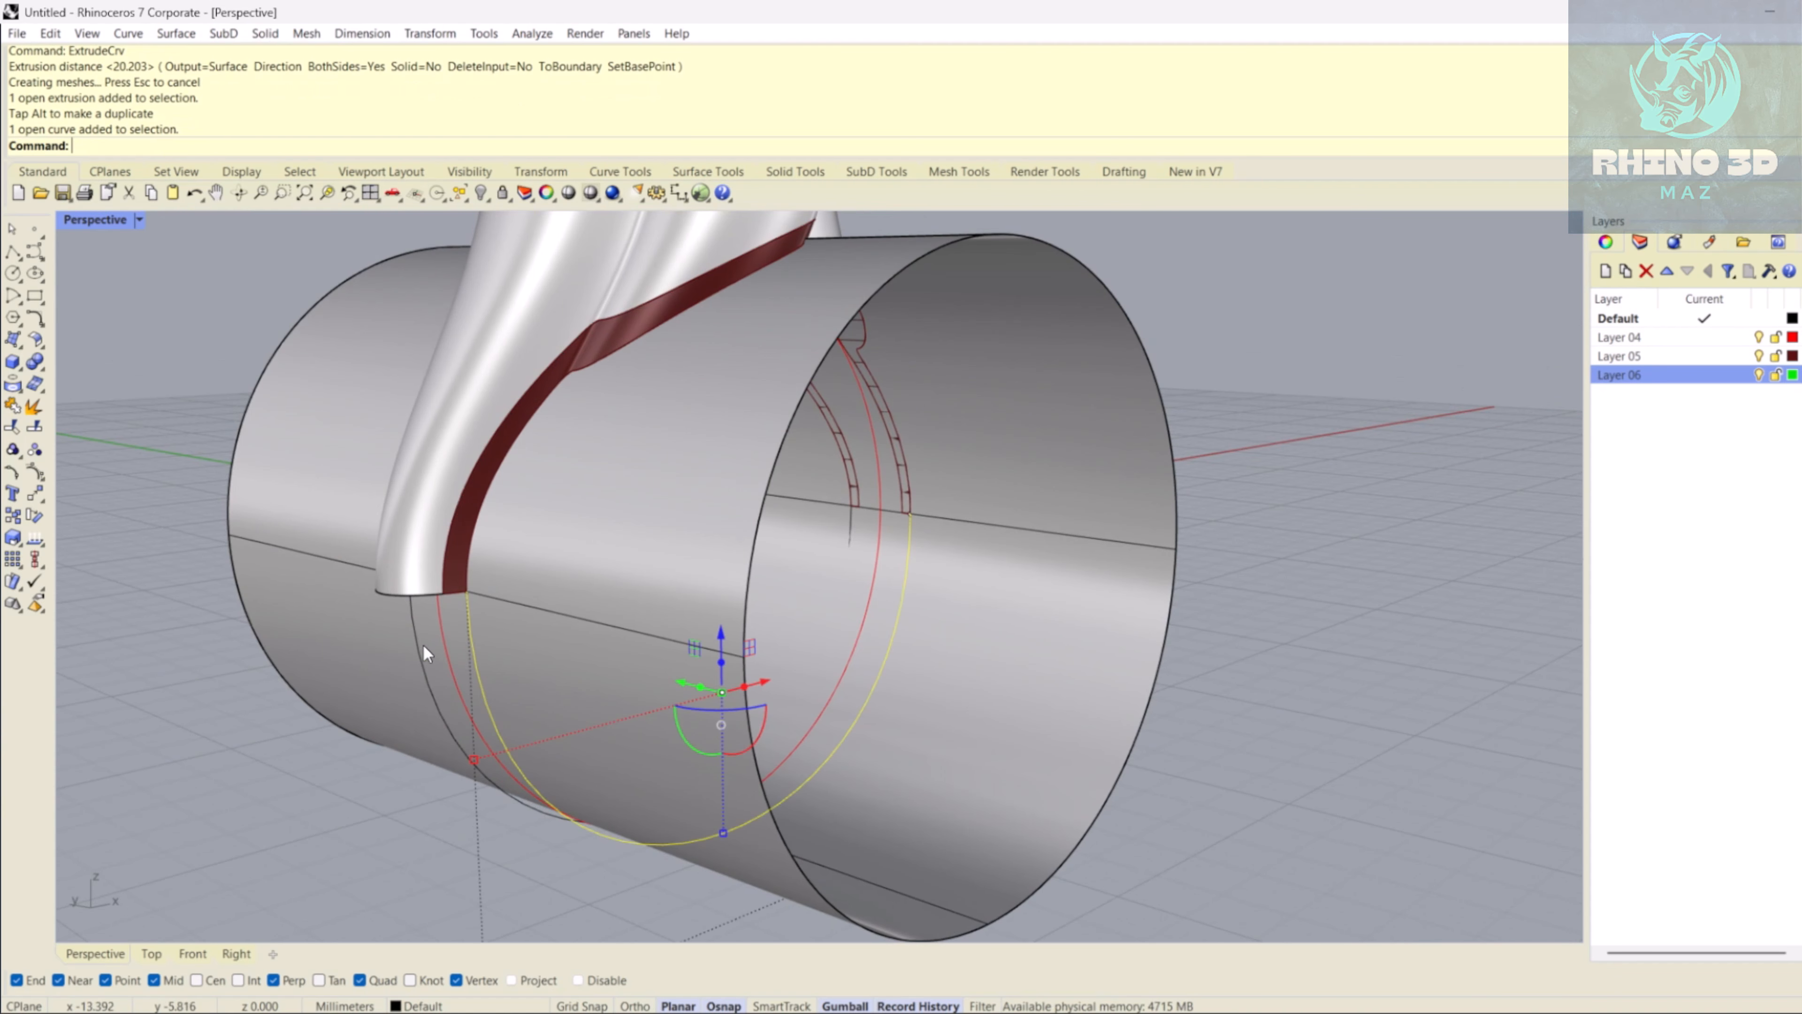
right_drag(420, 643, 588, 601)
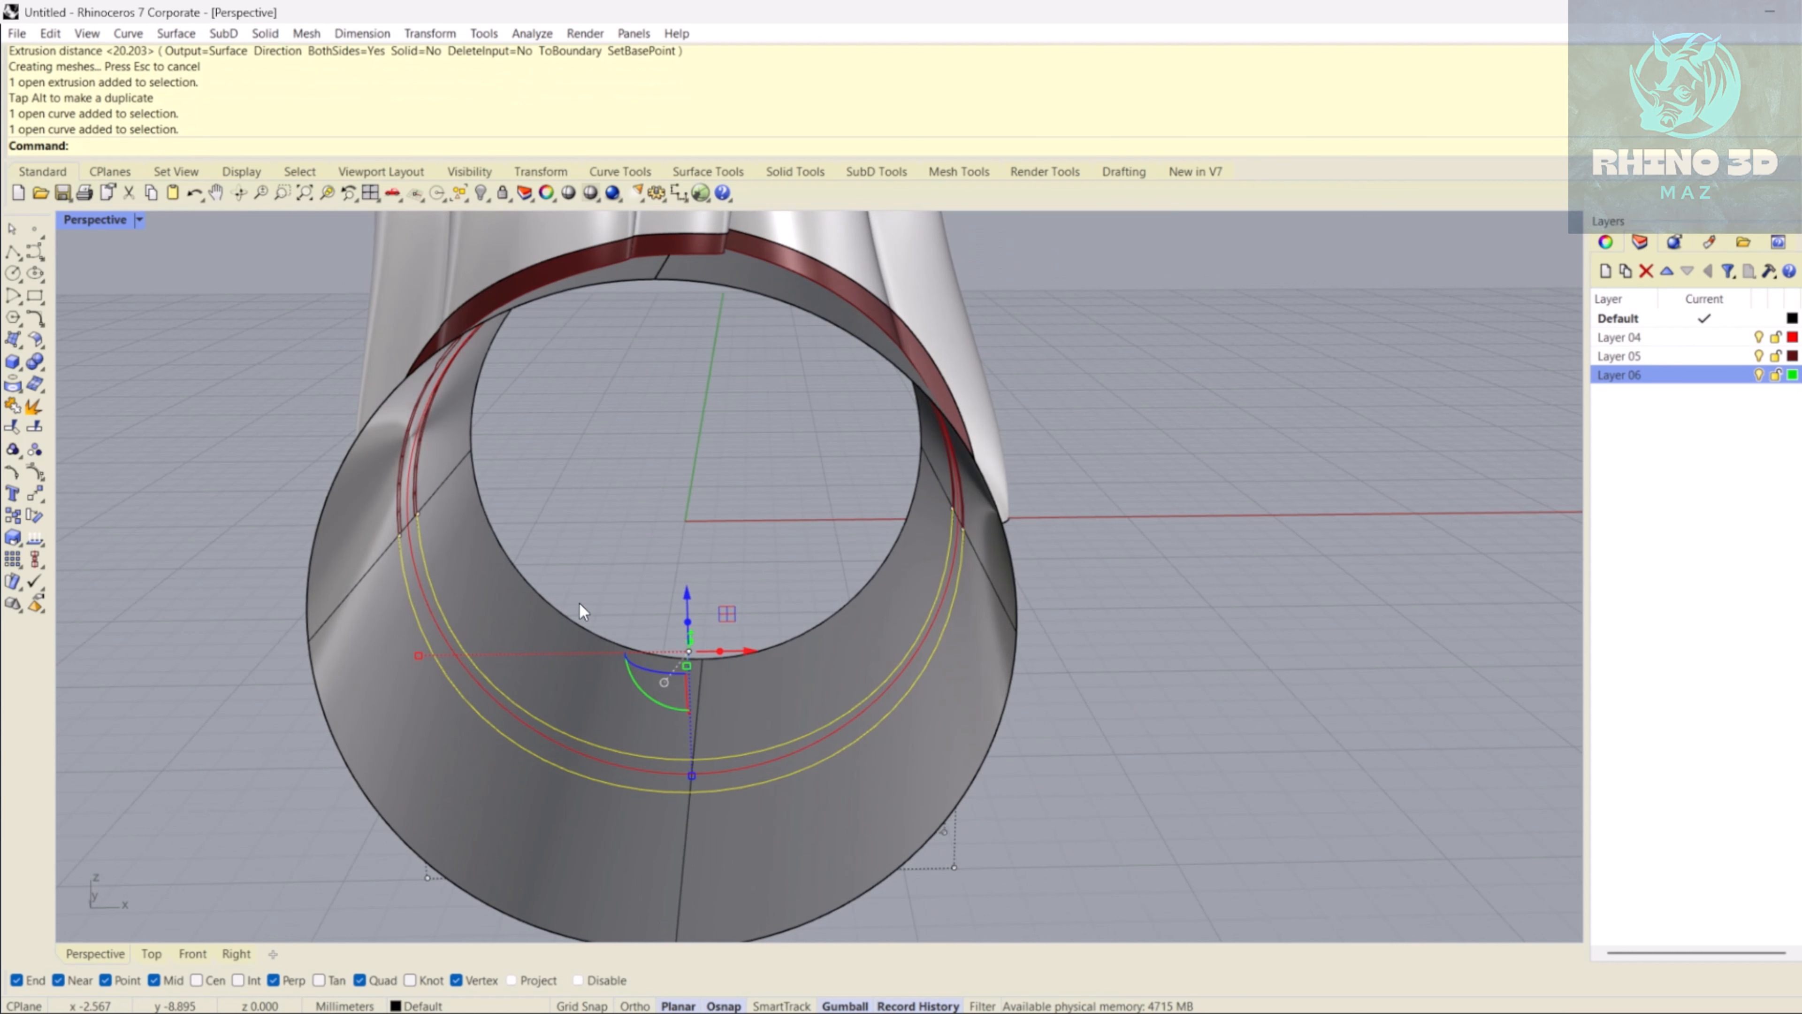
text(Pull)
key(Return)
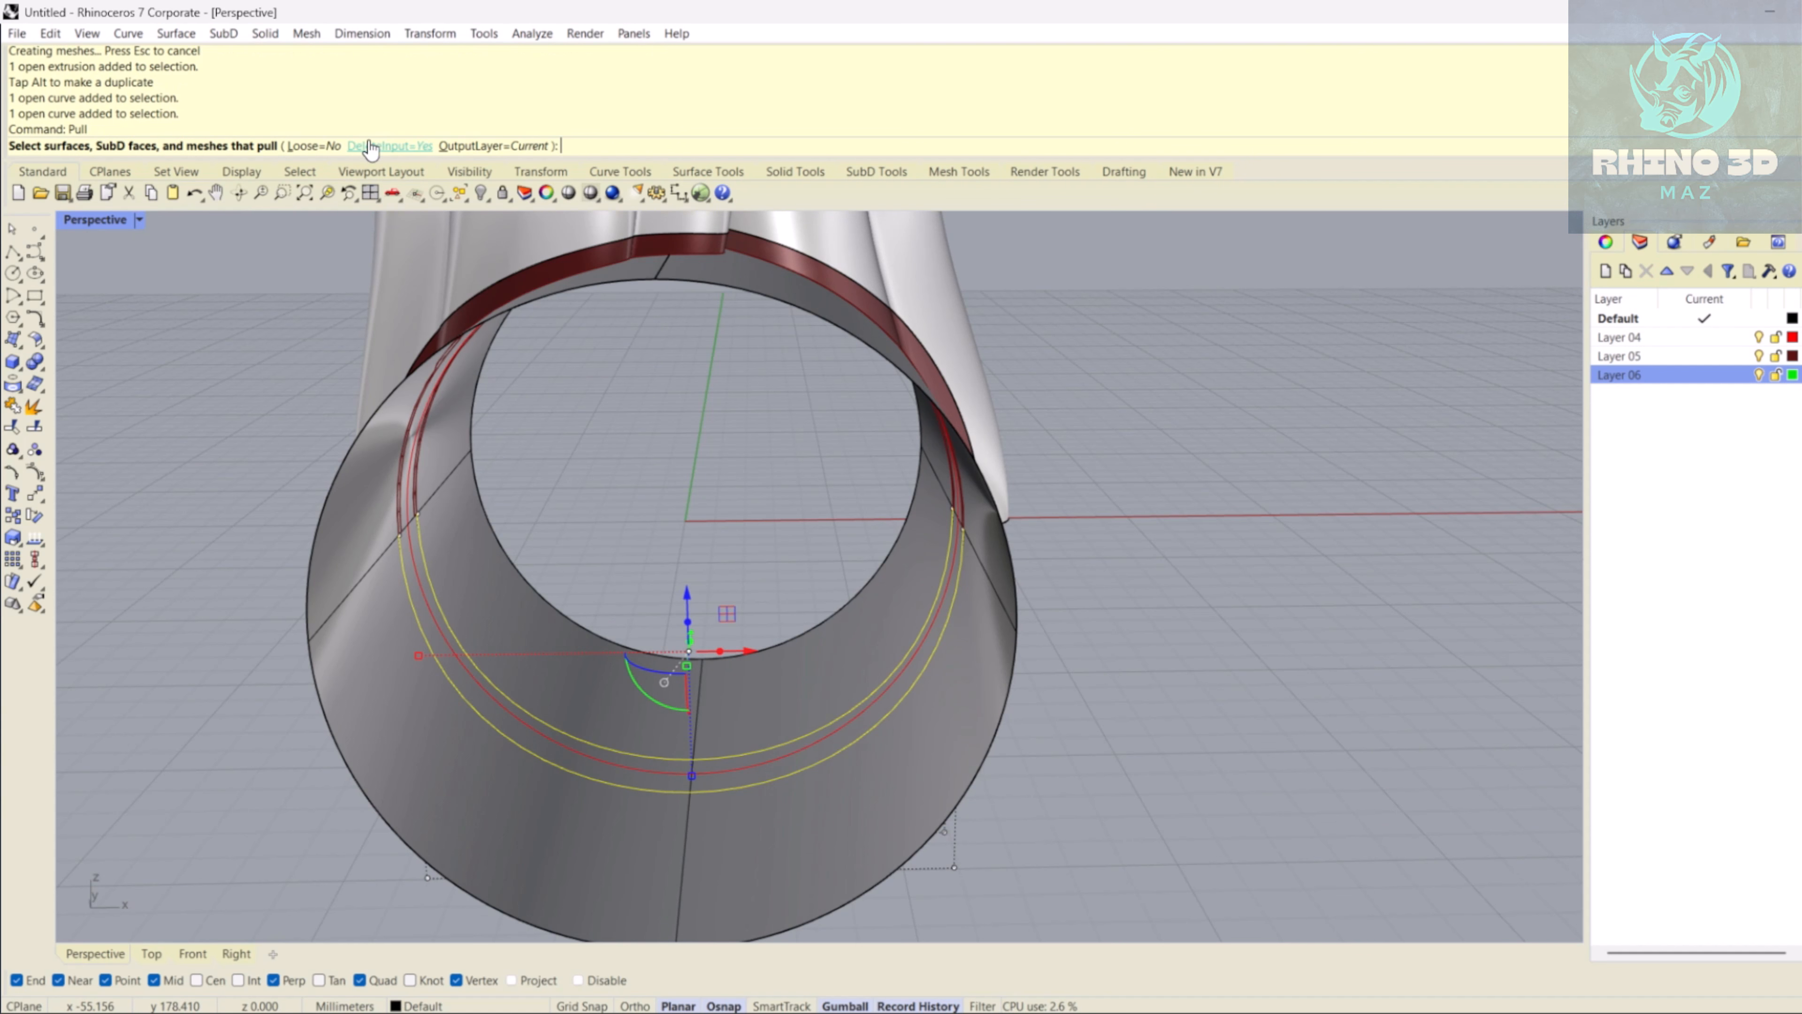
click(517, 624)
right_drag(607, 688, 894, 614)
key(Return)
click(729, 492)
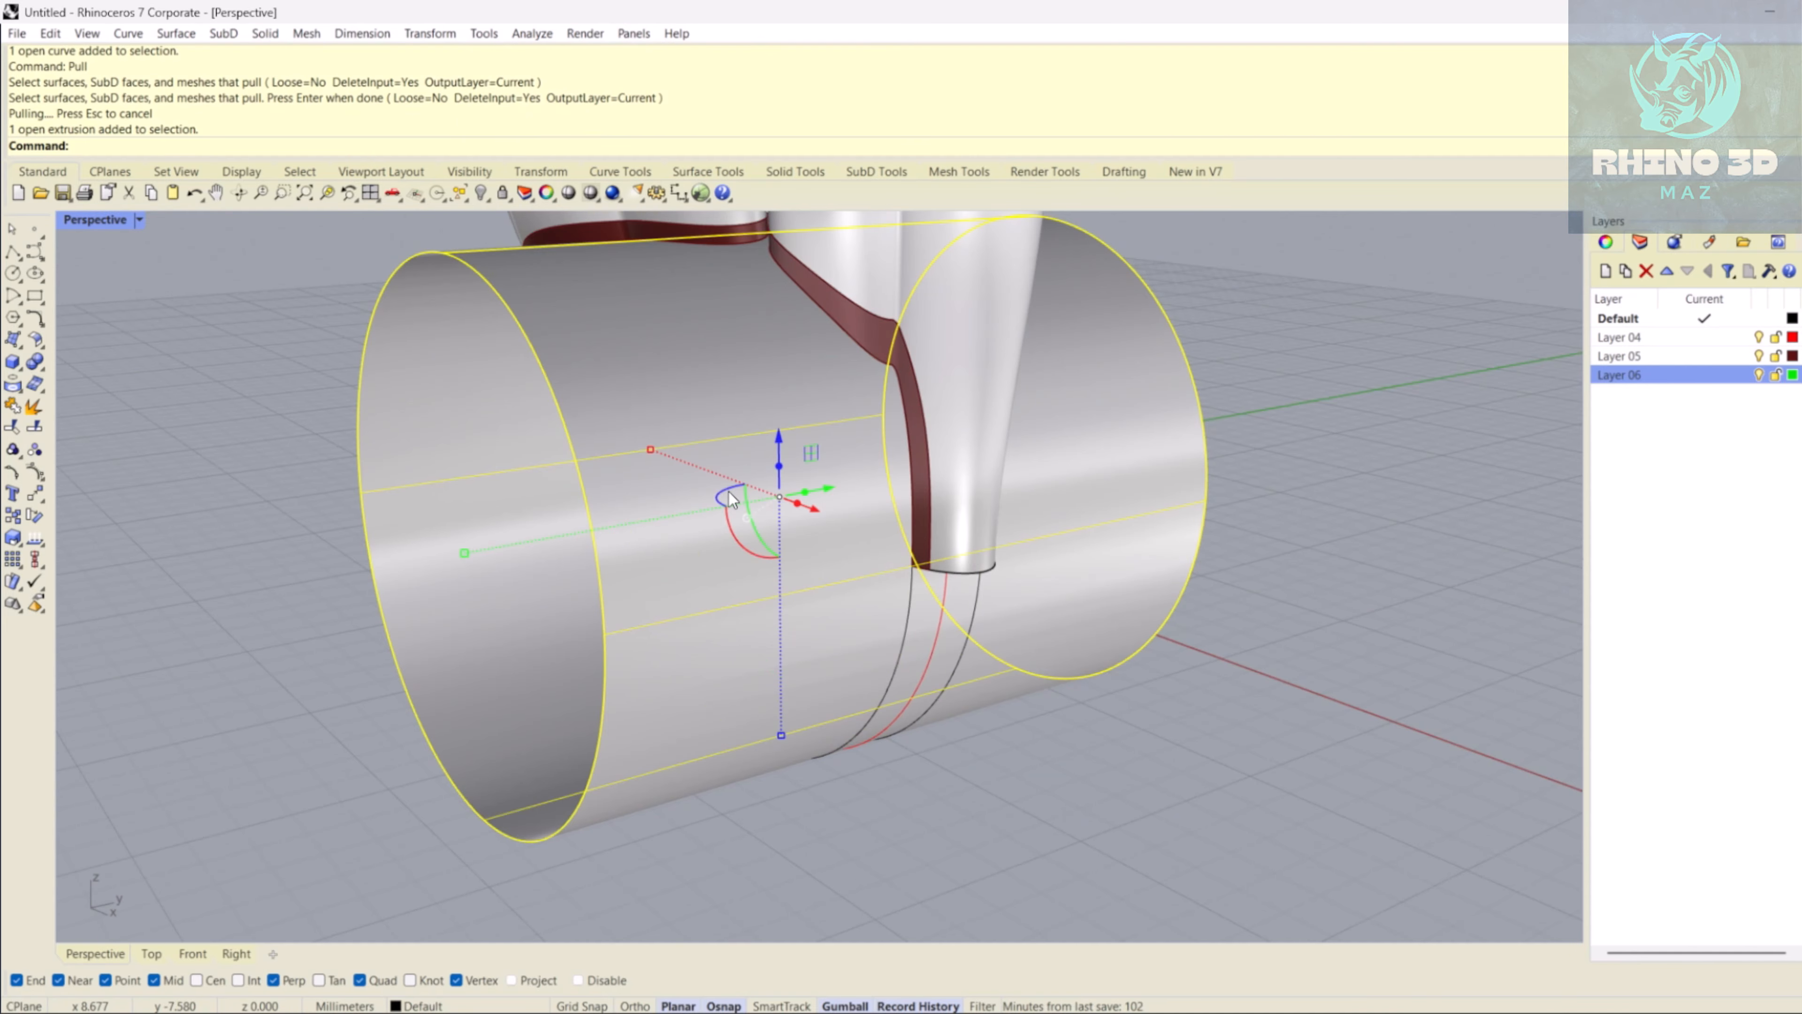
key(Delete)
- Draw a BothSides line centred on the bottom of the red ring circle, crossing both pulled curves
right_drag(730, 497, 727, 661)
scroll(624, 749, up, 3)
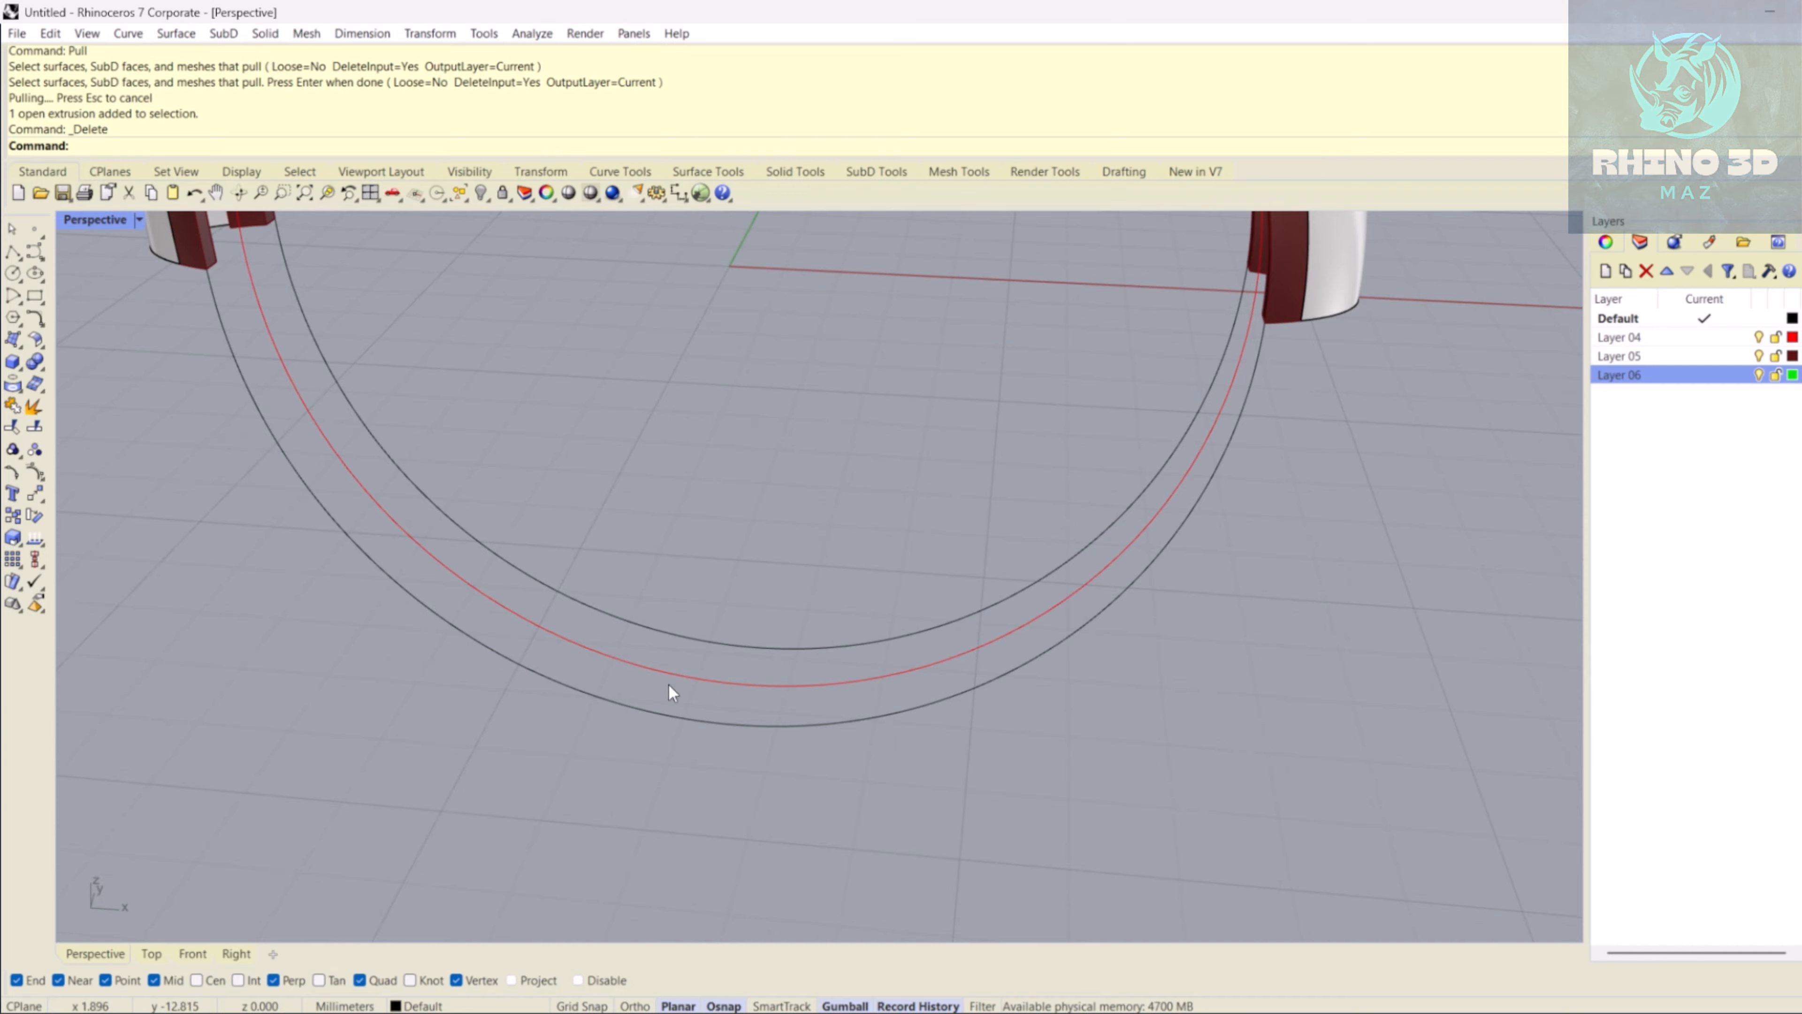
click(13, 252)
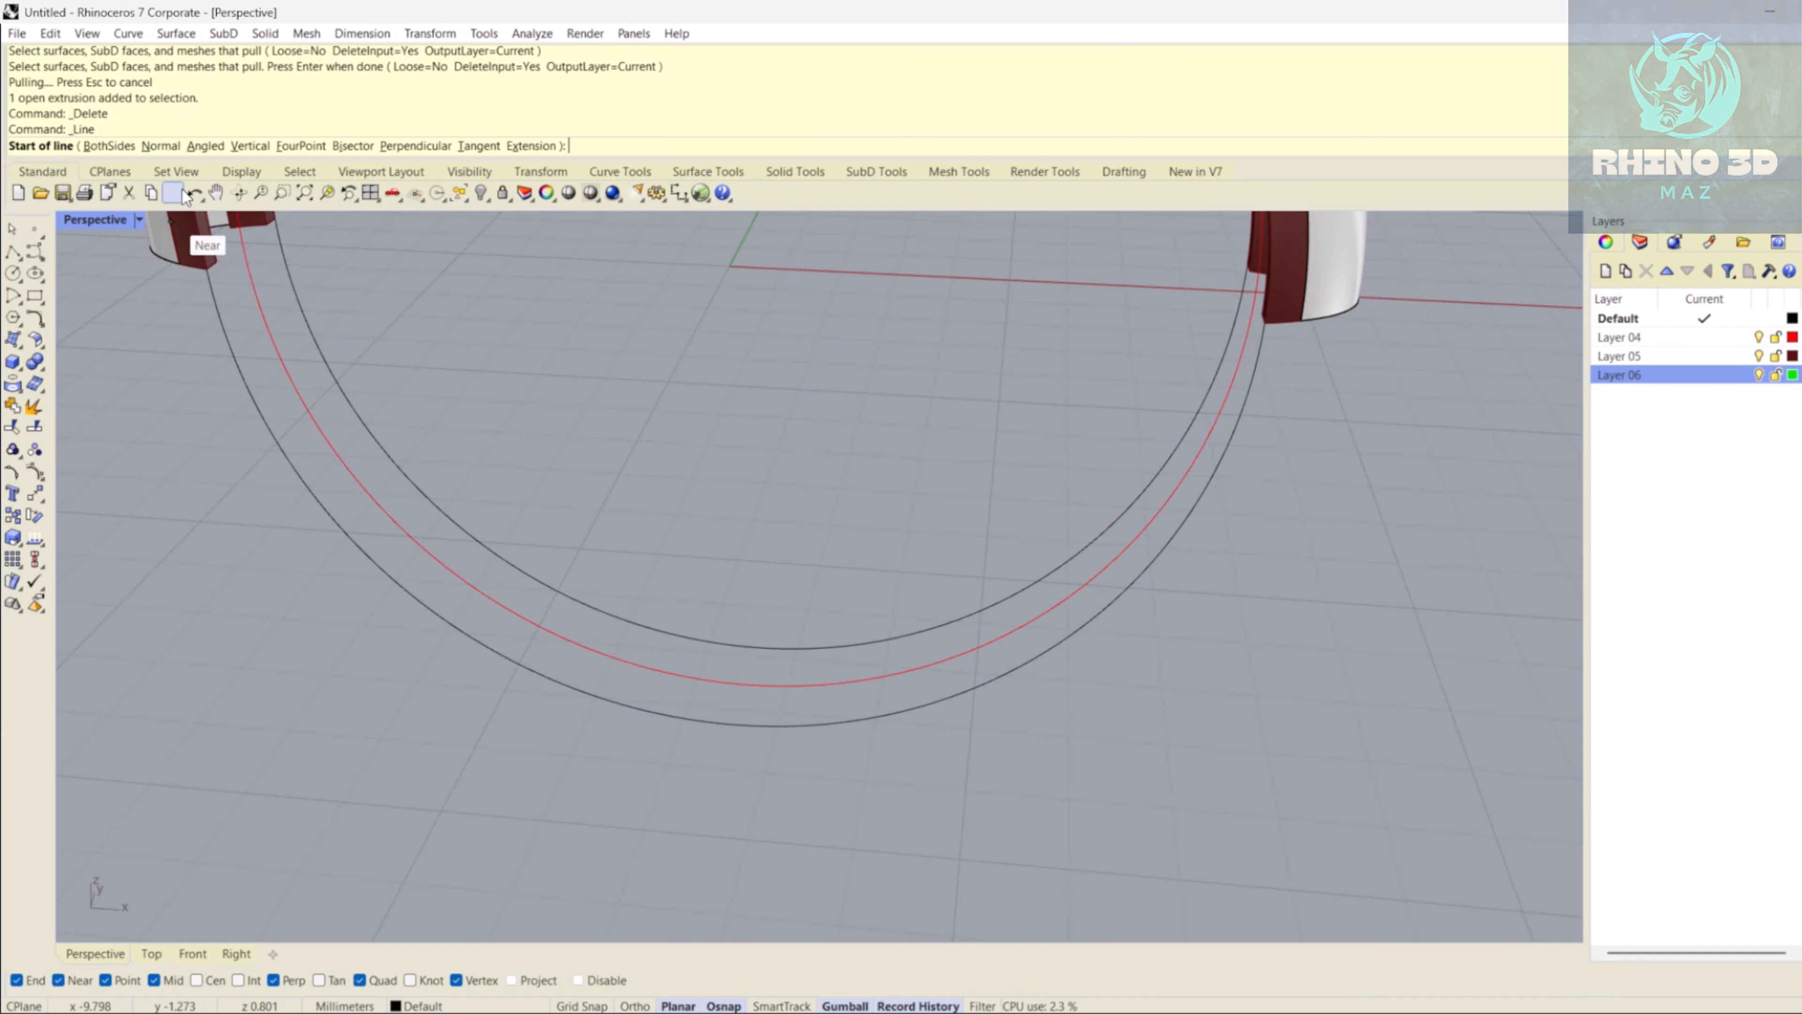
click(109, 146)
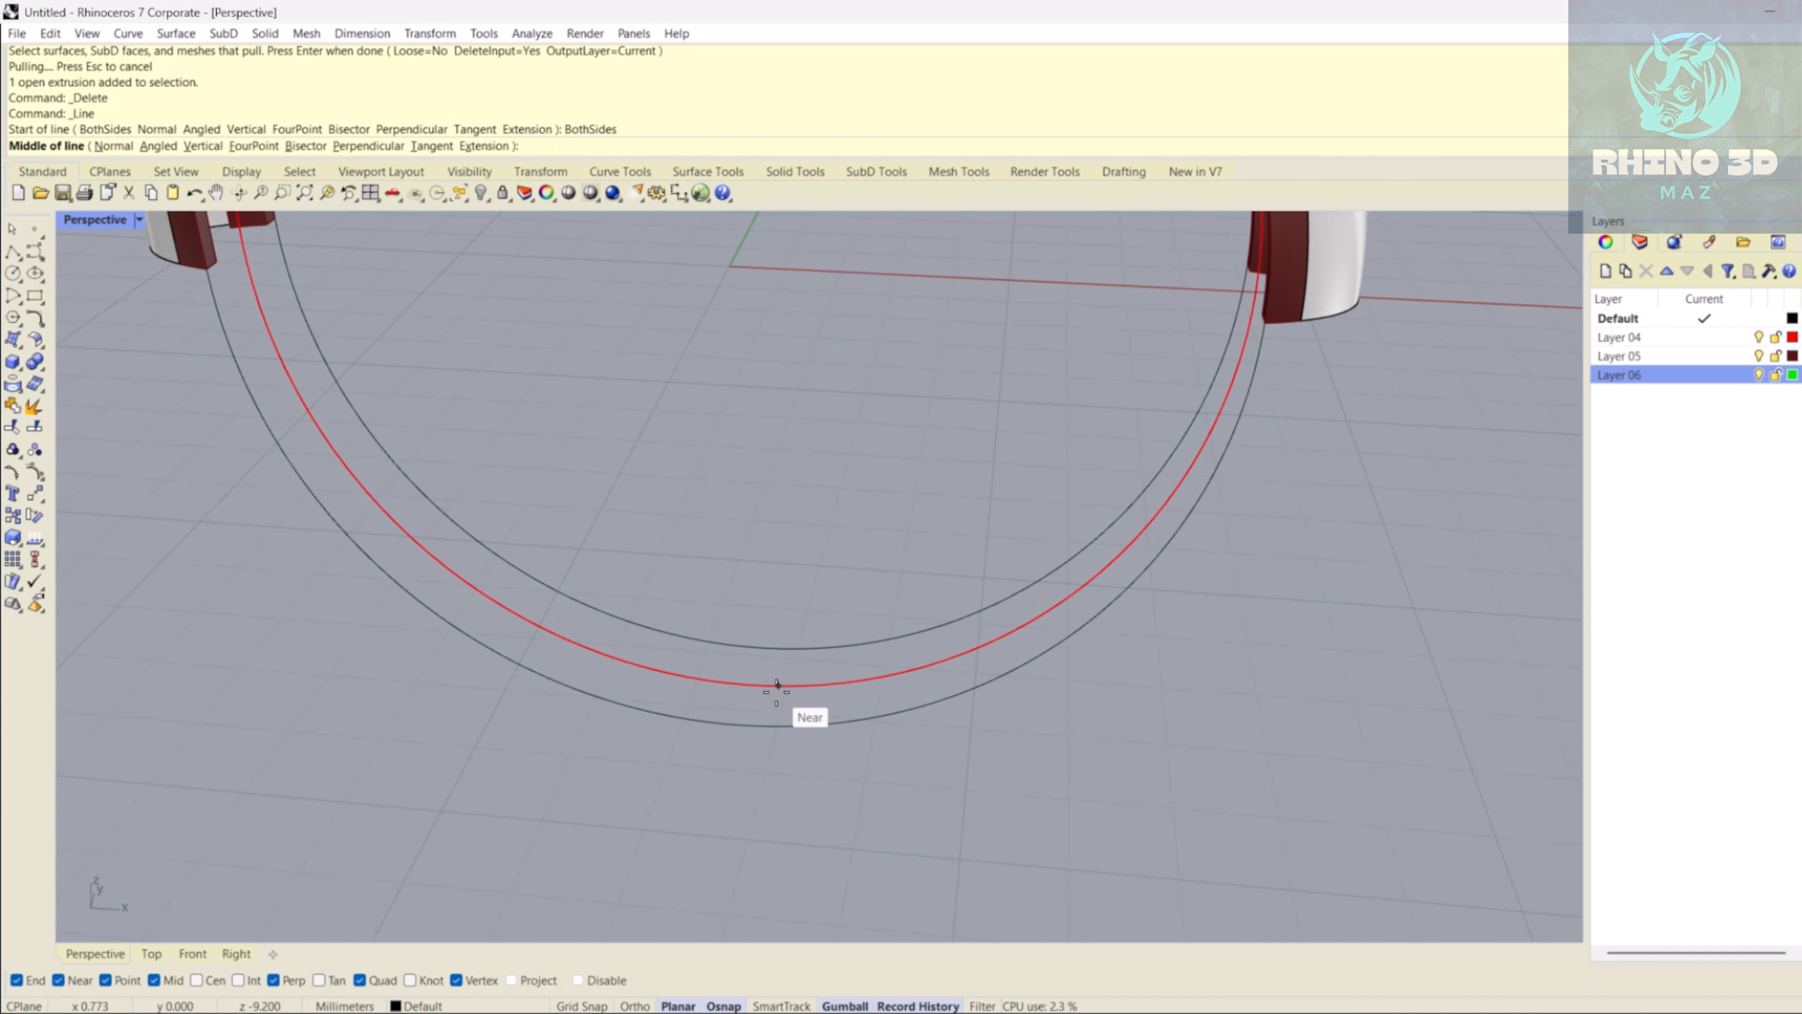
click(743, 684)
click(760, 603)
right_click(922, 699)
right_drag(1022, 719, 909, 725)
right_click(916, 724)
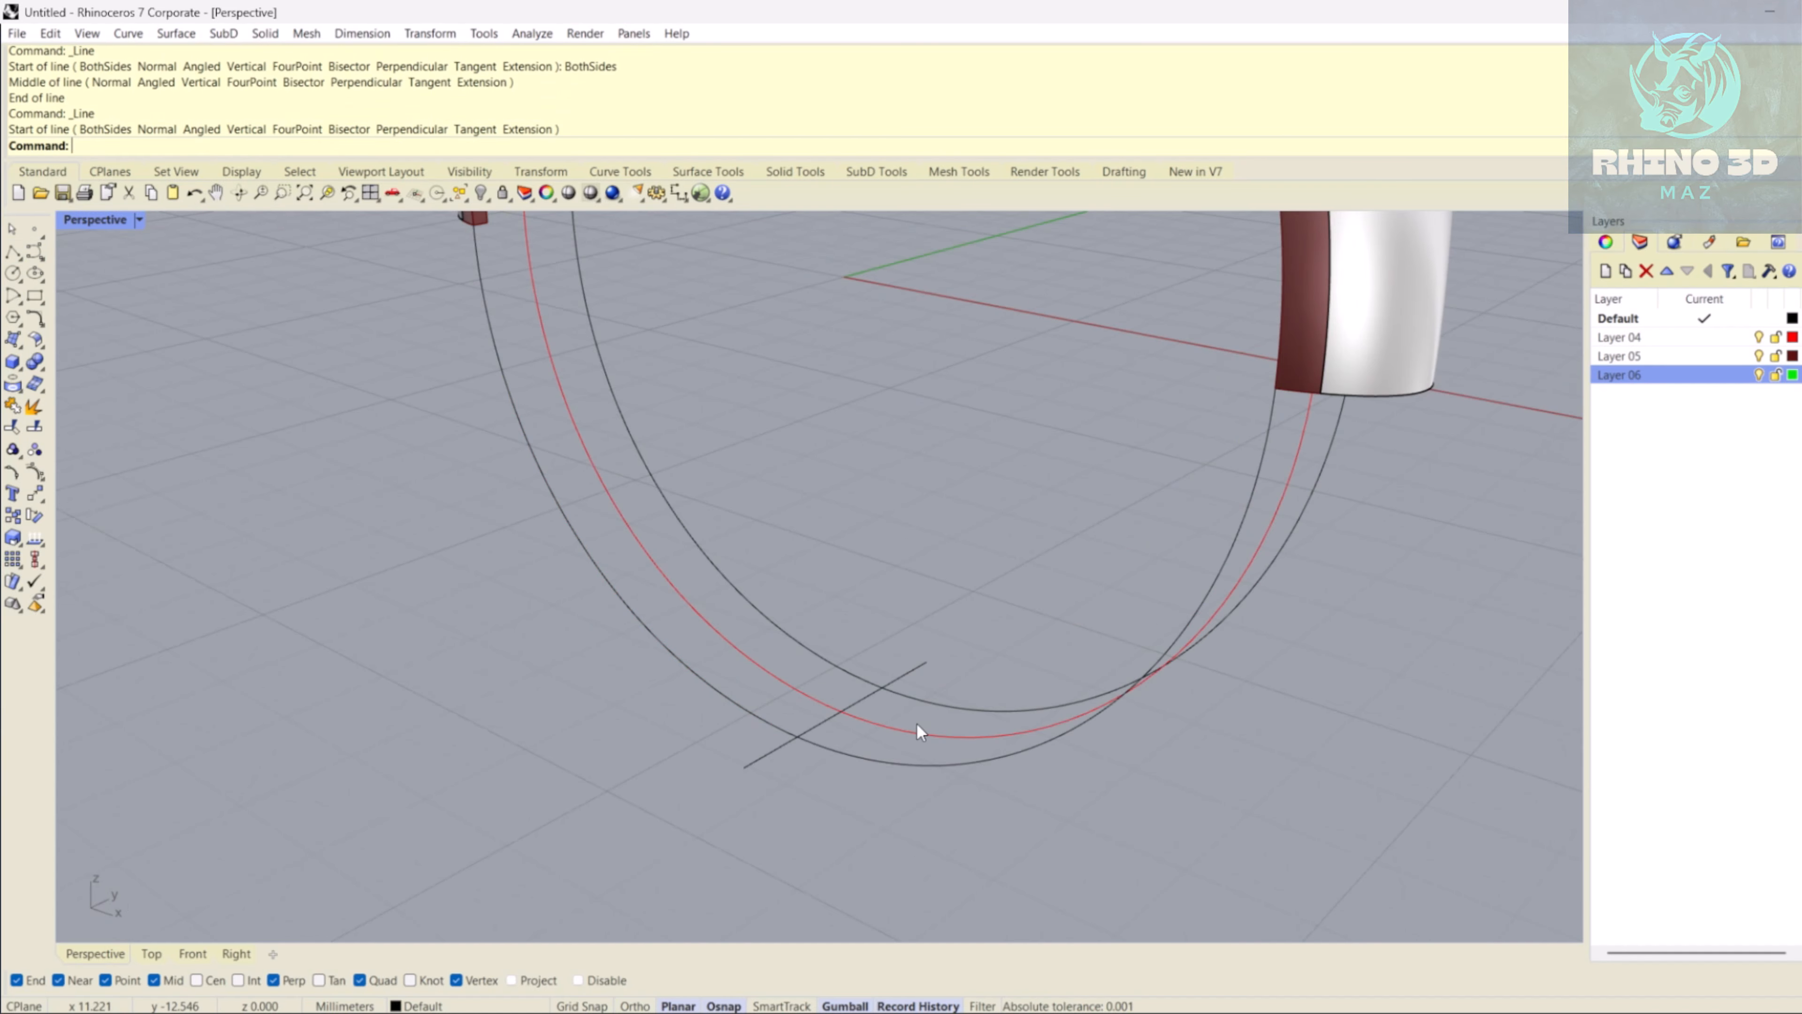
- Trim both ends of the cross line that extend beyond the two pulled curves
scroll(917, 723, up, 3)
click(919, 696)
shift+click(801, 767)
text(Trim)
key(Return)
click(719, 756)
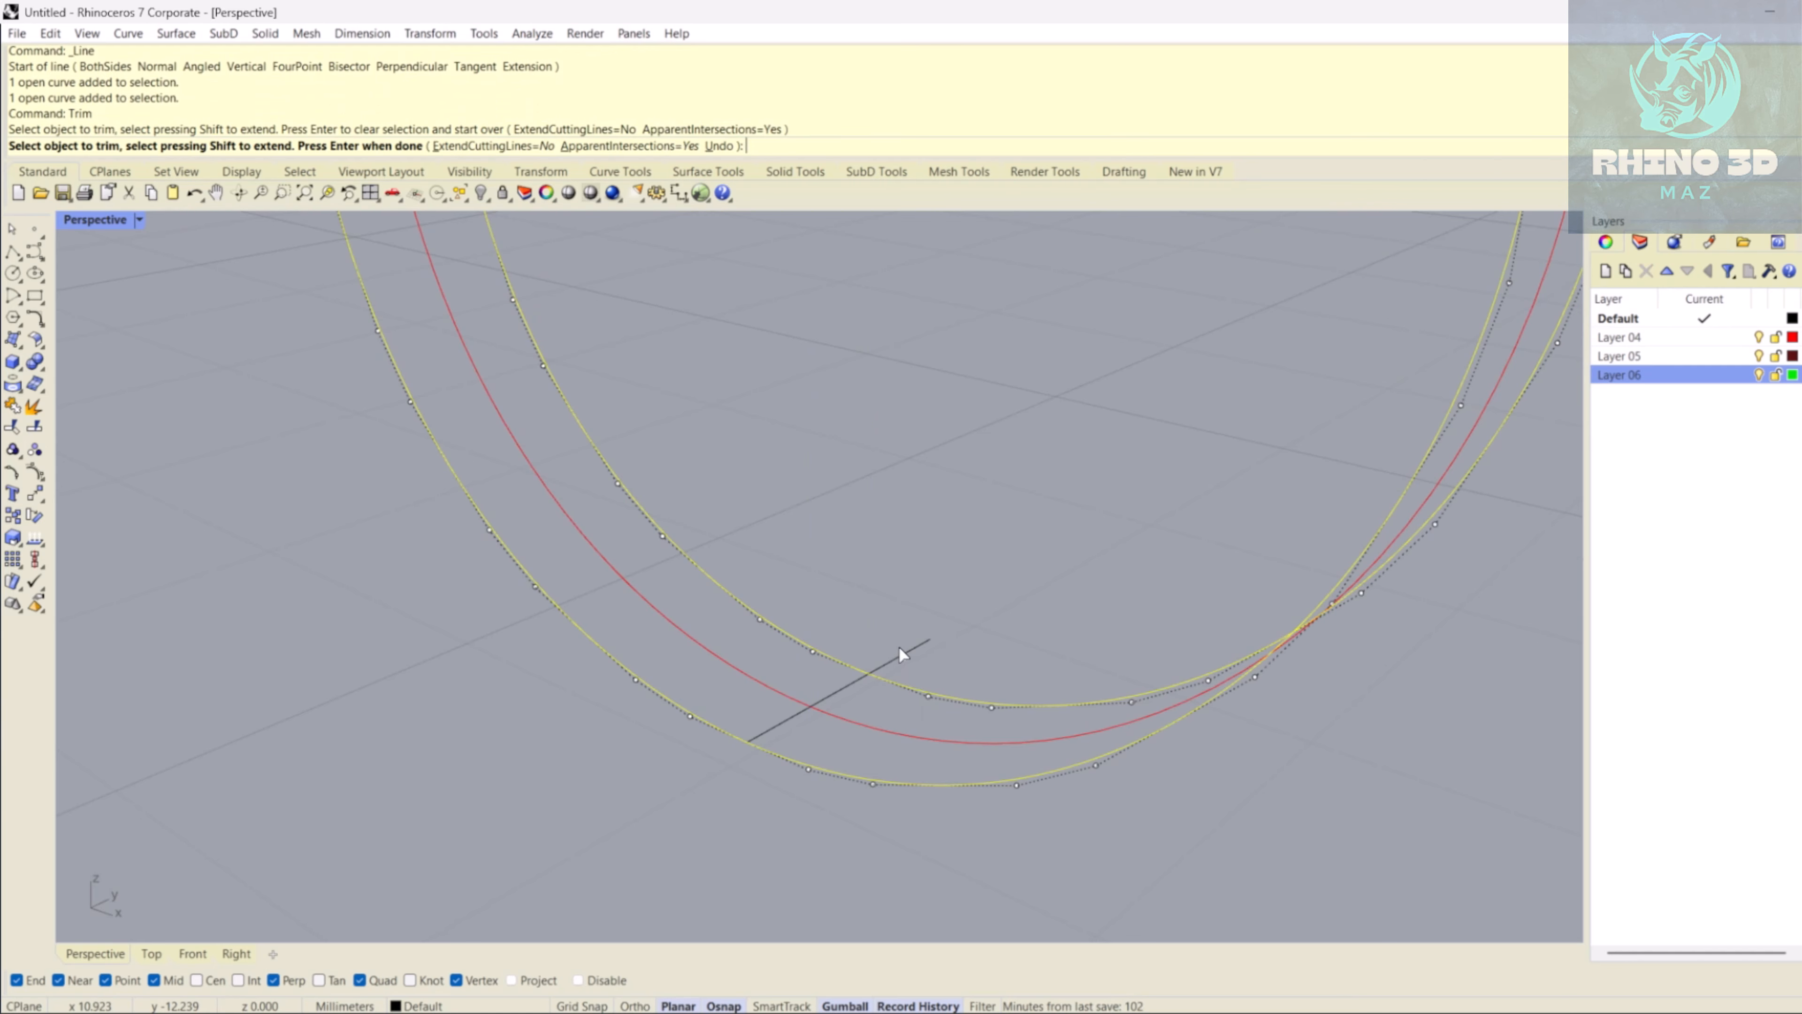
right_click(899, 646)
right_click(900, 647)
click(901, 650)
right_click(900, 657)
click(931, 666)
scroll(869, 676, up, 4)
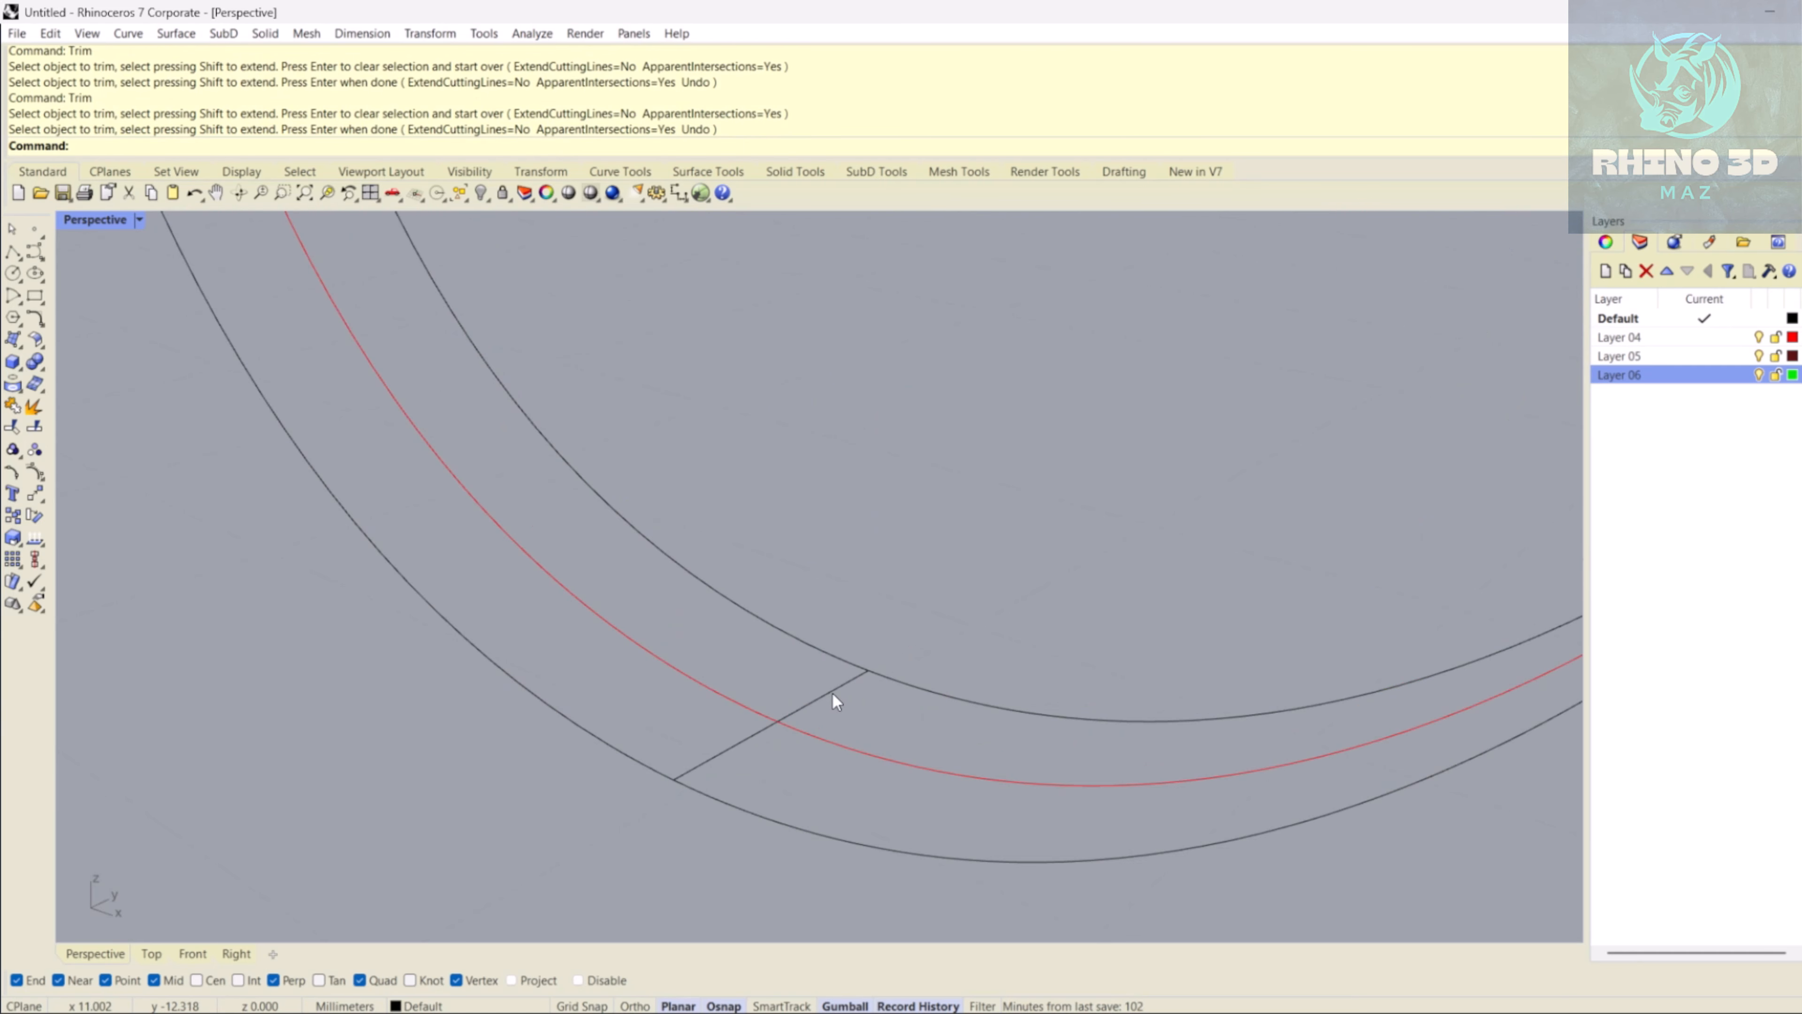
- Rebuild the trimmed cross line with 7 points at degree 3
click(833, 691)
text(Rebuild)
key(Return)
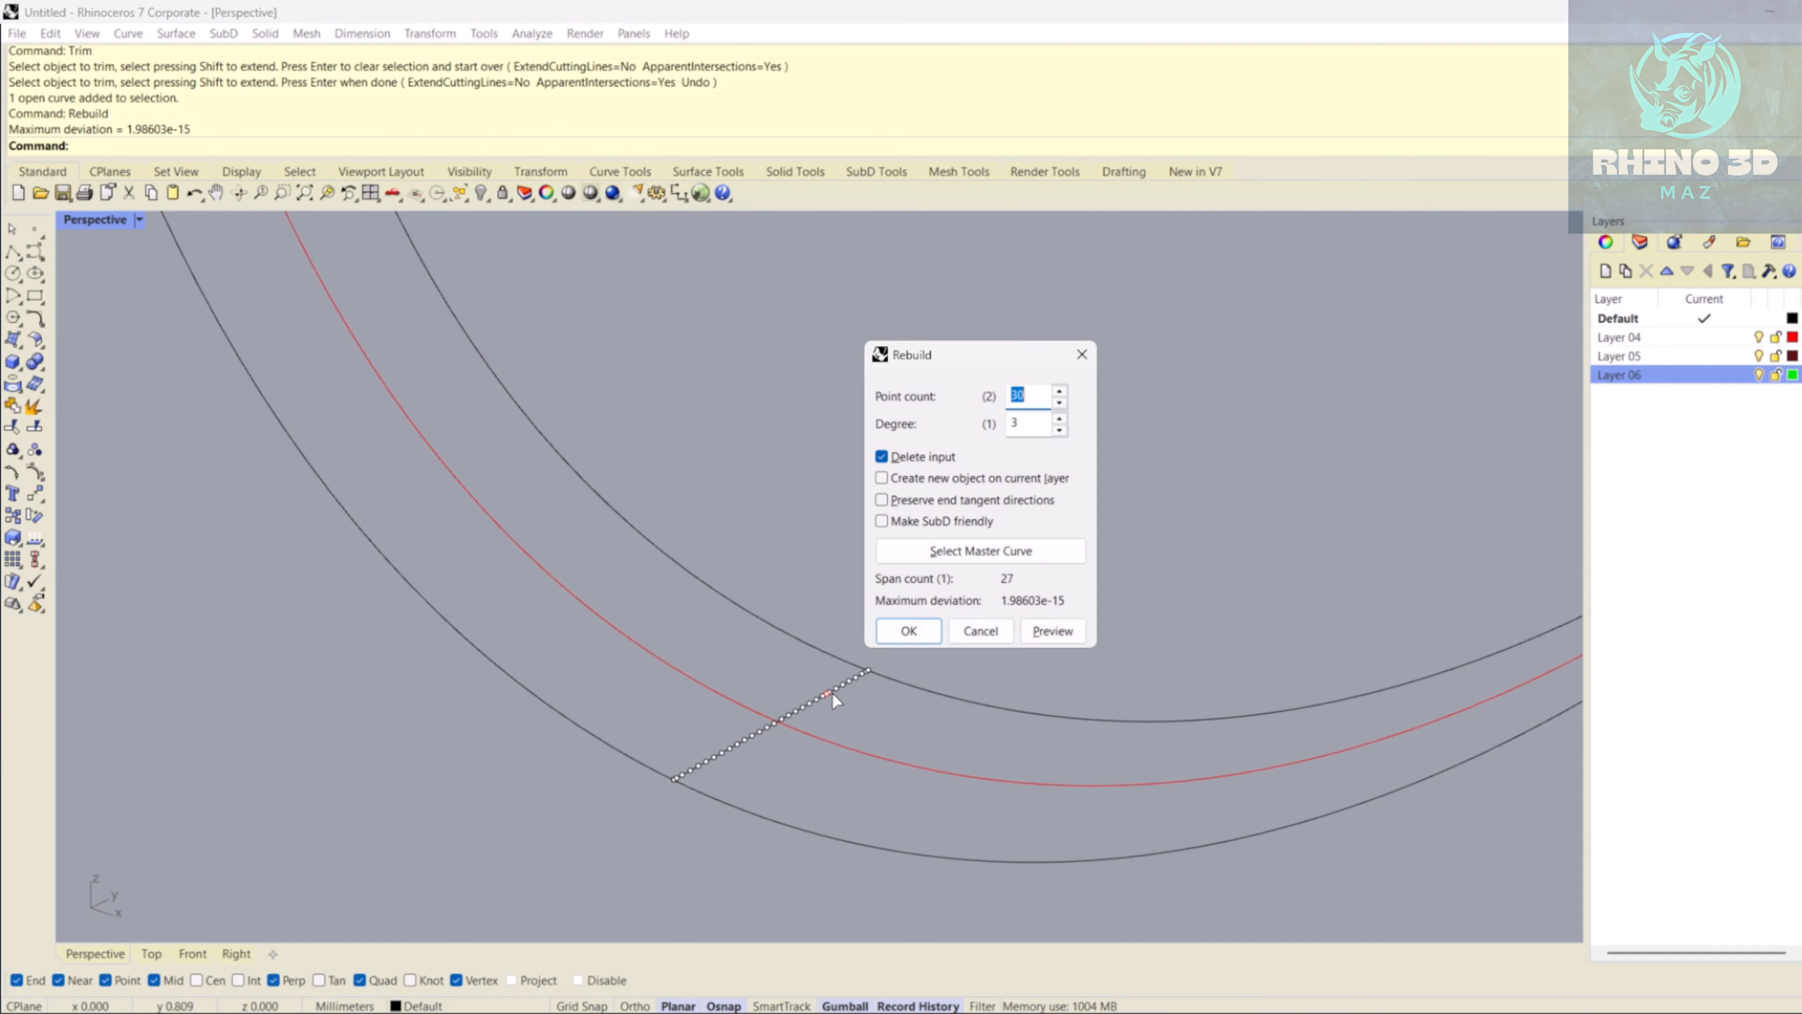
text(7)
key(Return)
scroll(758, 728, up, 3)
- Move the five inner control points of the rebuilt line straight down to form a U-shaped profile
key(F10)
drag(679, 865, 893, 622)
scroll(716, 631, up, 2)
scroll(568, 681, up, 2)
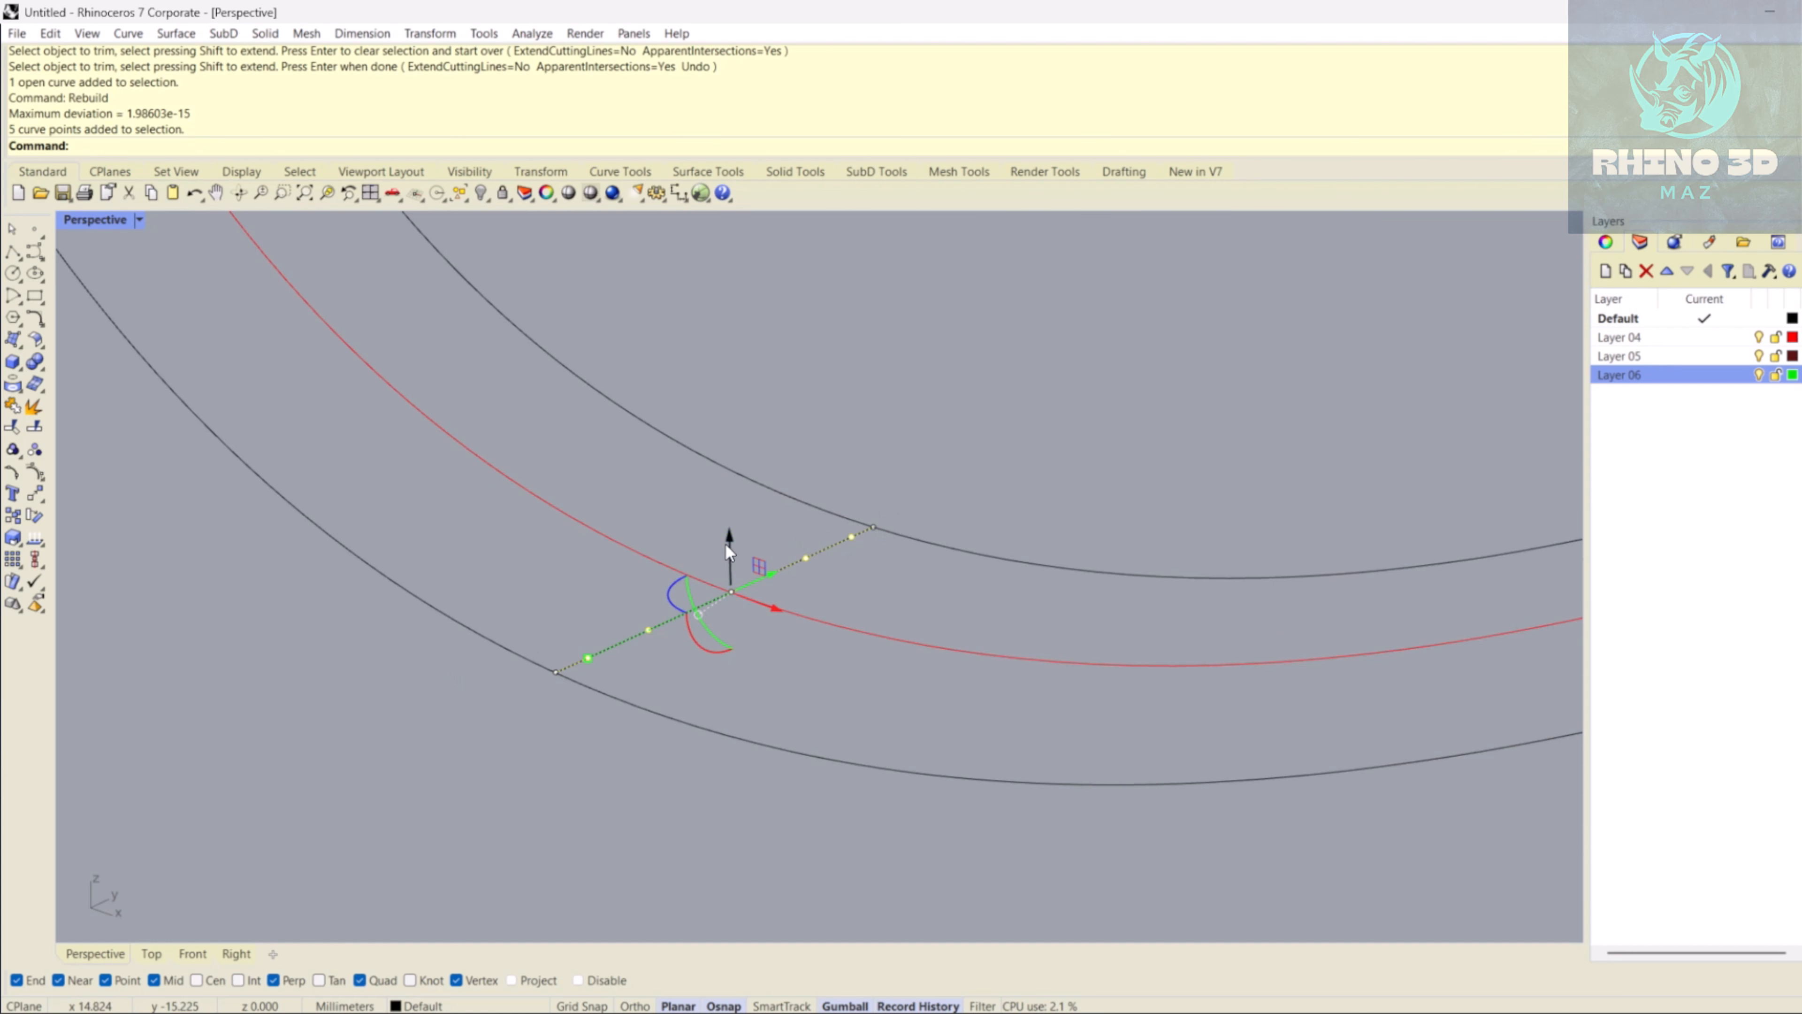
drag(727, 546, 728, 668)
- In the Right view, draw a short horizontal reference line from the bottom of the red circle and shift it straight down below the profile
right_drag(707, 758, 368, 823)
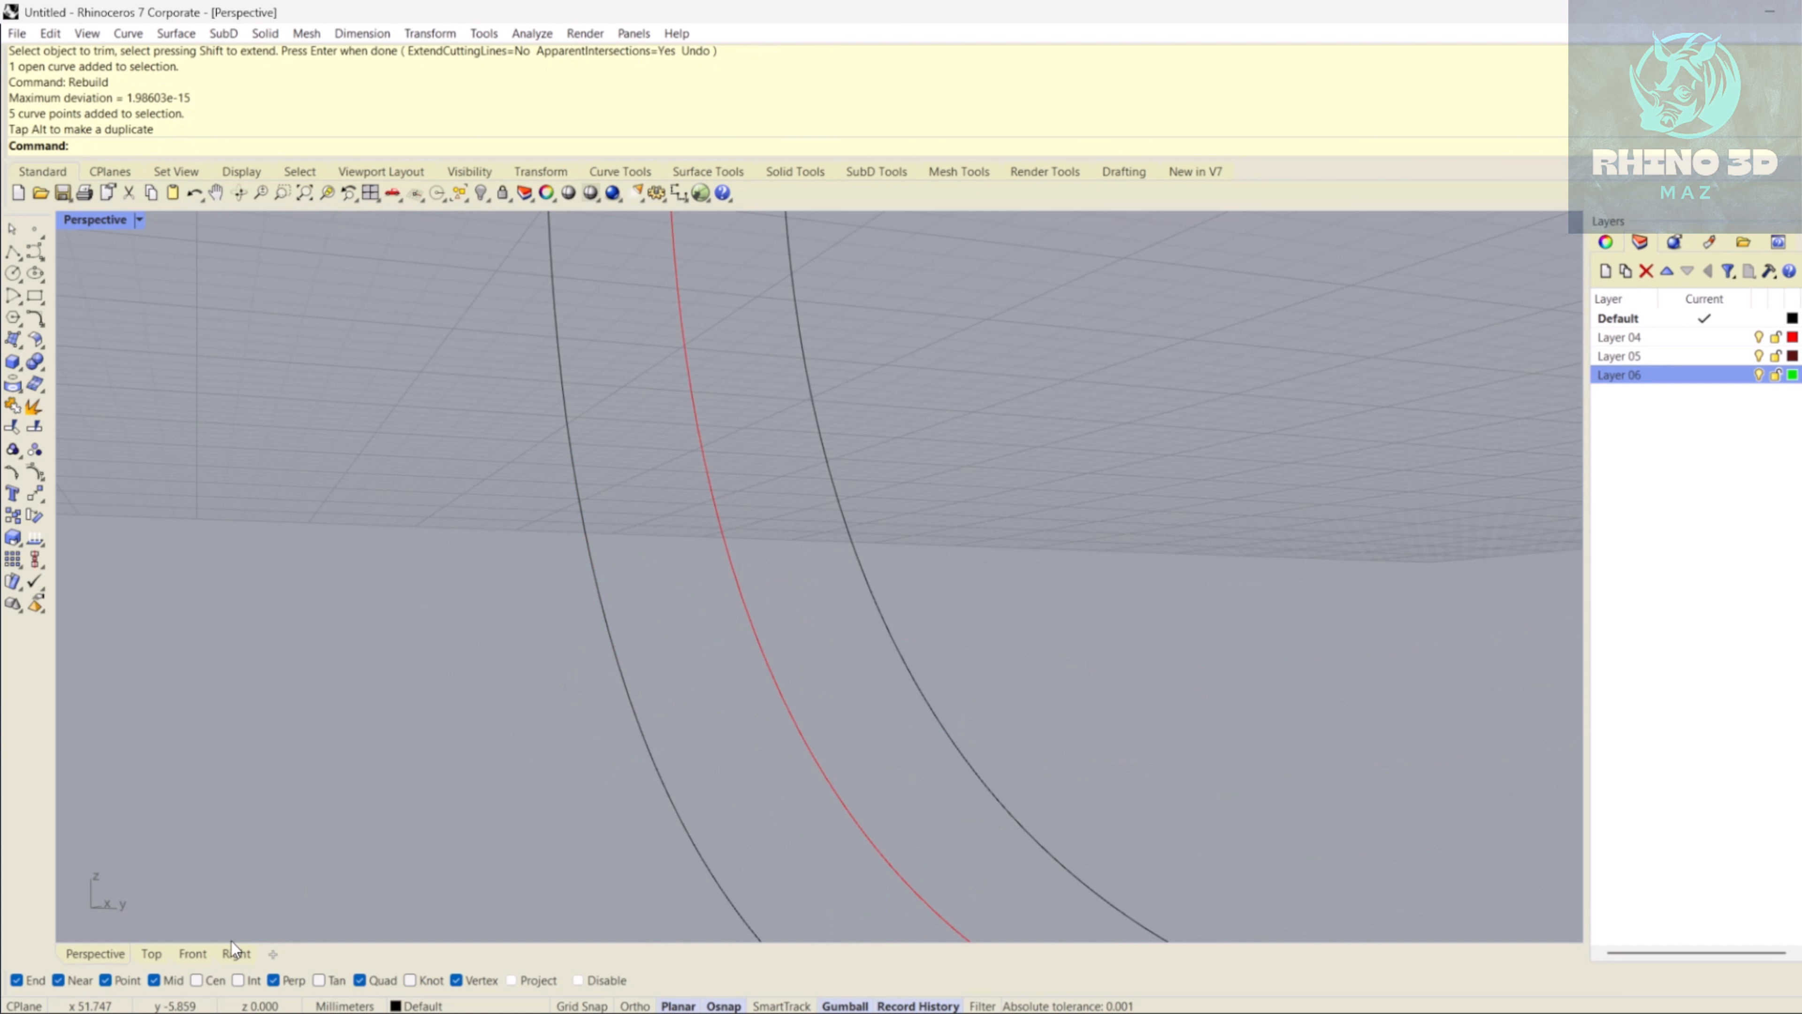
click(235, 952)
scroll(583, 350, up, 4)
text(polyline)
key(Return)
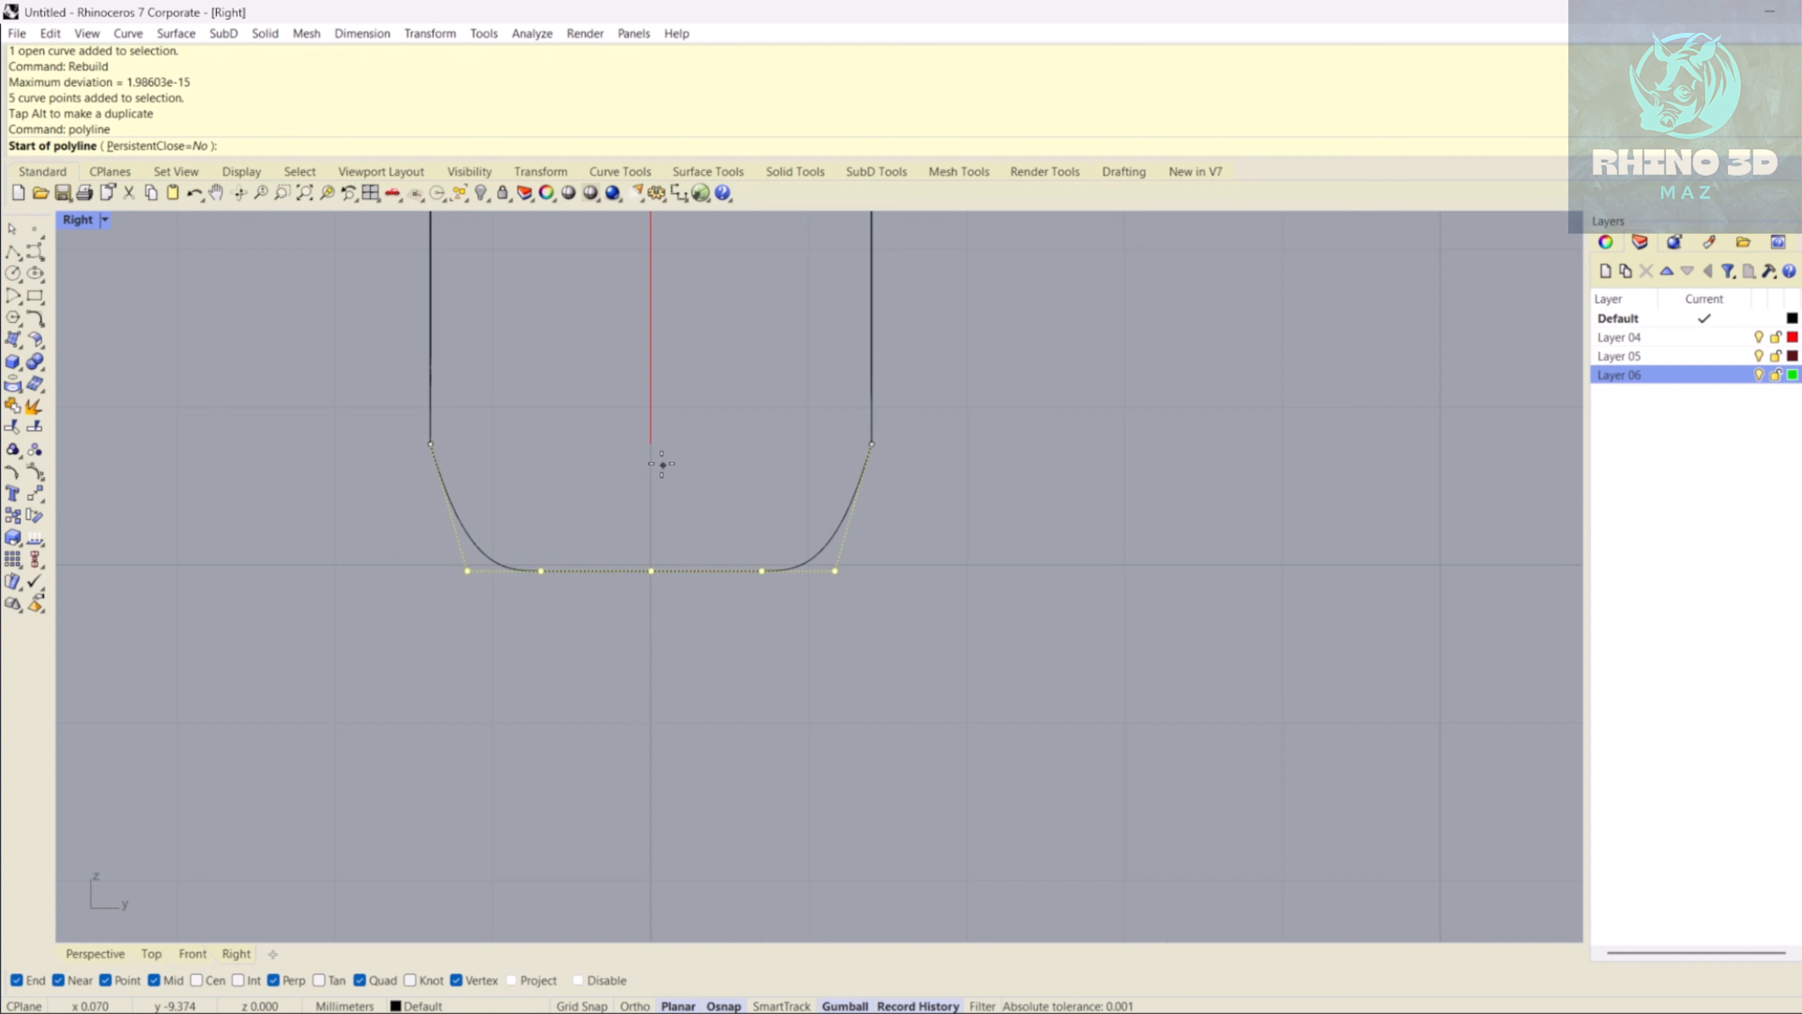
click(652, 445)
click(757, 445)
key(Return)
click(707, 382)
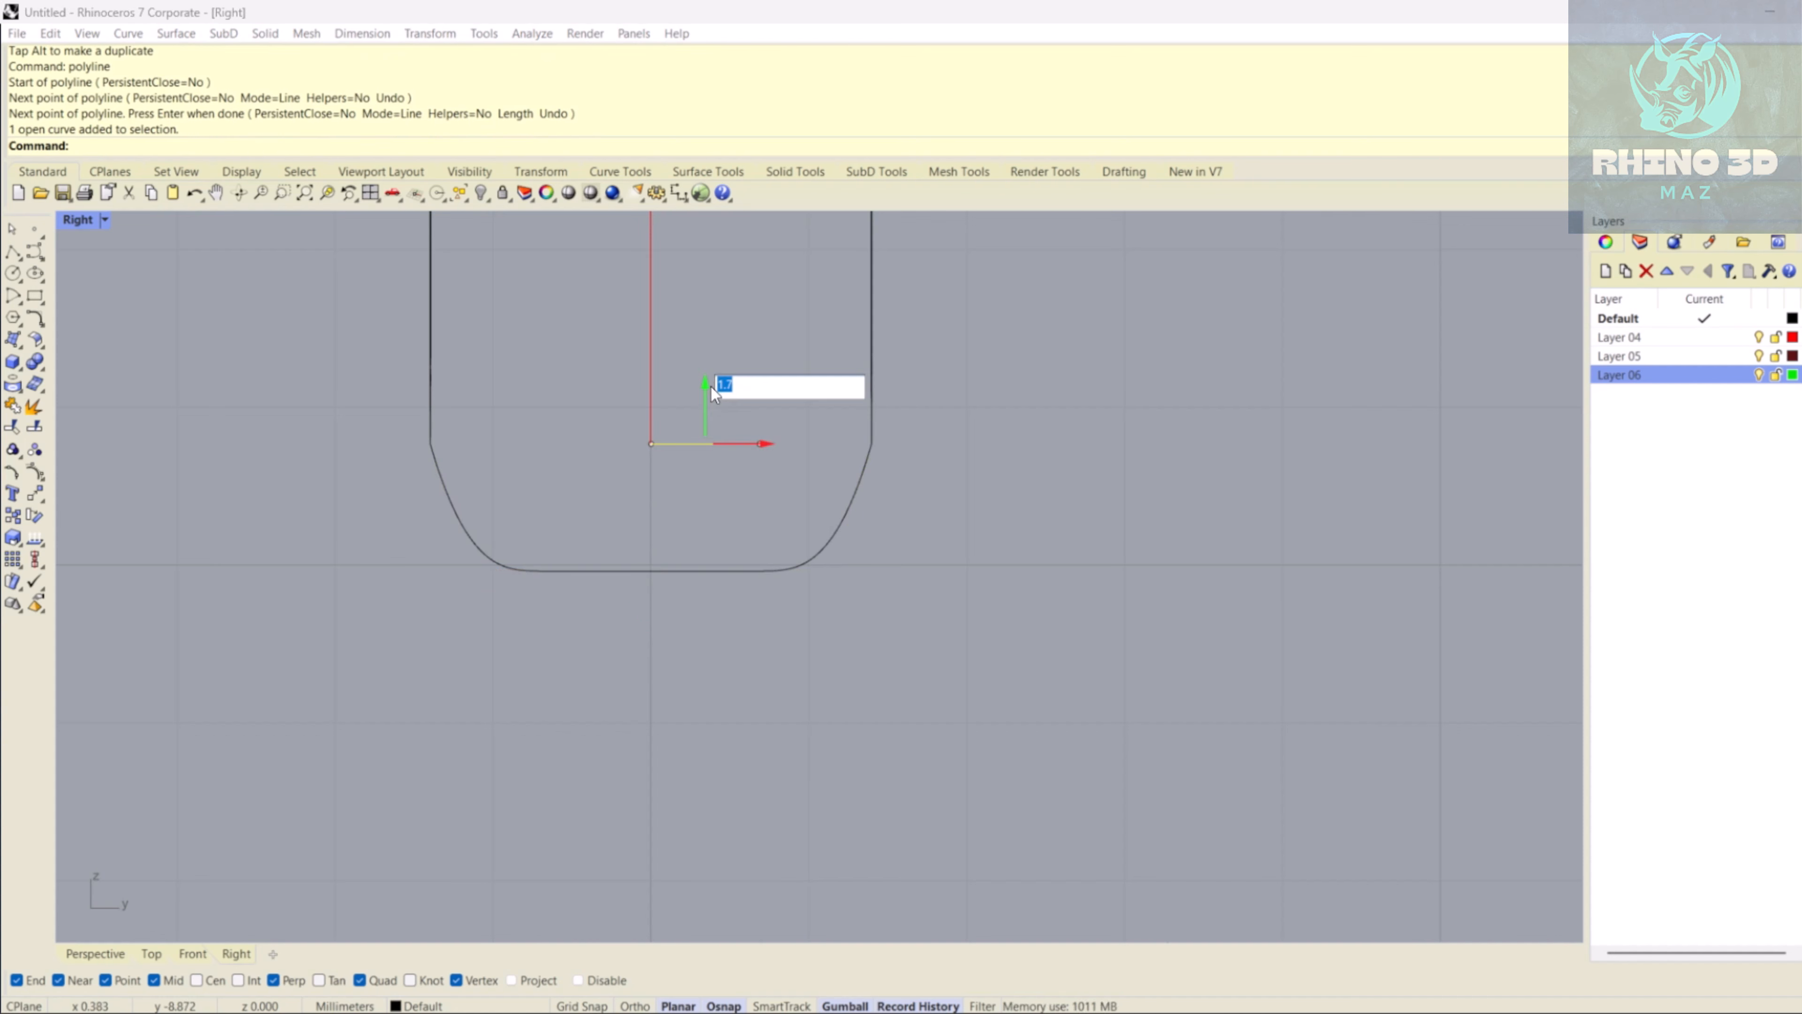
text(-1)
key(Return)
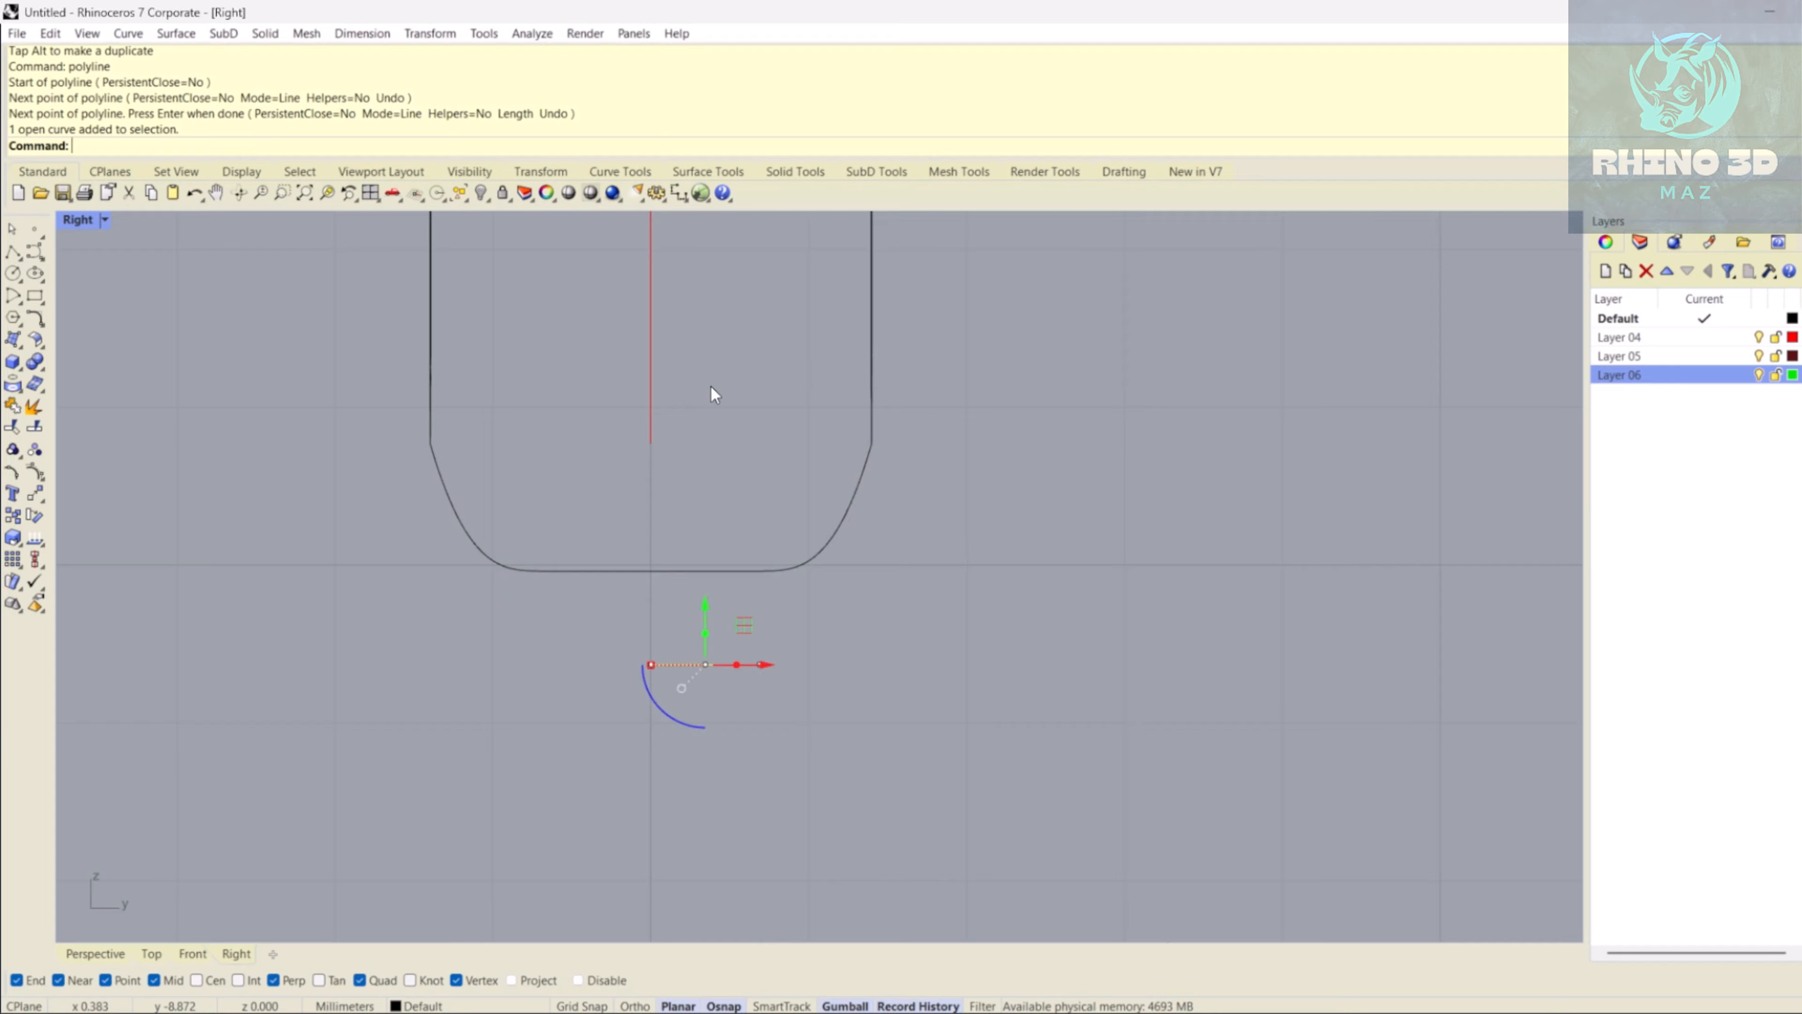
click(854, 637)
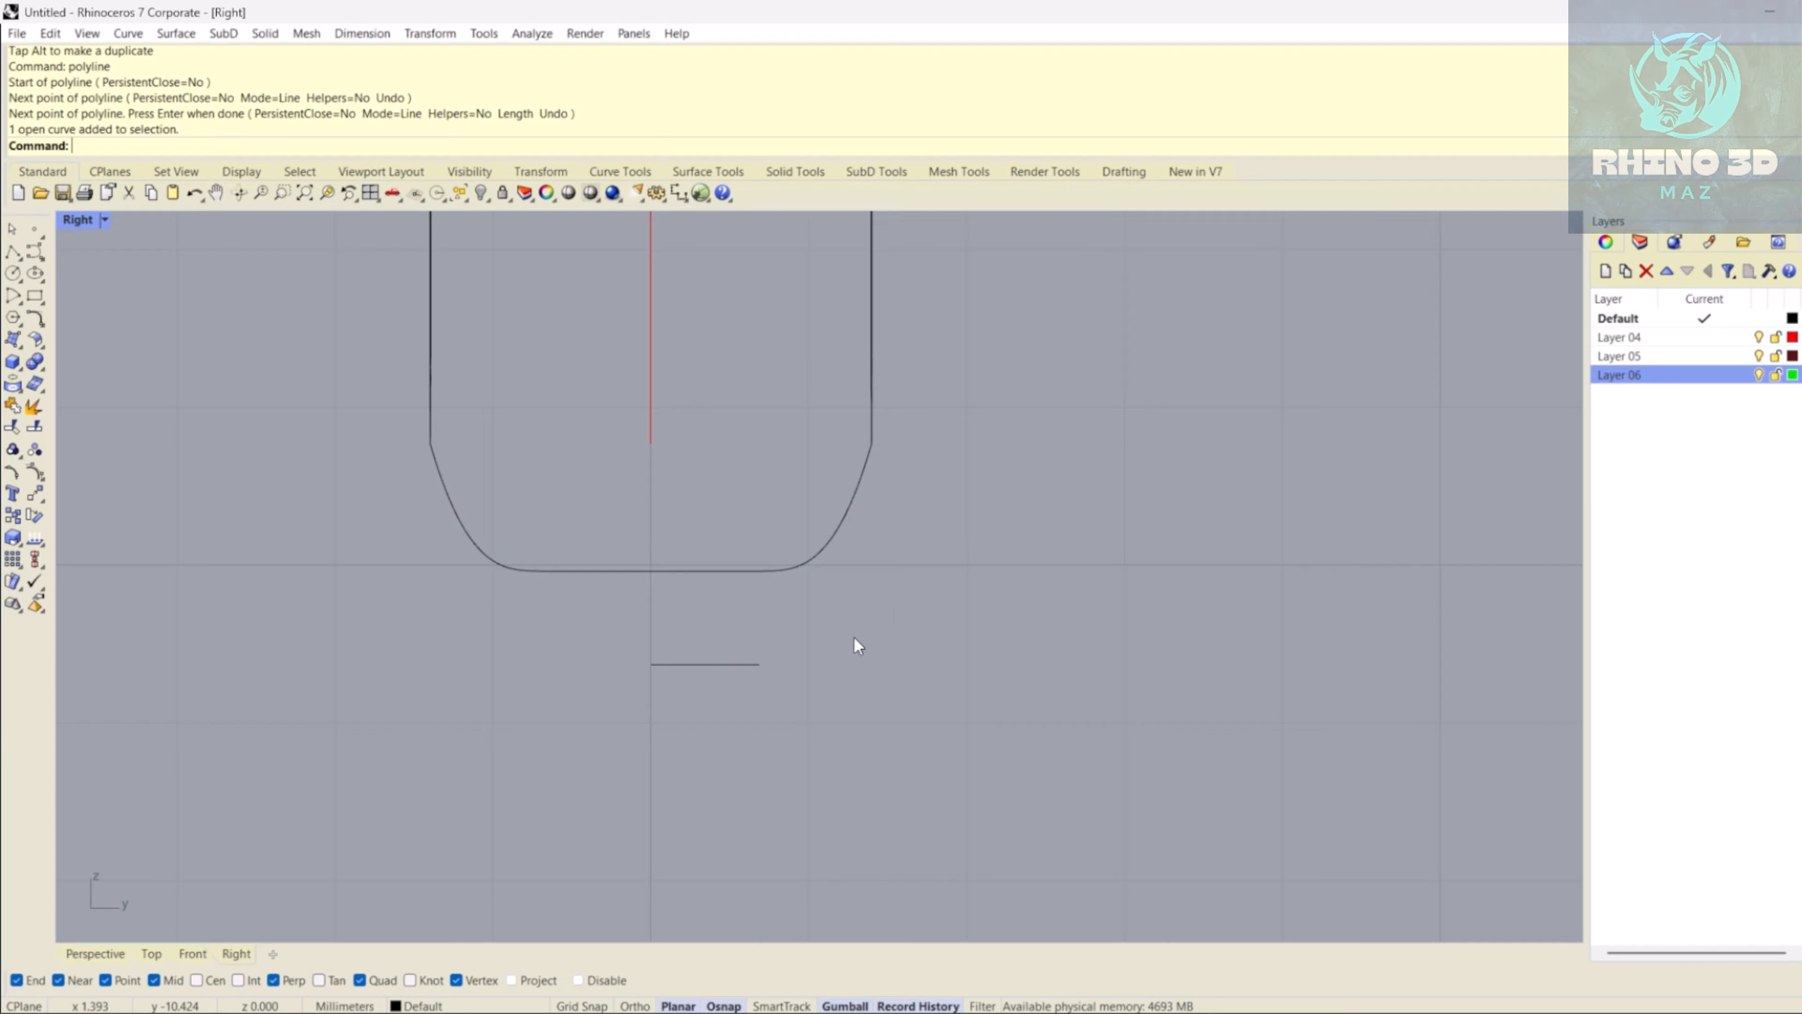
- Lower the profile's five inner control points onto the short reference line
click(735, 572)
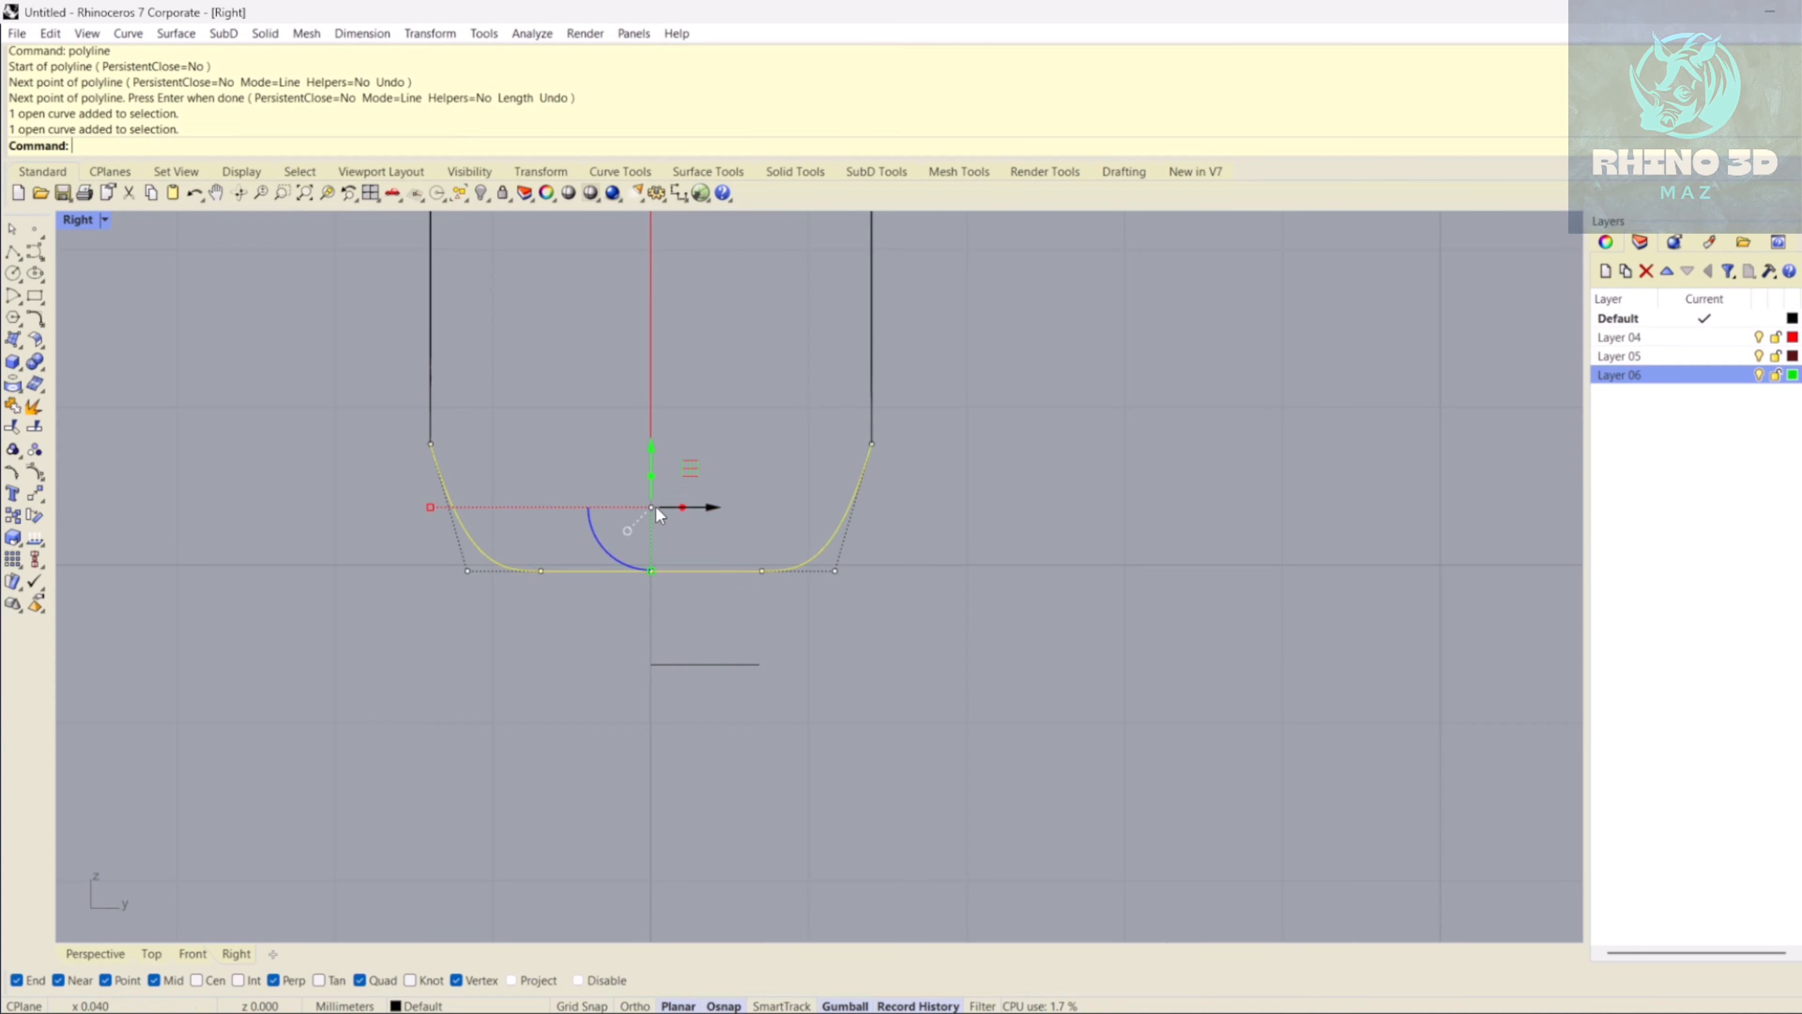
drag(462, 598, 791, 546)
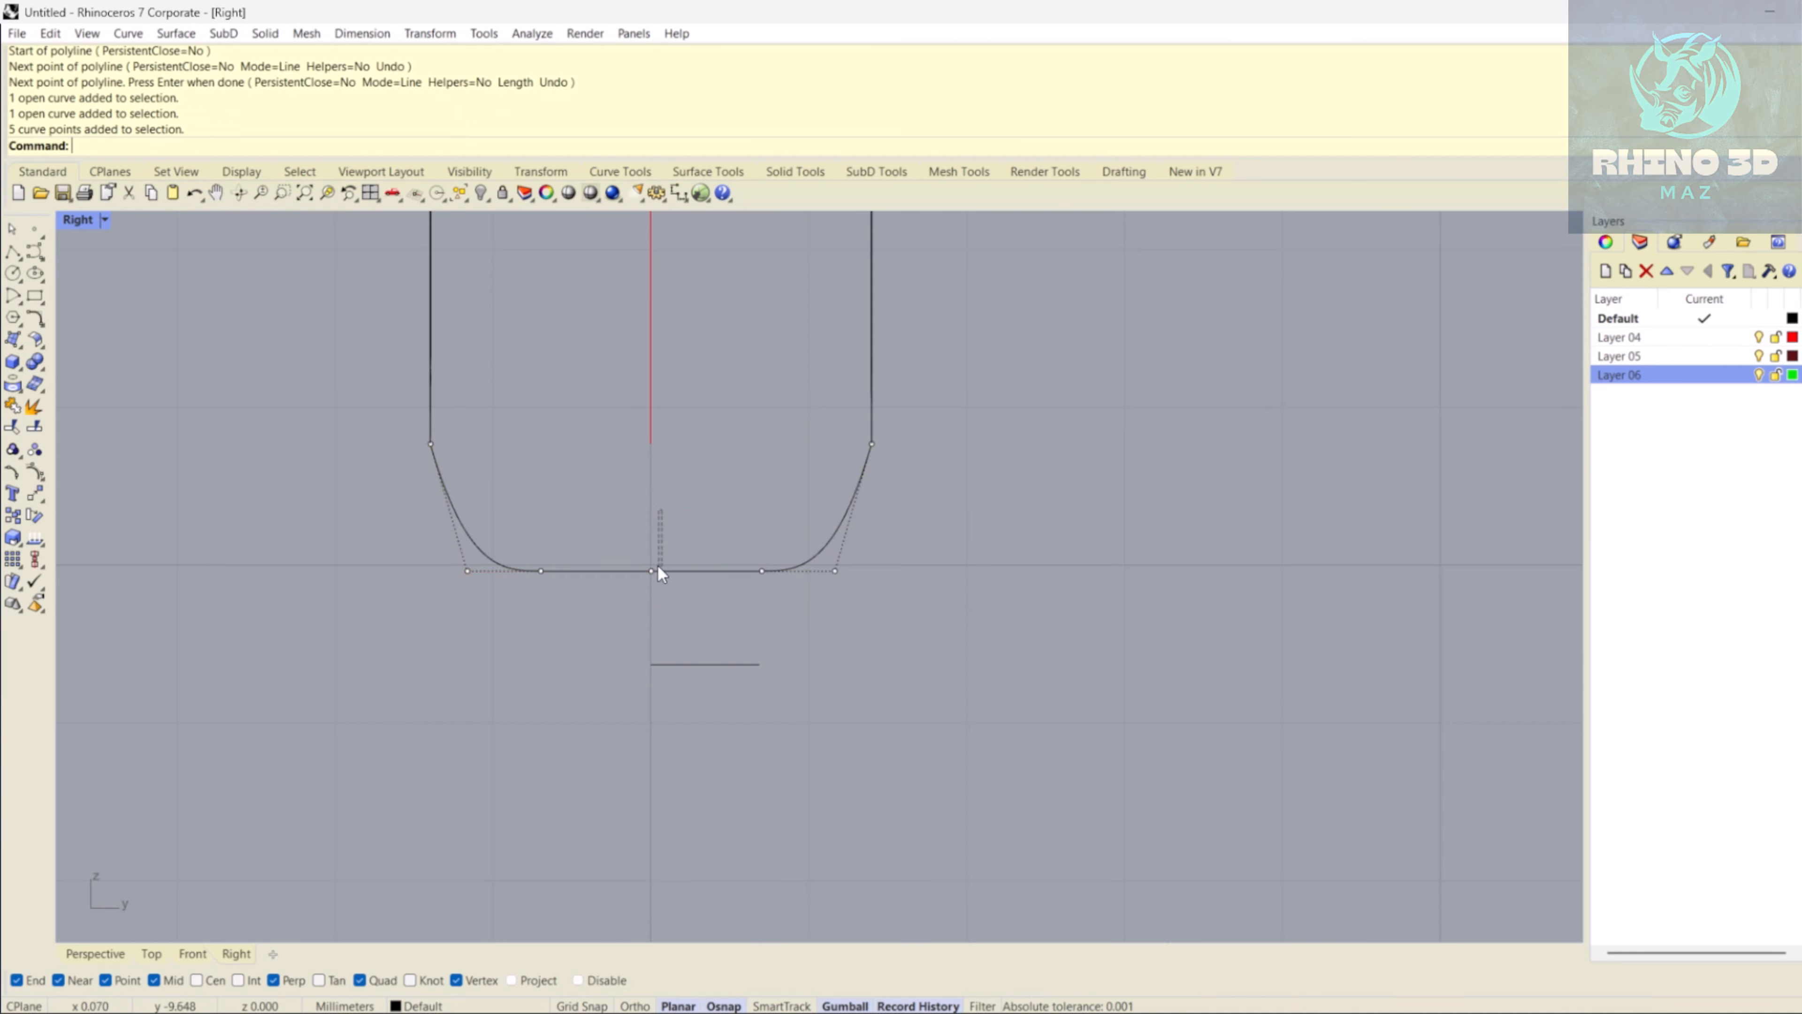
click(576, 573)
drag(334, 556, 1035, 612)
drag(649, 519, 669, 603)
- Align the profile's two lower corner points vertically with its end points using SetPt
drag(410, 734, 480, 648)
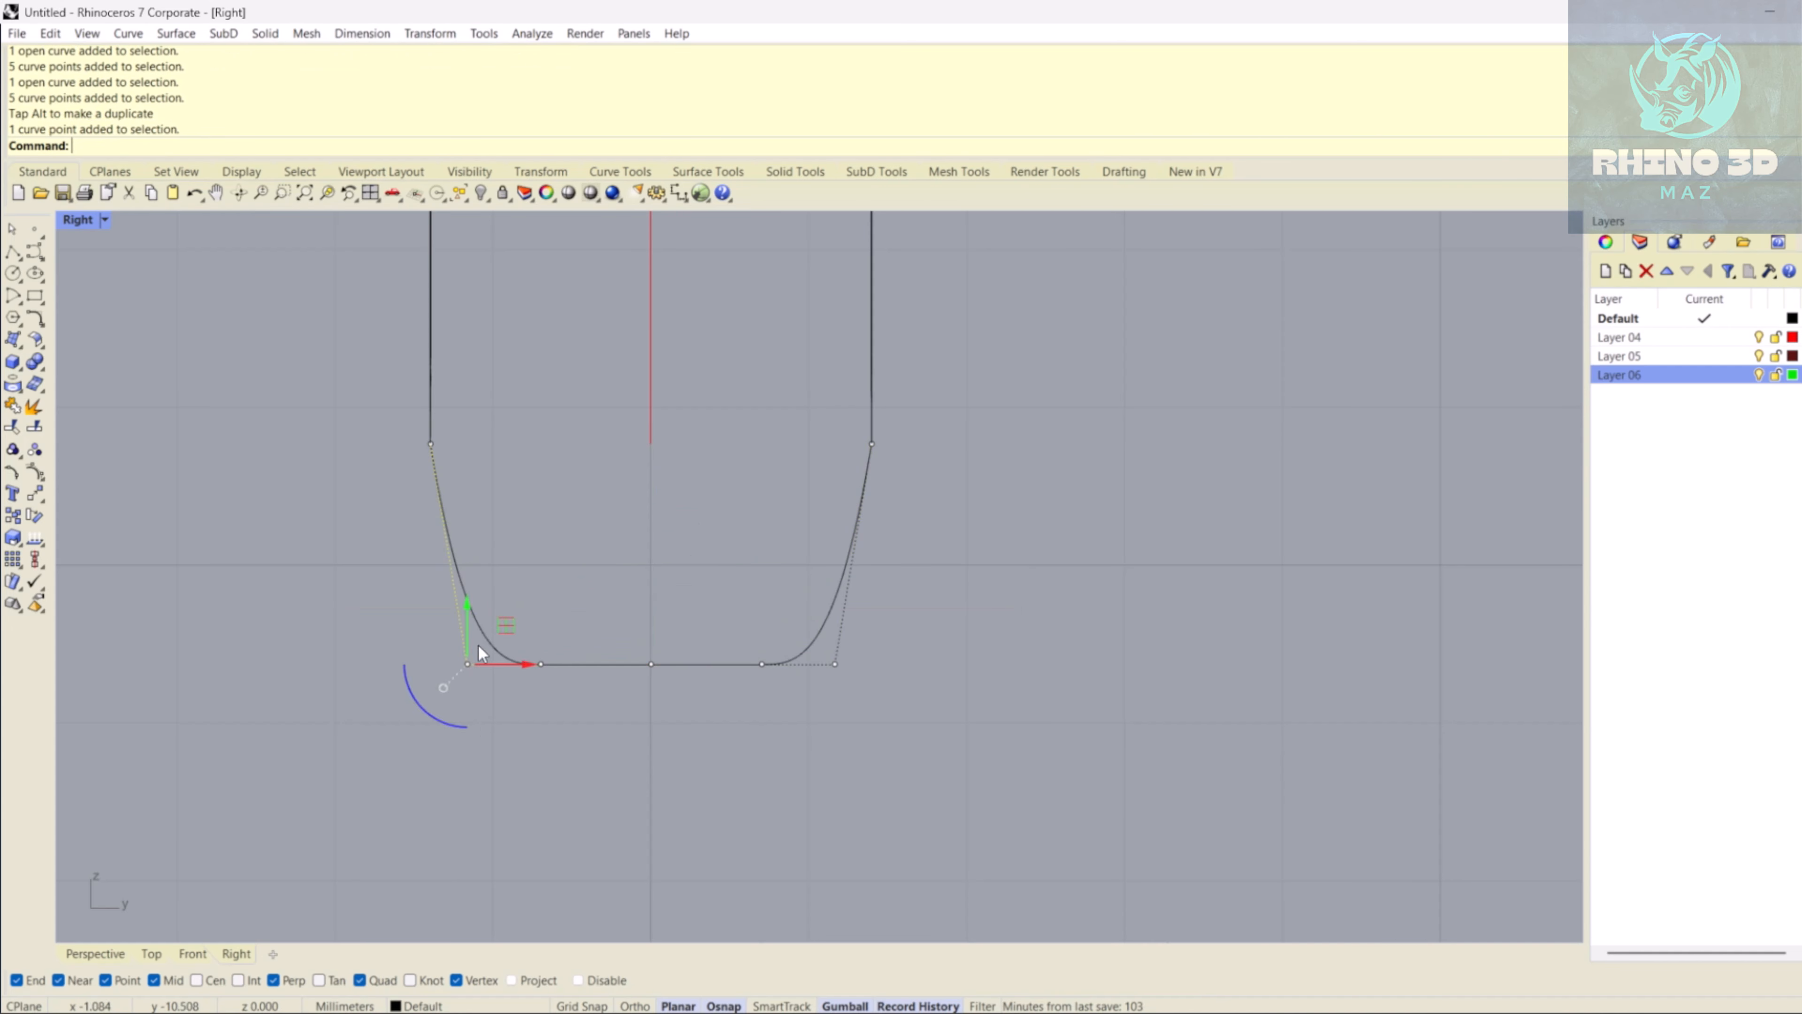
text(Set)
key(Return)
key(Return)
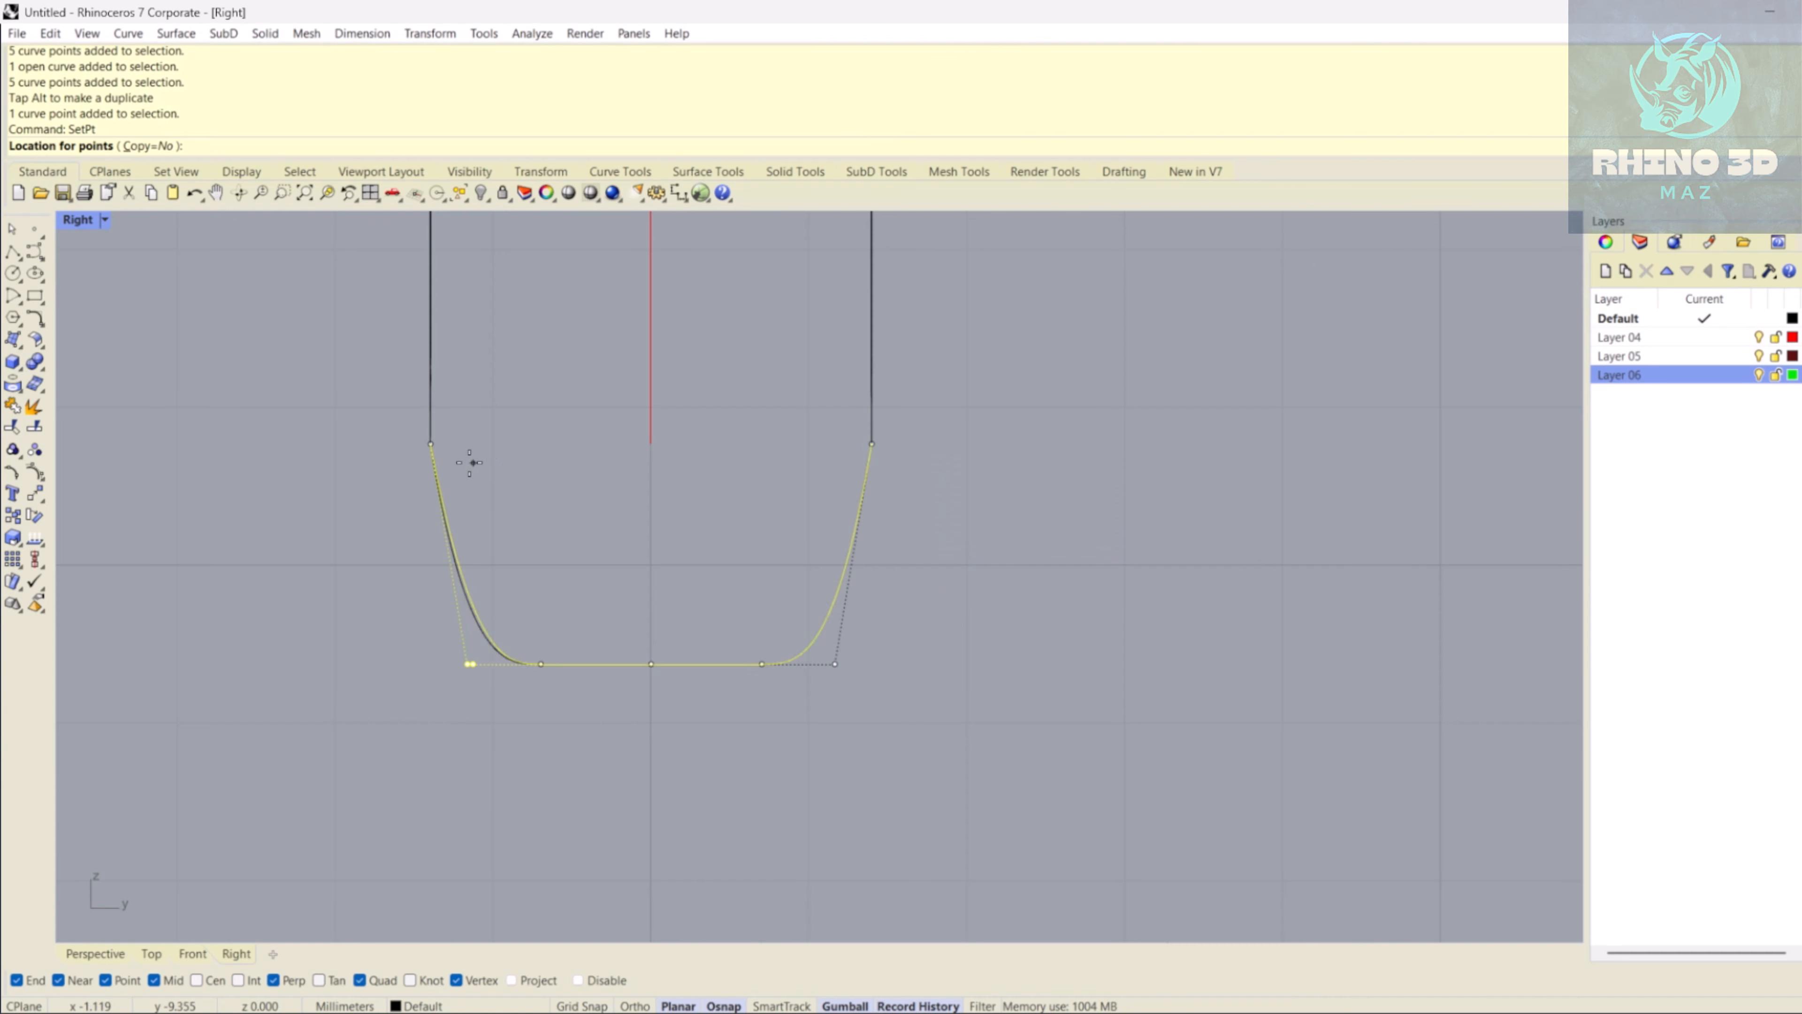
click(431, 445)
drag(842, 700, 823, 653)
key(Return)
key(Return)
click(872, 444)
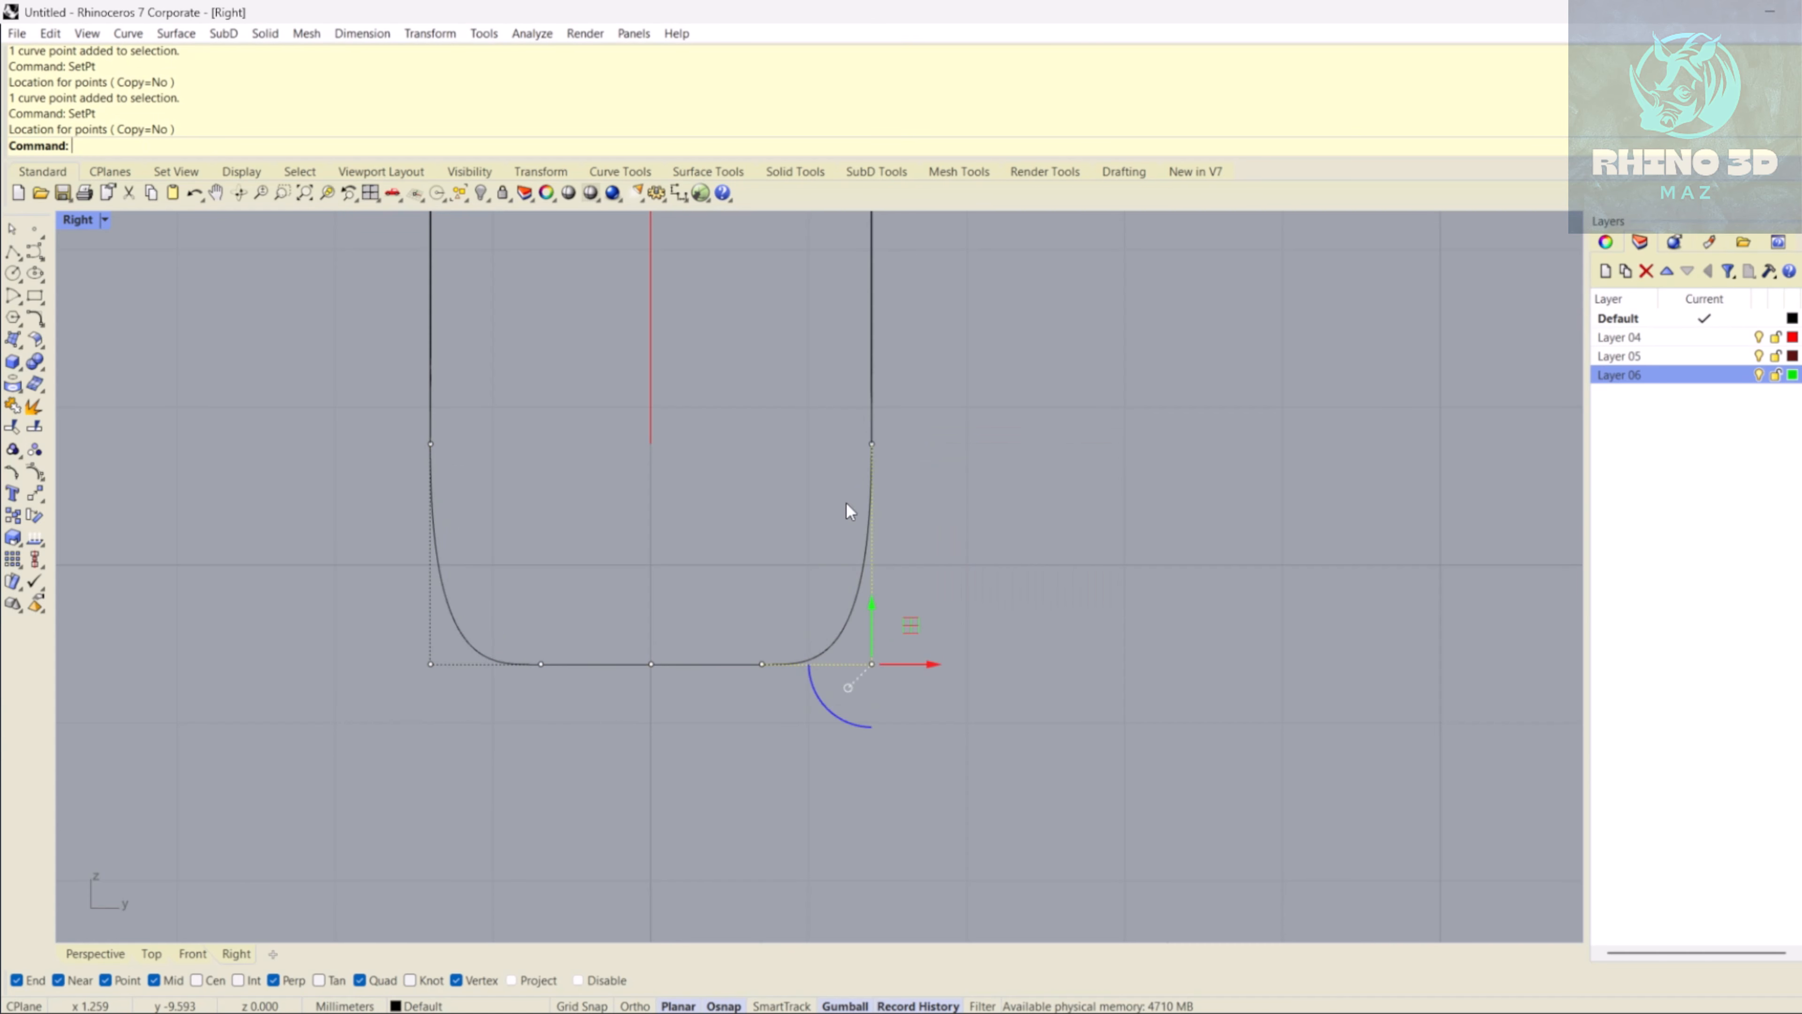
- Spread the profile's three middle bottom control points outward by scaling them horizontally
drag(494, 724, 816, 639)
click(539, 665)
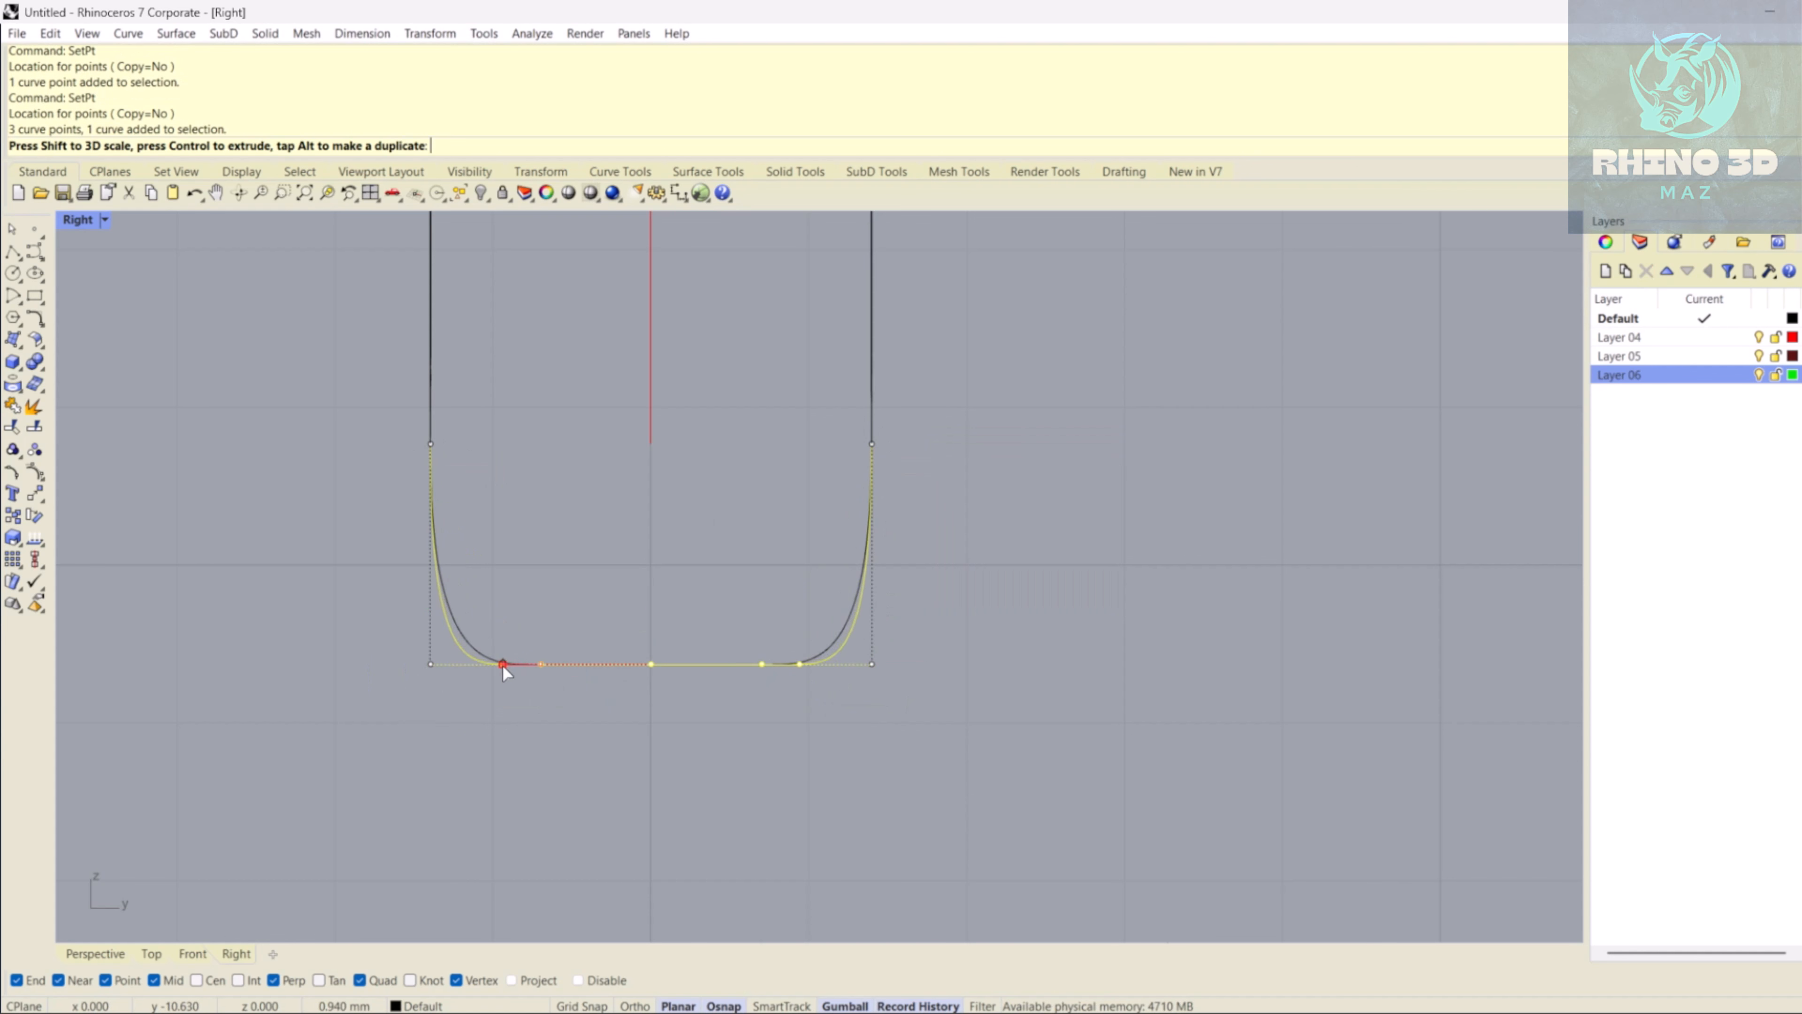
click(476, 781)
- Raise the profile's two lower corner points and rescale its three middle bottom points to round the shape
click(95, 952)
mouse_move(624, 699)
right_down()
mouse_move(675, 652)
mouse_move(645, 720)
right_up()
scroll(675, 652, down, 8)
scroll(647, 722, up, 5)
click(692, 755)
right_drag(724, 774, 539, 727)
scroll(813, 836, up, 4)
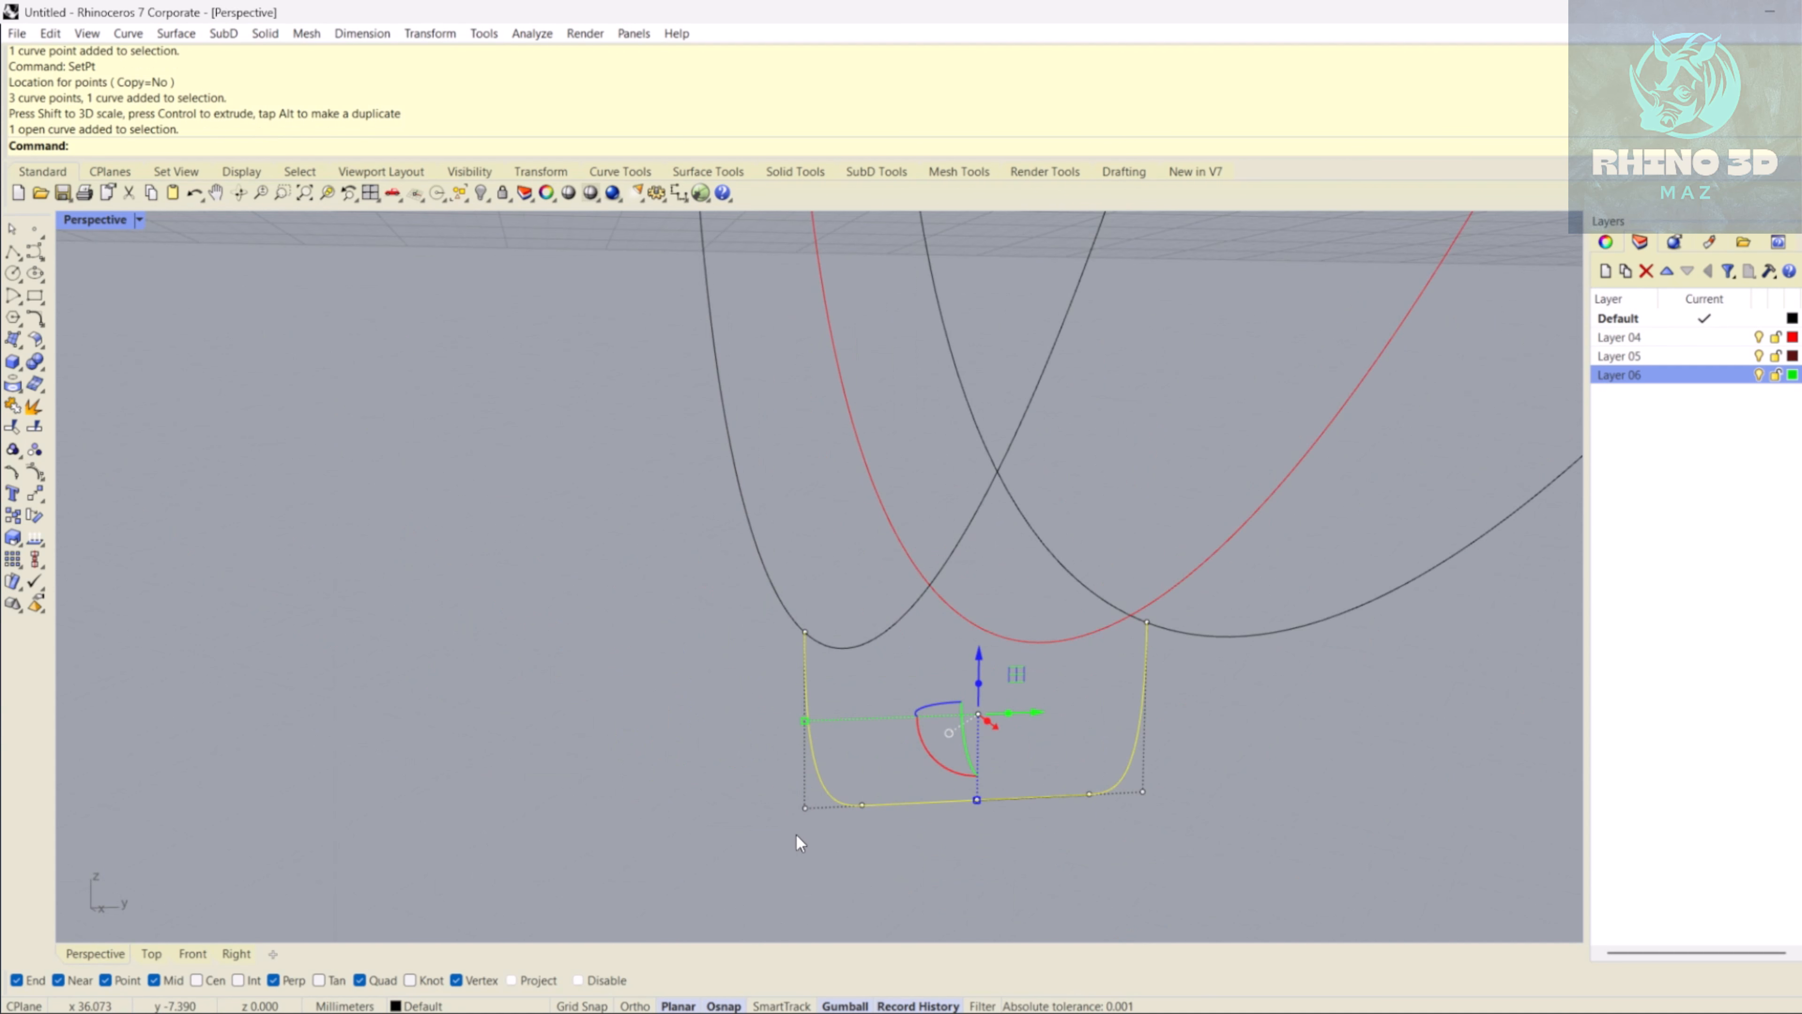
click(805, 809)
shift+drag(1200, 772, 1203, 769)
drag(977, 743, 978, 662)
drag(1213, 767, 1213, 767)
right_drag(1210, 770, 1128, 799)
drag(951, 840, 910, 842)
key(Escape)
key(Escape)
- Delete the short reference line below the ring, keeping the U-shaped profile
right_drag(762, 825, 663, 782)
scroll(835, 688, down, 7)
drag(775, 808, 700, 737)
scroll(700, 737, up, 6)
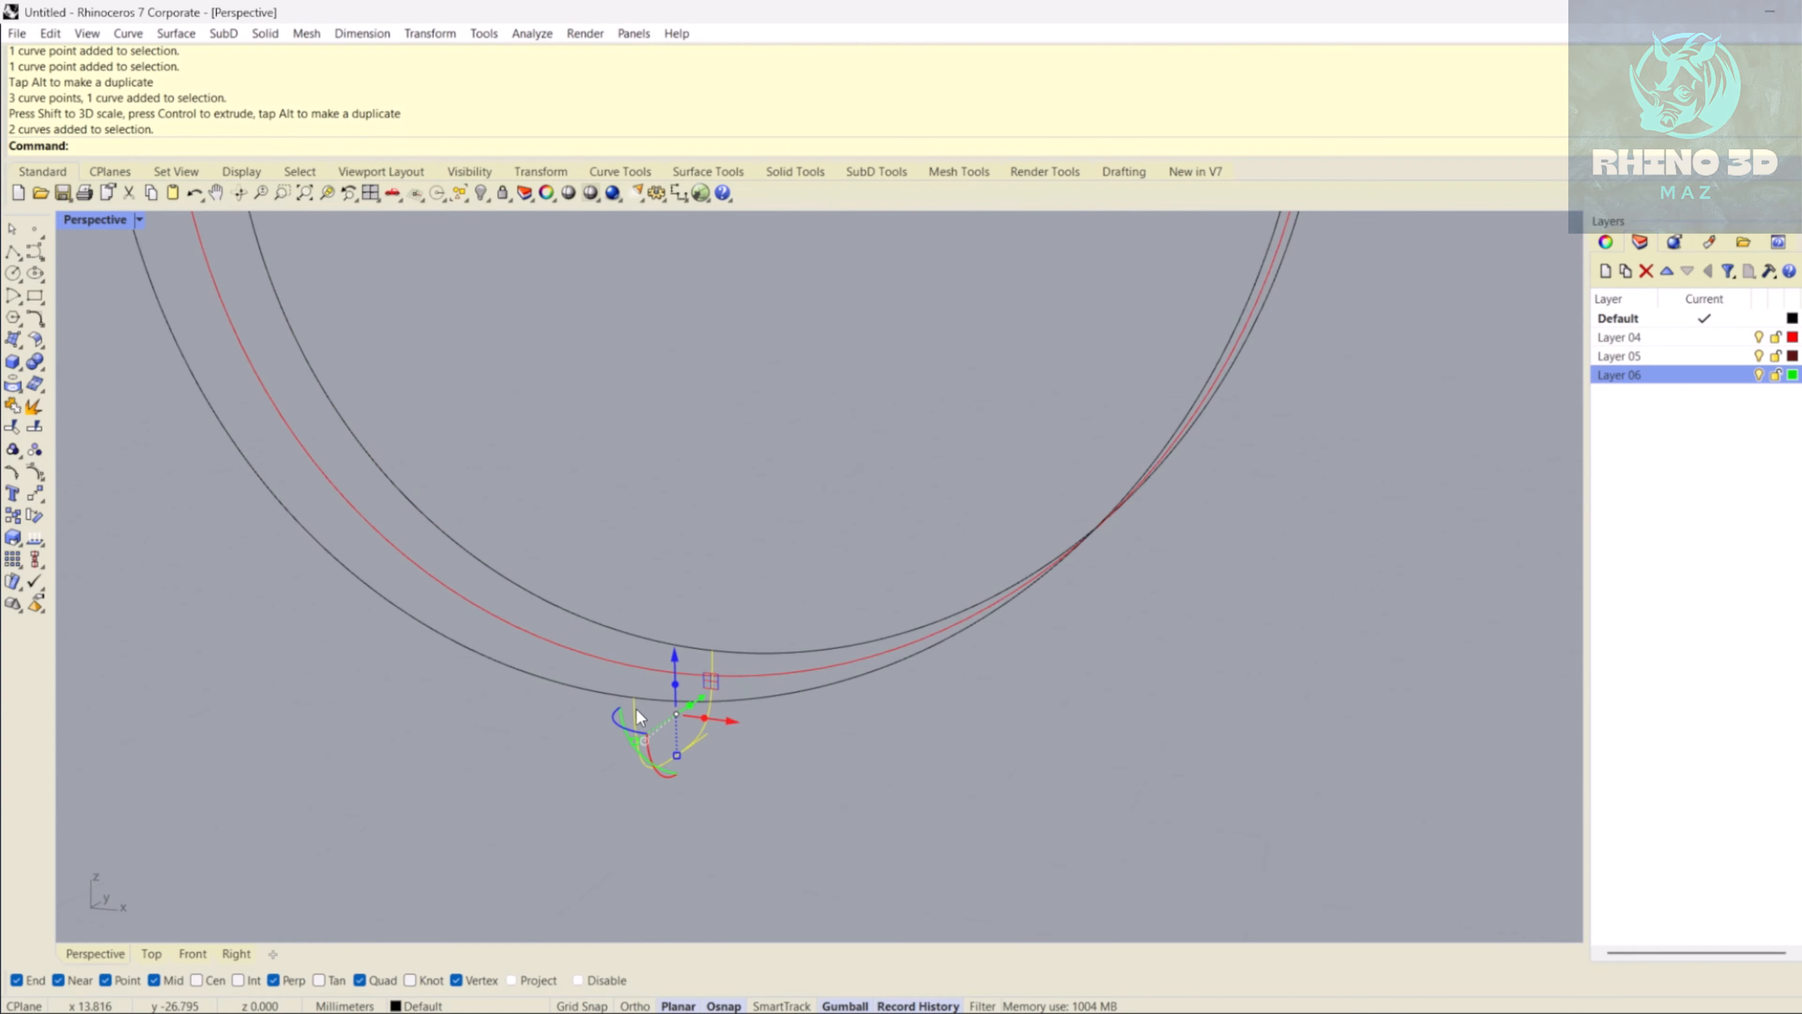
ctrl+click(637, 708)
key(Delete)
- Start a Sweep2 using the two pulled blend curves as rails
text(Sweep2)
key(Return)
scroll(604, 713, down, 6)
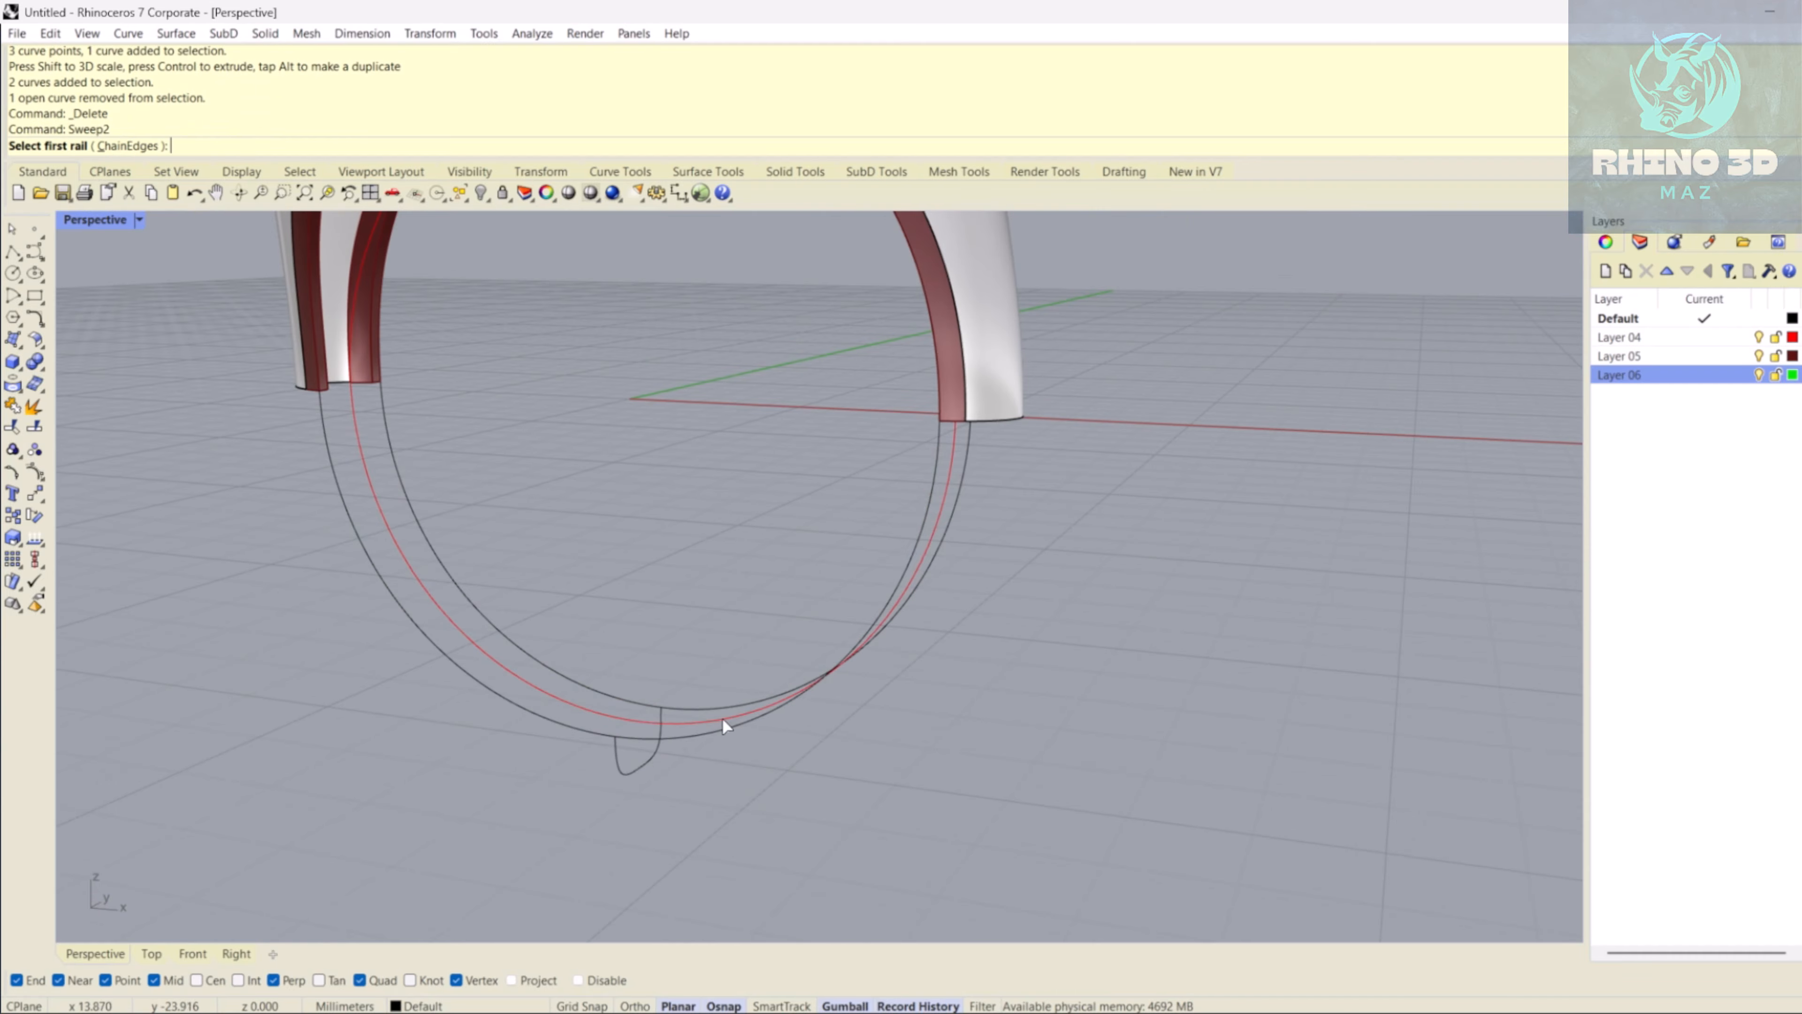
click(695, 737)
click(728, 708)
- Add the grouped leg-base profile curves (Group09) as sweep shapes instead of the polysurface edge
right_drag(784, 653, 947, 479)
scroll(934, 481, up, 4)
scroll(947, 479, up, 2)
click(1046, 531)
click(1045, 531)
ctrl+click(1042, 535)
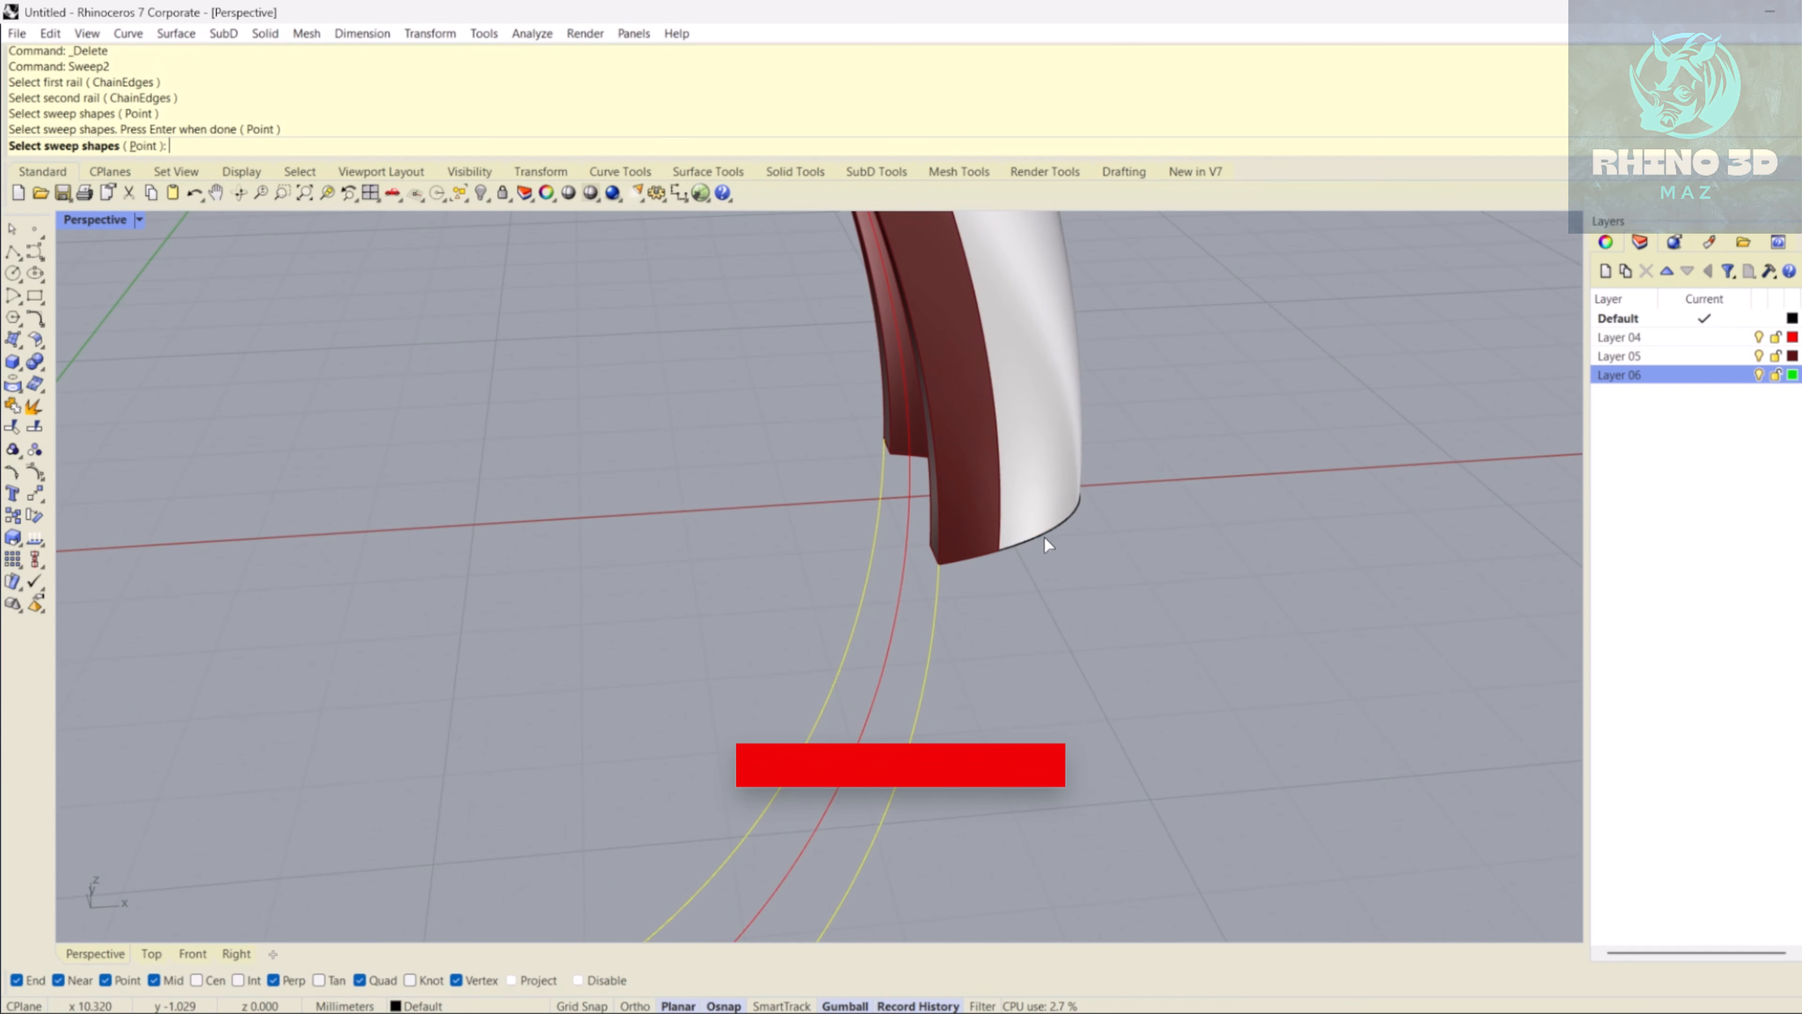
click(981, 557)
click(985, 556)
scroll(986, 556, up, 5)
click(991, 549)
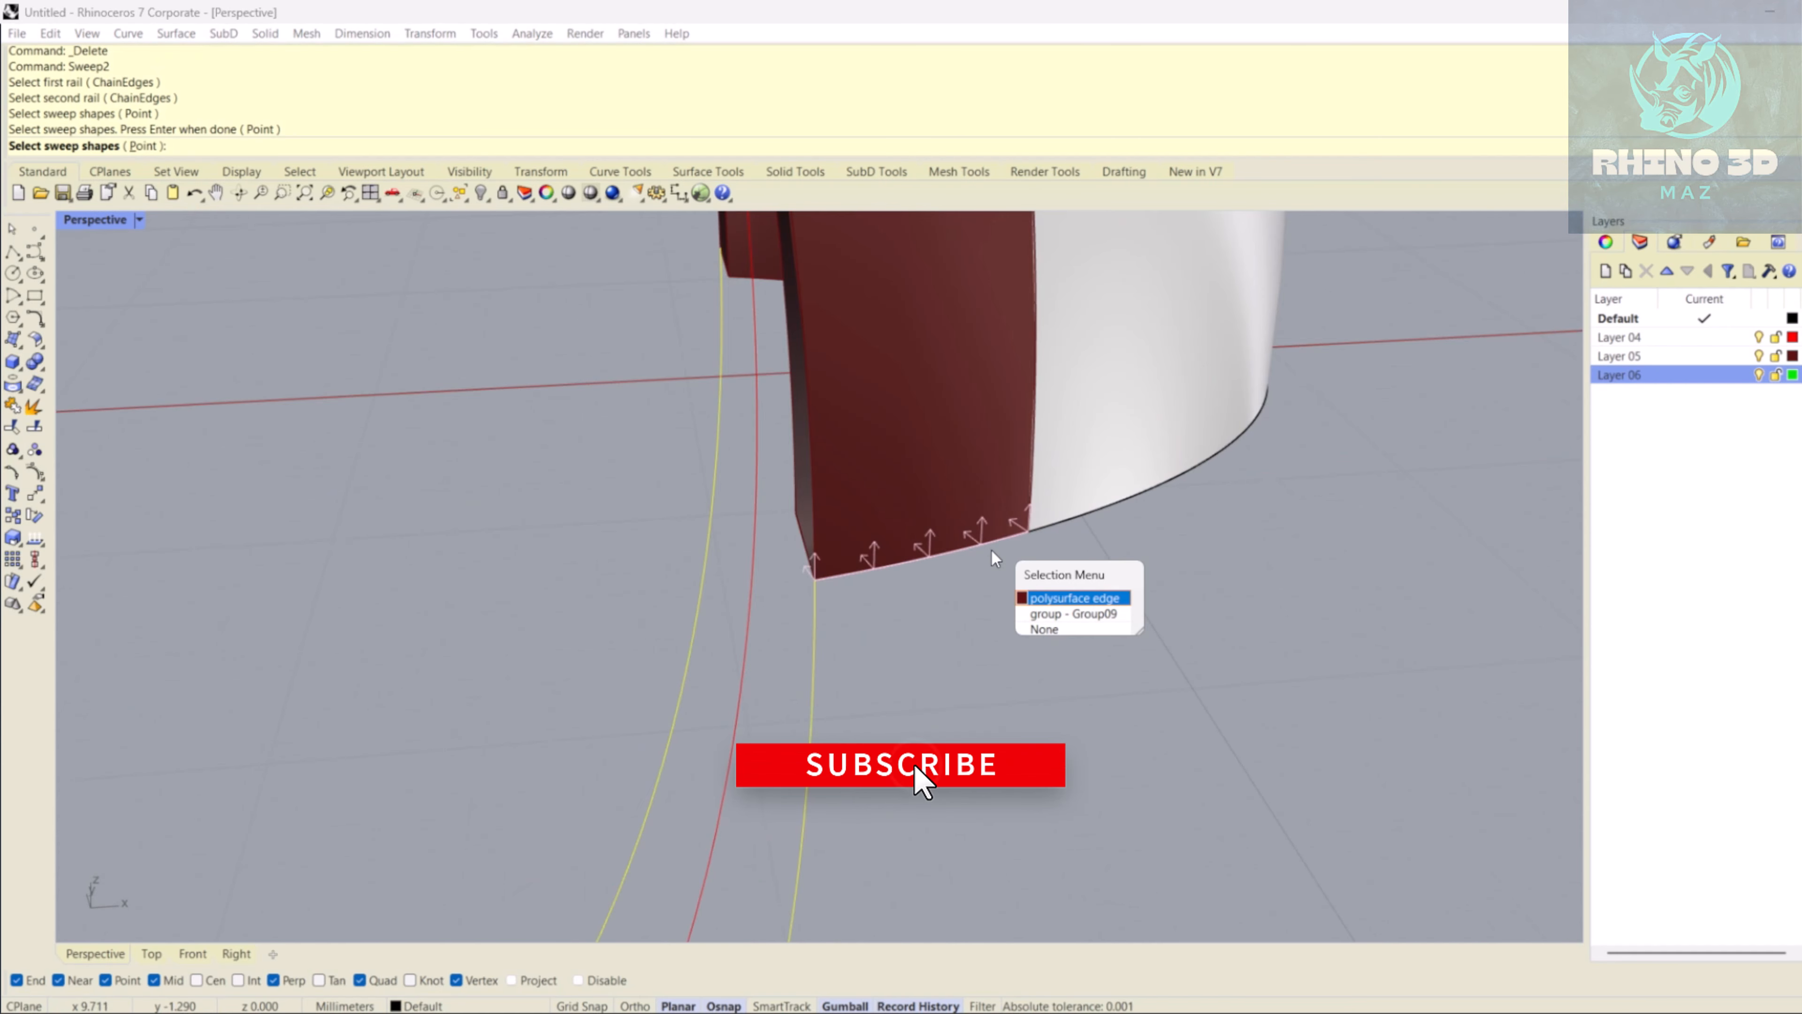
click(1072, 612)
- Add the bottom U-shaped profile as a sweep shape and create the sweep with unchanged cross sections and Maintain height
scroll(1040, 530, down, 10)
right_drag(754, 561, 830, 480)
scroll(831, 481, up, 4)
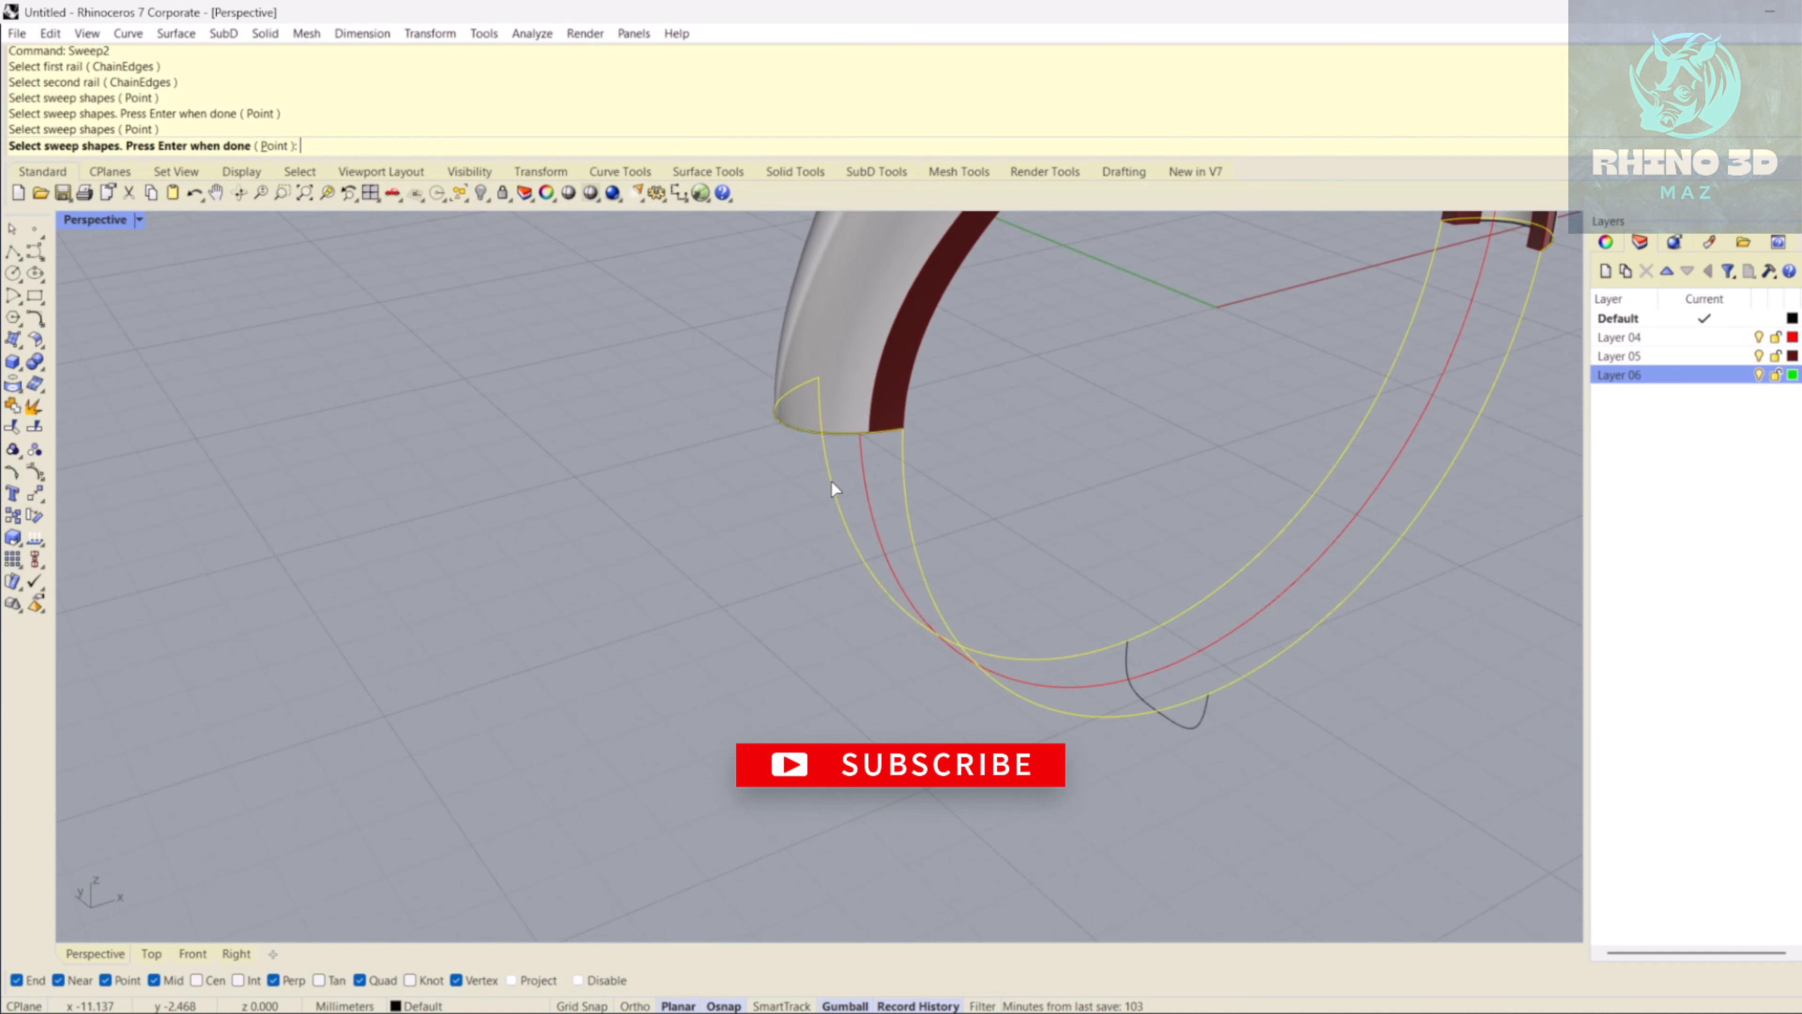
shift+right_drag(1302, 762, 831, 510)
click(916, 771)
scroll(998, 792, down, 7)
key(Return)
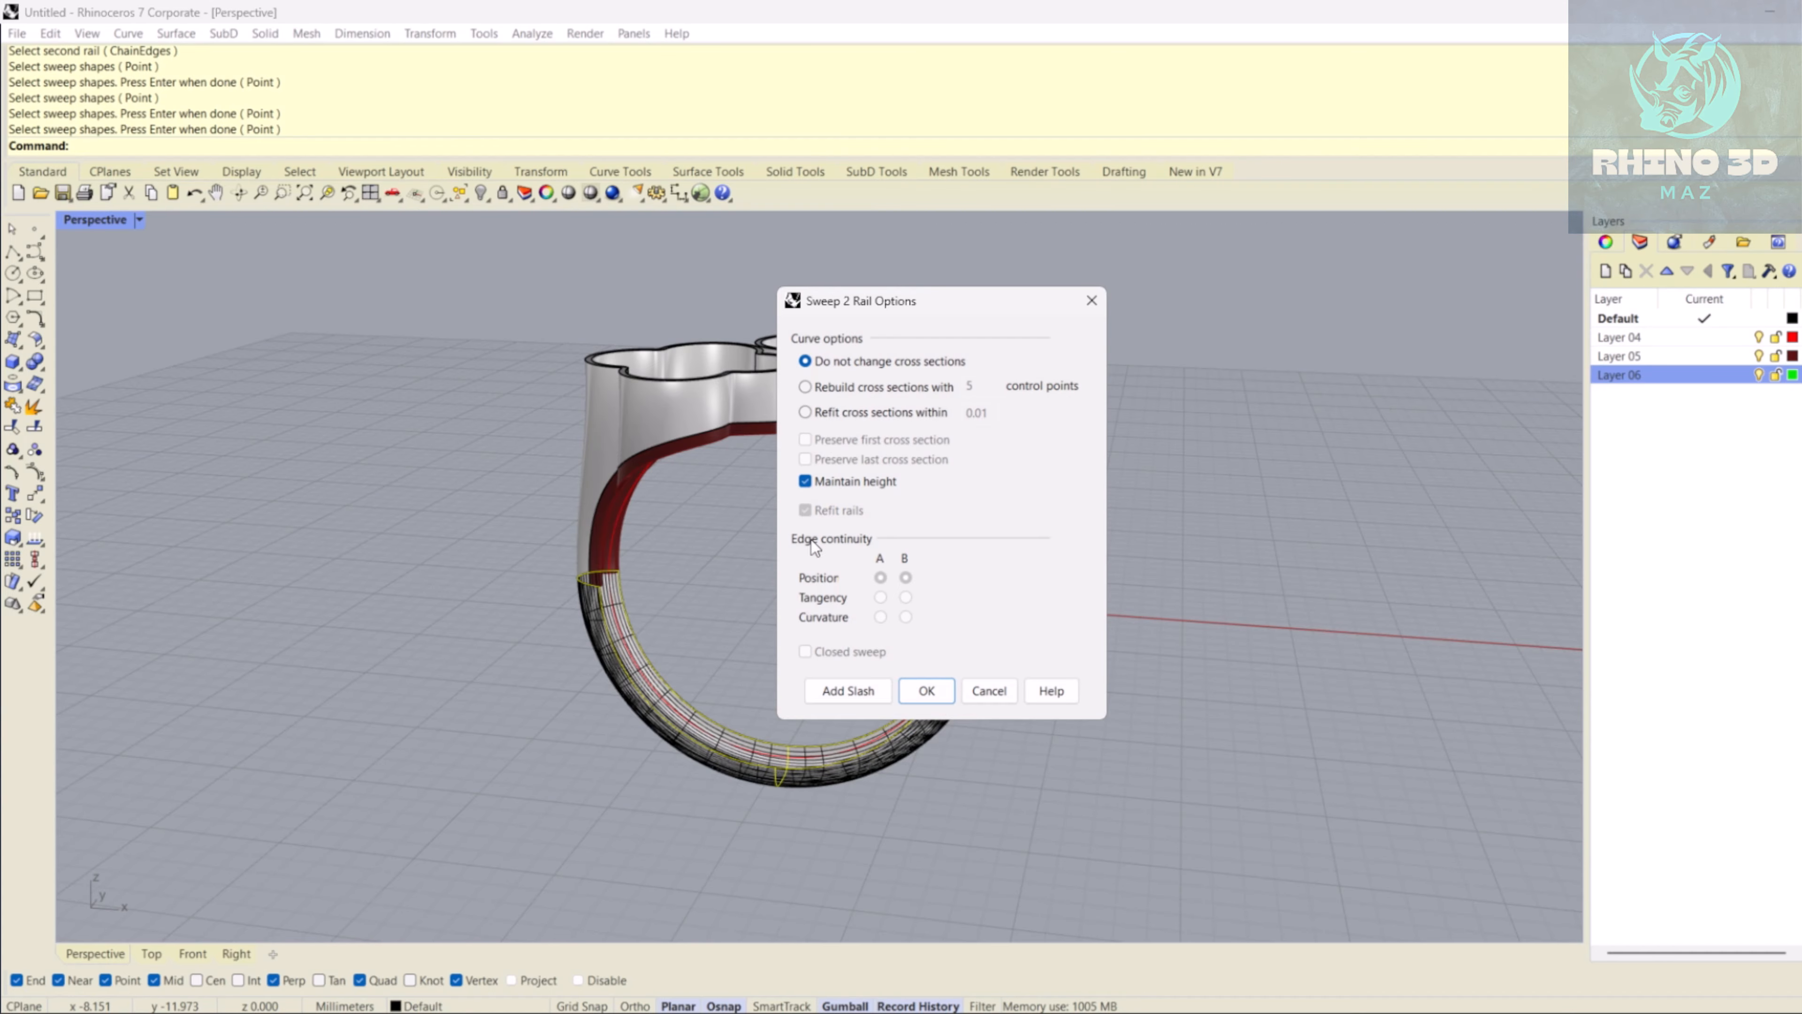
click(926, 691)
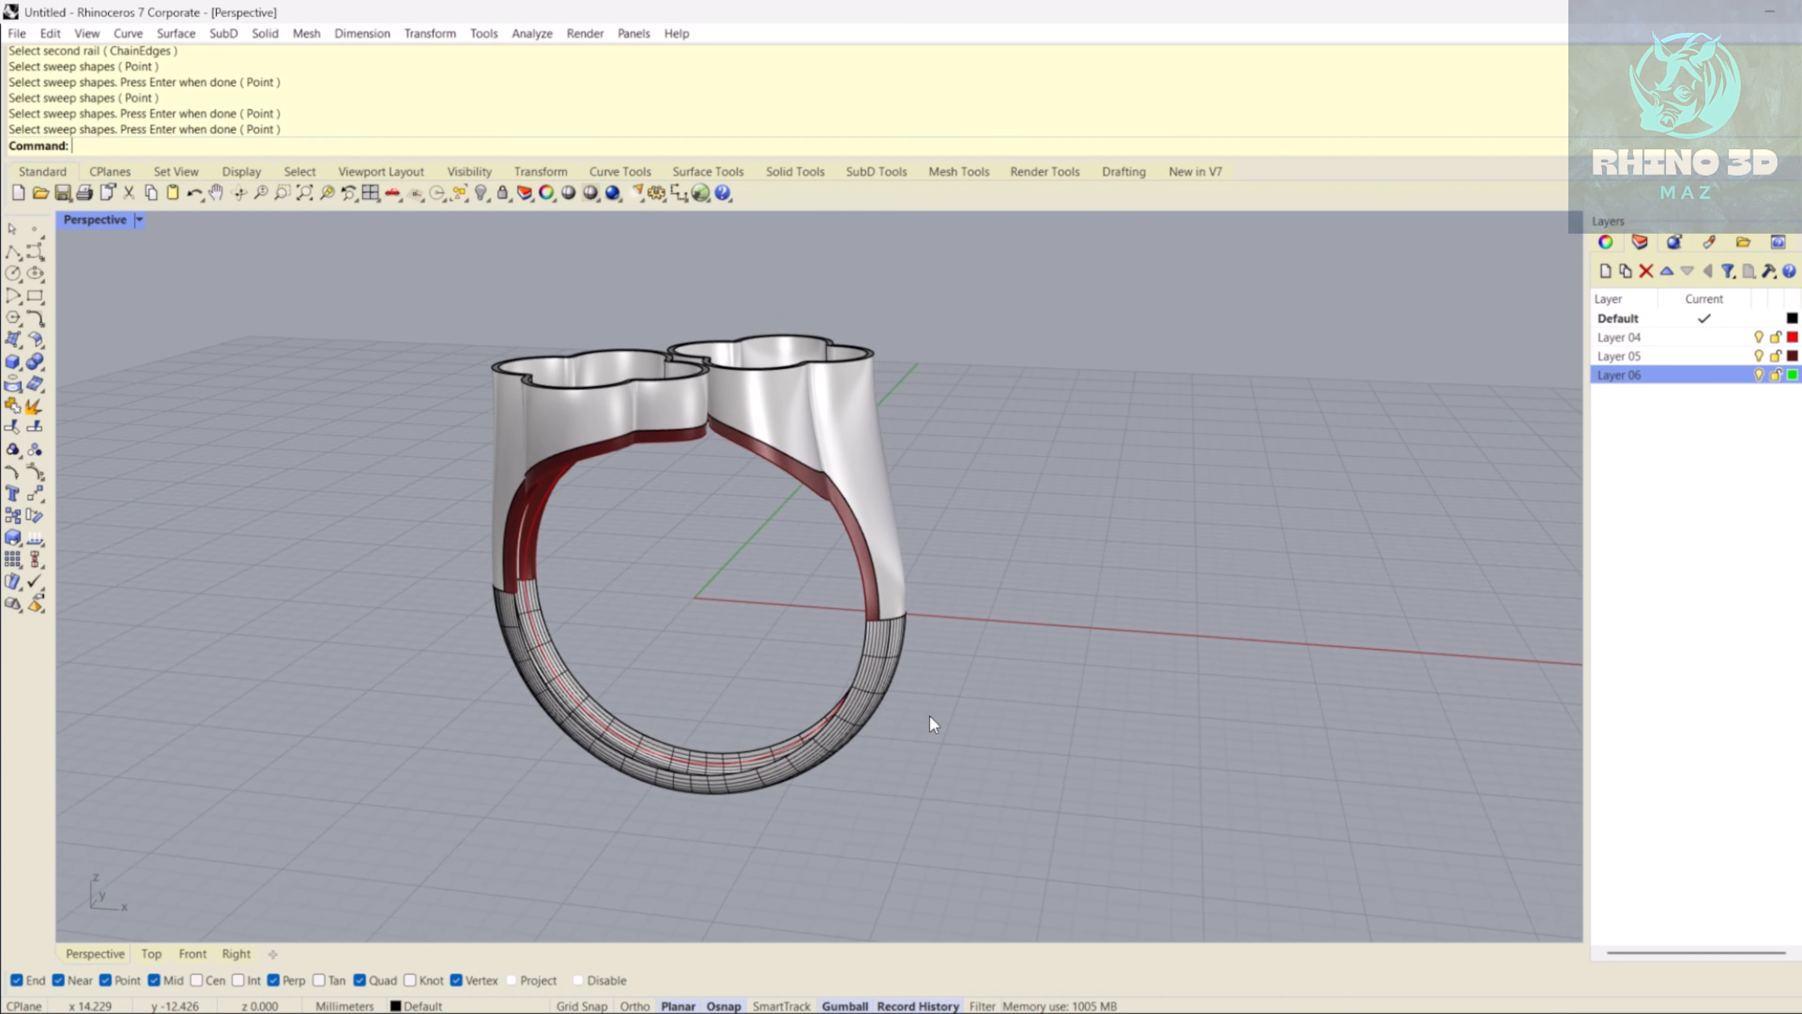
- Turn off the surface isocurves on the swept shank
click(1614, 243)
click(1748, 672)
click(1390, 753)
- Set the Perspective view to Rendered display, and select and hide all curves
right_drag(1391, 752, 954, 632)
click(100, 220)
click(178, 337)
scroll(854, 622, down, 3)
text(lCrv)
key(Return)
key(ctrl+h)
- Bring back only the hidden red ring circle using ShowSelected
scroll(855, 682, up, 4)
text(ShowSelected)
key(Return)
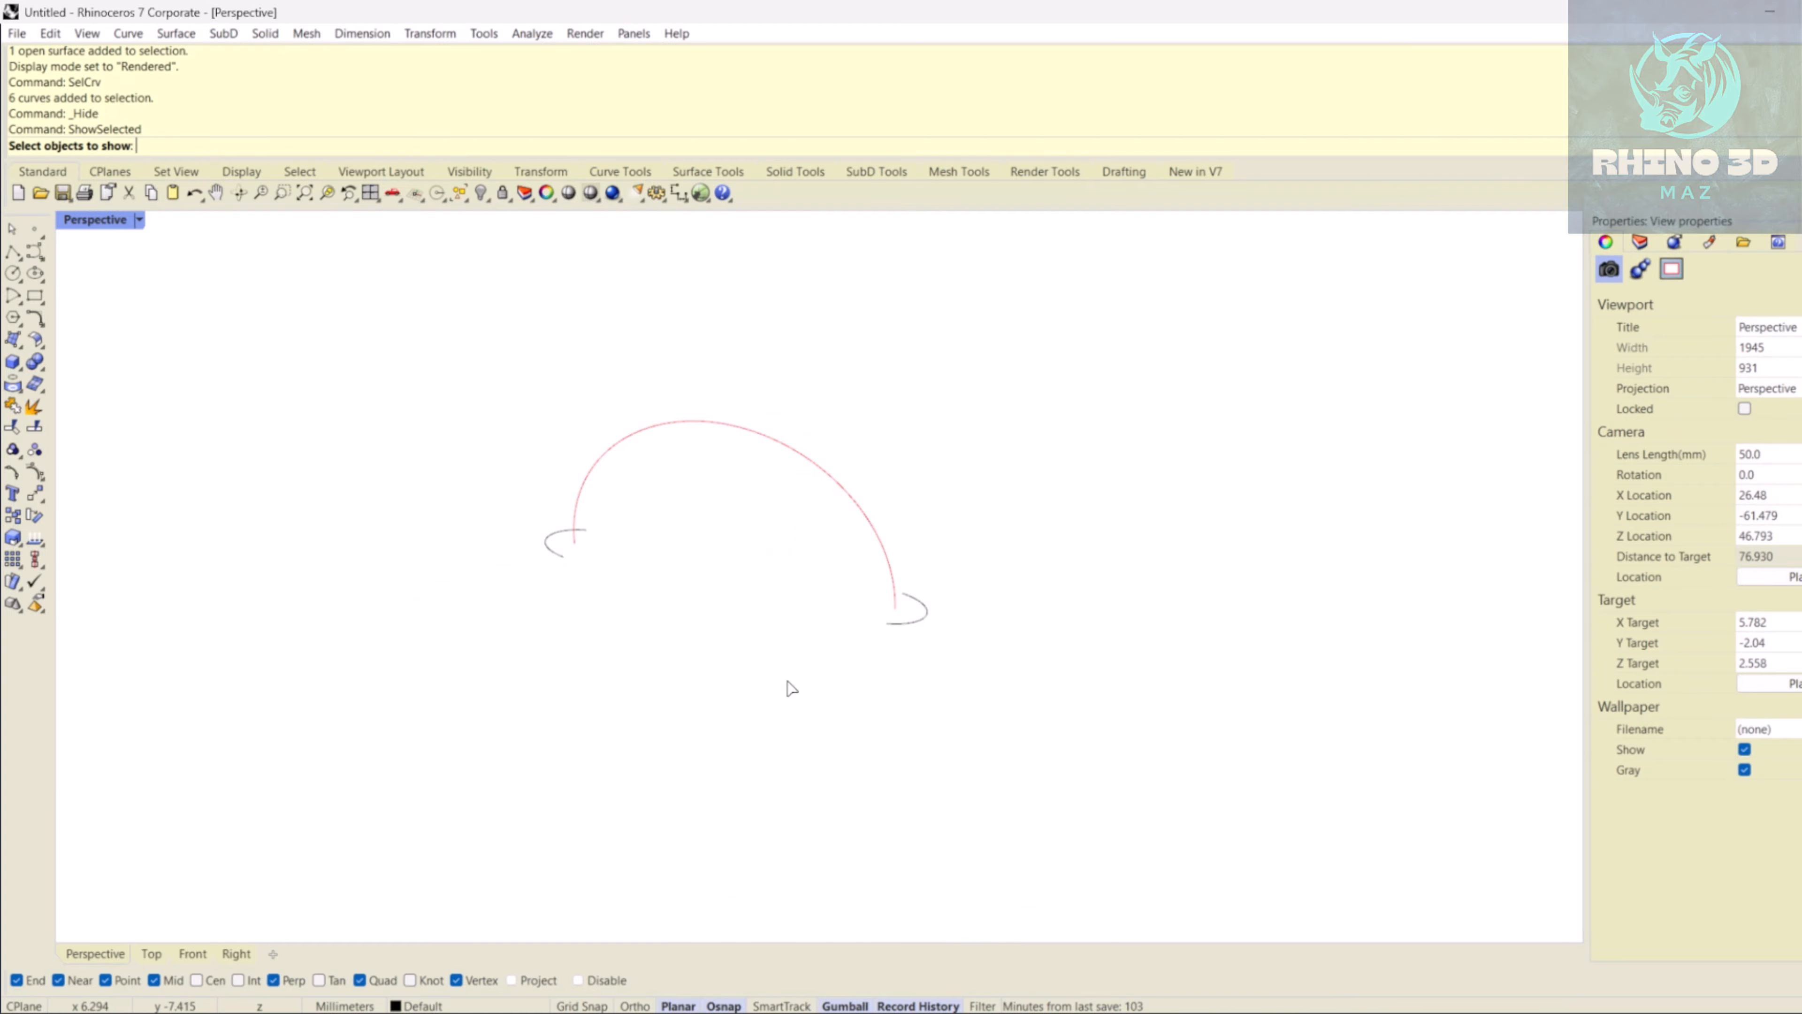
click(825, 499)
key(Return)
right_drag(865, 483, 892, 545)
- Try to extrude the red ring circle to both sides as an open surface, and undo the extrusion
click(625, 583)
text(Extrude)
key(Return)
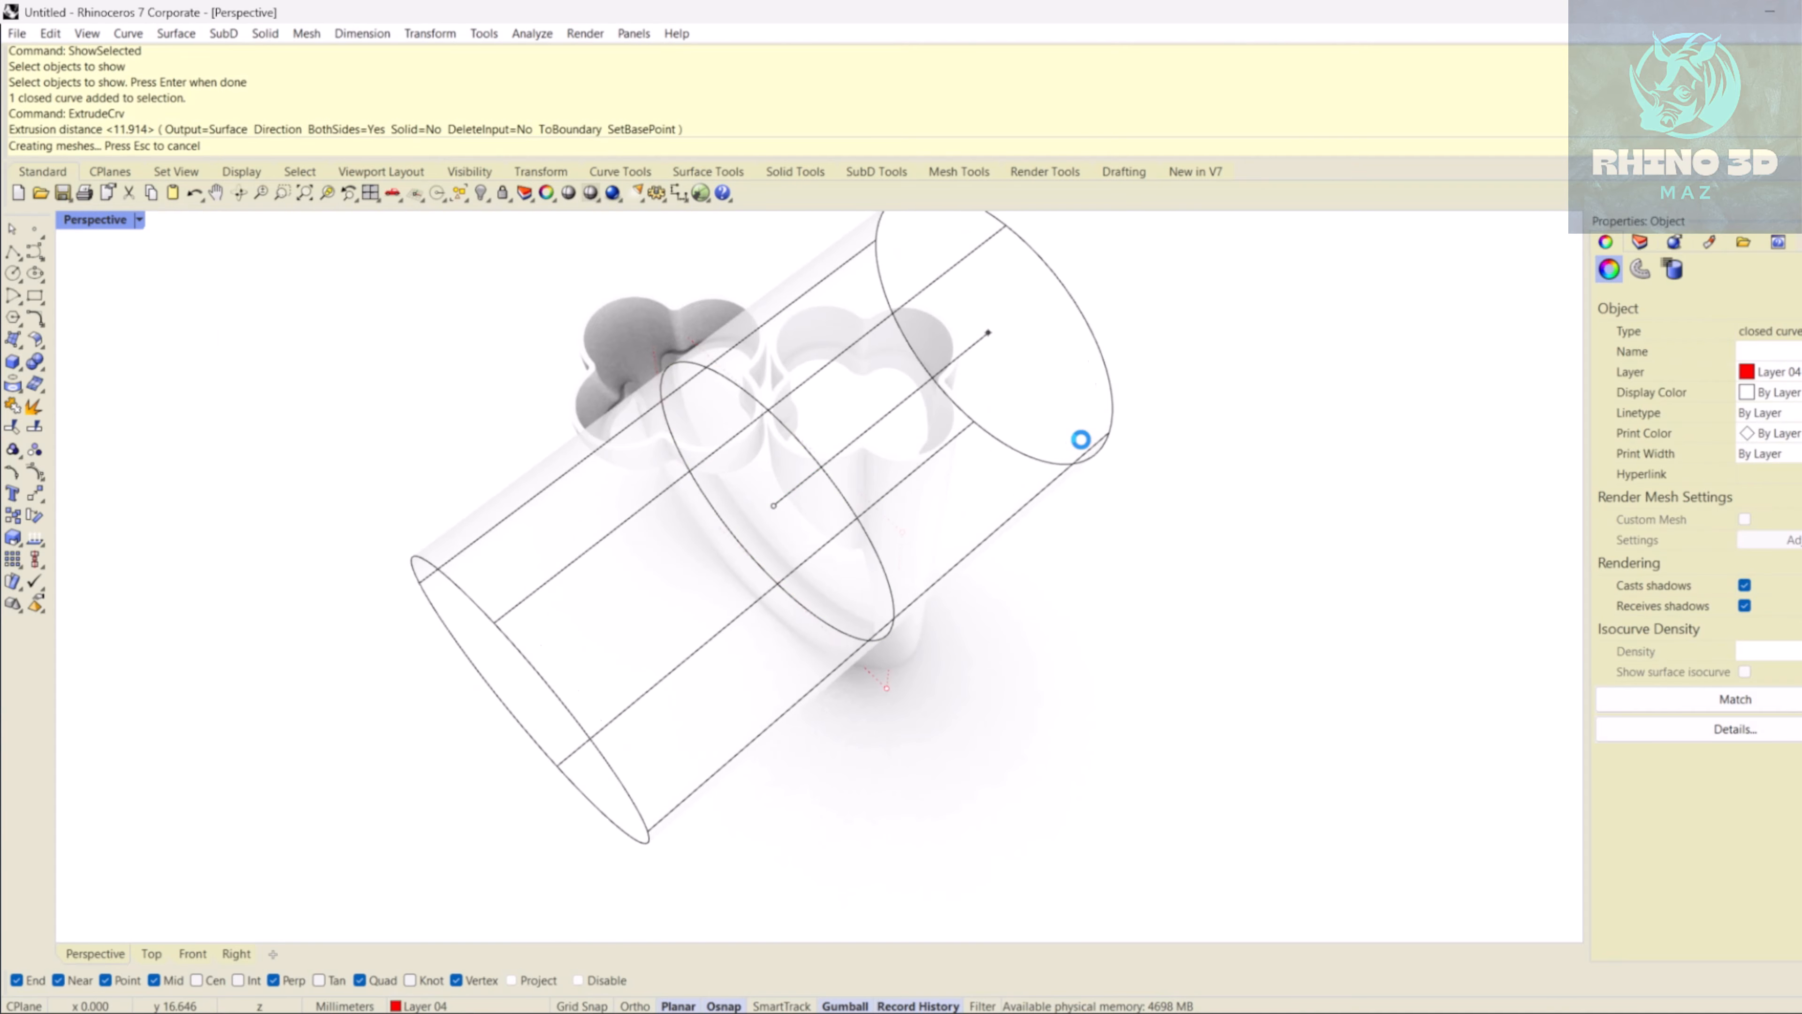
key(Return)
right_drag(938, 612, 55, 323)
key(ctrl+z)
- Set the Perspective view to Shaded display and frame the whole ring
click(96, 219)
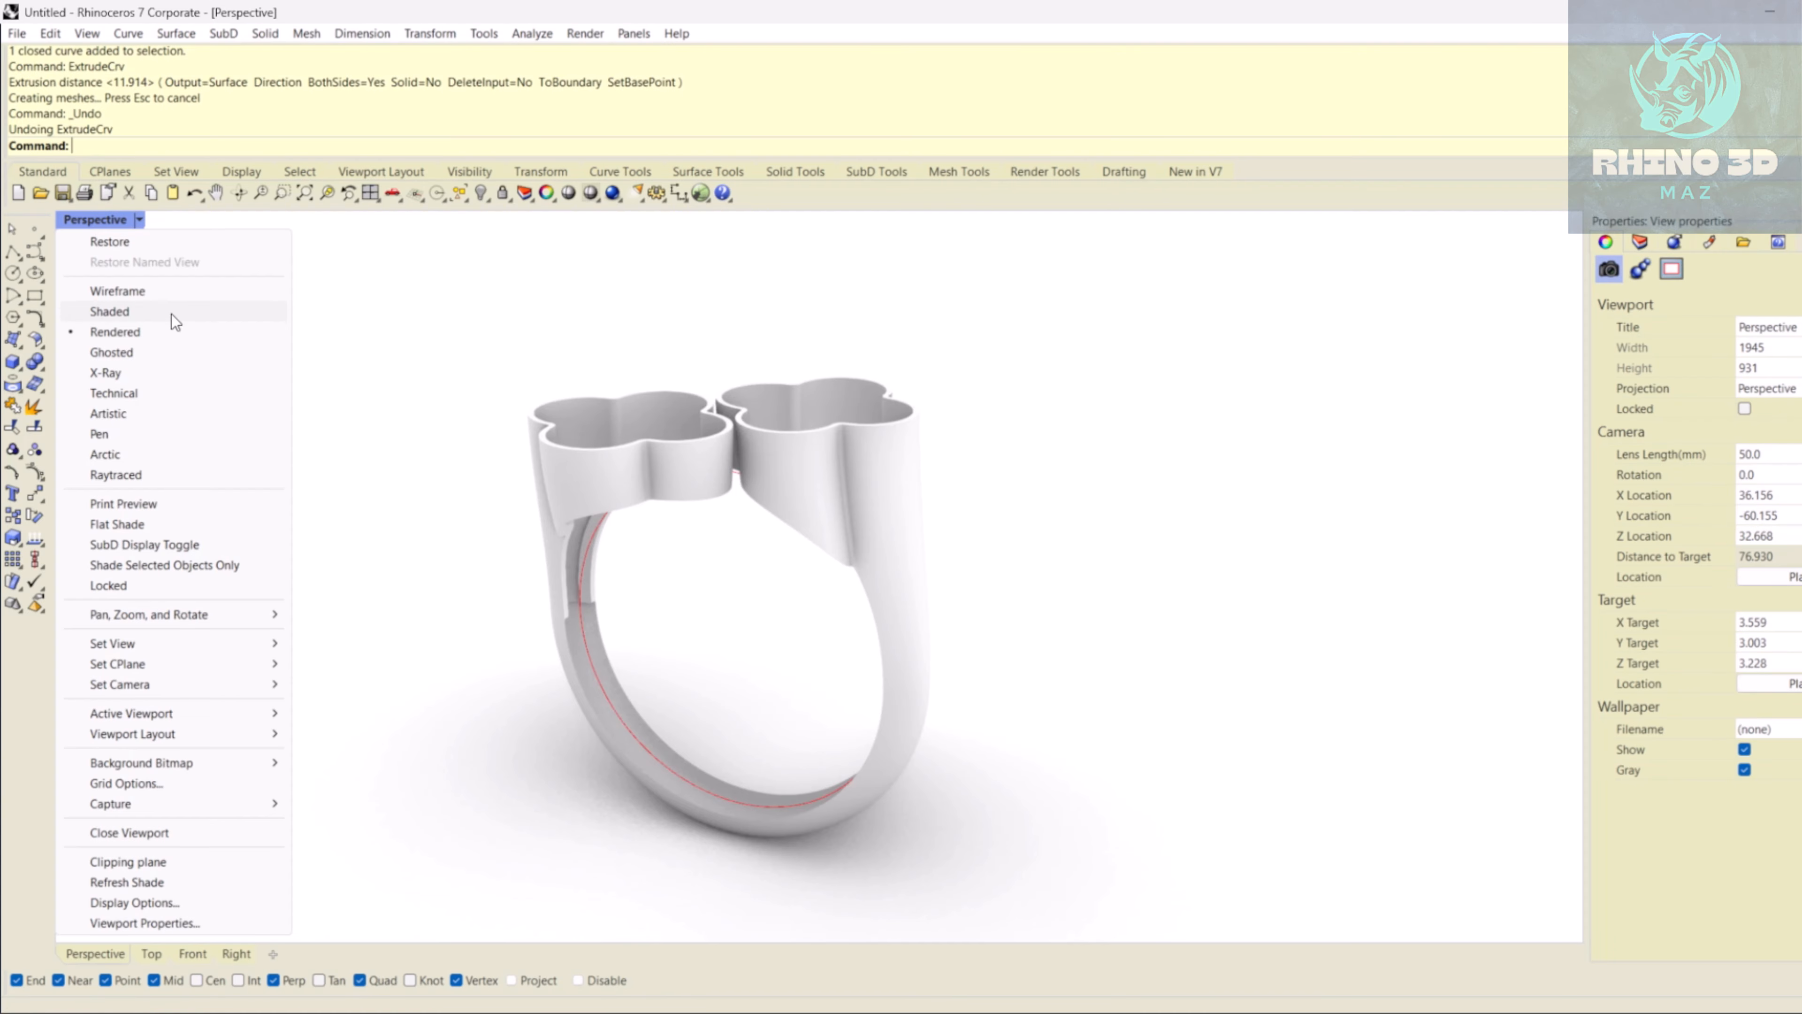
click(171, 313)
scroll(611, 539, up, 6)
shift+right_drag(611, 540, 639, 692)
scroll(639, 692, down, 5)
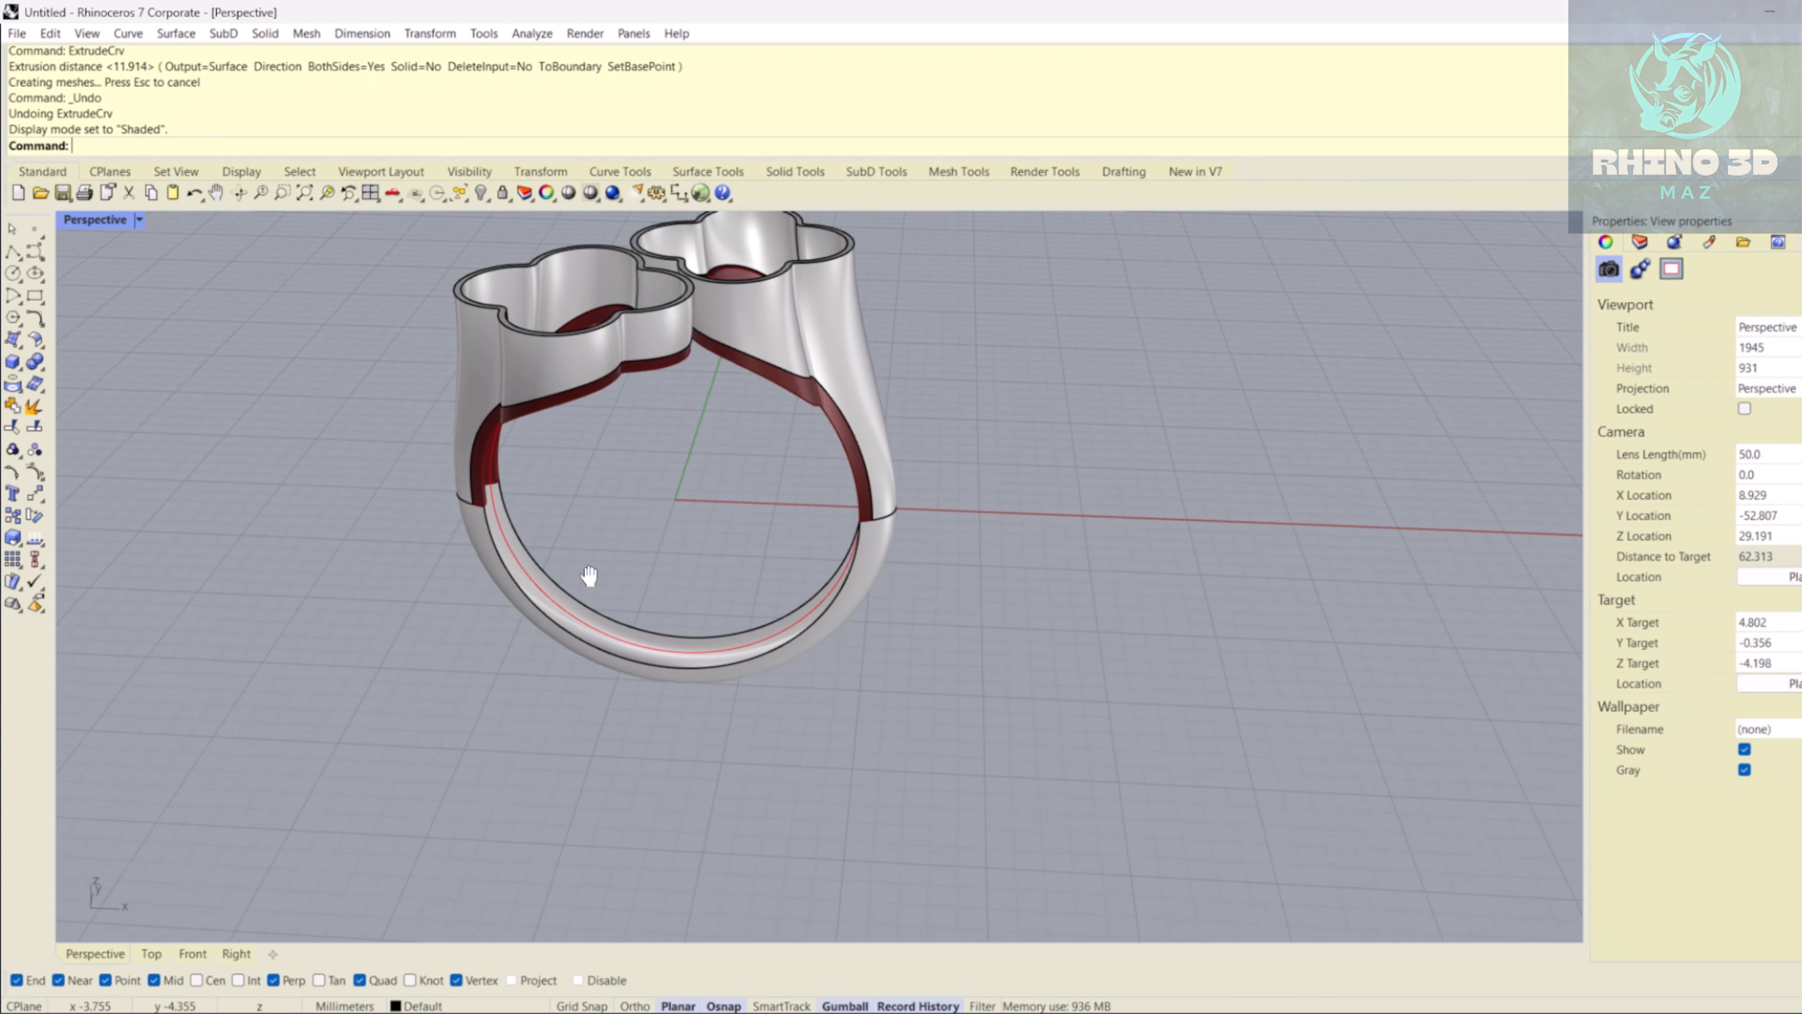
- Hide the four bezel and shoulder polysurfaces and the red ring circle, leaving only the lower shank
right_drag(591, 575, 781, 639)
drag(584, 567, 206, 302)
key(ctrl+h)
click(855, 792)
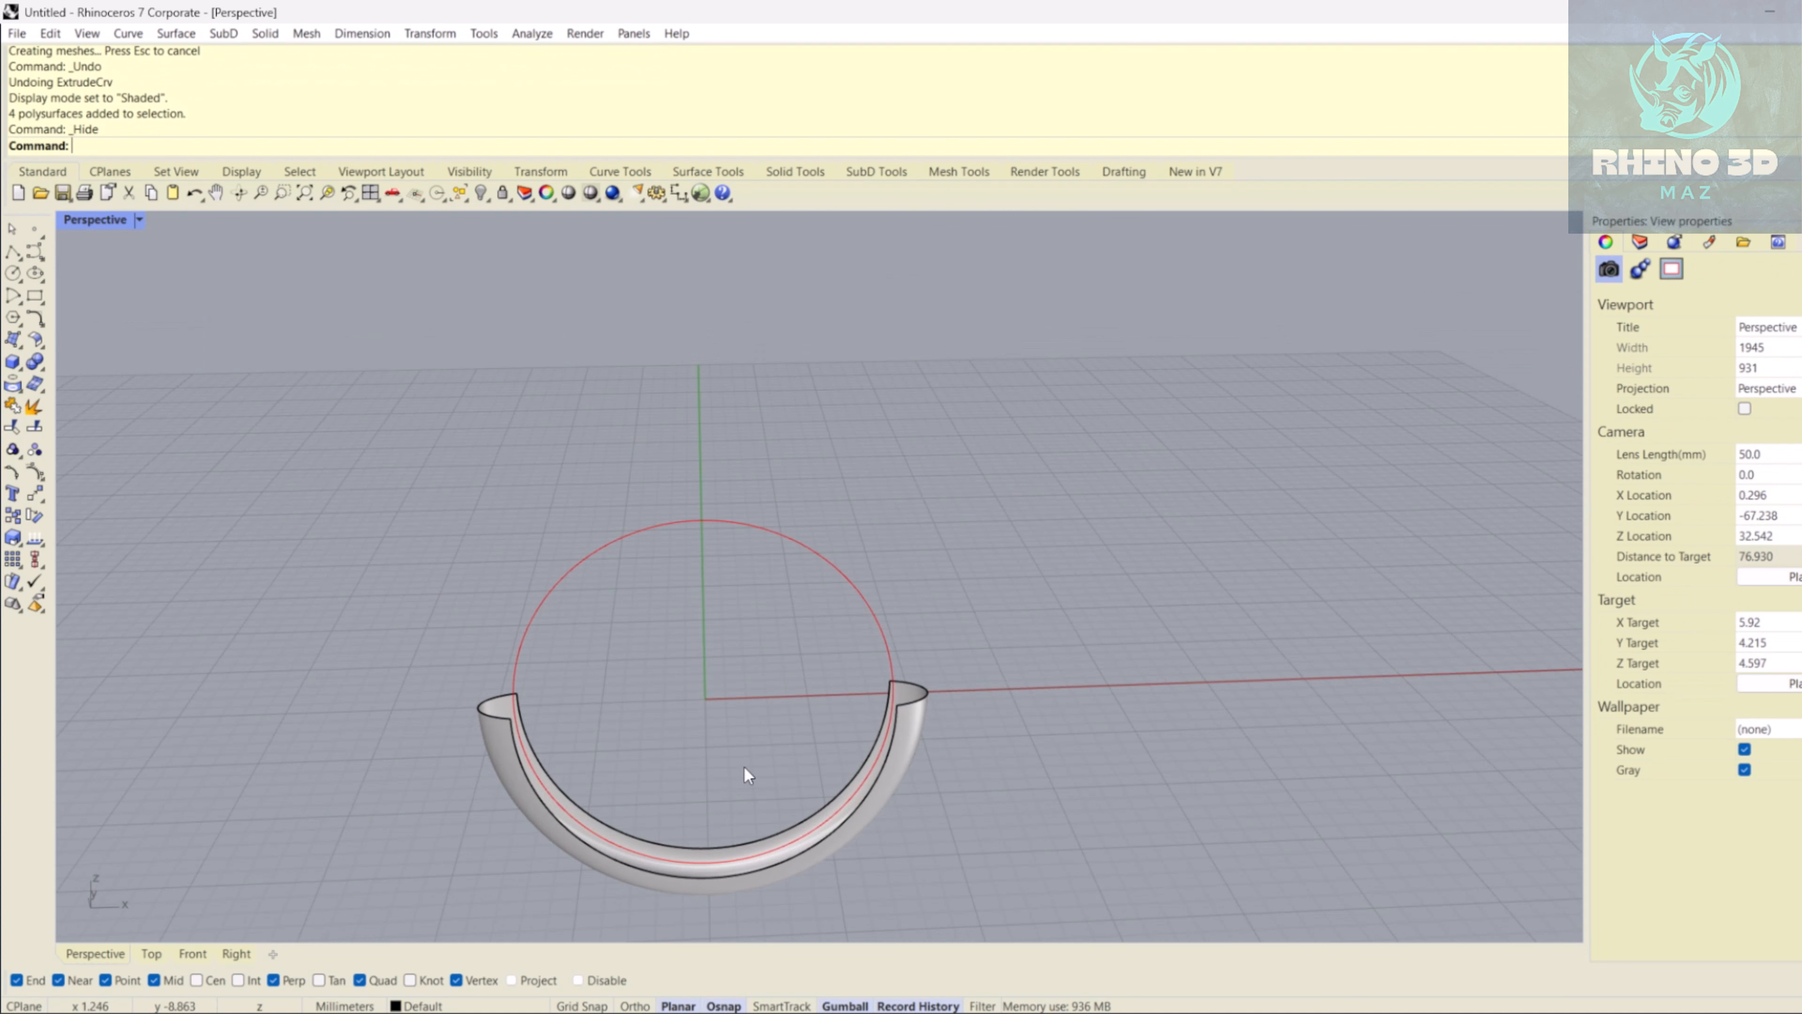
key(ctrl+h)
- Loft a surface between the two inner edges of the lower shank to close its finger side
right_drag(704, 604, 705, 708)
text(Loft)
key(Return)
scroll(653, 713, up, 3)
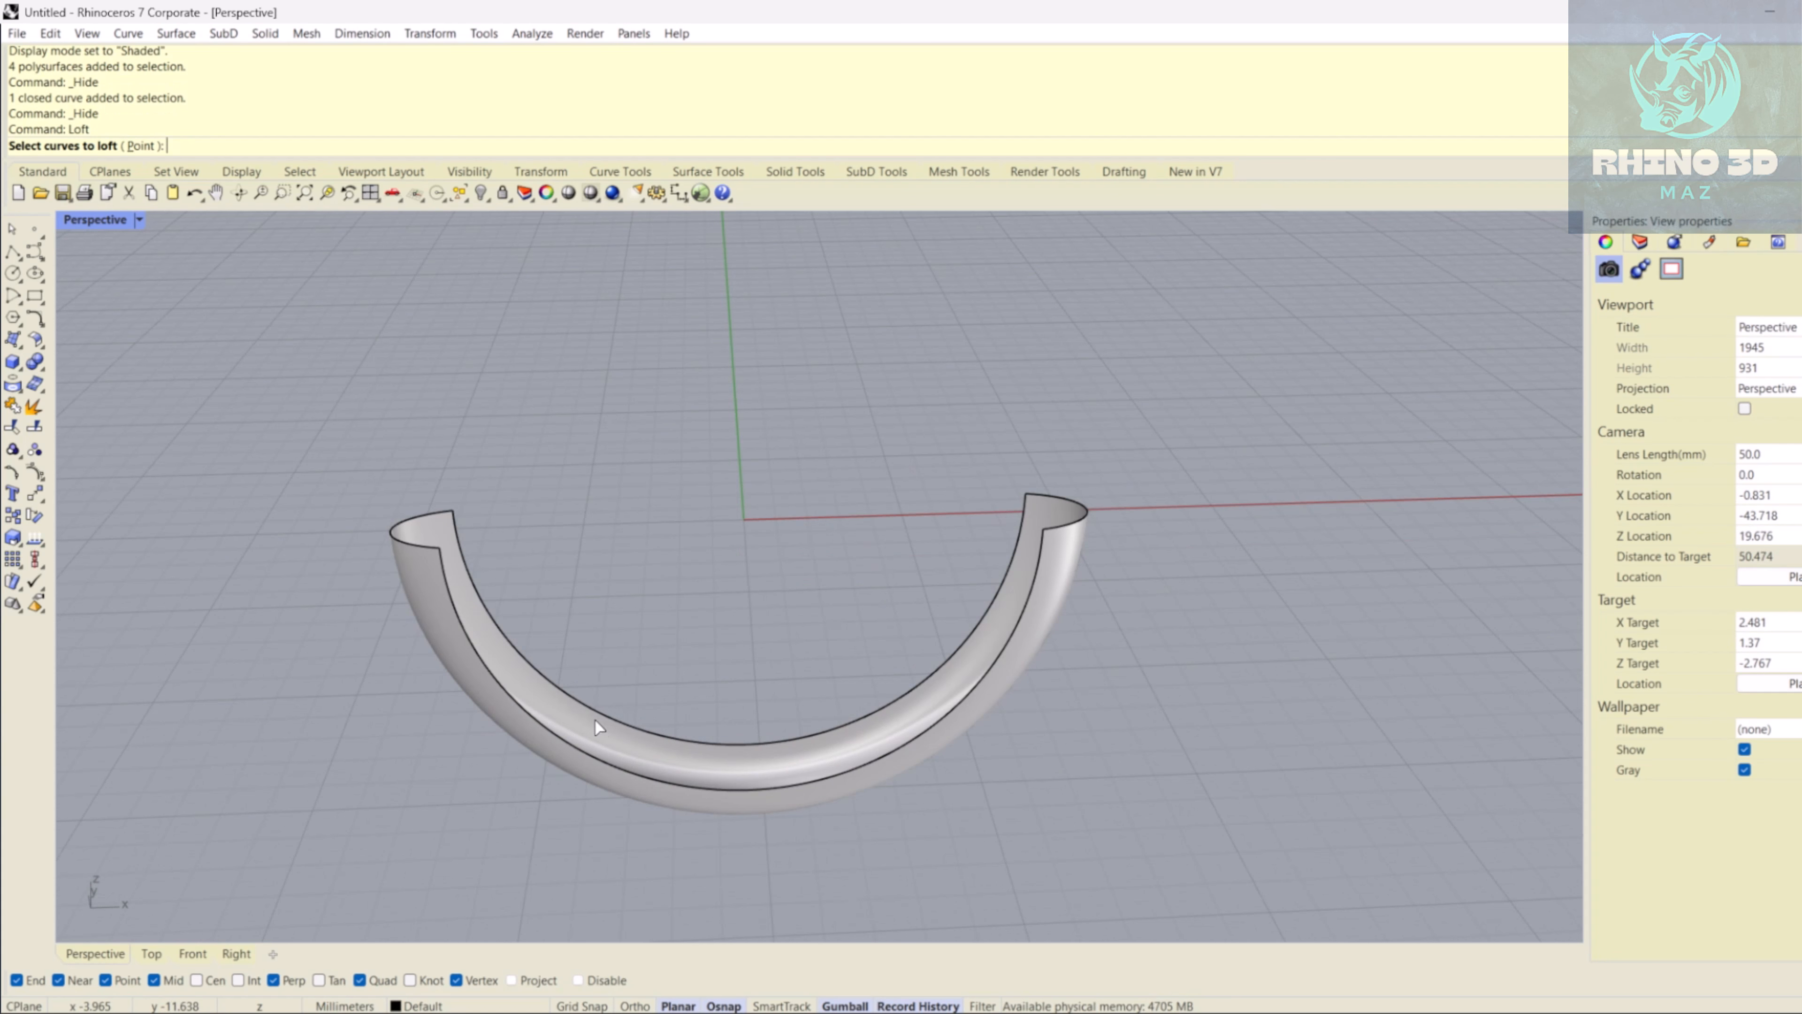
key(Return)
key(Return)
right_drag(506, 637, 489, 614)
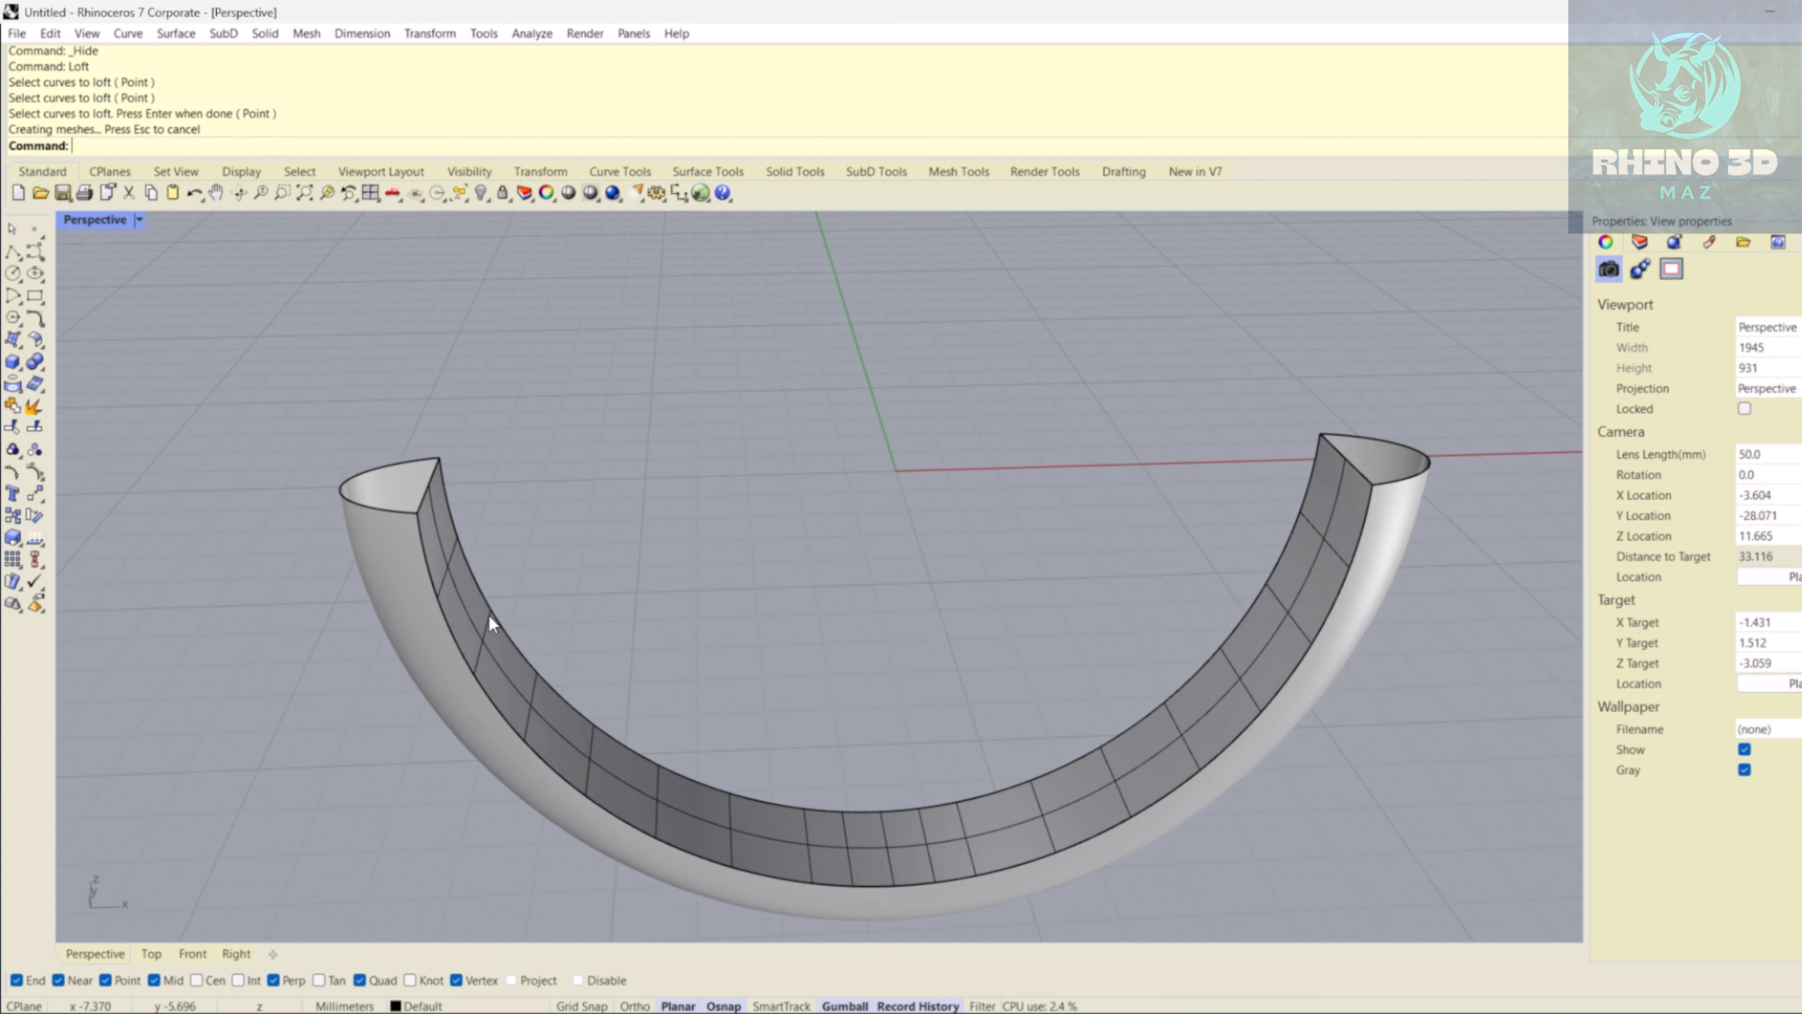
- Join the lofted inner surface to the shank and cap the two open ends into a closed solid
click(489, 614)
middle_click(441, 564)
click(452, 590)
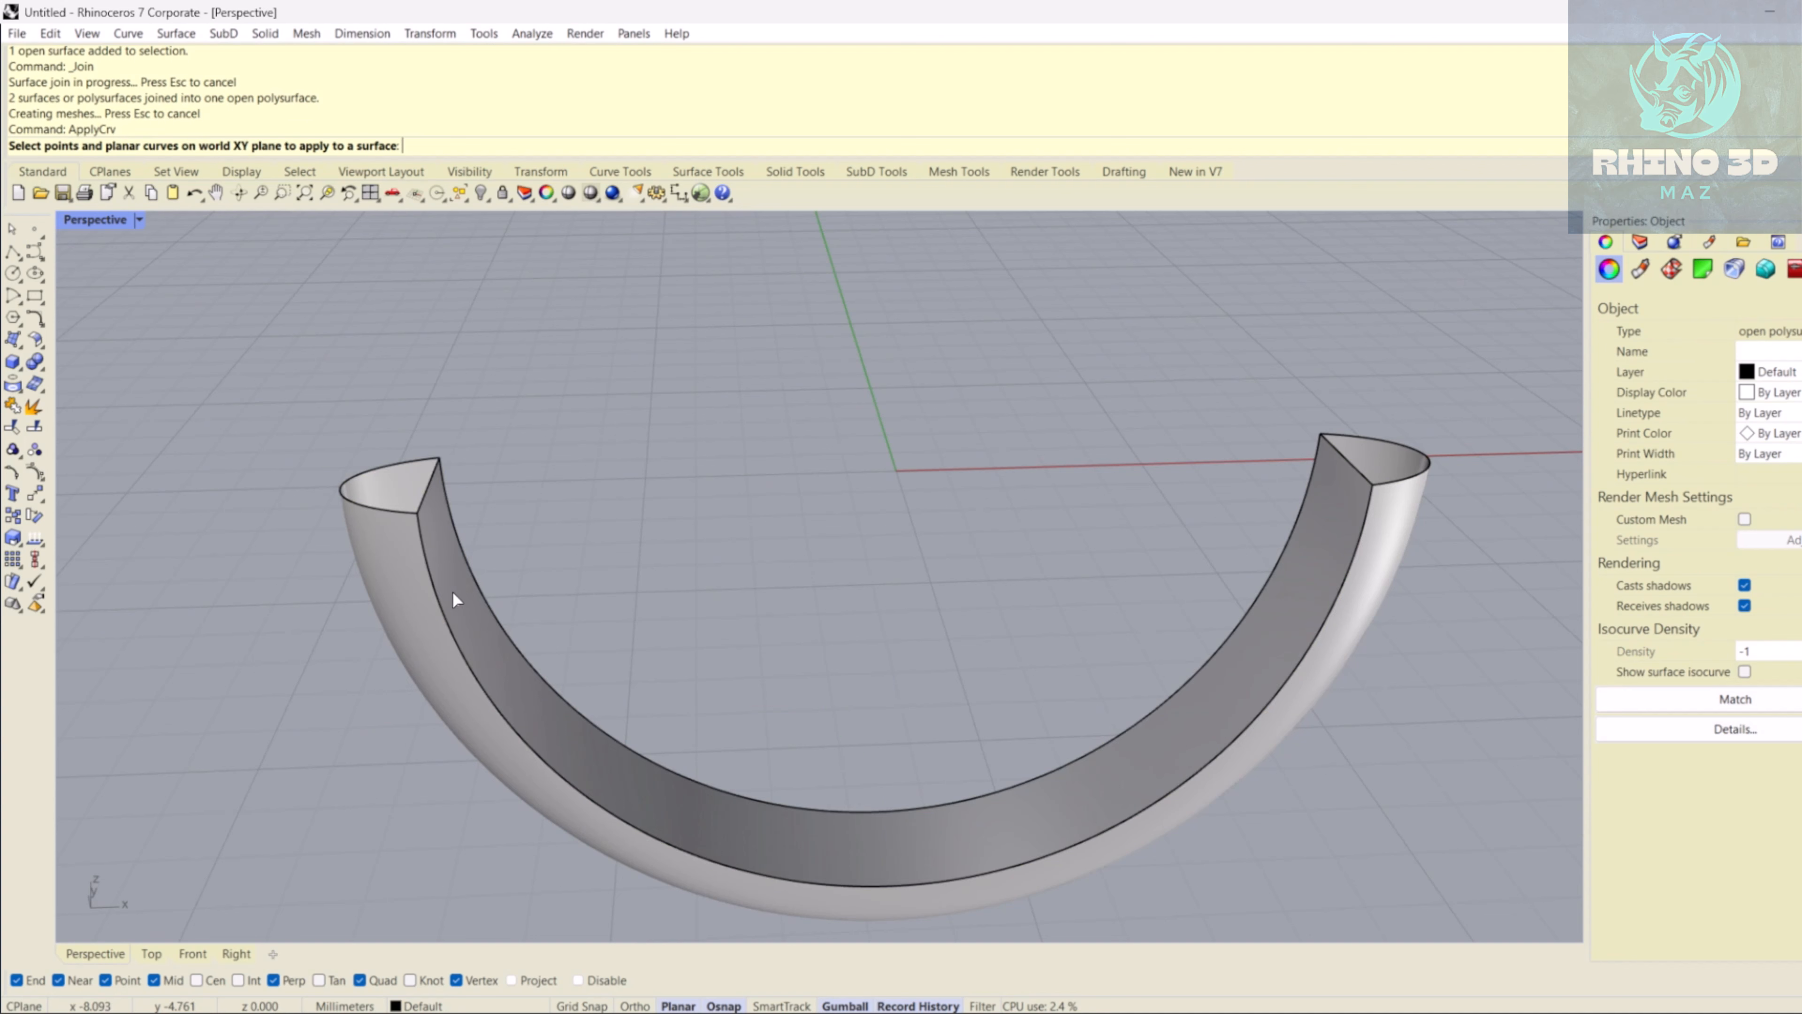
key(Escape)
click(456, 577)
text(Cap)
key(Return)
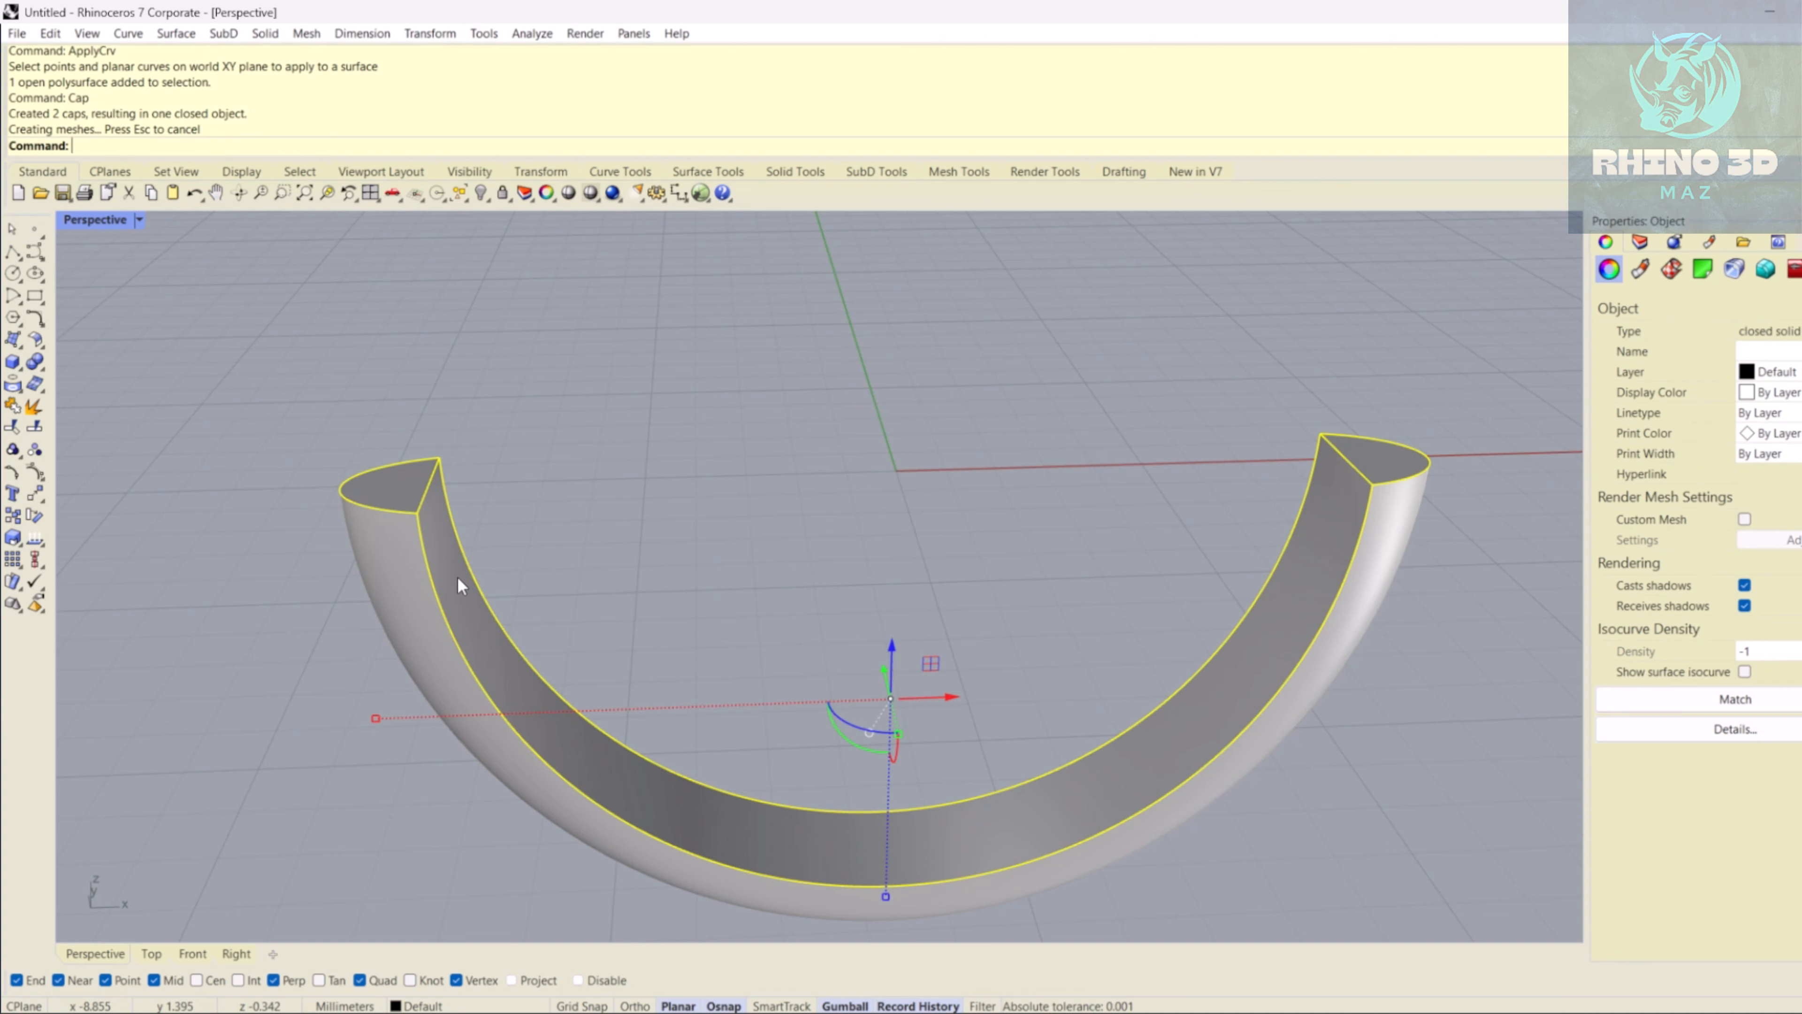
- Shell the lower shank with a thickness of 0.3, removing its inner face and both end faces
key(Return)
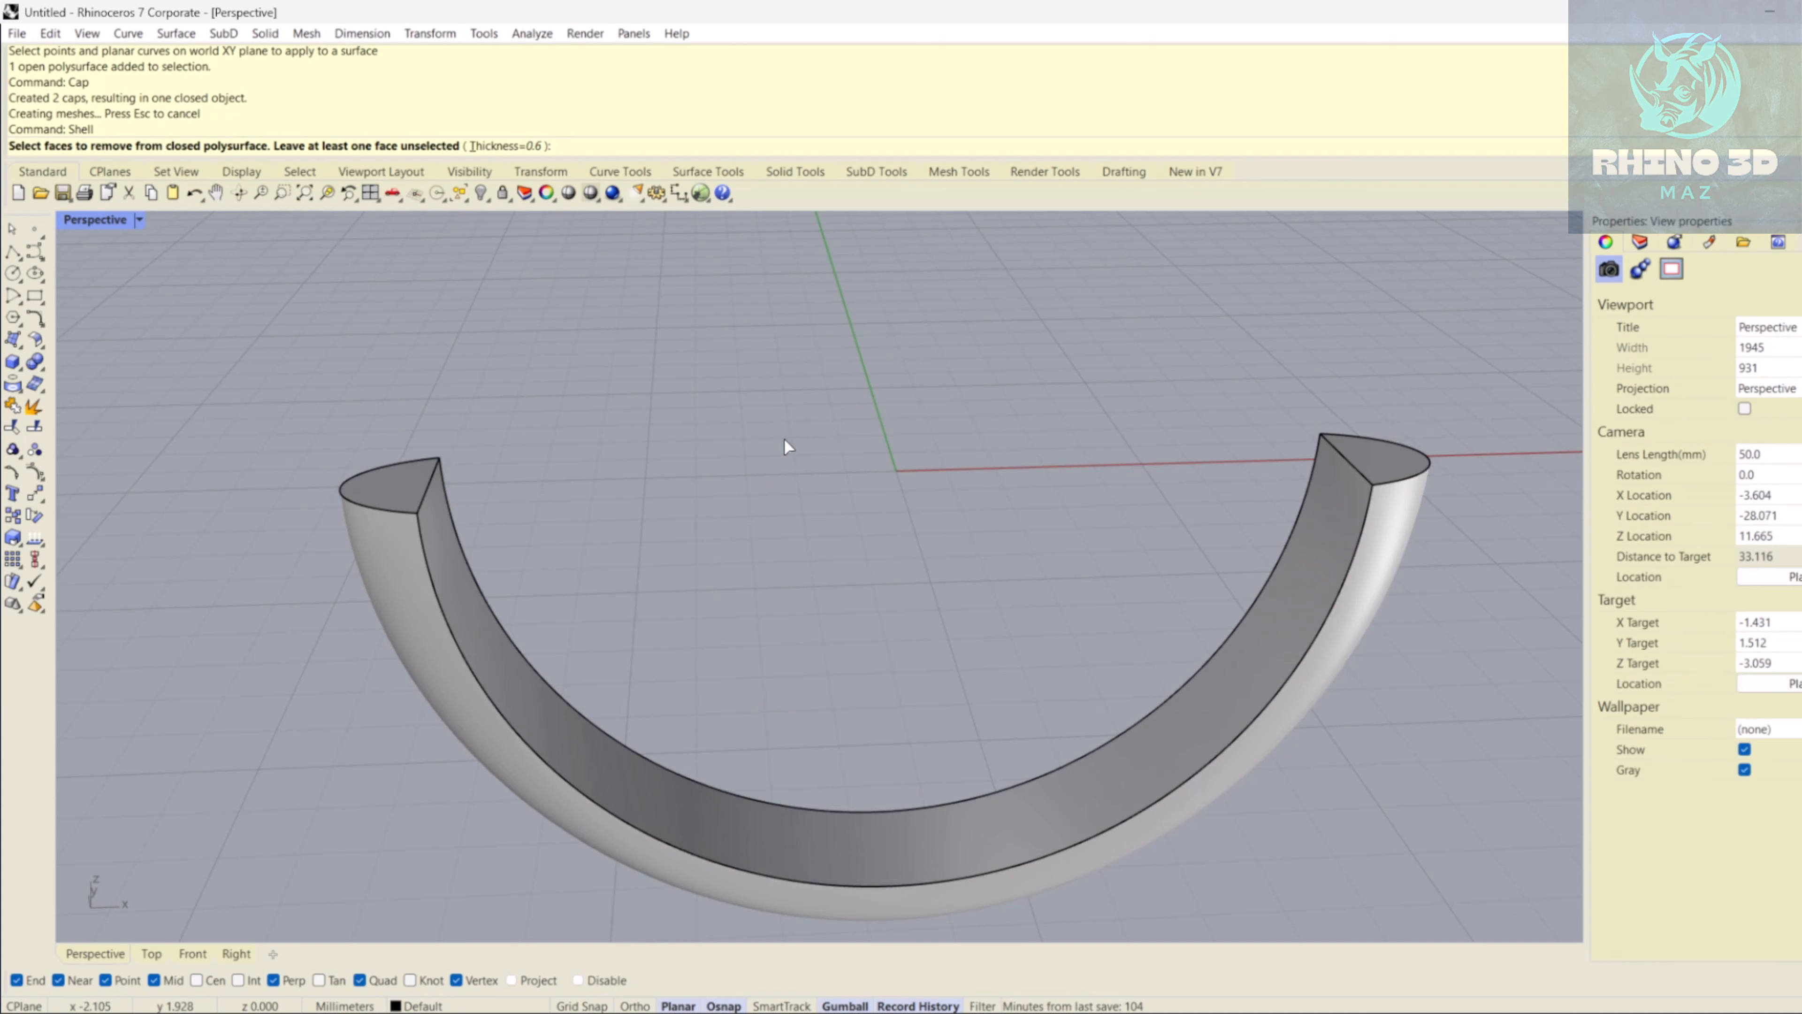
text(.3)
key(Return)
right_drag(657, 582, 444, 555)
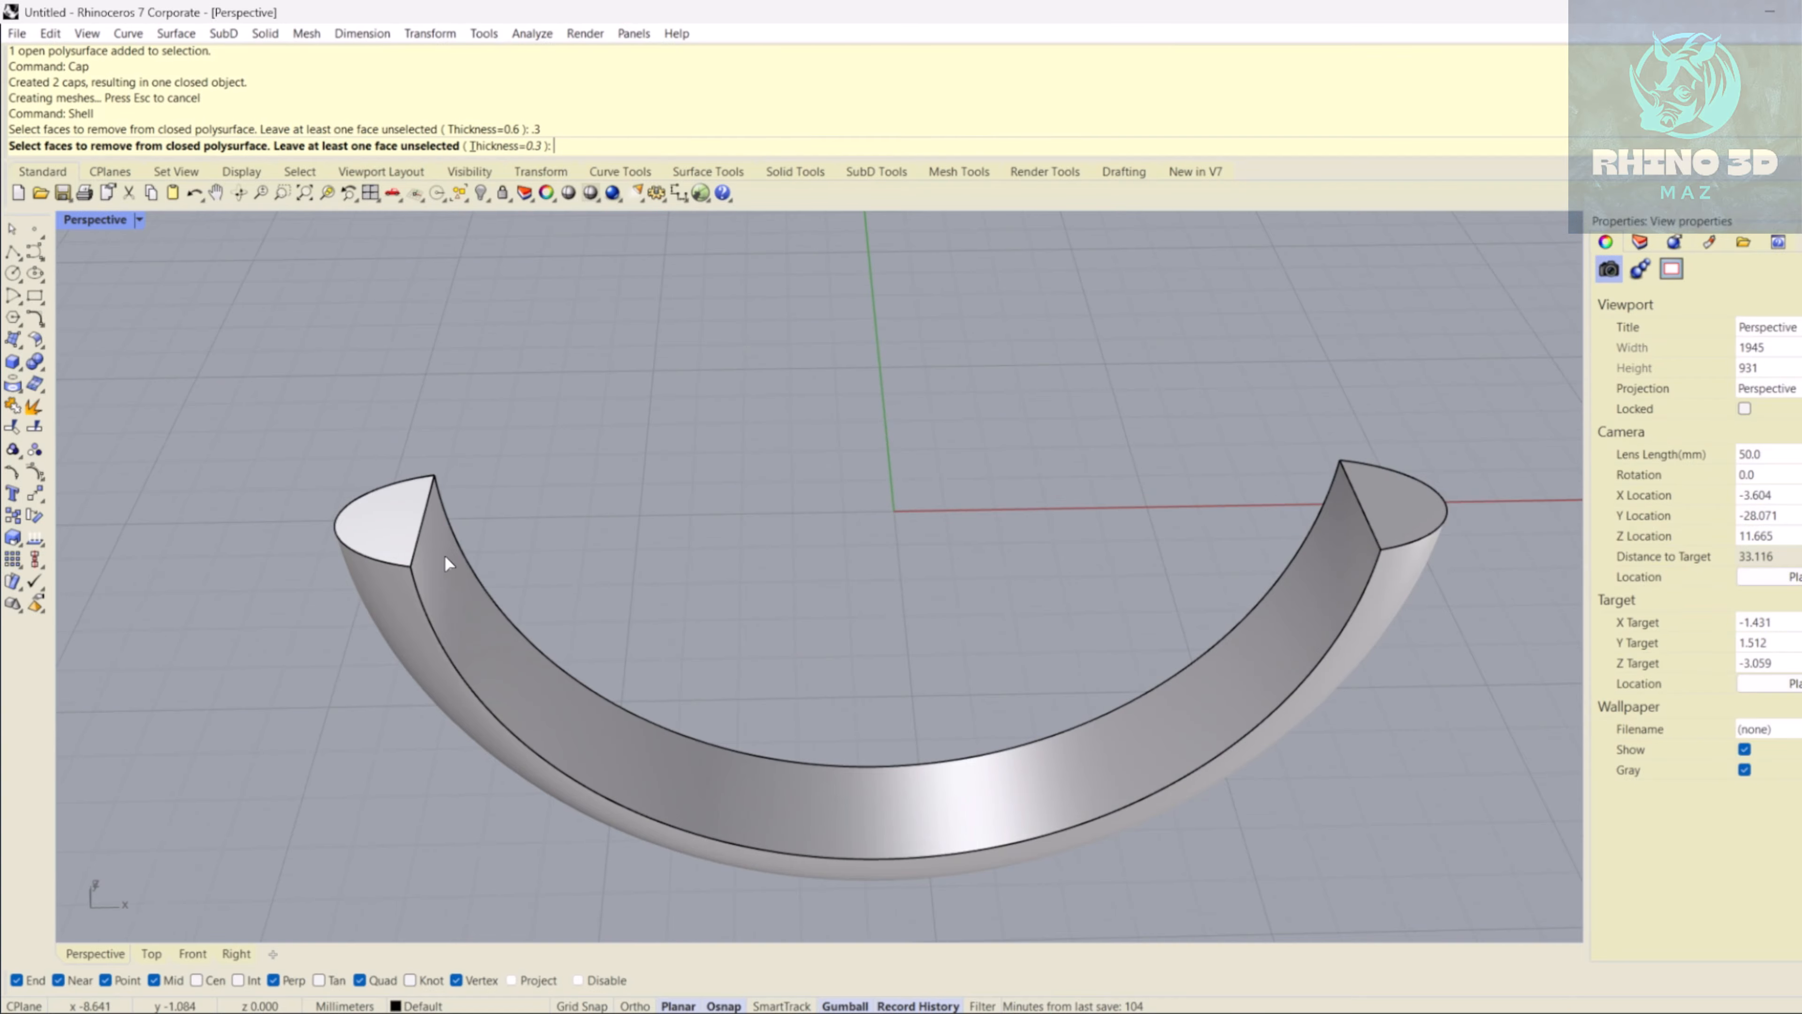
click(443, 555)
click(451, 588)
click(1427, 498)
key(Return)
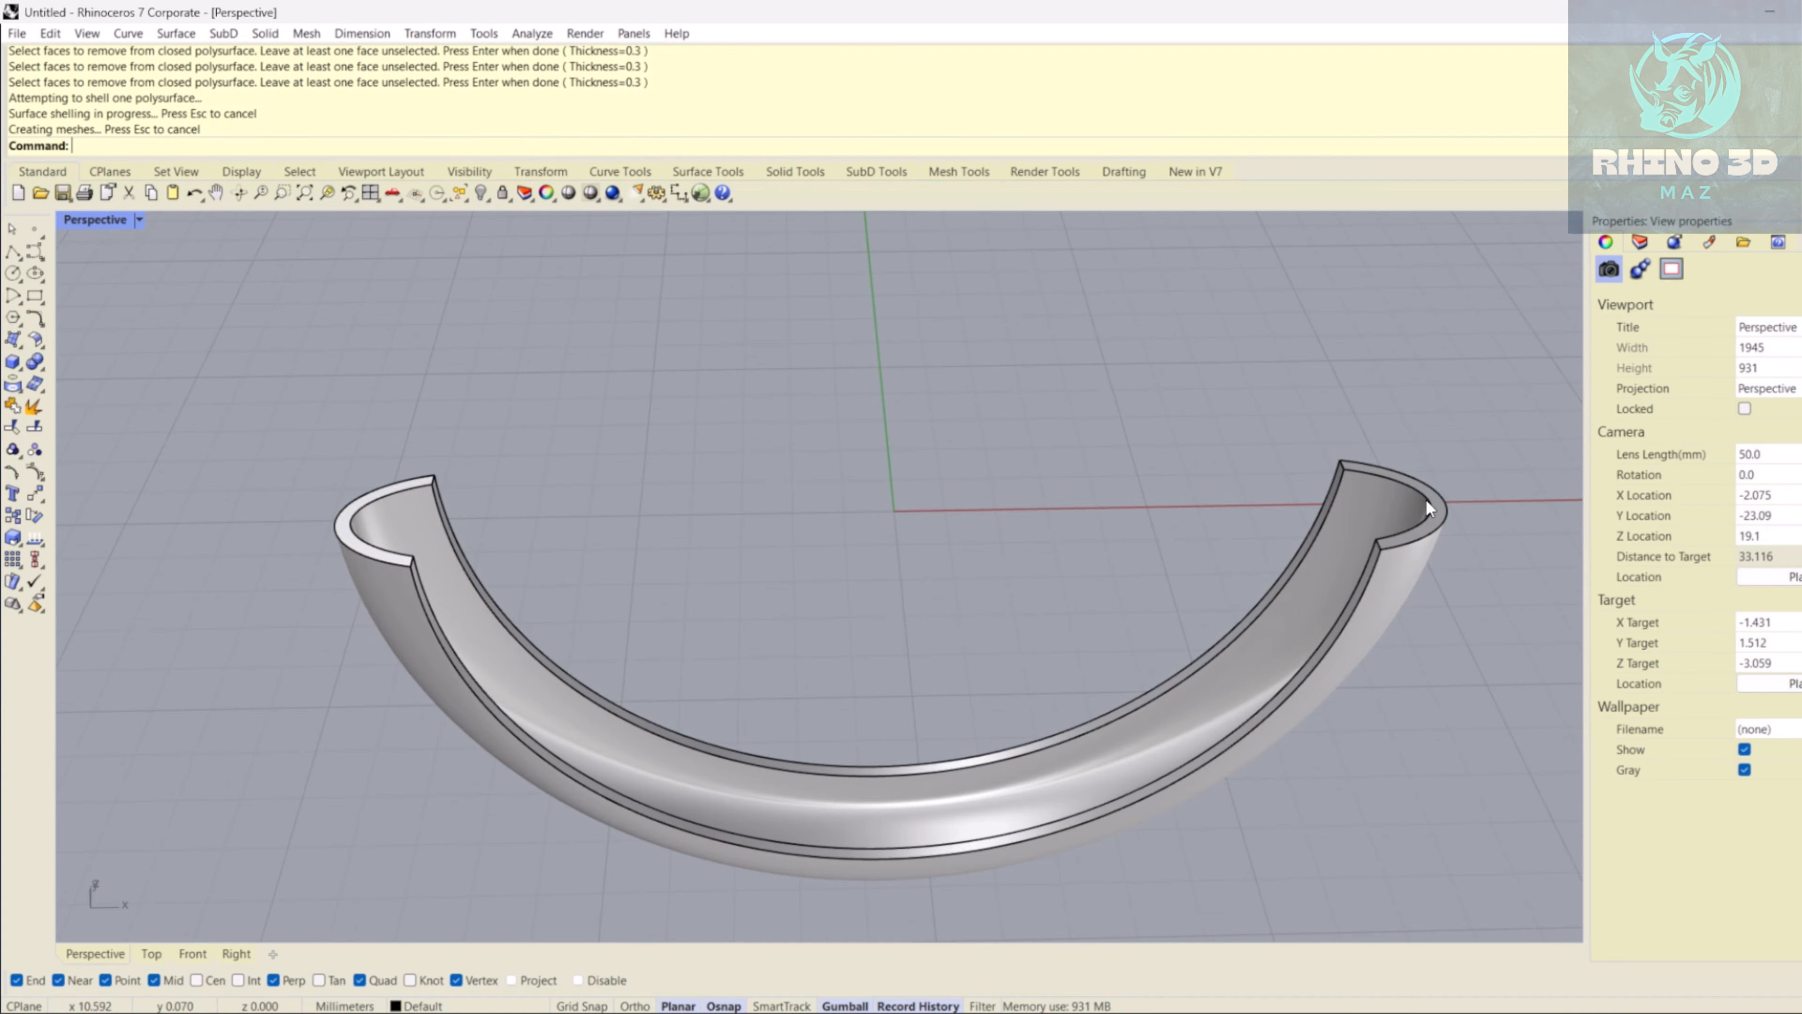
right_drag(1426, 498, 825, 555)
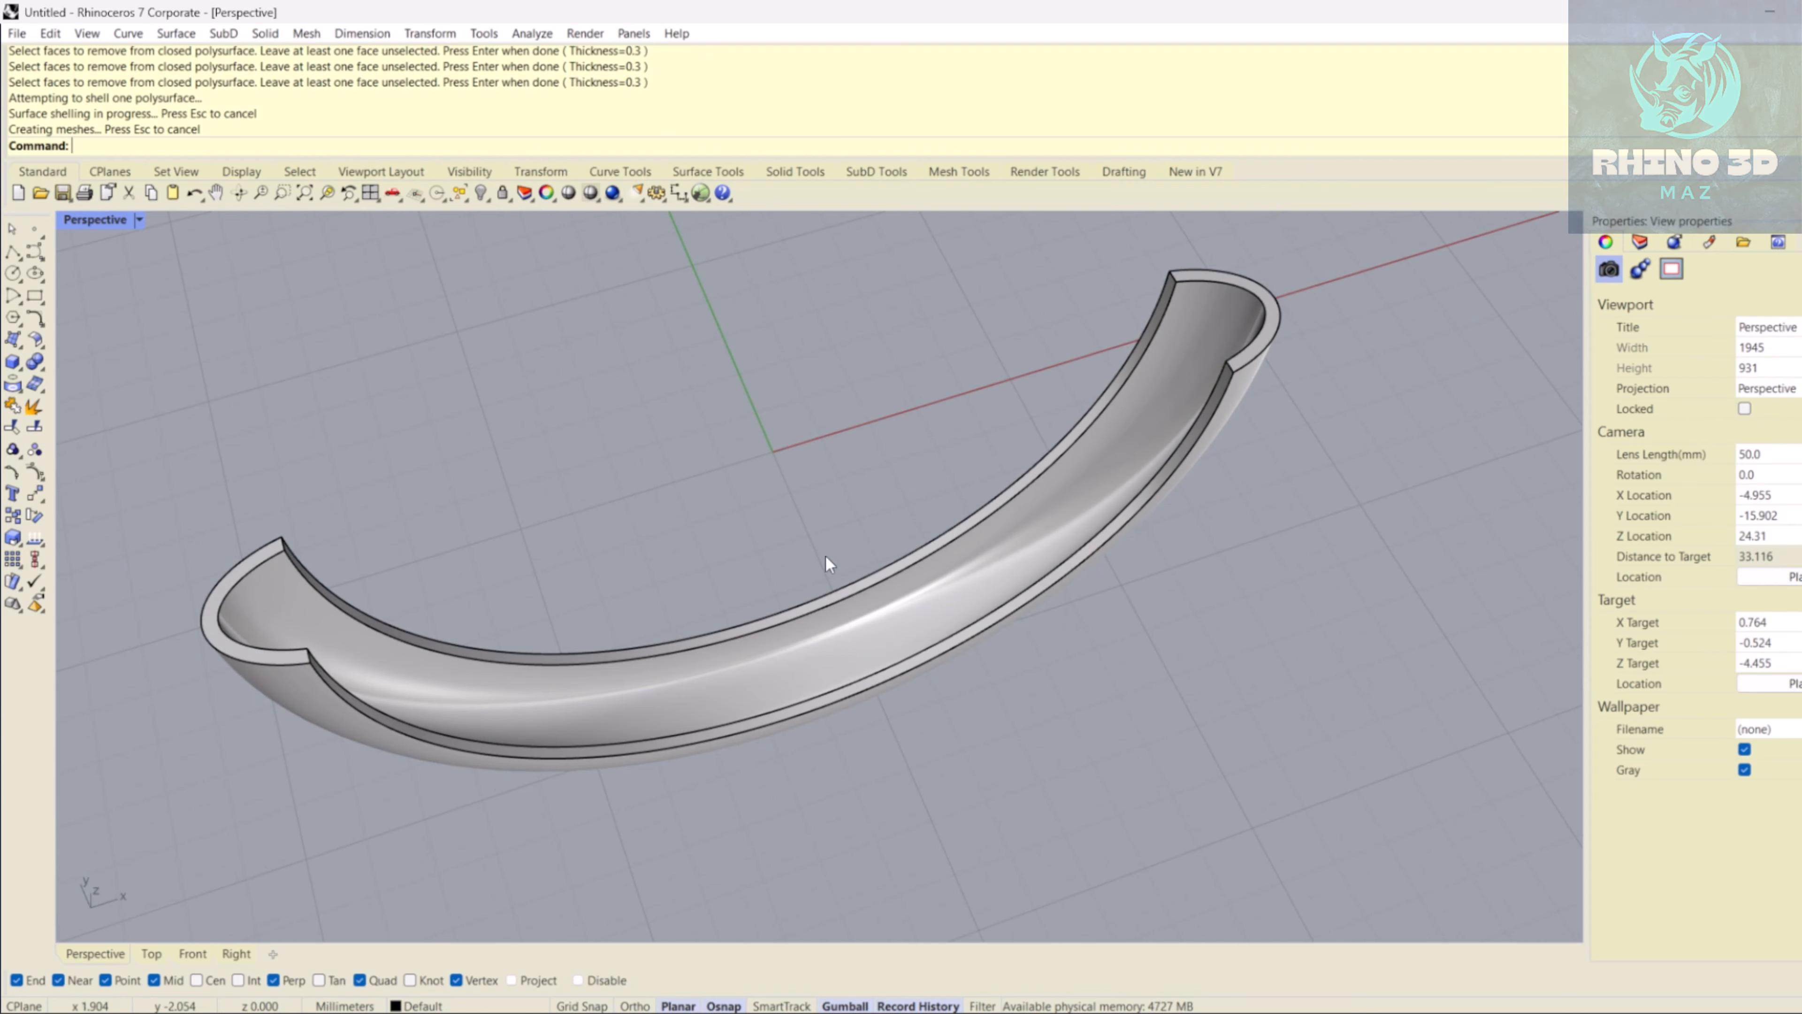
- In the Front view, draw a straight line from the origin slanting down to the left through the shank's lowest part
click(190, 953)
text(polyline)
key(Return)
text(0)
key(Return)
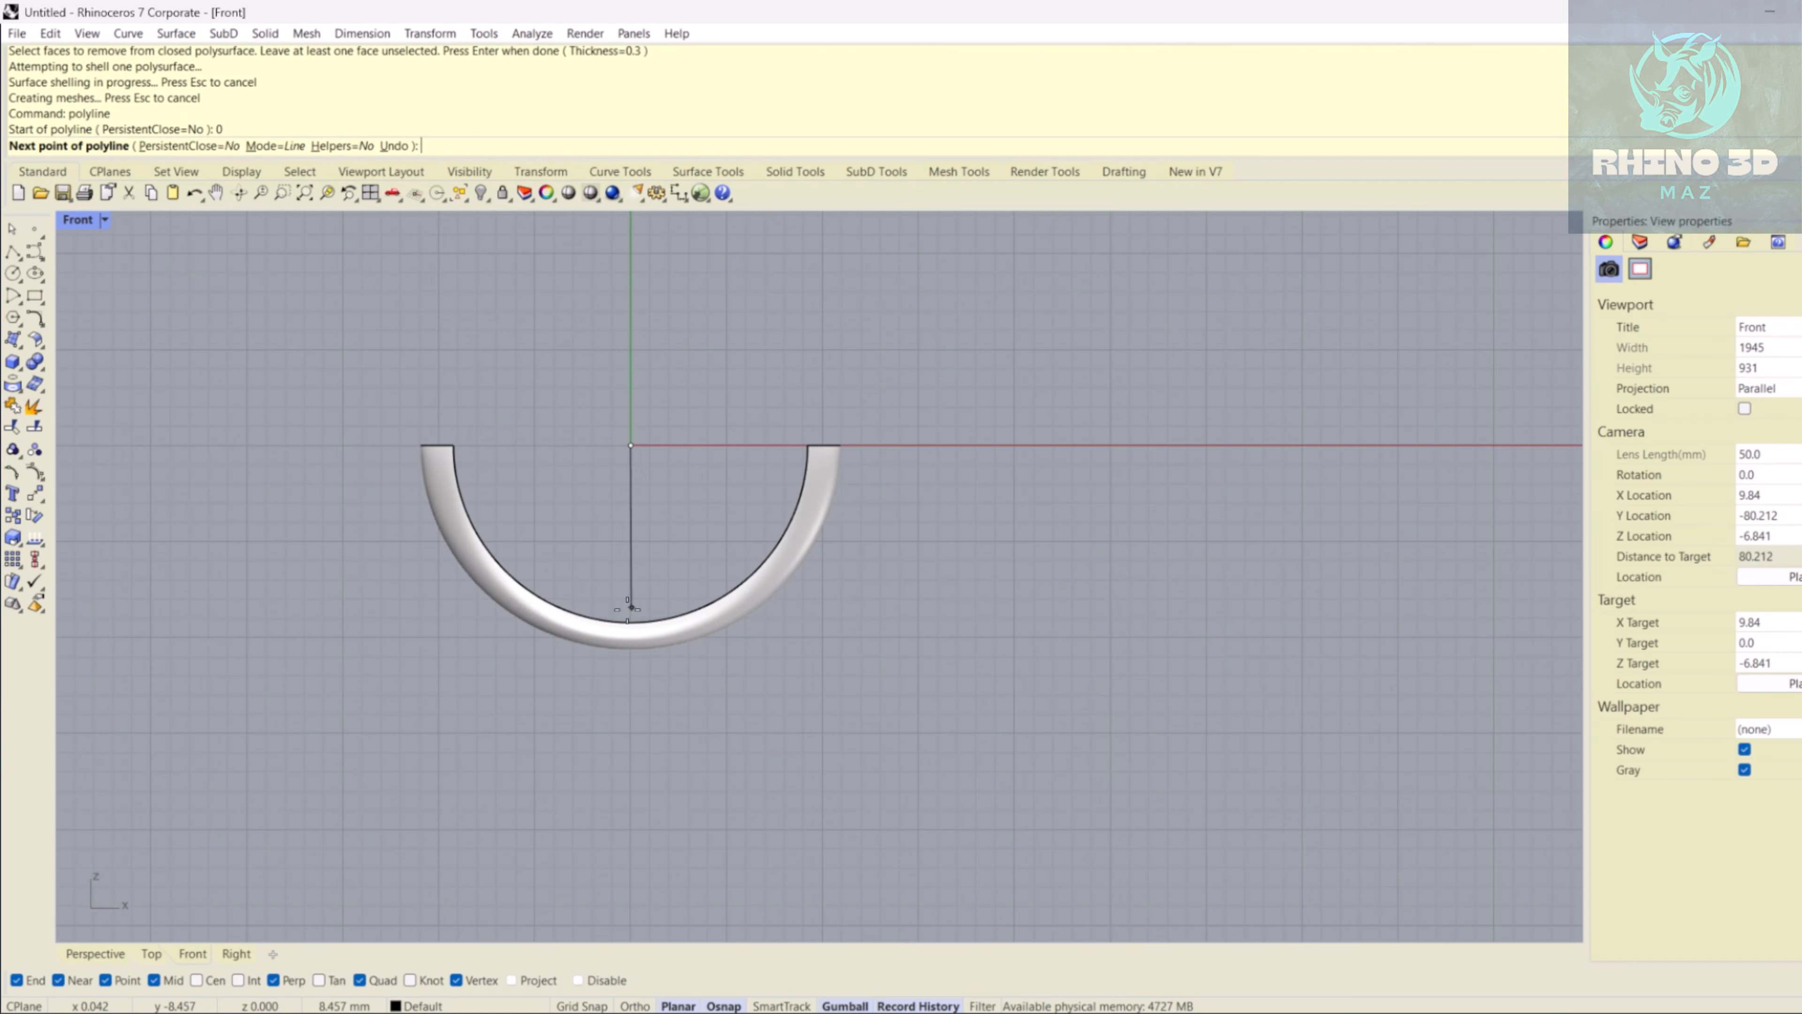
scroll(610, 582, up, 5)
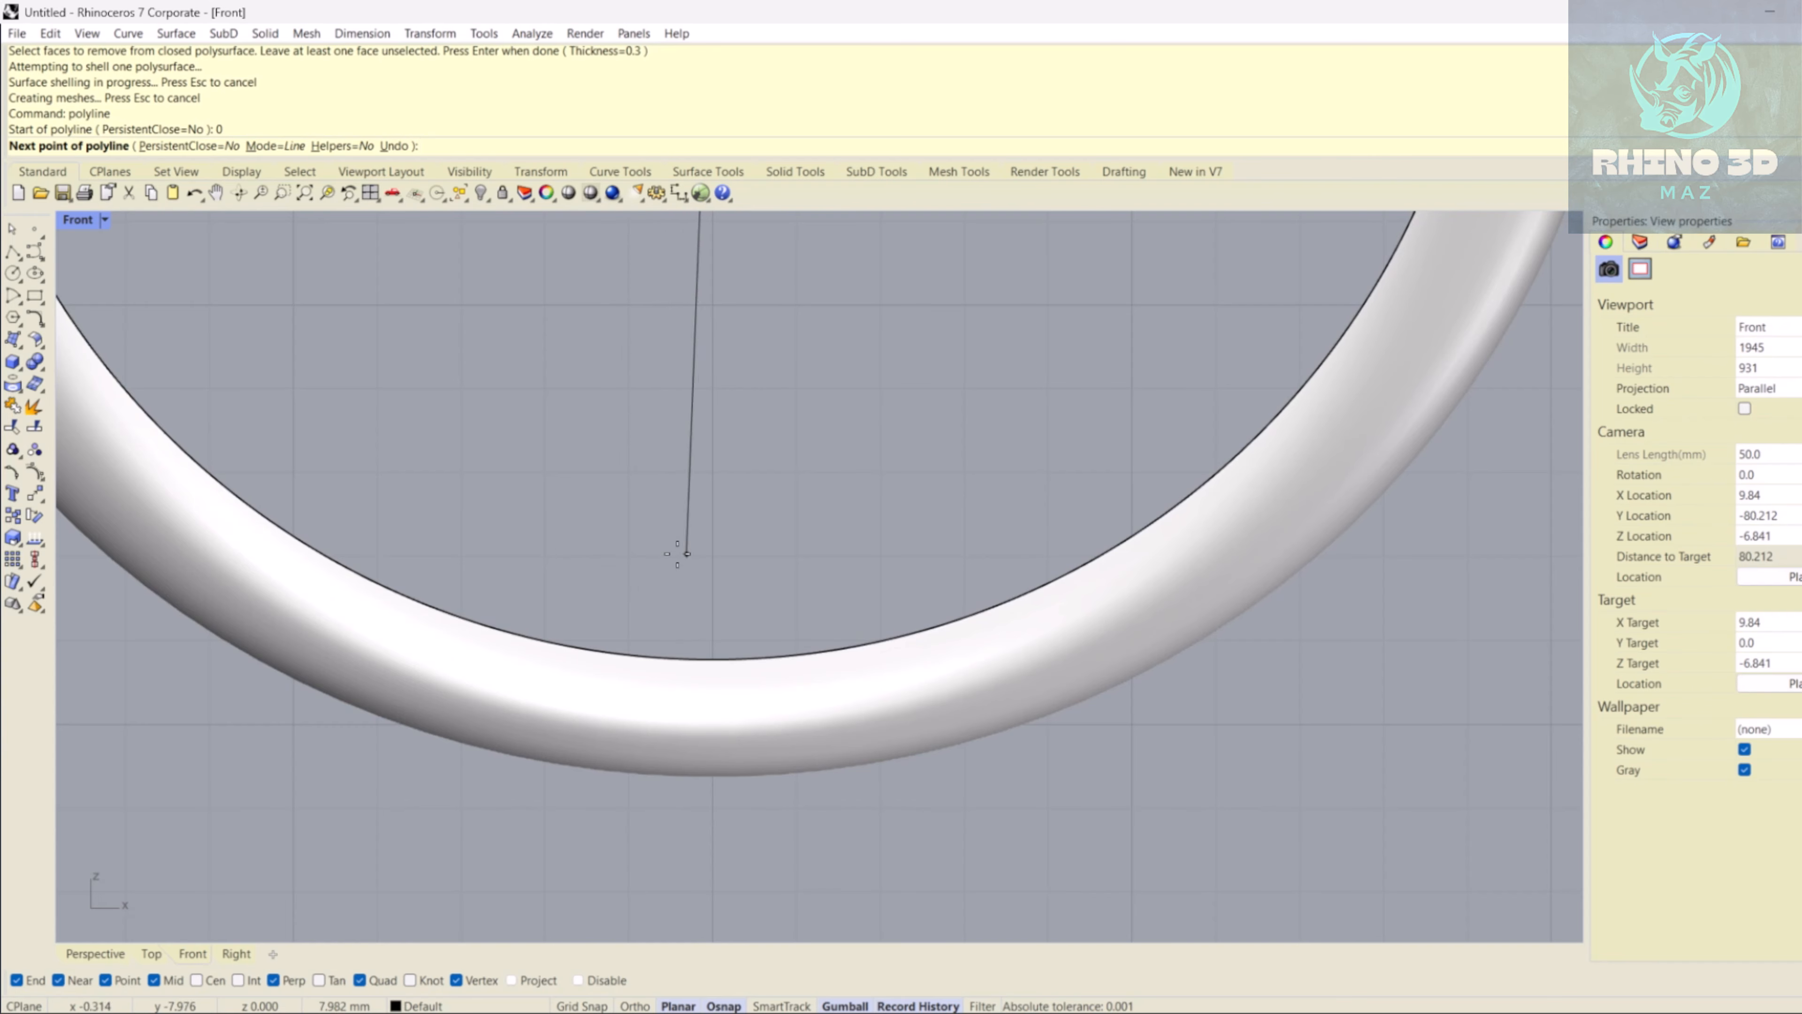
click(466, 887)
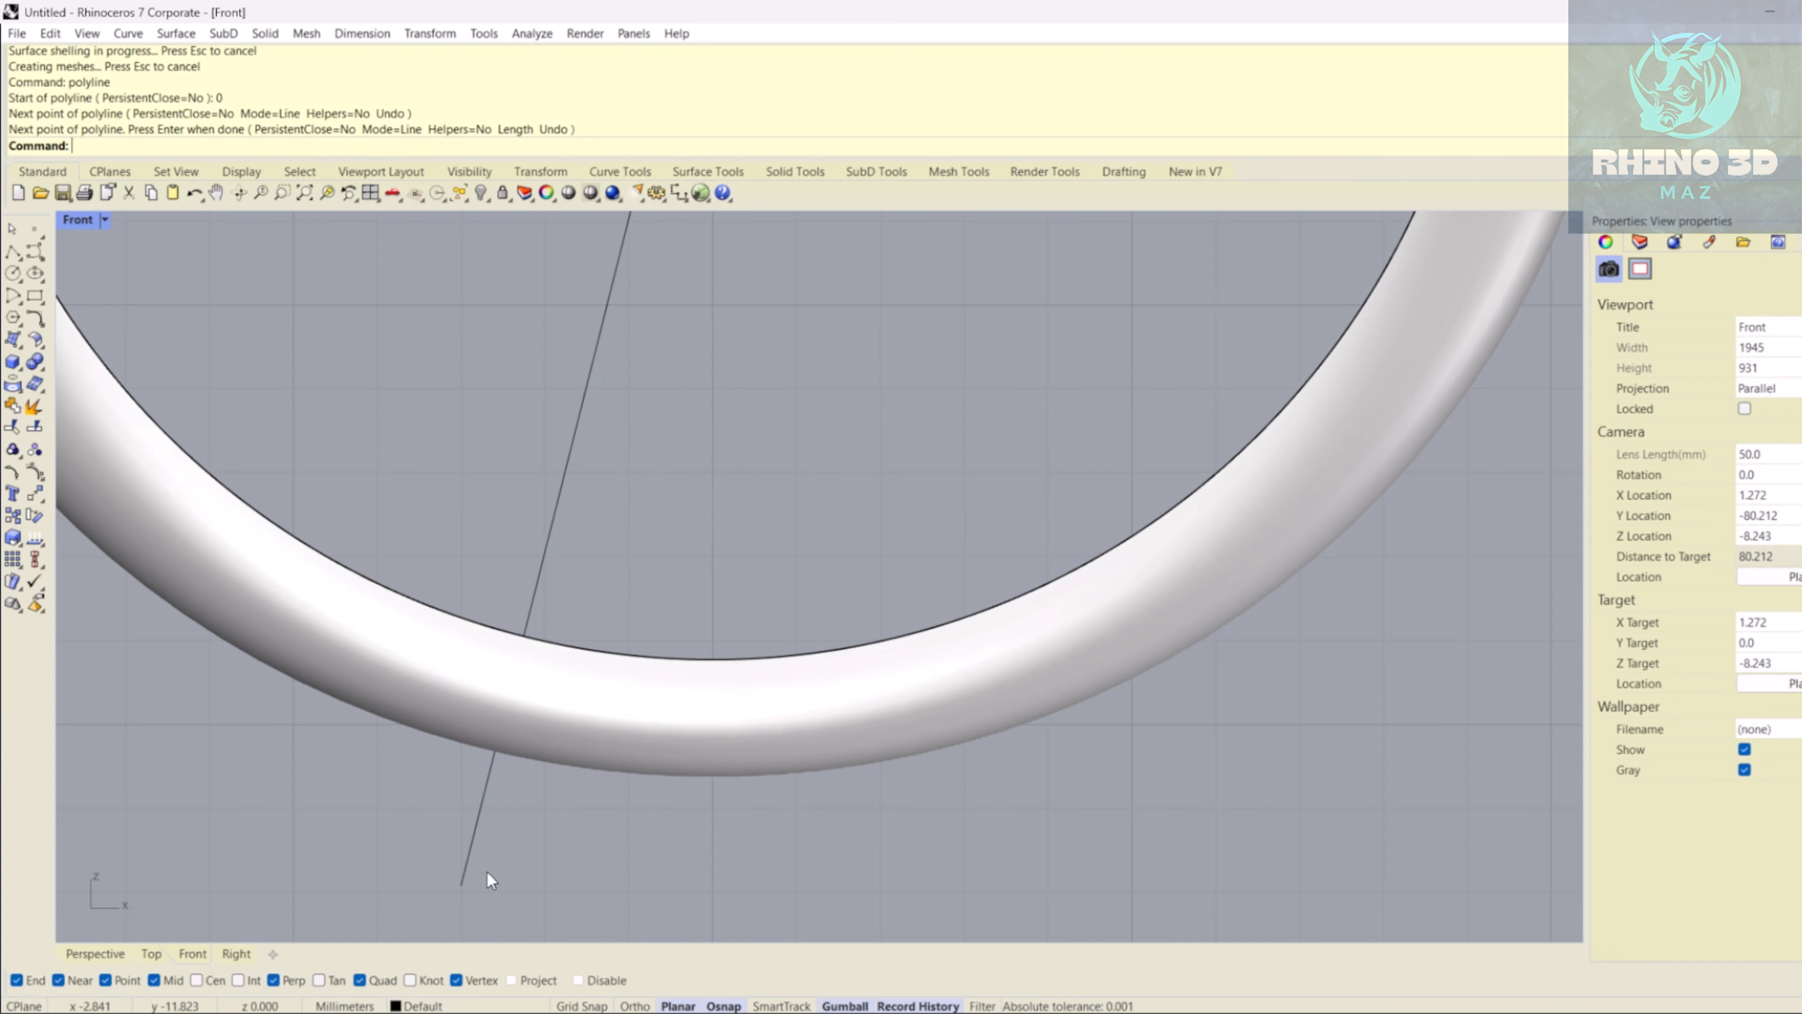
key(Return)
- Mirror the slanted line about a vertical axis through the origin
scroll(547, 666, up, 4)
scroll(532, 645, down, 3)
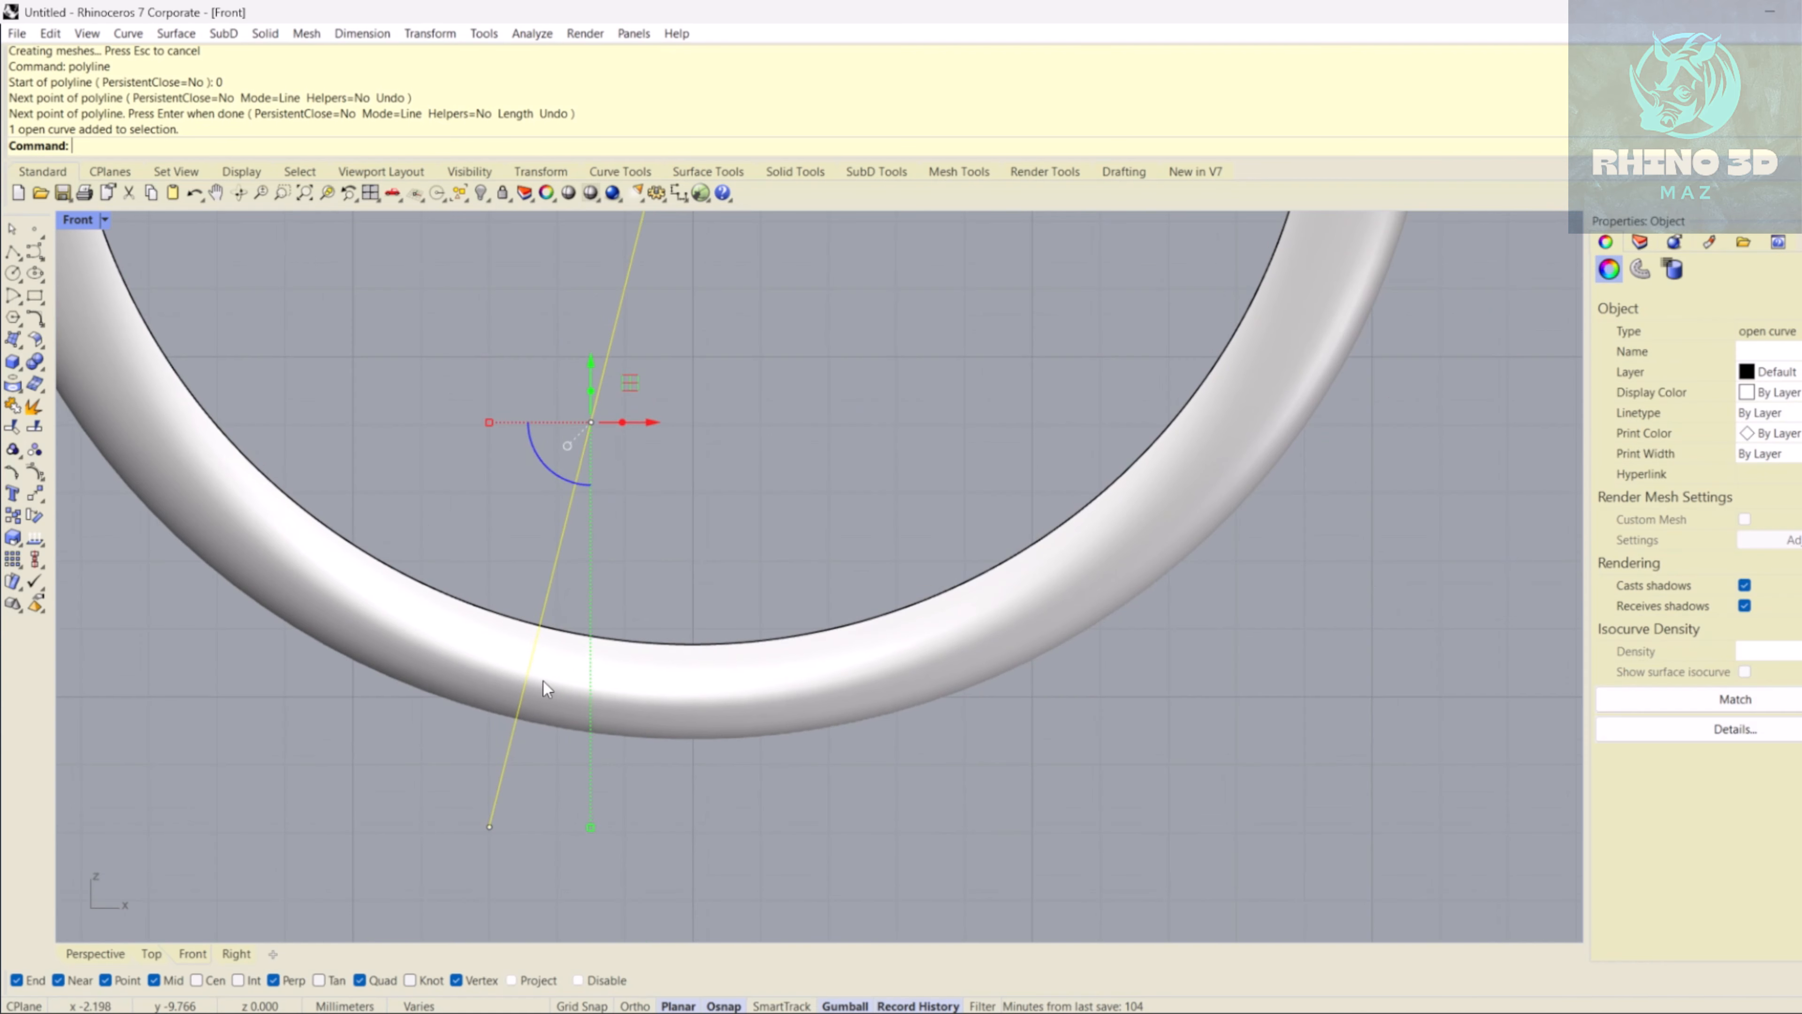
text(mirror)
key(Return)
text(0)
key(Return)
click(705, 805)
key(Escape)
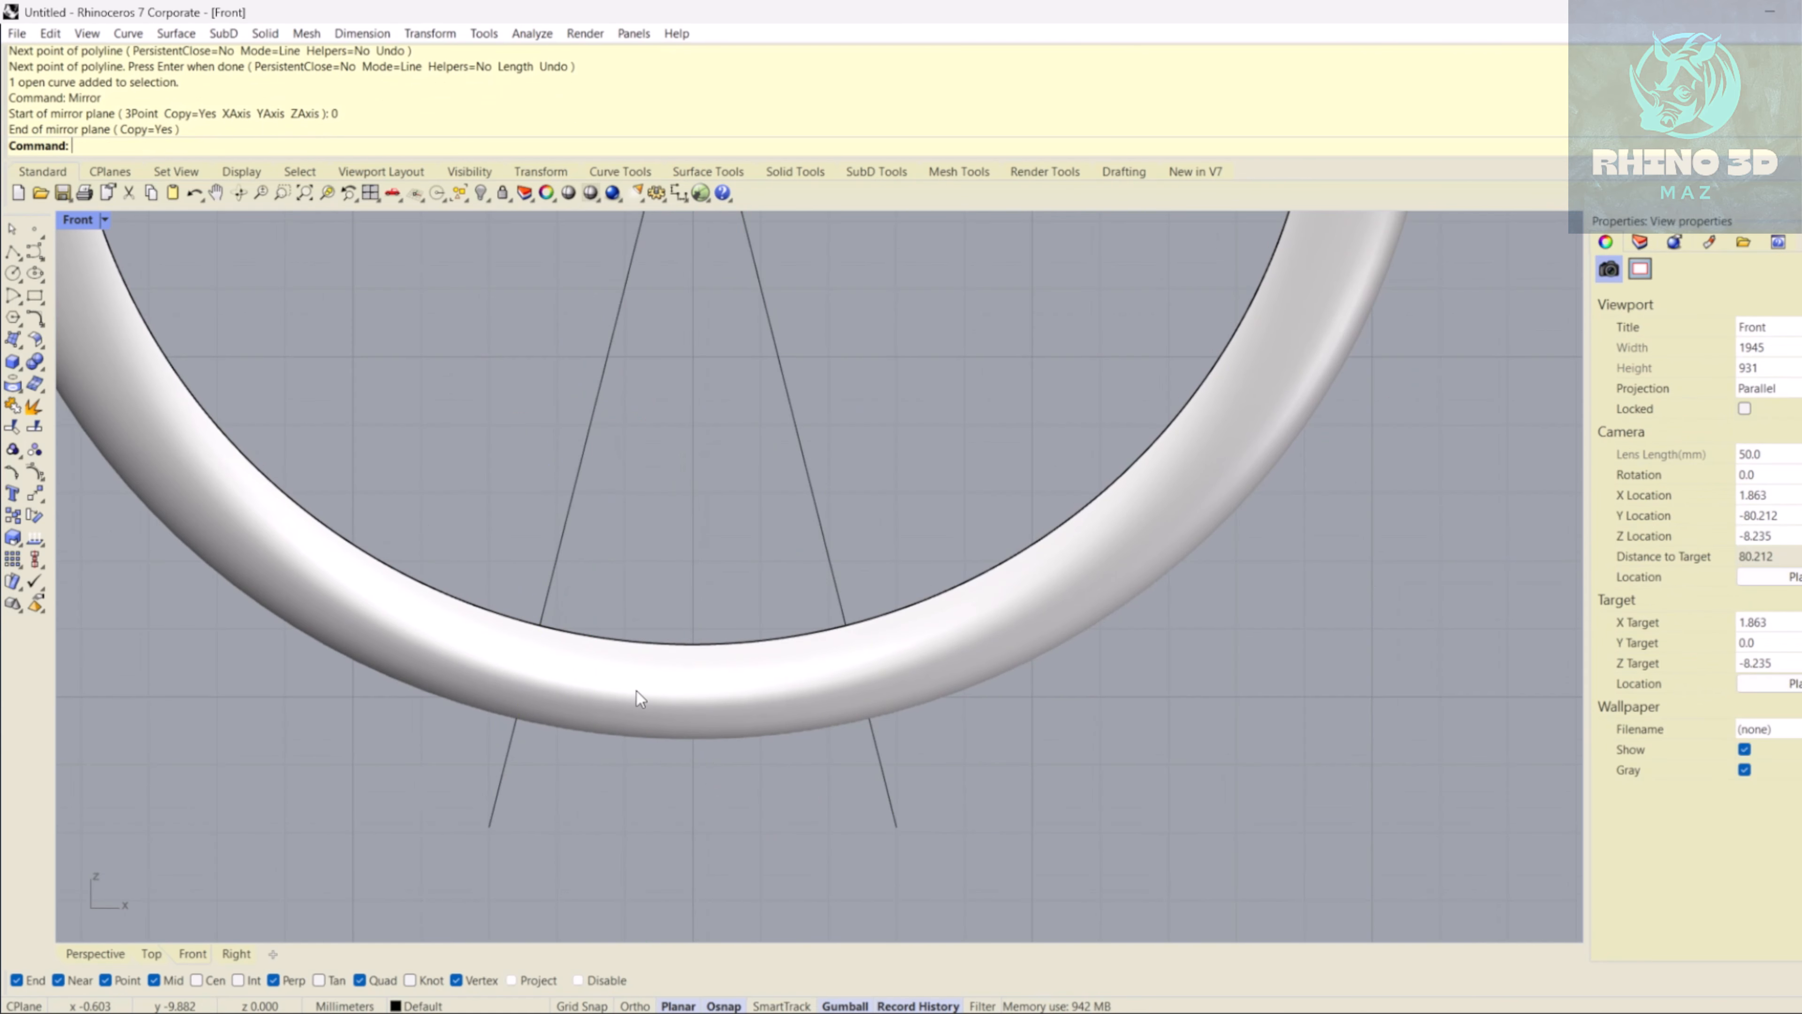
- Dimension the distance between the two slanted lines at the shank's inner edge and at its outer edge
text(dim)
key(Return)
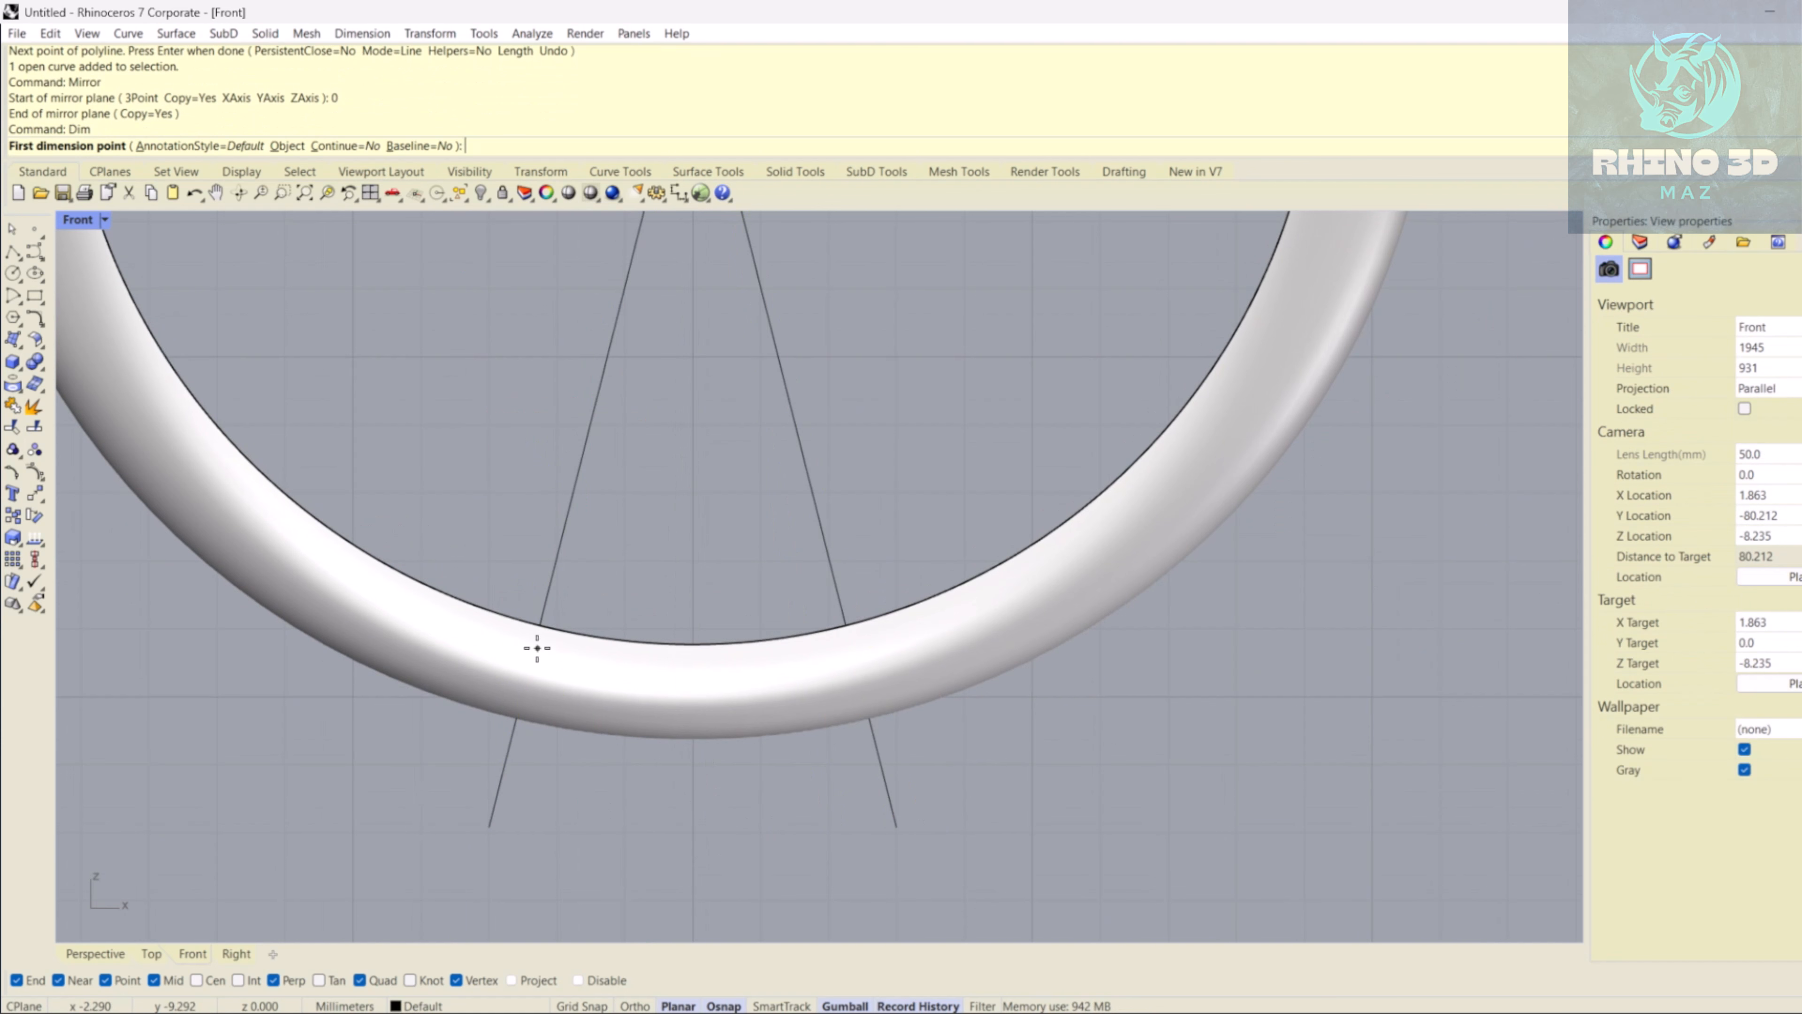
click(541, 624)
click(847, 624)
click(685, 557)
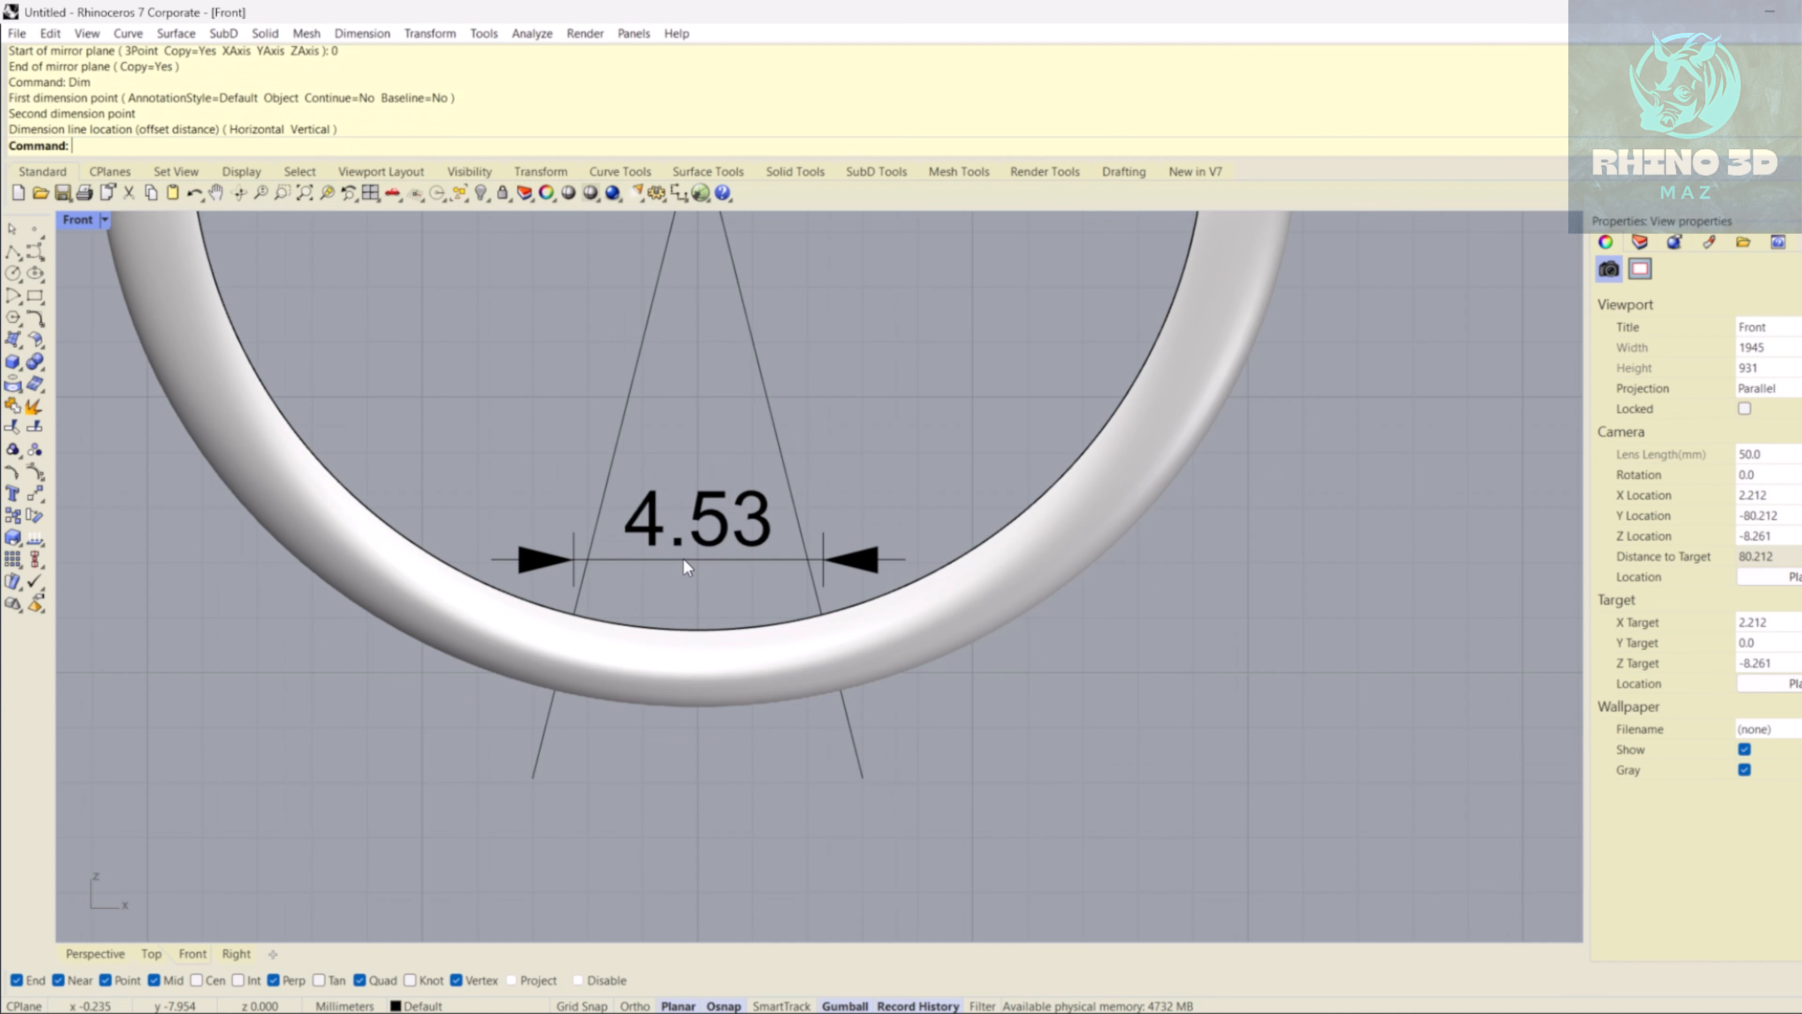
scroll(641, 631, up, 2)
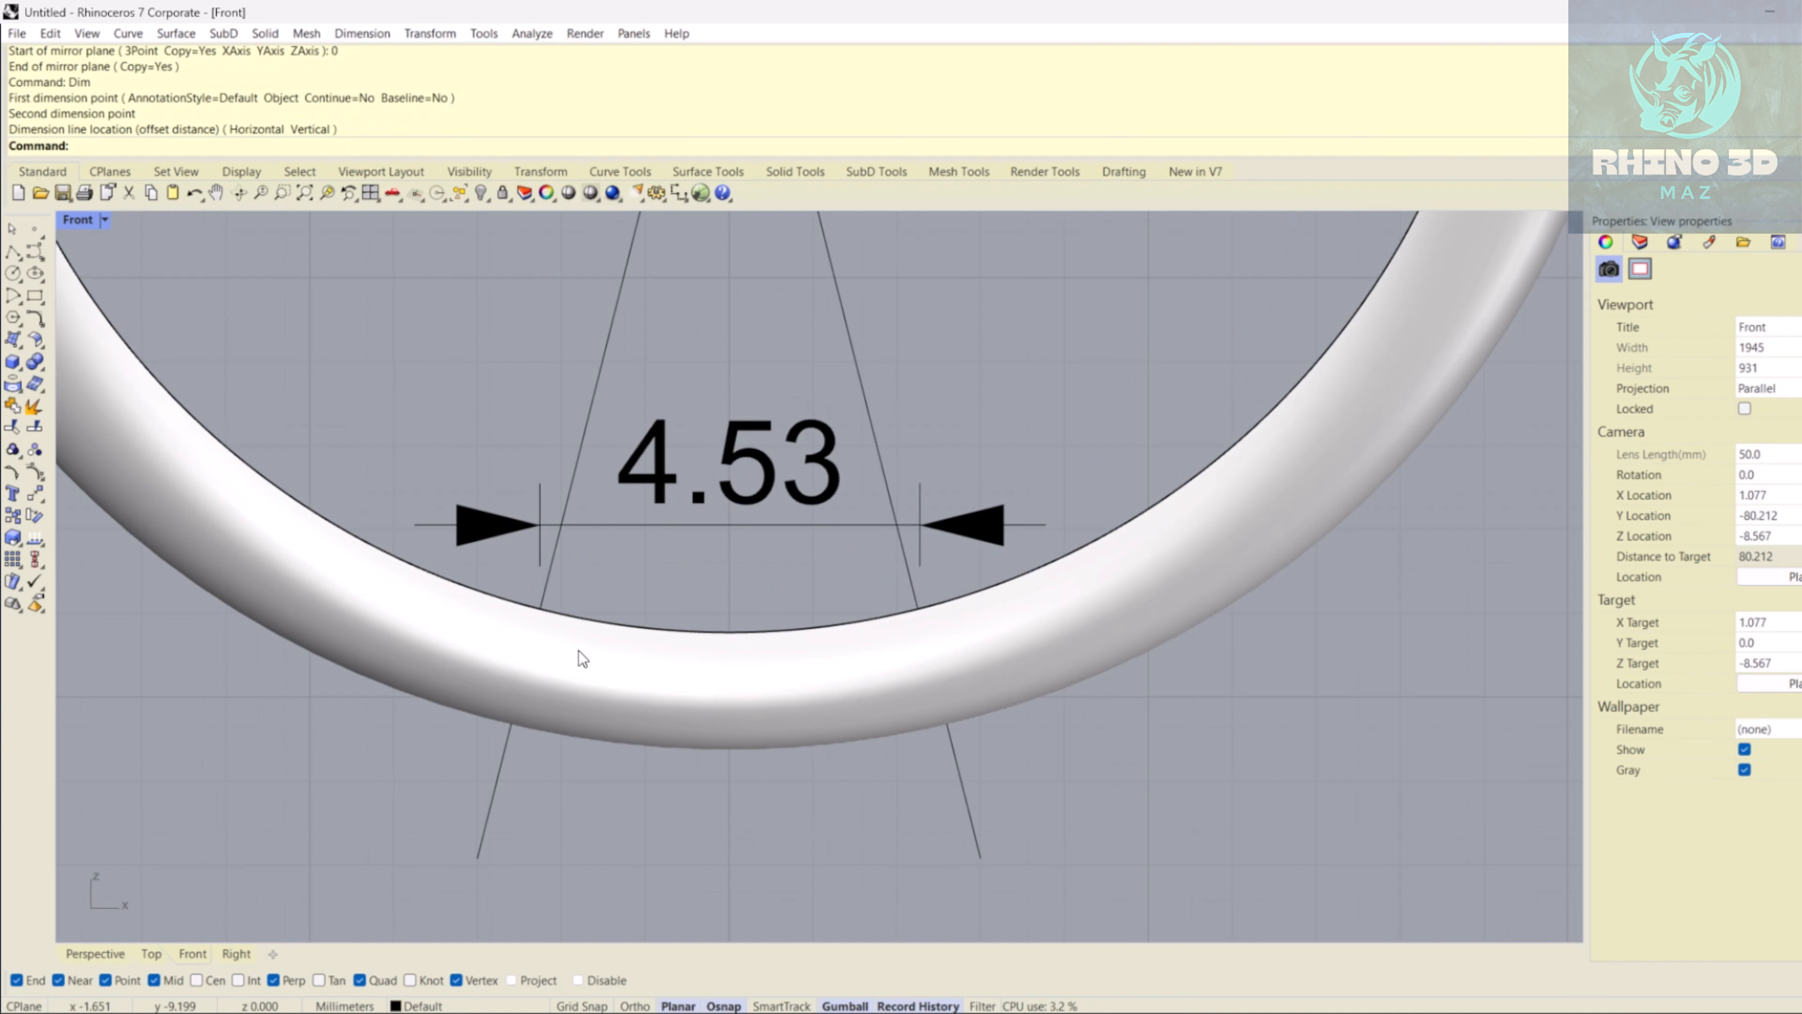
key(Return)
click(512, 724)
click(948, 724)
click(766, 867)
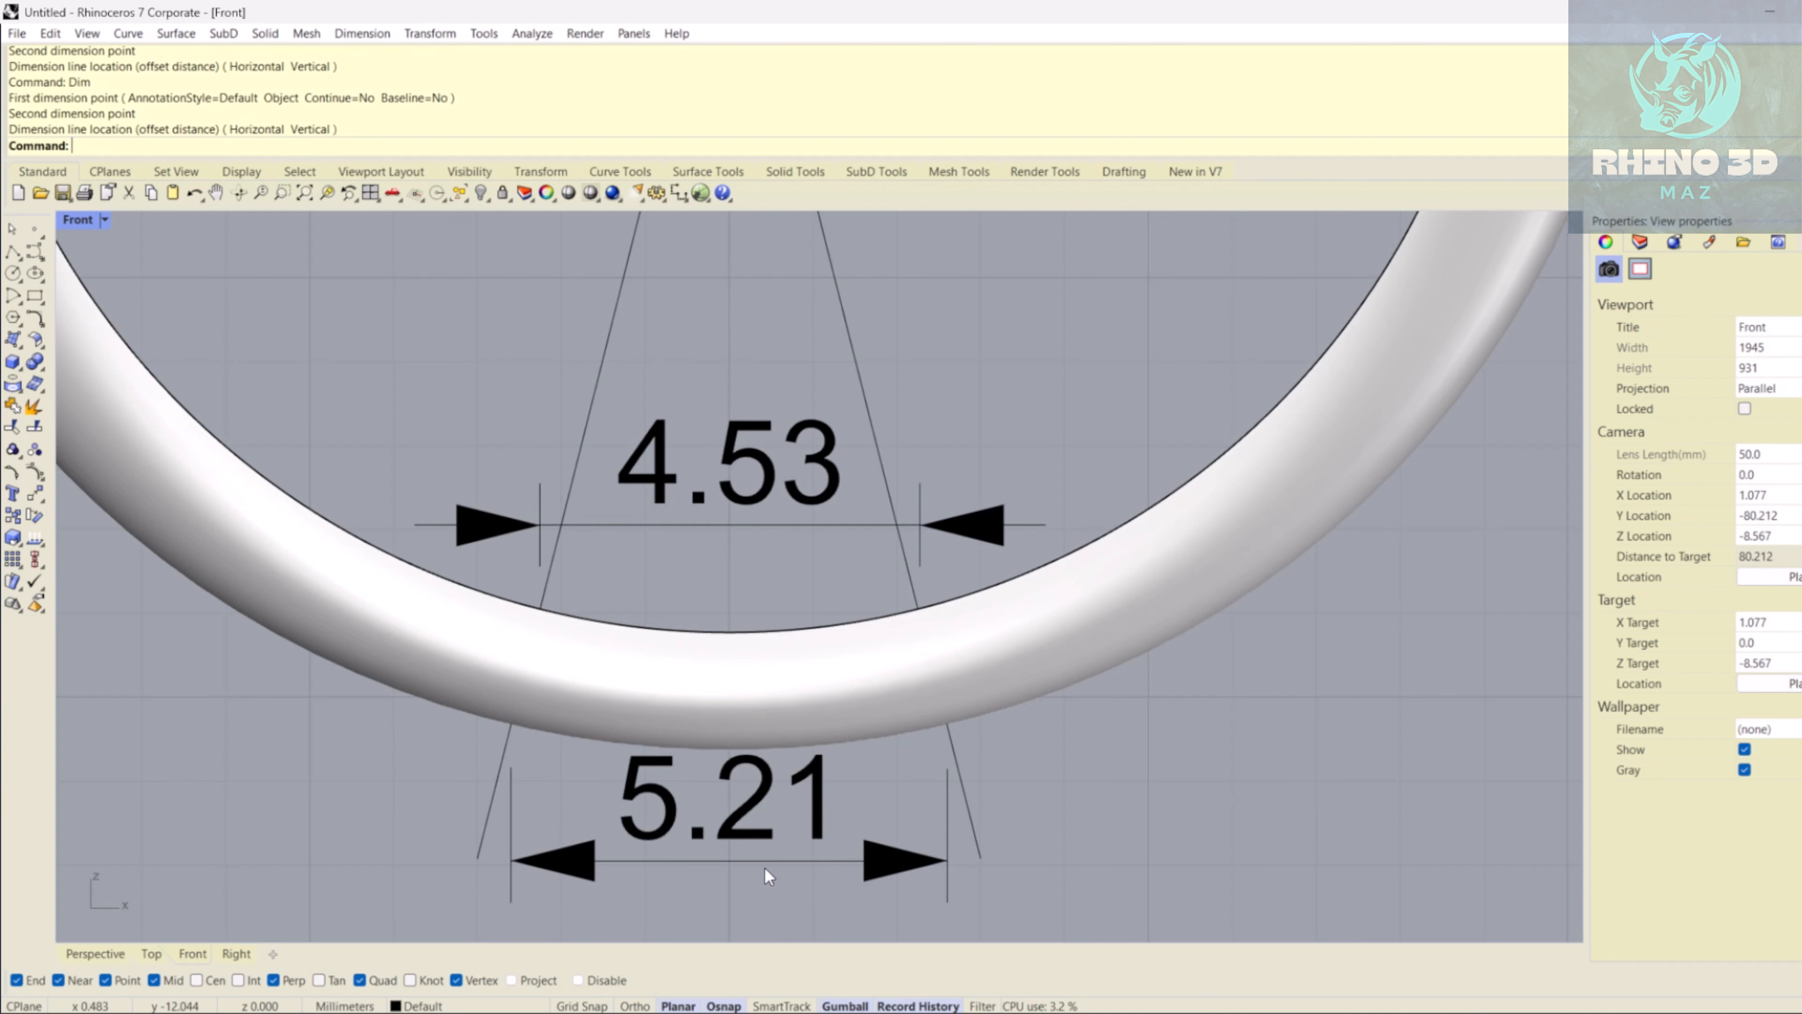
- Delete both linear dimensions
click(707, 525)
shift+click(767, 811)
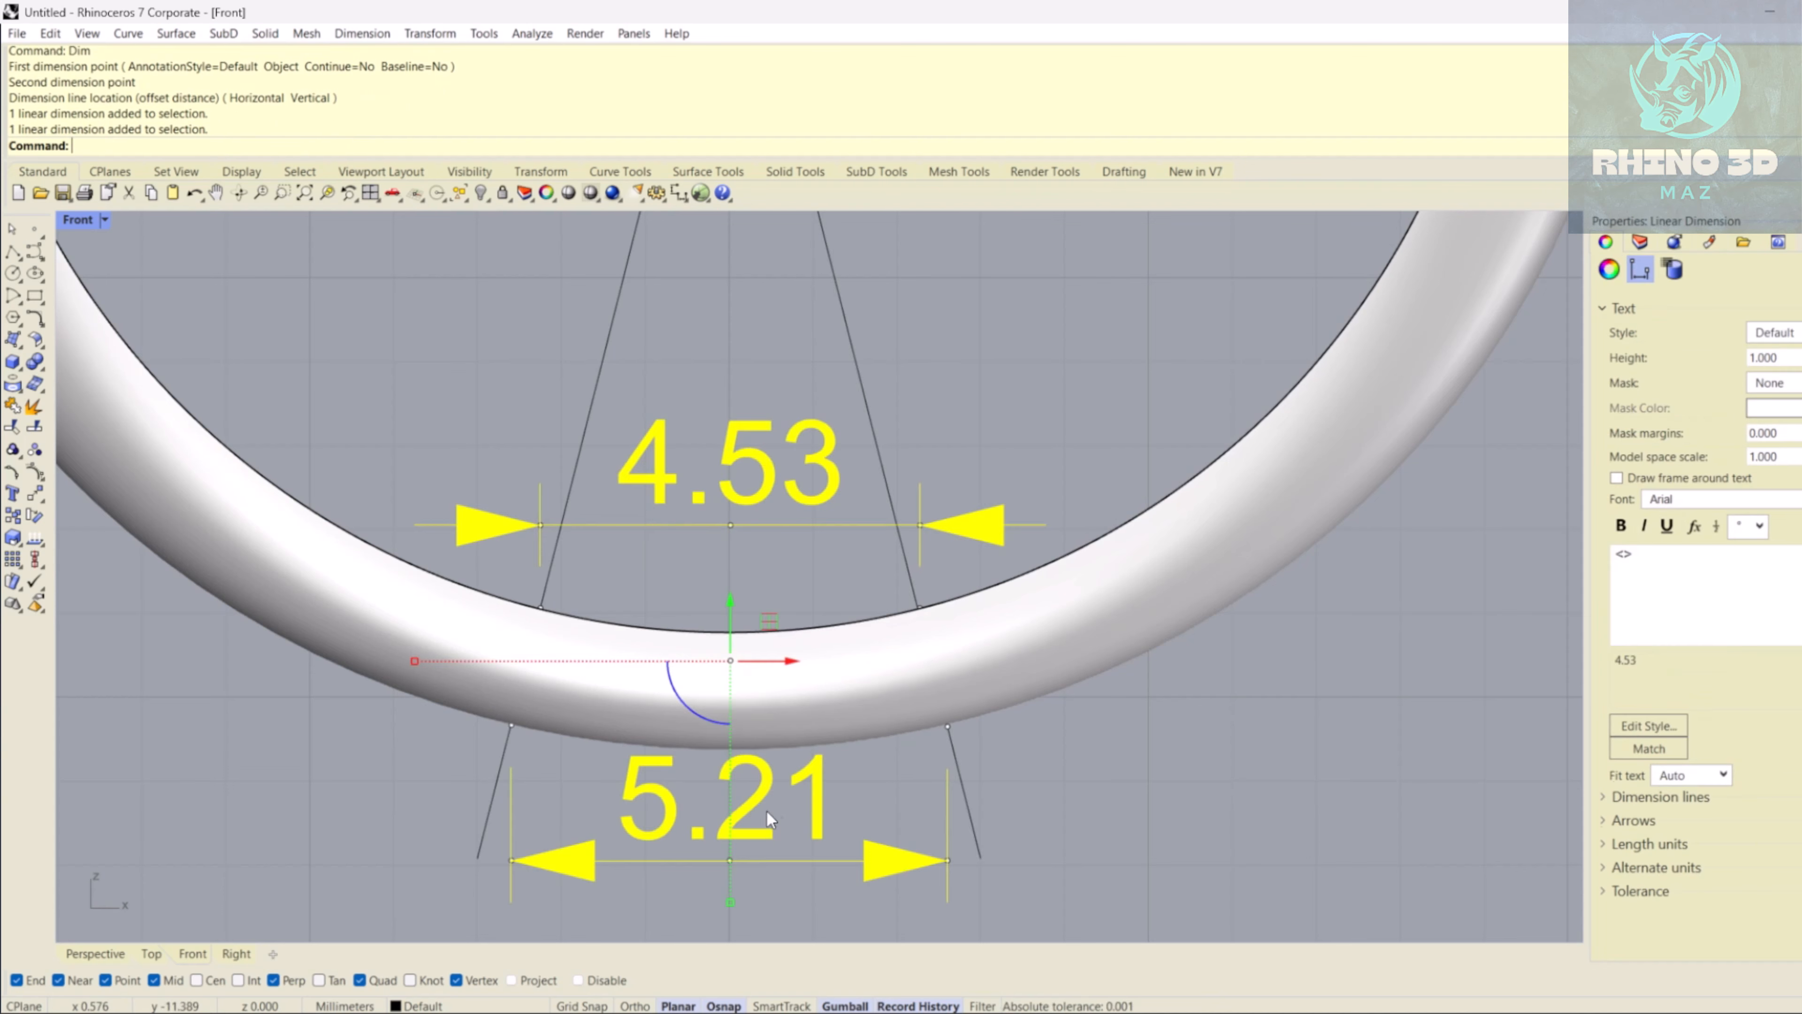
key(Delete)
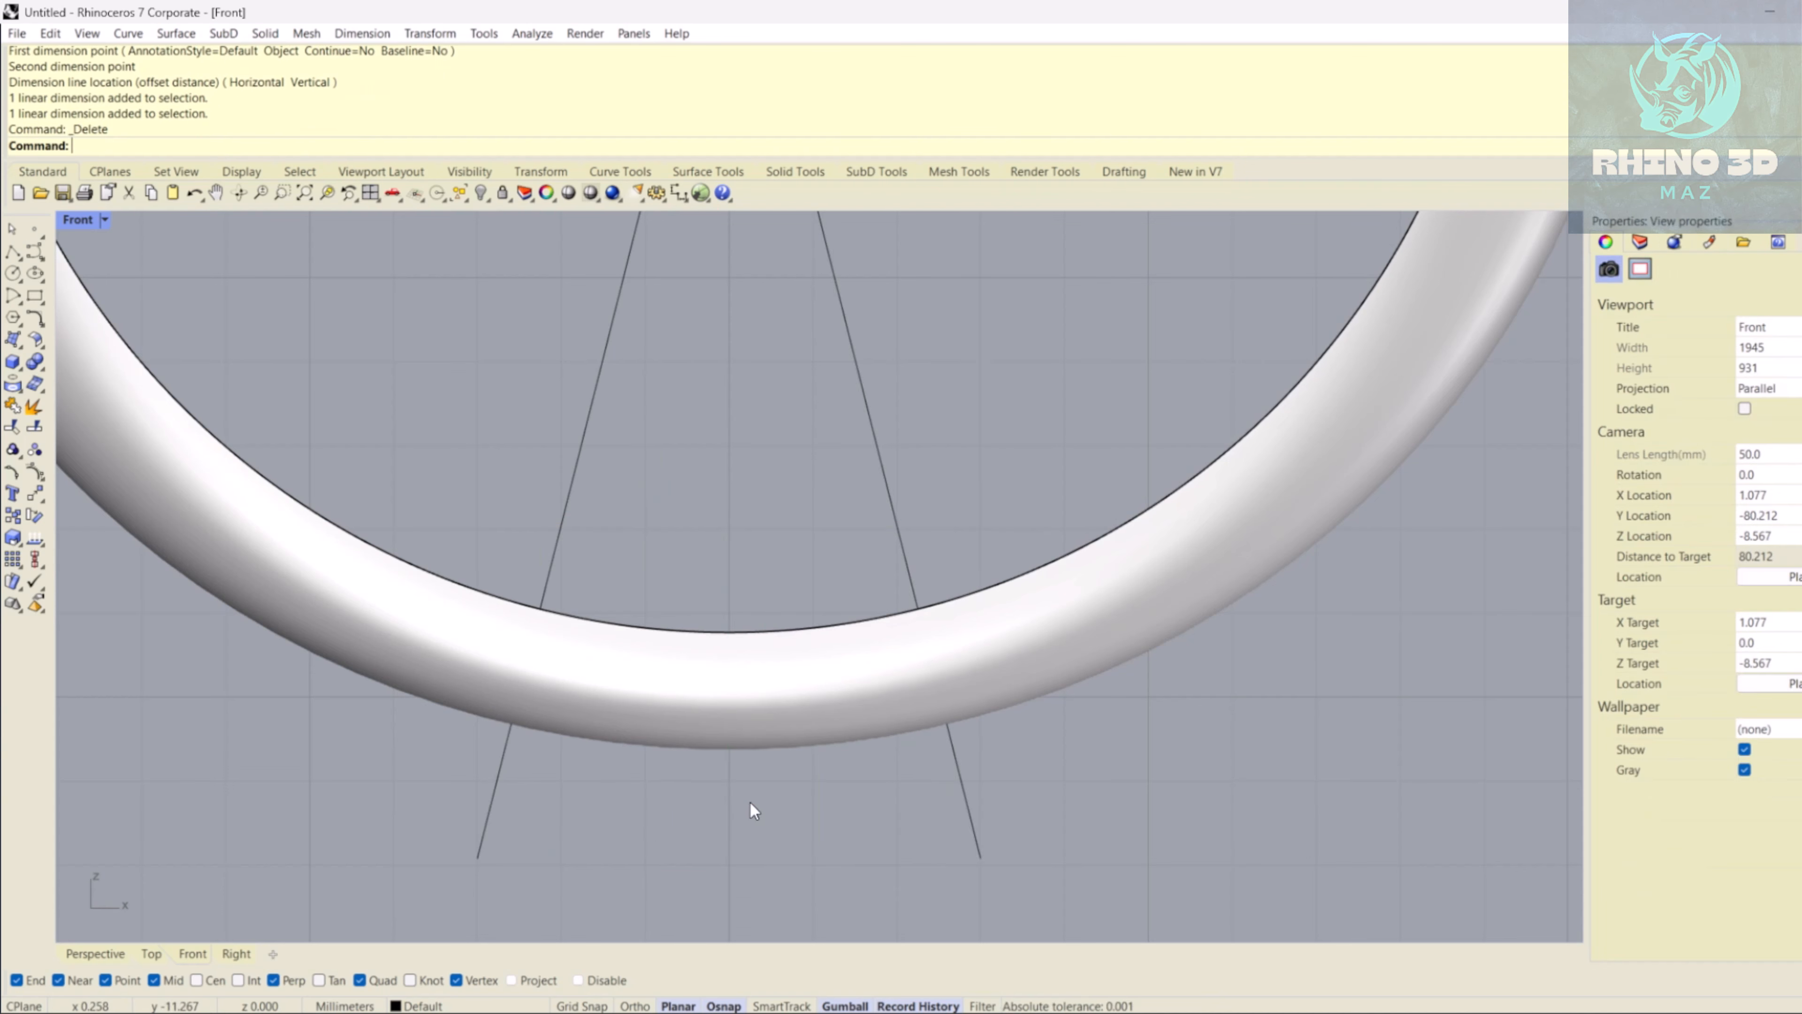
- In the Perspective view, extrude the two slanted lines to both sides as surfaces through the shank, and delete the lines
click(65, 957)
drag(838, 497, 691, 524)
text(ExtrudeCrv)
right_drag(693, 522, 880, 532)
key(Return)
click(1117, 692)
right_drag(1117, 692, 1004, 648)
key(Delete)
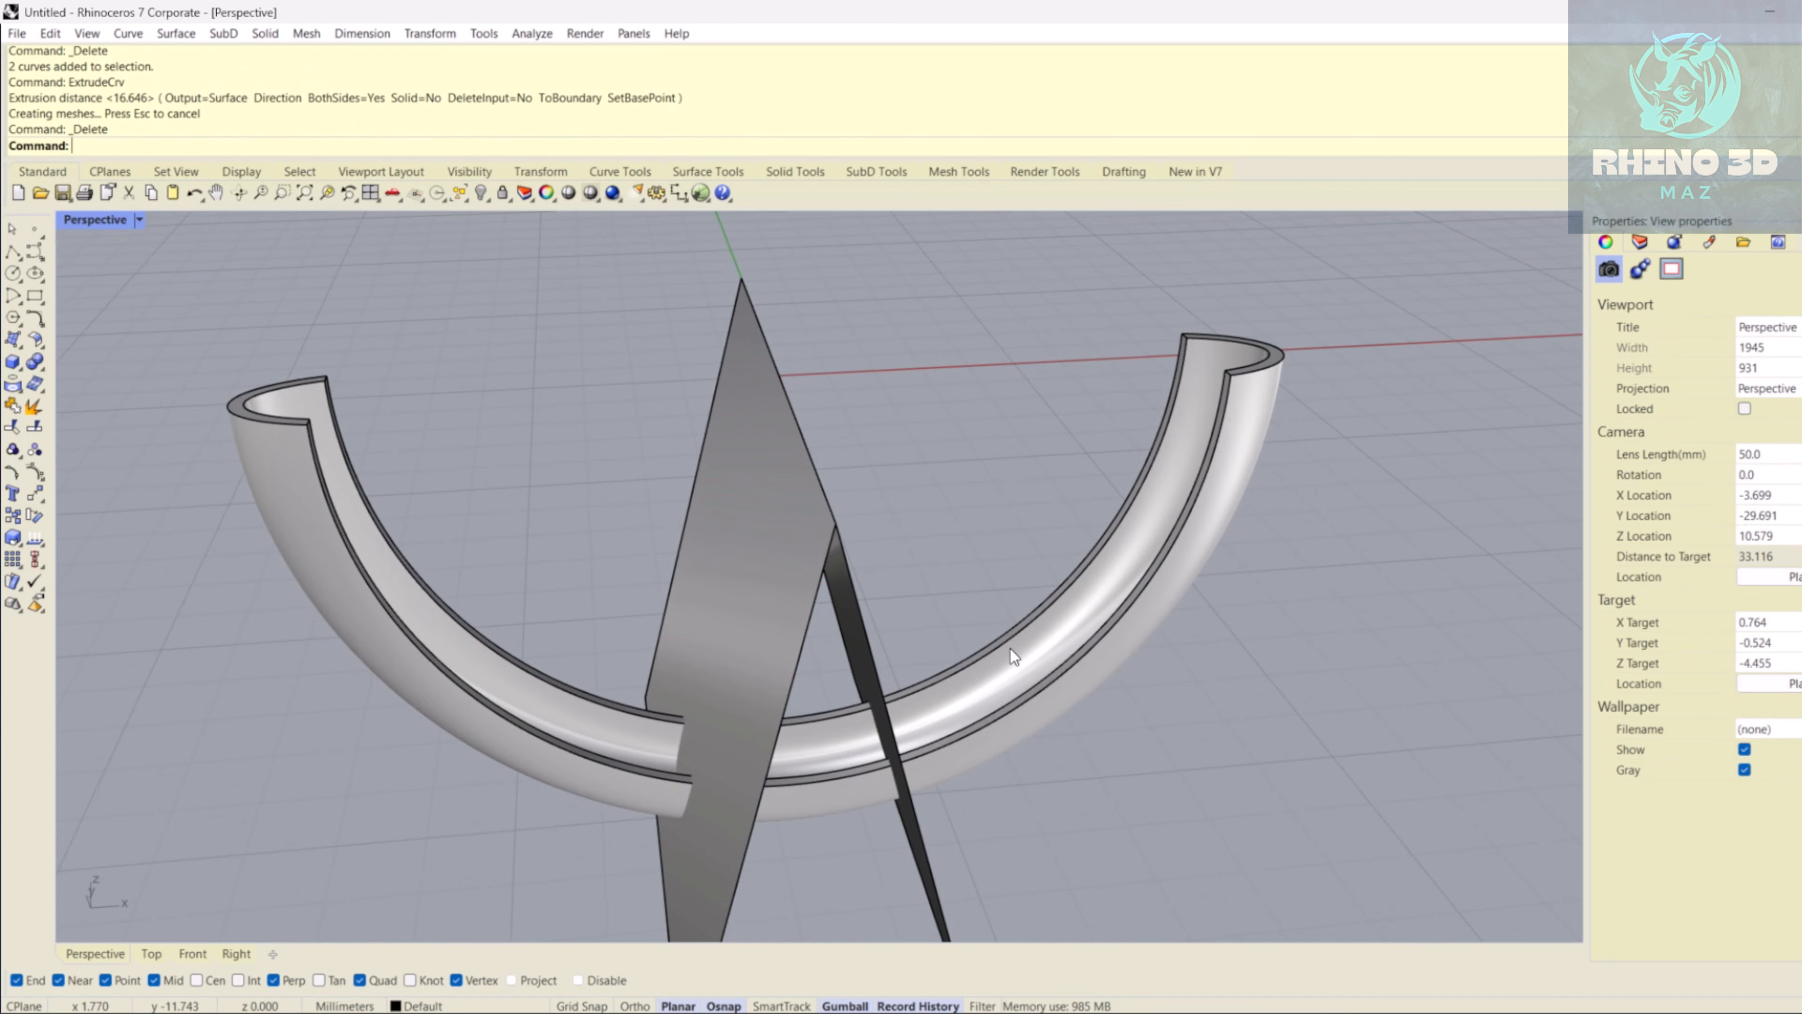
- Boolean split the hollow shank with the two extruded surfaces, and delete the cutting surfaces
click(1011, 649)
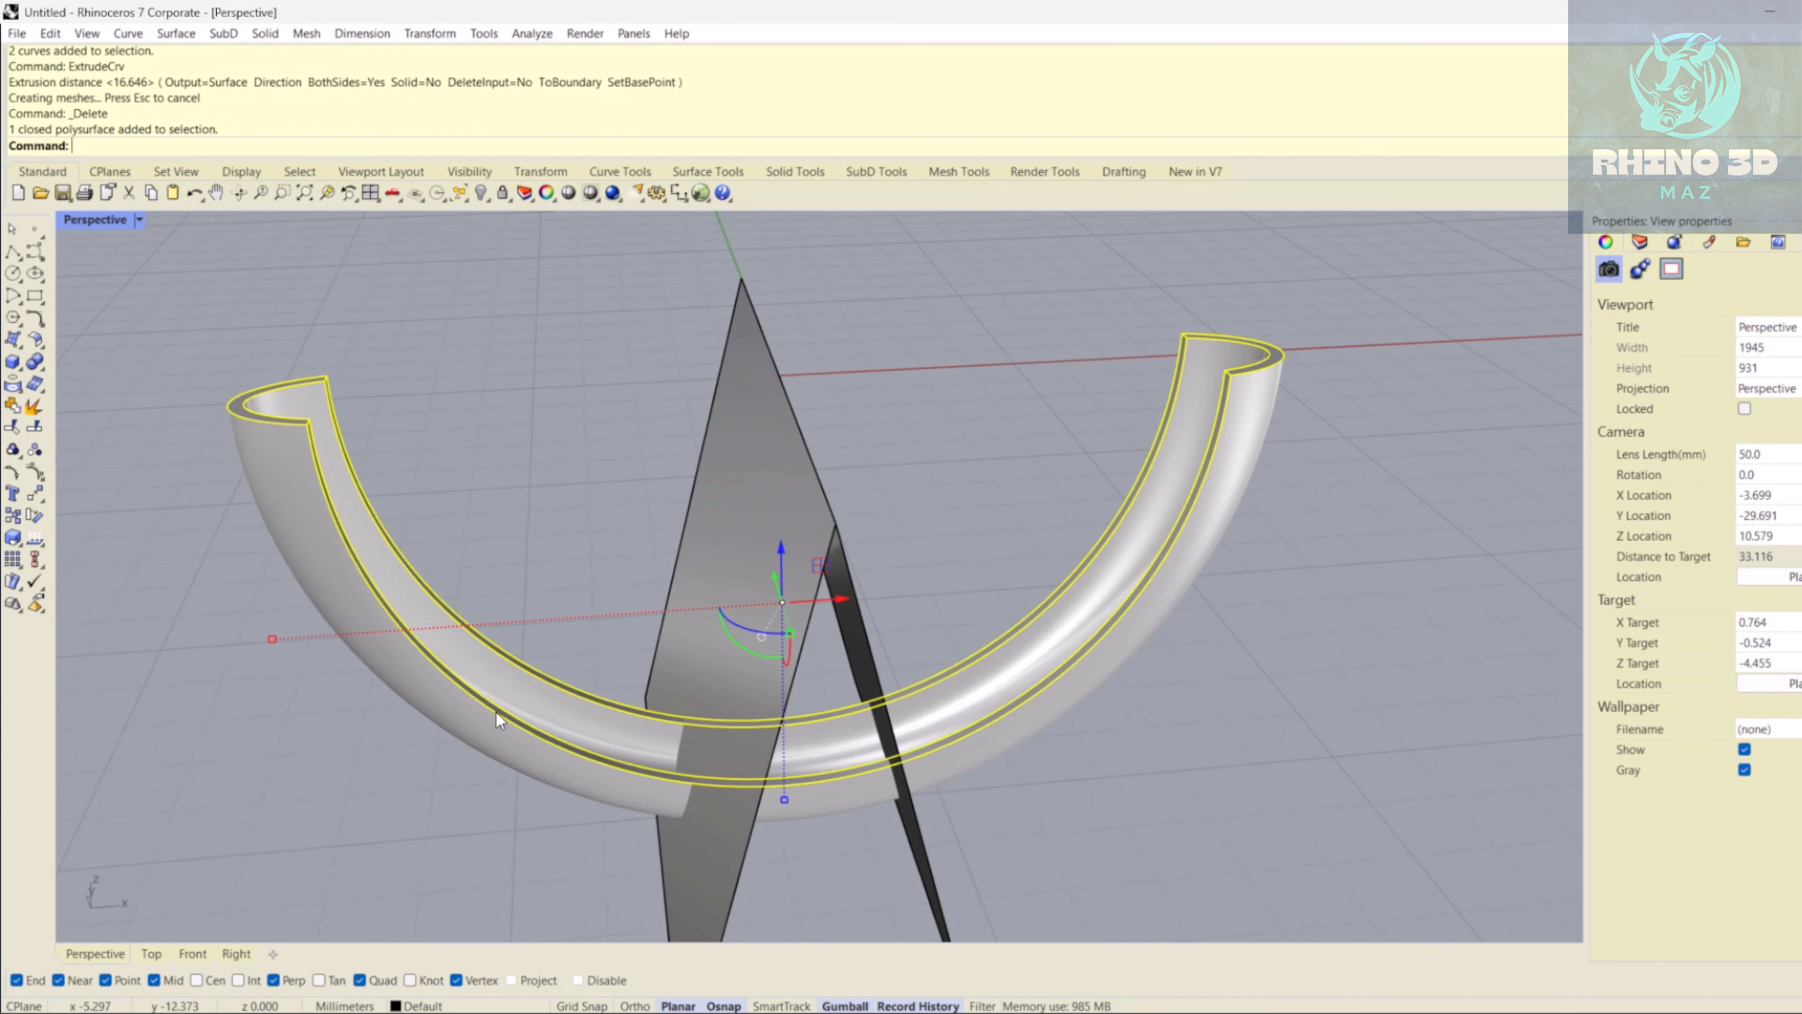
click(39, 370)
click(101, 368)
click(714, 429)
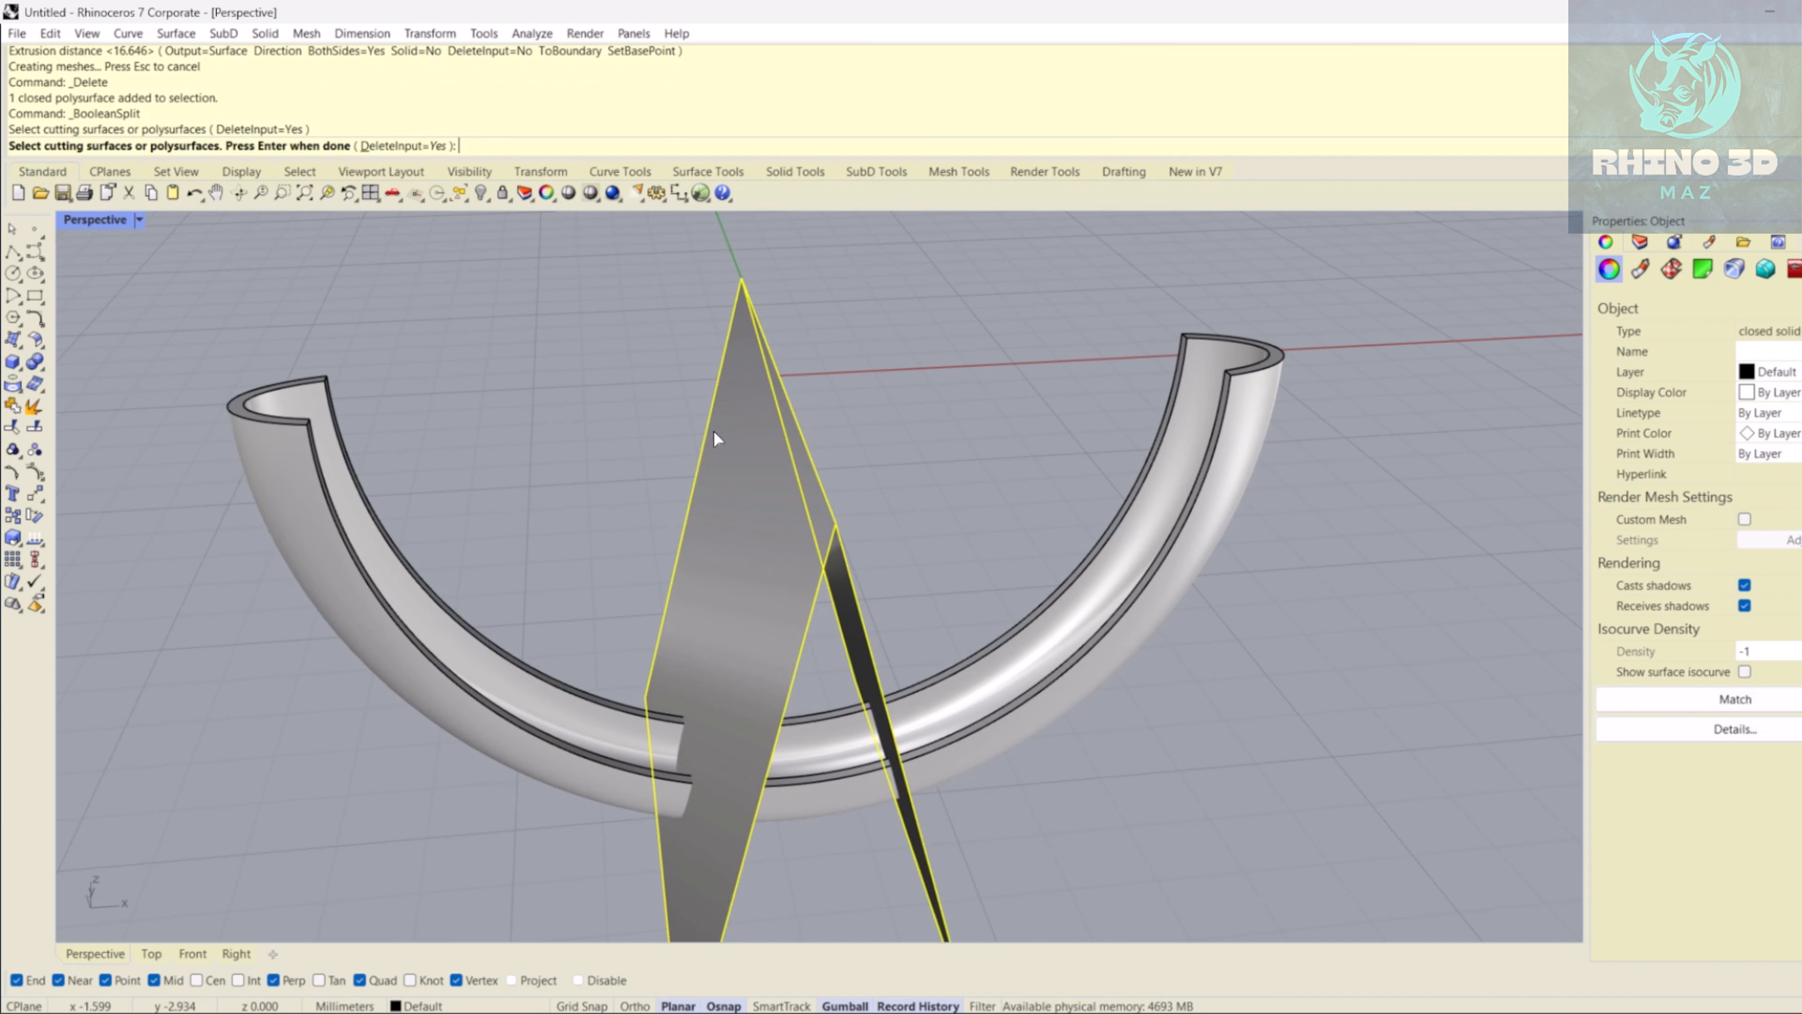
key(Return)
click(680, 437)
key(Delete)
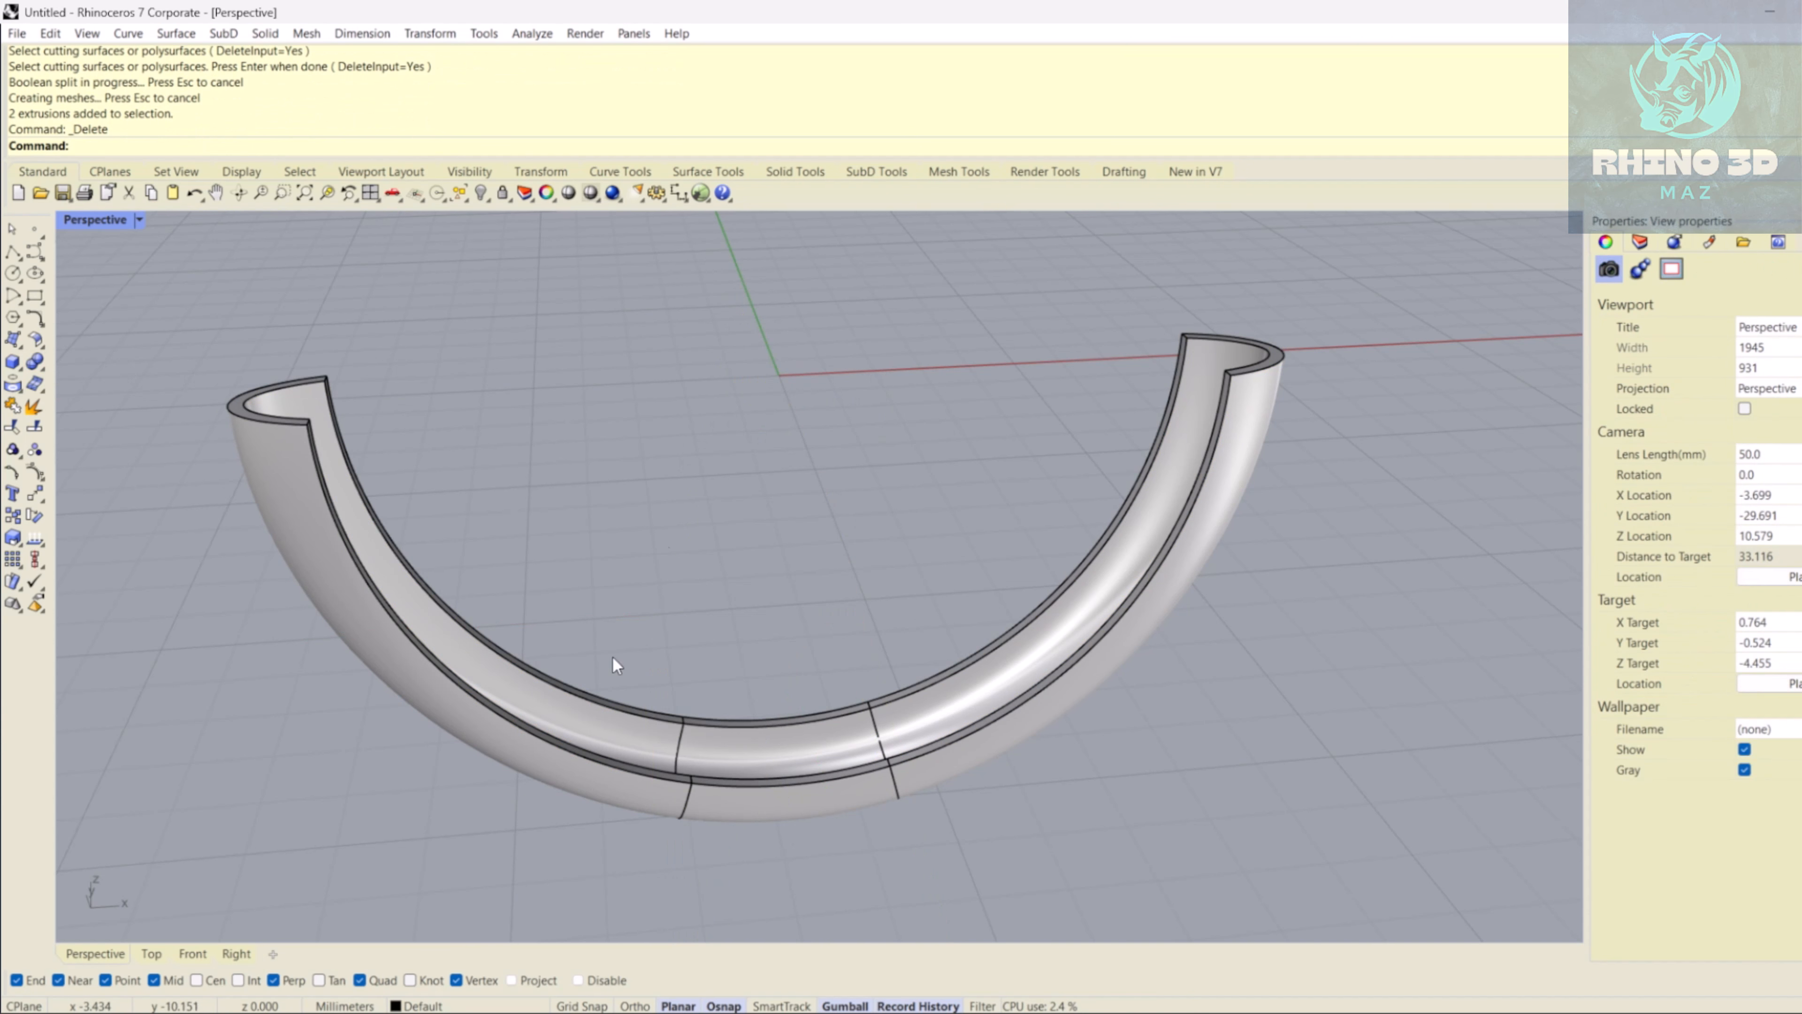
- Group the left and right shank pieces and hide them, leaving only the bottom segment
click(612, 674)
shift+click(904, 659)
key(ctrl+g)
key(ctrl+h)
right_drag(905, 659, 778, 682)
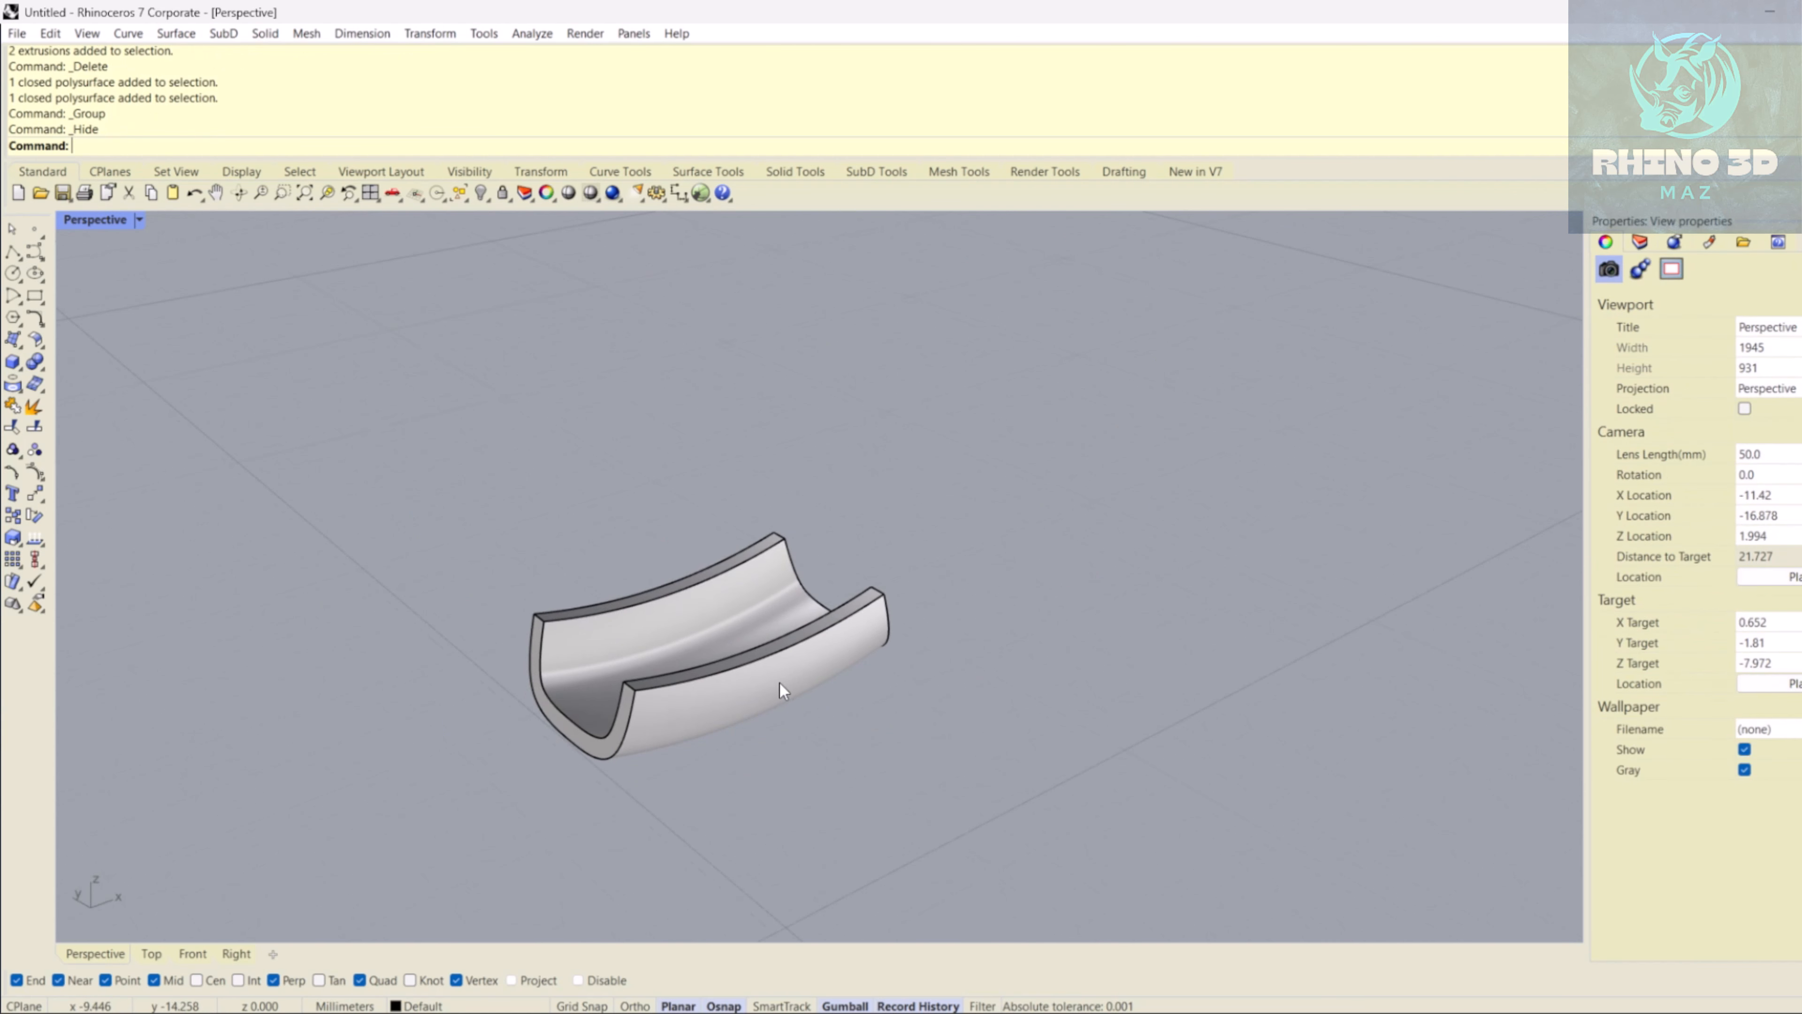
- Explode the bottom segment and delete every surface except its curved outer one
click(777, 683)
middle_click(829, 704)
click(820, 754)
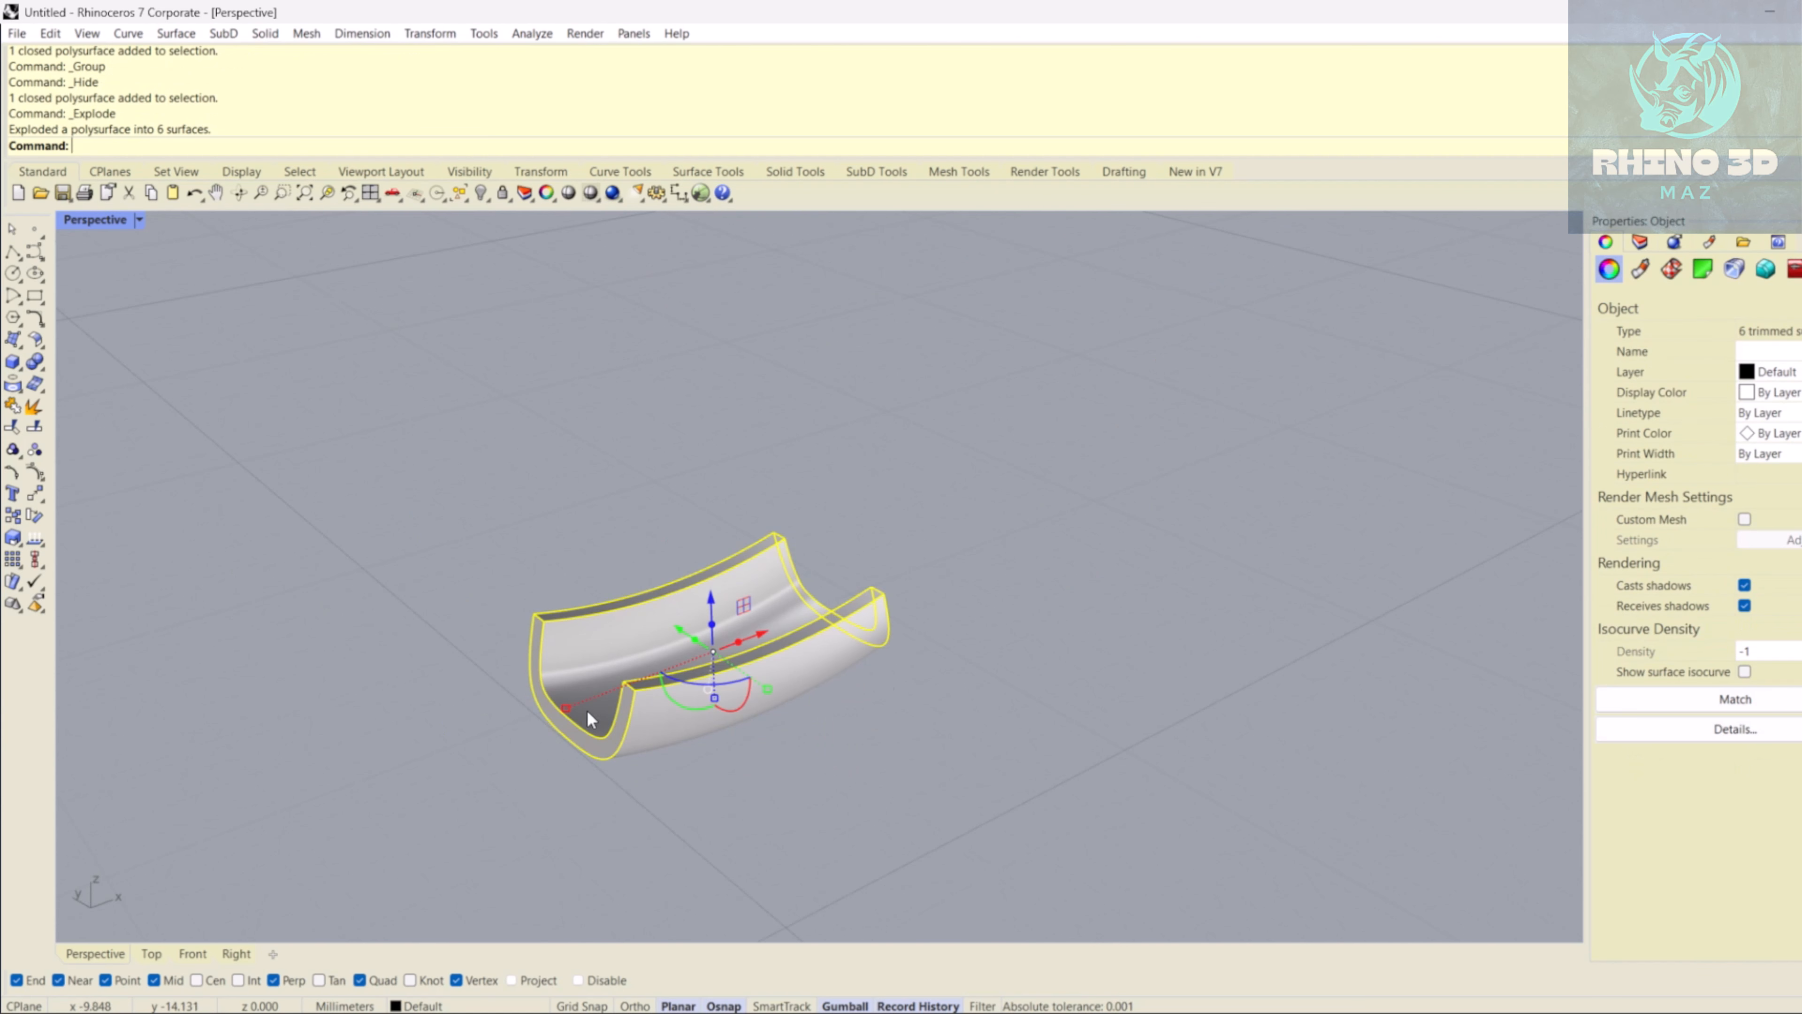
scroll(610, 724, up, 5)
scroll(676, 561, down, 3)
scroll(795, 628, up, 3)
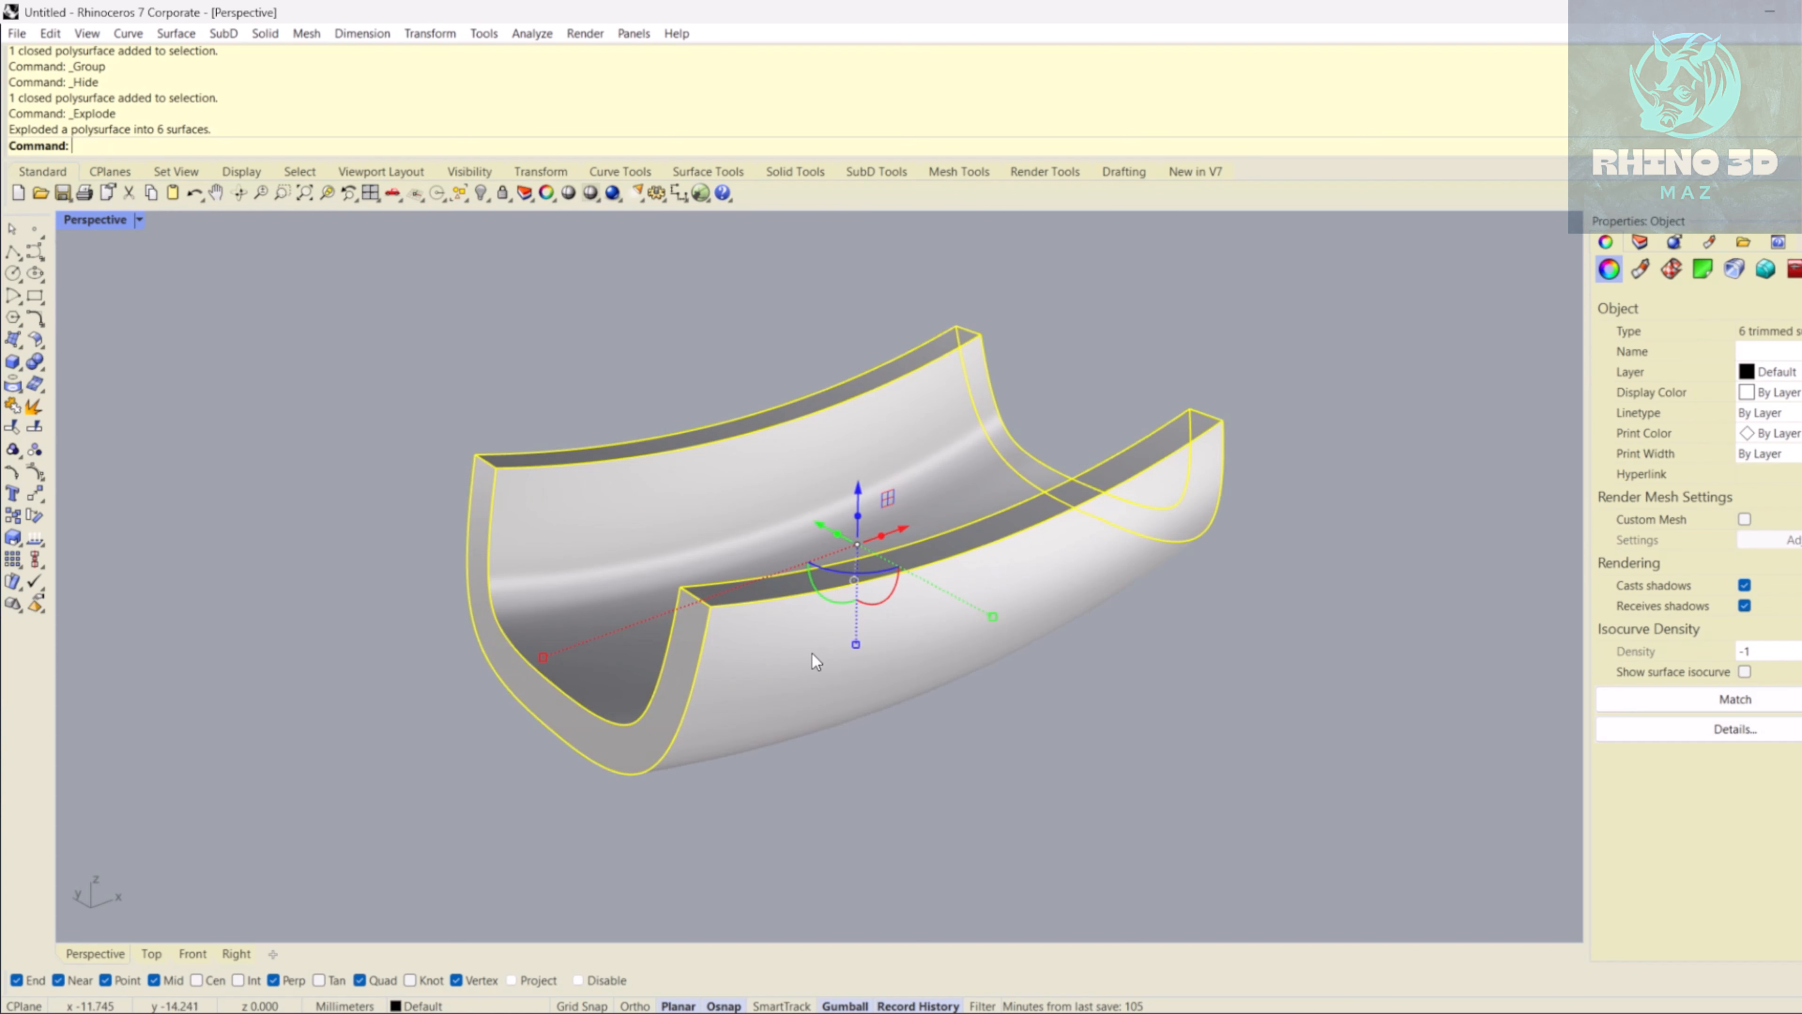
ctrl+click(719, 721)
key(Delete)
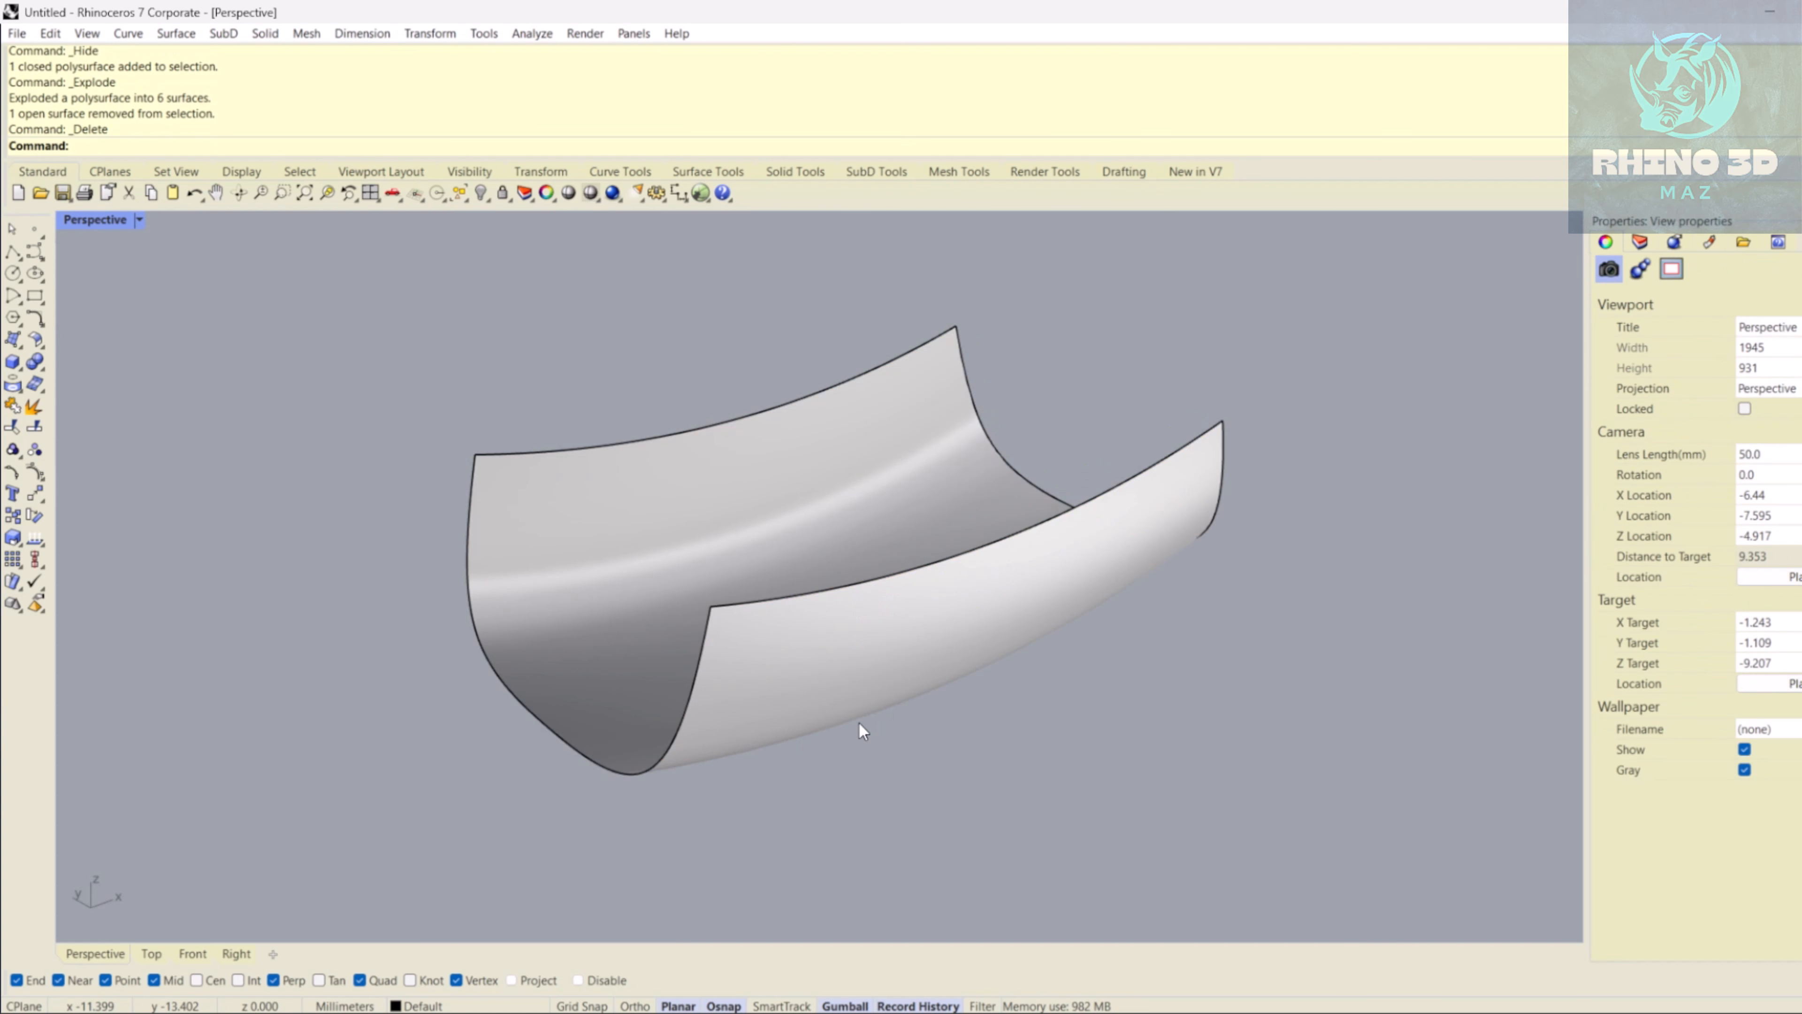
- Try to loft a surface between the two long edges of the outer surface, and undo the loft
scroll(848, 510, down, 3)
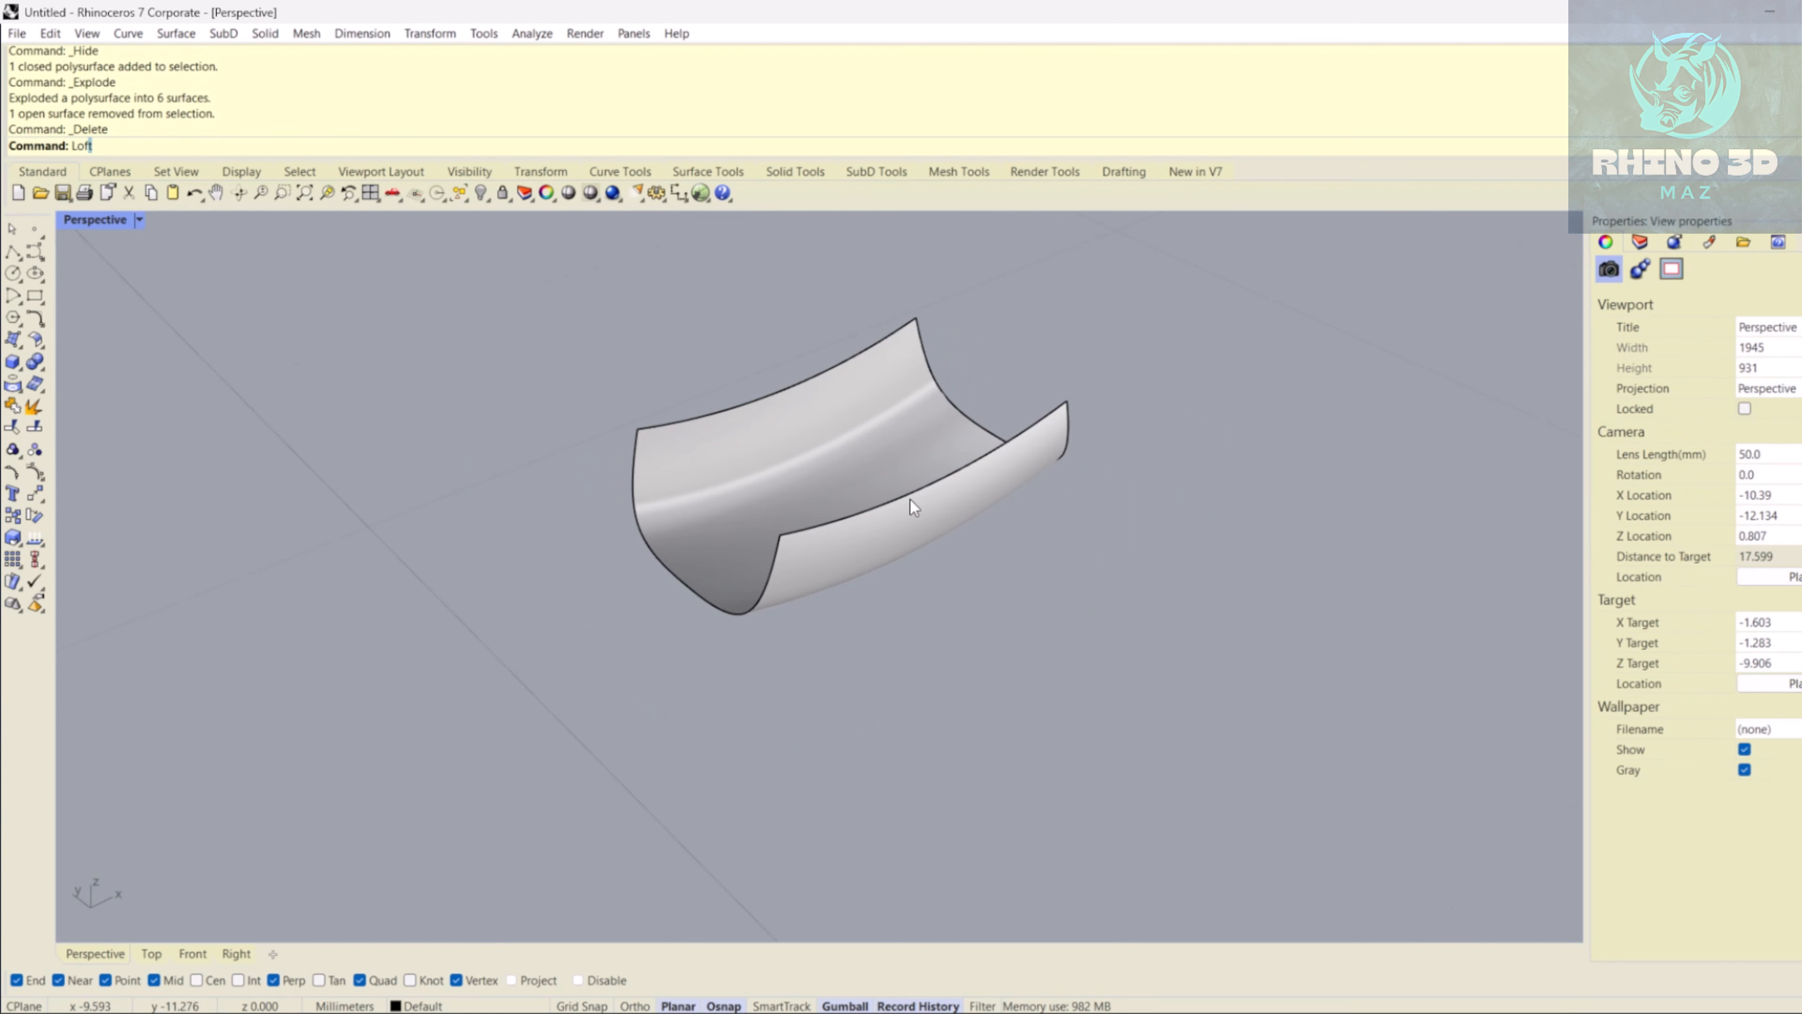
key(Return)
click(922, 484)
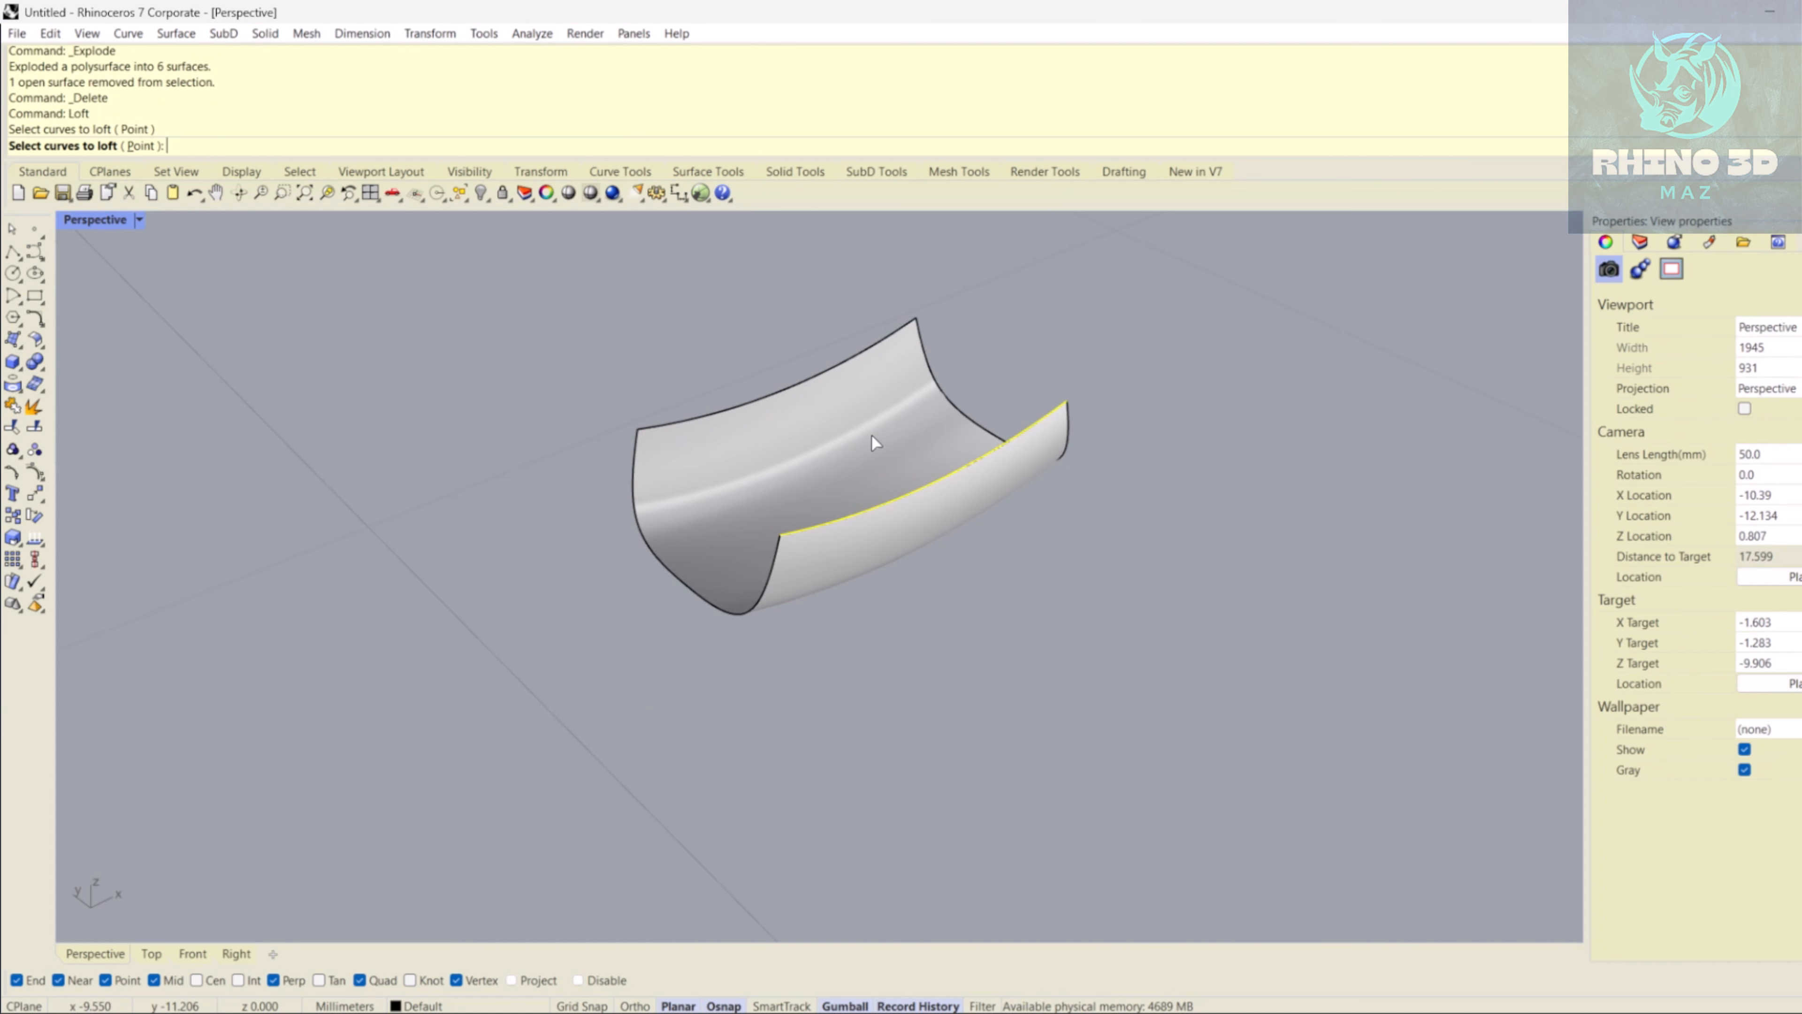
click(833, 369)
key(Return)
key(Return)
key(ctrl+z)
- Loft a surface between the outer surface's two long edges, picking the far edge first
key(Return)
click(784, 390)
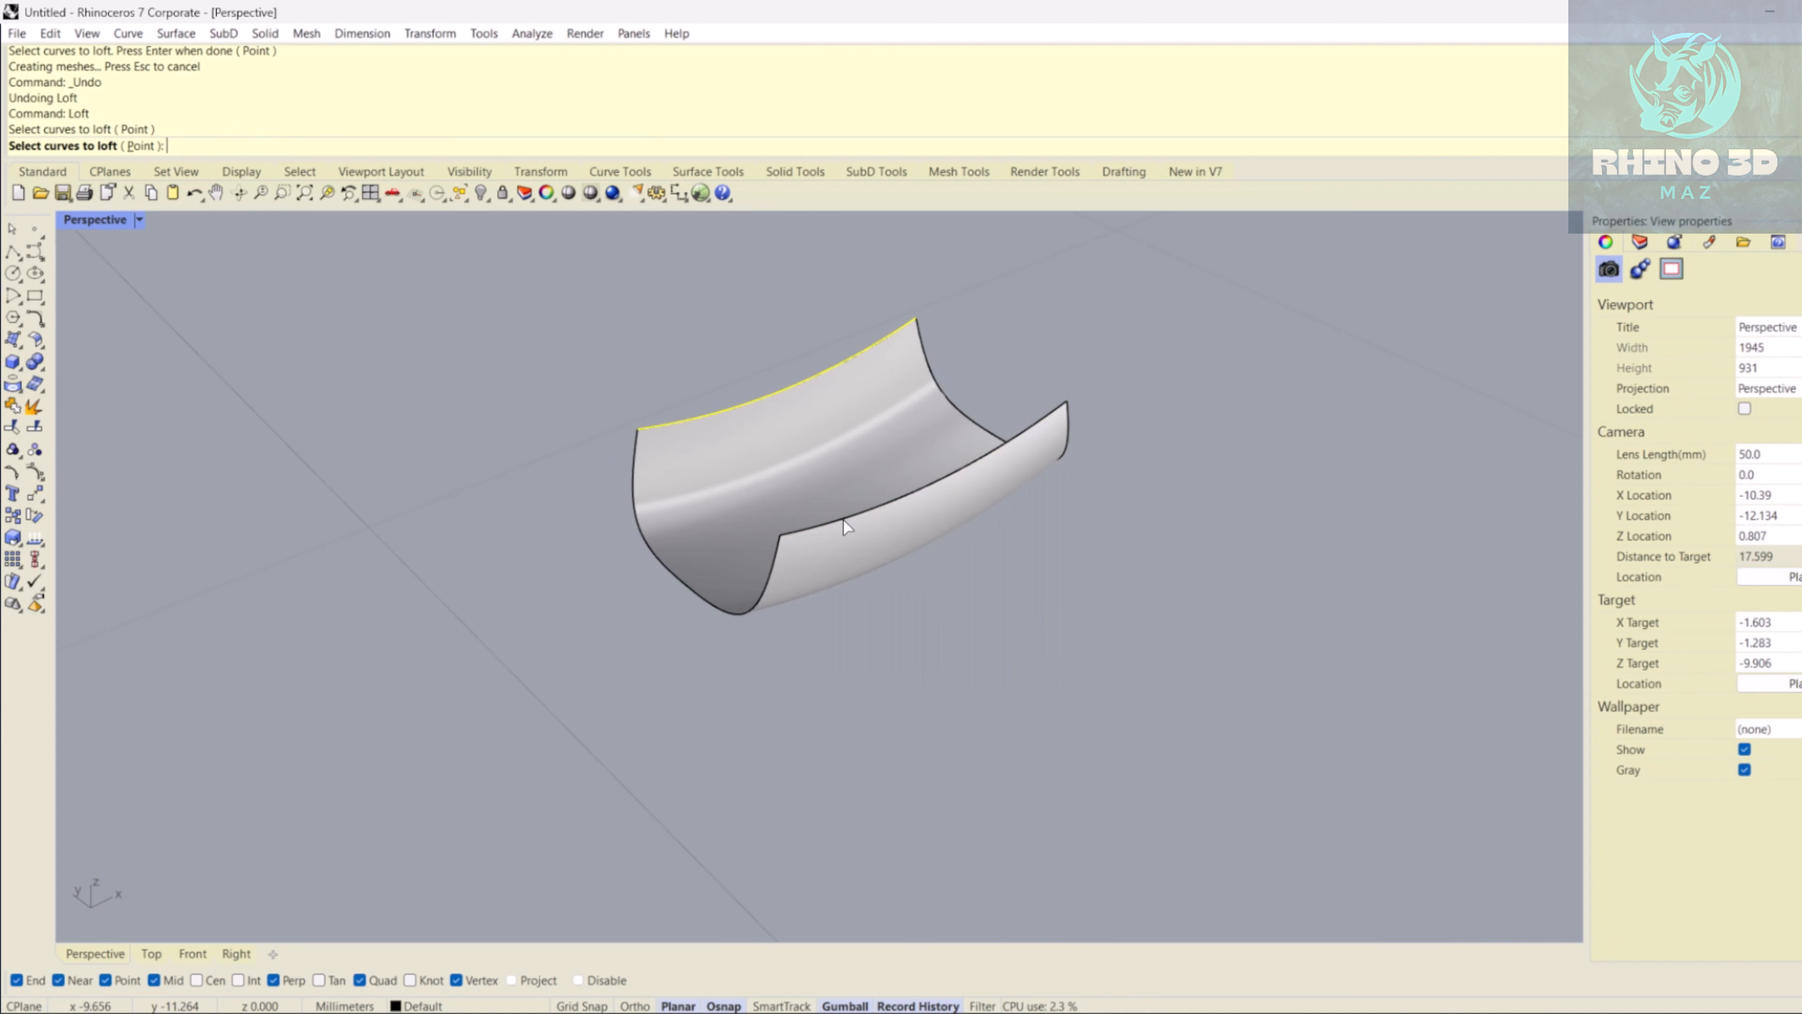
click(820, 524)
key(Return)
shift+right_drag(692, 524, 454, 571)
key(Return)
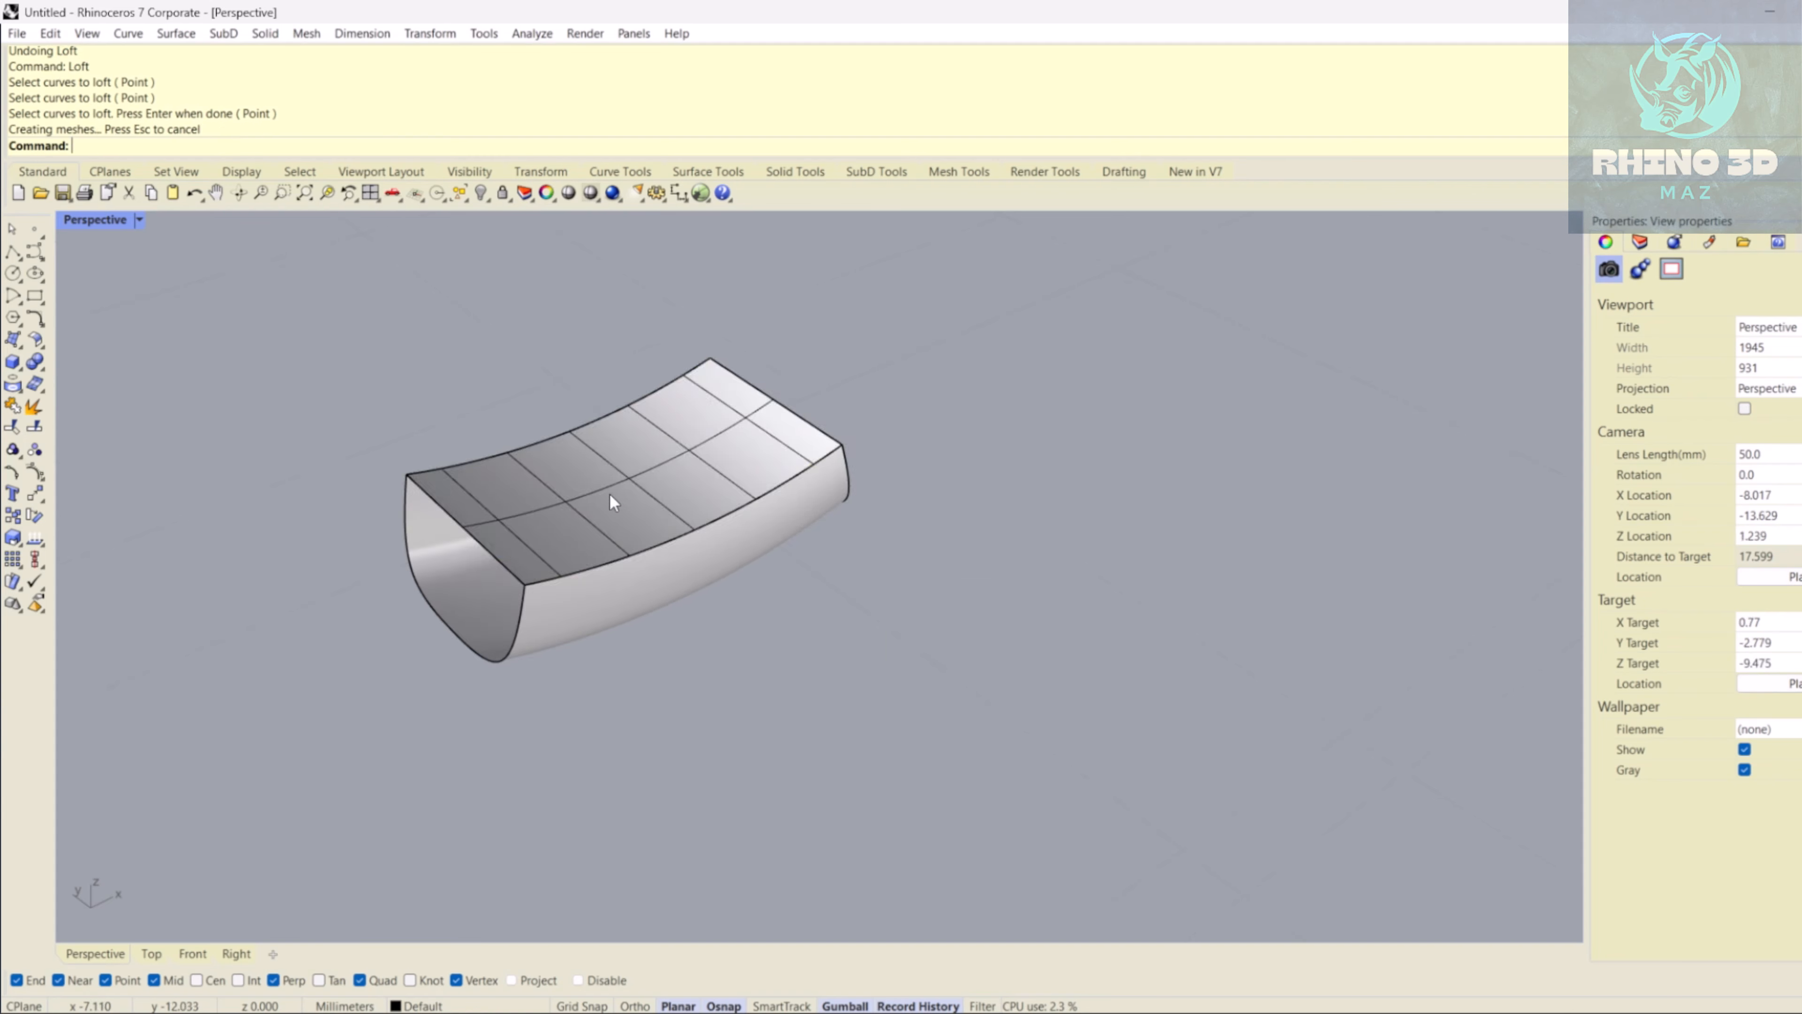
- Join the lofted surface to the outer surface and cap both ends, making the bottom segment a closed solid
click(611, 499)
shift+click(620, 579)
middle_click(623, 550)
click(623, 568)
text(ApplyCrv)
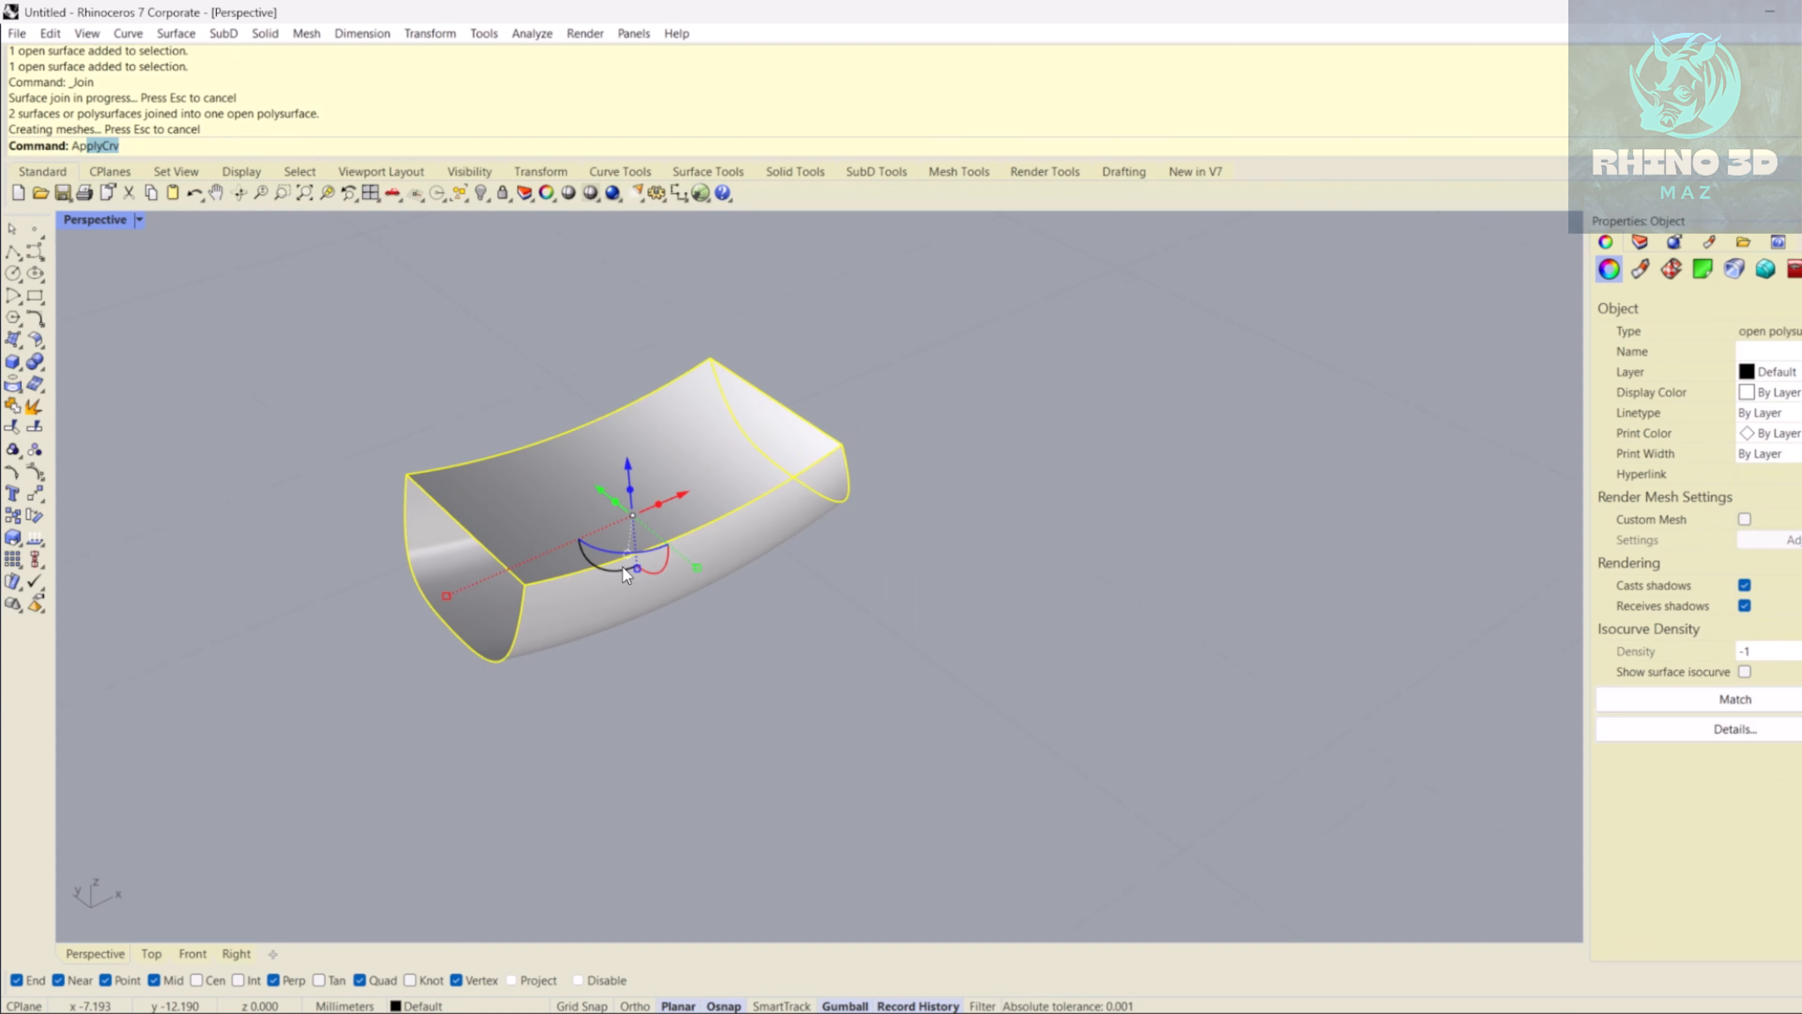
key(Return)
key(Escape)
click(620, 537)
text(Cap)
key(Return)
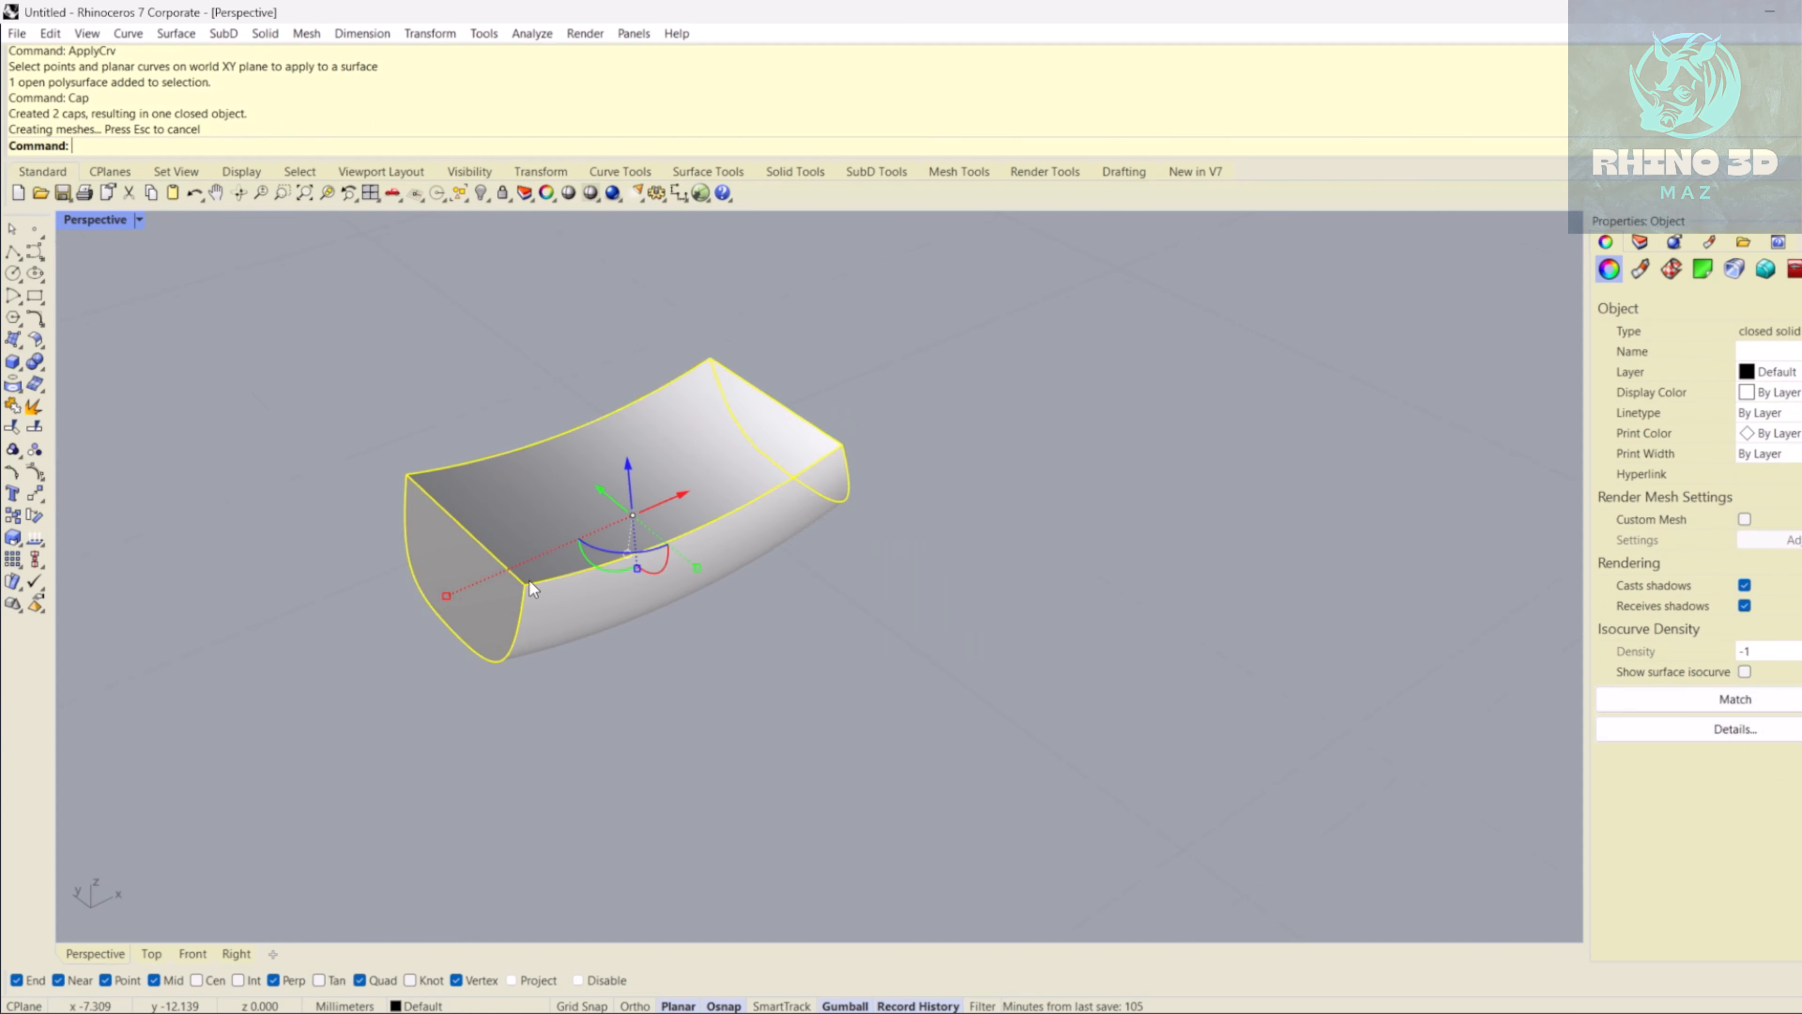
key(Escape)
- Show the hidden hollowed shank halves, the clover bezels and their red inner rims alongside the bottom segment
scroll(735, 564, down, 8)
right_drag(722, 531, 675, 594)
text(Sh)
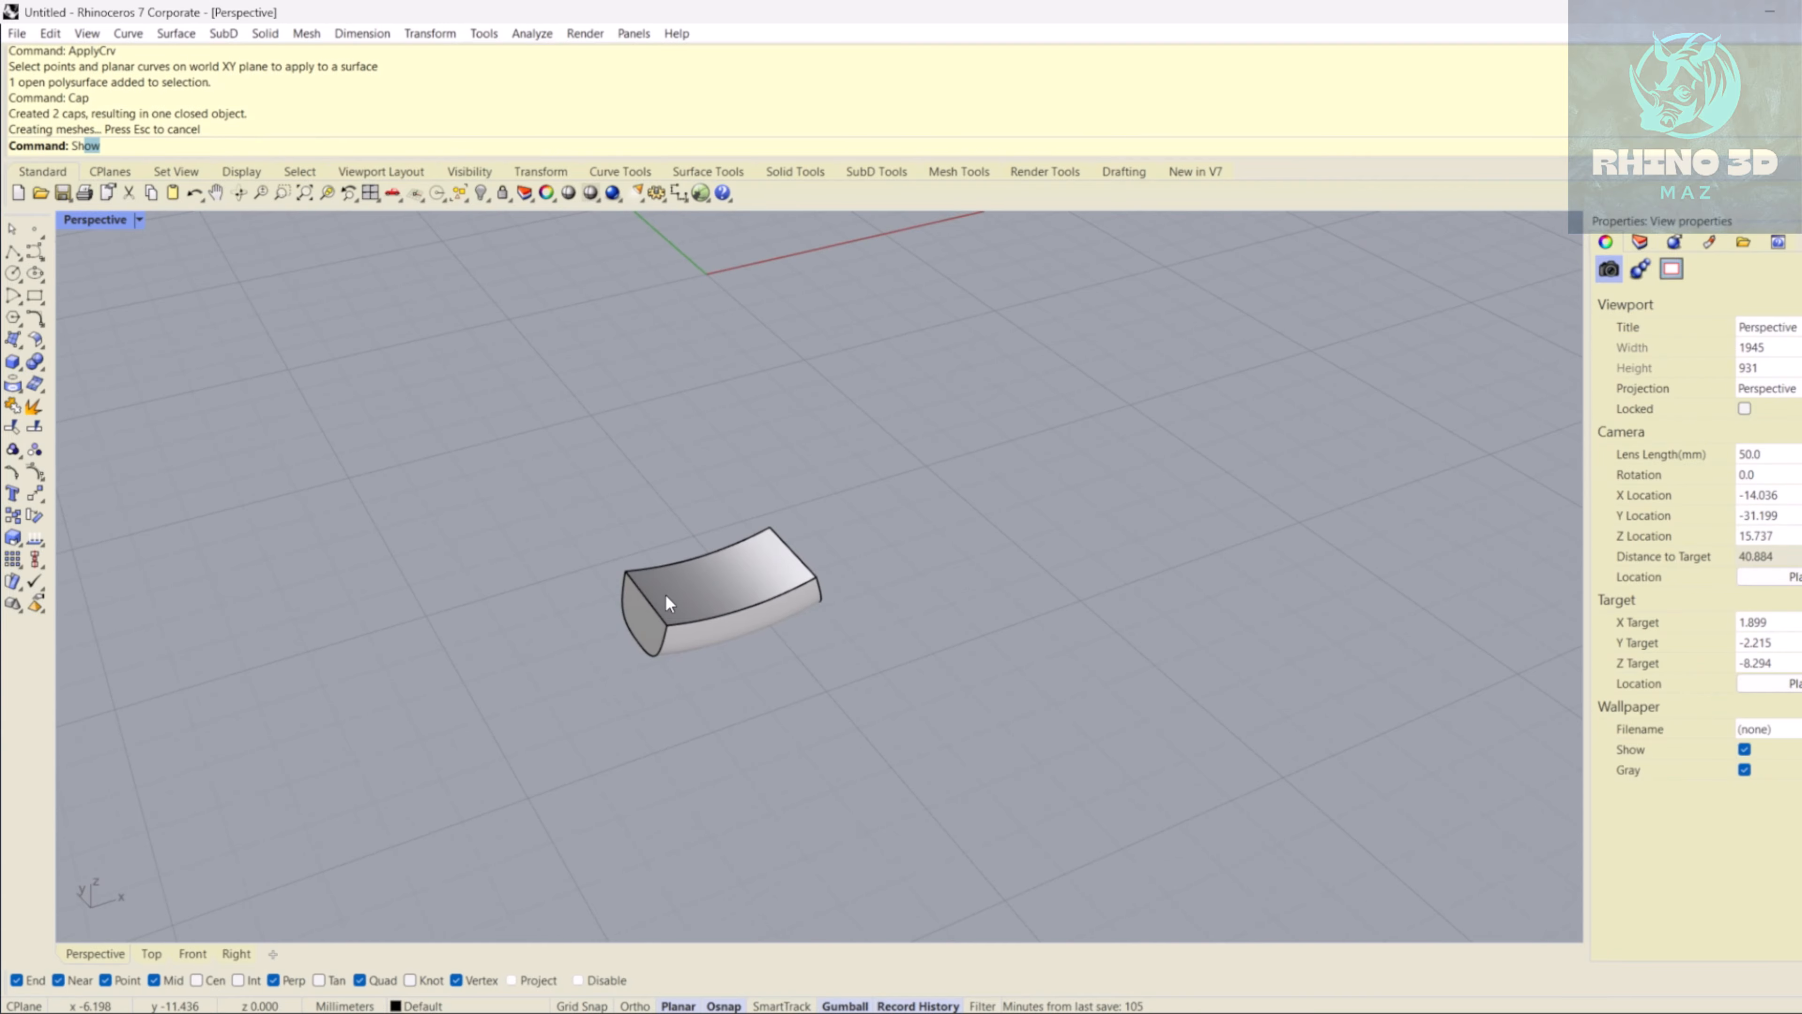
text(owSelected)
key(Return)
click(851, 565)
key(Return)
shift+right_drag(791, 603, 816, 766)
key(Return)
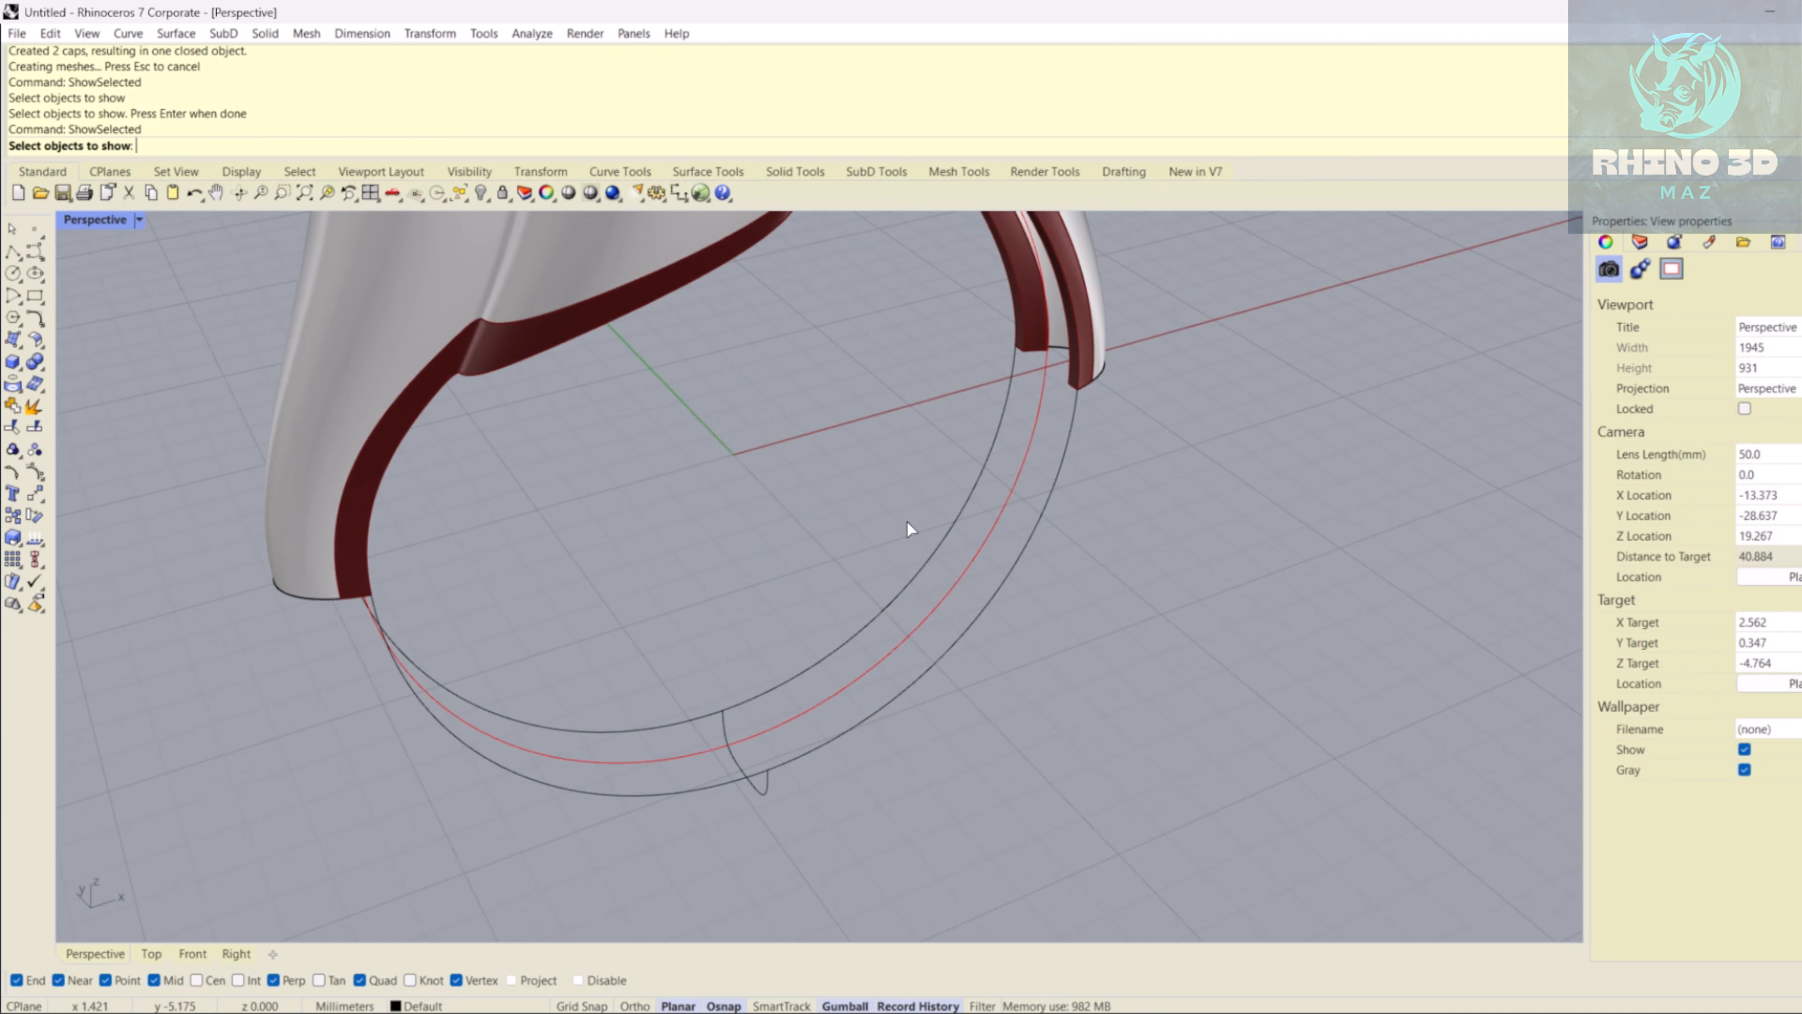
click(1033, 286)
click(1022, 294)
key(Return)
- Duplicate one inner edge of the hollow channel in the shank half below the bezel
shift+right_drag(798, 316, 838, 555)
scroll(838, 568, down, 6)
right_drag(891, 717, 855, 495)
scroll(855, 494, up, 15)
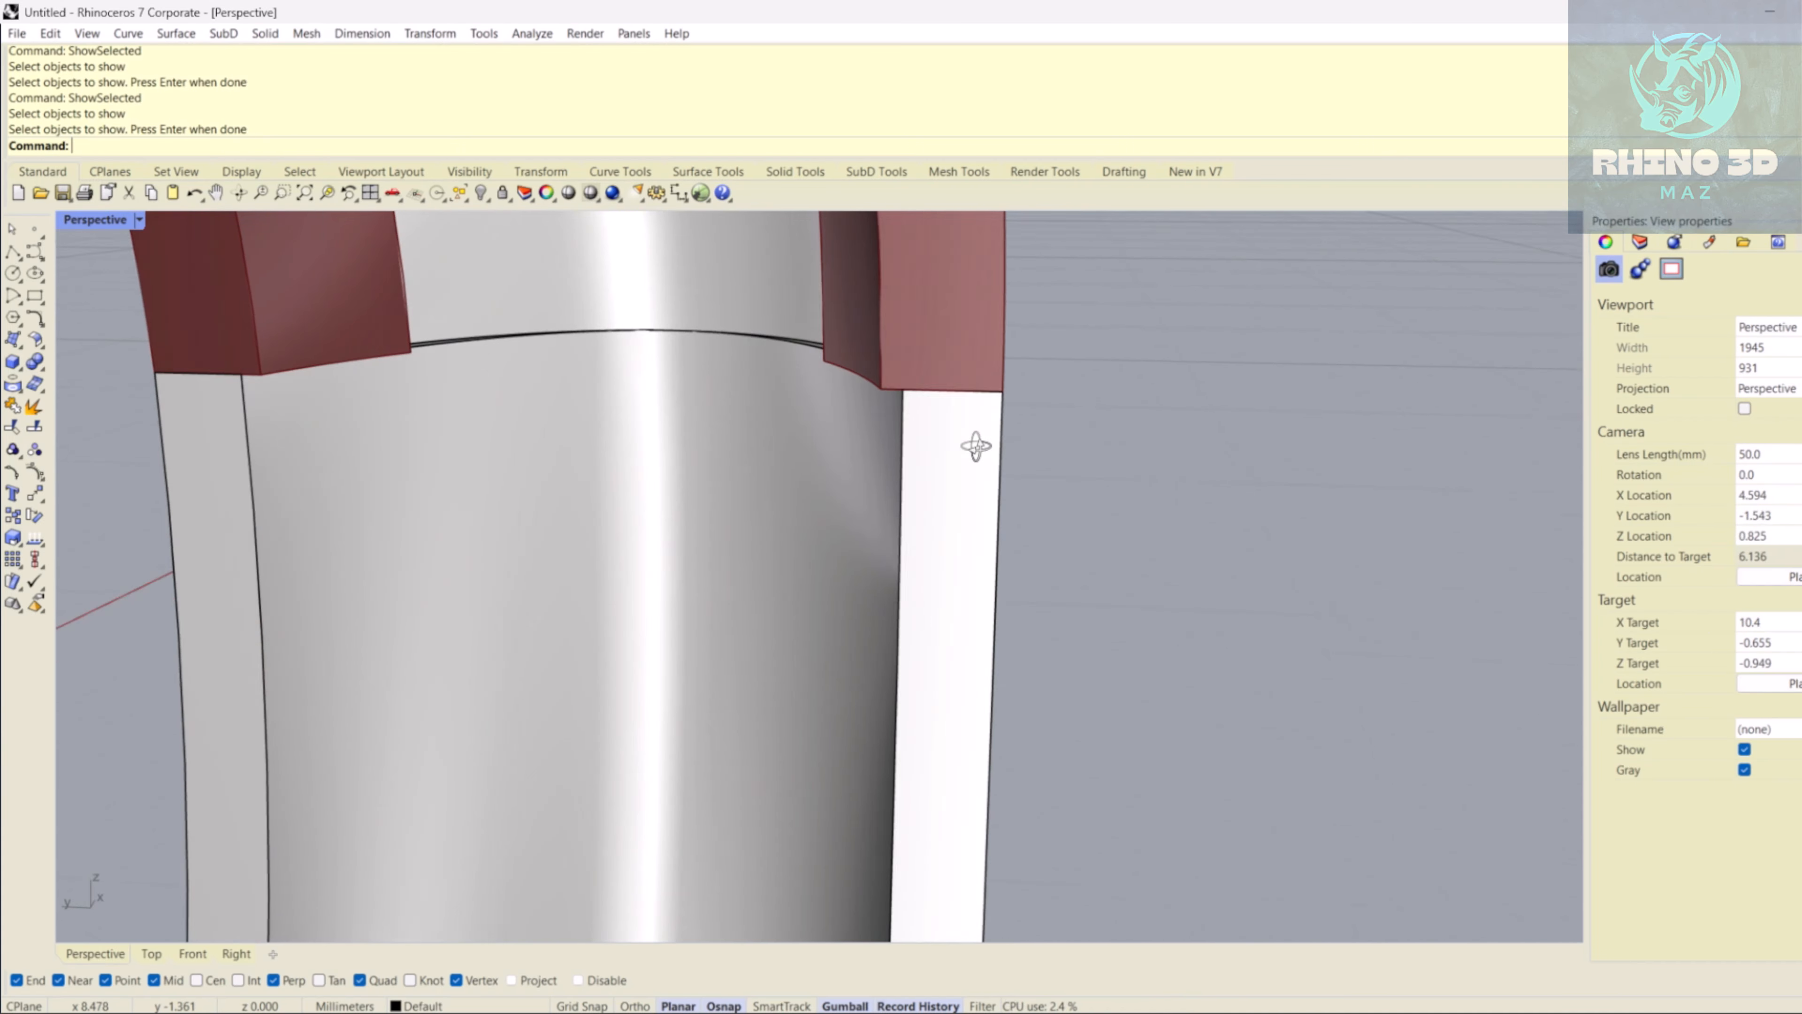
right_drag(976, 445, 785, 378)
scroll(805, 381, down, 8)
scroll(825, 398, up, 2)
text(upEdge)
key(Return)
click(864, 389)
key(Return)
text(Off)
click(137, 179)
click(742, 495)
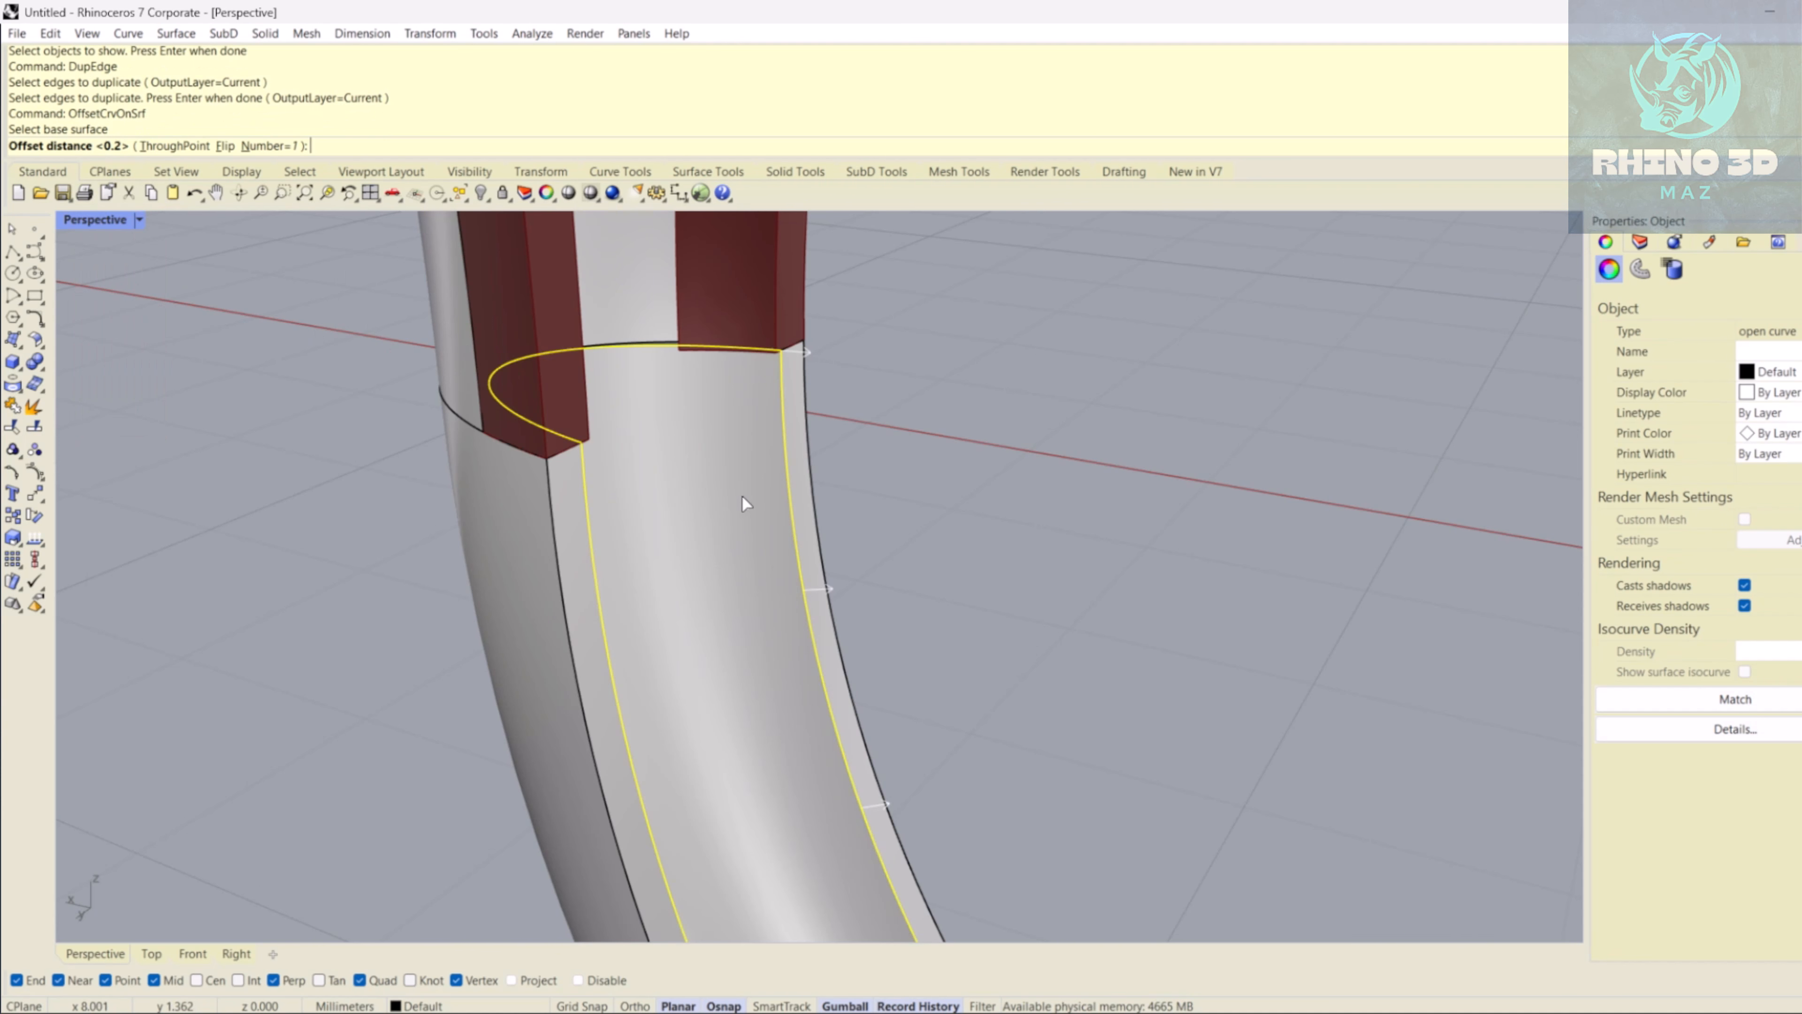
text(f)
key(Return)
text(t)
key(Return)
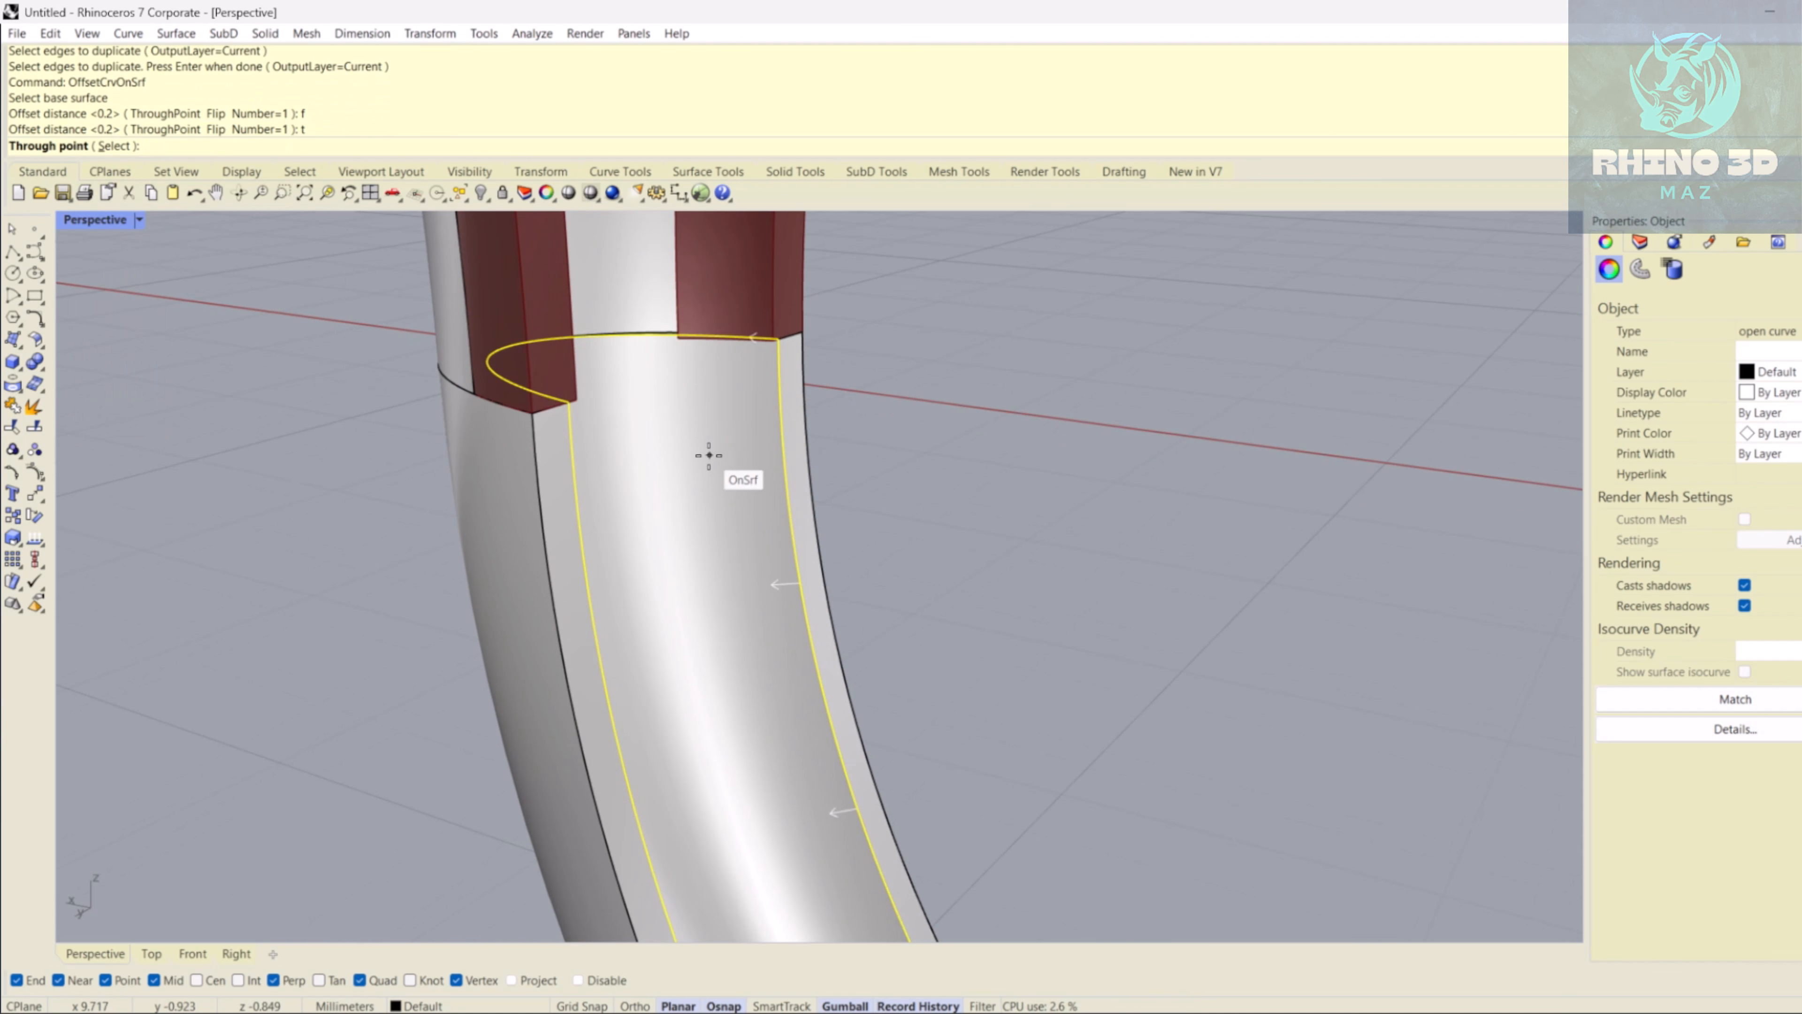
click(709, 455)
- Offset the duplicated edge inward on the hollow's inner surface, flipped and through the corner of the red rim
right_click(710, 457)
click(710, 456)
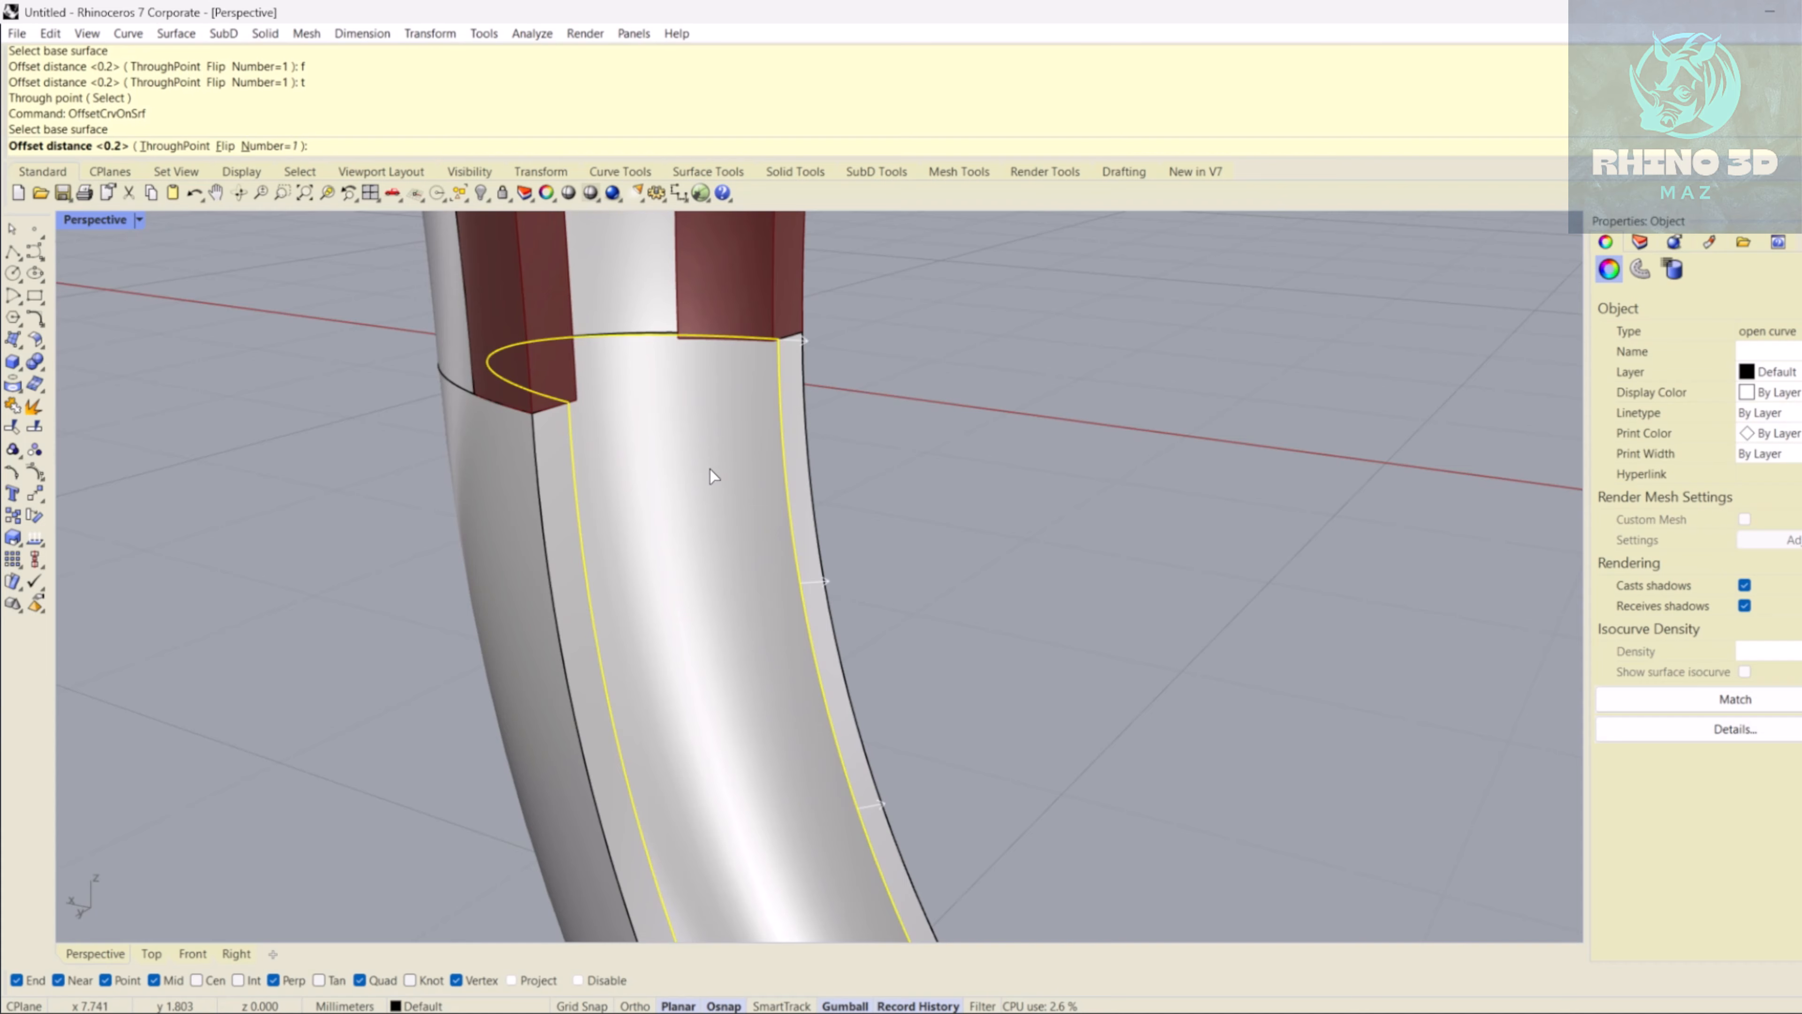
text(f)
key(Return)
click(173, 147)
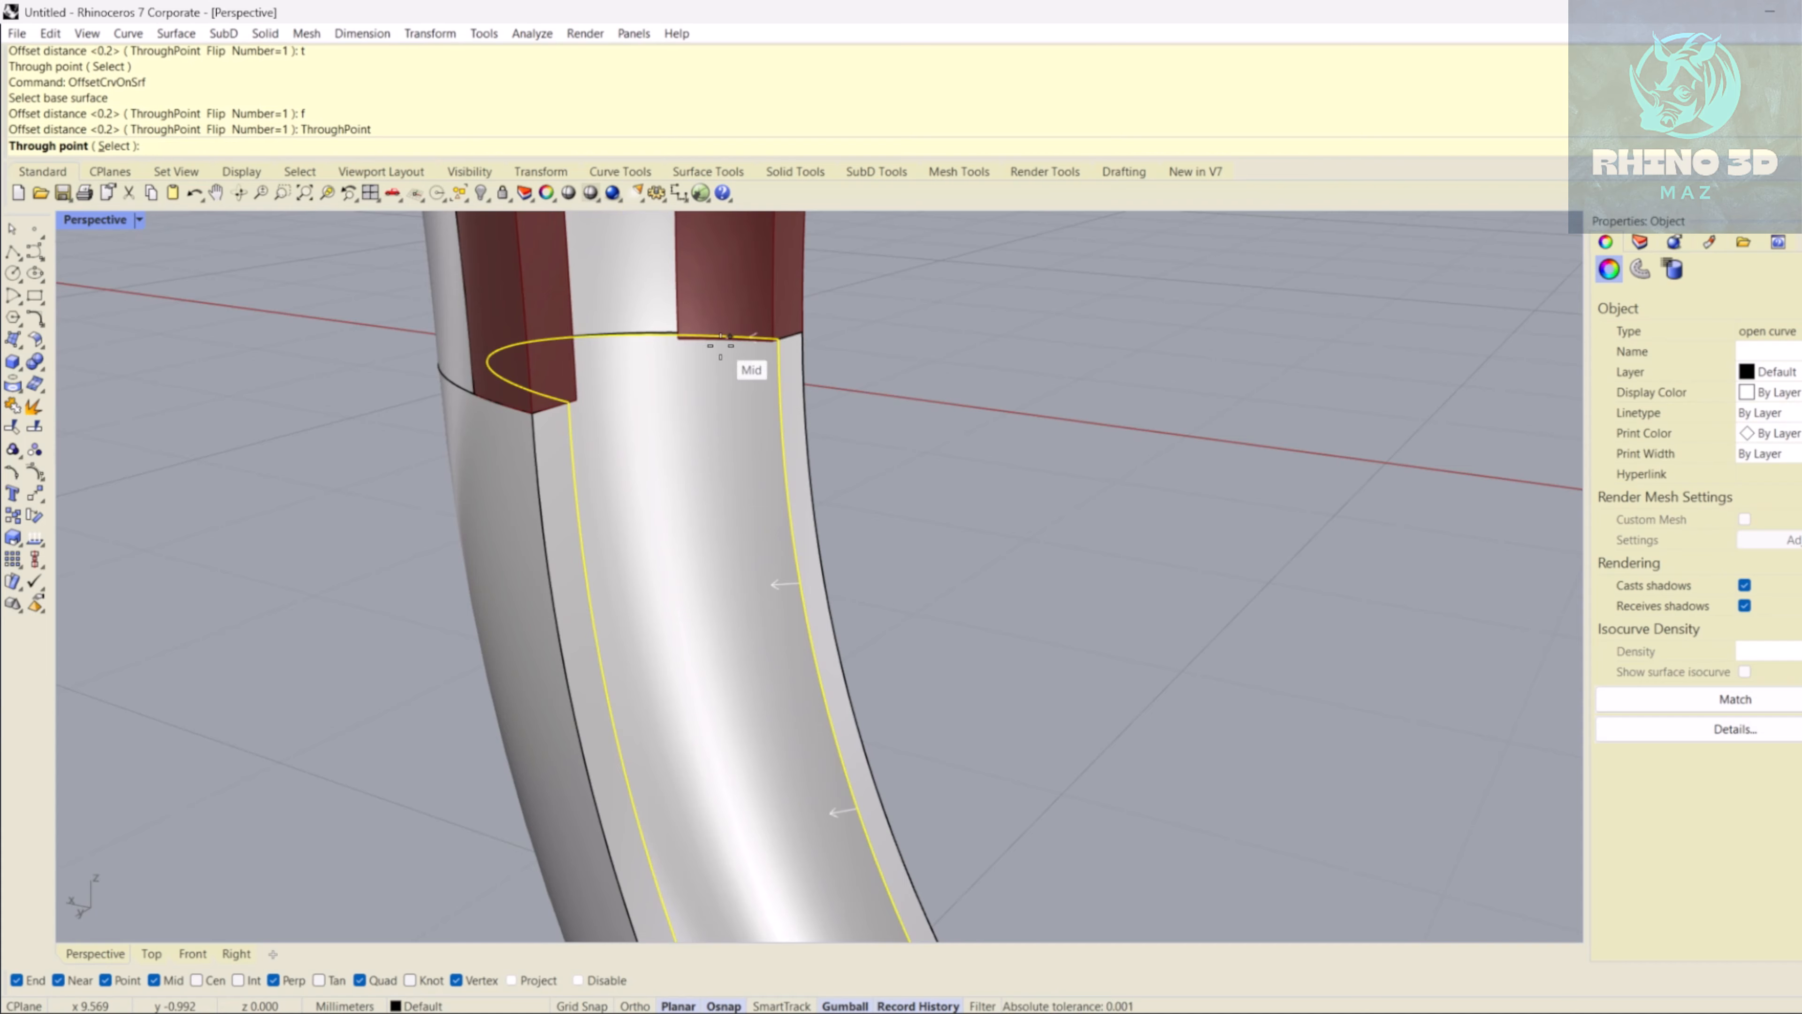
click(677, 334)
- Duplicate the inner edge on the opposite side of the same hollow channel
right_drag(816, 527, 738, 615)
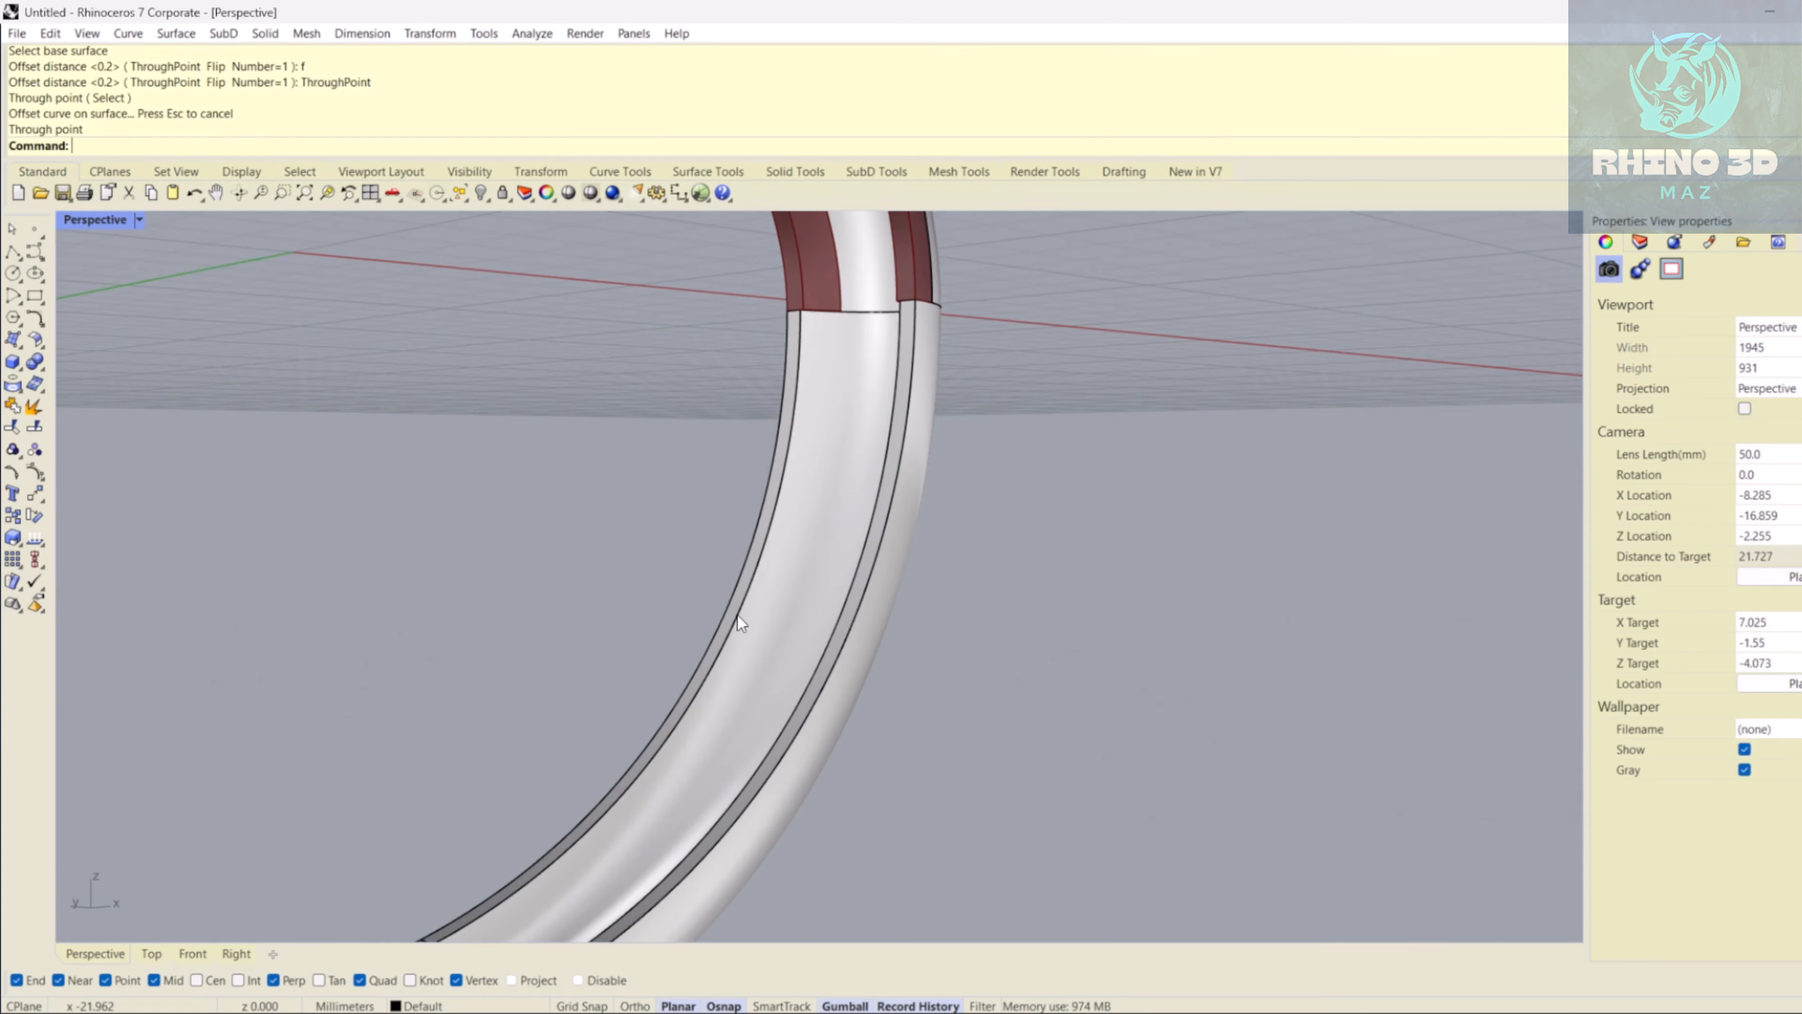
text(DupEdge)
key(Return)
click(804, 330)
key(Return)
- Offset the opposite edge inward on the hollow's inner surface, flipped and through the corner of the red rim on that side
text(O)
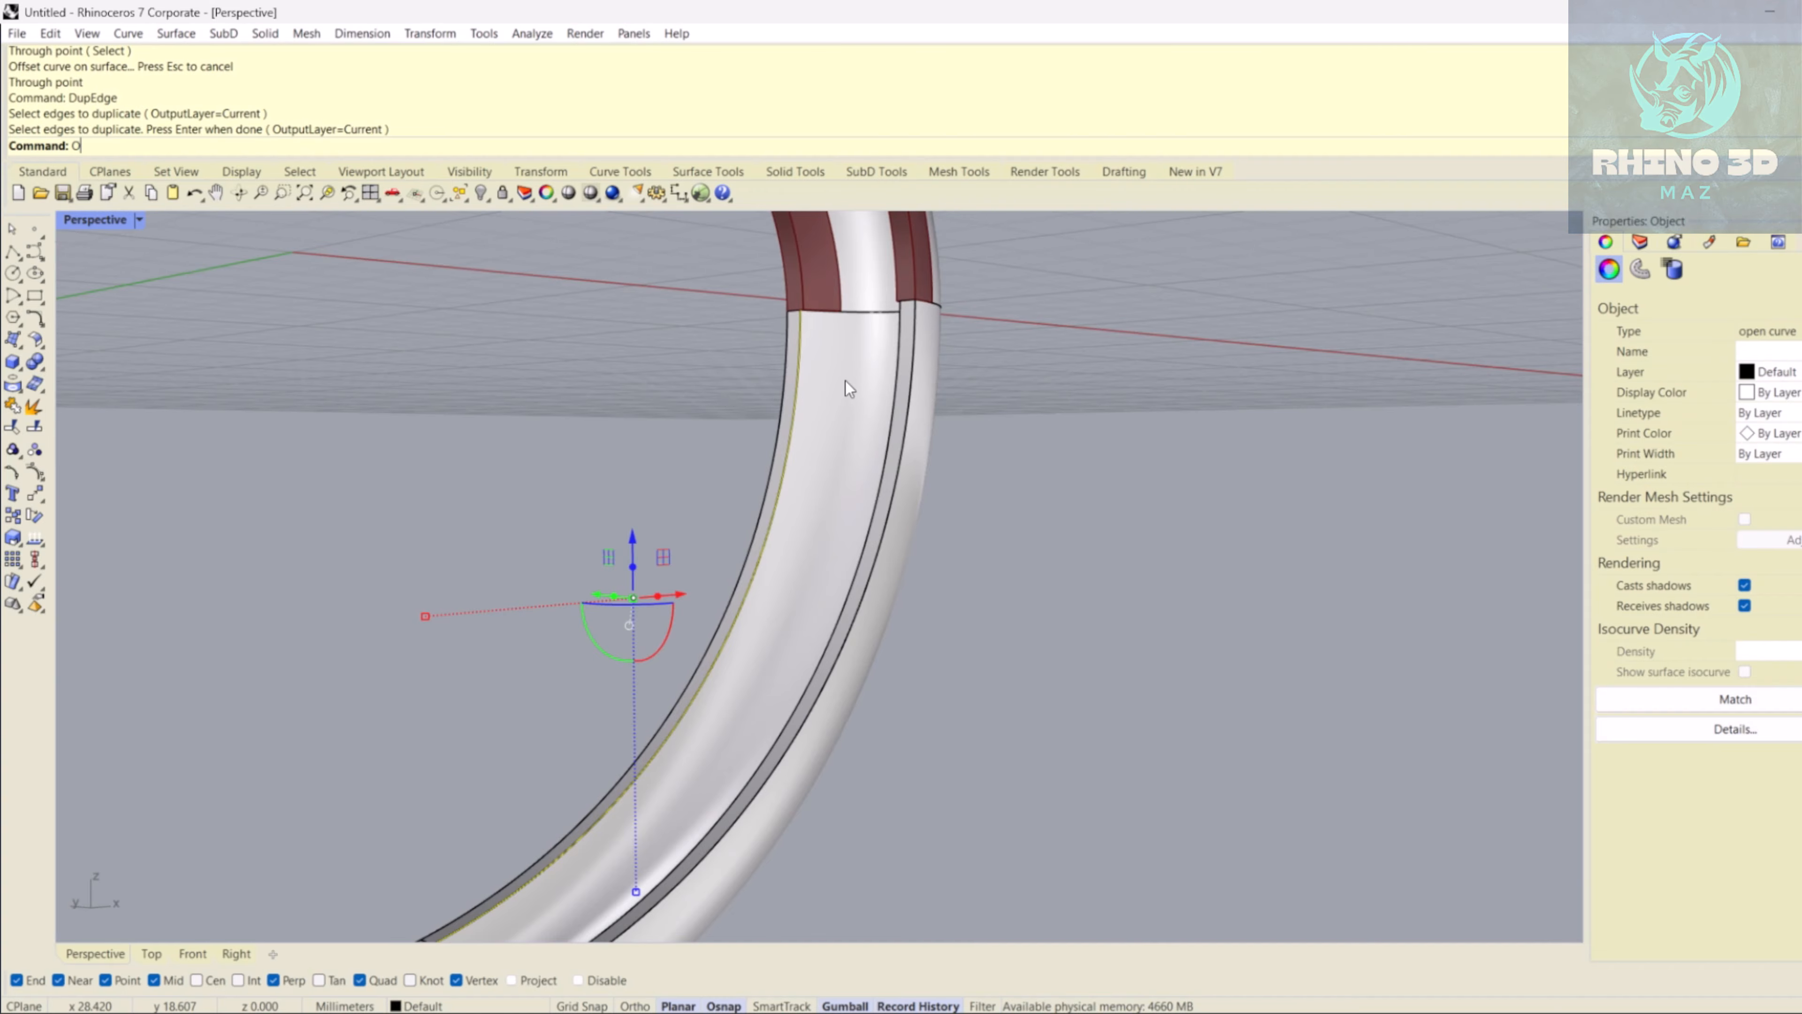
text(ffsetCrvOnSrf)
key(Return)
click(838, 370)
scroll(837, 371, up, 5)
text(f)
key(Return)
right_drag(804, 390, 806, 483)
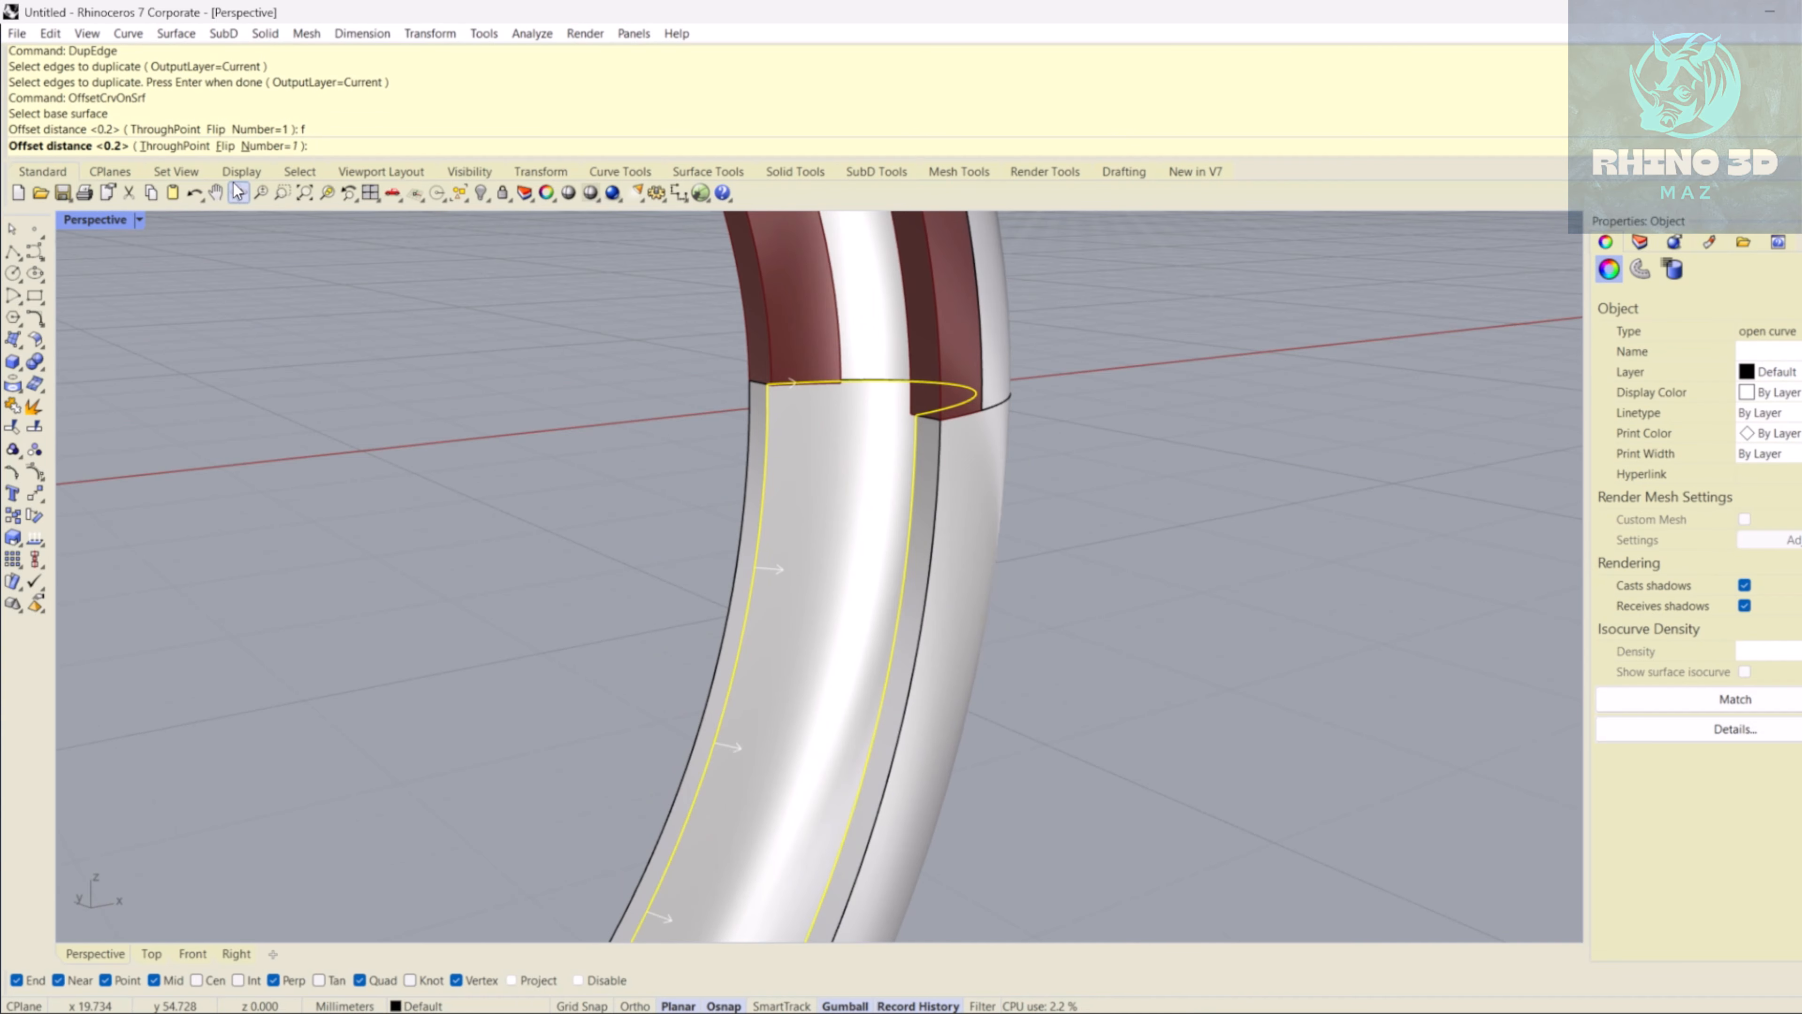
click(170, 146)
scroll(880, 444, up, 3)
click(808, 341)
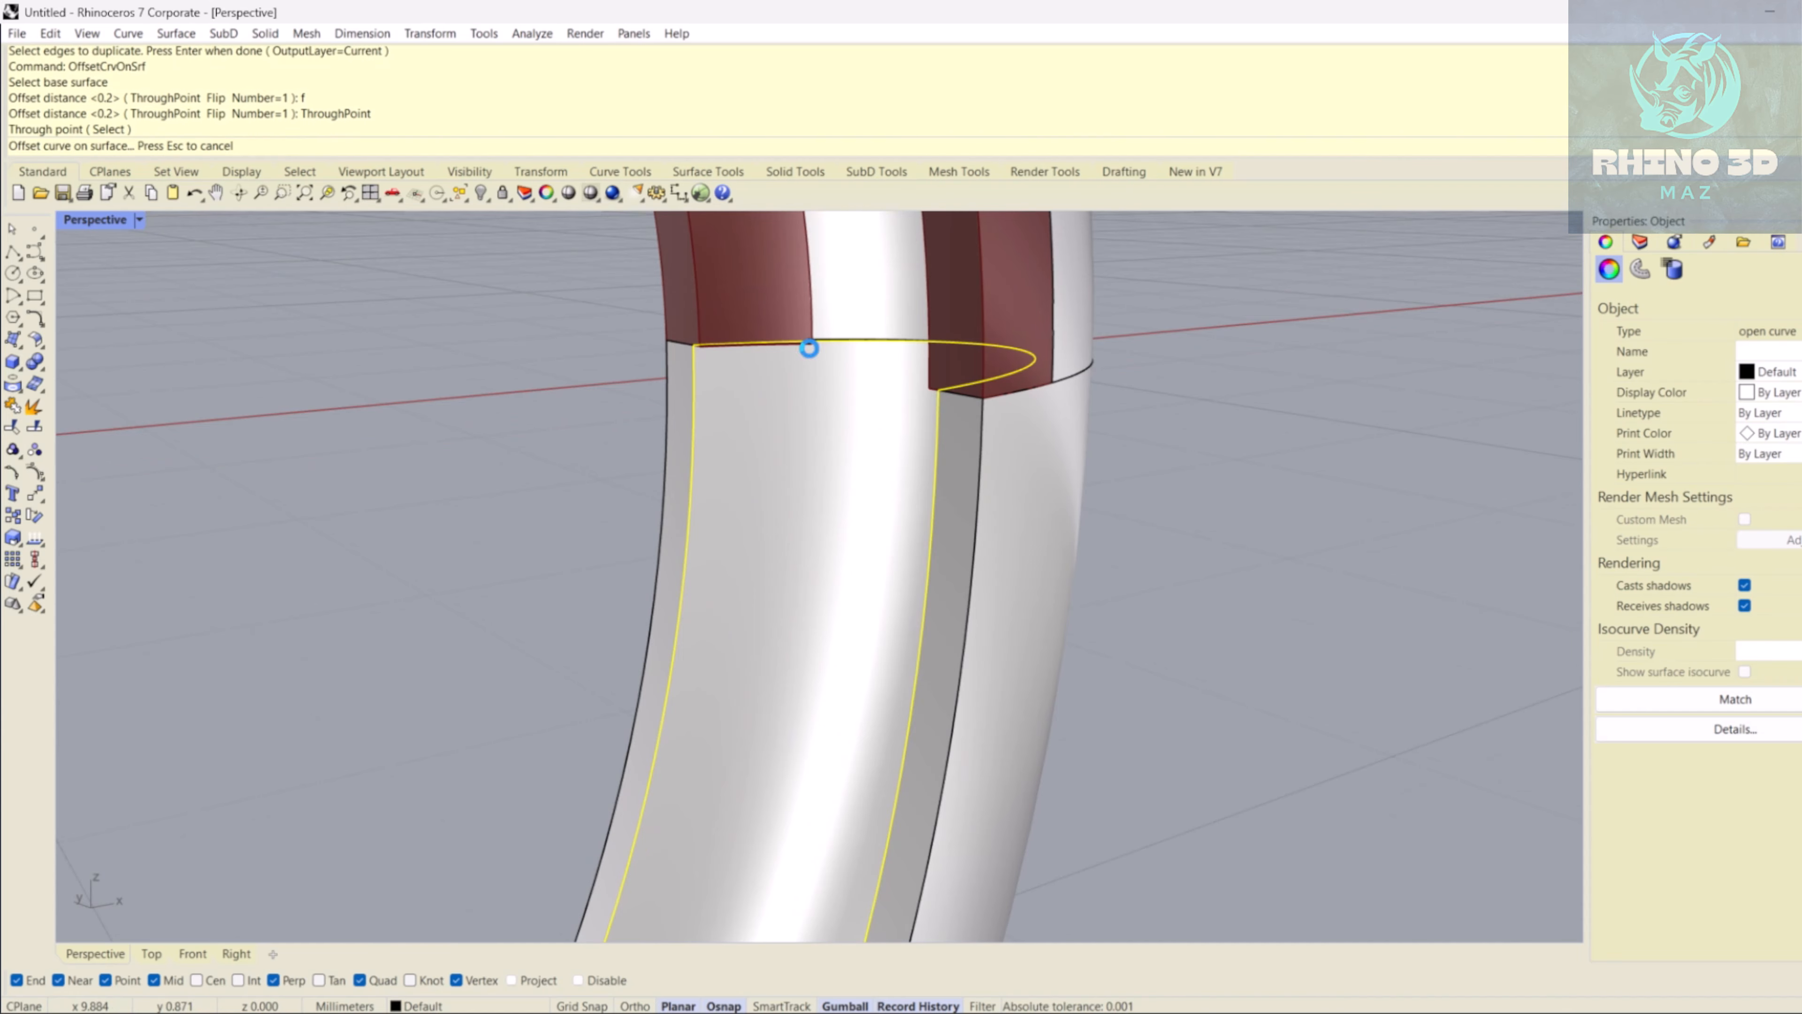
- Extract a copy of the hollow channel's inner surface from the shank half
scroll(845, 407, down, 3)
scroll(846, 453, up, 3)
text(Extract)
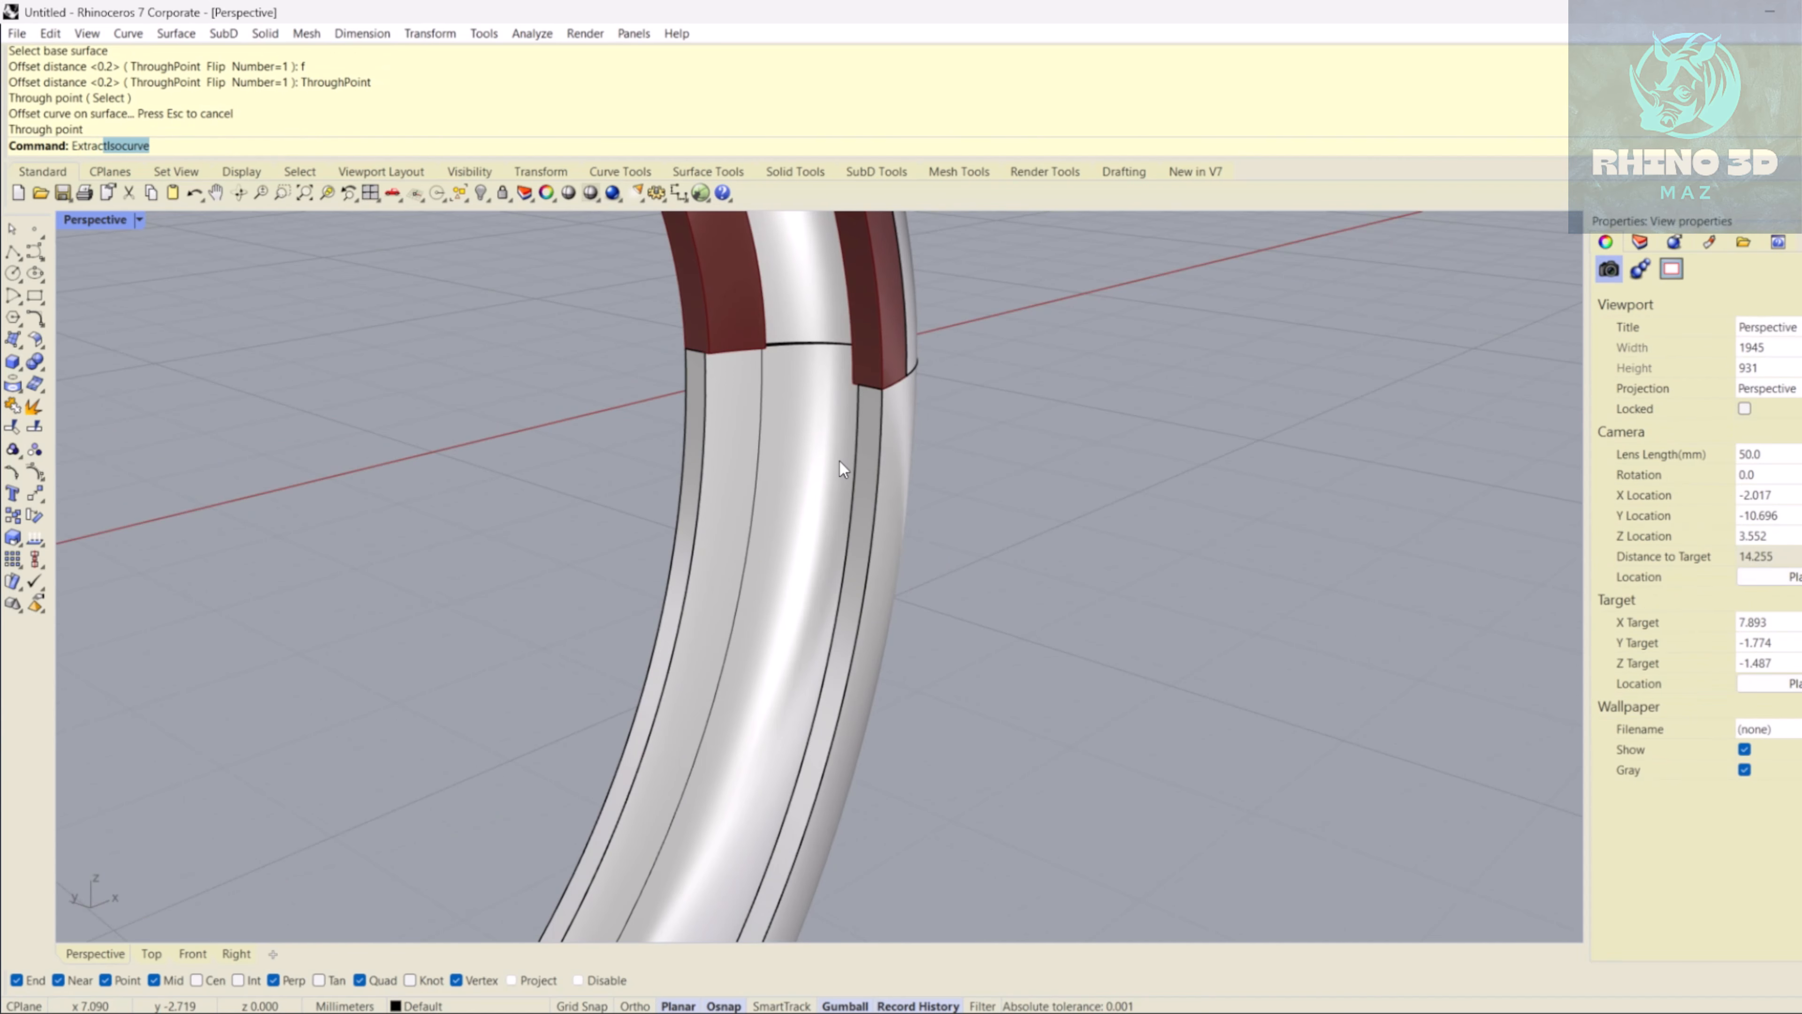
text(Srf)
key(Return)
click(837, 461)
key(Return)
- Split the extracted surface with the two offset curves and delete its middle piece, leaving the two side strips
text(Split)
key(Return)
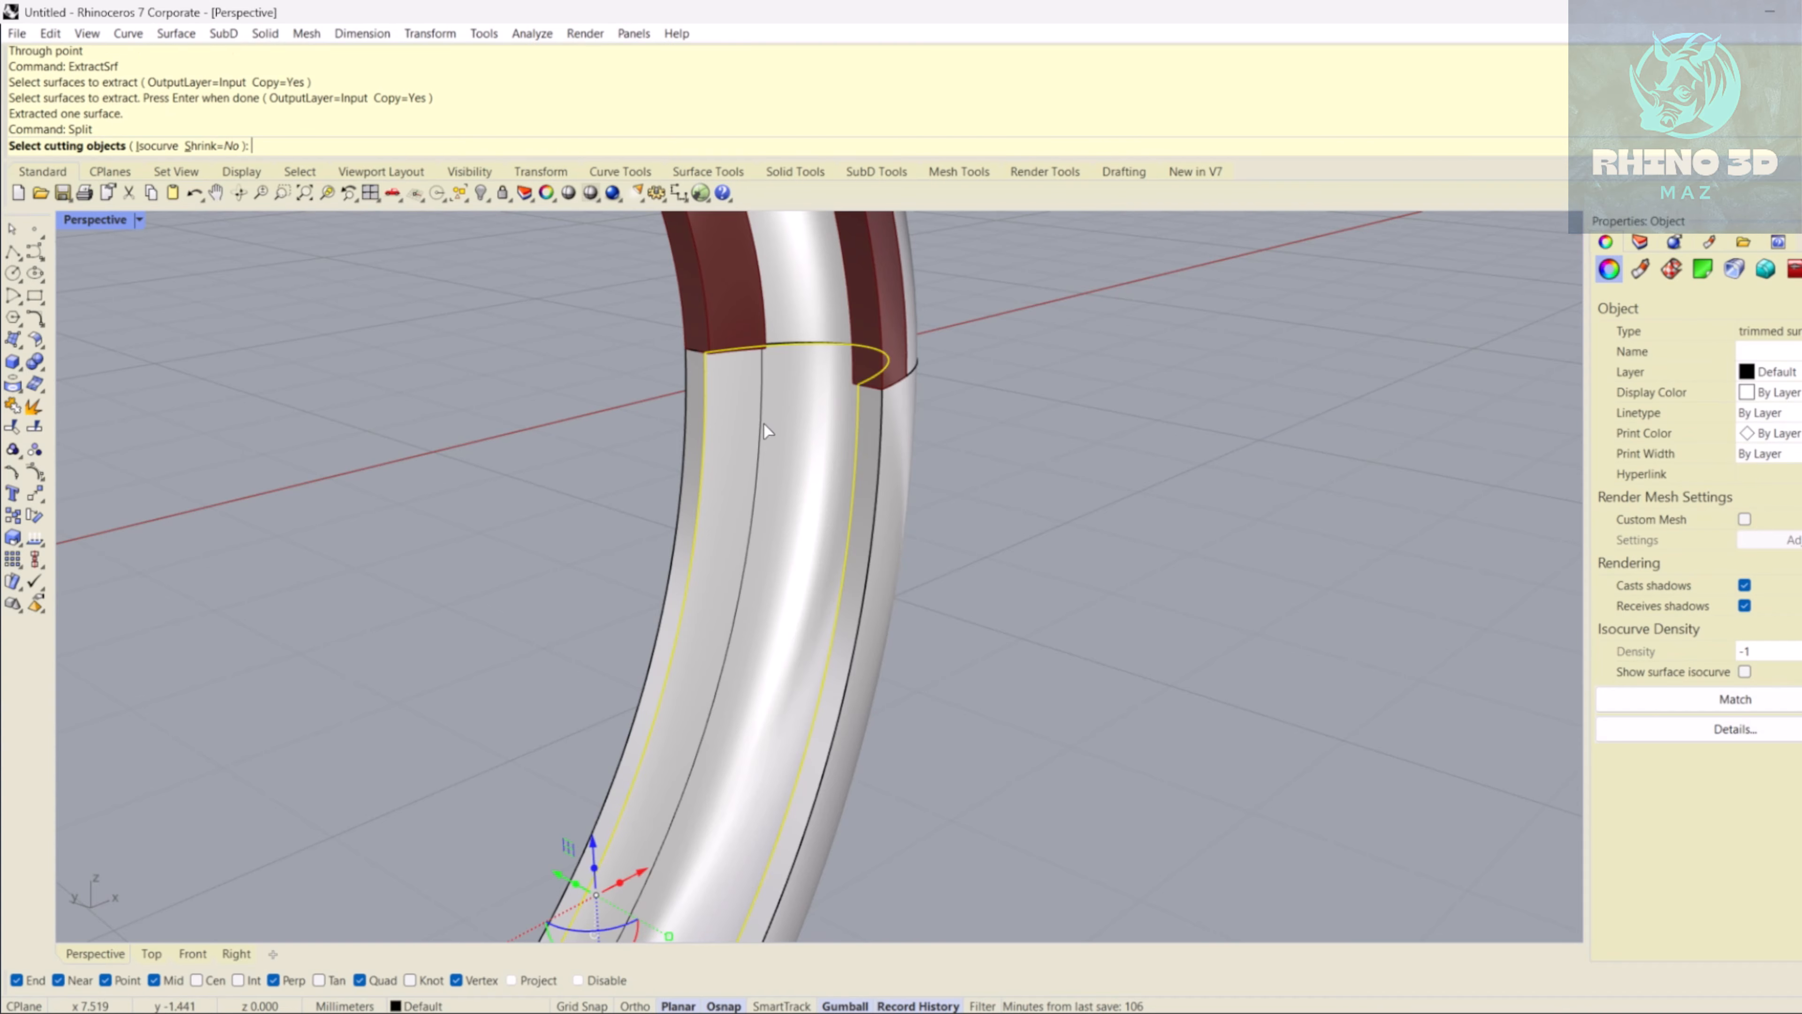
click(763, 423)
right_drag(680, 461, 676, 484)
click(670, 460)
key(Return)
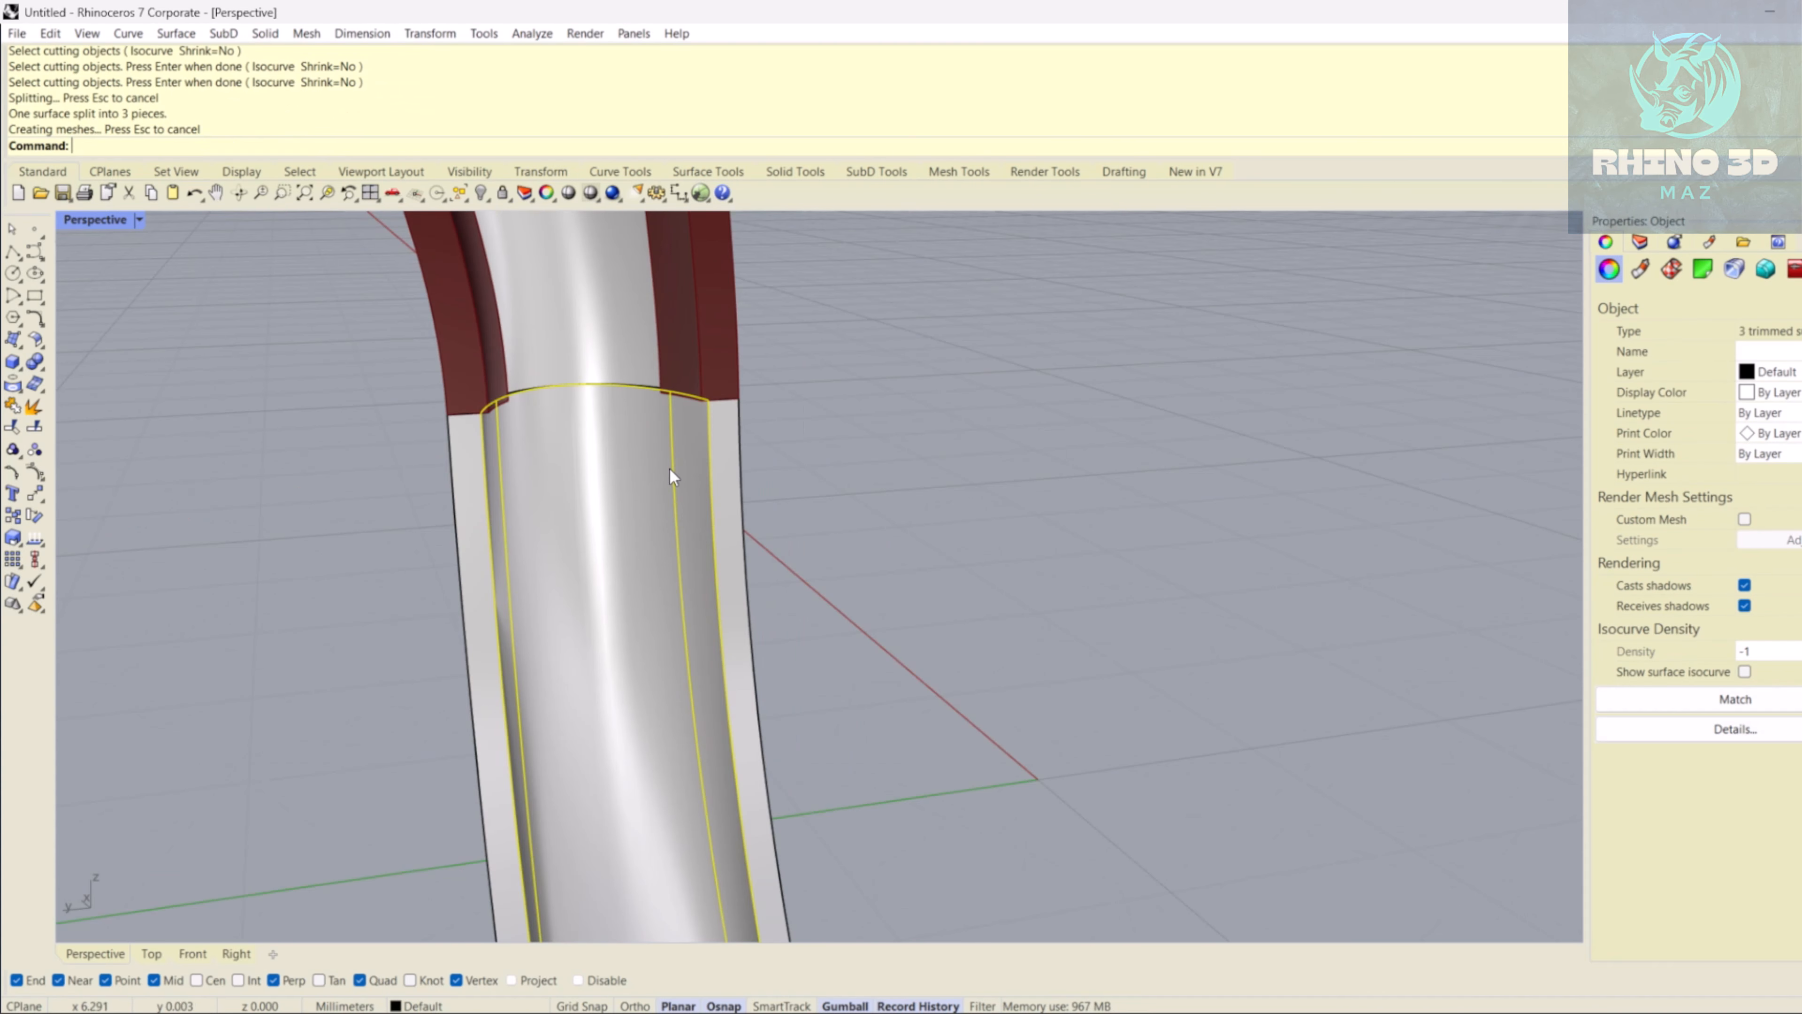
click(622, 447)
key(Return)
key(Delete)
- Lock the two hollowed shank halves
right_drag(738, 479, 922, 554)
click(880, 490)
key(ctrl+l)
- Extrude the first side strip one-sided into a solid about 0.12 mm thick along a picked direction, and delete its source surface
click(635, 507)
right_drag(635, 507, 794, 438)
text(ExtrudeS)
scroll(675, 454, down, 5)
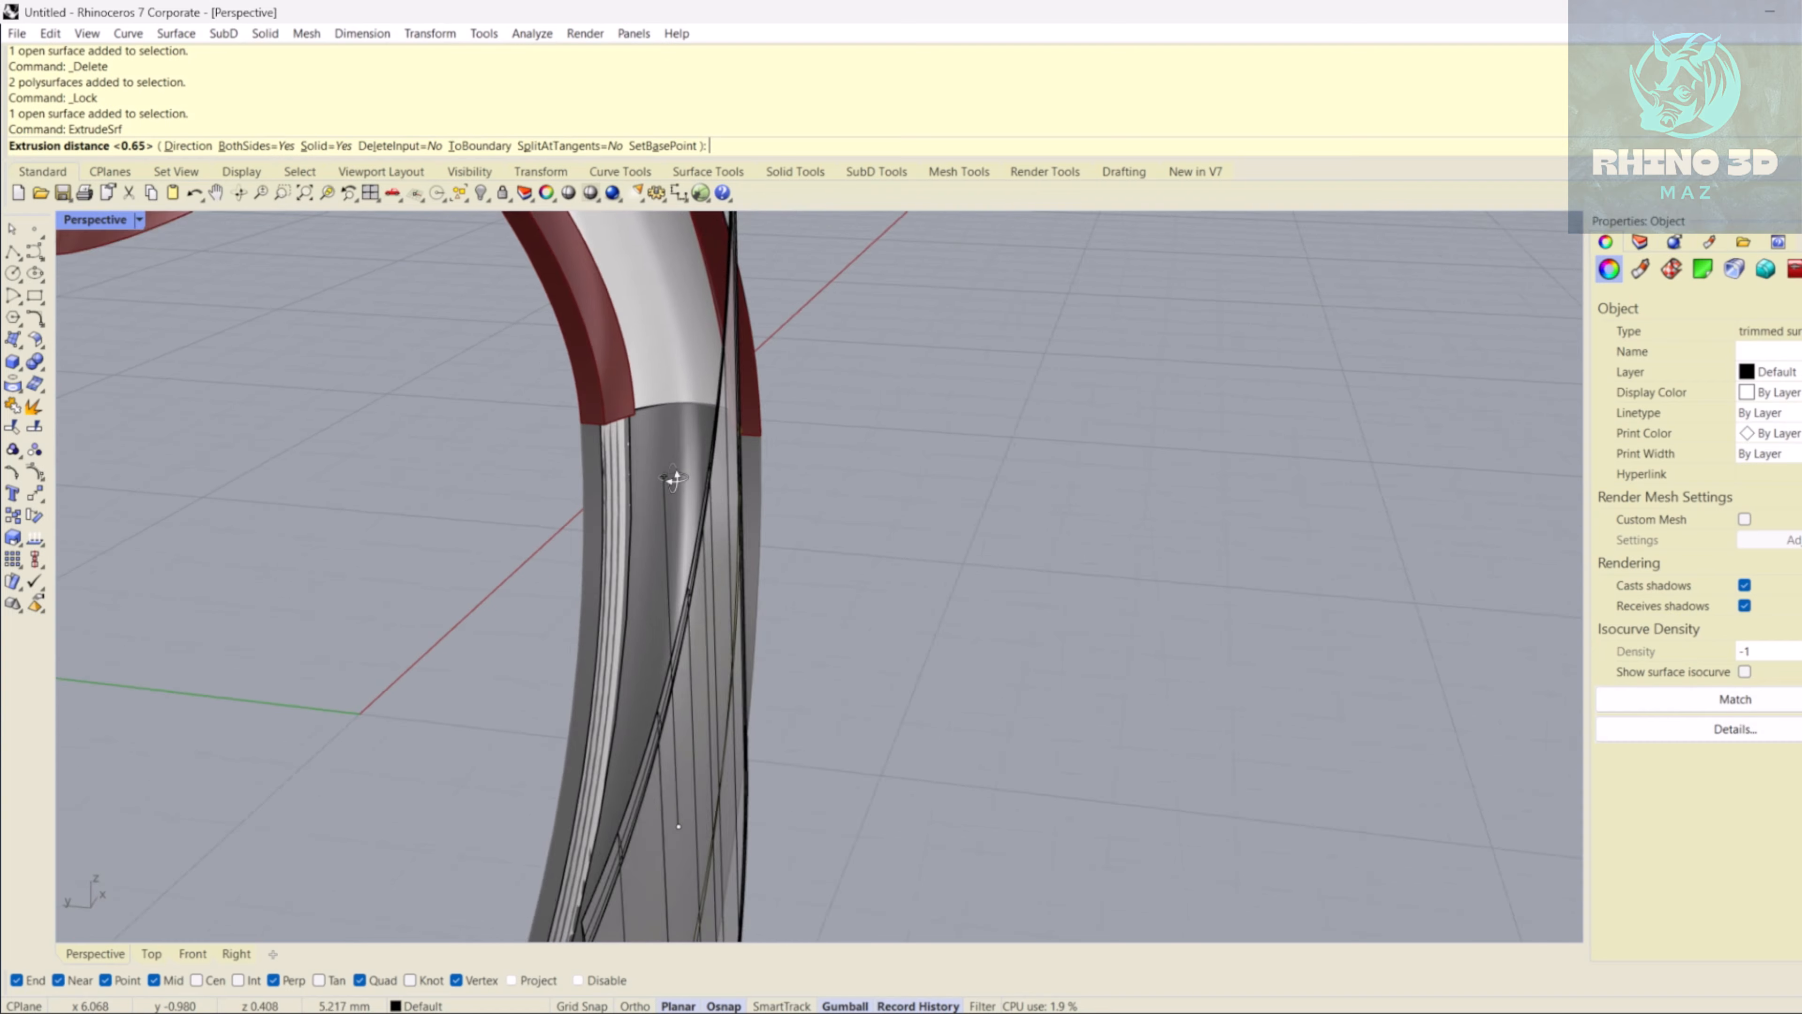
text(d)
key(Return)
click(662, 807)
click(545, 774)
text(b)
key(Return)
scroll(745, 423, up, 3)
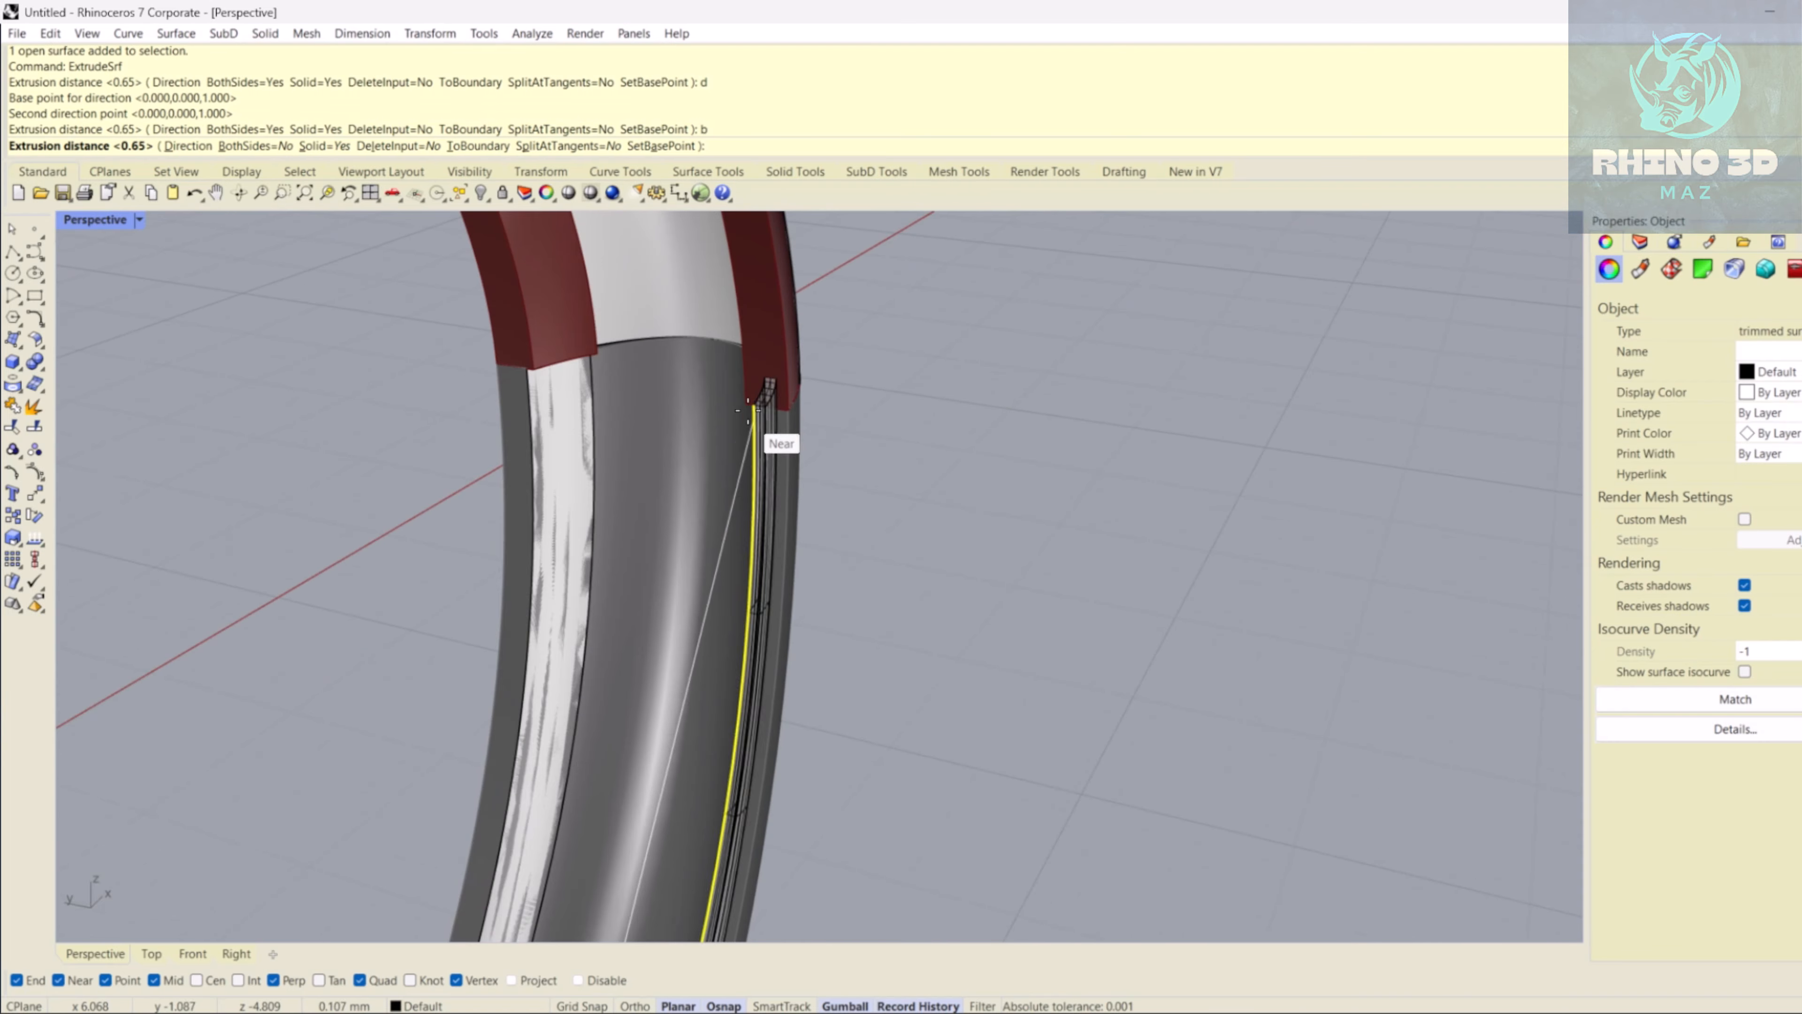
scroll(702, 429, up, 3)
click(702, 430)
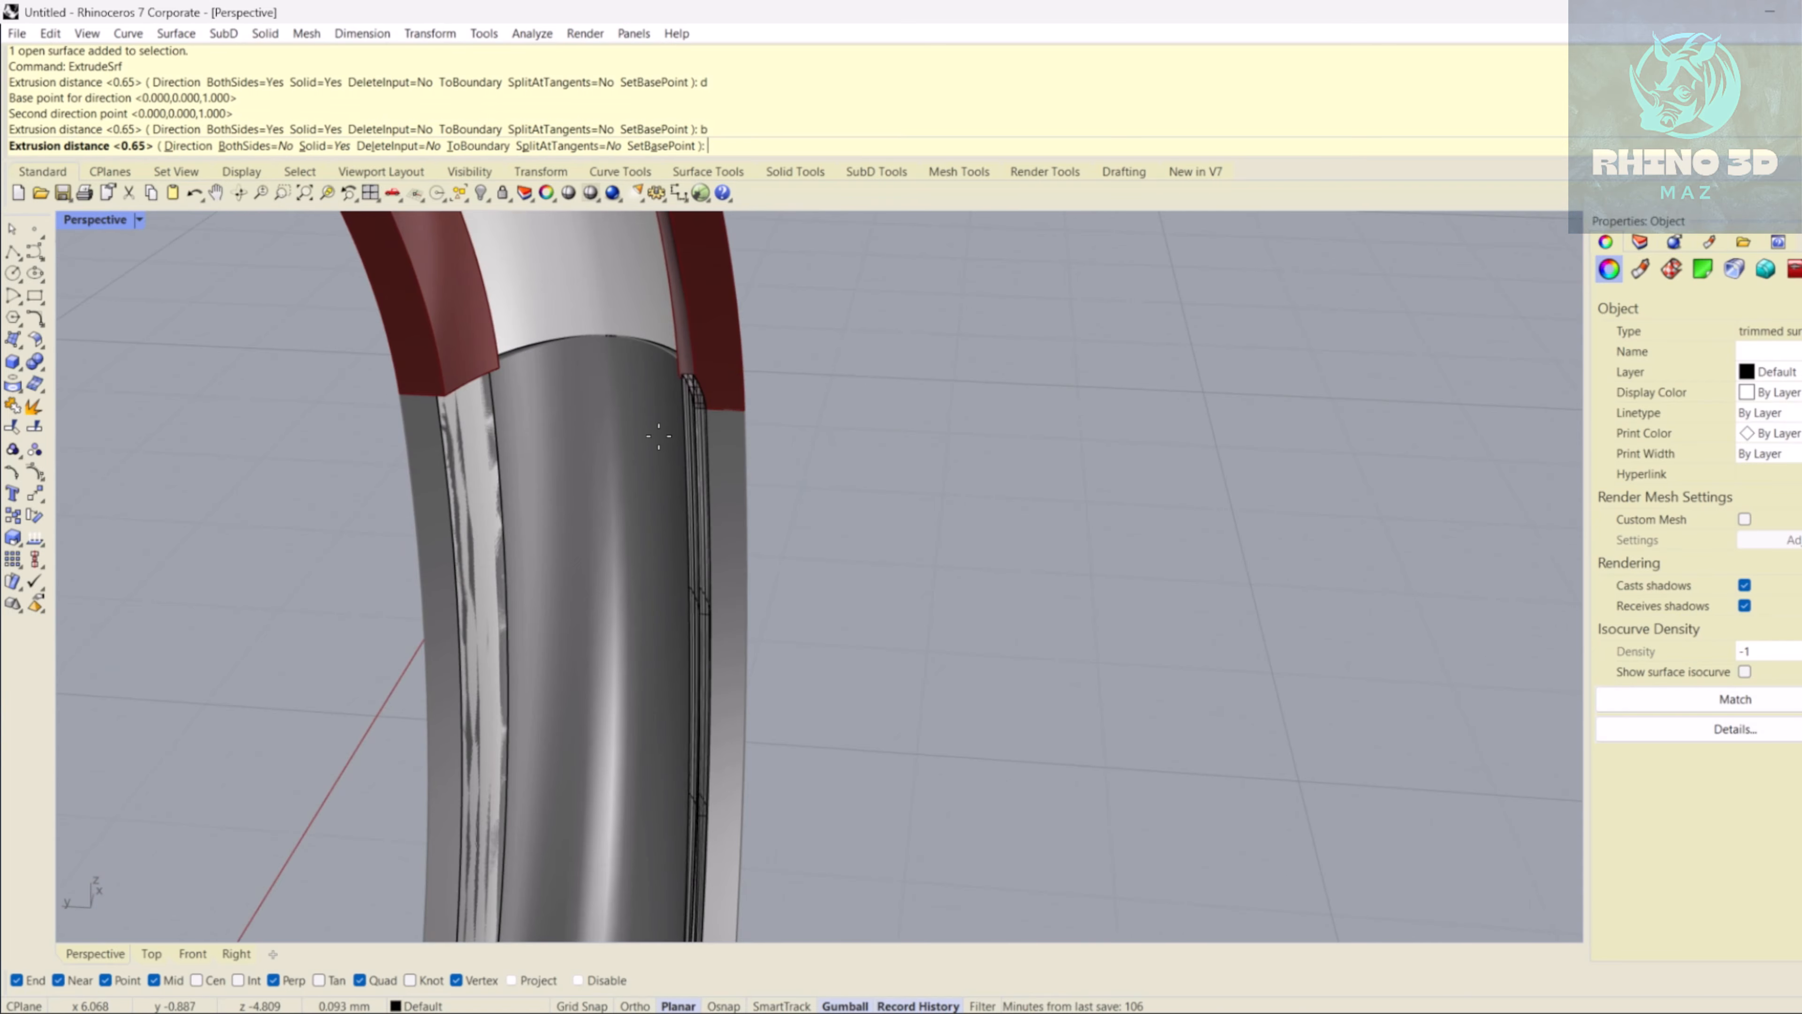
key(Delete)
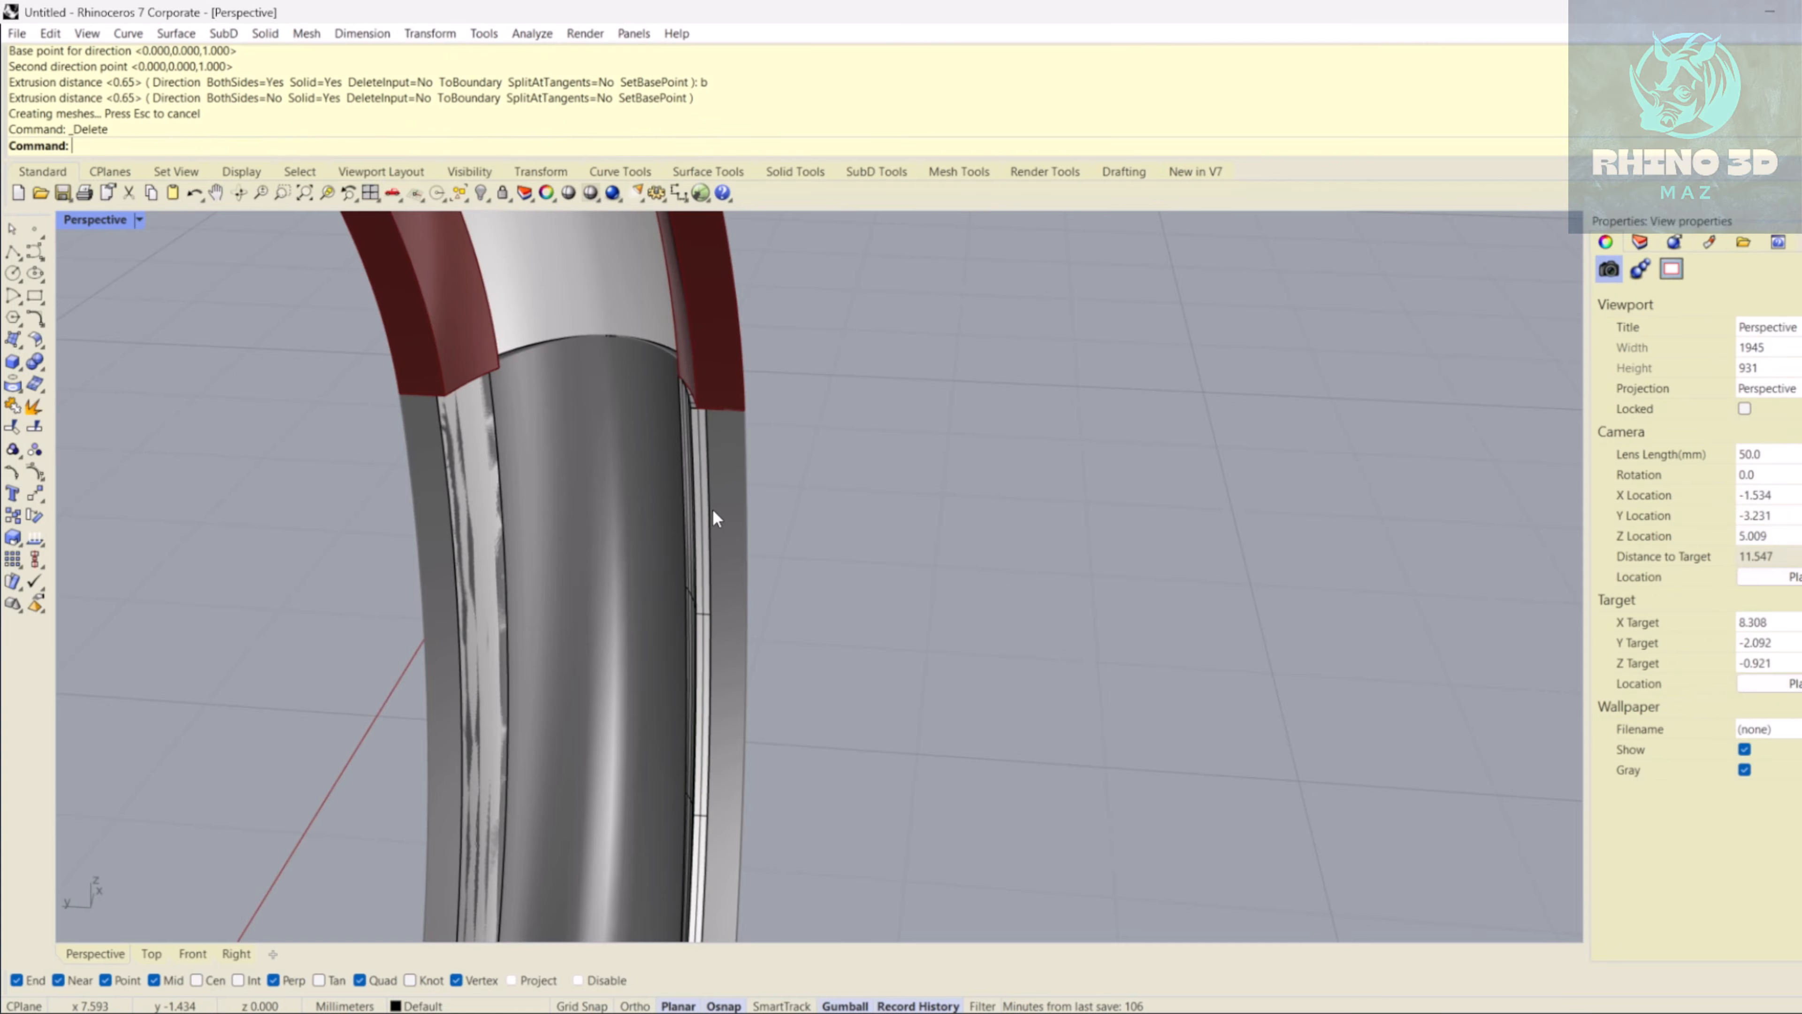
- Extrude the other side strip into a solid about 0.11 mm thick along a set direction, and delete its source surface
scroll(566, 441, down, 3)
click(566, 441)
key(Return)
scroll(751, 448, up, 5)
scroll(751, 448, down, 5)
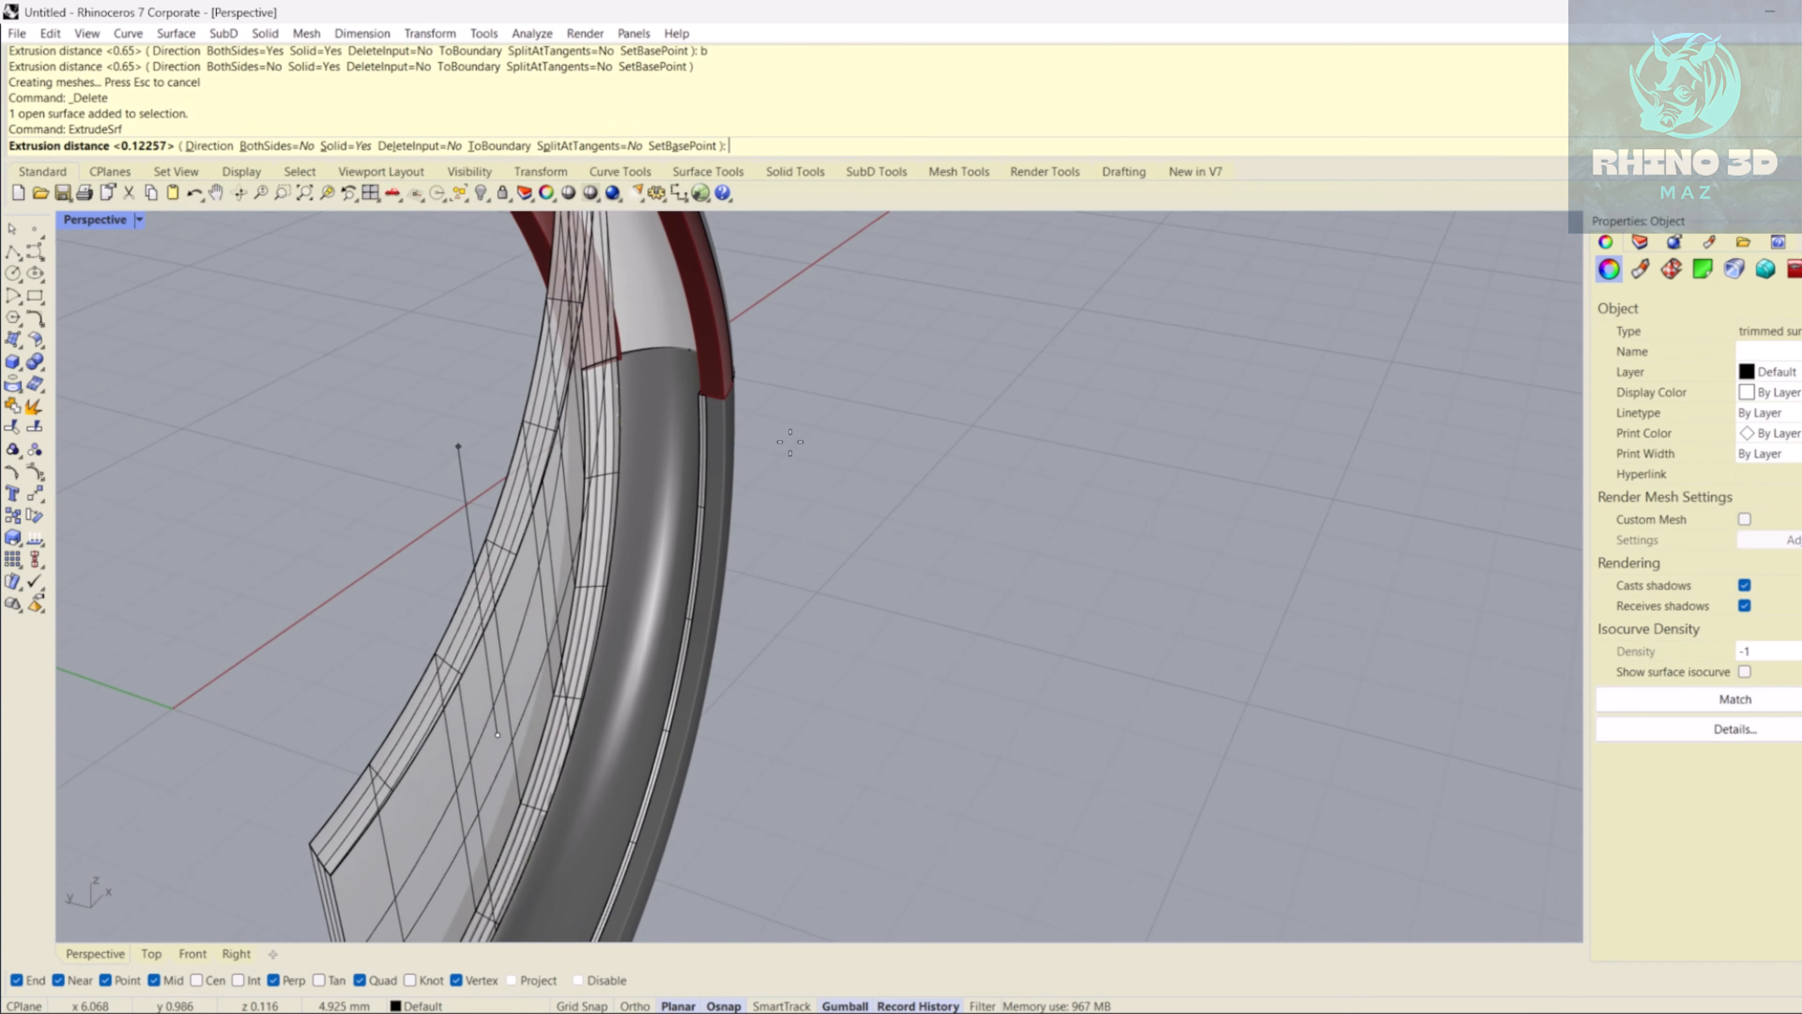
text(d)
key(Return)
key(Return)
key(Return)
scroll(884, 431, up, 5)
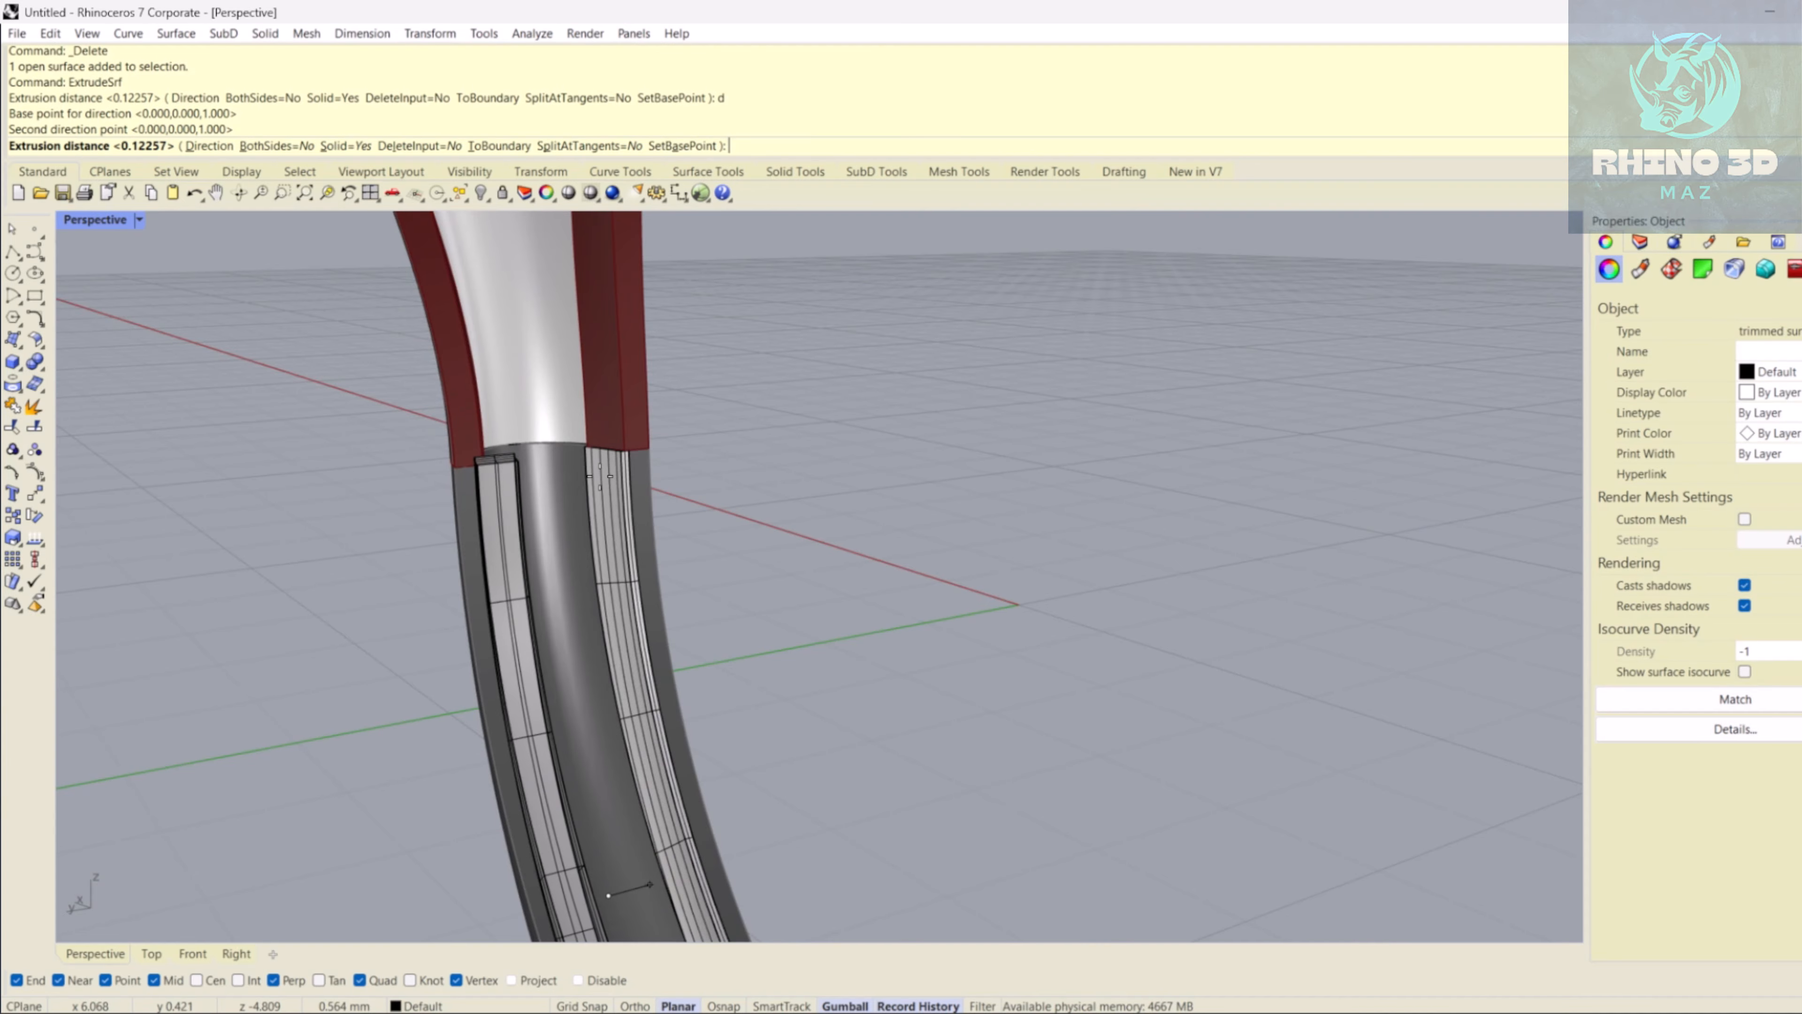
click(680, 515)
scroll(590, 497, up, 3)
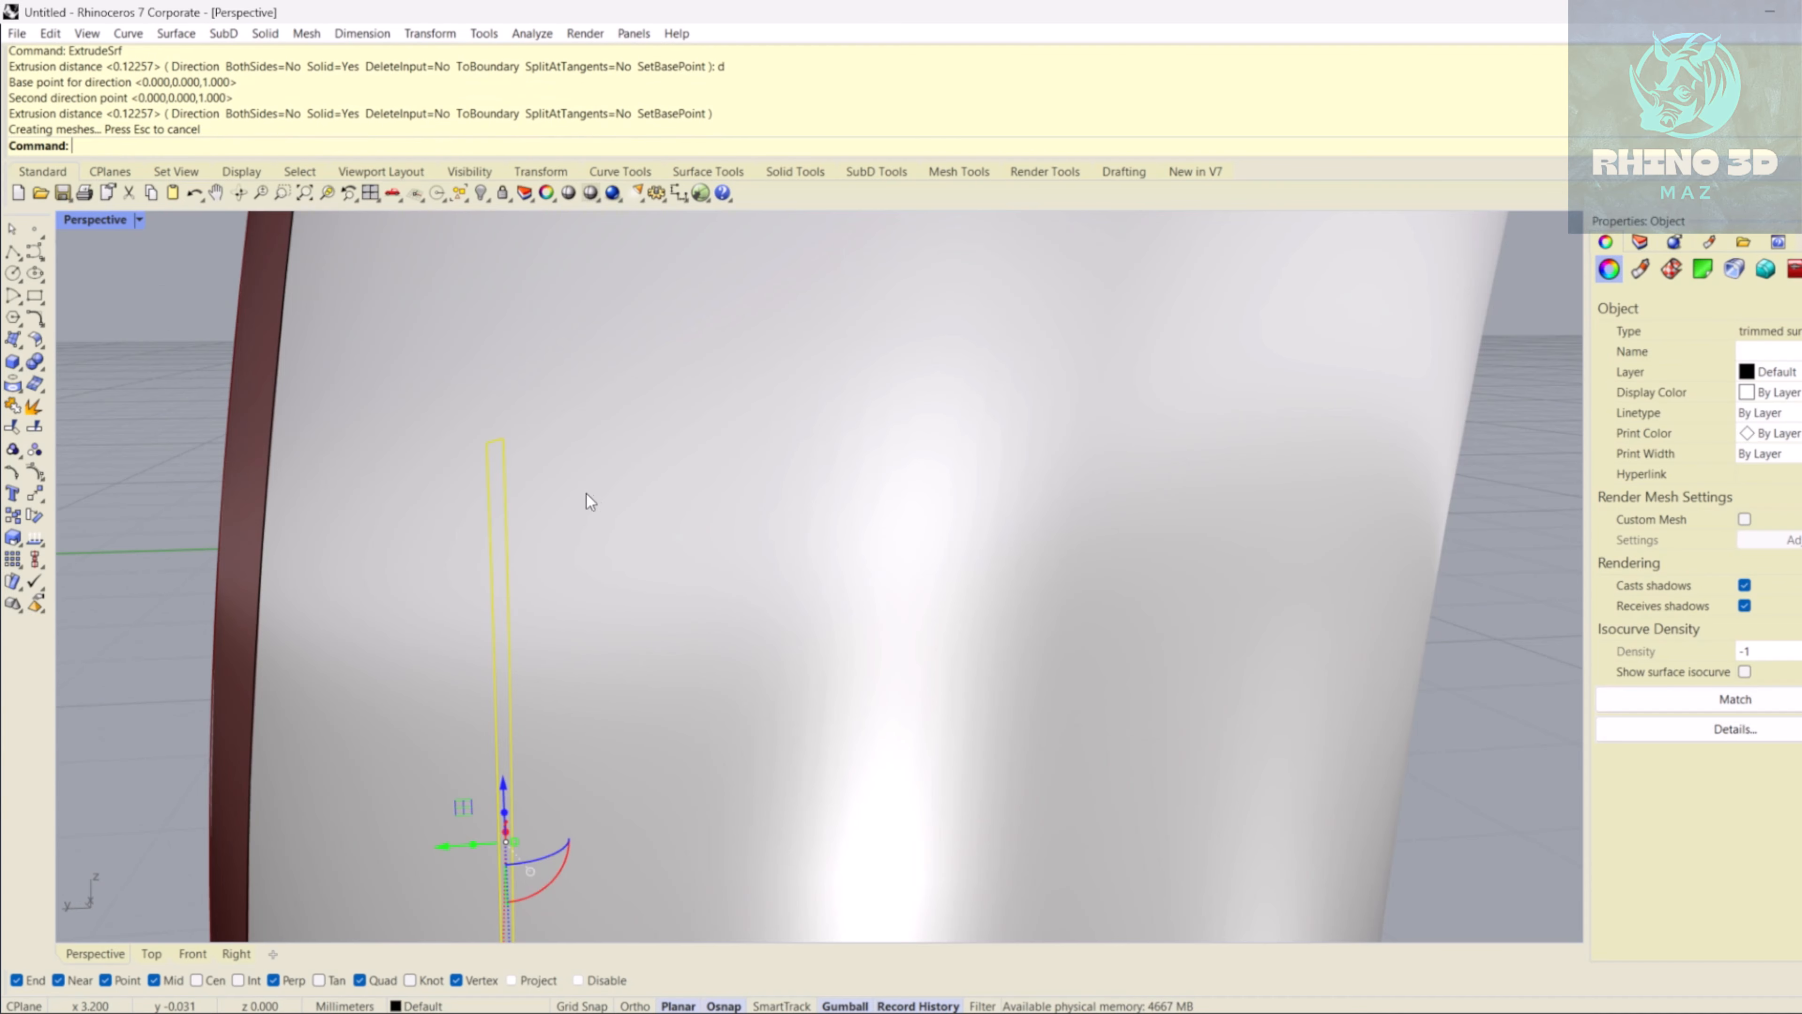
key(Return)
click(600, 487)
mouse_move(599, 487)
right_down()
mouse_move(624, 511)
mouse_move(596, 466)
right_up()
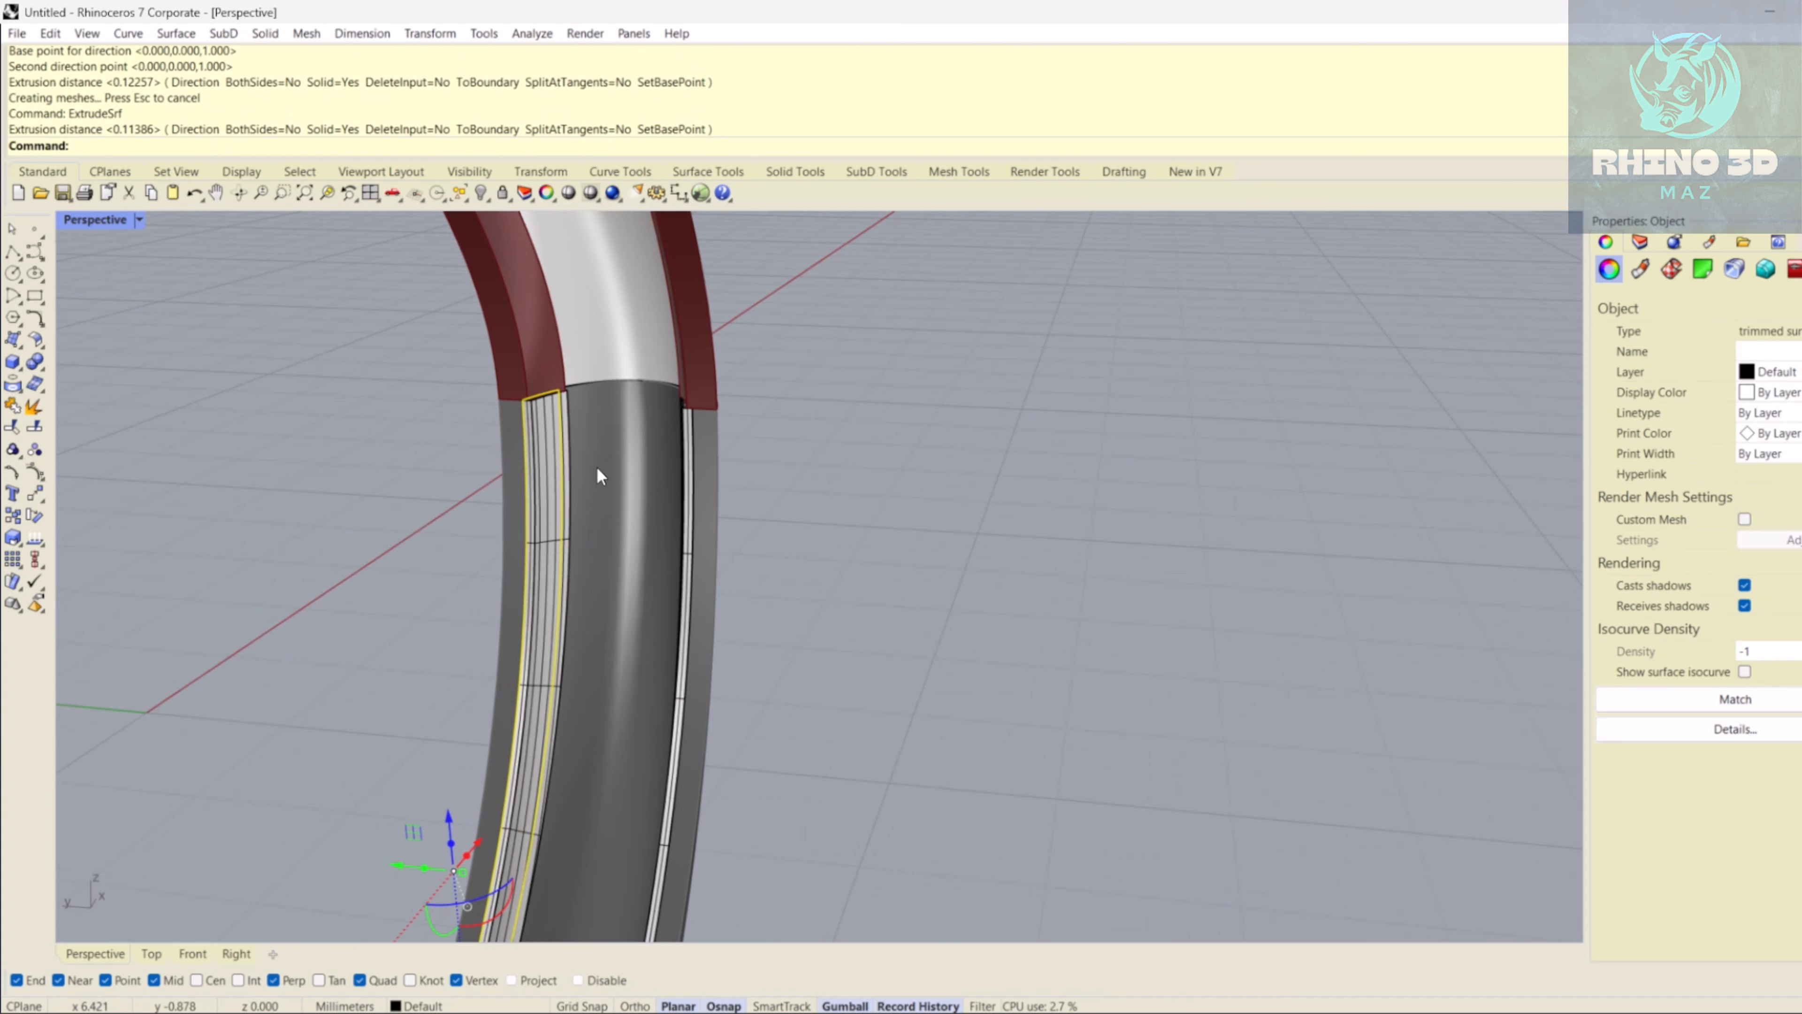
key(Delete)
- Group the two extruded side strips
click(608, 488)
shift+click(689, 474)
key(ctrl+g)
key(ctrl+g)
- Rotate a copy of the grouped strips 180 degrees about the origin onto the opposite shank half
key(Home)
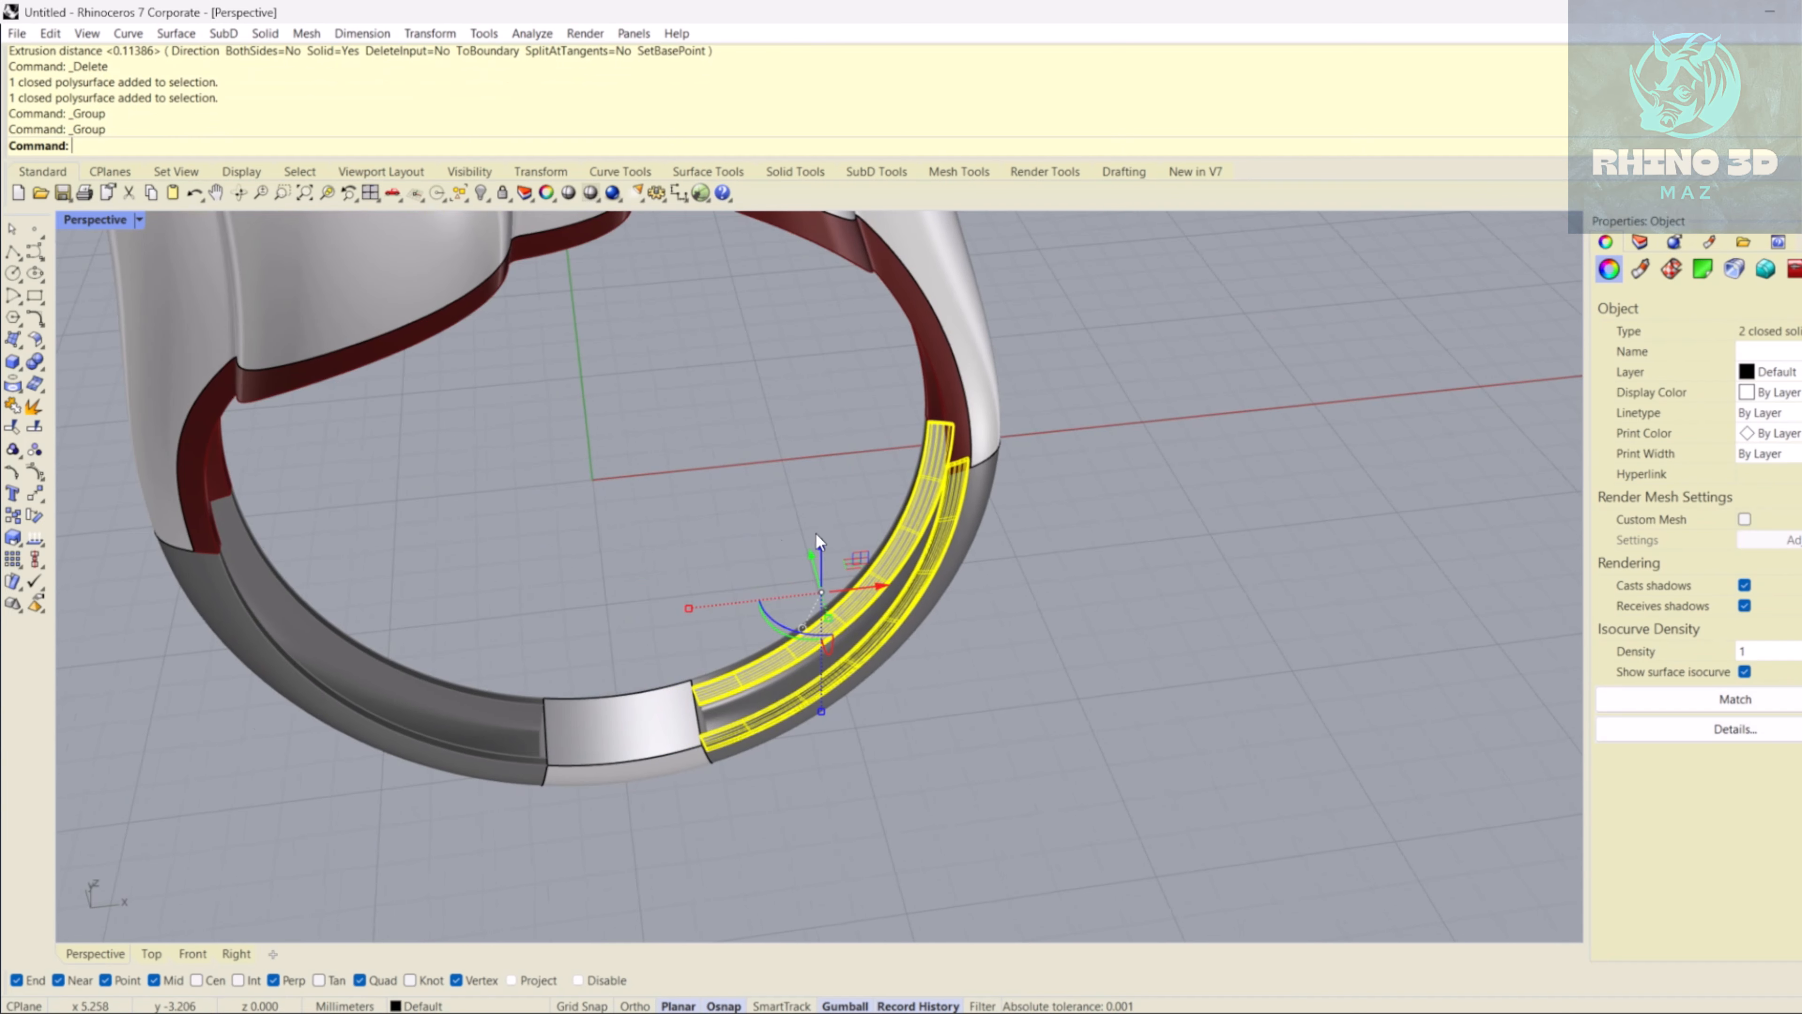
text(rotate)
key(Return)
text(0)
key(Return)
click(812, 540)
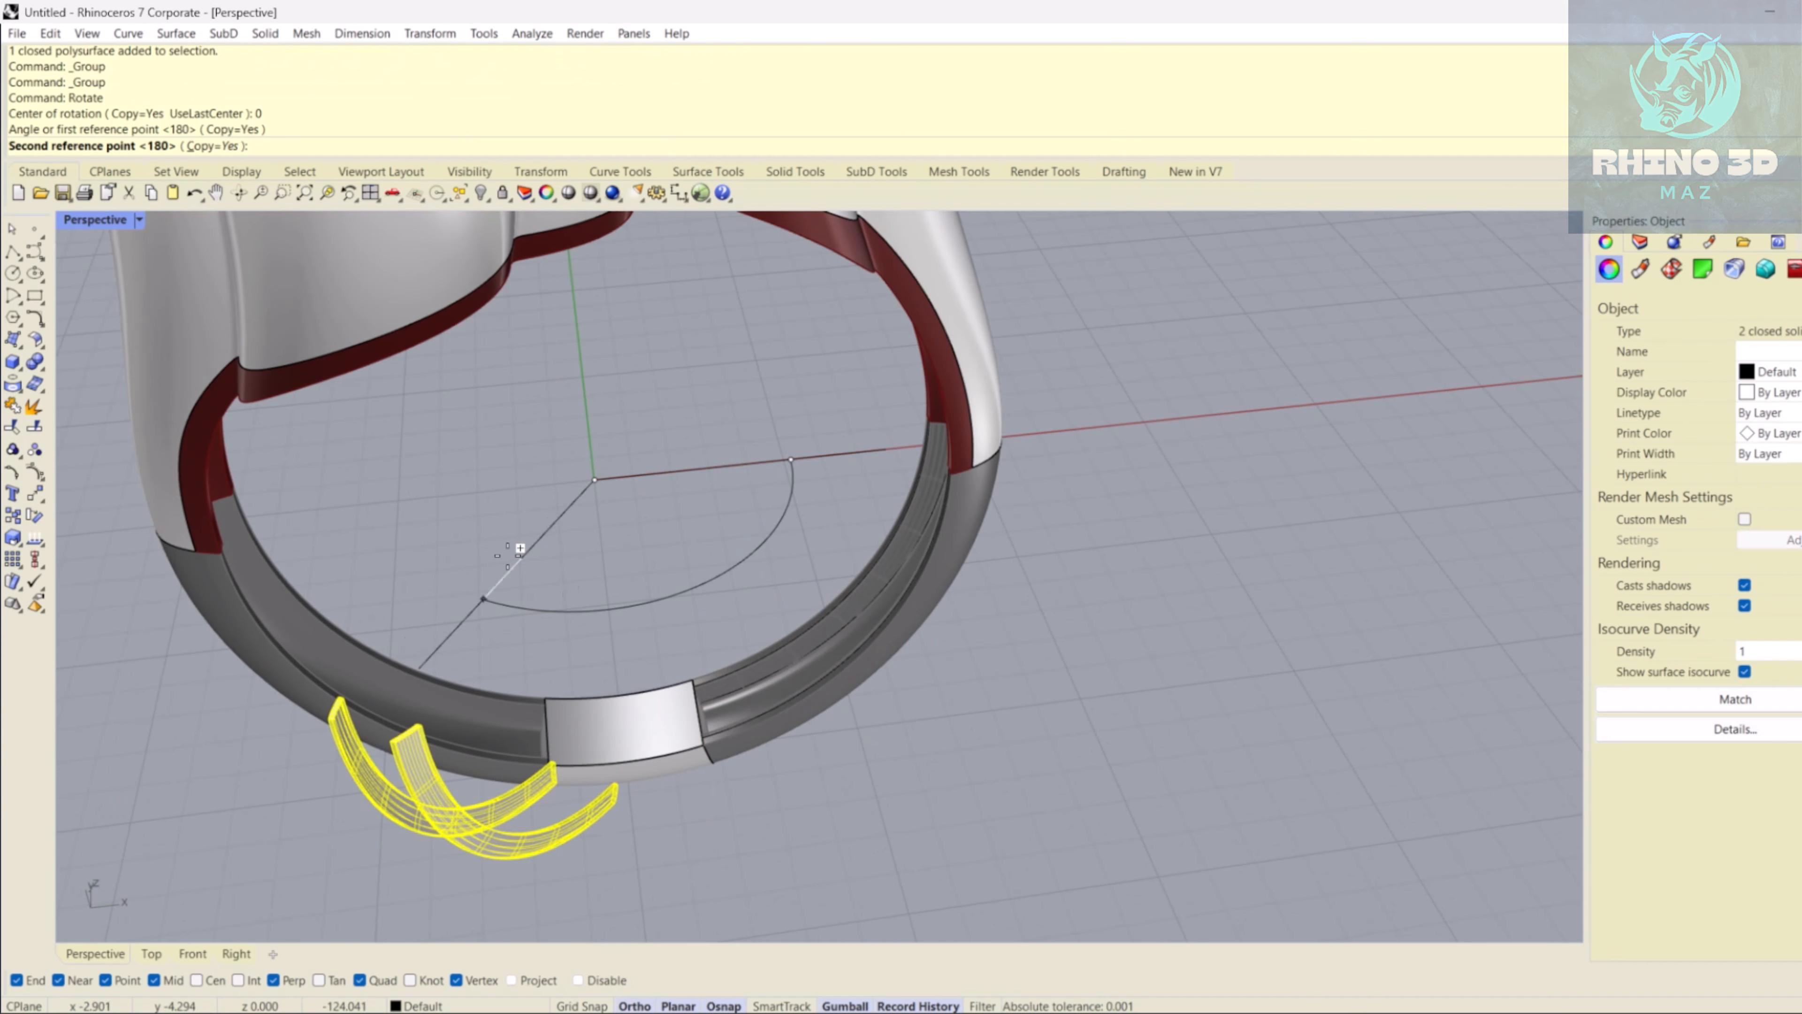
click(471, 523)
key(Return)
- Move the side strips of both shank halves to Layer 05
click(792, 659)
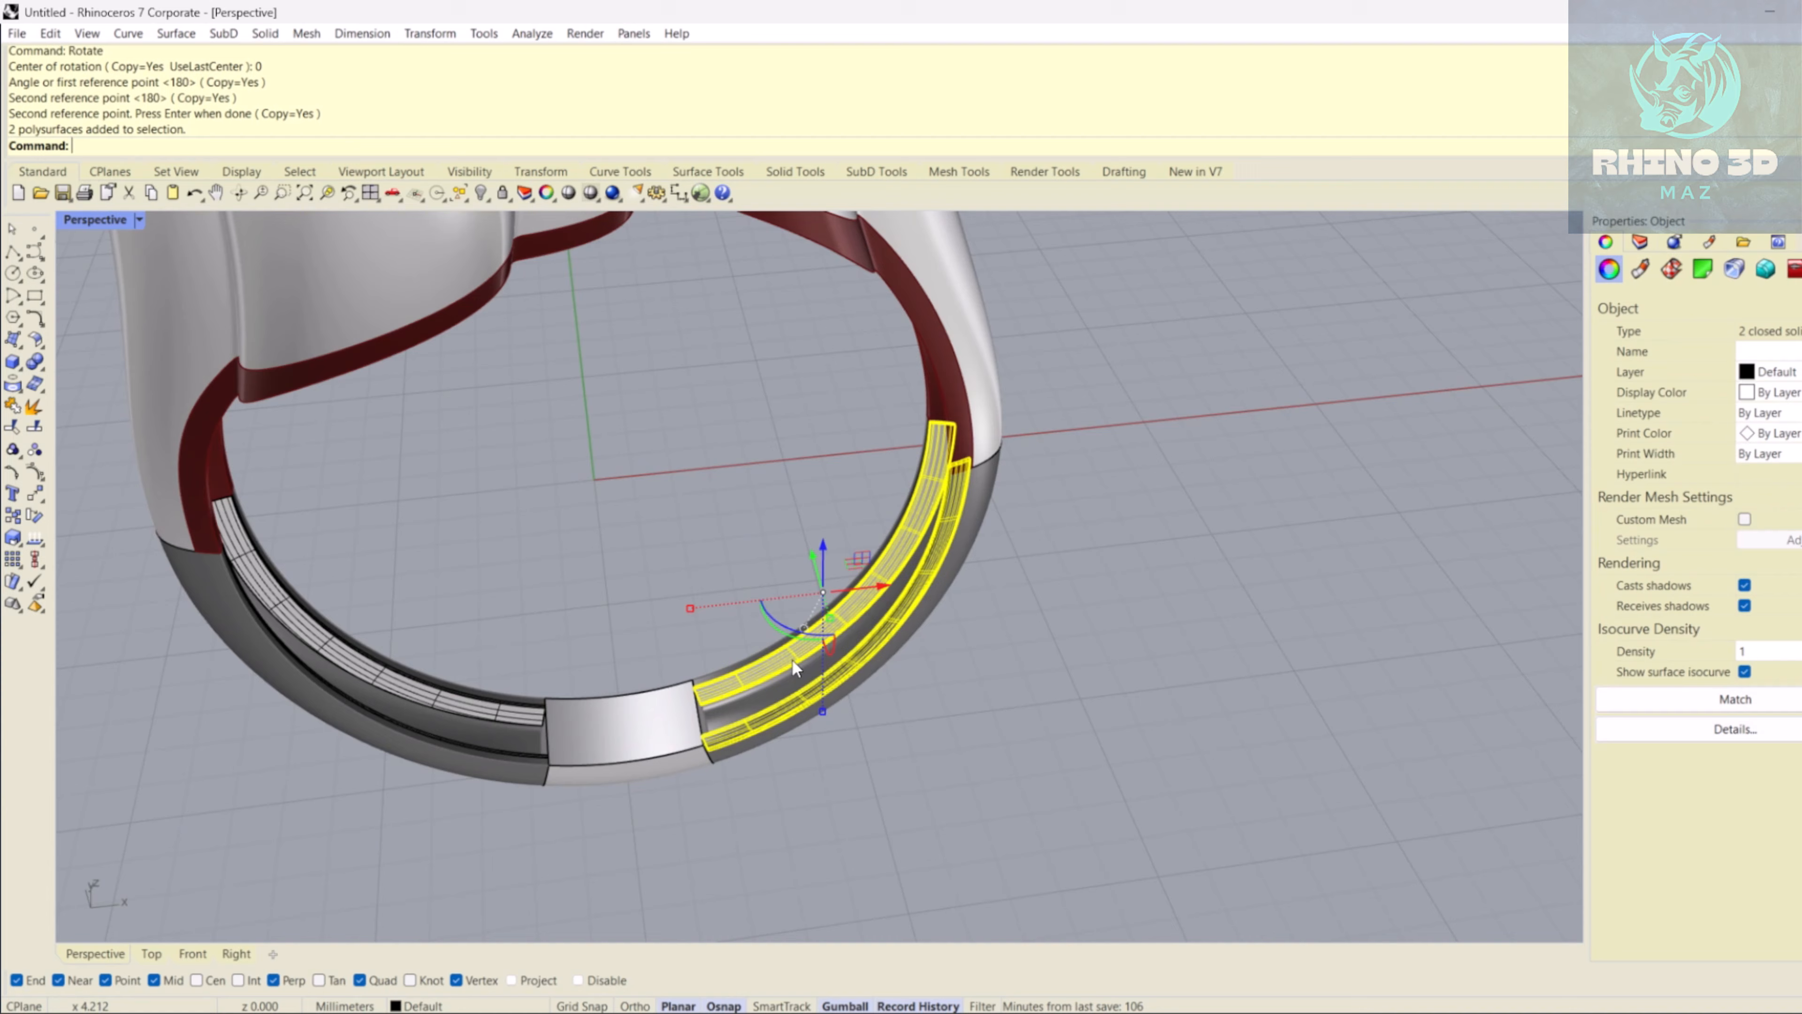
shift+click(440, 700)
click(1640, 241)
right_click(1632, 355)
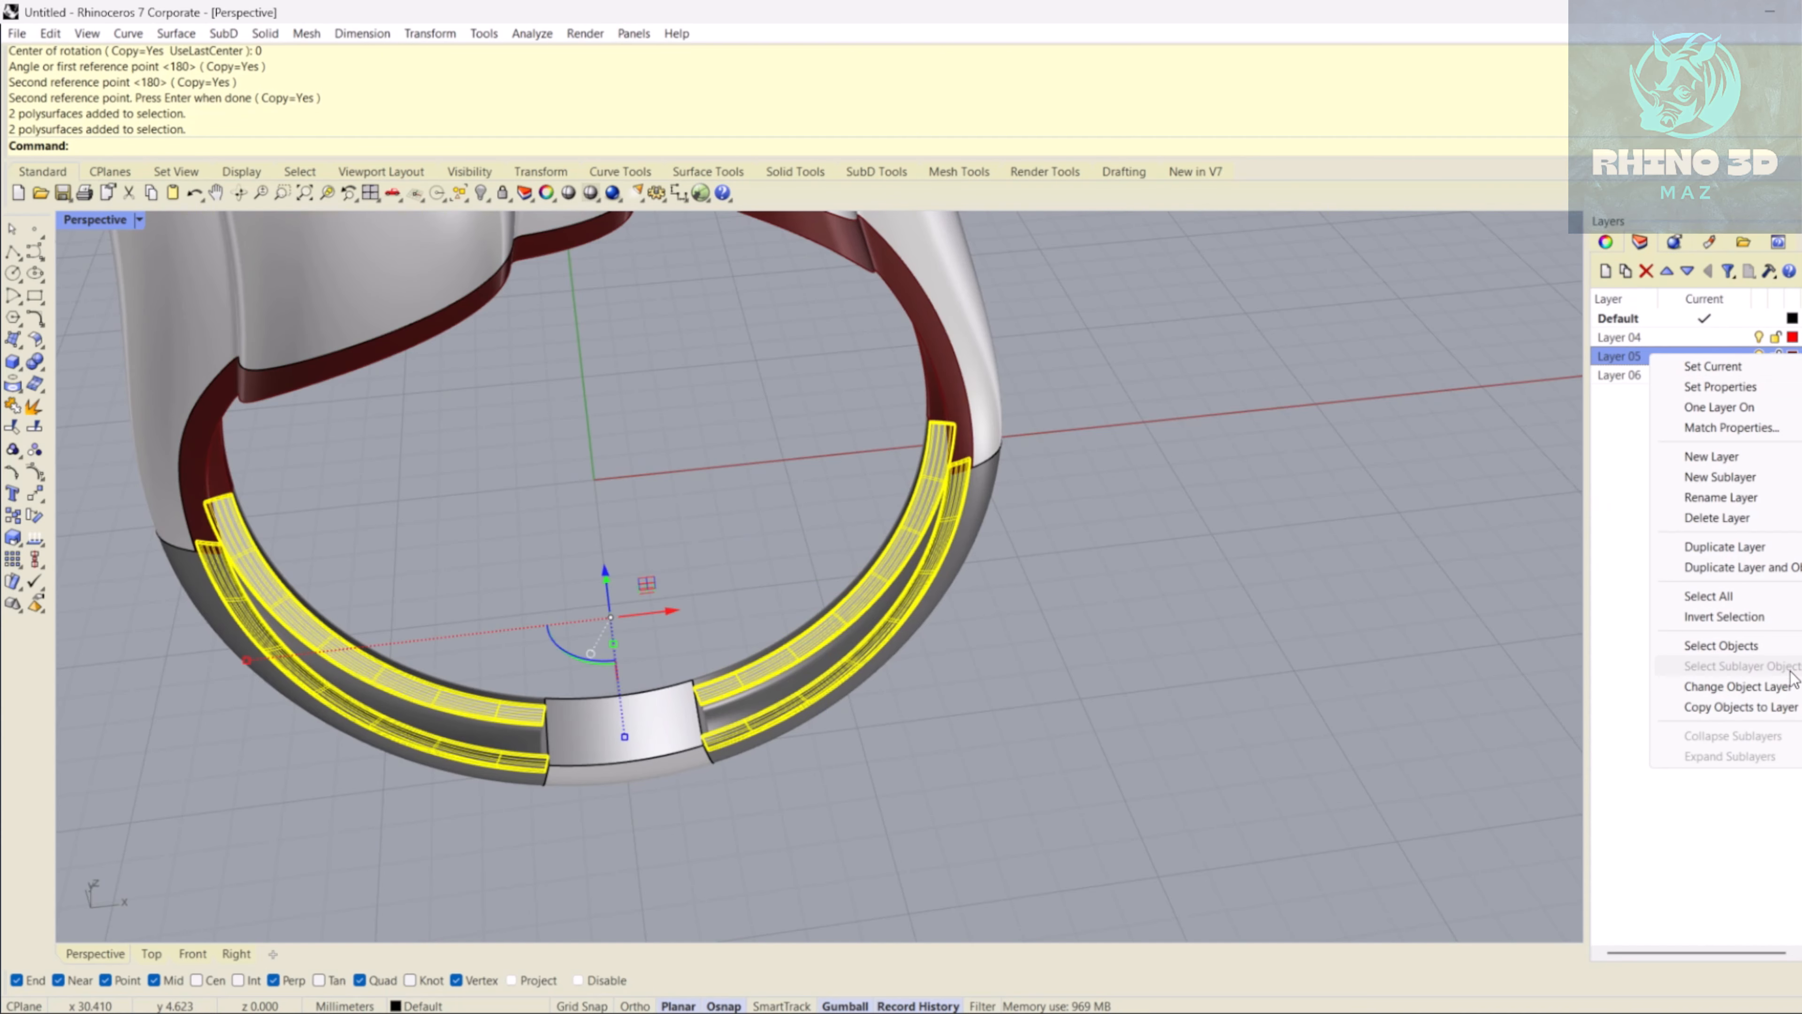
click(1759, 685)
- Unlock the shank halves and group all the ring parts
right_click(502, 192)
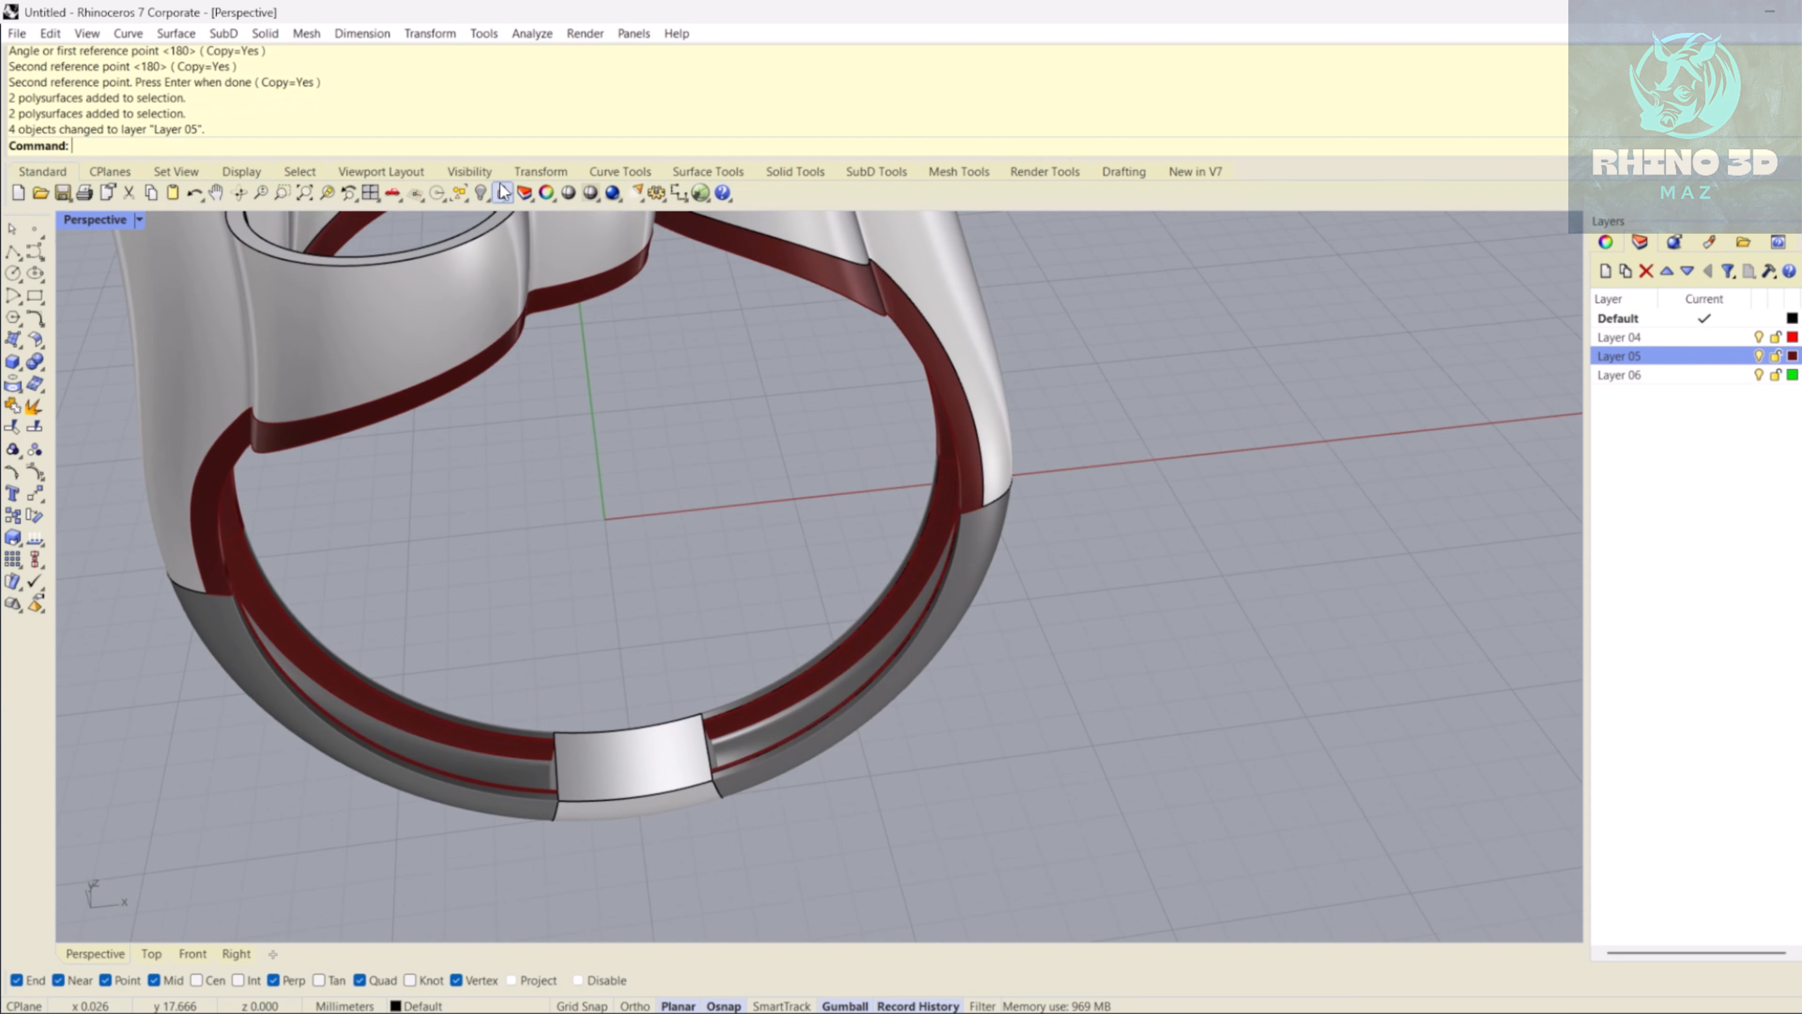
scroll(955, 605, down, 5)
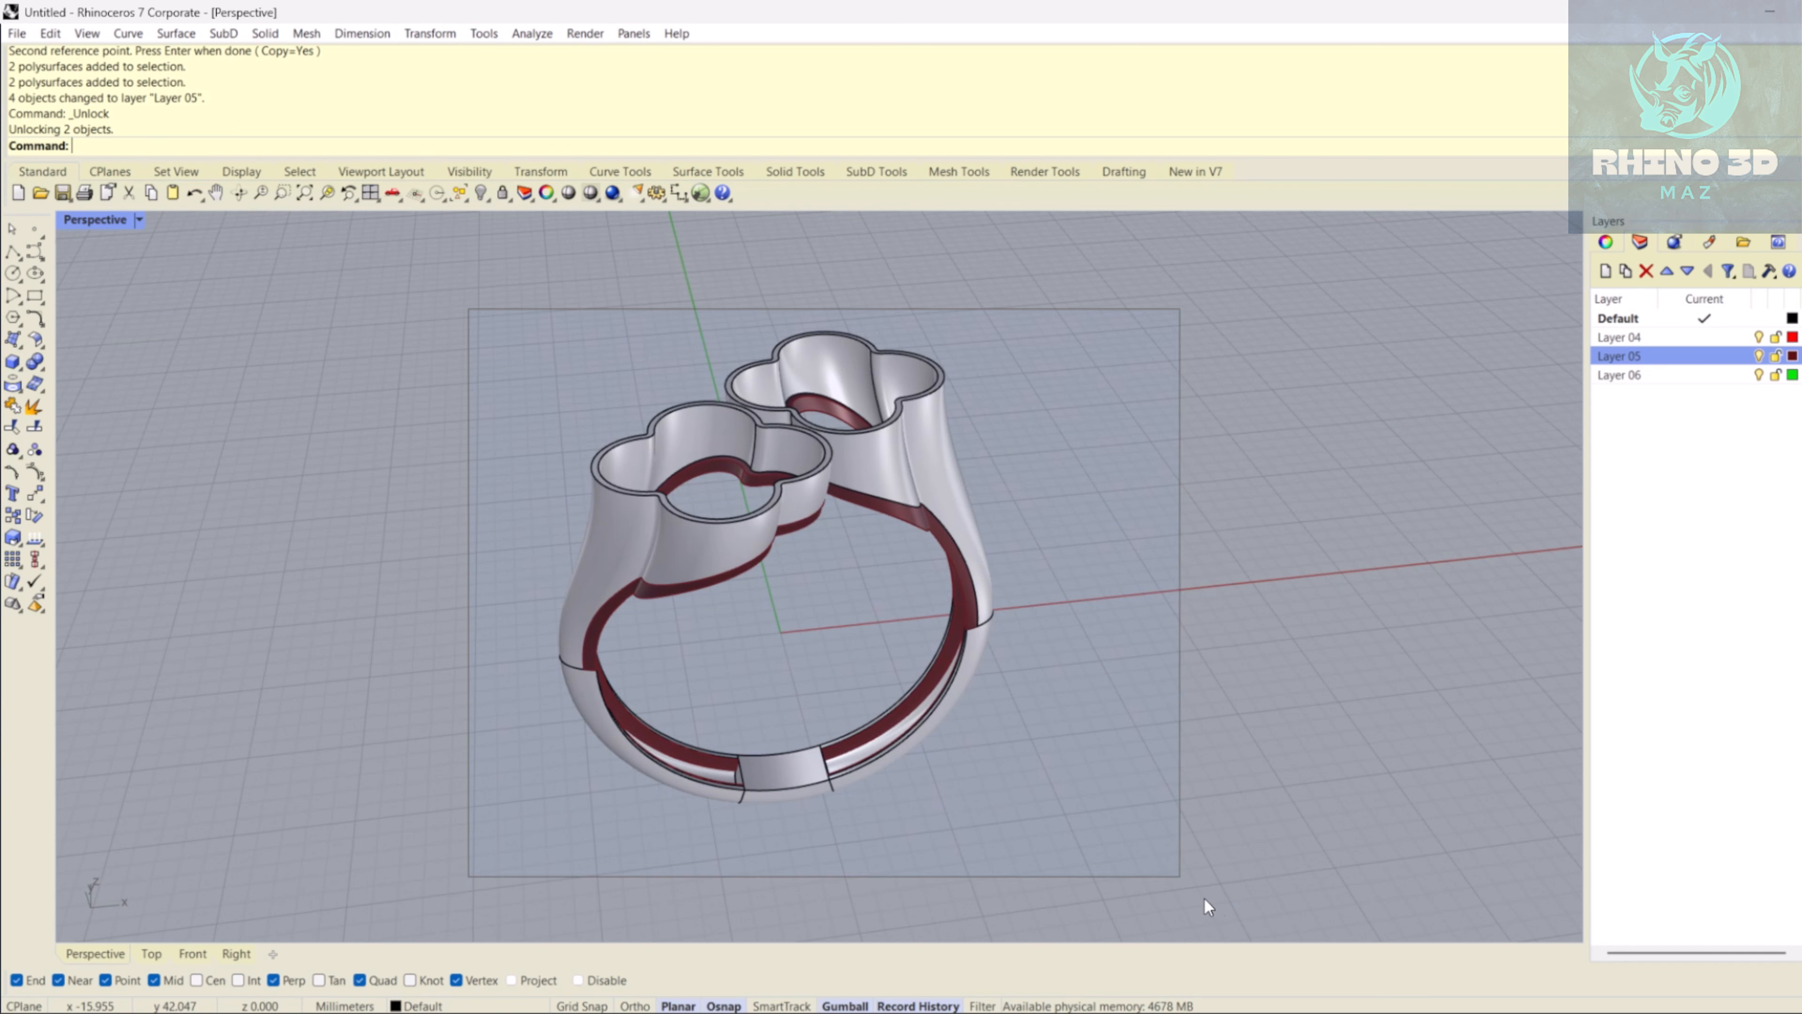
key(ctrl+a)
key(ctrl+g)
key(Escape)
- Inspect the ring in Rendered display mode and return the viewport to Shaded
mouse_move(971, 737)
right_down()
mouse_move(1057, 765)
mouse_move(976, 712)
right_up()
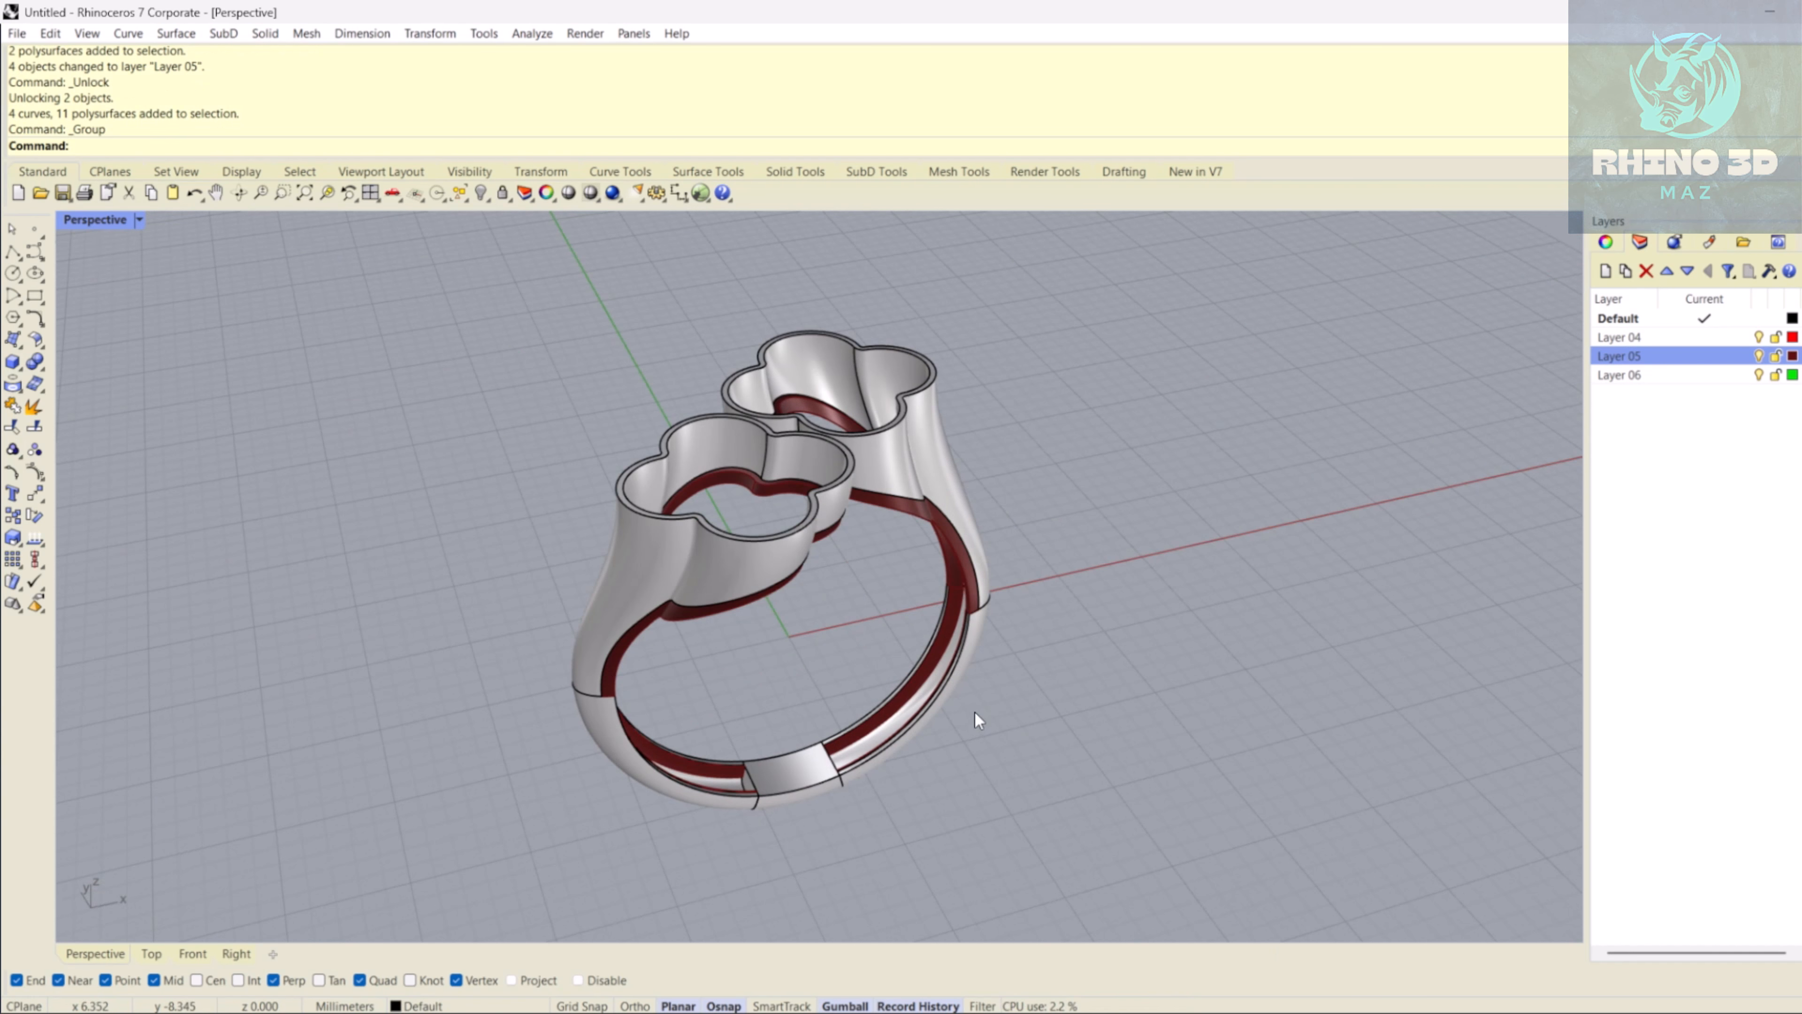
click(92, 219)
click(207, 334)
right_drag(738, 610, 737, 342)
click(140, 220)
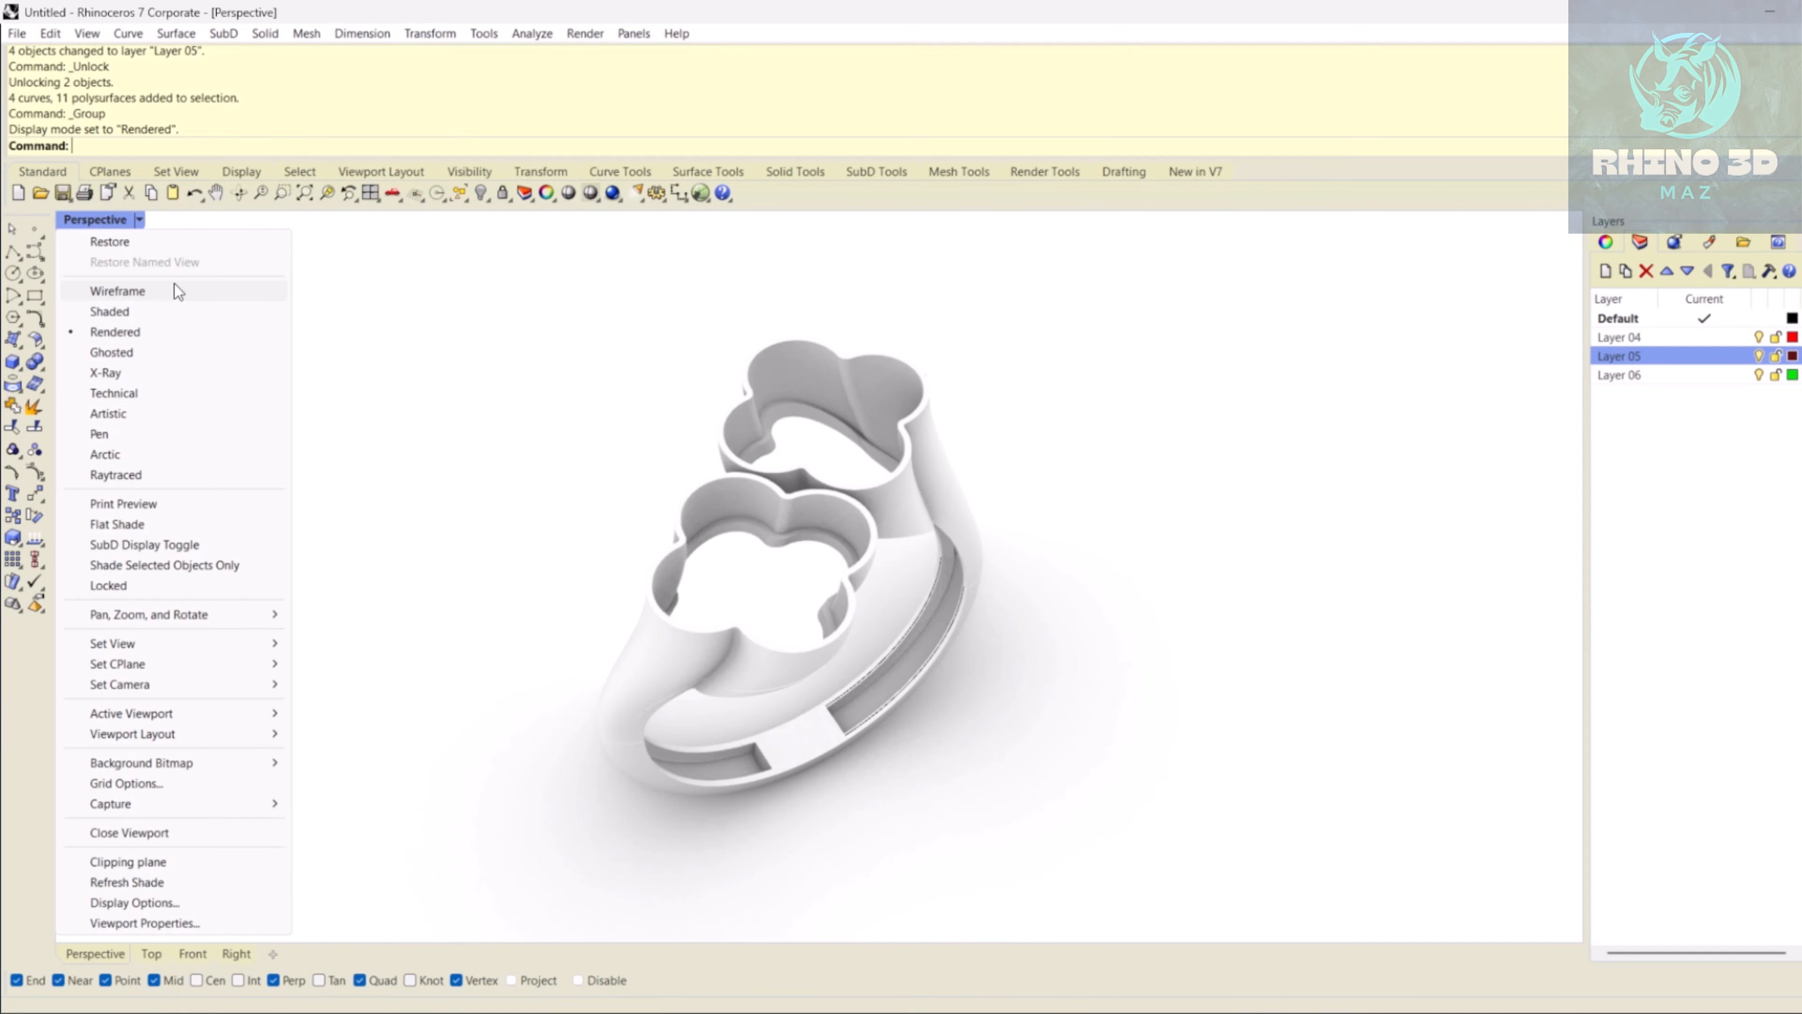
click(177, 309)
- Duplicate the outer top edge of the rear clover bezel
right_drag(699, 462, 612, 404)
scroll(771, 434, up, 6)
mouse_move(772, 442)
right_down()
mouse_move(767, 501)
mouse_move(710, 525)
mouse_move(633, 346)
mouse_move(761, 421)
right_up()
scroll(765, 503, up, 4)
text(DupEdge)
key(Return)
click(635, 344)
key(Return)
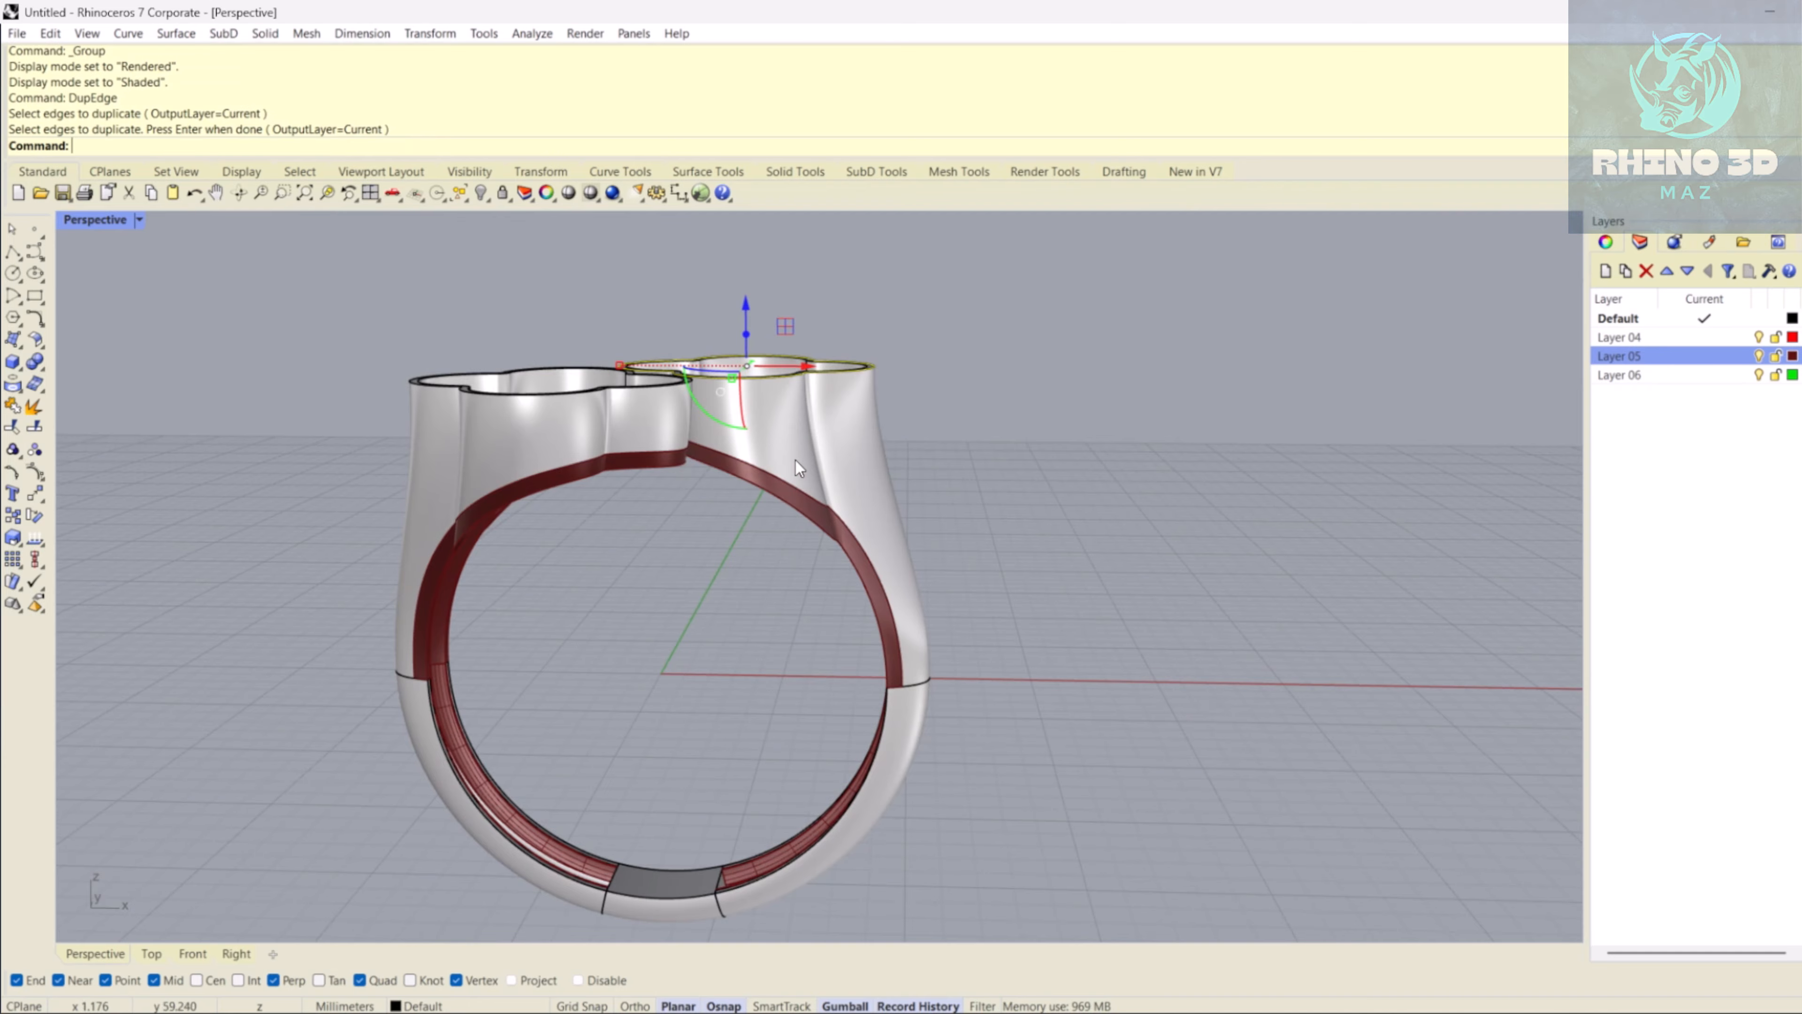
- Draw an interpolated curve straight across the rear bezel's top between the outermost points of two opposite lobes, and select it
right_drag(869, 784, 725, 394)
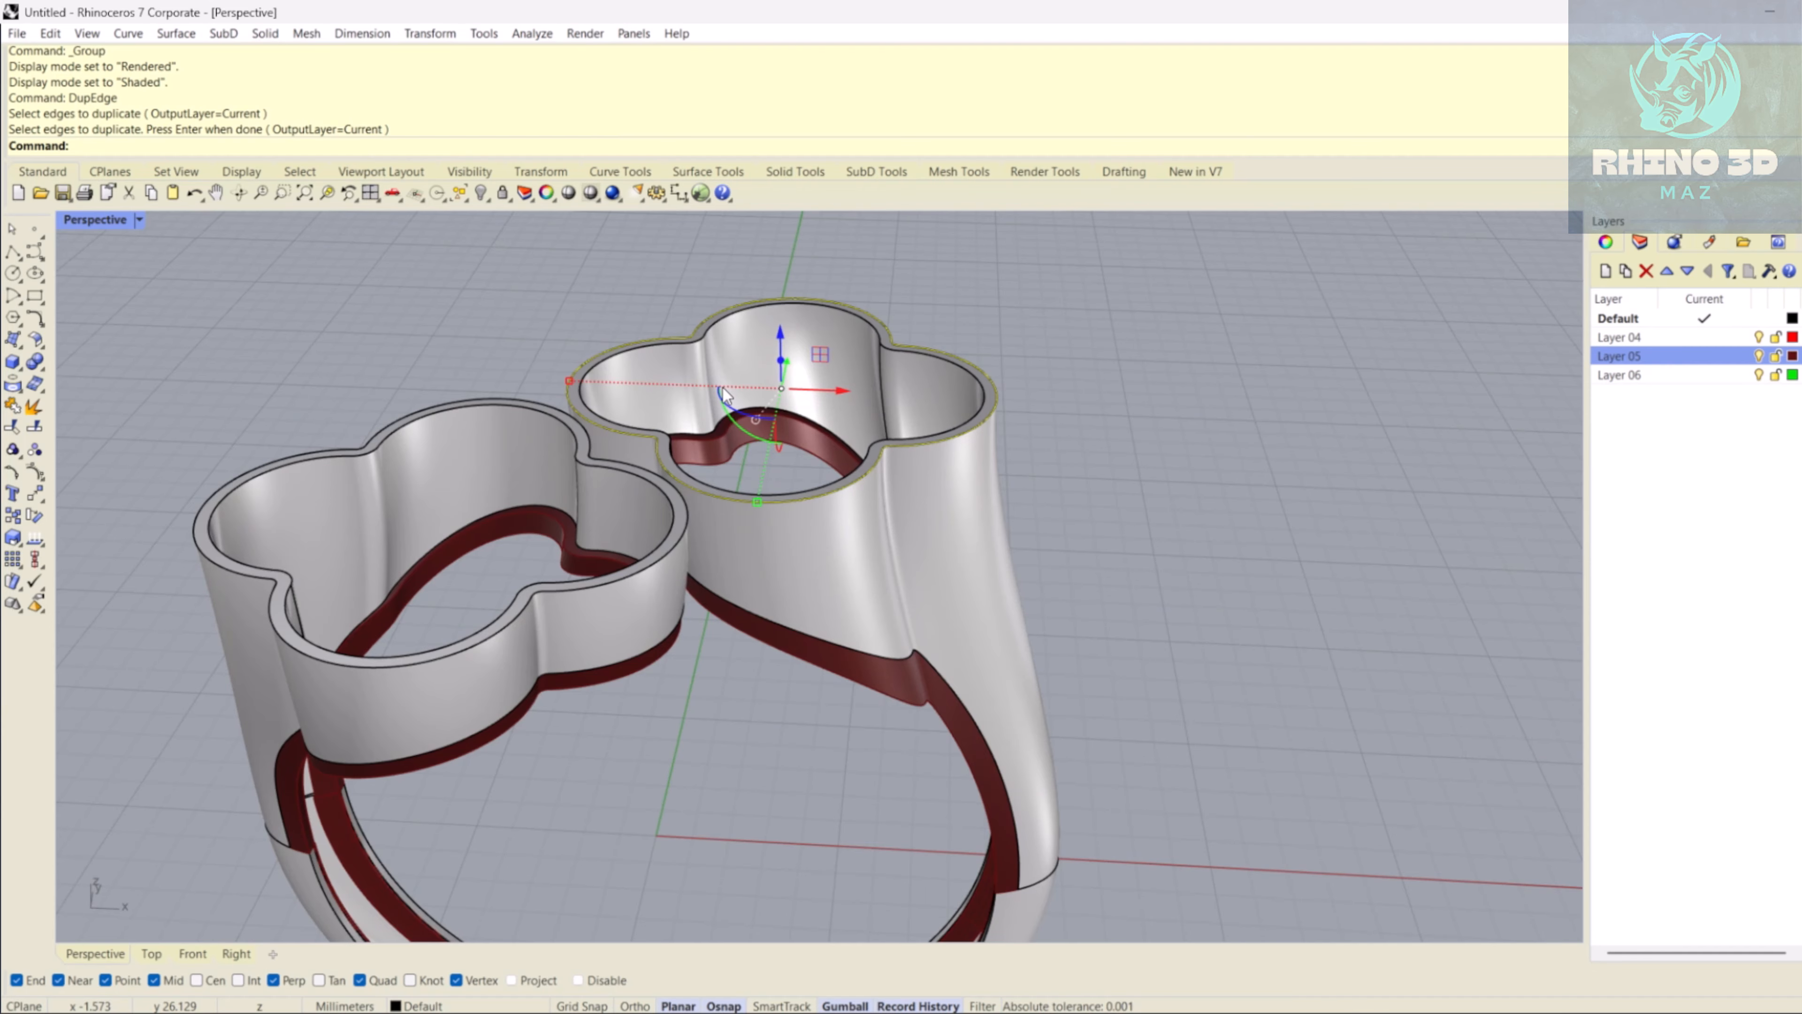
scroll(669, 454, up, 5)
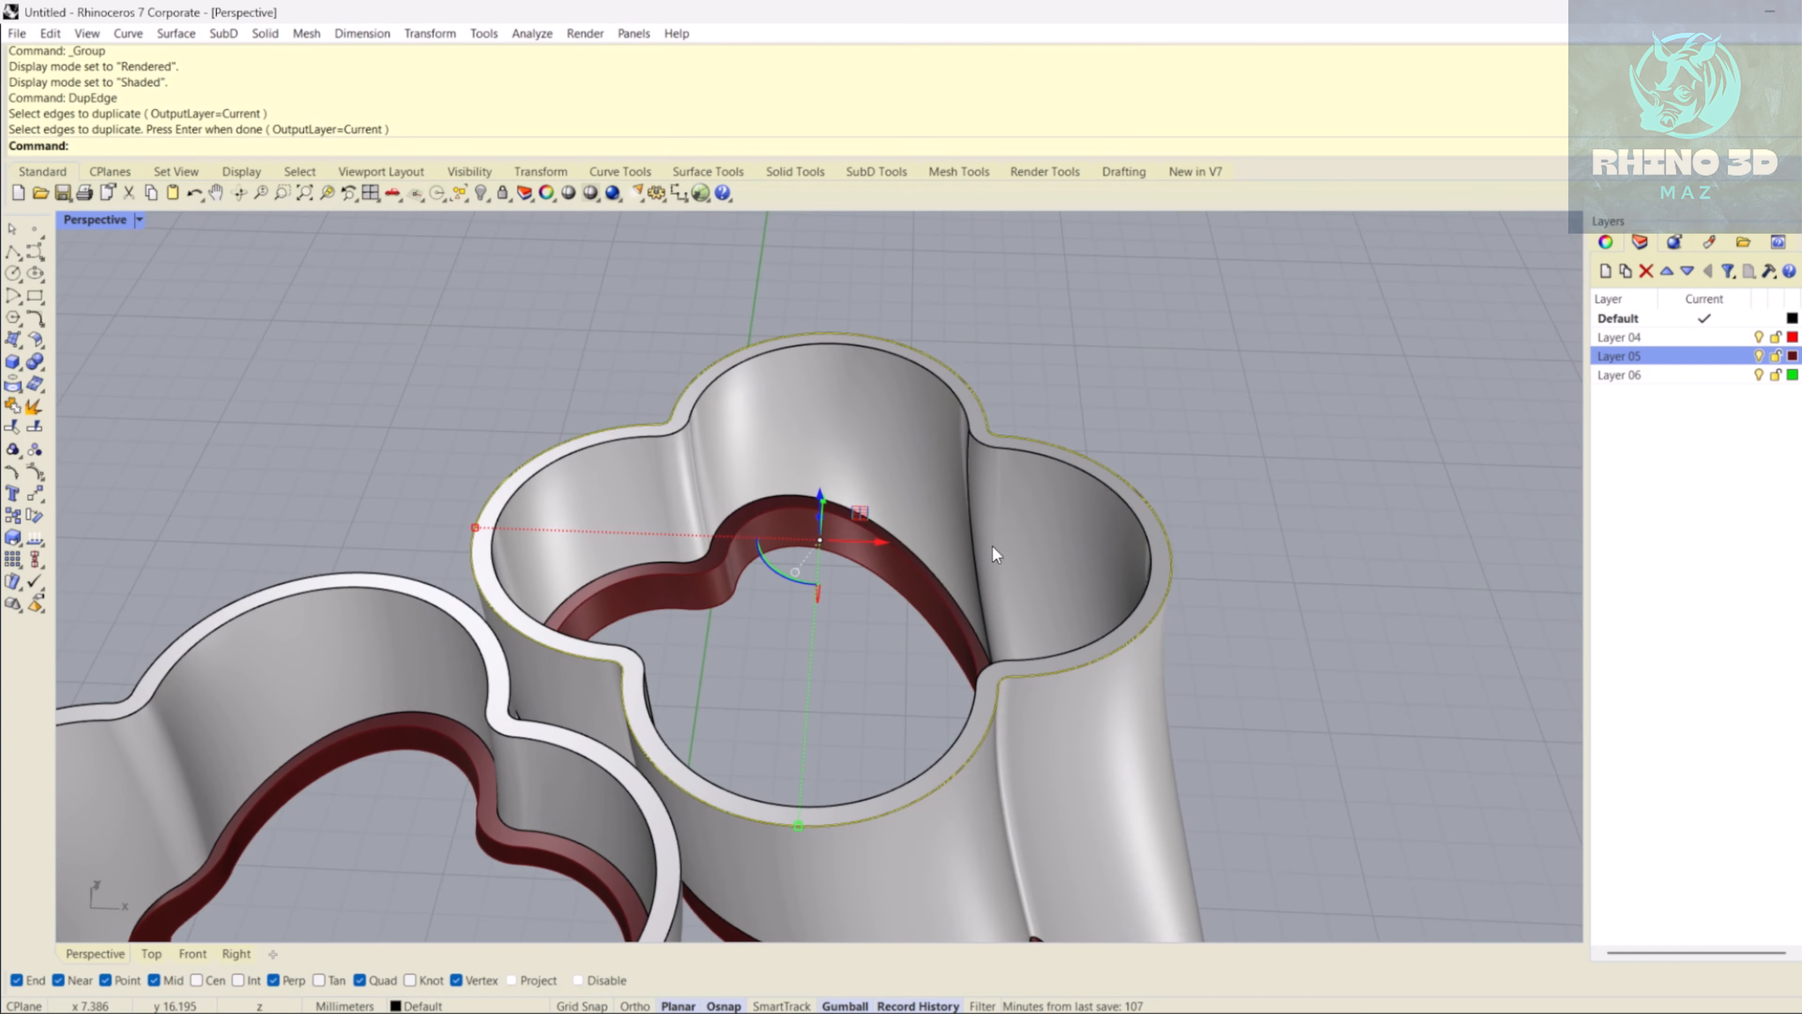
click(44, 257)
click(79, 267)
click(475, 528)
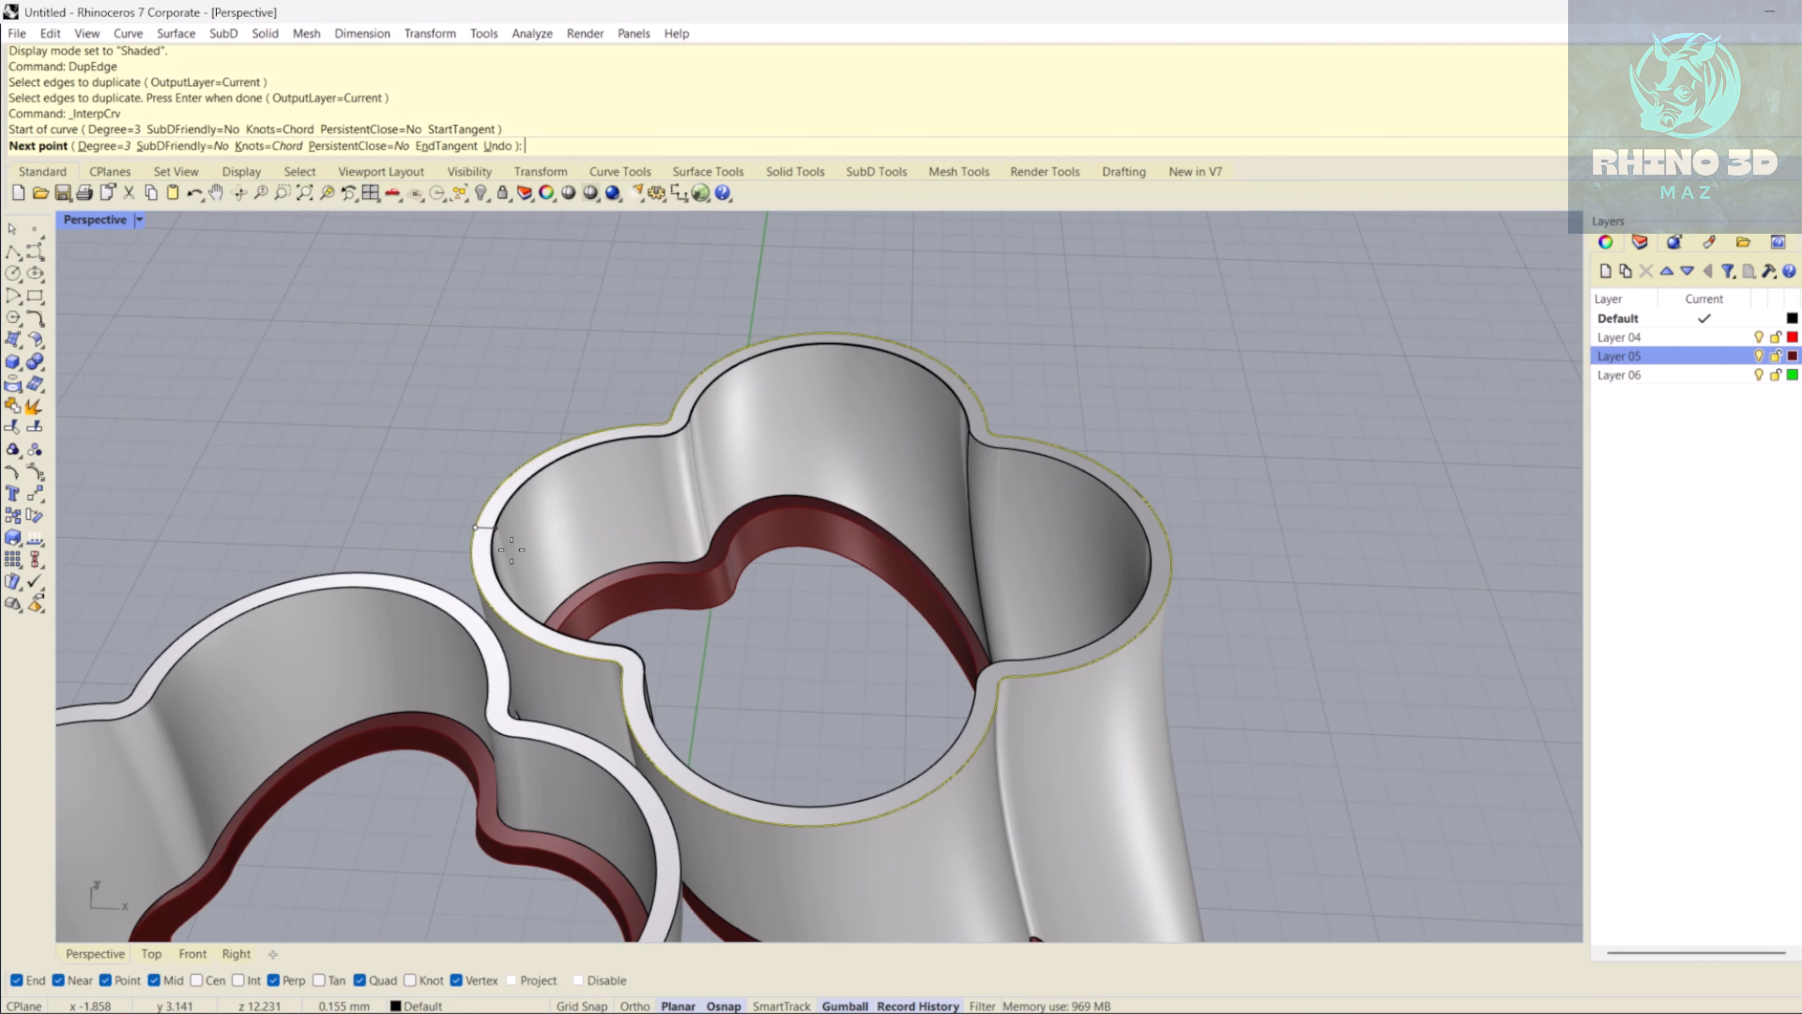
click(1169, 551)
key(Return)
click(1044, 550)
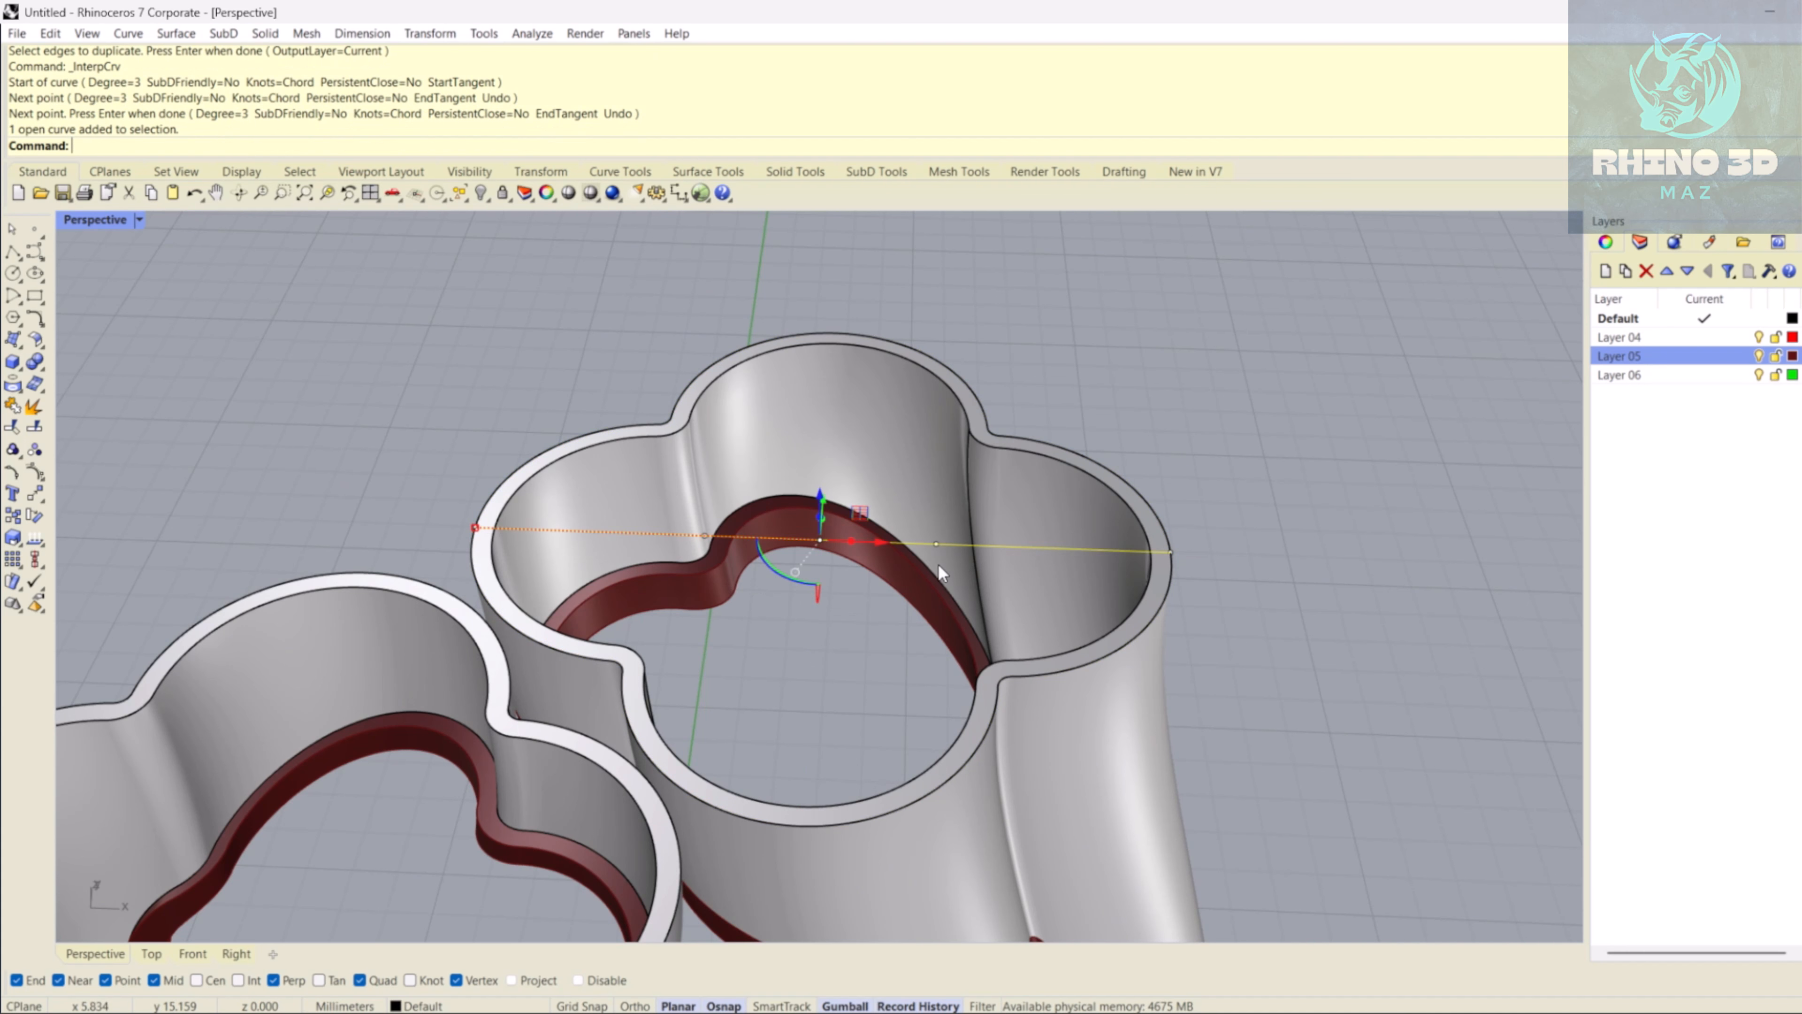
- Rebuild the curve spanning the rear bezel's top so it has more evenly spaced control points
text(Rebuild)
key(Return)
key(Return)
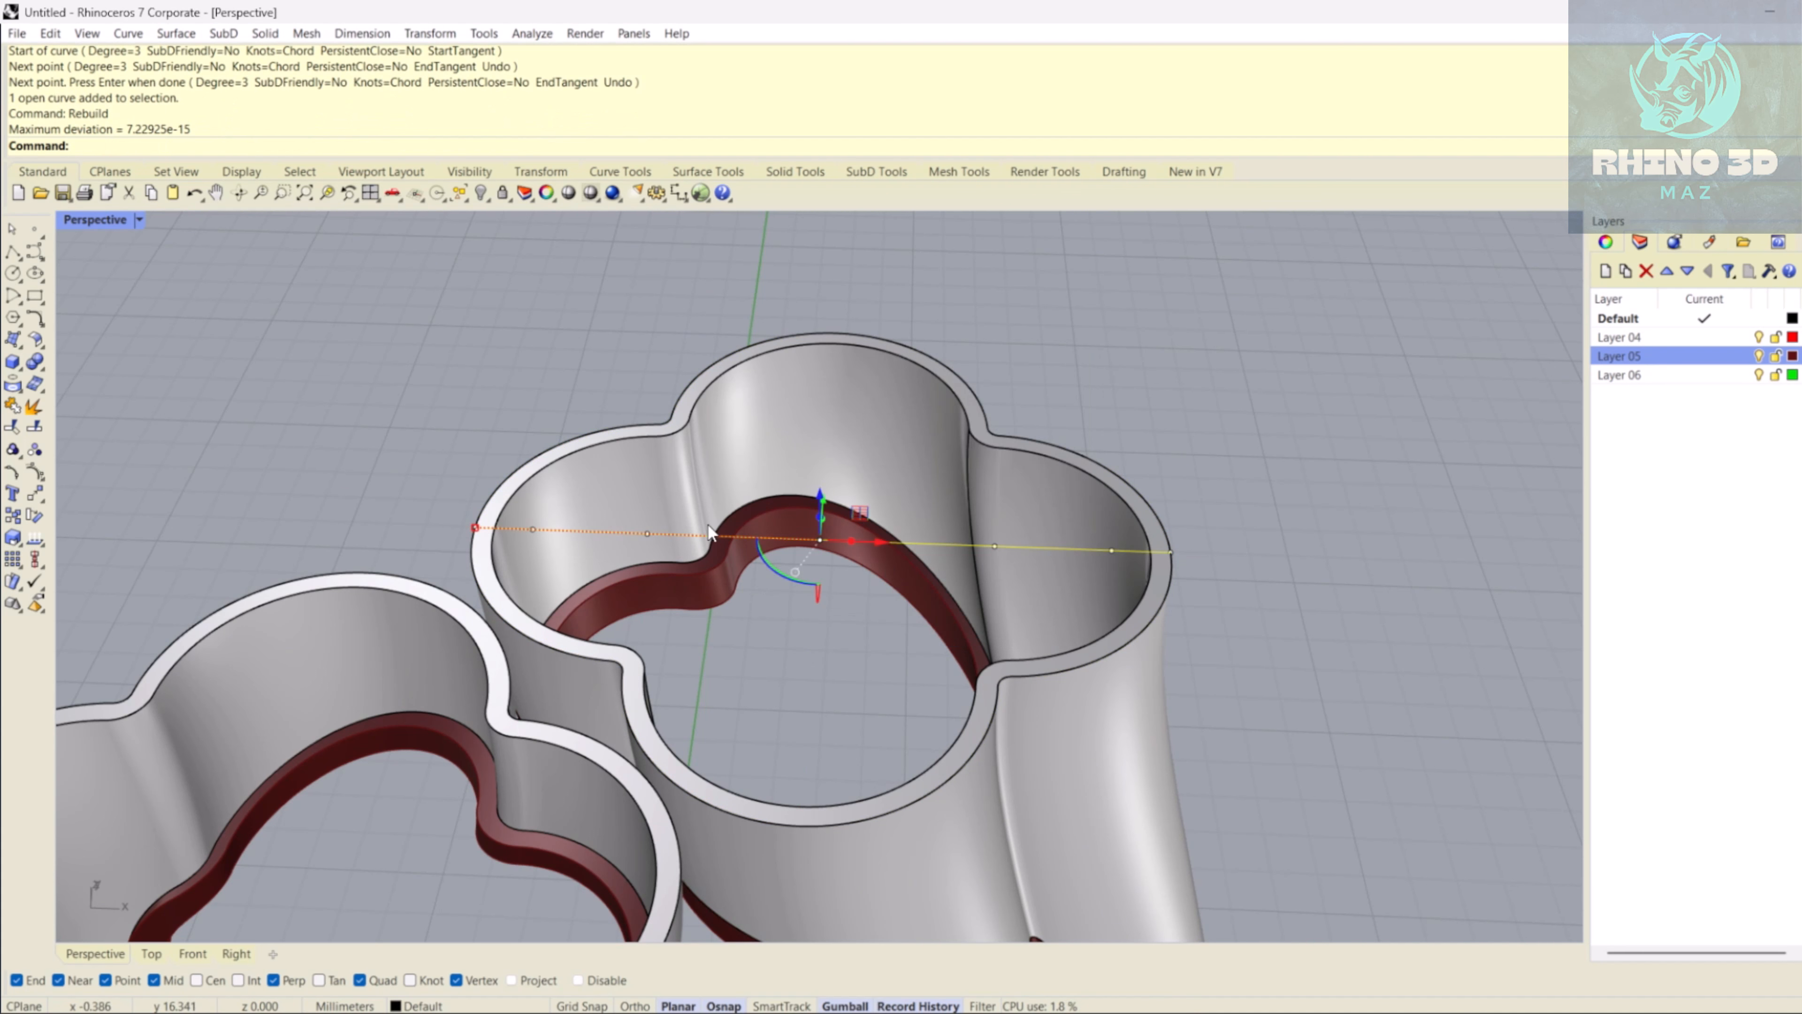
- Raise the curve's five inner control points above the bezel and spread them outward into a flat-topped arch
right_drag(713, 533, 710, 458)
drag(524, 330, 1114, 503)
right_drag(858, 546, 844, 468)
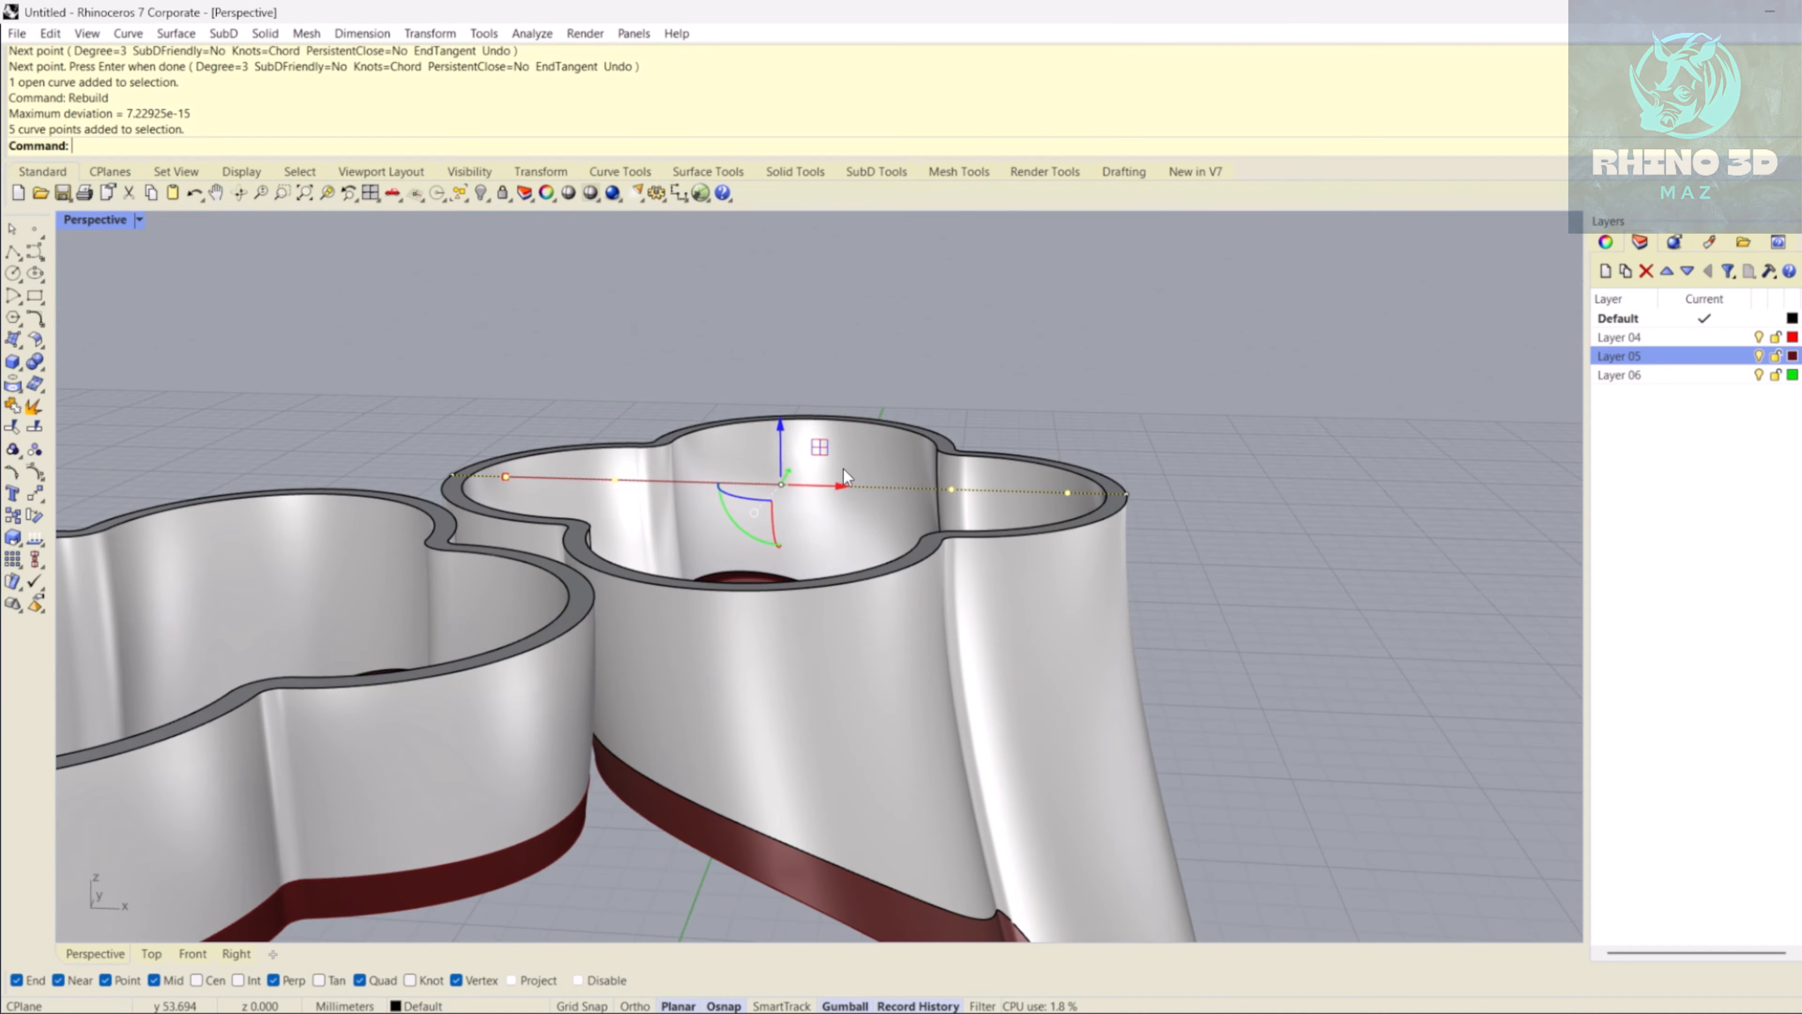
drag(779, 428, 780, 368)
right_drag(699, 455, 679, 402)
scroll(679, 402, up, 2)
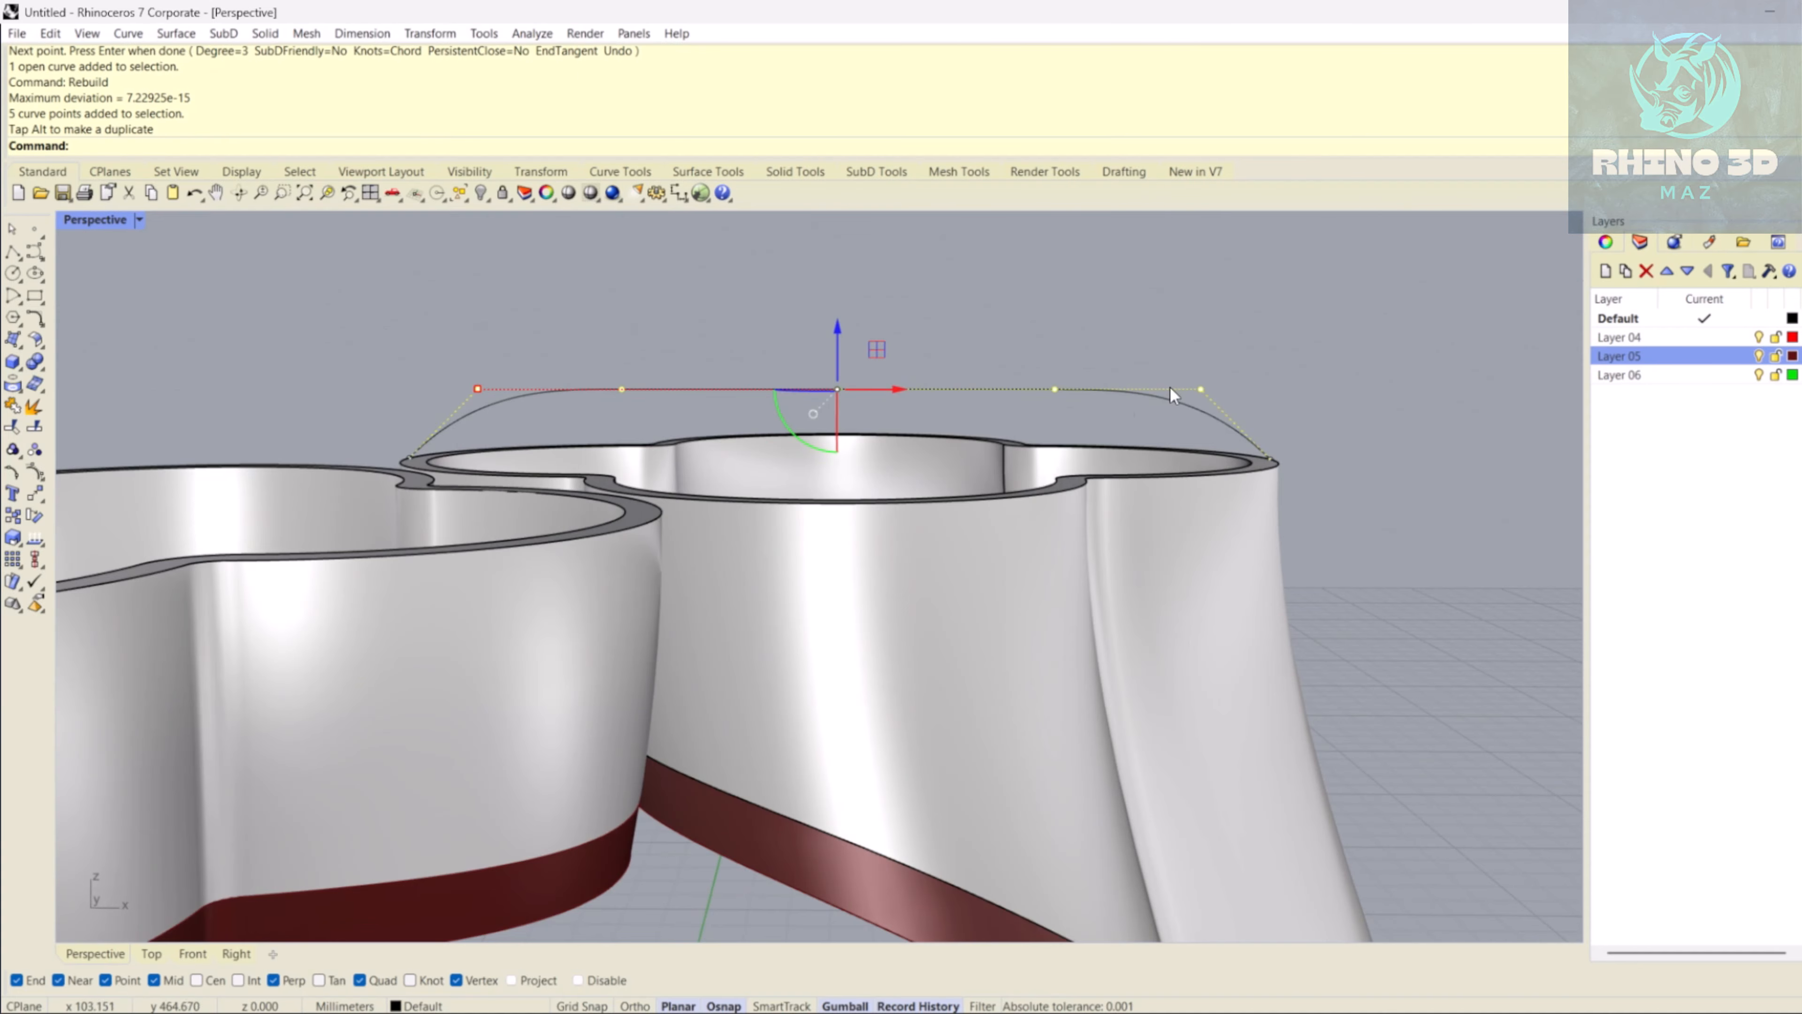
drag(478, 389, 435, 389)
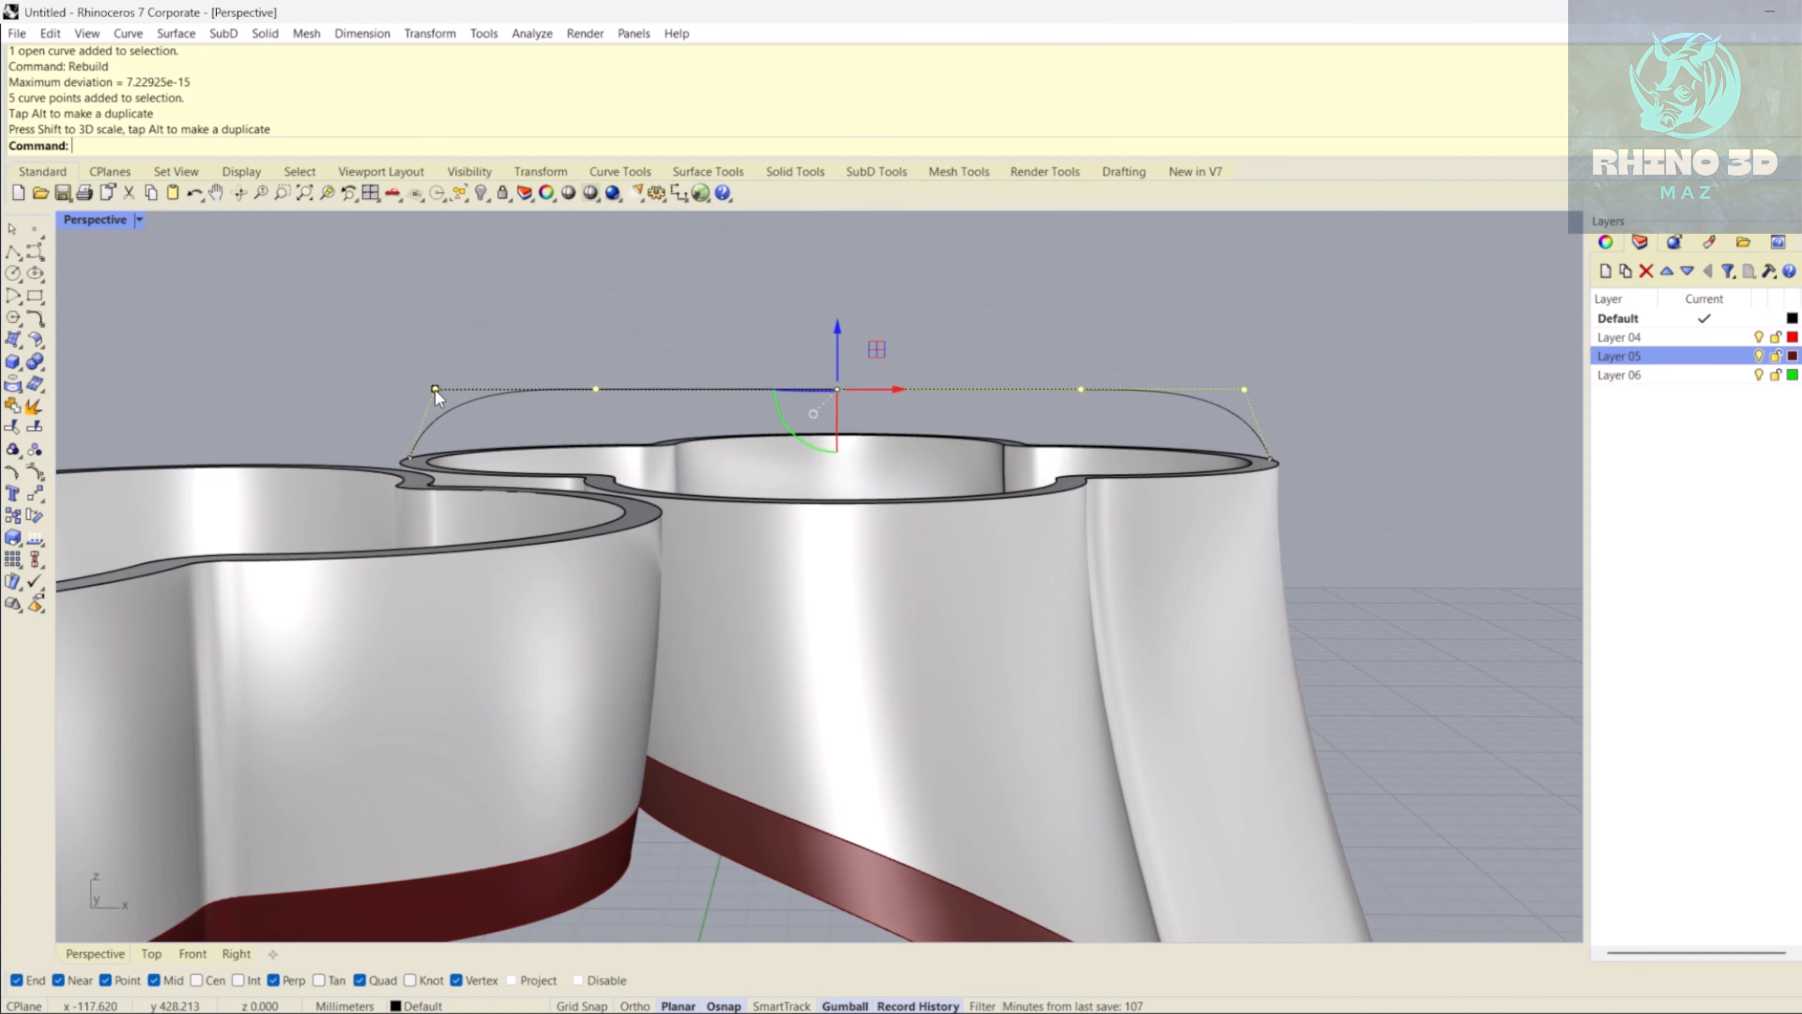
- Make a copy of the arch curve rotated 90 degrees about the bezel's centre, spanning the other two lobes
right_drag(622, 325, 676, 472)
click(642, 418)
click(730, 482)
drag(703, 615, 782, 650)
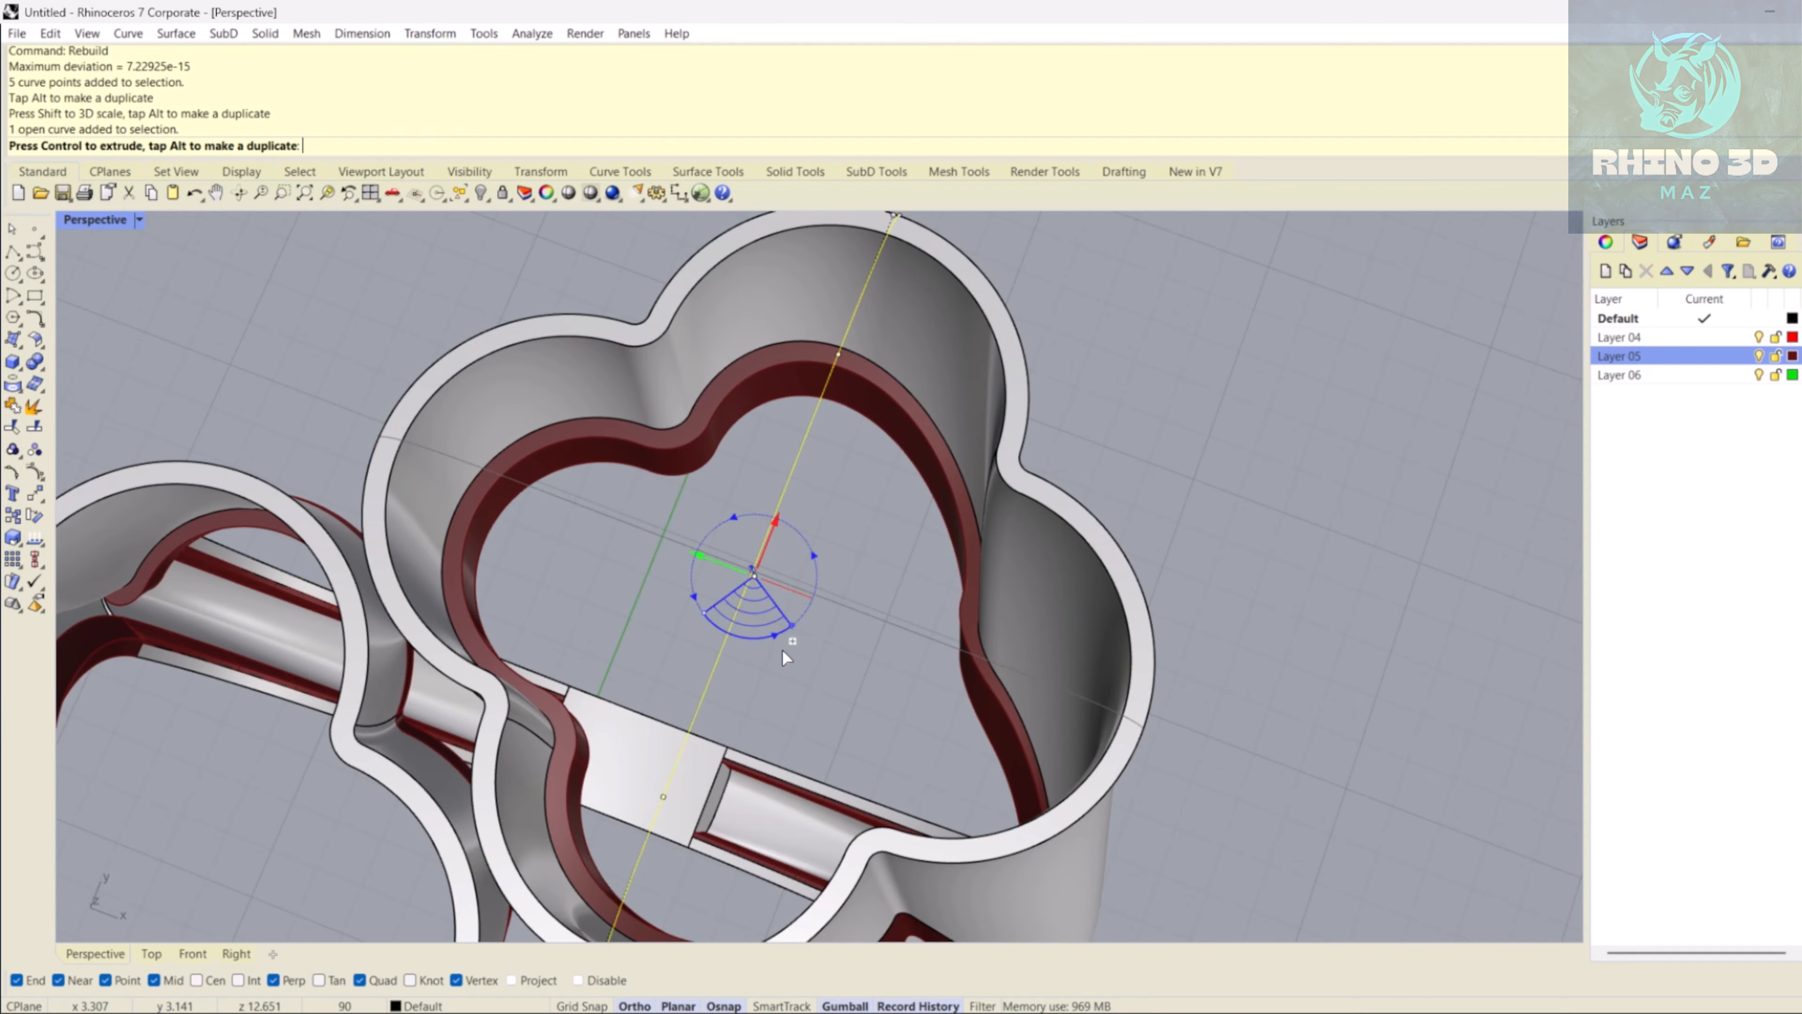
right_drag(781, 650, 706, 505)
click(706, 505)
scroll(1096, 582, up, 6)
scroll(1135, 596, down, 8)
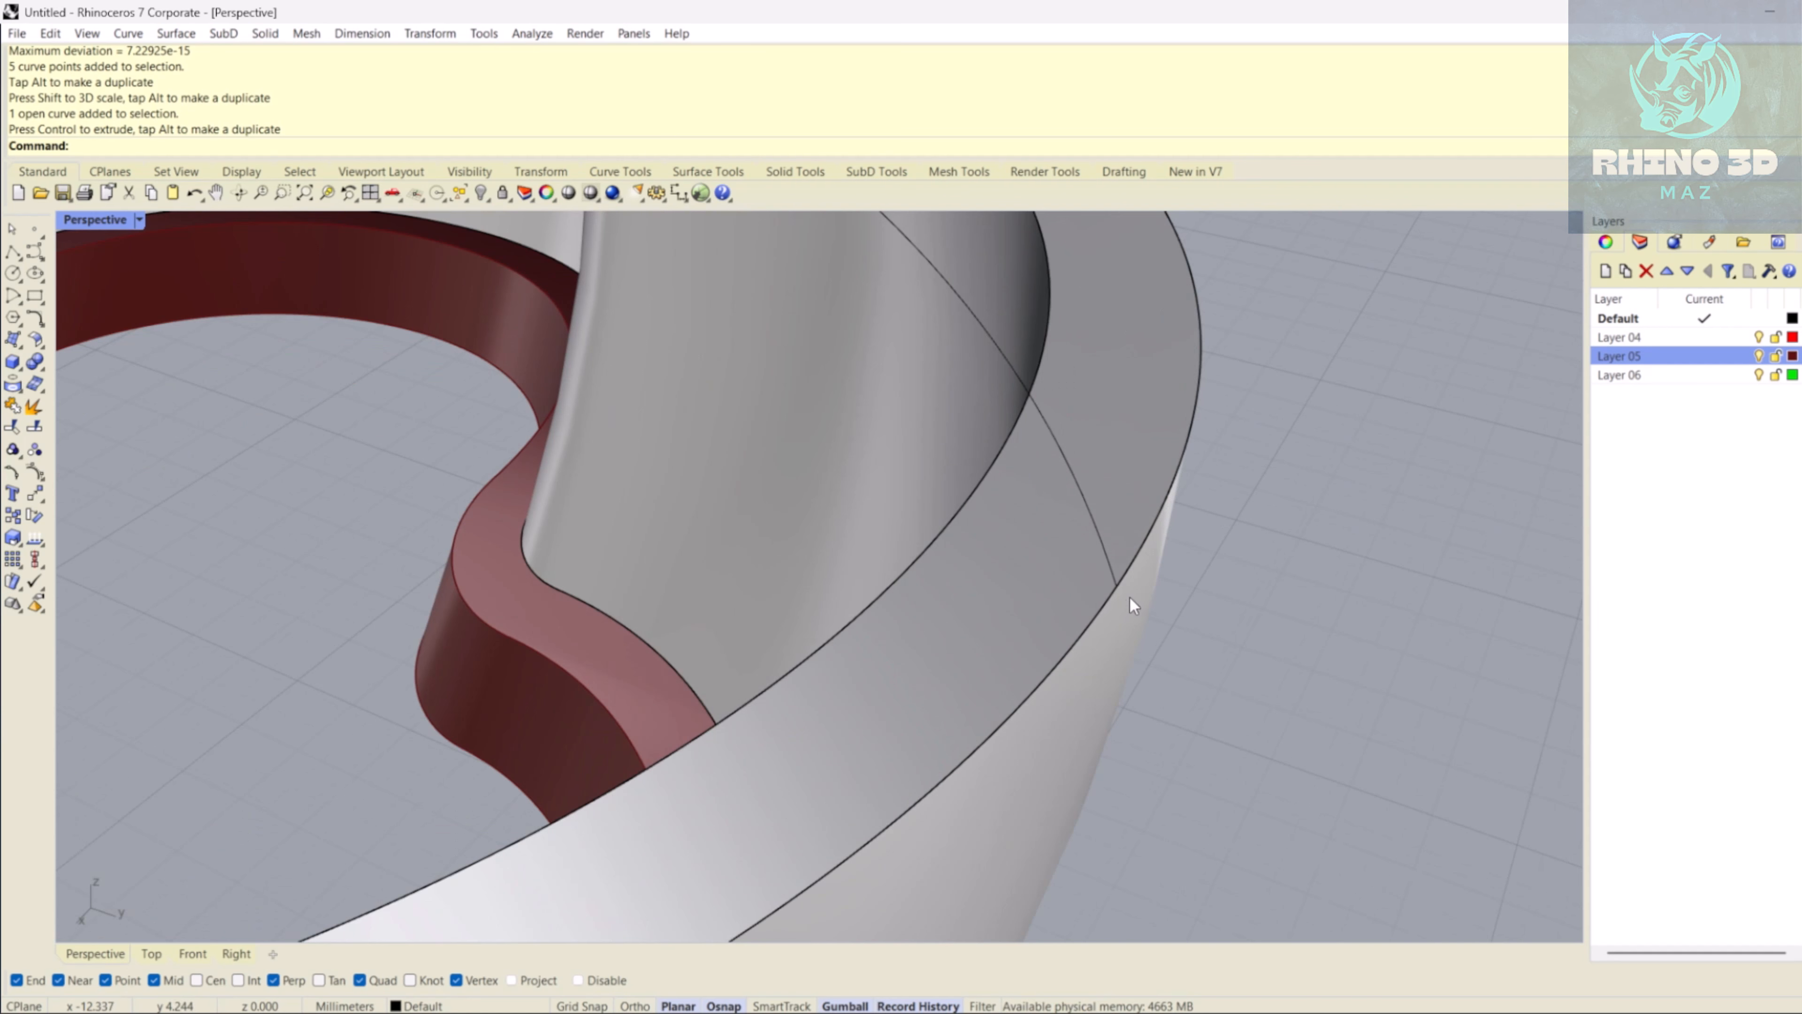
- Split the rotated arch copy at its crossing, using the original arch as the cutting object
right_drag(1127, 579, 781, 467)
scroll(857, 469, down, 5)
scroll(784, 465, up, 5)
click(811, 450)
text(S)
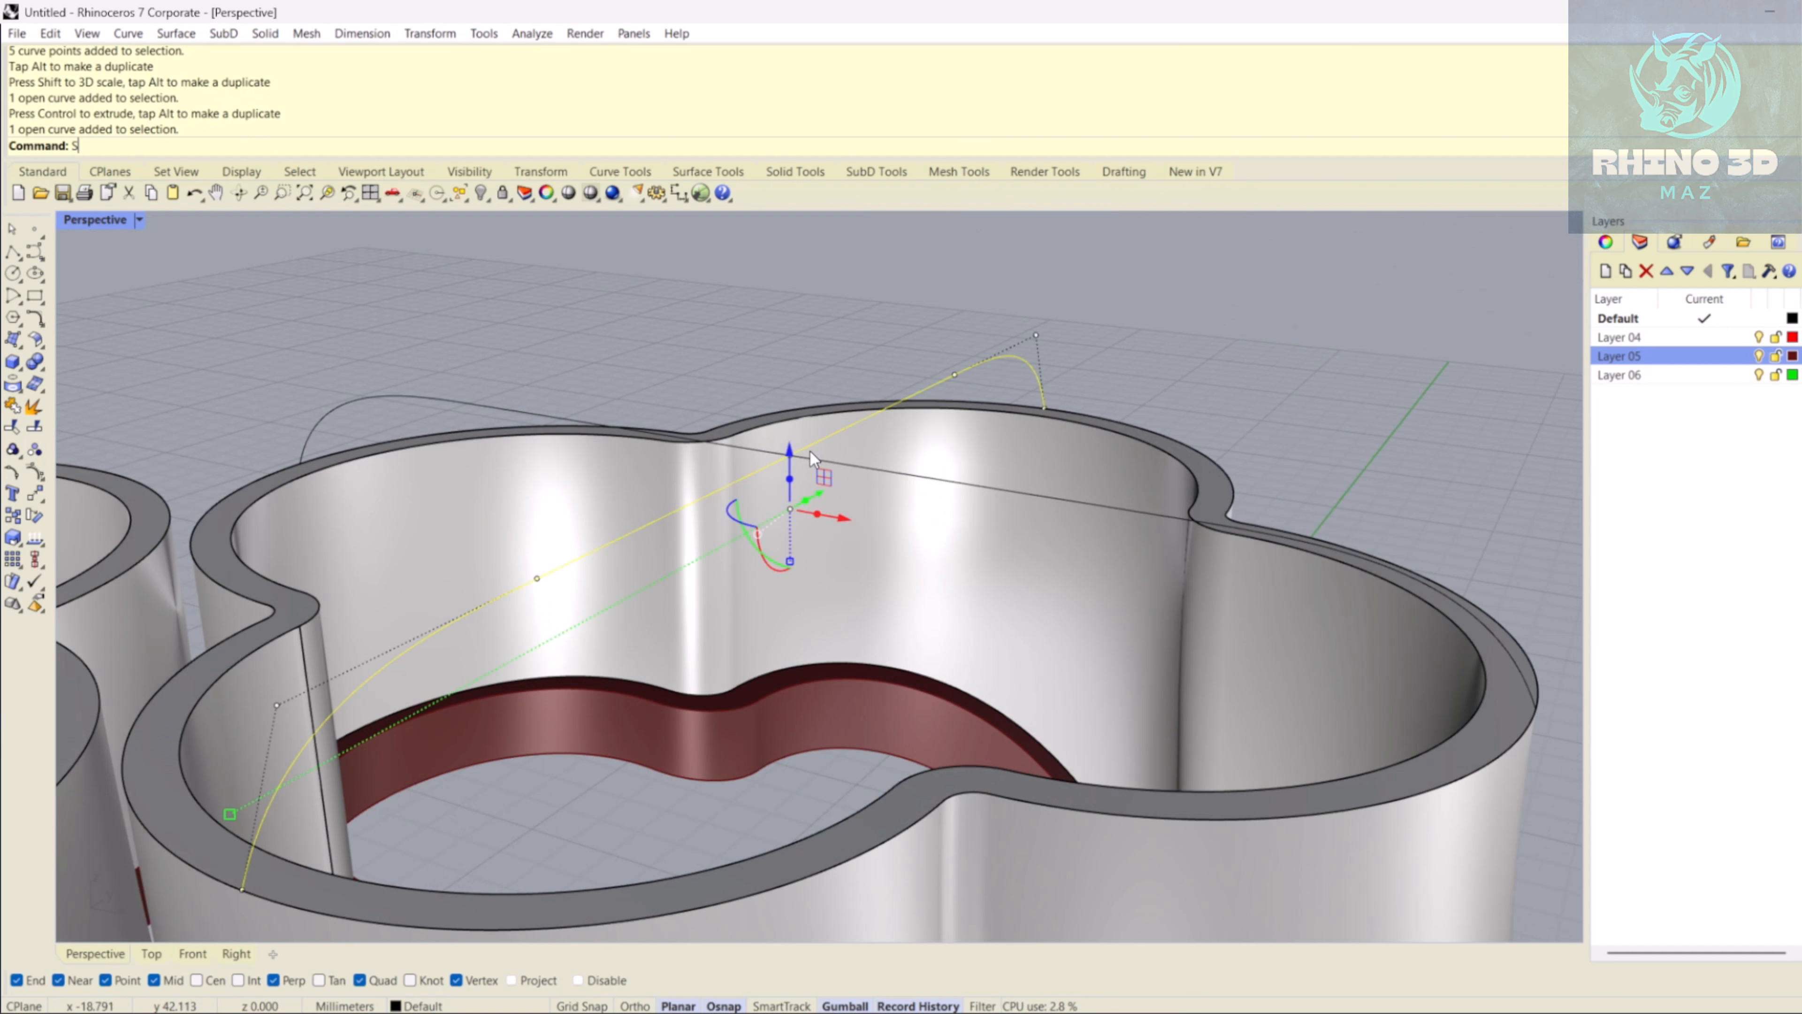
text(plit)
key(Return)
click(838, 465)
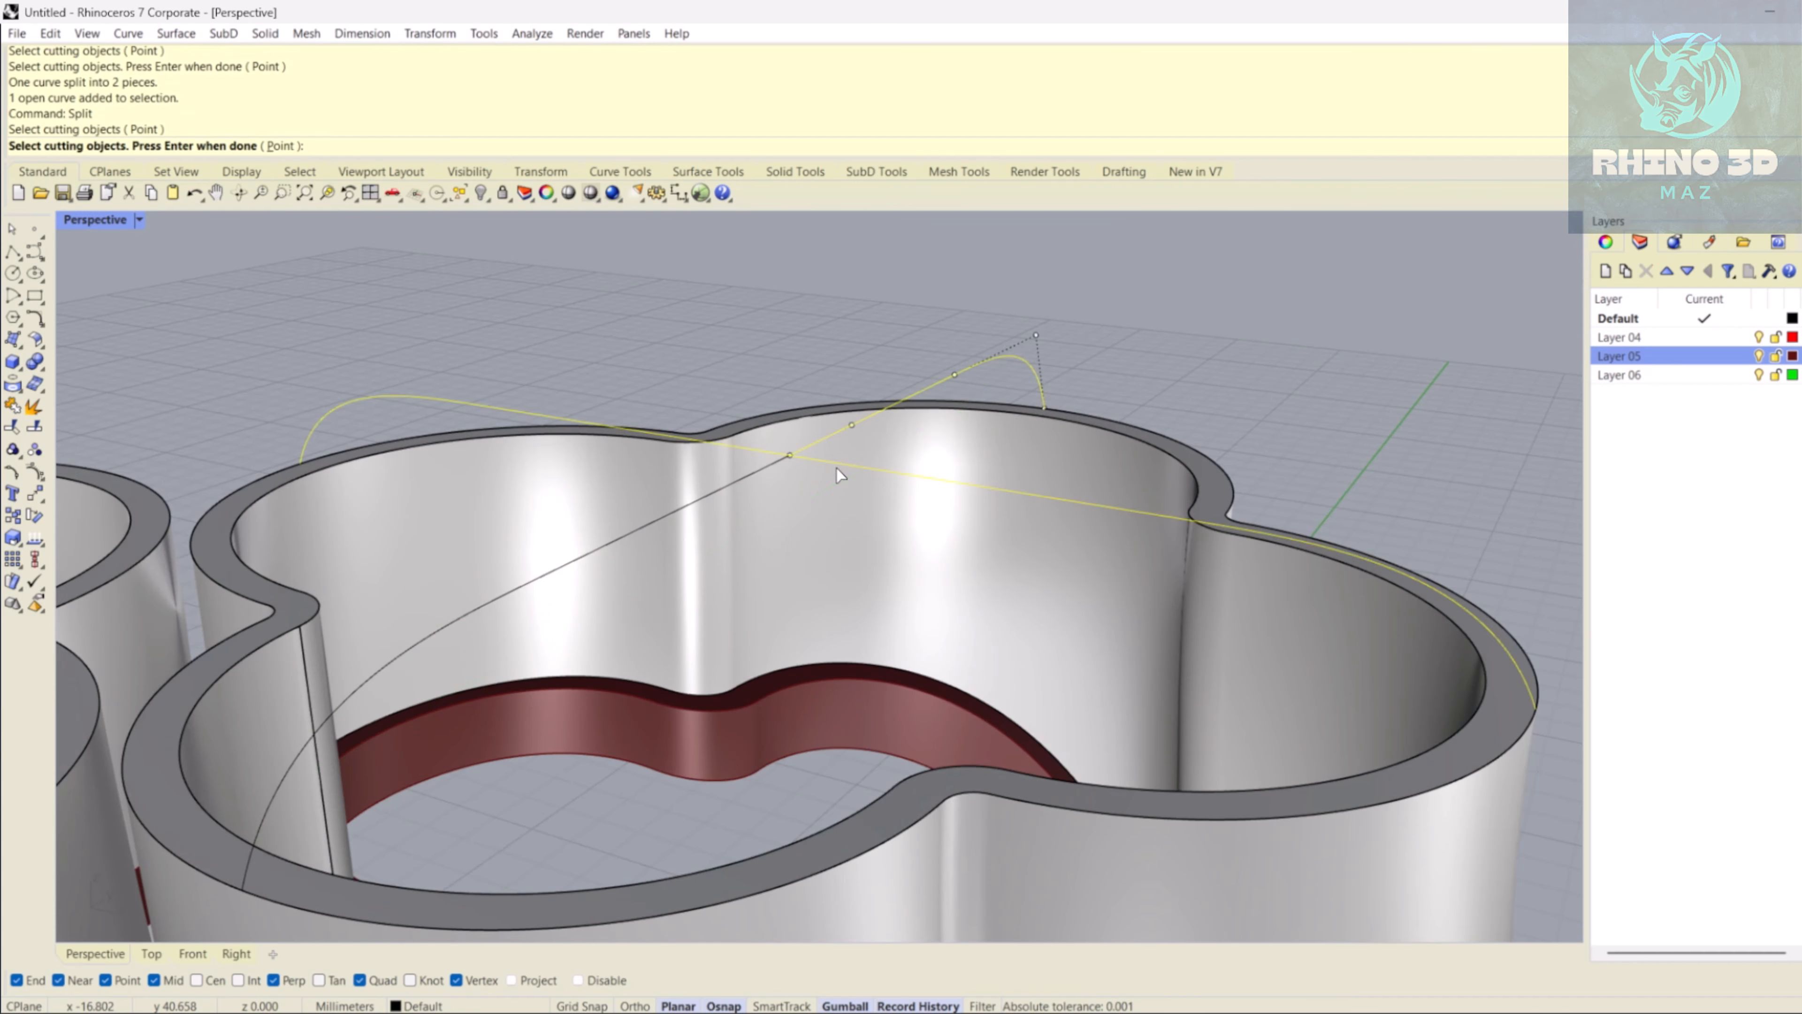
- Split the original arch at the centre crossing, using one half of the rotated arch as the cutting object
key(Return)
click(836, 465)
key(Return)
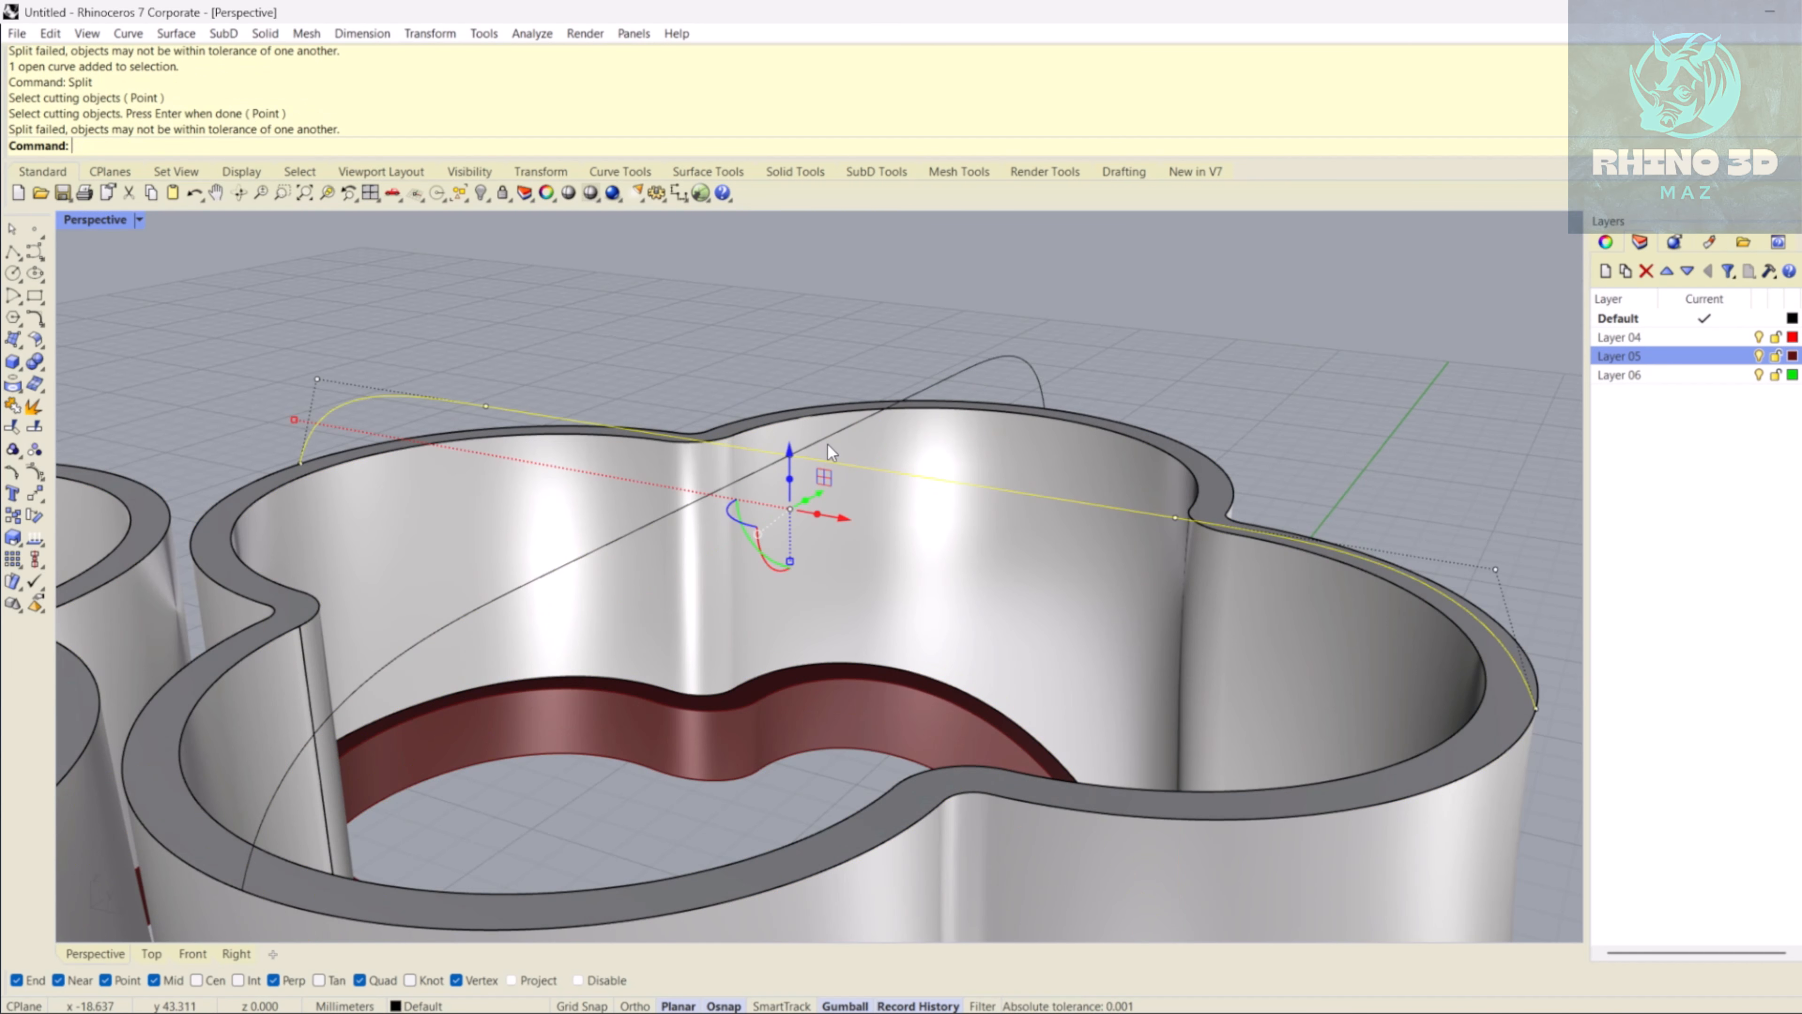
click(826, 442)
key(Return)
click(826, 436)
click(761, 451)
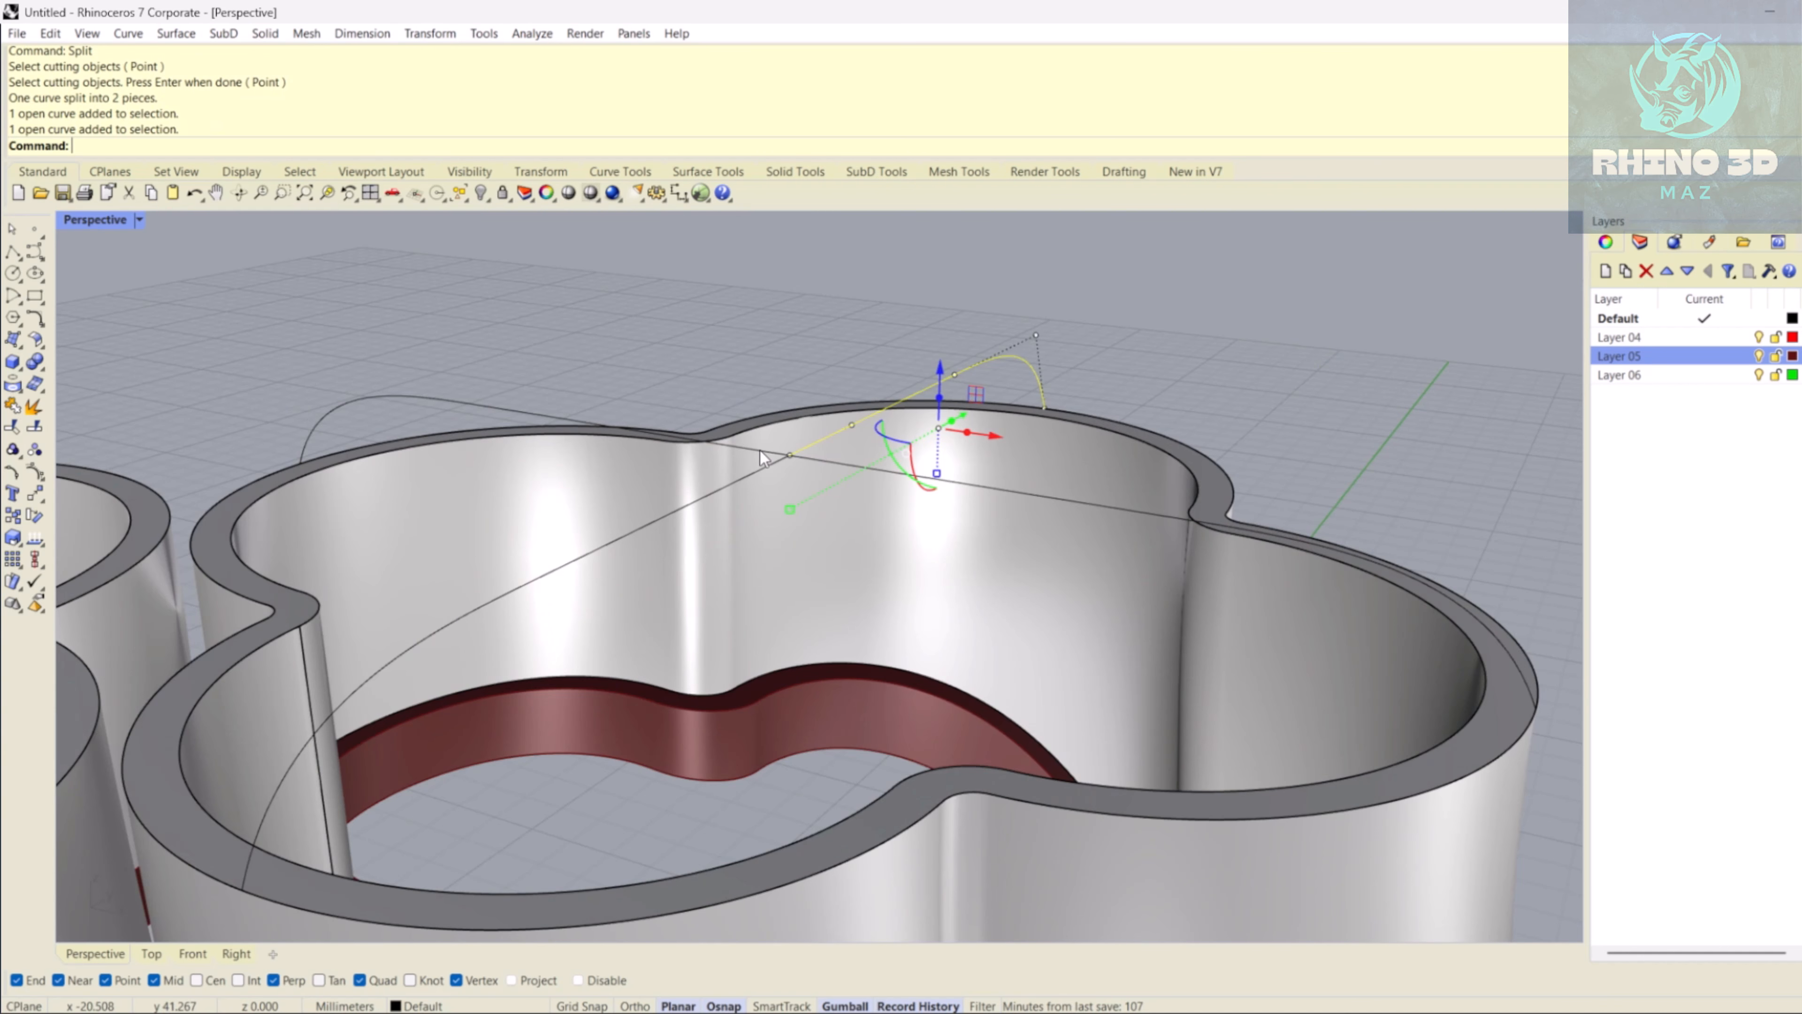
click(778, 472)
click(765, 470)
click(843, 467)
key(Escape)
- Create a network surface over the rear bezel from its outer rim curve and the four arch halves
scroll(827, 460, down, 7)
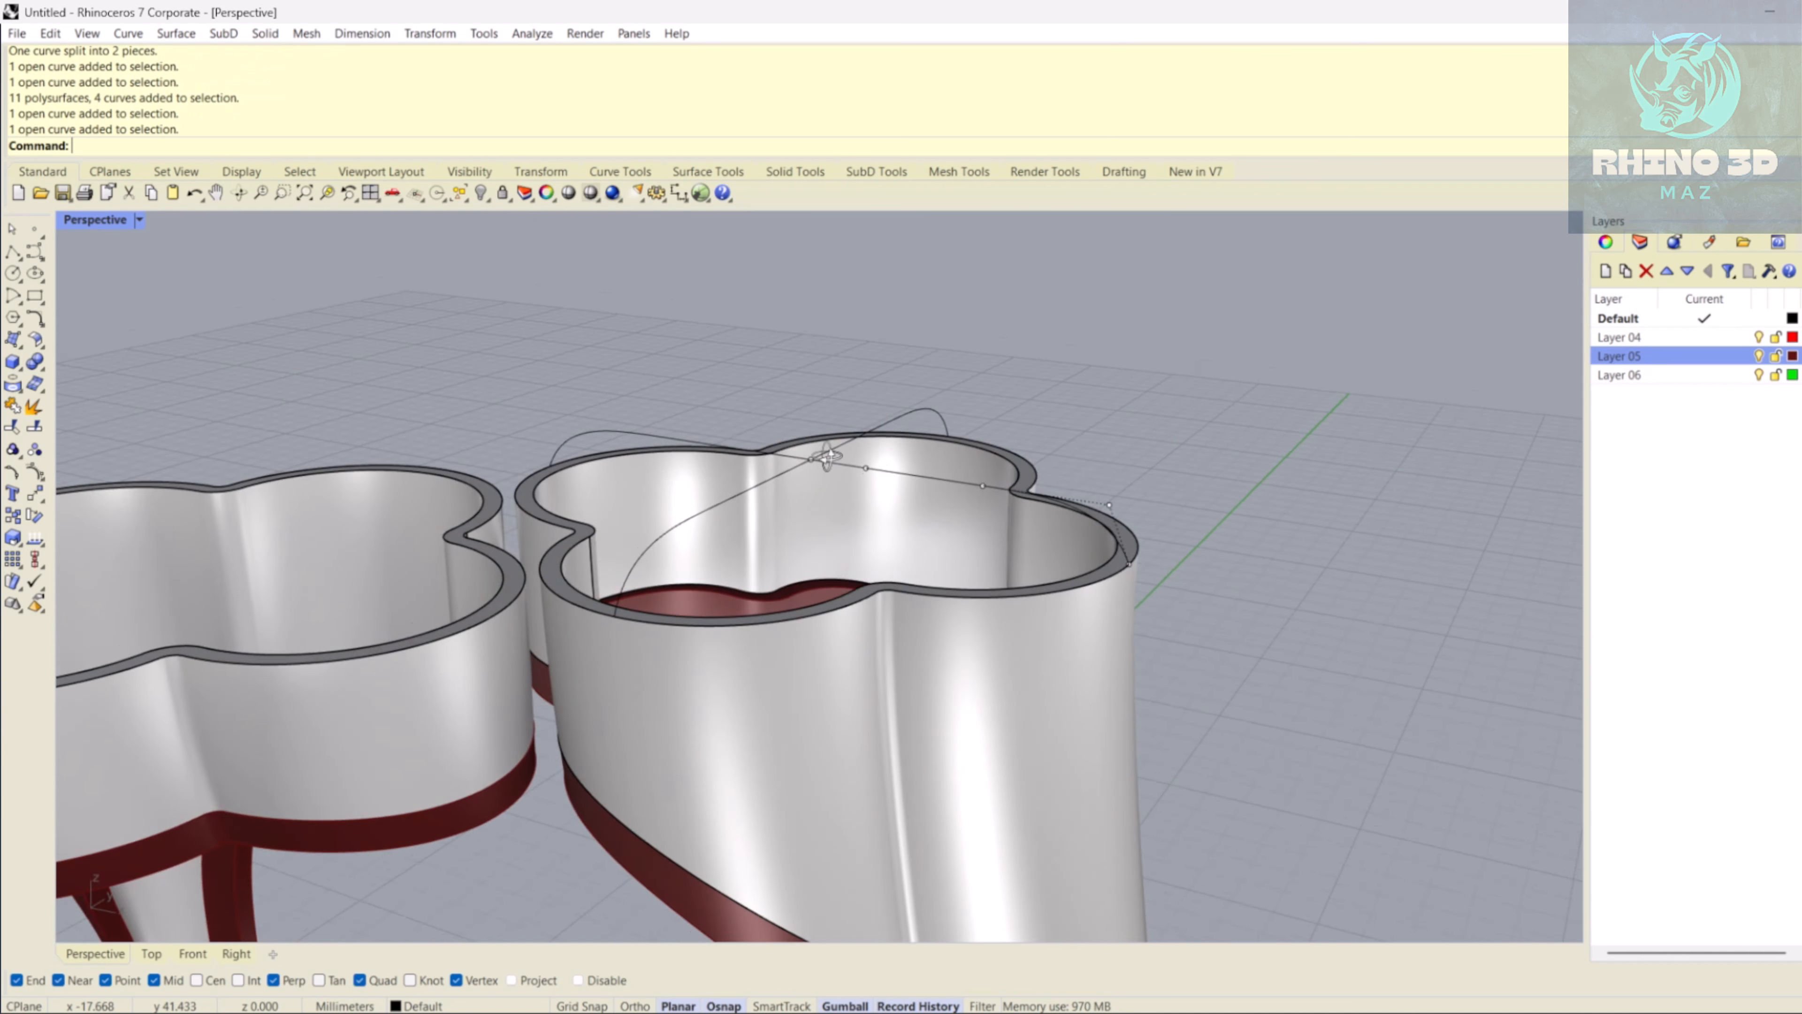
right_drag(825, 457, 844, 406)
right_drag(844, 495, 934, 593)
click(943, 584)
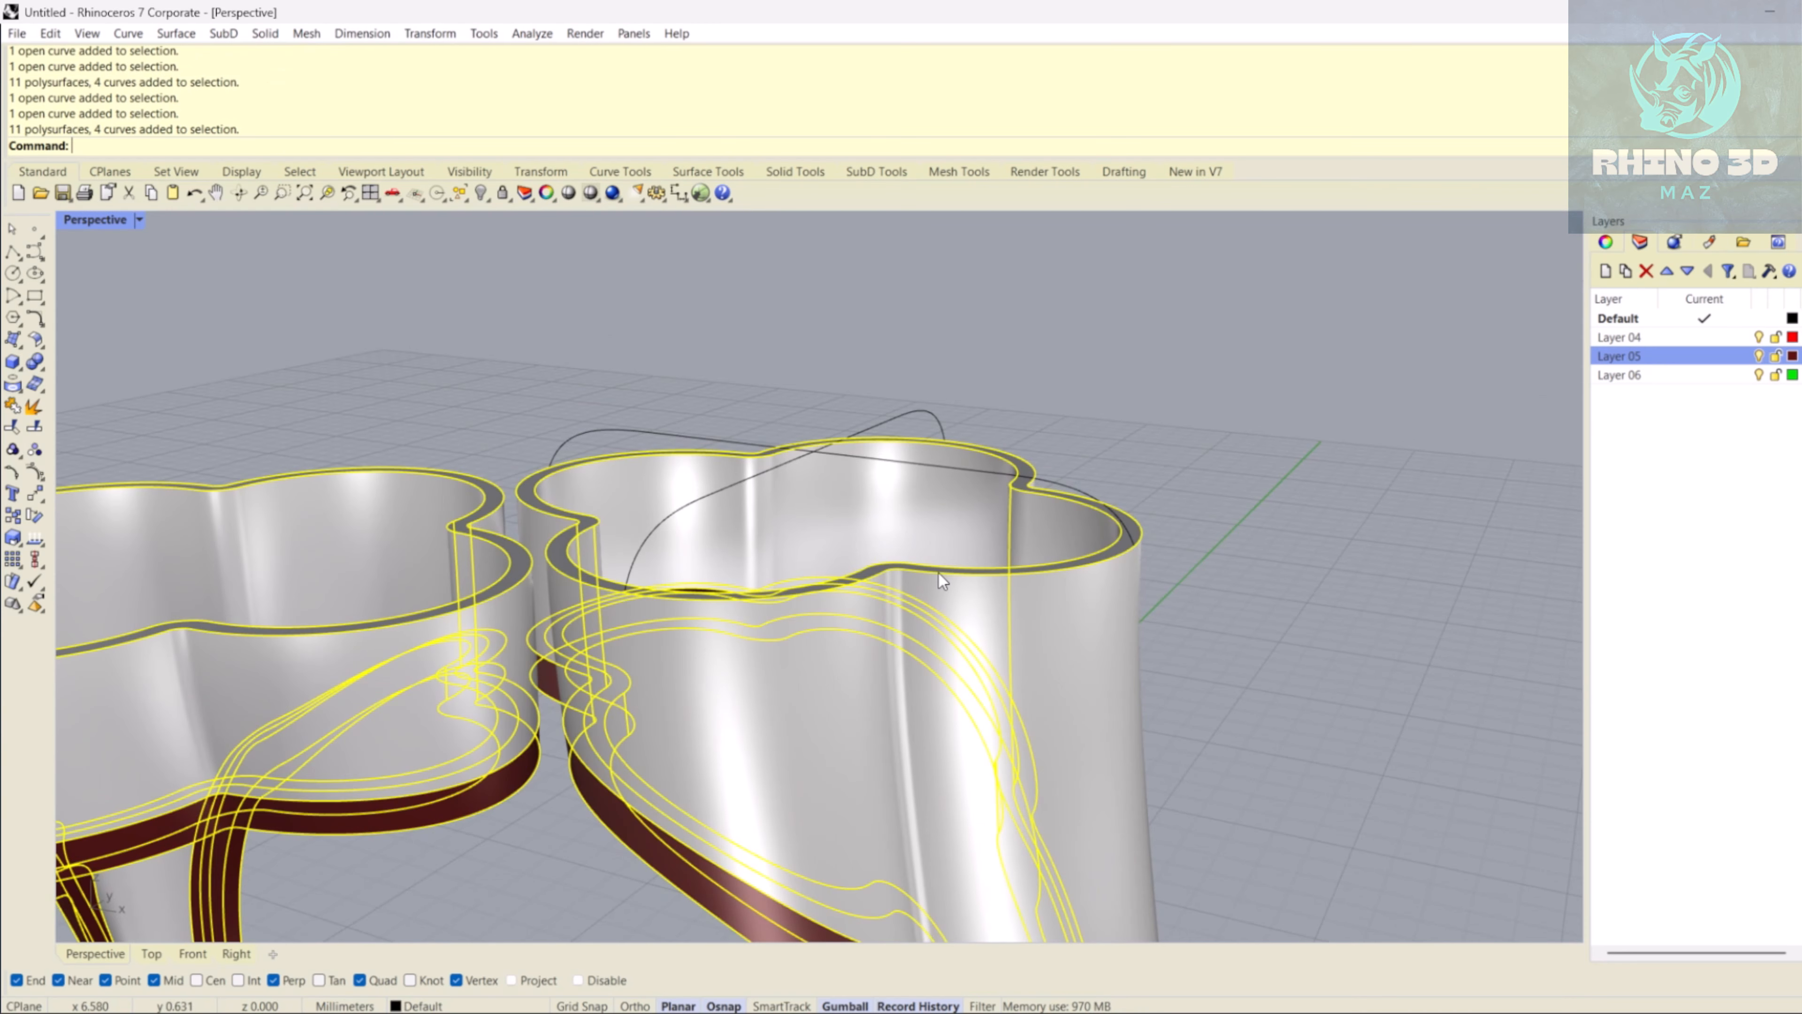
key(Escape)
scroll(934, 571, up, 3)
click(933, 570)
click(976, 618)
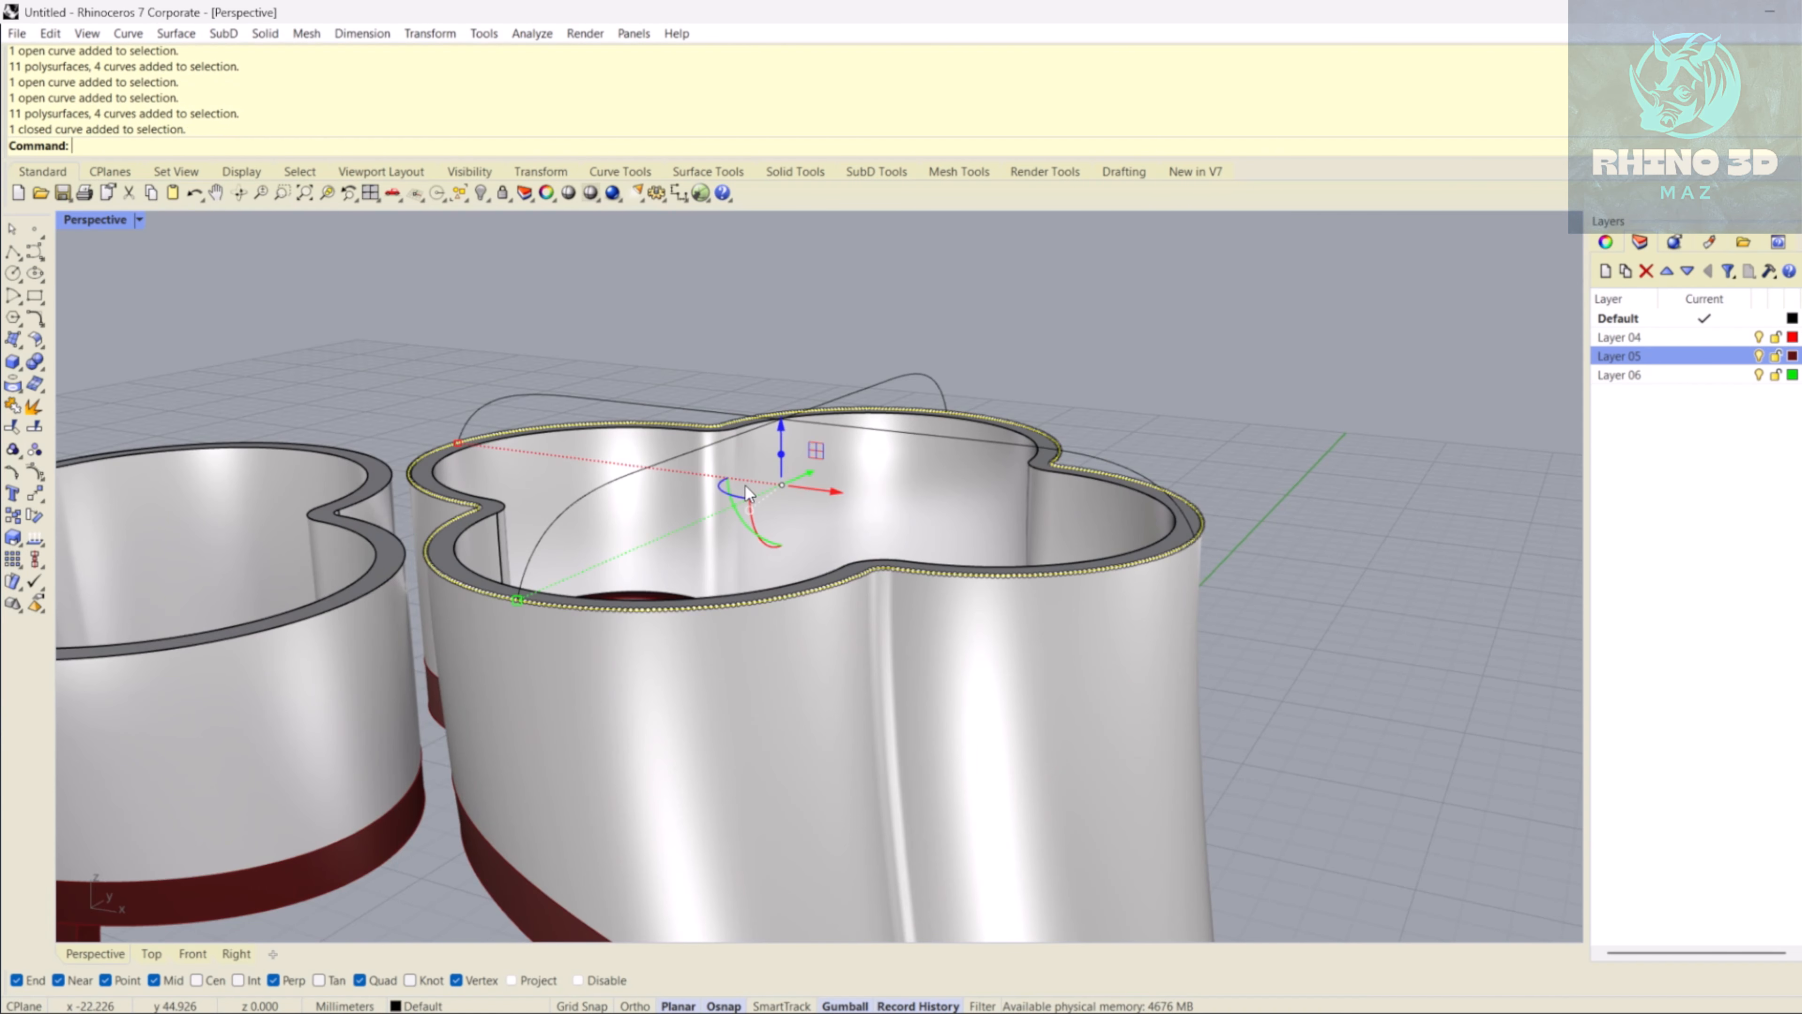
right_drag(745, 487, 792, 435)
scroll(791, 435, up, 2)
drag(896, 366, 731, 438)
right_drag(731, 438, 487, 447)
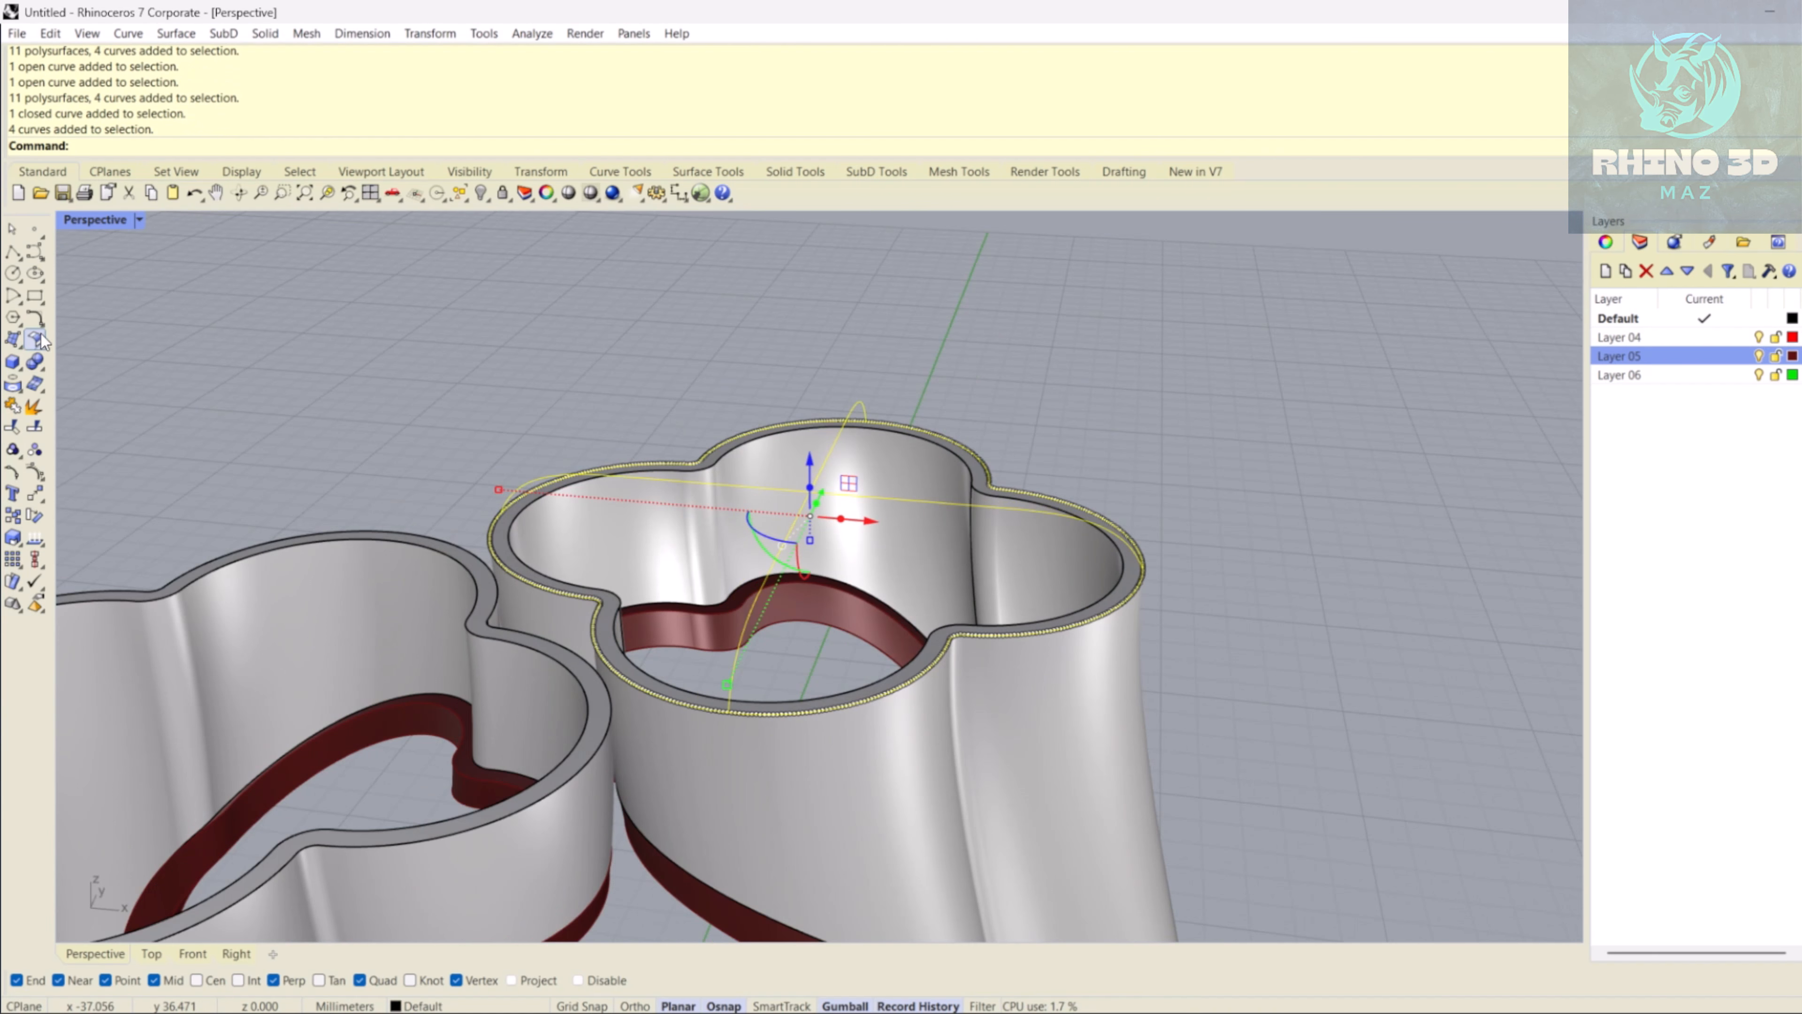
click(19, 346)
click(83, 353)
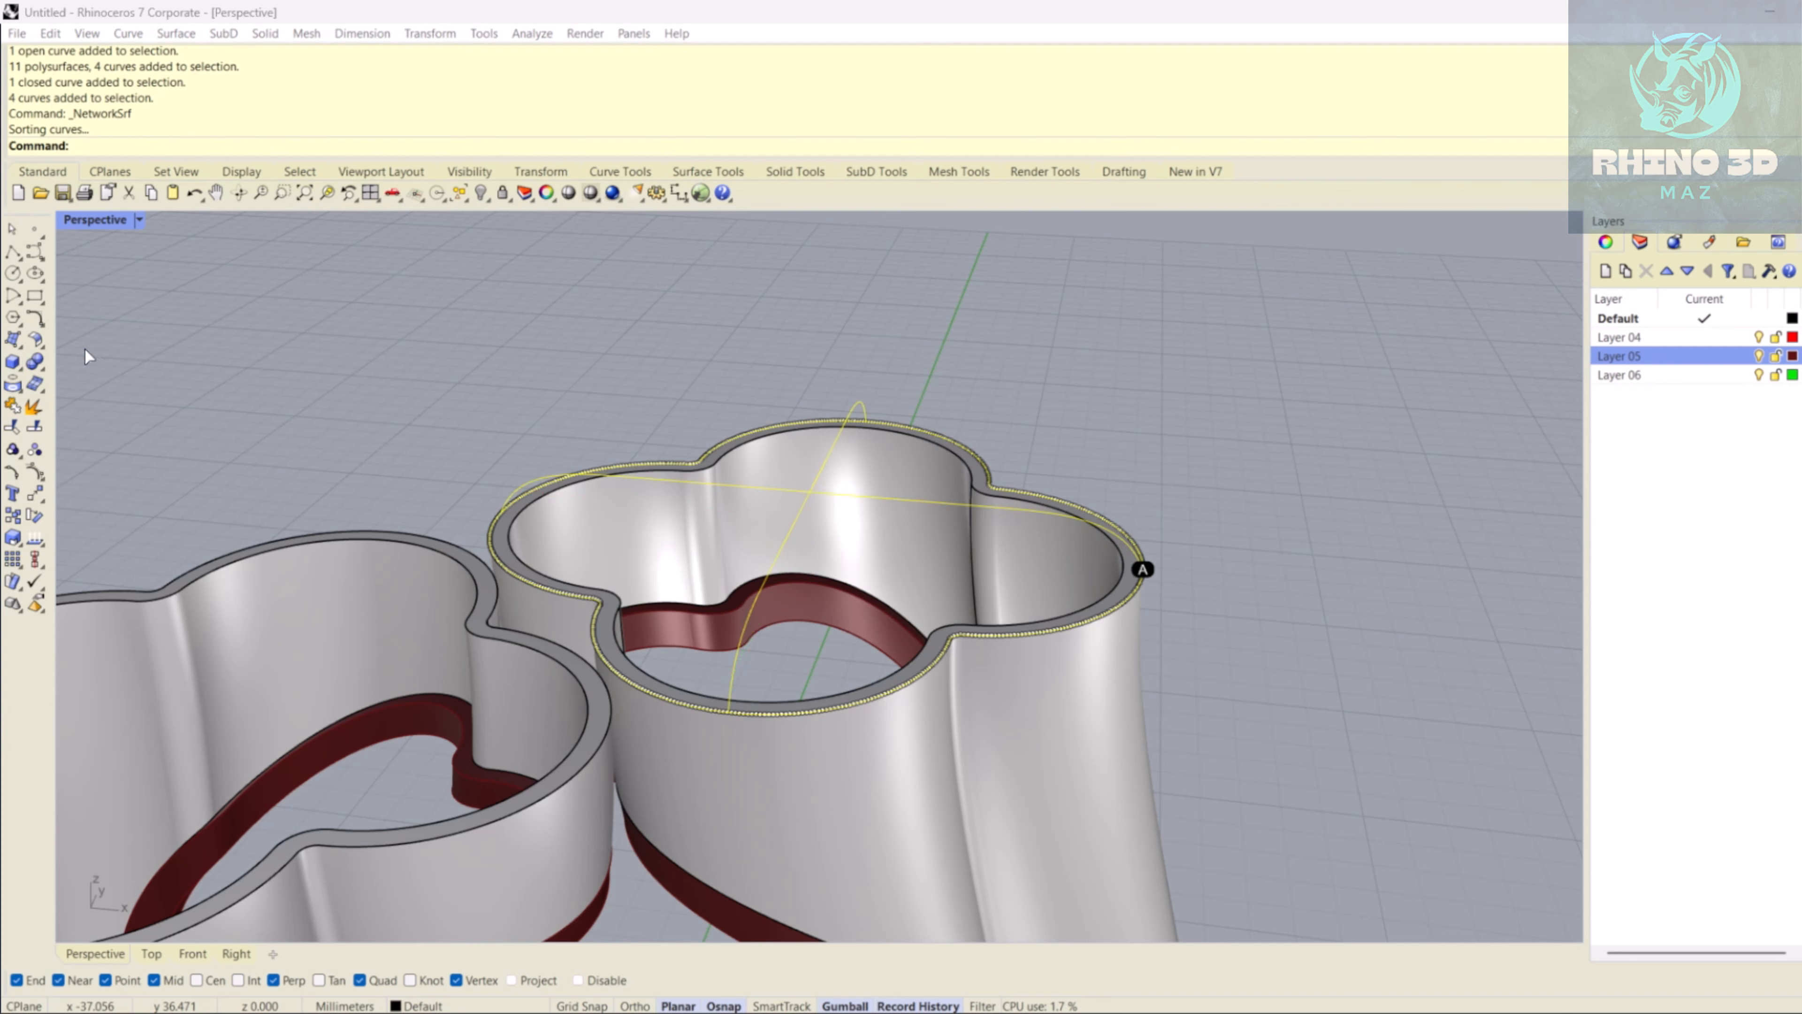
key(Return)
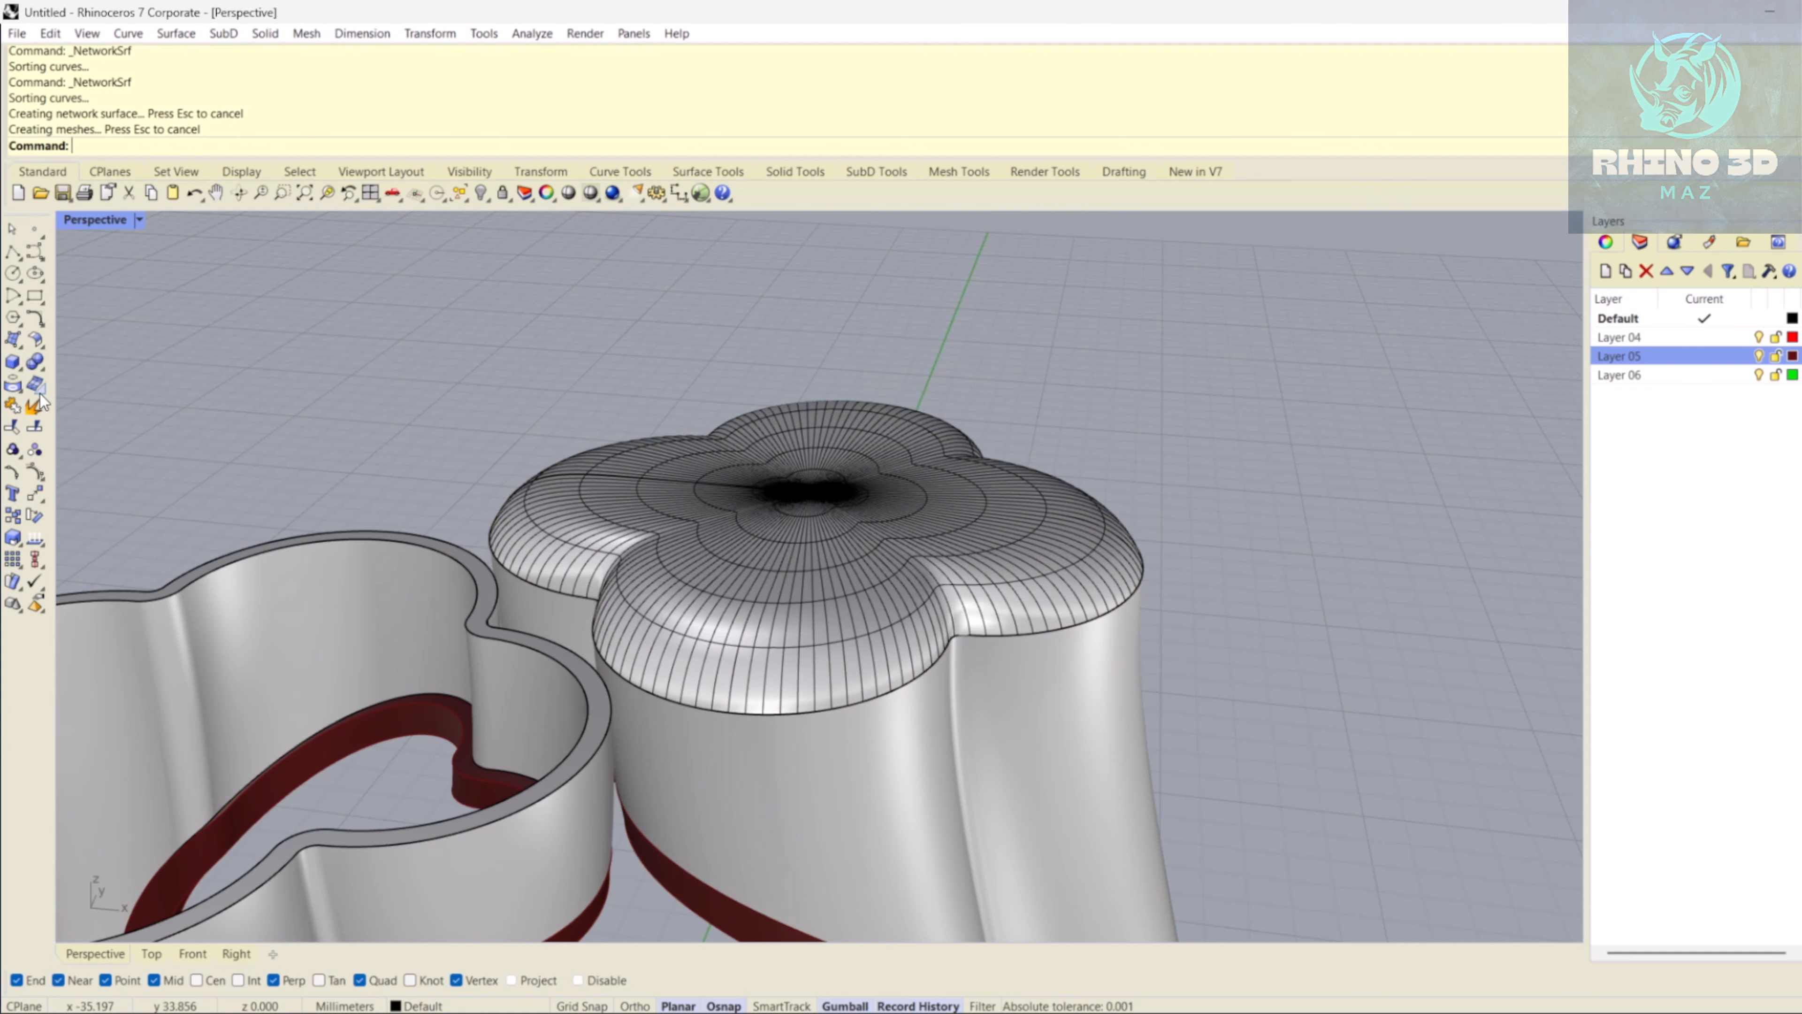
click(18, 347)
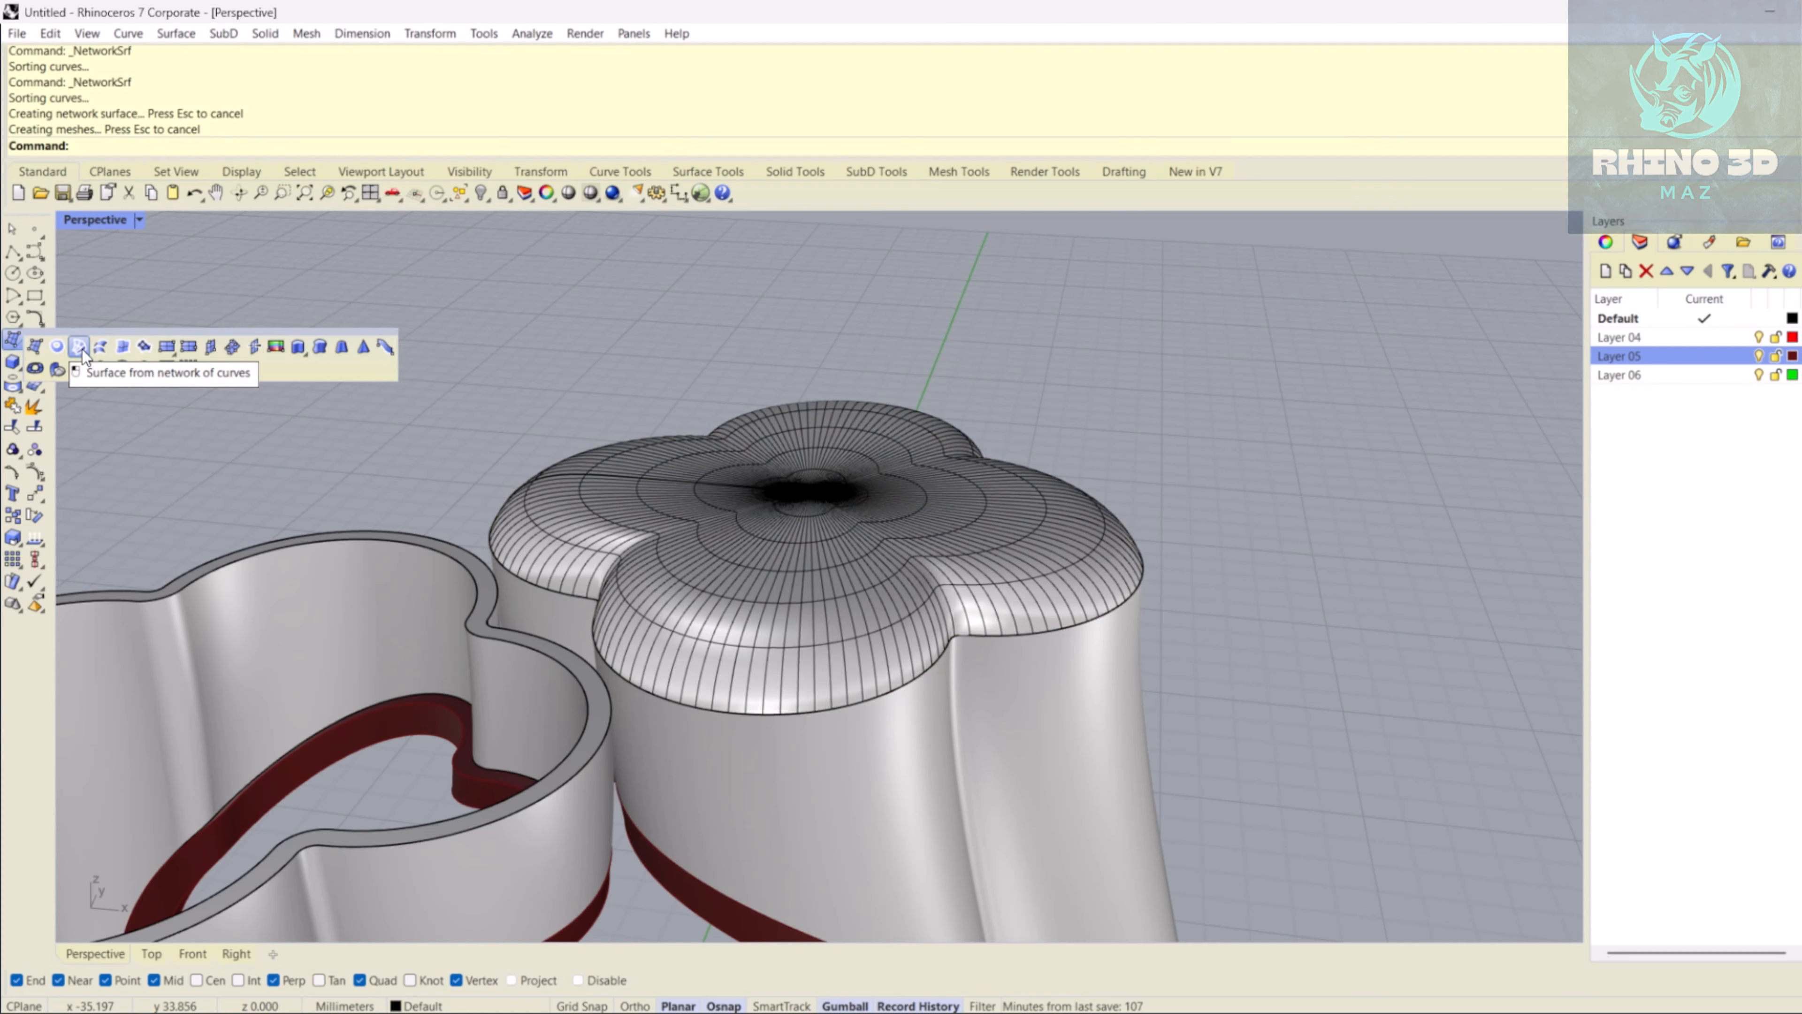
- Try moving the domed network surface away from the rear bezel, and undo the move
right_drag(788, 513, 798, 435)
click(809, 454)
drag(818, 418, 855, 388)
right_drag(856, 388, 875, 477)
key(ctrl+z)
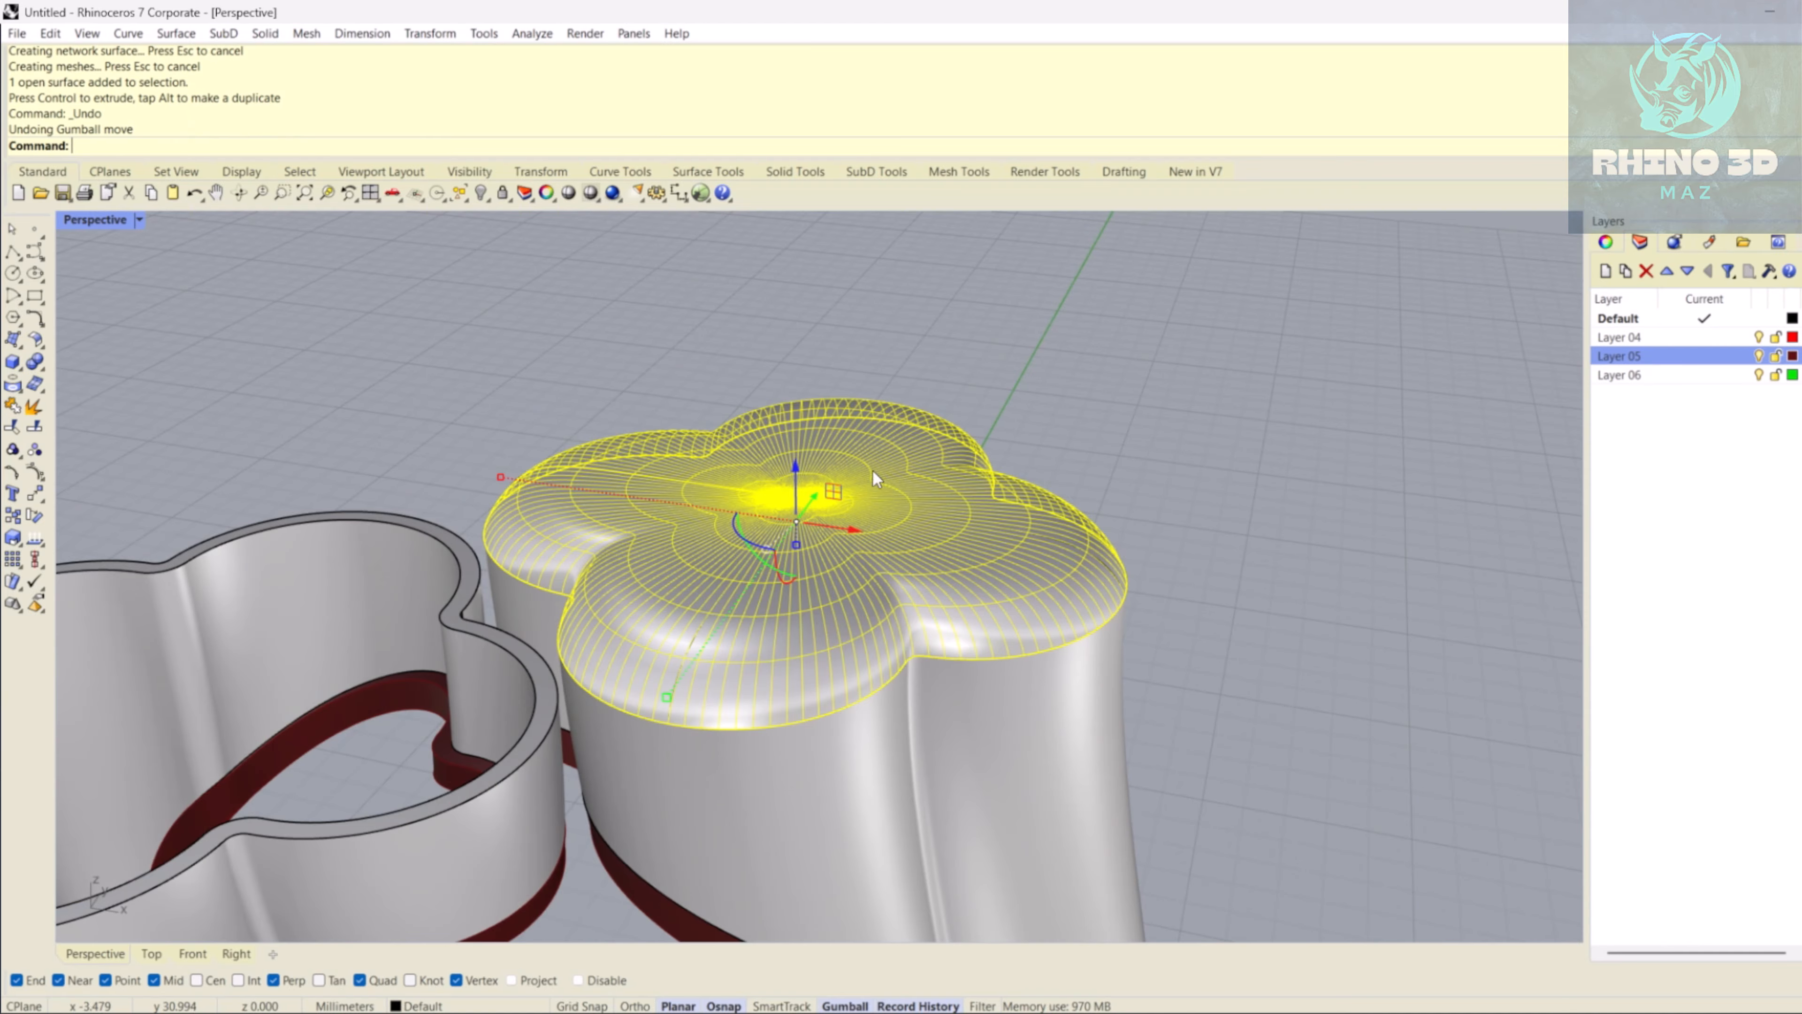
- Cap the domed network surface into a closed solid and select the resulting polysurface
text(Cap)
key(Return)
click(802, 474)
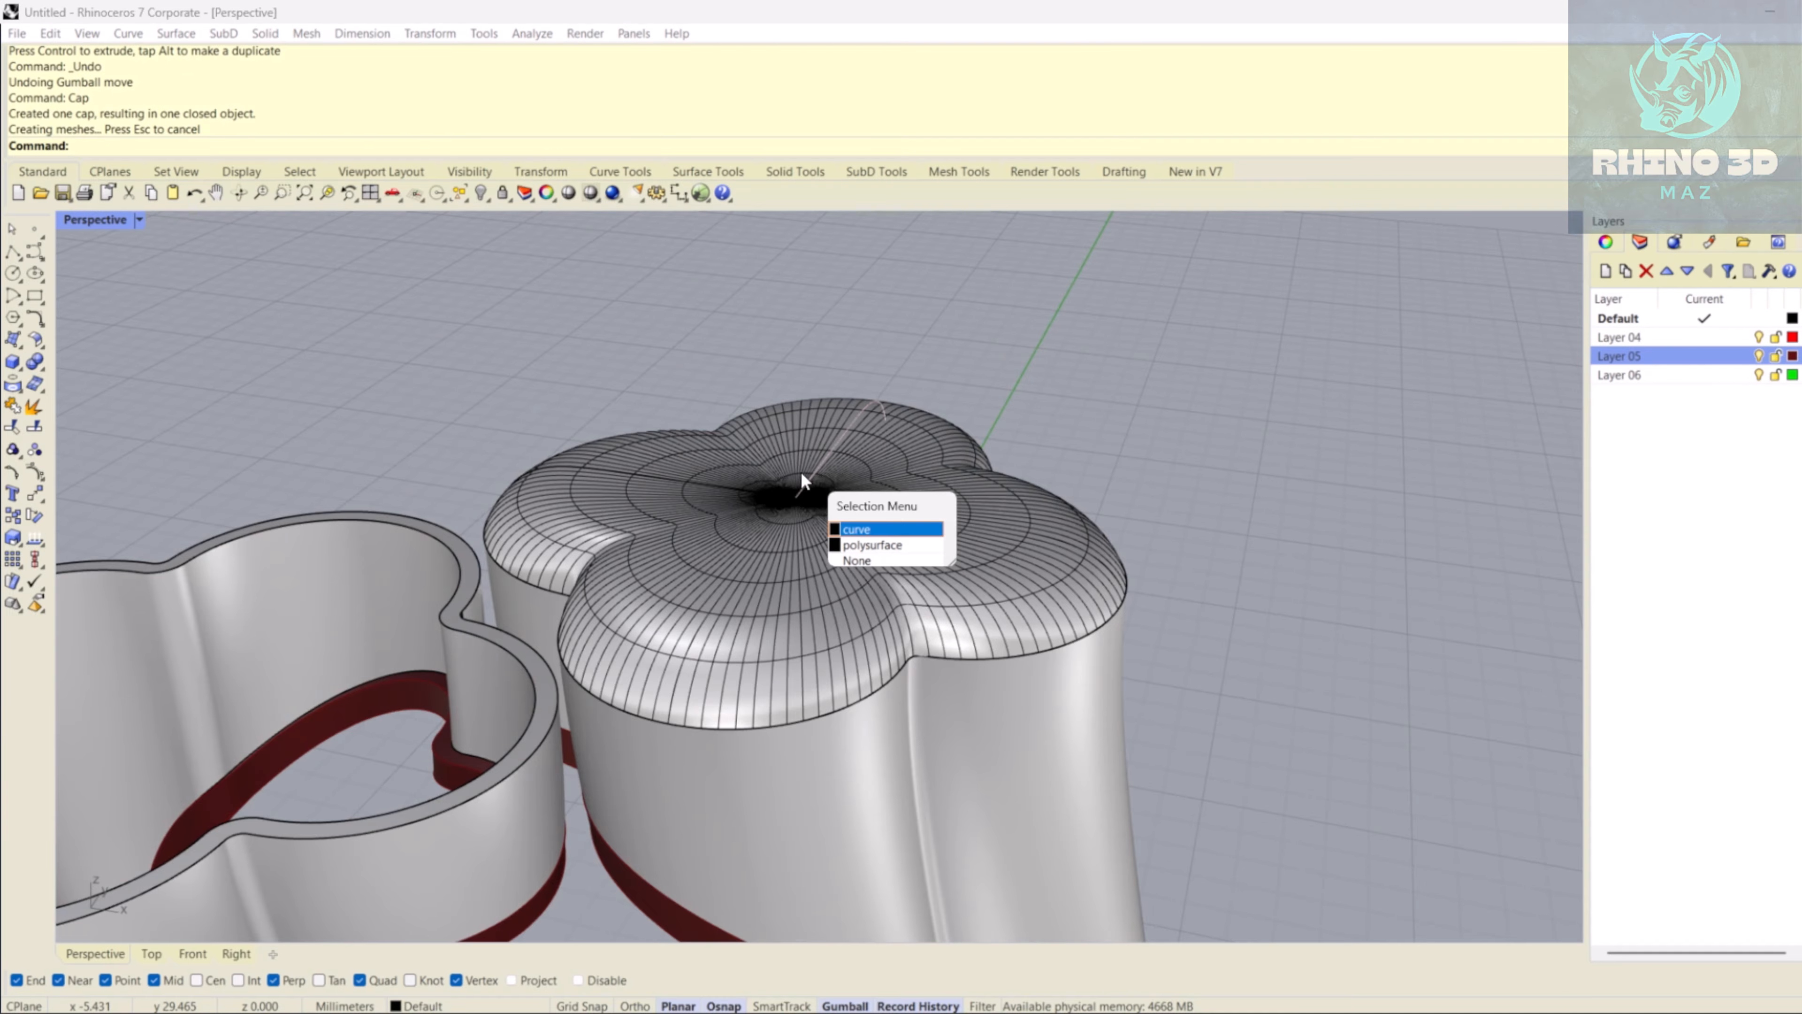
click(801, 472)
click(770, 346)
- Lift the capped clover solid off the rear bezel to view its underside, and undo the move
right_drag(774, 458, 782, 418)
click(783, 425)
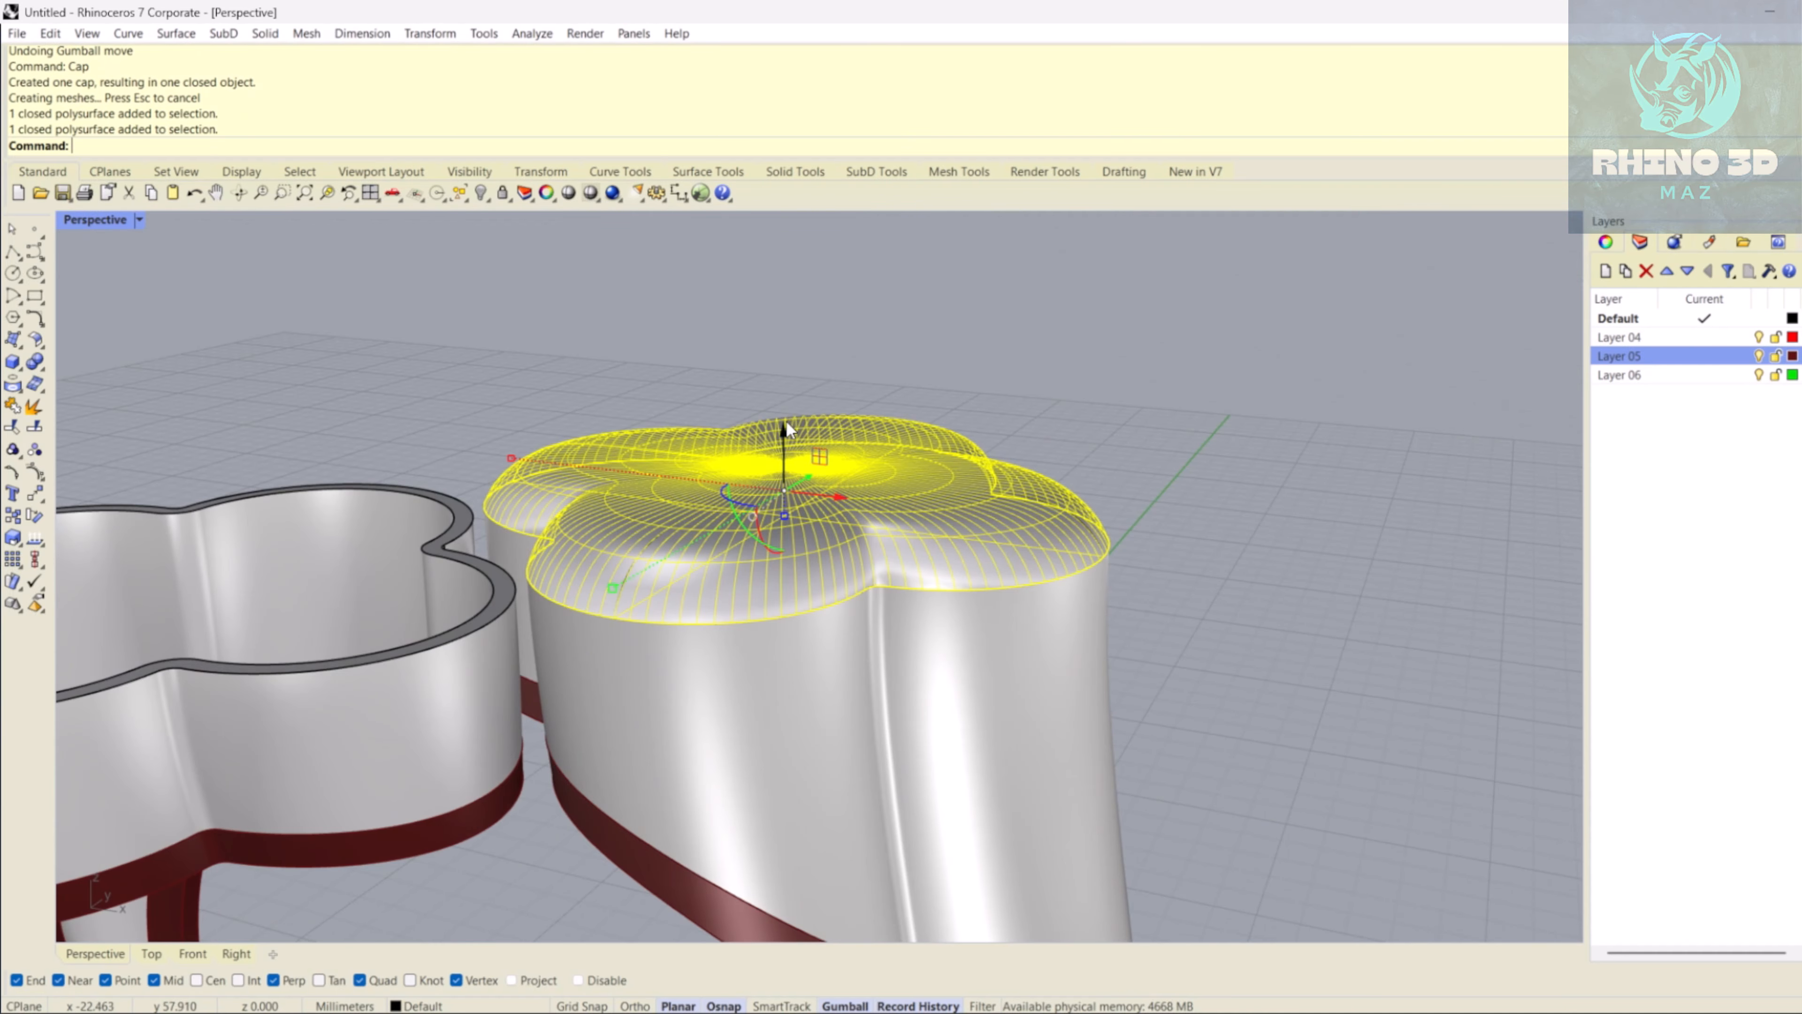
drag(785, 426, 784, 337)
click(753, 302)
right_drag(751, 339, 890, 422)
key(ctrl+z)
- Turn off the display of surface isocurves for the rear clover cap in its object properties
click(1606, 242)
click(1744, 672)
scroll(1094, 475, down, 8)
click(1094, 475)
- Rotate a copy of the rear clover cap 180 degrees about the origin (0) onto the front bezel
click(890, 423)
text(Rotate)
key(Return)
text(0)
key(Return)
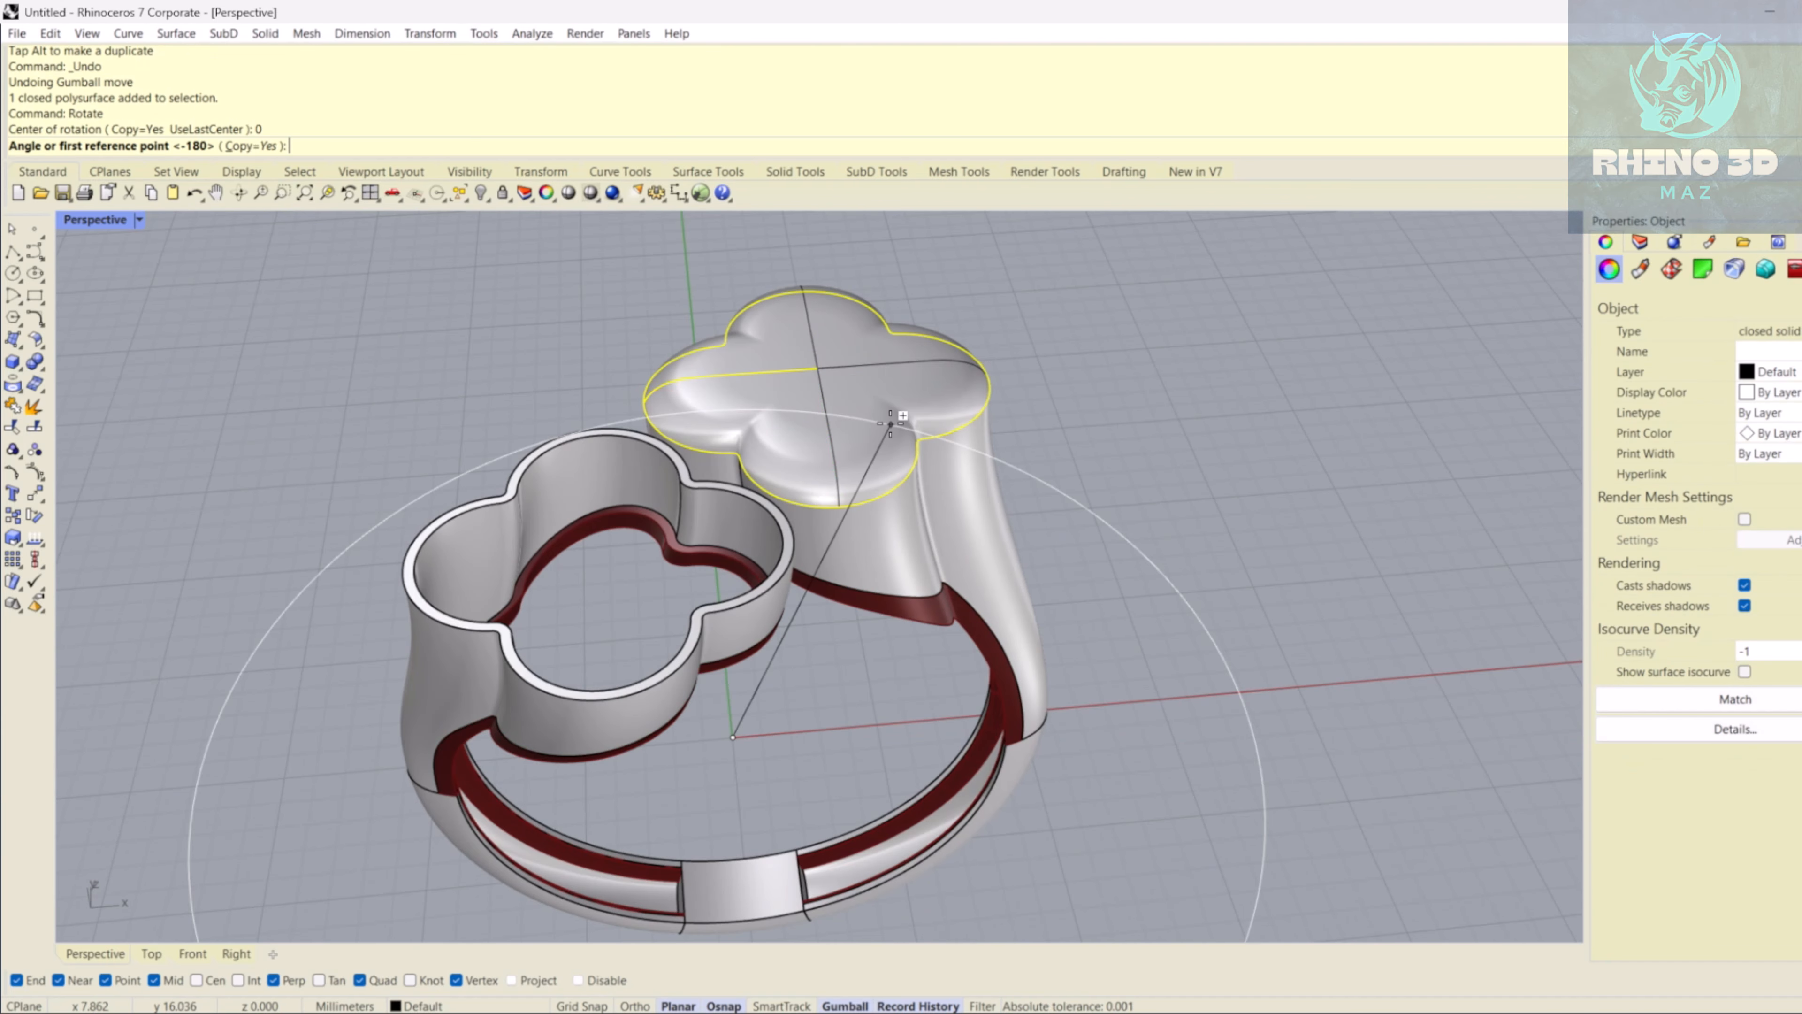
scroll(890, 424, down, 4)
shift+click(1187, 524)
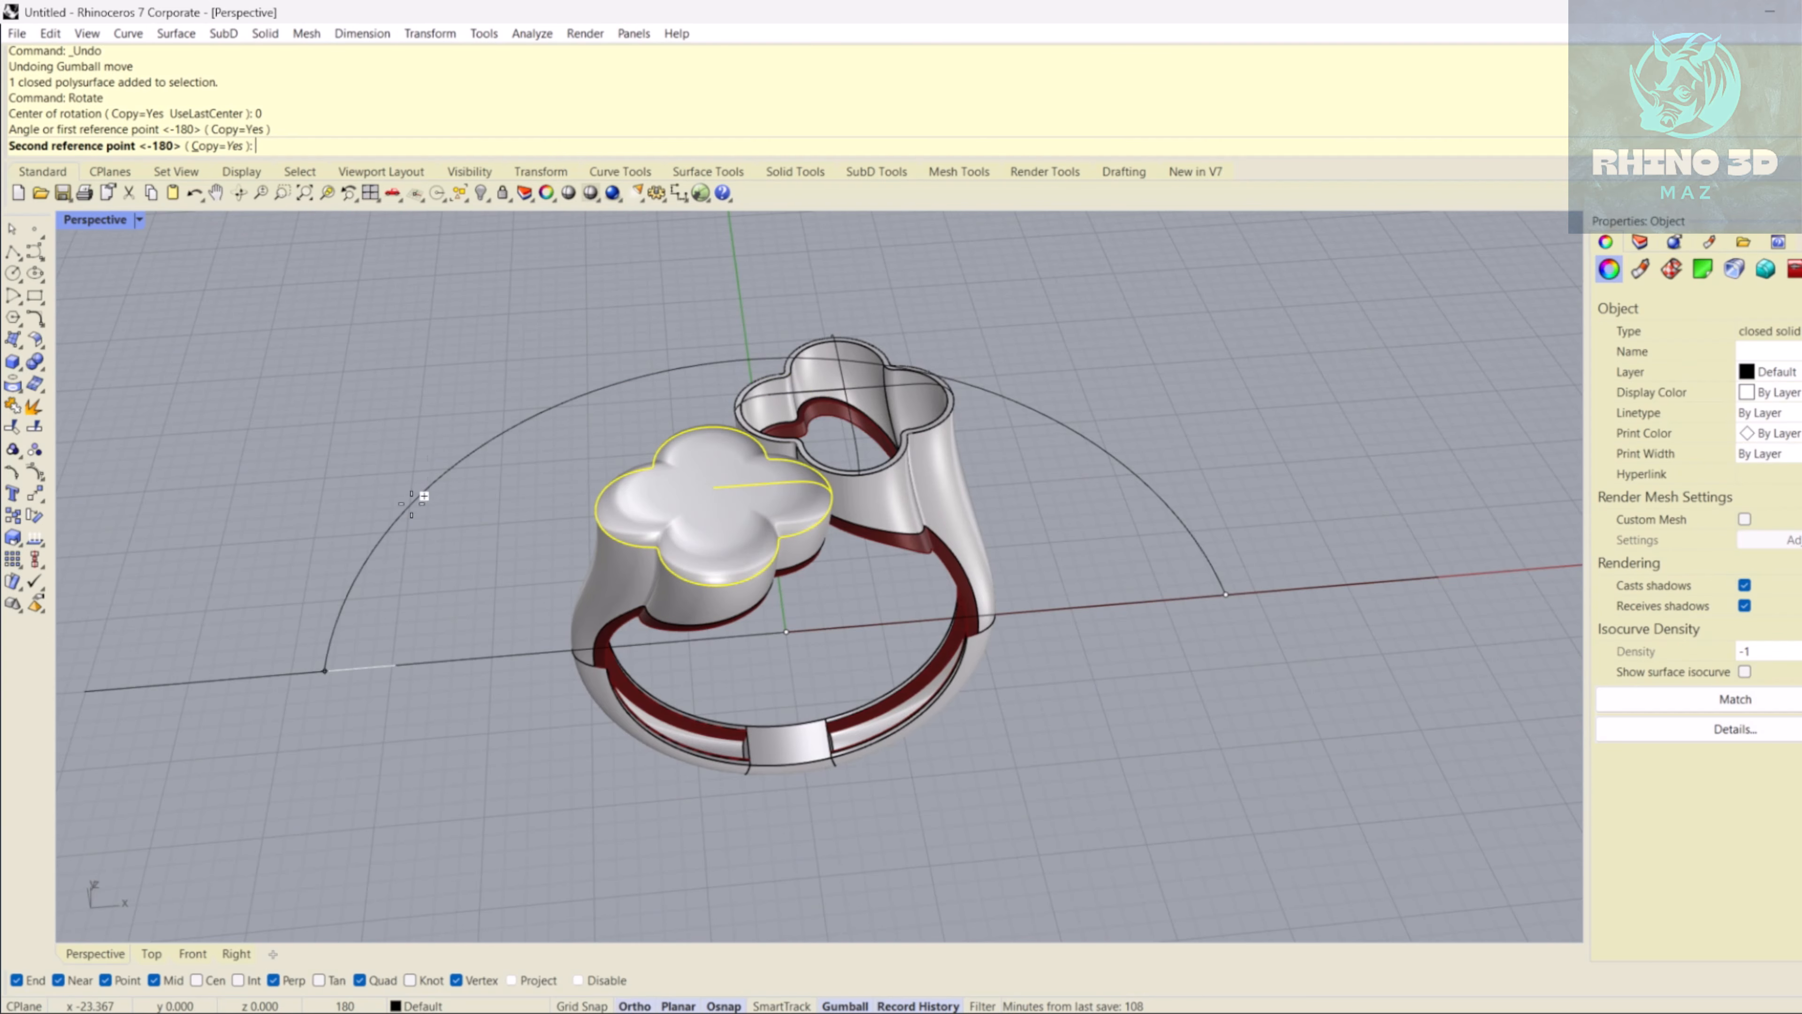
shift+click(409, 521)
right_click(408, 524)
click(407, 523)
- Select all curves in the model with SelCrv and hide them
shift+right_drag(497, 436, 500, 487)
text(S)
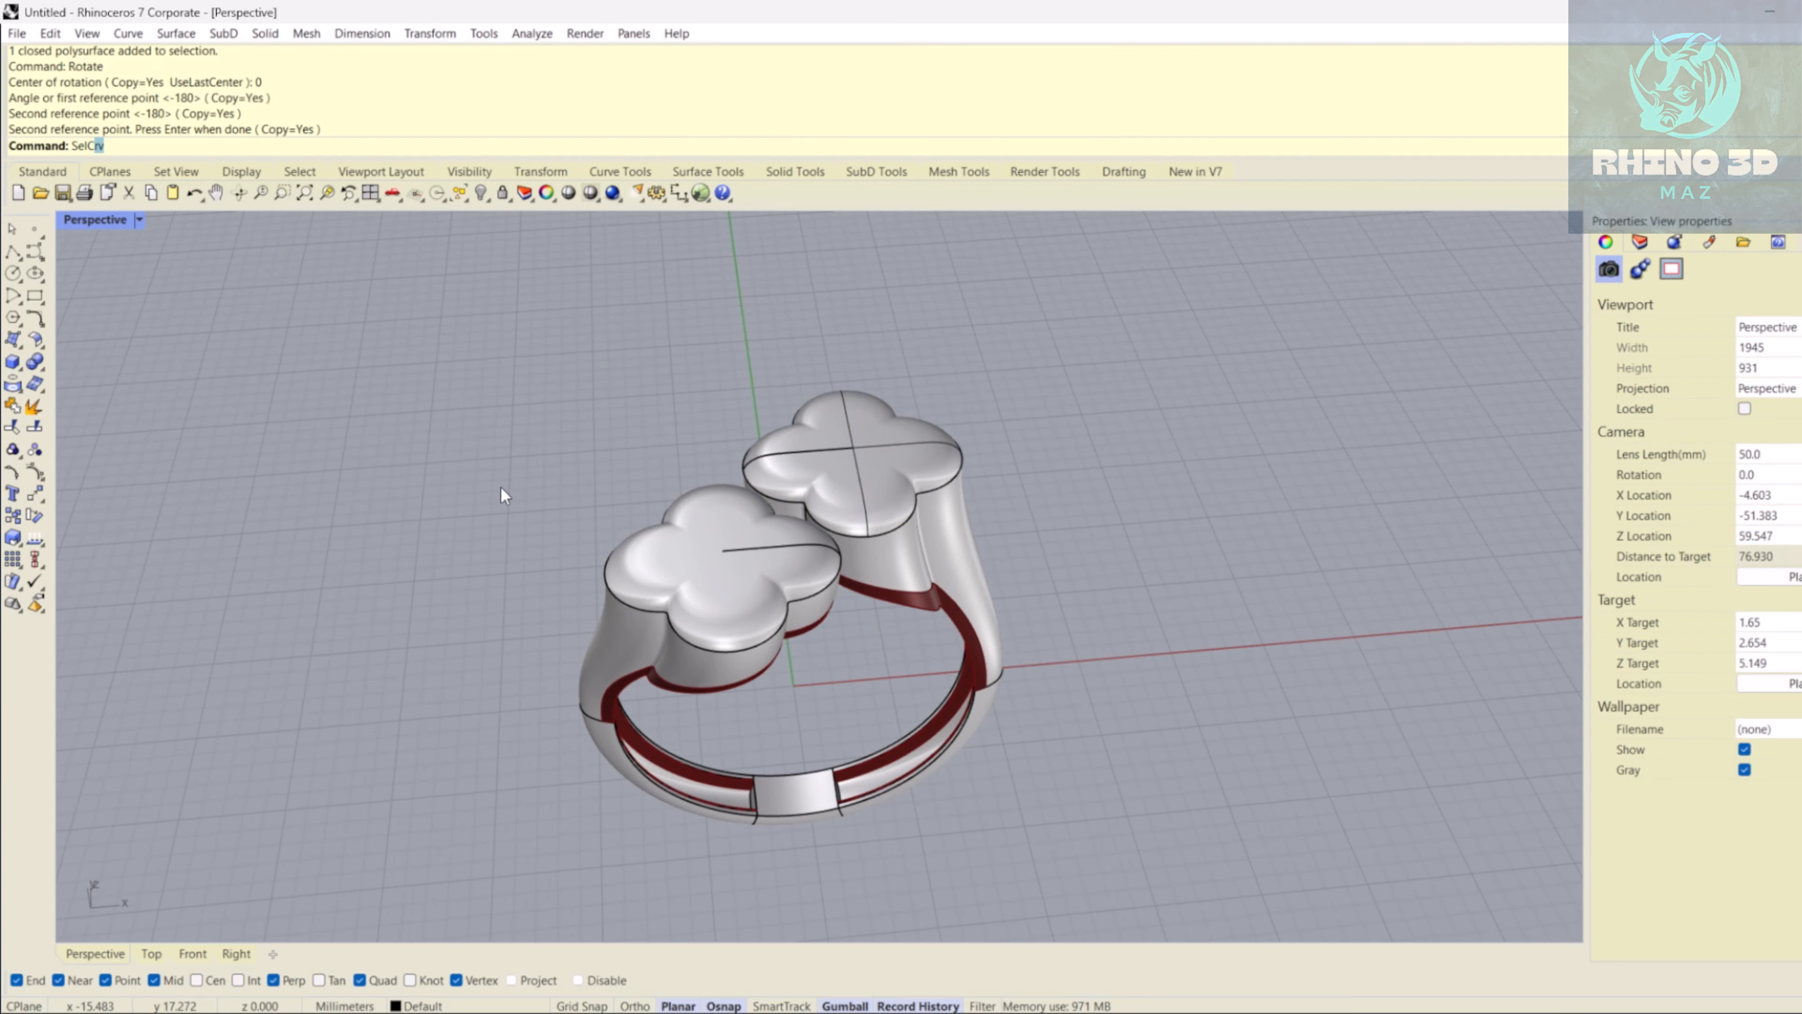
text(elC)
key(Return)
key(ctrl+h)
right_drag(503, 499, 1102, 644)
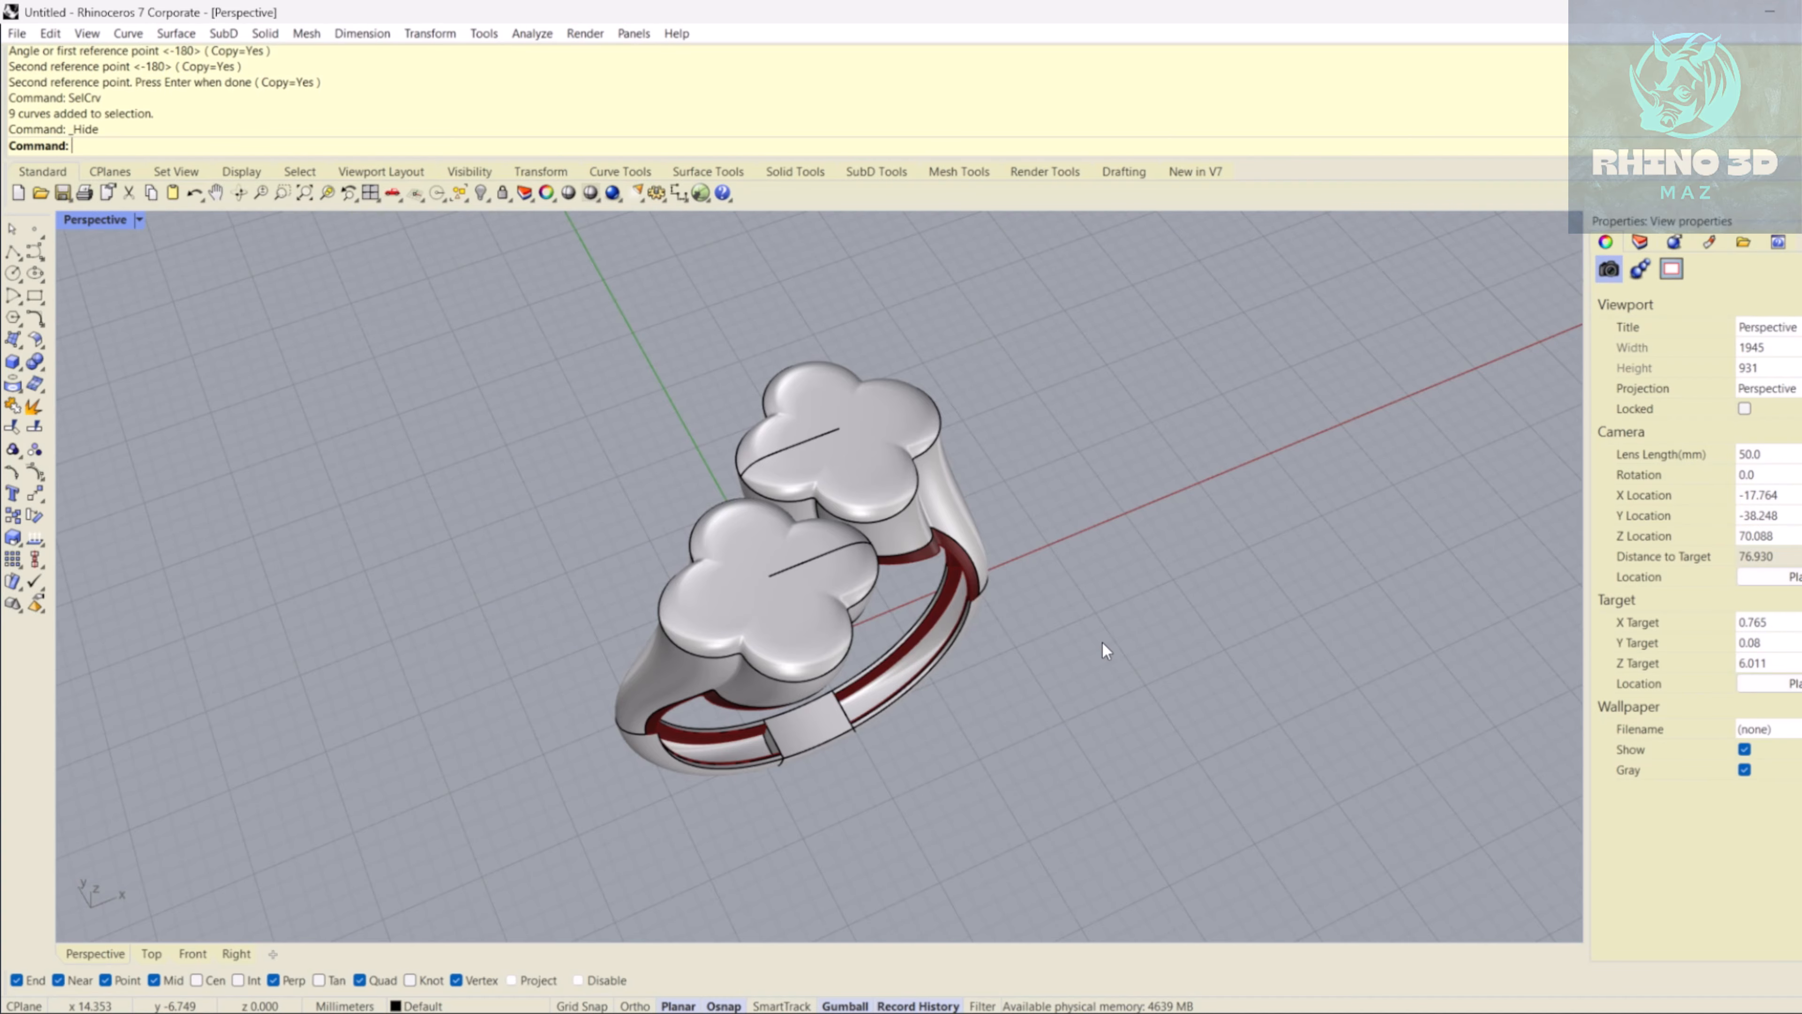
right_drag(1103, 641, 939, 641)
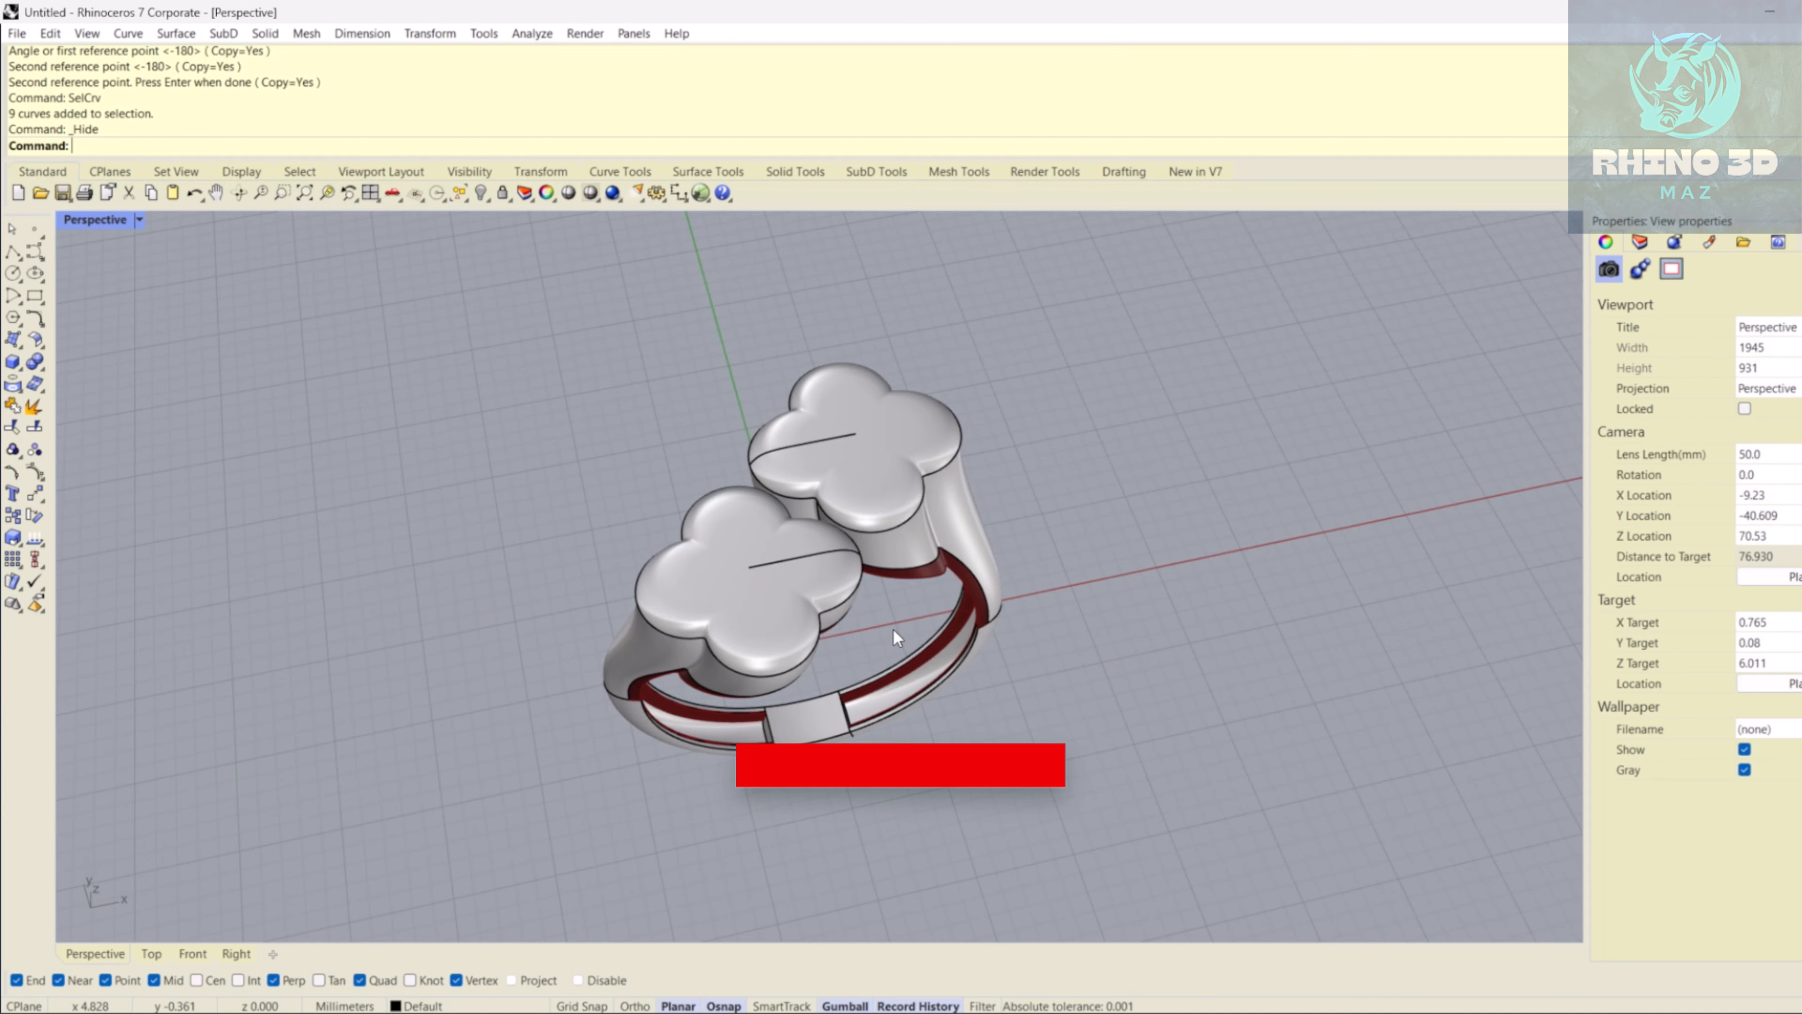